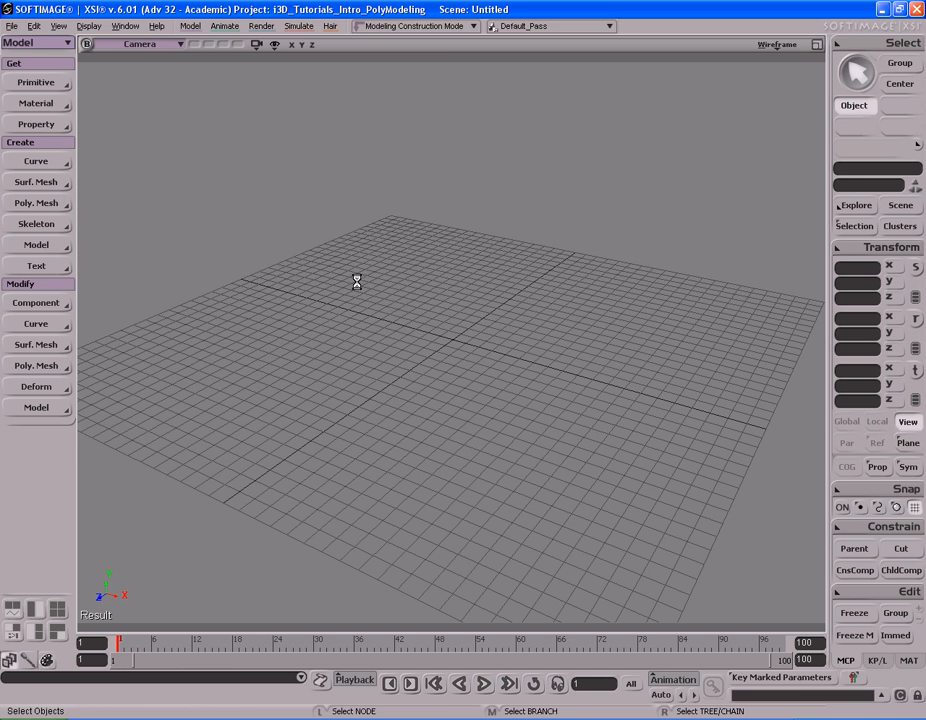
Import PowerStrip 5.jpg as a reference image clip, then enlarge and reposition the image viewer to show the whole picture
click(113, 128)
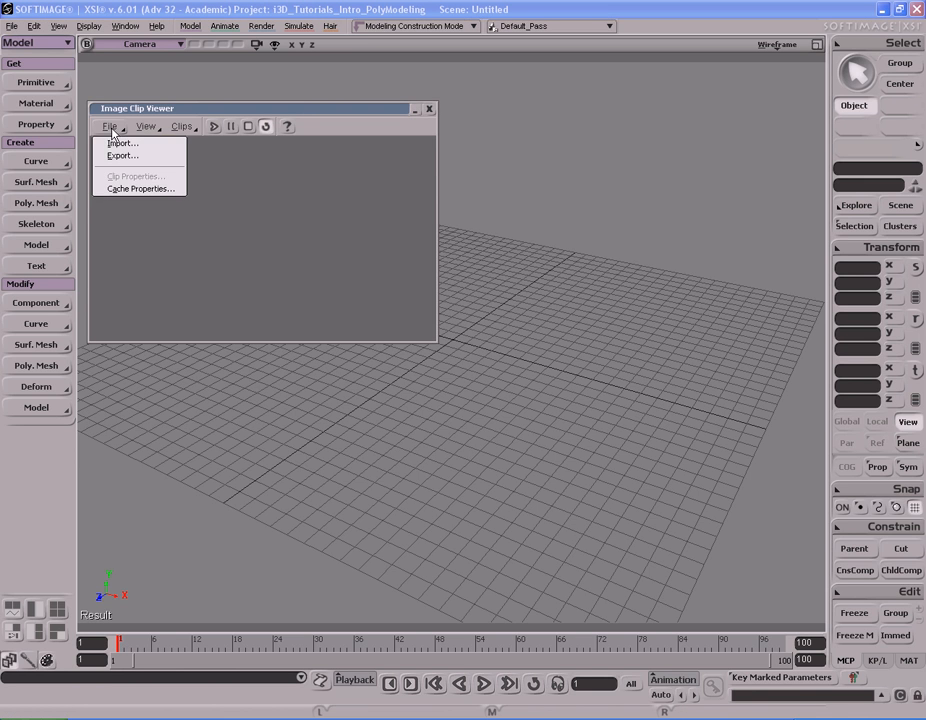
click(110, 141)
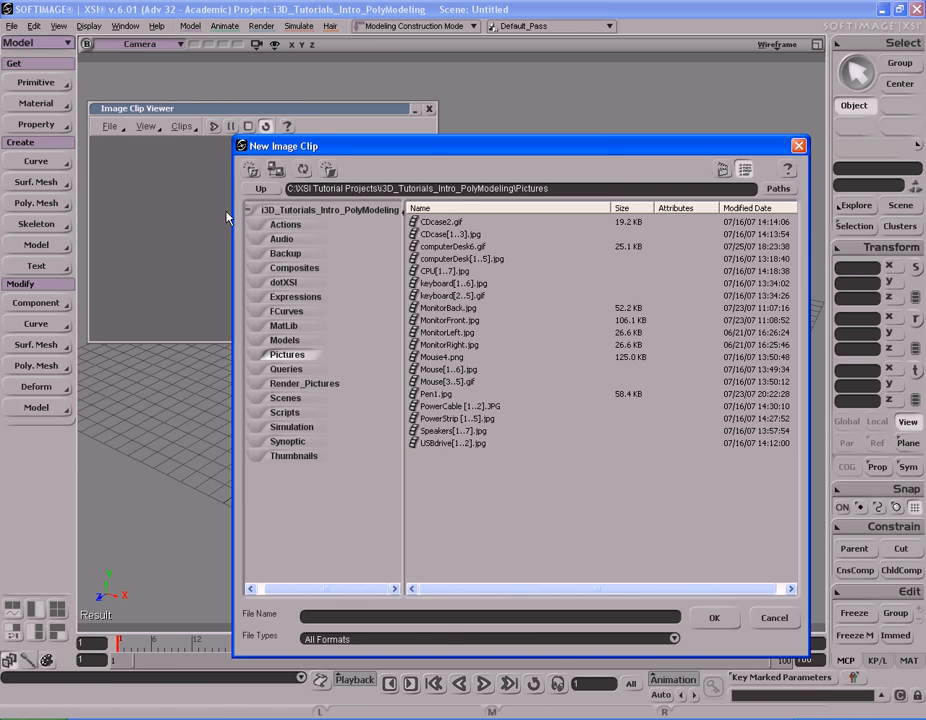
double_click(460, 418)
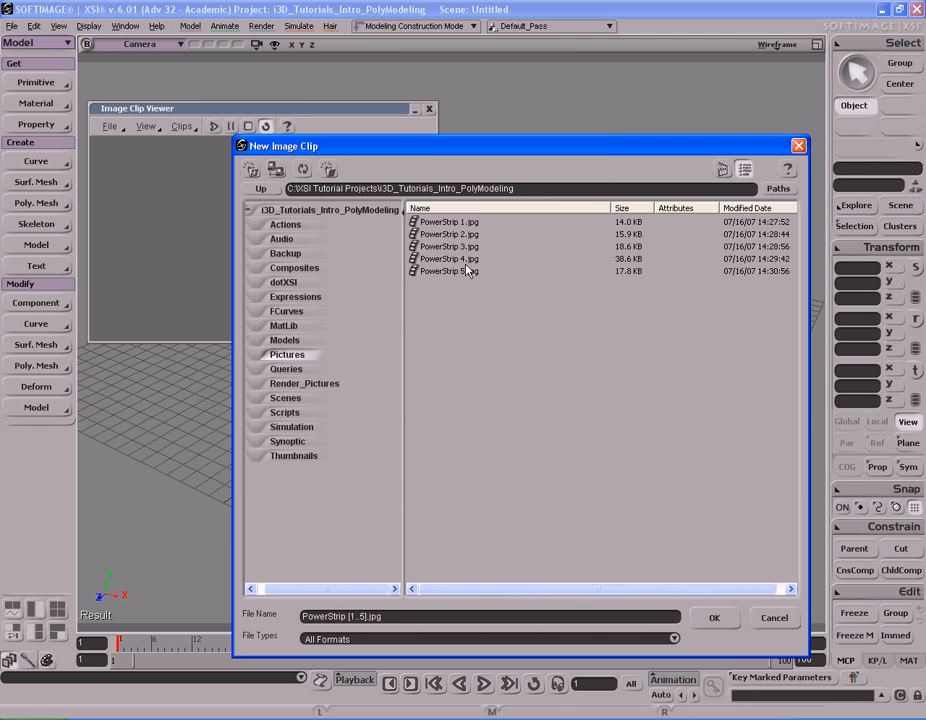
double_click(468, 270)
drag(435, 342, 440, 491)
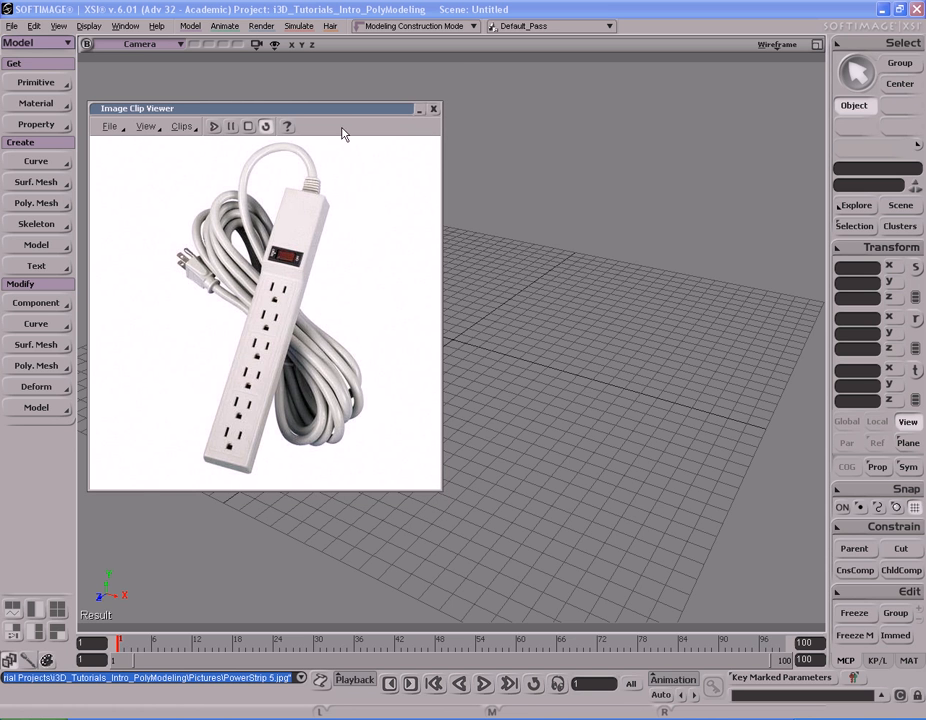
drag(347, 113, 344, 71)
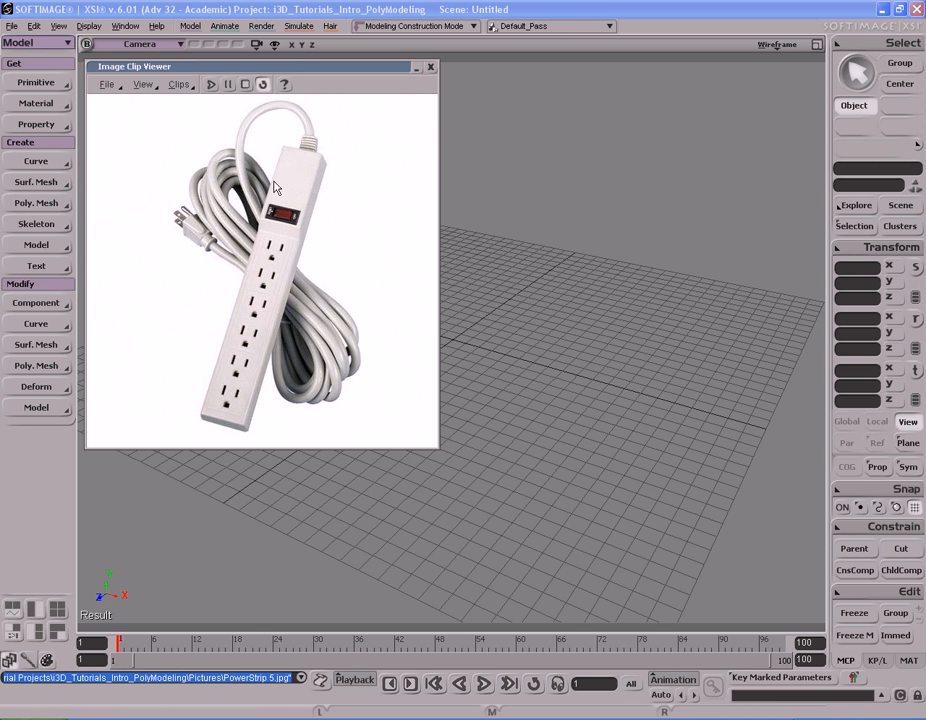
Create a polygon mesh cube primitive beside the reference image
key(s)
drag(648, 377, 628, 349)
middle_drag(576, 345, 674, 345)
right_drag(674, 345, 650, 335)
click(36, 82)
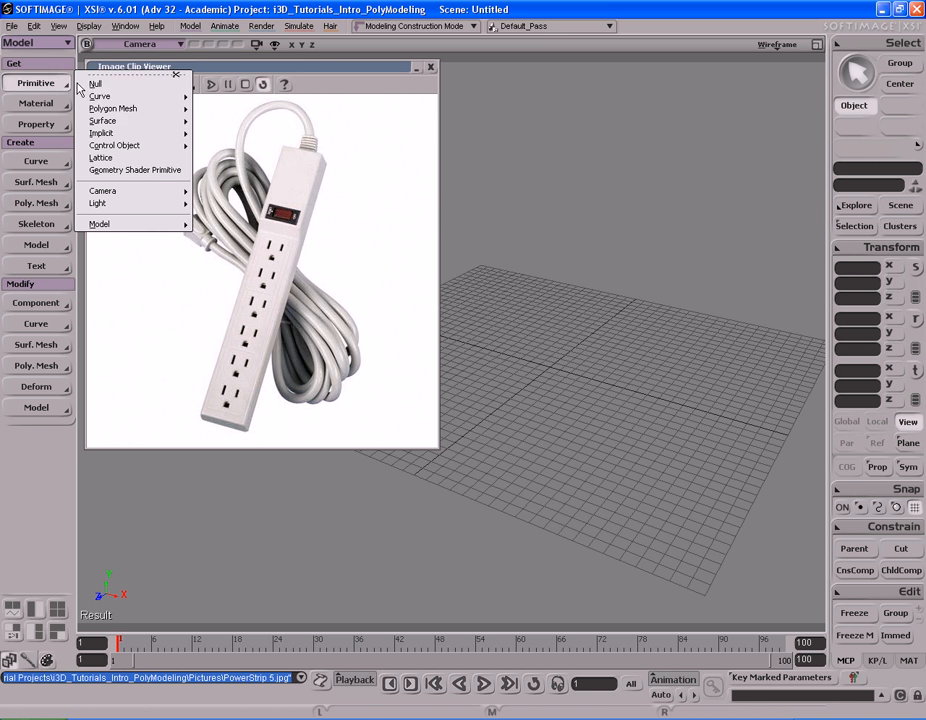
mouse_move(153, 110)
click(241, 121)
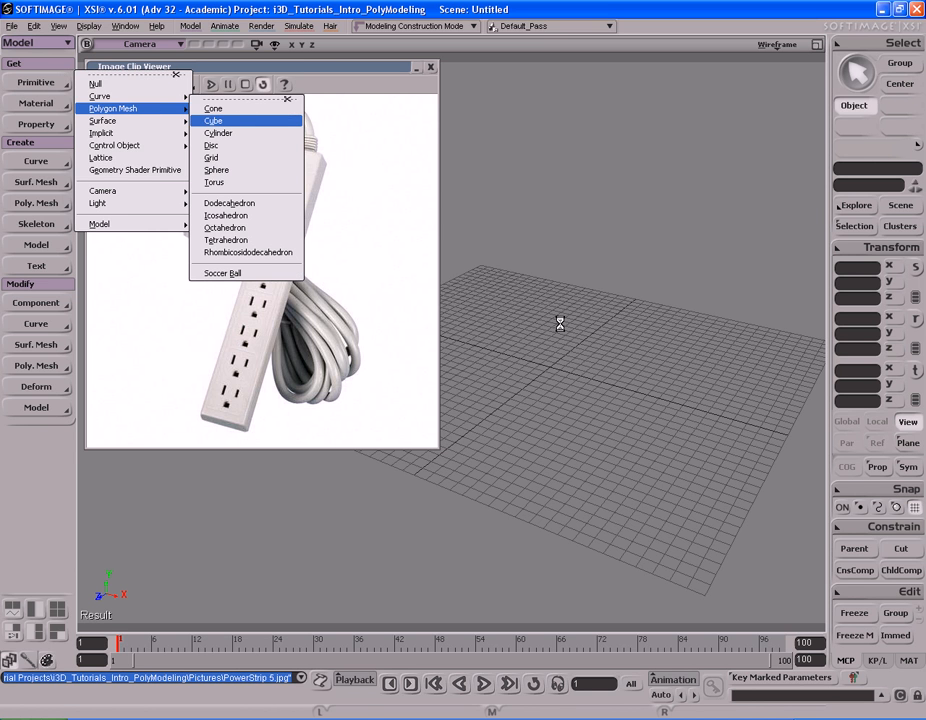
click(341, 136)
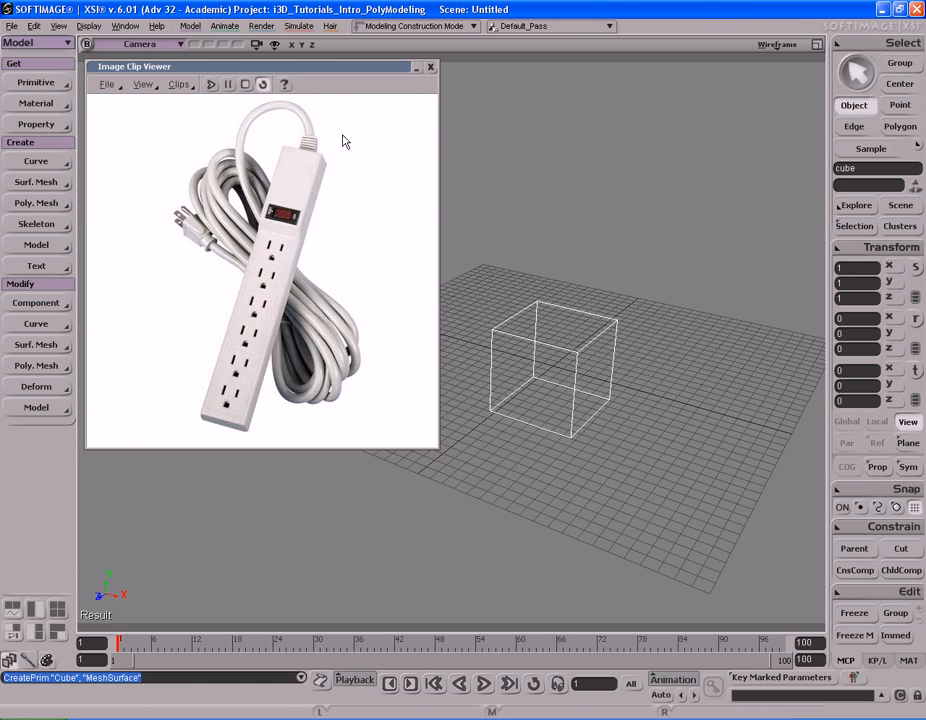
Display the camera view shaded, with wireframe drawn on top of unselected objects
middle_click(784, 47)
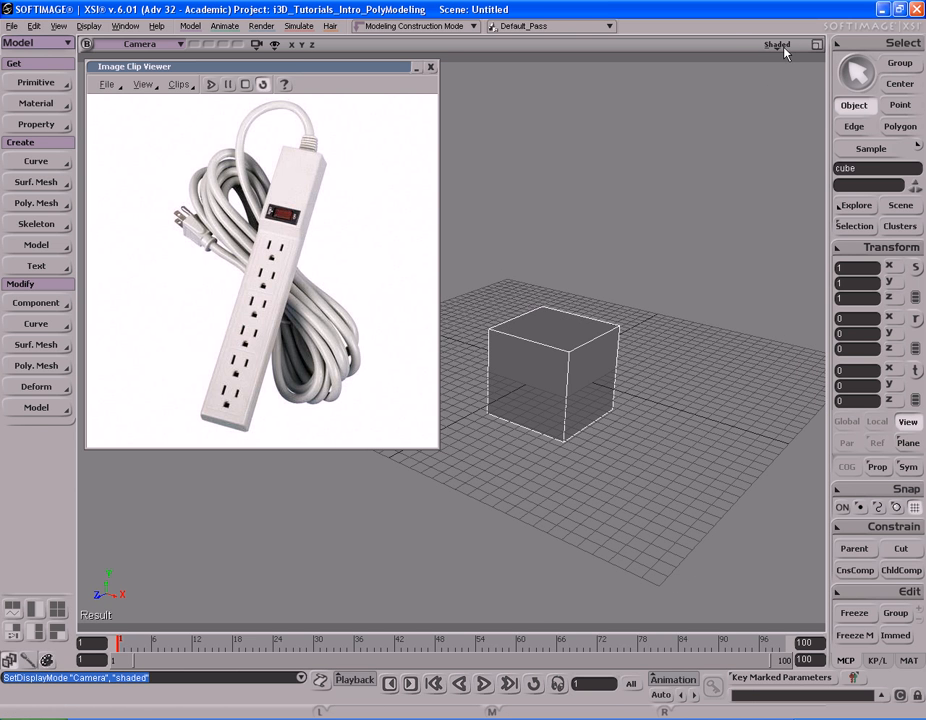
click(784, 50)
click(724, 176)
Stretch the cube along Z to a scale of about 2.28
key(s)
mouse_move(552, 395)
right_down()
mouse_move(627, 331)
mouse_move(622, 345)
mouse_move(595, 327)
mouse_move(589, 380)
right_up()
key(s)
drag(529, 386, 620, 372)
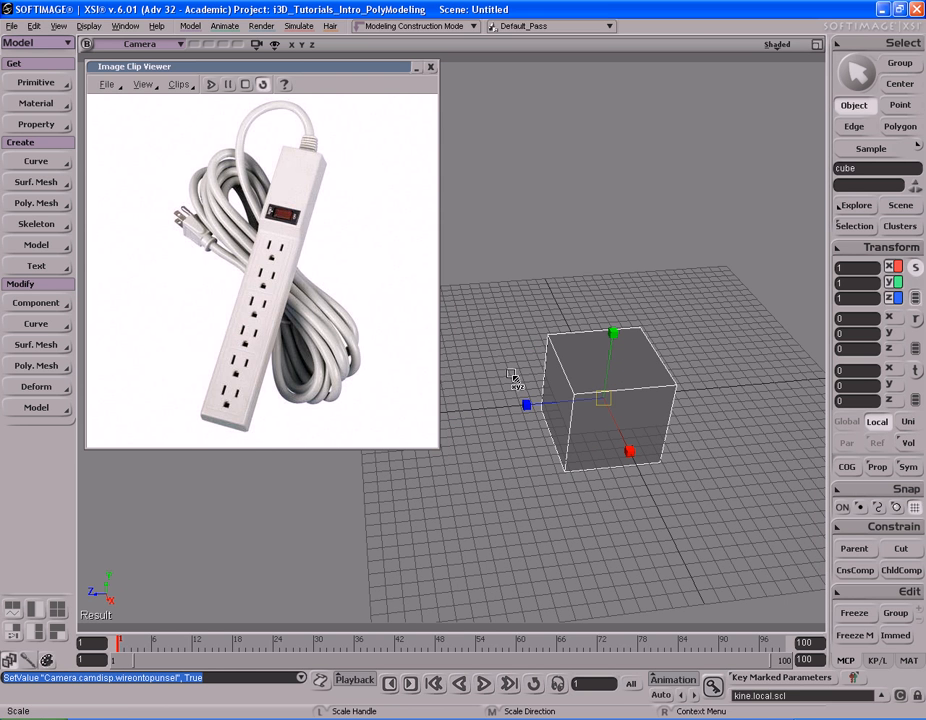
middle_drag(548, 353, 492, 343)
mouse_move(560, 342)
middle_down()
mouse_move(525, 341)
mouse_move(556, 341)
middle_up()
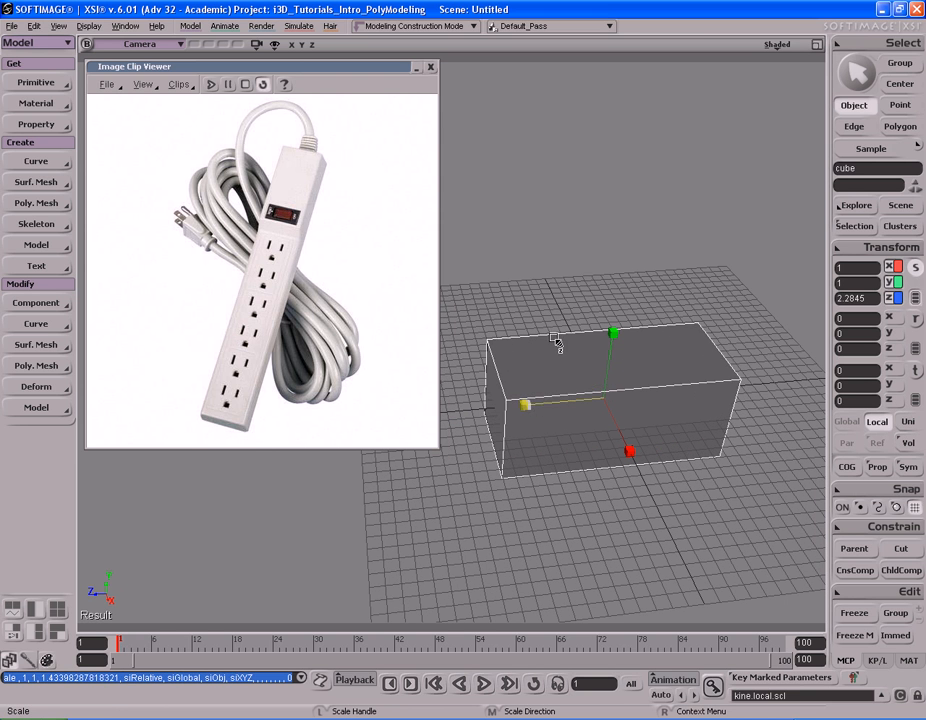
key(s)
drag(566, 329, 554, 334)
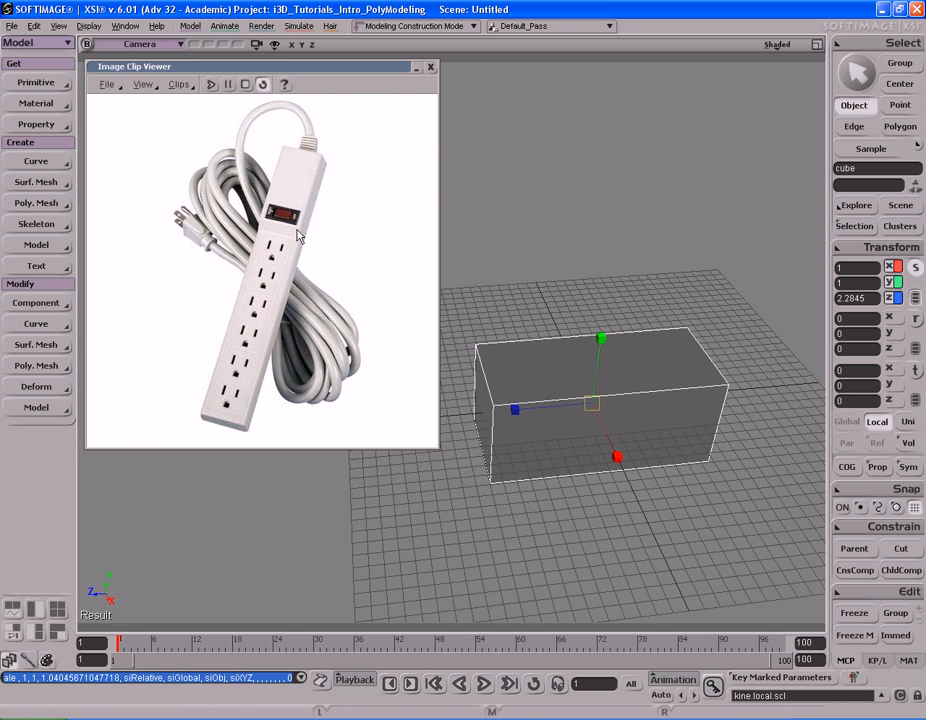
Hide the viewport grid and lower the cube's top polygon to make the box flatter
key(s)
right_drag(610, 261, 622, 240)
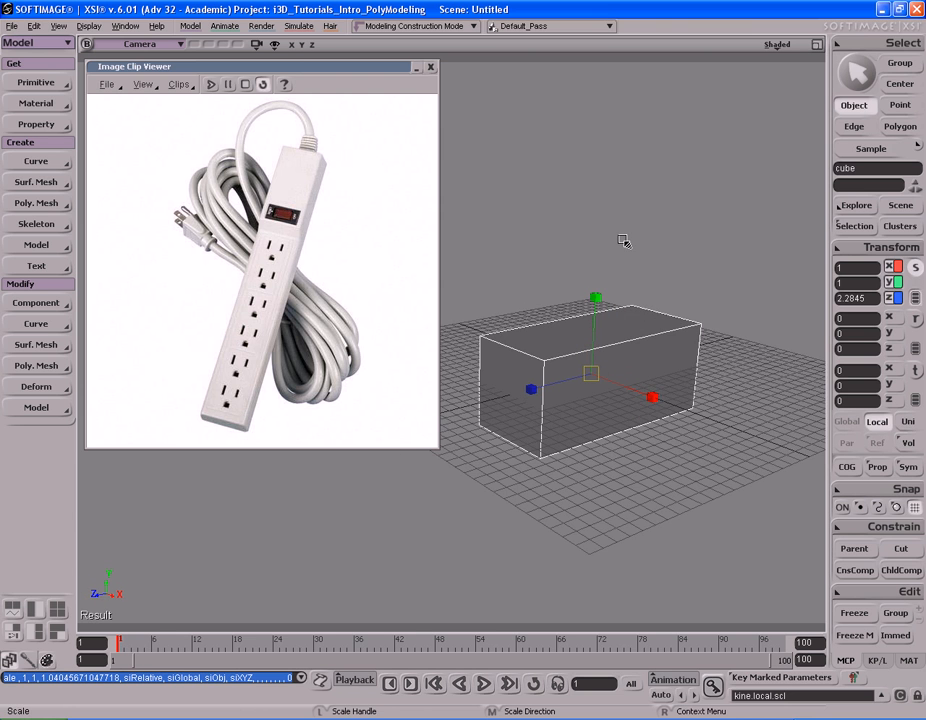
key(g)
key(s)
drag(630, 242, 626, 247)
key(u)
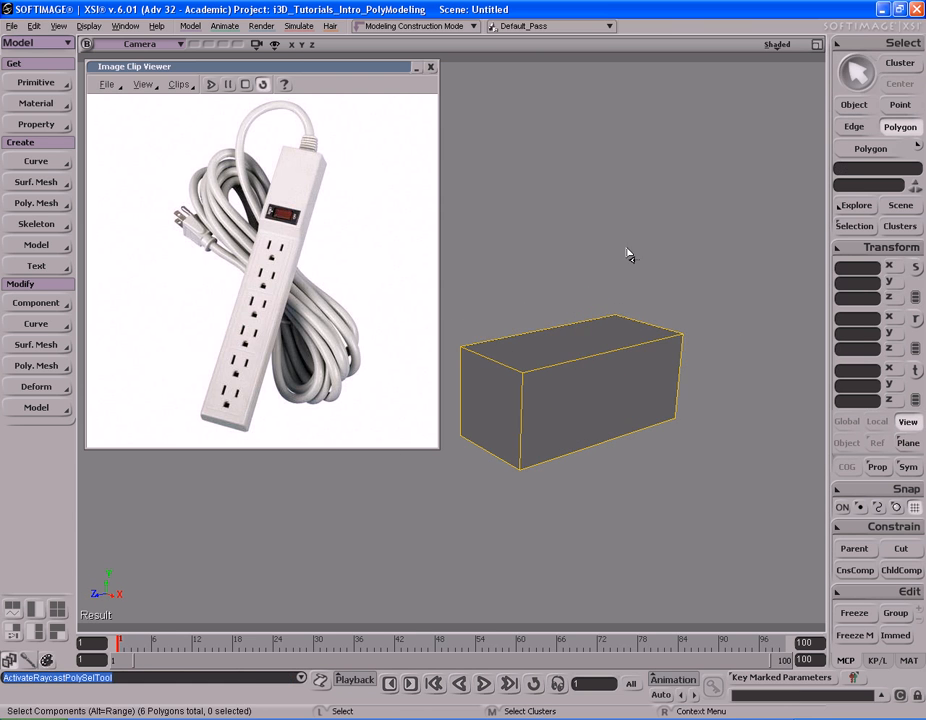
click(600, 347)
key(v)
drag(647, 203, 645, 229)
key(space)
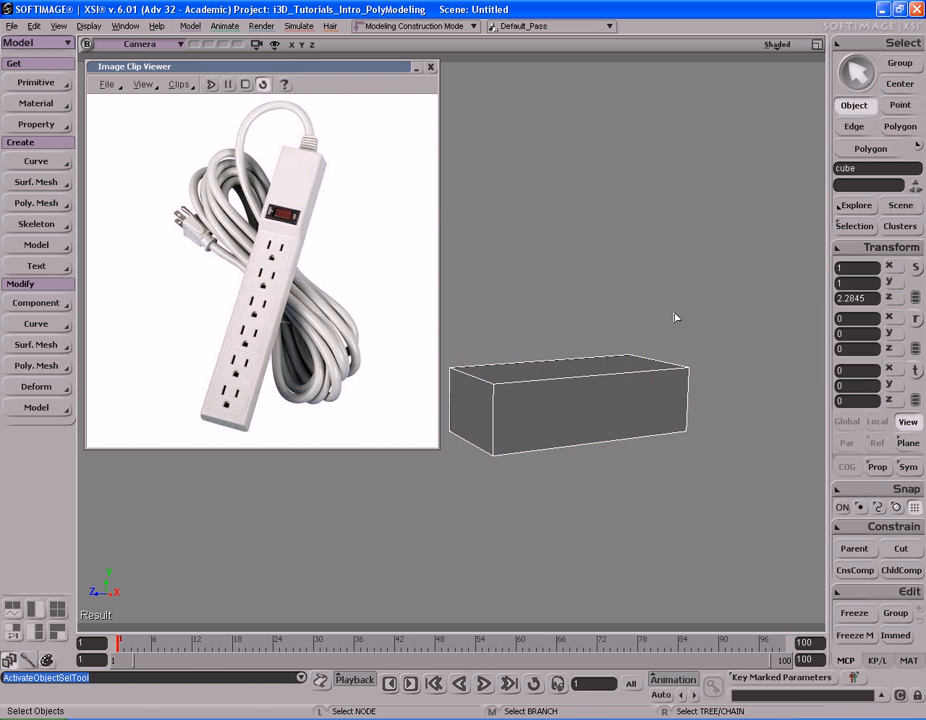
Move the box's front end polygon inward along Z to about 2.7 to shorten the raised section
key(s)
mouse_move(595, 405)
right_down()
mouse_move(599, 428)
mouse_move(588, 439)
mouse_move(601, 422)
right_up()
middle_drag(635, 420, 573, 422)
drag(573, 422, 587, 422)
right_drag(587, 422, 553, 505)
key(space)
key(u)
click(615, 463)
click(552, 494)
key(v)
drag(449, 503, 500, 494)
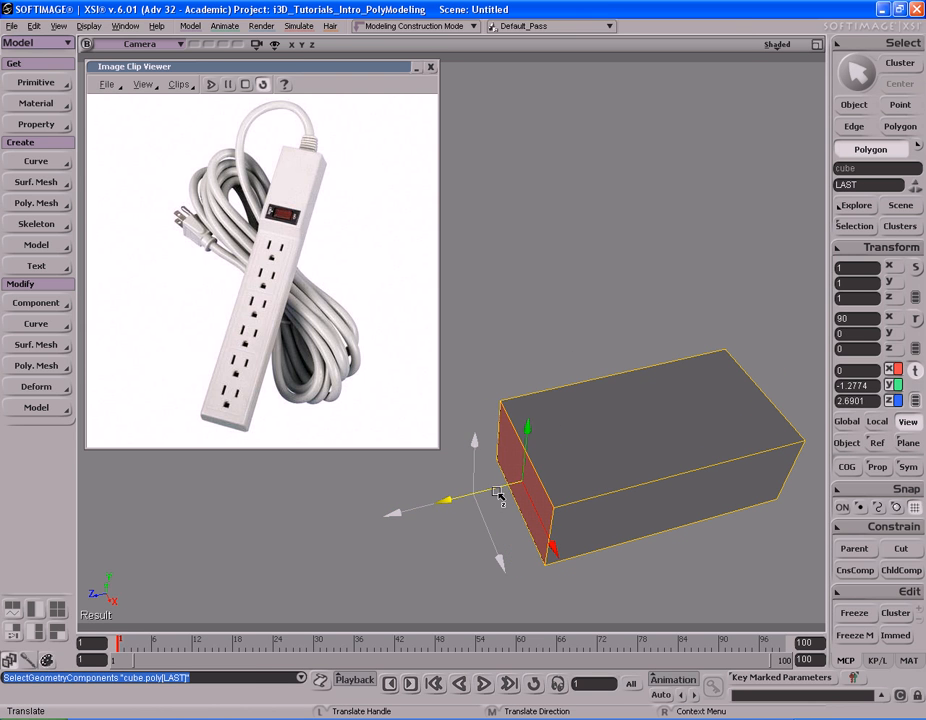
Duplicate the front end polygon and pull it outward slightly, to about 3.15 in Z
key(s)
middle_drag(494, 490, 540, 500)
right_drag(540, 500, 645, 437)
middle_drag(645, 437, 666, 447)
key(v)
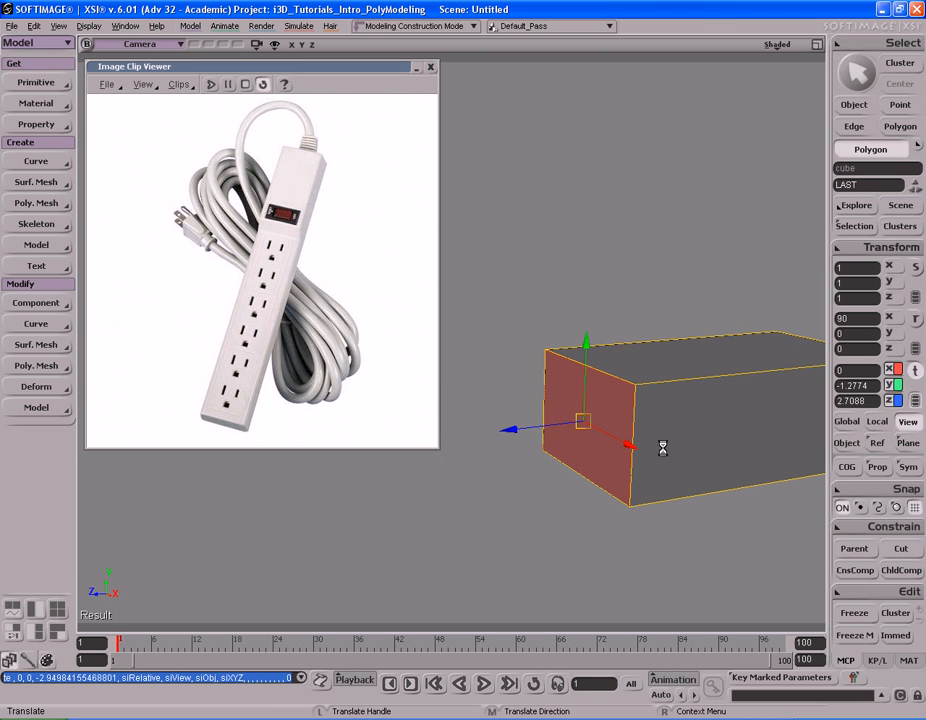
key(ctrl+d)
key(v)
drag(562, 434, 530, 428)
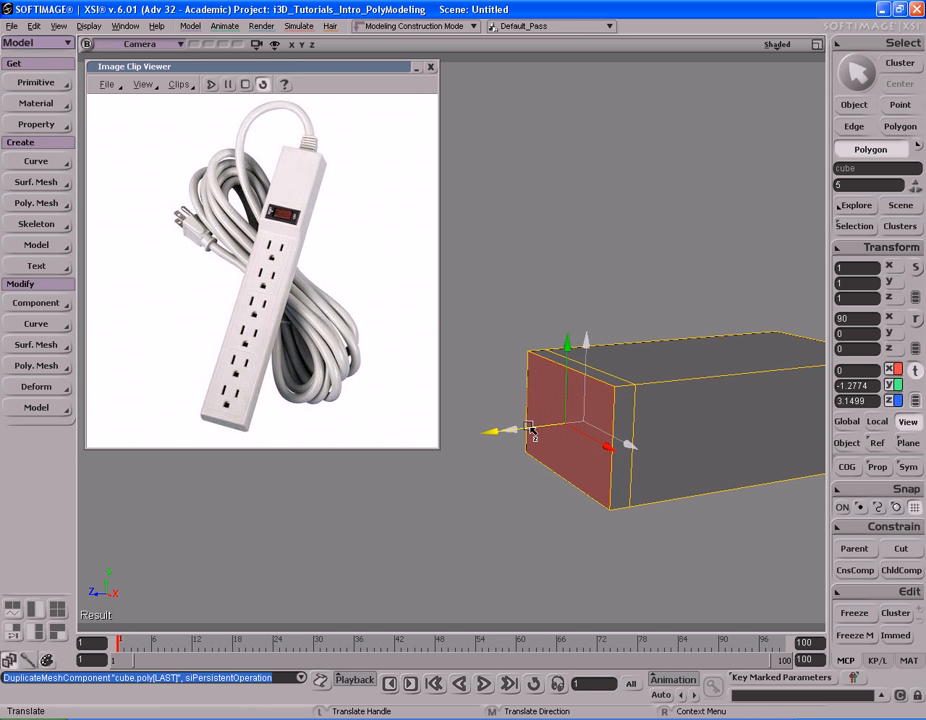
Lower the top edge of the new end segment to form a sloped transition
key(e)
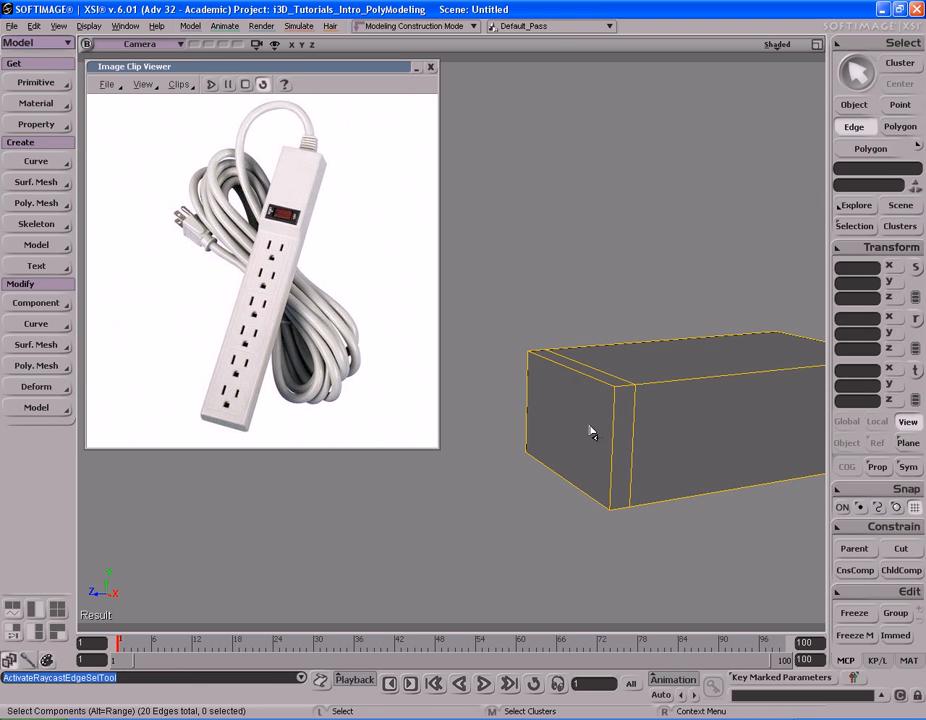
click(599, 389)
drag(573, 290, 569, 357)
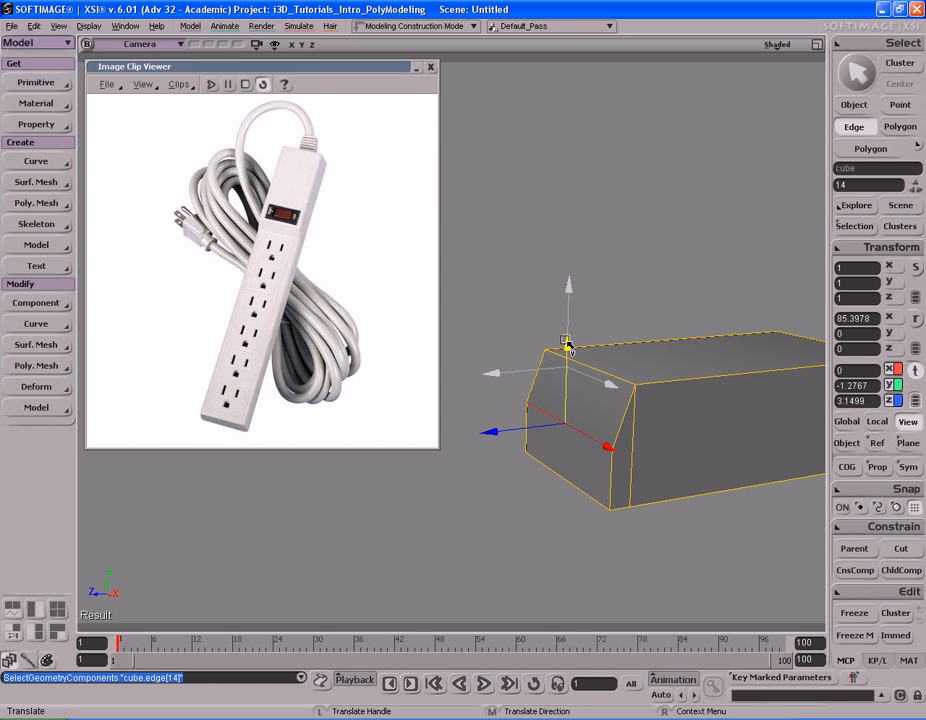
key(s)
right_drag(567, 346, 612, 374)
Duplicate the lower end polygon and pull it out to about 18.07 in Z to form the long outlet section
key(u)
click(592, 443)
key(s)
drag(529, 425, 599, 412)
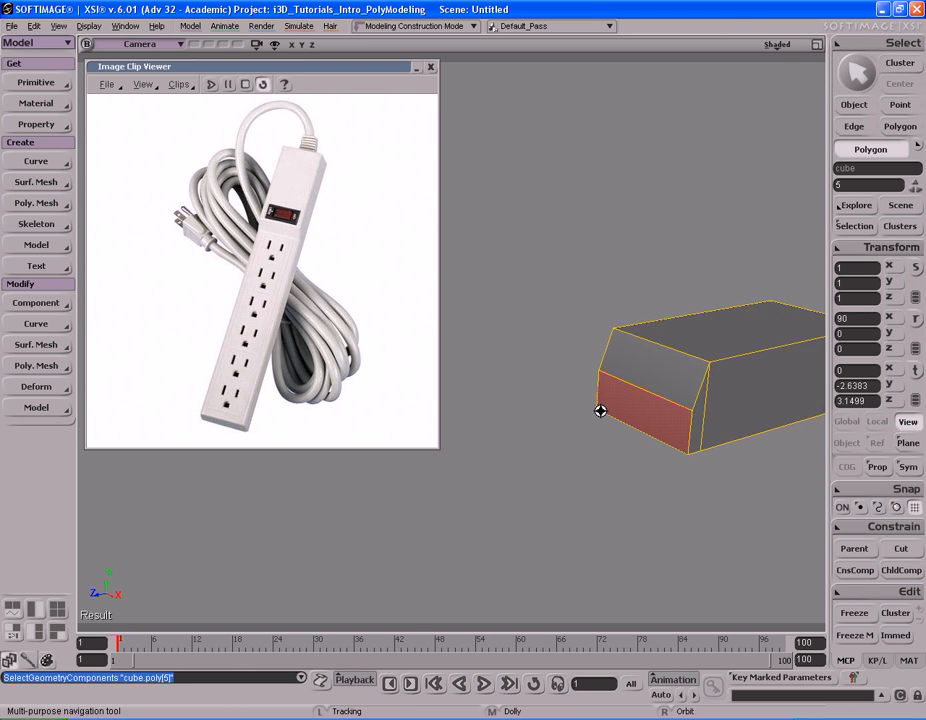
middle_drag(599, 412, 613, 402)
middle_drag(552, 403, 570, 396)
drag(570, 396, 368, 416)
key(ctrl+d)
key(s)
right_drag(554, 403, 653, 384)
key(v)
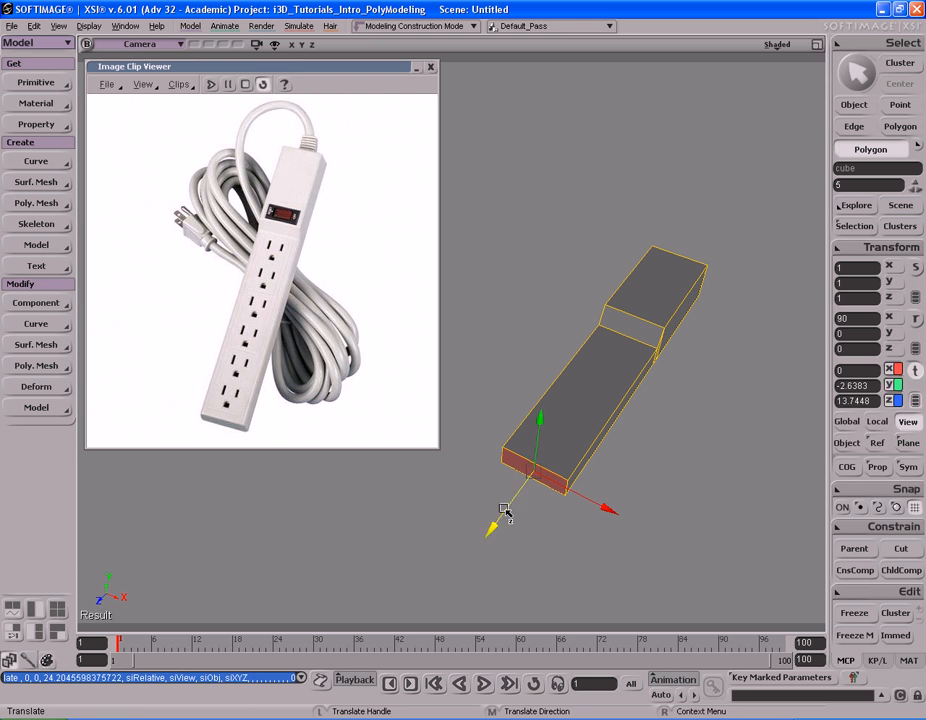
drag(519, 500, 459, 551)
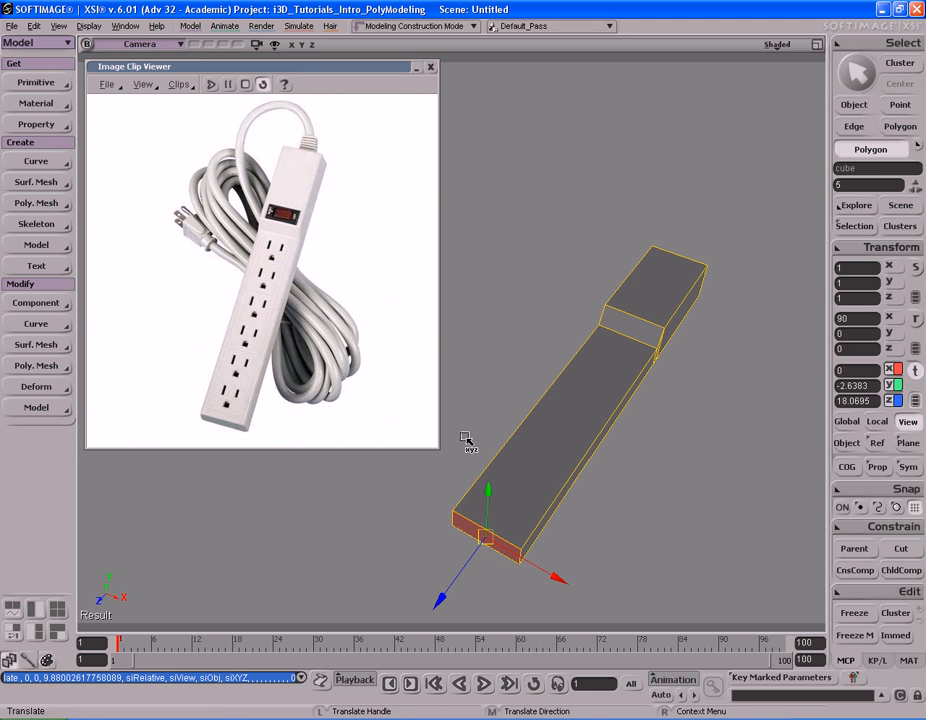
Examine the stepped power strip body and its sloped transition from several angles
key(s)
drag(650, 405, 618, 430)
right_drag(618, 430, 579, 402)
key(space)
key(s)
mouse_move(585, 396)
mouse_down()
mouse_move(573, 413)
mouse_move(589, 378)
mouse_up()
middle_drag(589, 378, 562, 413)
drag(628, 379, 597, 369)
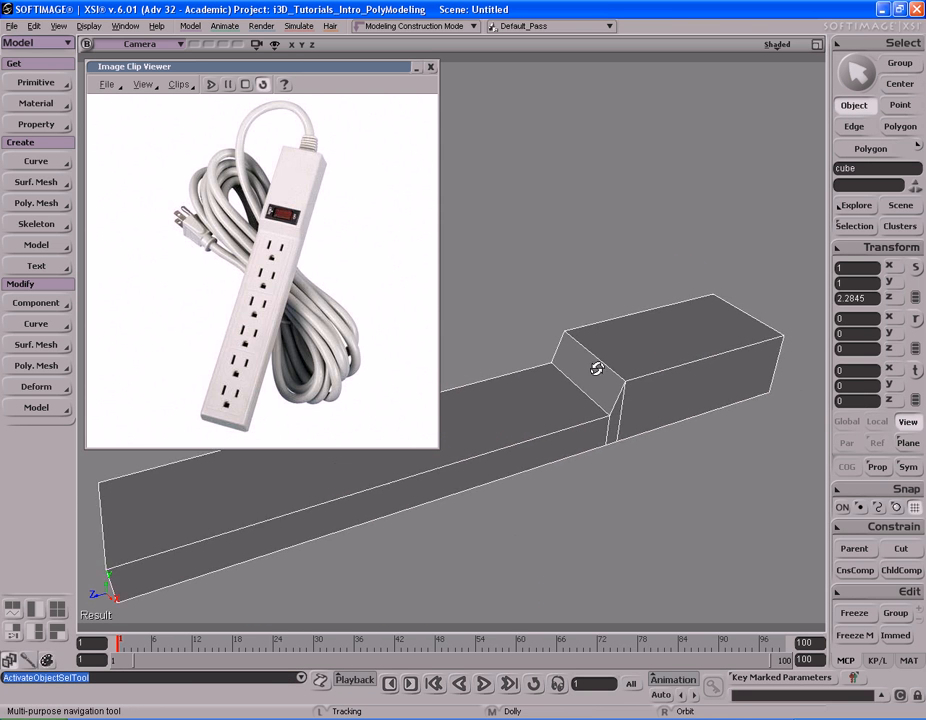
right_drag(597, 369, 568, 387)
mouse_move(568, 387)
mouse_down()
mouse_move(590, 379)
mouse_move(575, 397)
mouse_up()
key(s)
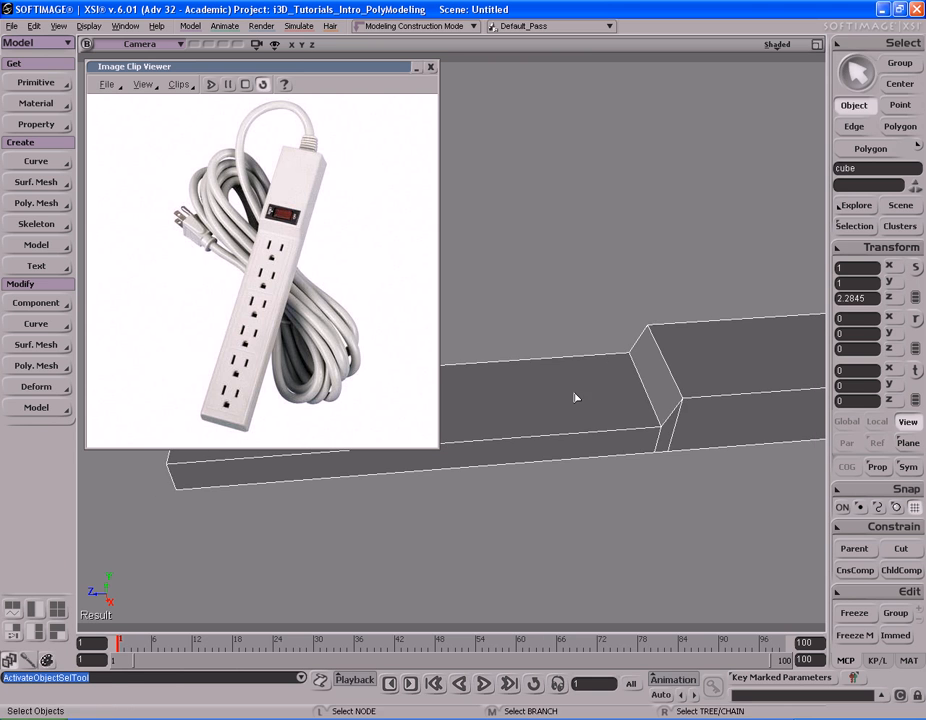
Split the four lengthwise edges of the long low section with connected edges at a ratio of 21.389
key(i)
key(s)
right_drag(552, 391, 572, 436)
click(561, 406)
key(s)
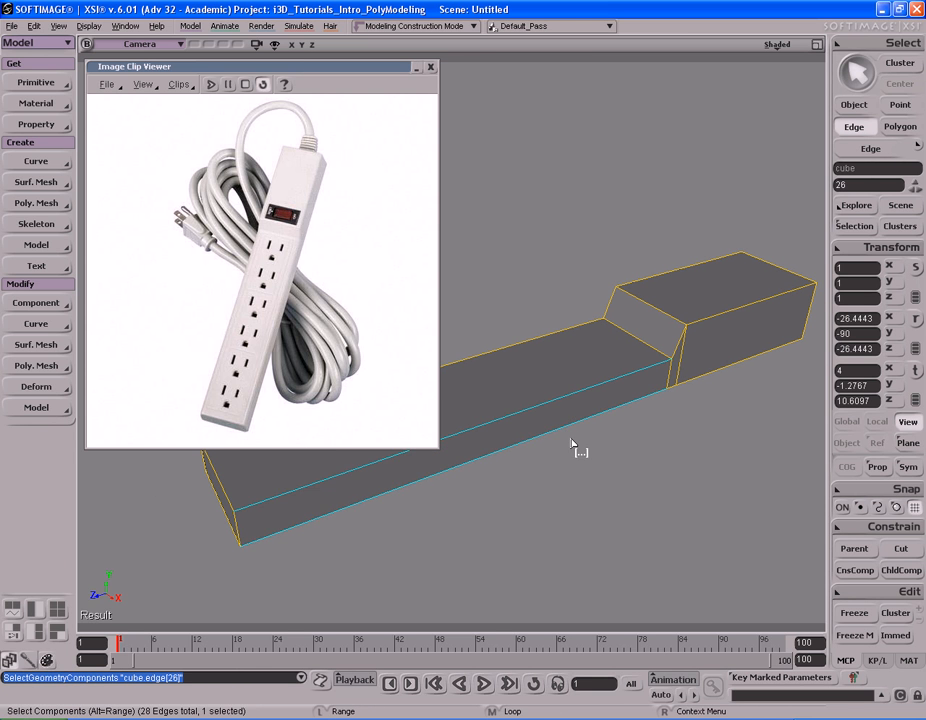
alt+middle_click(571, 442)
key(s)
mouse_move(548, 393)
right_down()
mouse_move(626, 310)
mouse_move(578, 289)
mouse_move(549, 364)
mouse_move(560, 422)
mouse_move(577, 320)
mouse_move(628, 387)
mouse_move(548, 424)
mouse_move(529, 422)
mouse_move(552, 388)
right_up()
right_click(552, 388)
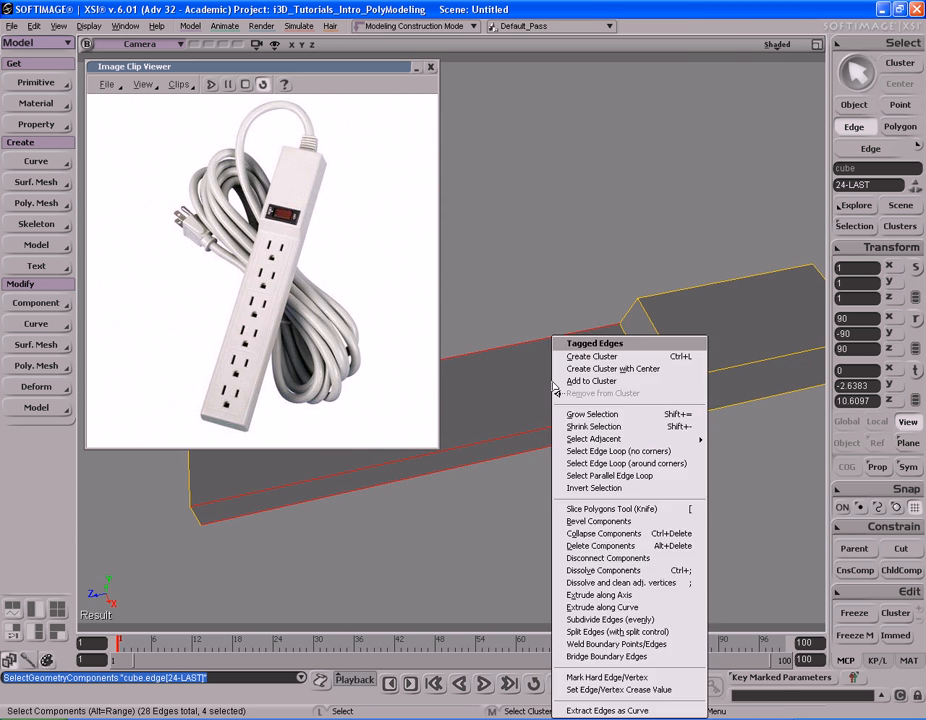
click(632, 634)
drag(200, 135, 640, 96)
drag(576, 338, 587, 337)
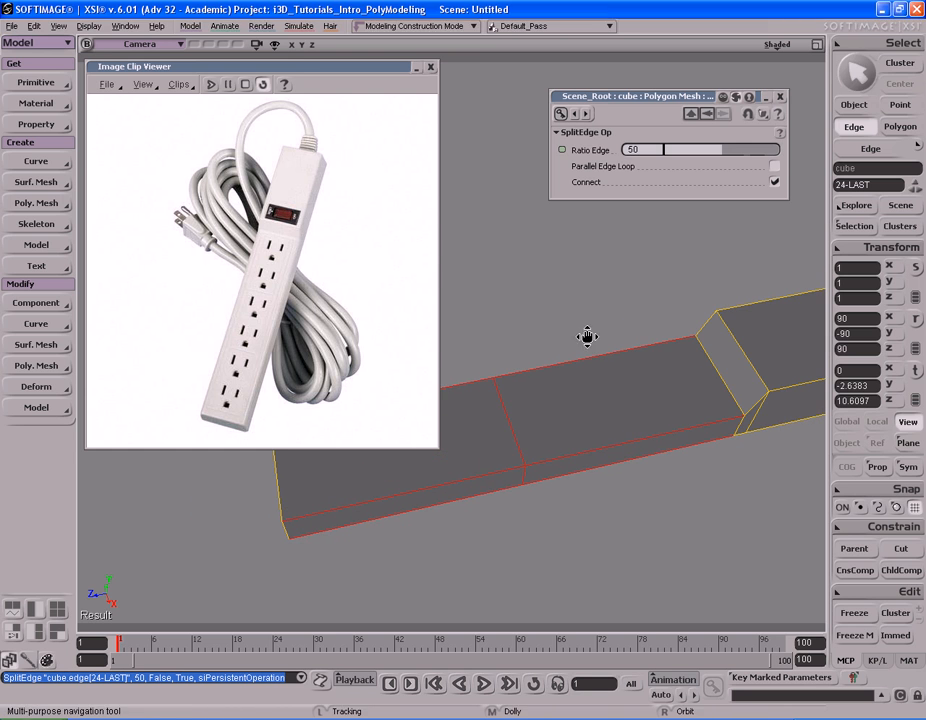
drag(715, 151, 700, 154)
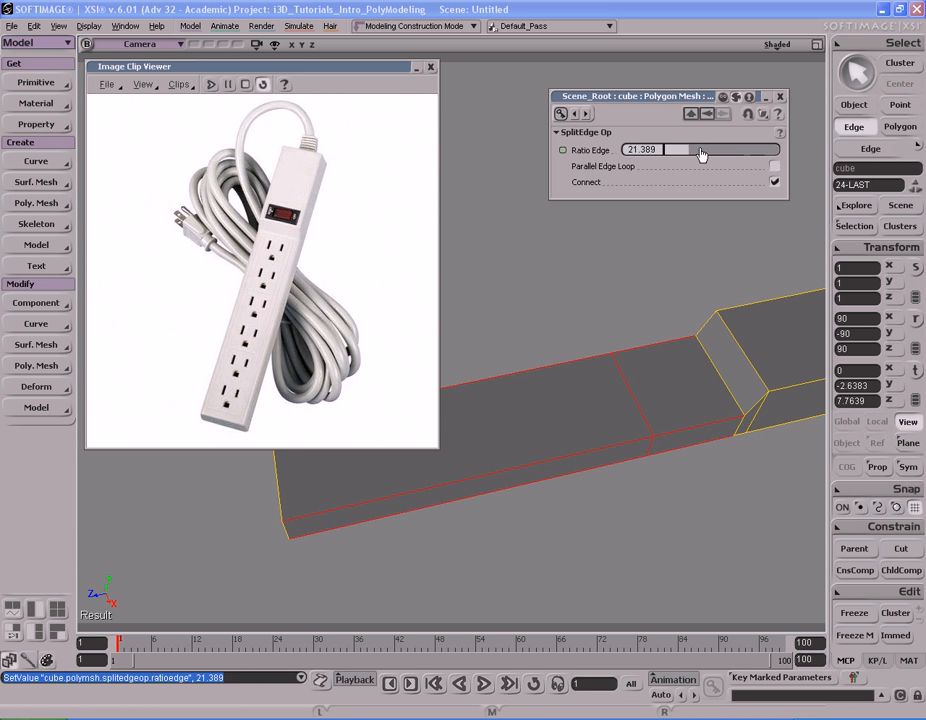
click(782, 98)
Extract the top polygon next to the slope as a separate mesh, keeping the original
key(s)
drag(734, 339, 623, 330)
middle_drag(704, 329, 583, 351)
right_drag(583, 351, 614, 316)
key(u)
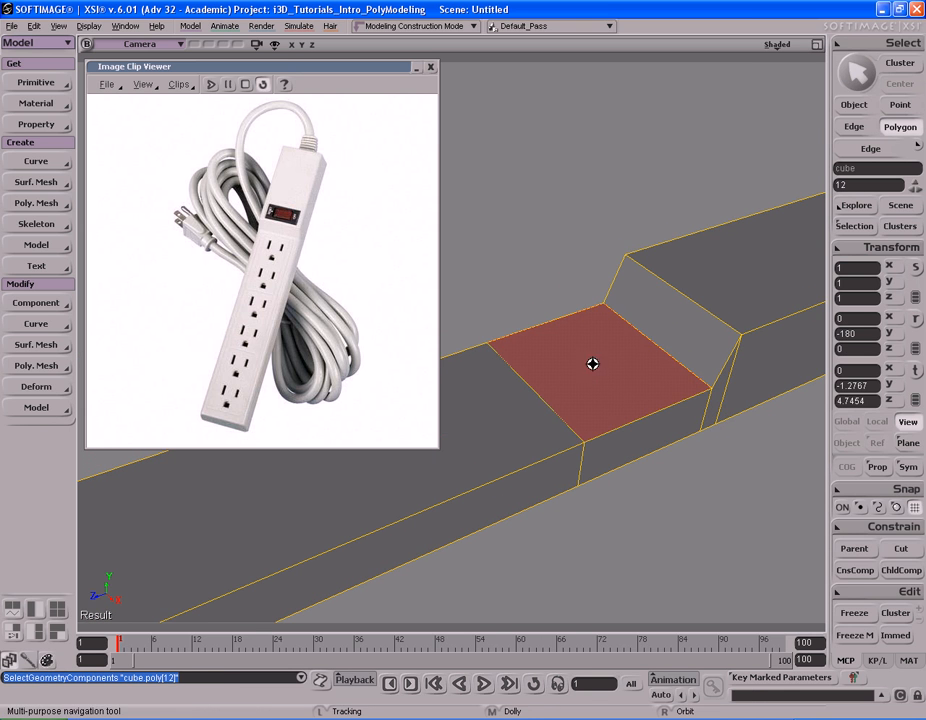
right_click(598, 400)
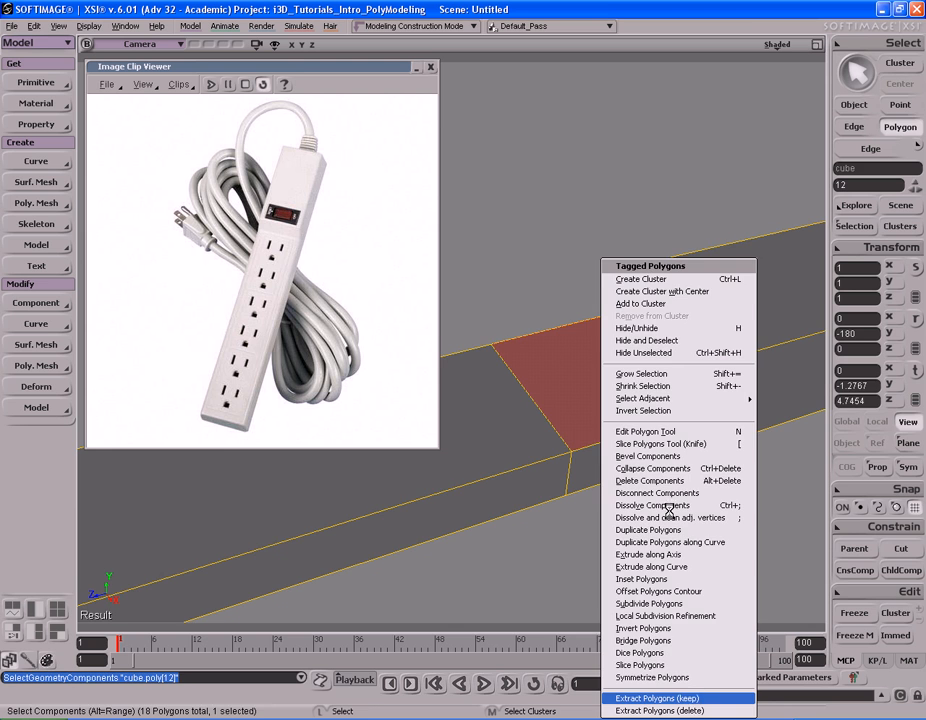
key(s)
mouse_move(610, 331)
right_down()
mouse_move(590, 353)
mouse_move(598, 347)
right_up()
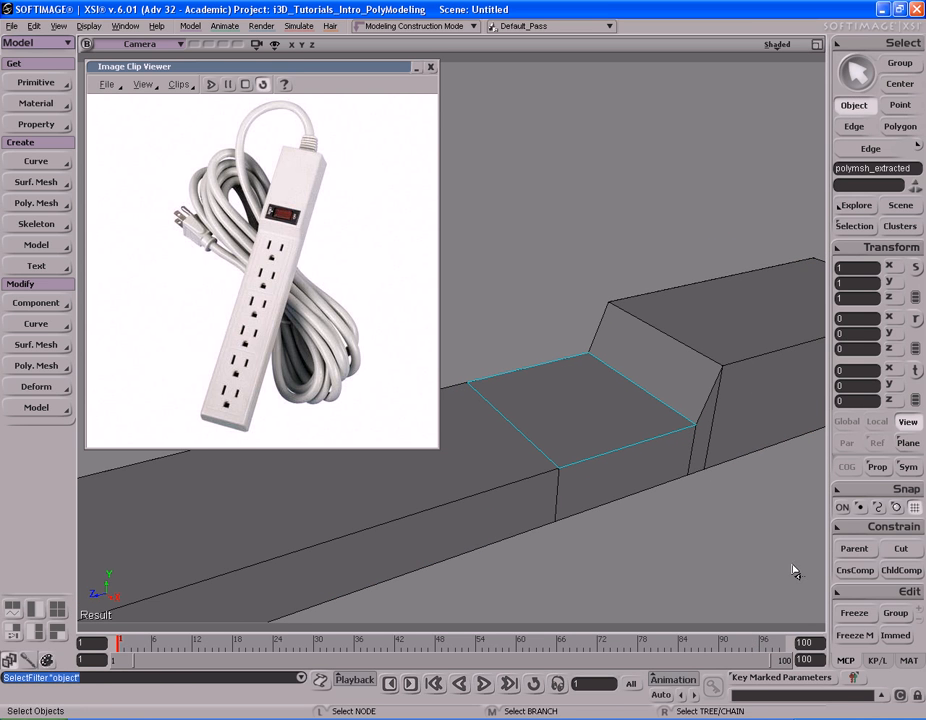
Freeze the extracted polygon's modeling and scale it down about its center of gravity, leaving a margin around it
key(s)
right_drag(697, 471, 696, 389)
drag(696, 389, 682, 432)
key(x)
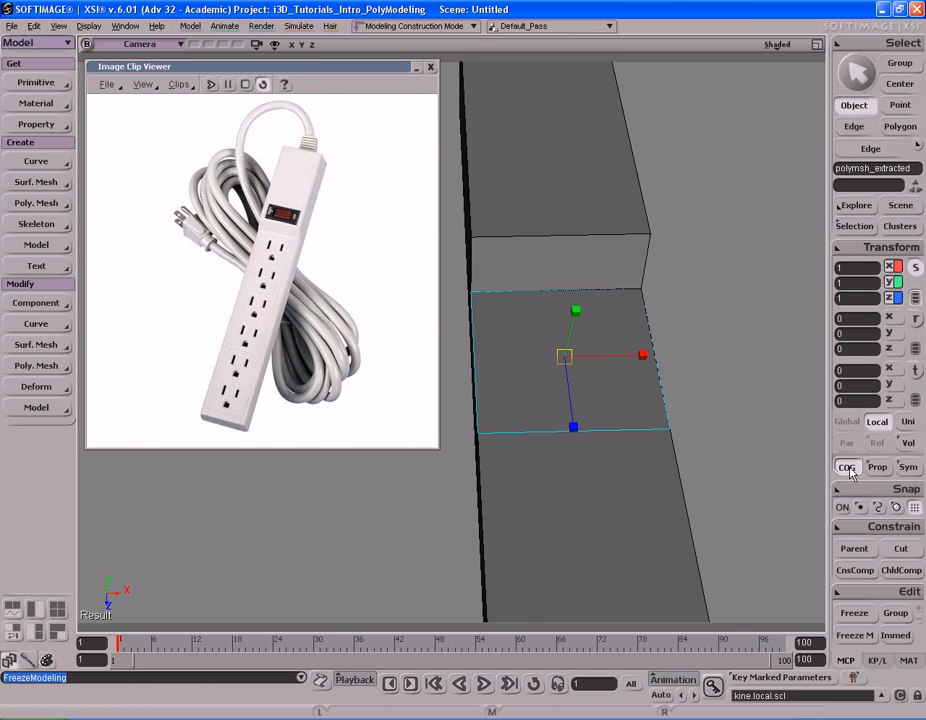
drag(610, 386, 577, 391)
Dissolve the edge loop dividing the long low section of the cube beside the extracted polygon, cleaning adjacent vertices
key(s)
right_drag(738, 408, 665, 440)
key(space)
click(665, 442)
key(e)
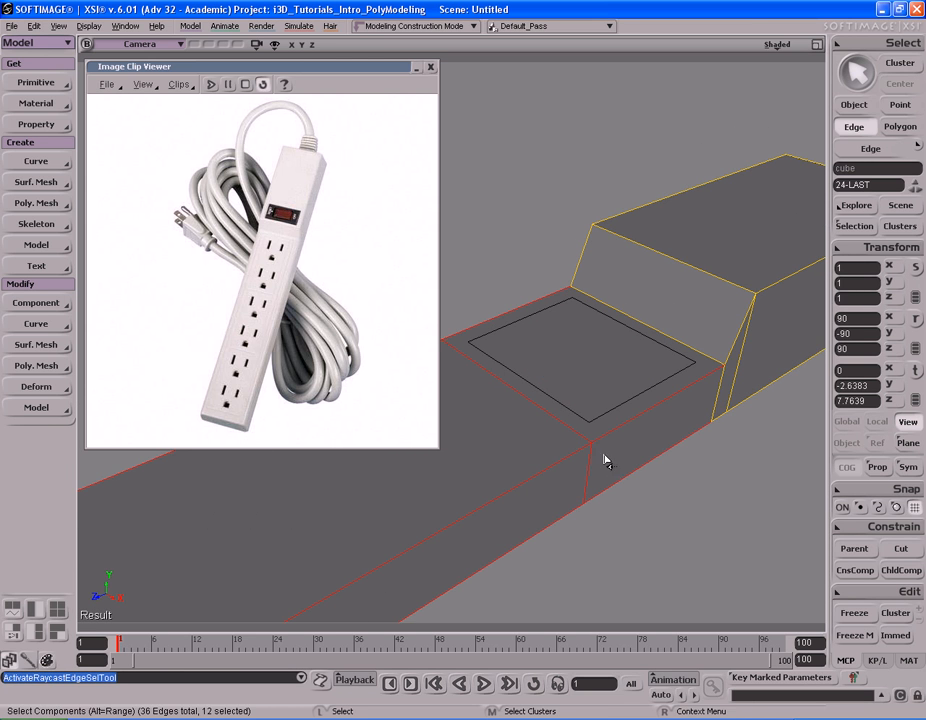
click(615, 462)
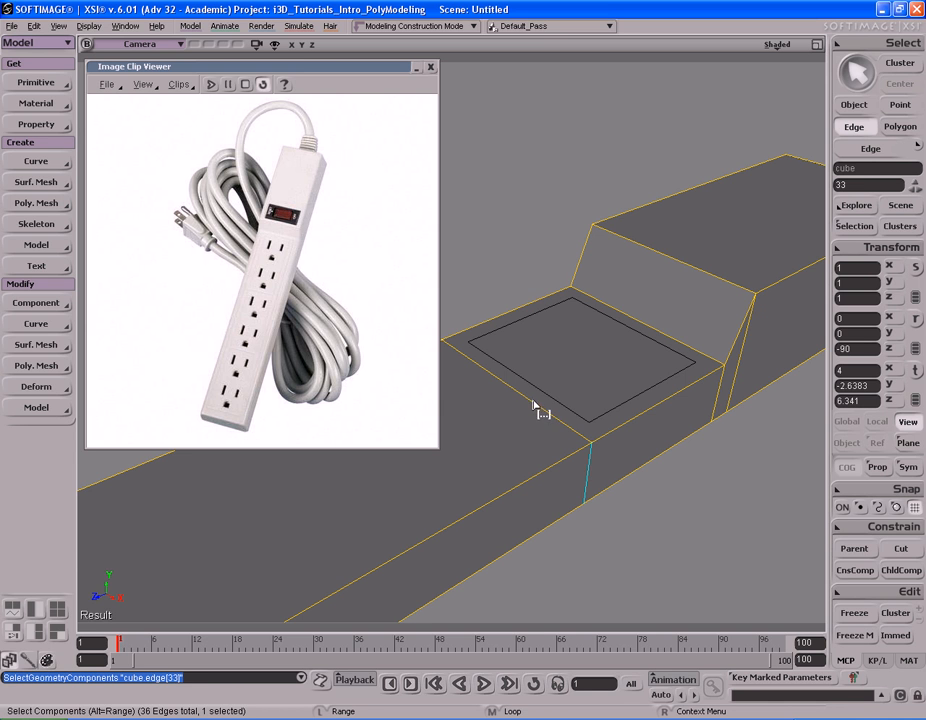
key(f)
right_drag(564, 436, 682, 447)
middle_drag(682, 447, 549, 345)
double_click(372, 66)
right_drag(510, 322, 436, 327)
key(space)
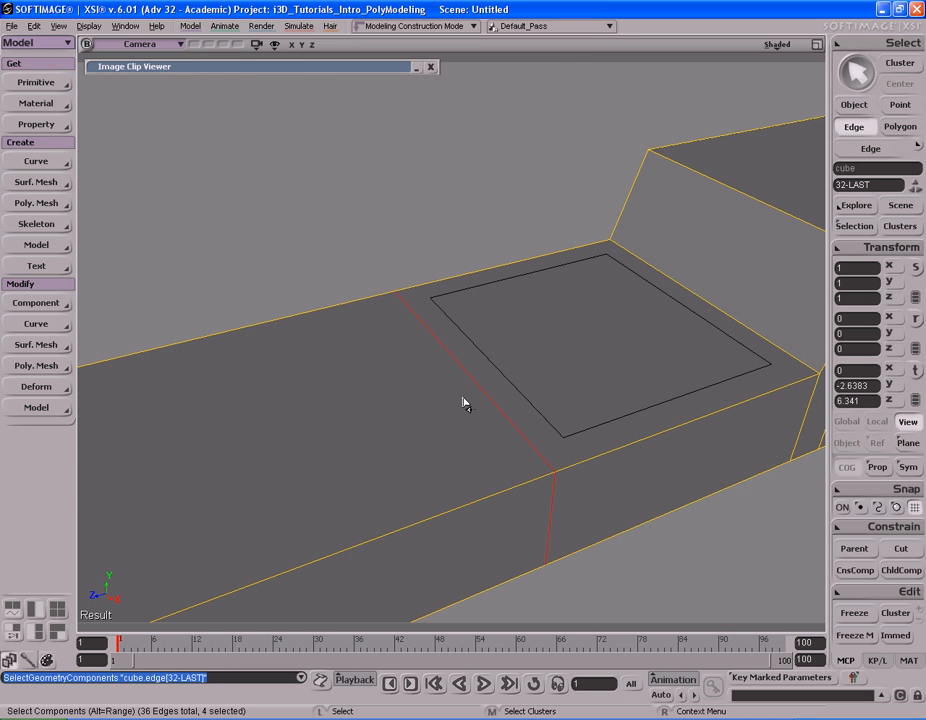
key(Delete)
Select the extracted polygon mesh lying next to the slope
key(s)
middle_drag(360, 385, 444, 378)
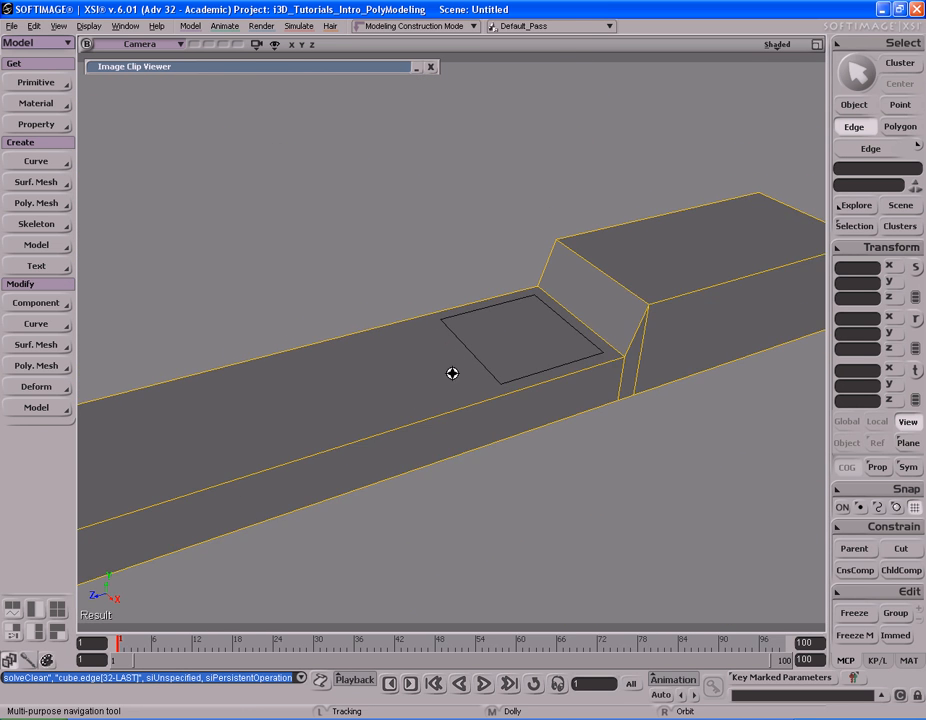
right_drag(444, 378, 488, 345)
key(space)
click(461, 389)
key(s)
middle_drag(488, 345, 491, 367)
drag(491, 367, 487, 367)
key(s)
right_drag(488, 366, 480, 371)
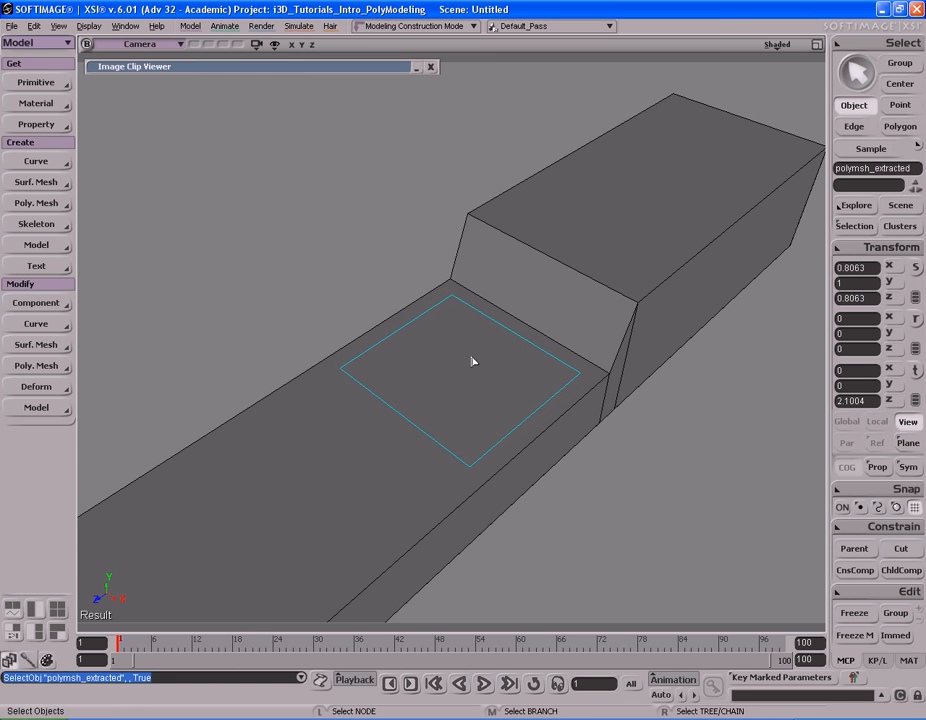
Expand the reference photo viewer, move it clear of the extracted polygon and save the scene as PowerStrip
double_click(372, 71)
key(s)
drag(564, 327, 621, 327)
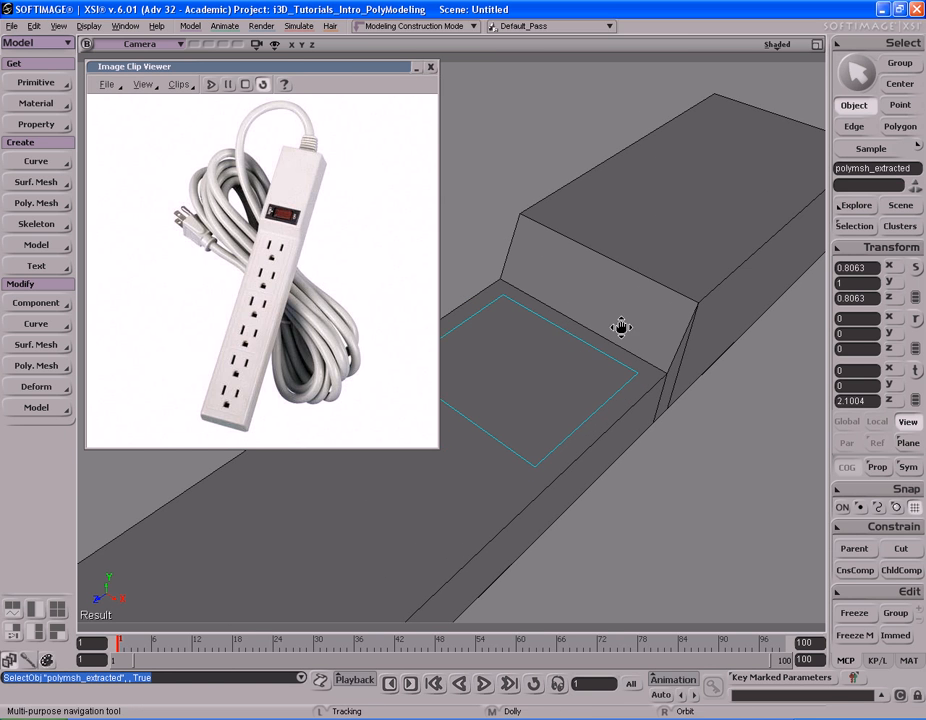
drag(361, 73, 276, 16)
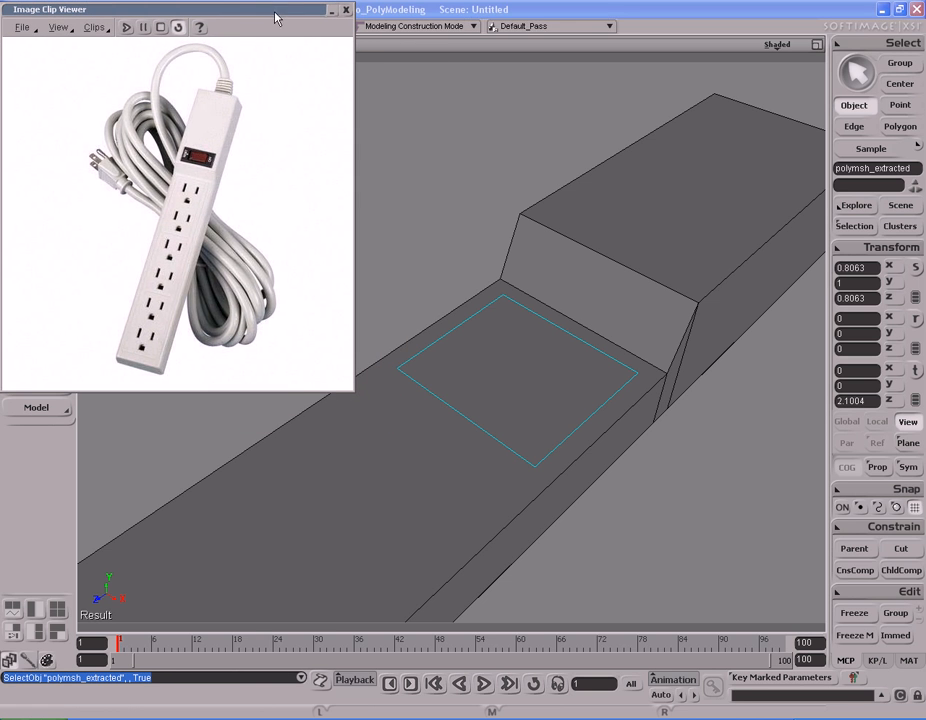
key(s)
drag(537, 312, 539, 321)
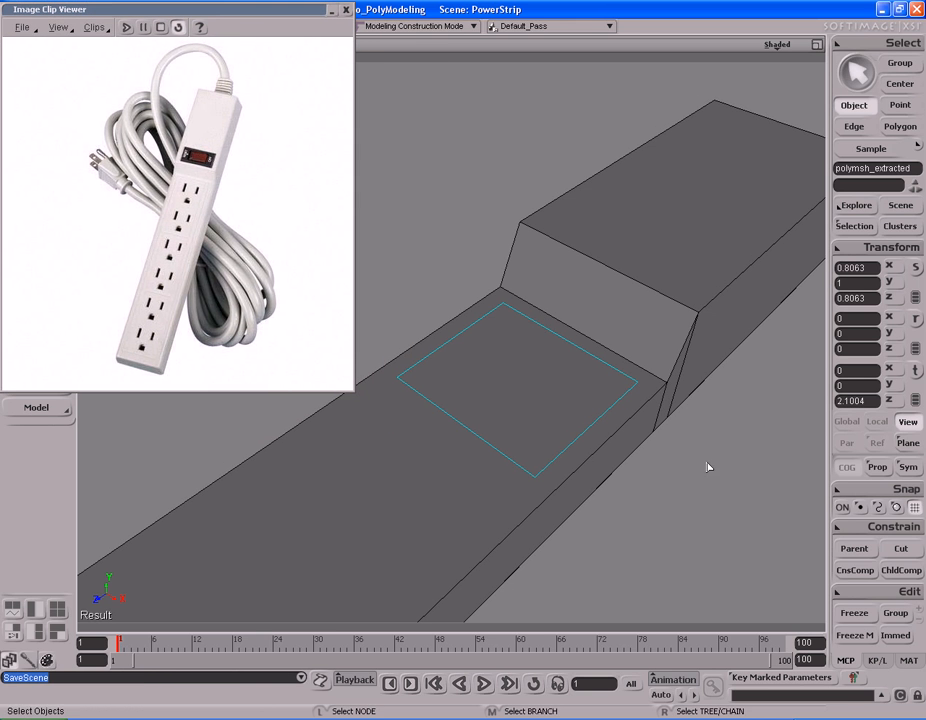
Examine the extracted polygon and the full length of the low section from several angles
key(s)
drag(664, 413, 659, 424)
right_drag(659, 424, 665, 427)
middle_drag(696, 425, 606, 422)
drag(606, 422, 577, 408)
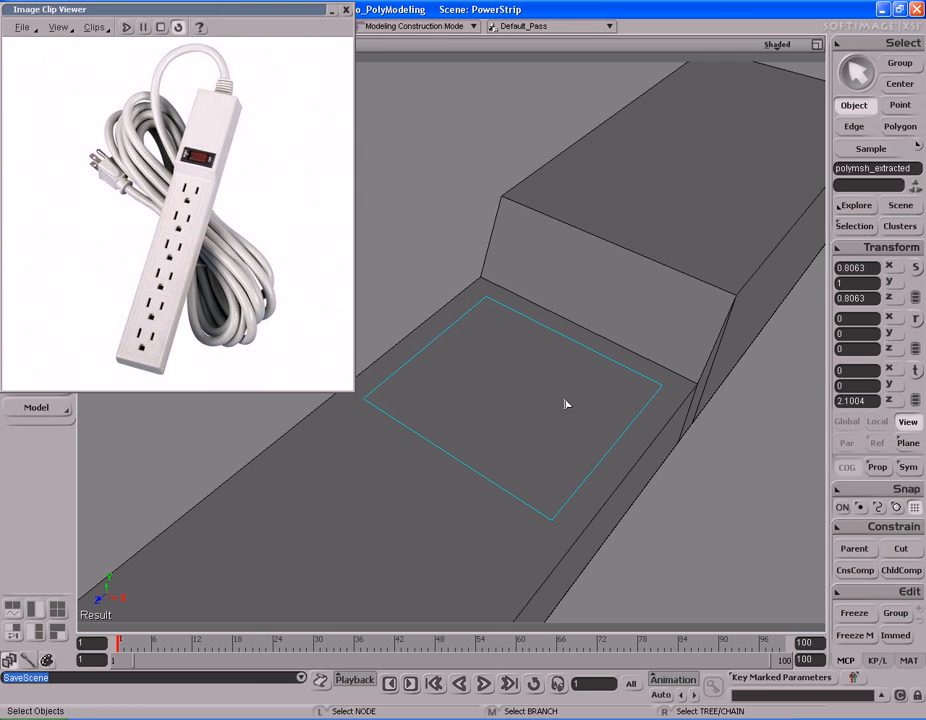
key(s)
right_drag(608, 413, 562, 403)
middle_drag(649, 399, 599, 399)
drag(599, 399, 705, 389)
middle_drag(400, 391, 572, 382)
drag(572, 382, 575, 407)
right_drag(575, 407, 595, 395)
drag(595, 395, 601, 370)
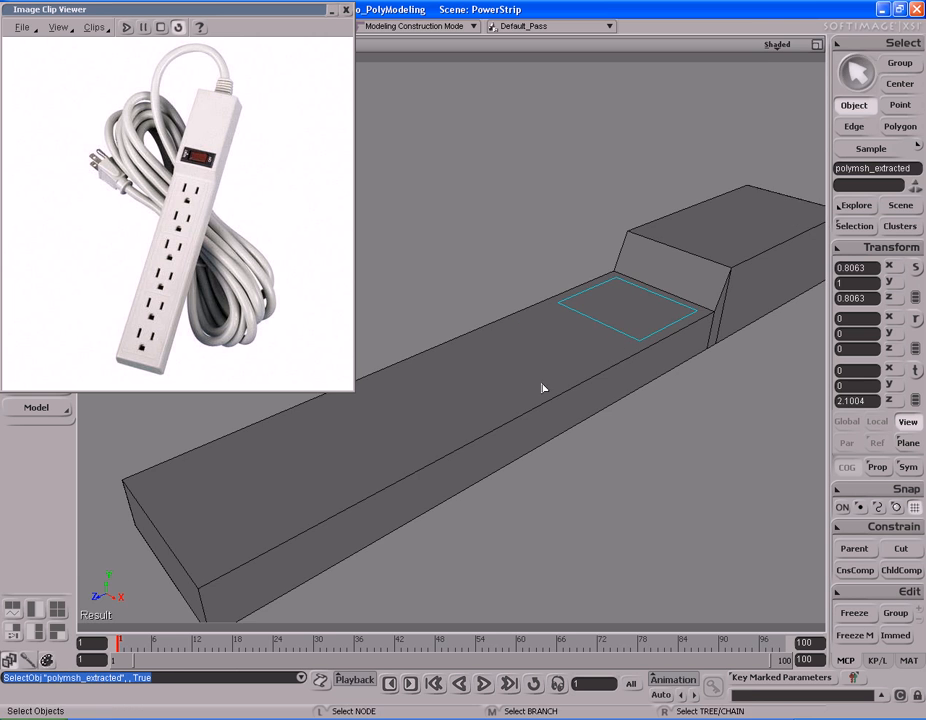
Inset the long top polygon of the cube's low section and recess it, leaving a narrow border around it
click(601, 370)
key(s)
drag(546, 383, 544, 356)
right_drag(544, 356, 564, 375)
drag(564, 375, 561, 364)
key(u)
click(561, 368)
key(s)
right_drag(518, 327, 519, 292)
right_click(518, 290)
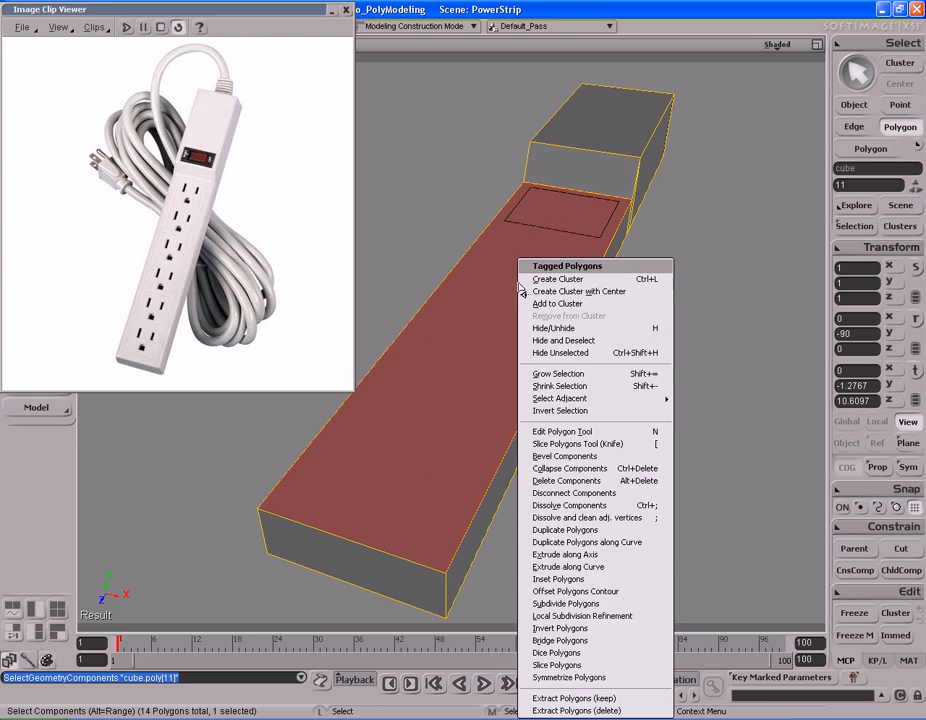
click(560, 579)
mouse_move(604, 463)
right_down()
mouse_move(620, 459)
mouse_move(617, 466)
mouse_move(606, 455)
right_up()
drag(737, 200, 771, 202)
key(s)
right_drag(477, 296, 485, 251)
drag(436, 250, 461, 244)
mouse_move(490, 236)
right_down()
mouse_move(482, 244)
mouse_move(493, 231)
right_up()
click(780, 97)
Select the extracted polygon mesh and raise it along Y to about 0.254
key(space)
key(s)
right_drag(520, 295, 617, 284)
click(624, 335)
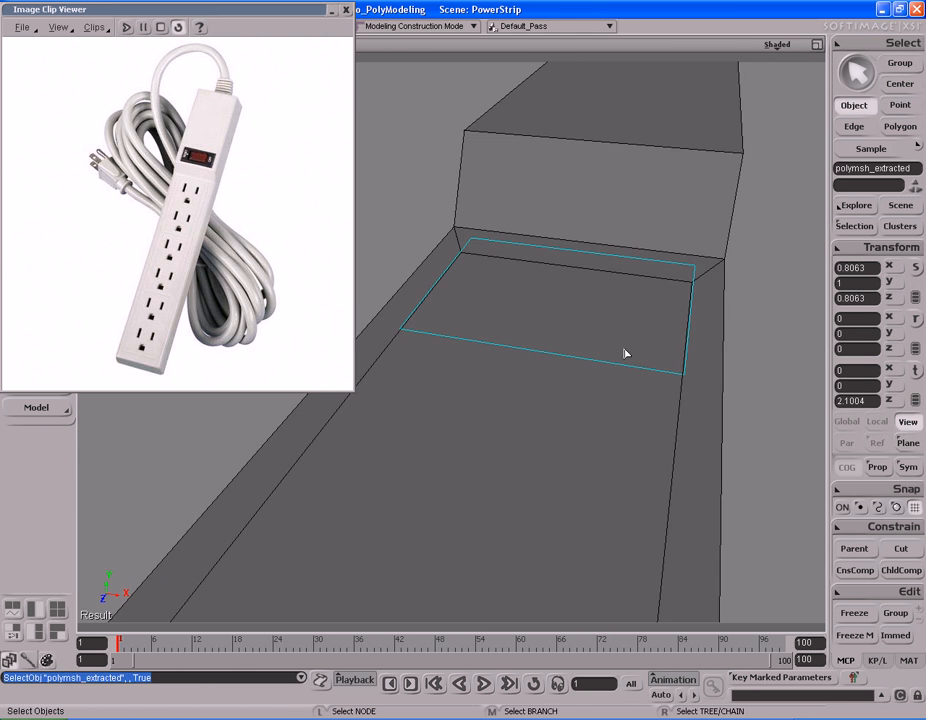
key(s)
right_drag(620, 358, 612, 273)
key(v)
middle_drag(613, 393, 611, 381)
key(s)
right_drag(612, 383, 601, 304)
Extrude the extracted mesh's single polygon slightly upward to turn it into a thin plate
key(space)
key(s)
key(space)
click(544, 366)
key(u)
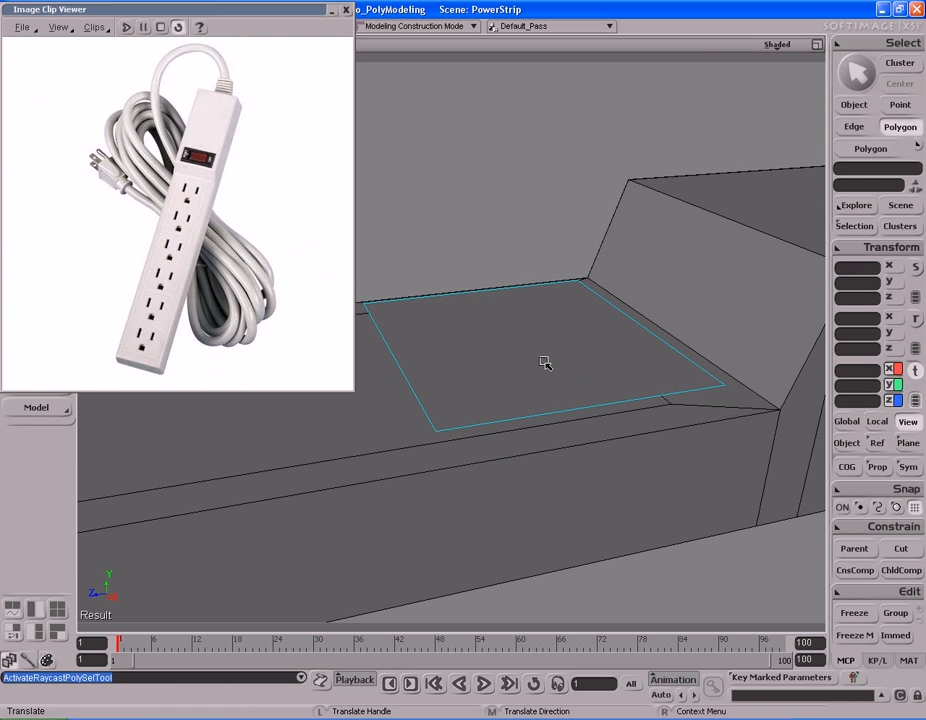
click(546, 358)
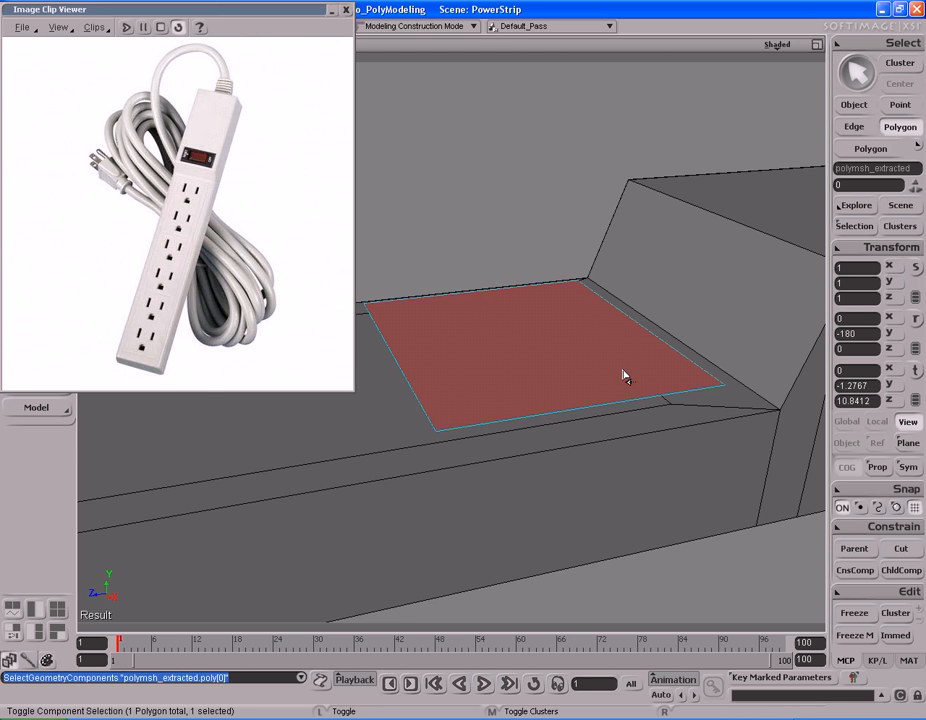
key(ctrl+d)
drag(533, 289, 530, 270)
Examine the thin plate and its fit over the recessed section from several angles
key(s)
right_drag(597, 293, 645, 329)
key(space)
key(s)
drag(645, 329, 602, 286)
right_drag(602, 286, 591, 312)
drag(591, 312, 589, 296)
right_drag(589, 296, 593, 299)
key(i)
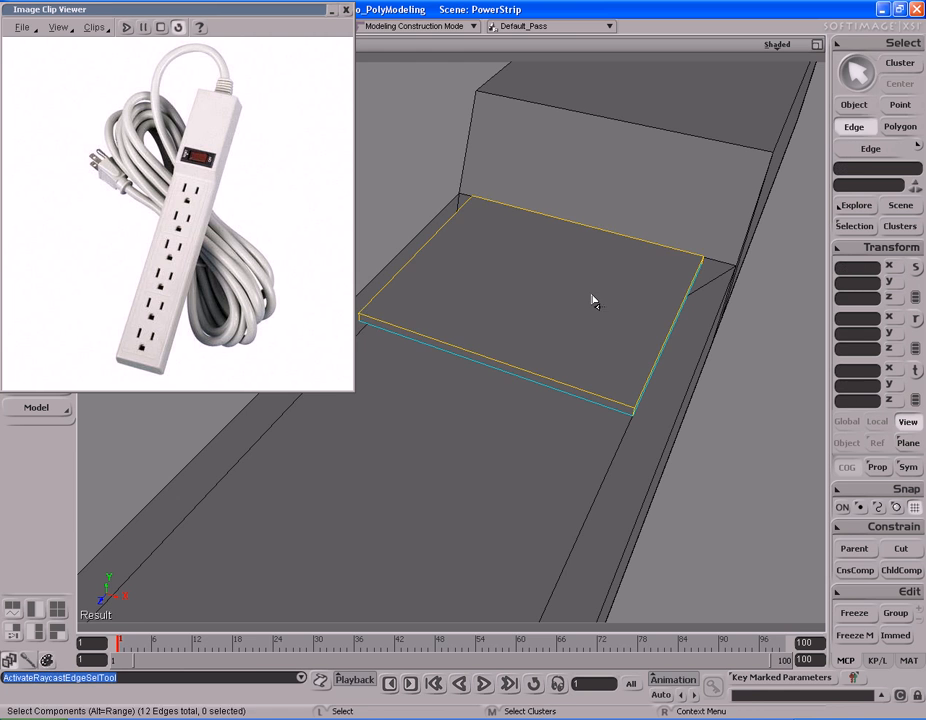
key(s)
right_drag(546, 341, 554, 314)
key(space)
key(s)
key(space)
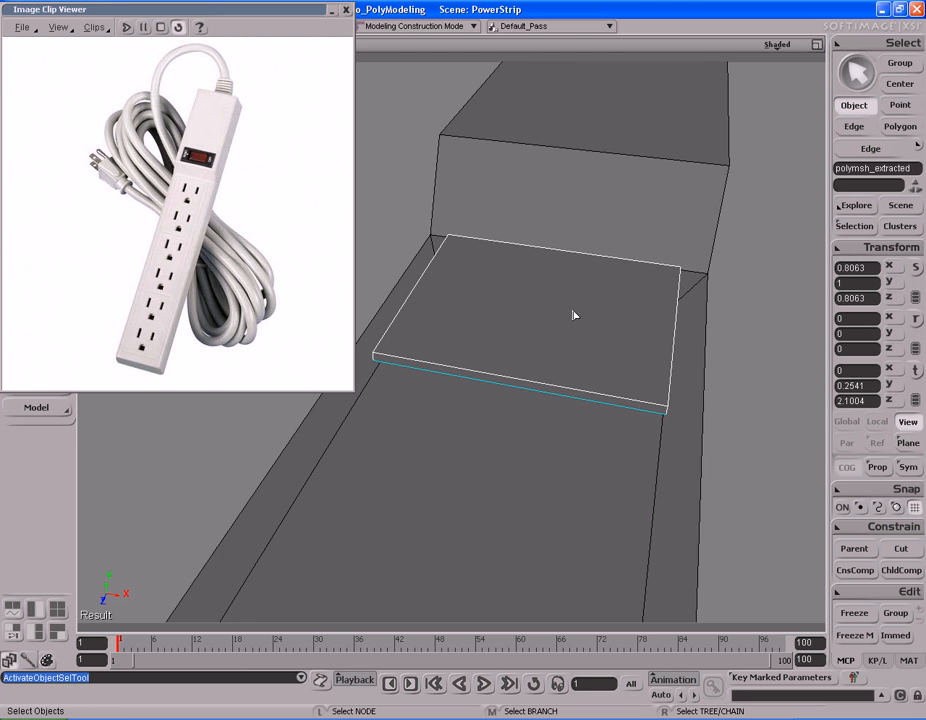
key(s)
right_drag(628, 306, 576, 307)
key(space)
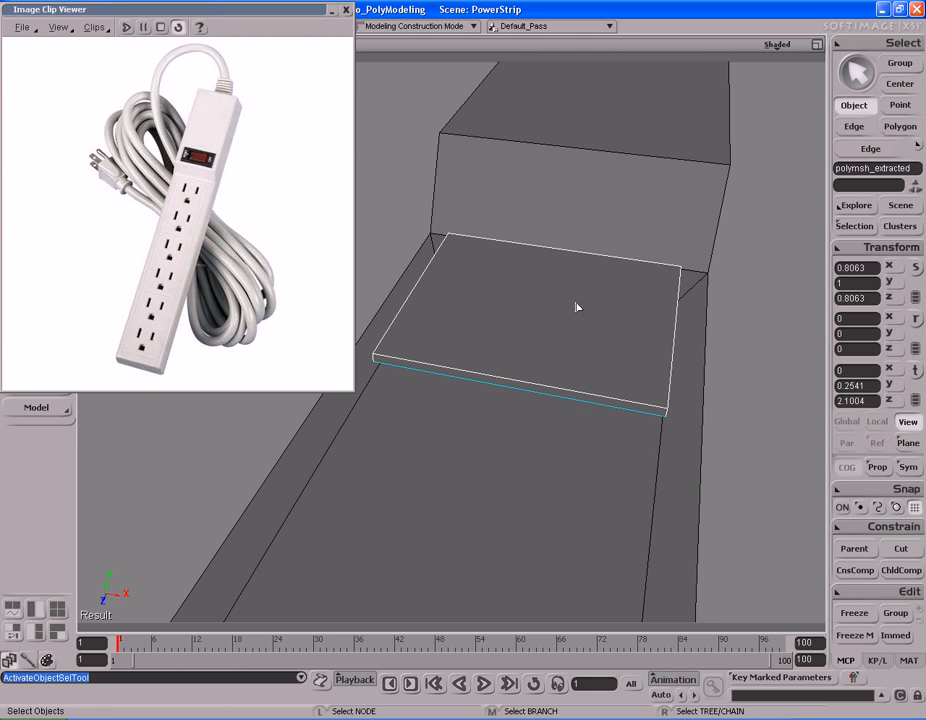
Slice the plate with one X-axis plane at 50% offset and freeze its modeling
double_click(240, 12)
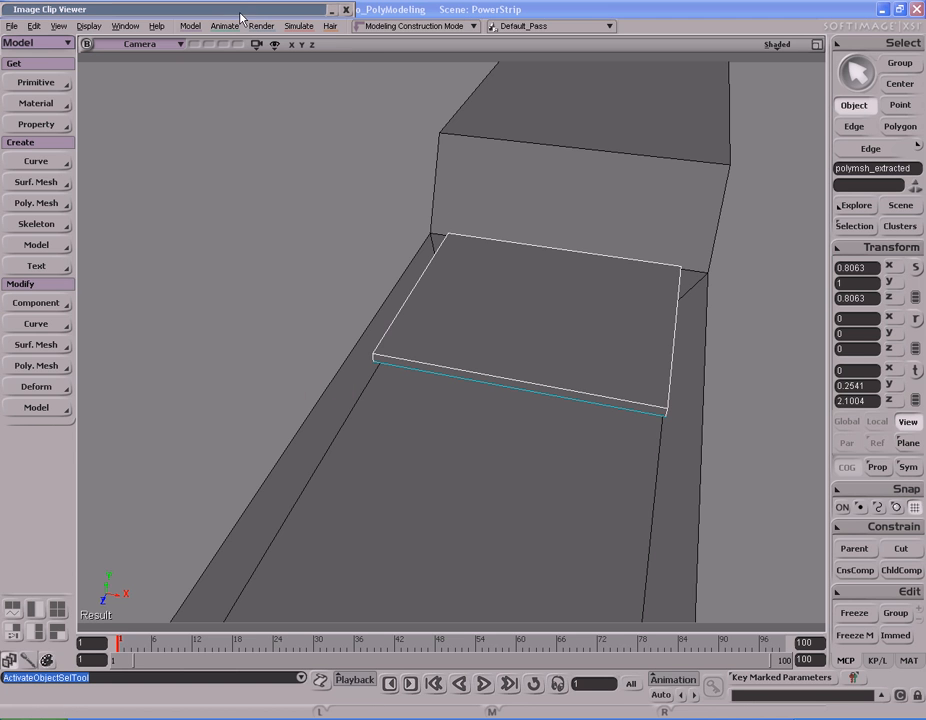
click(47, 367)
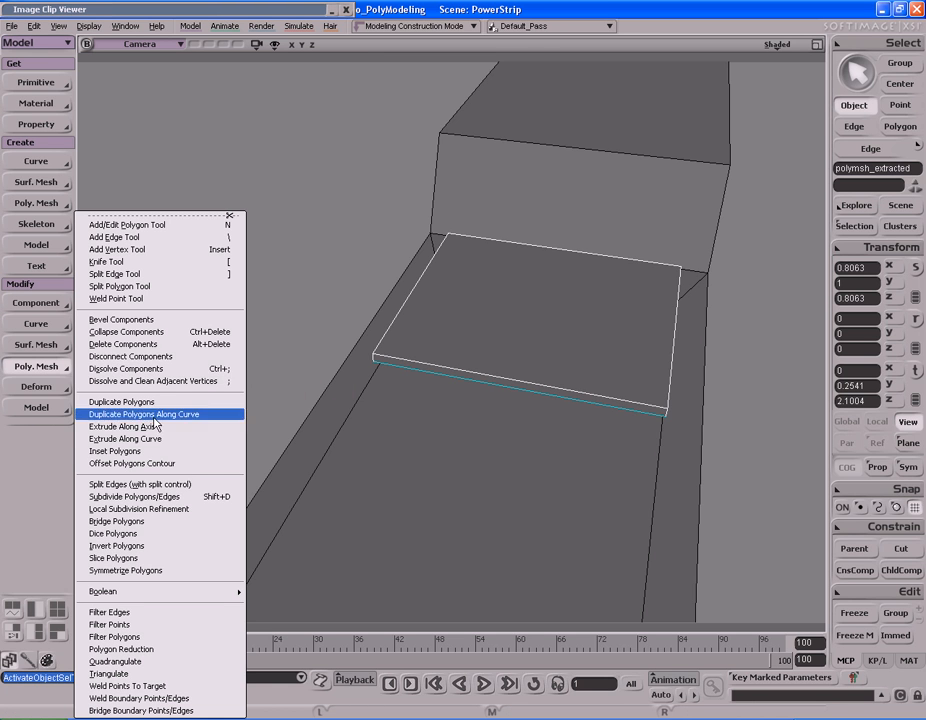
click(120, 558)
key(s)
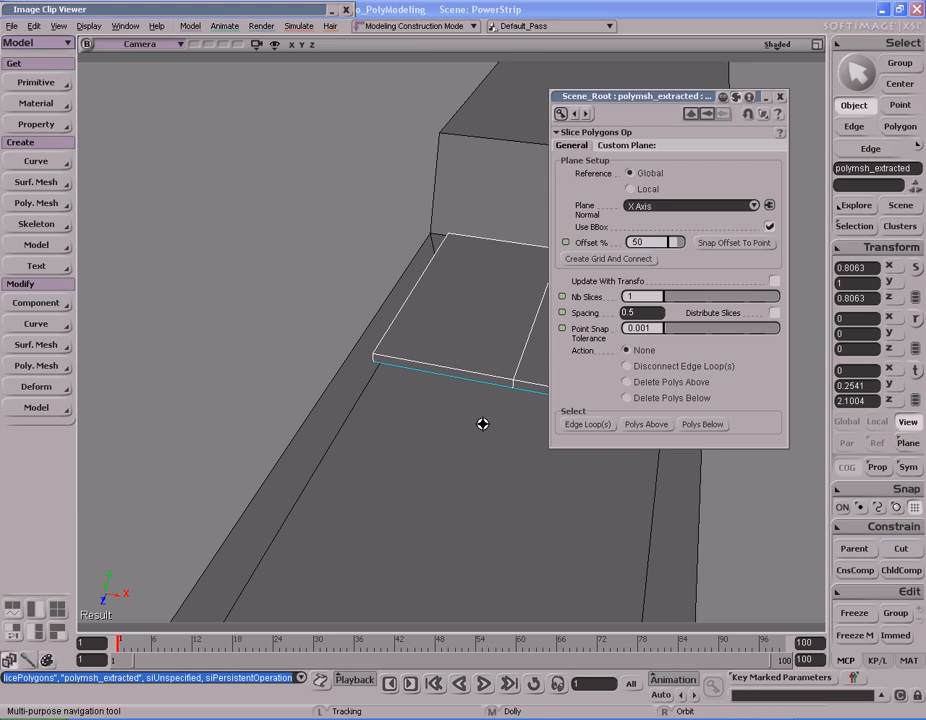
right_drag(455, 463, 393, 415)
key(s)
drag(329, 387, 345, 384)
right_drag(345, 384, 318, 380)
click(781, 98)
key(s)
right_drag(688, 240, 560, 262)
click(502, 315)
click(864, 632)
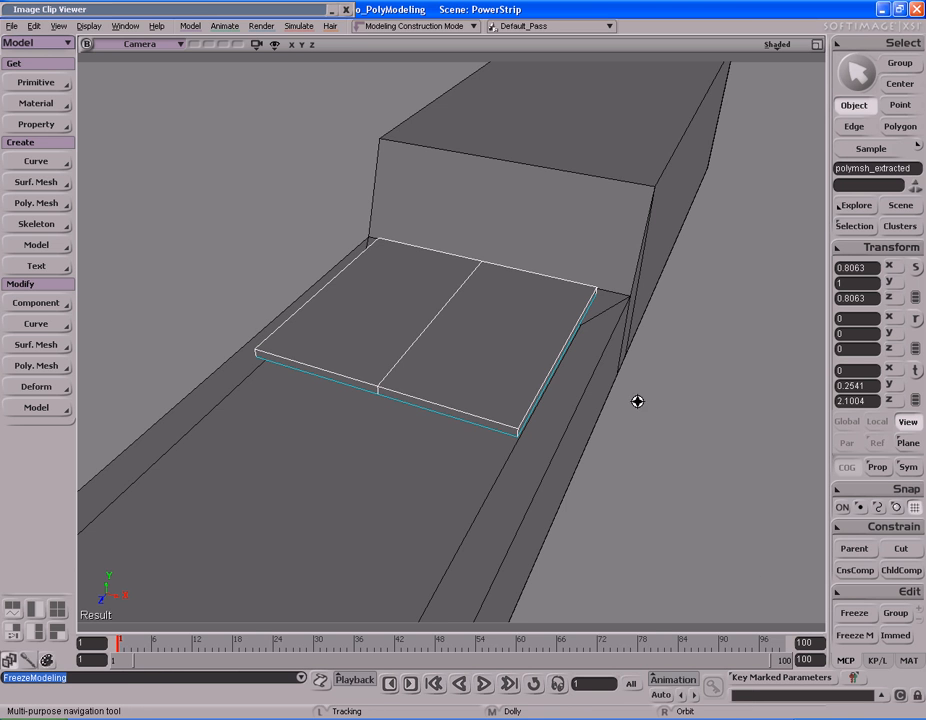
Compare the halved plate with the outlet slots in the reference photo
key(s)
middle_drag(618, 413, 674, 407)
right_drag(674, 407, 668, 421)
drag(668, 421, 655, 447)
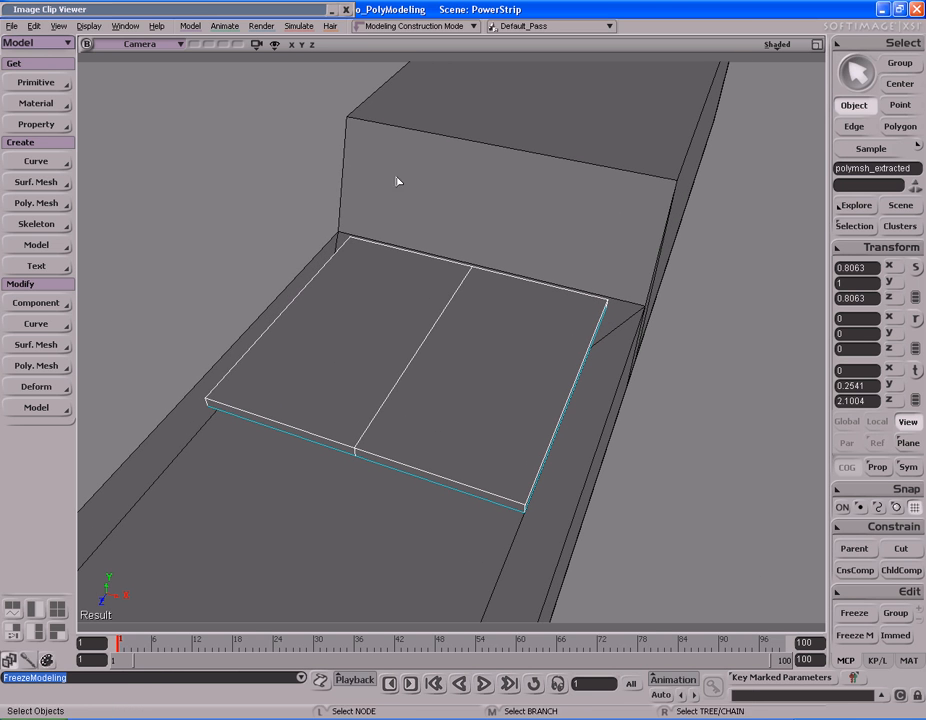
double_click(298, 11)
key(s)
drag(556, 306, 233, 206)
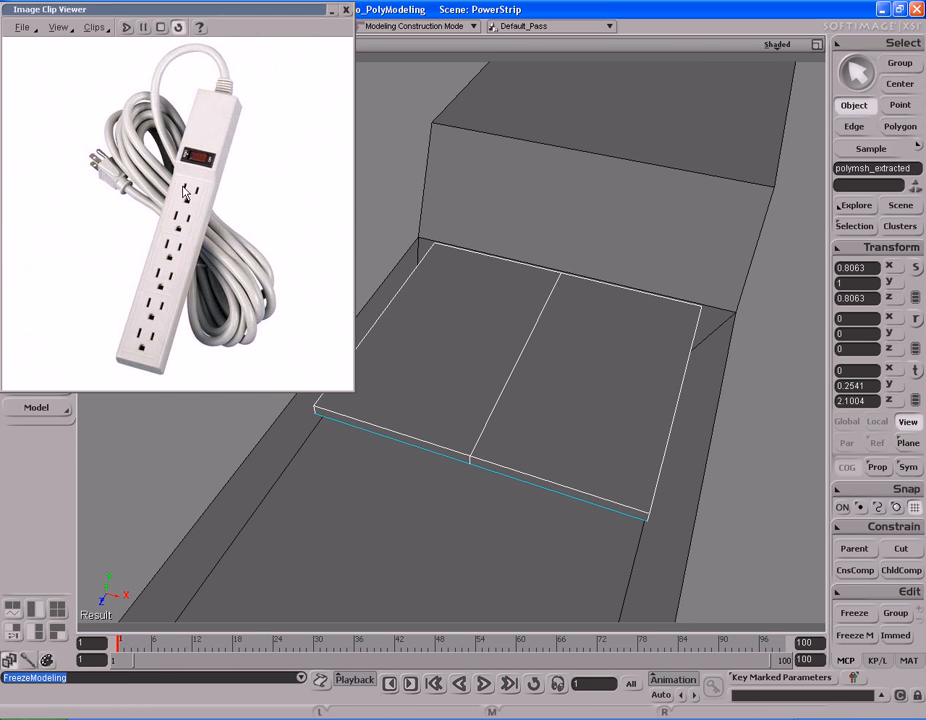
key(s)
drag(590, 396, 591, 401)
mouse_move(591, 401)
right_down()
mouse_move(582, 418)
mouse_move(606, 407)
mouse_move(582, 384)
right_up()
Split the parallel crosswise edges on one half of the plate with connected edges at a ratio of 52.201
key(e)
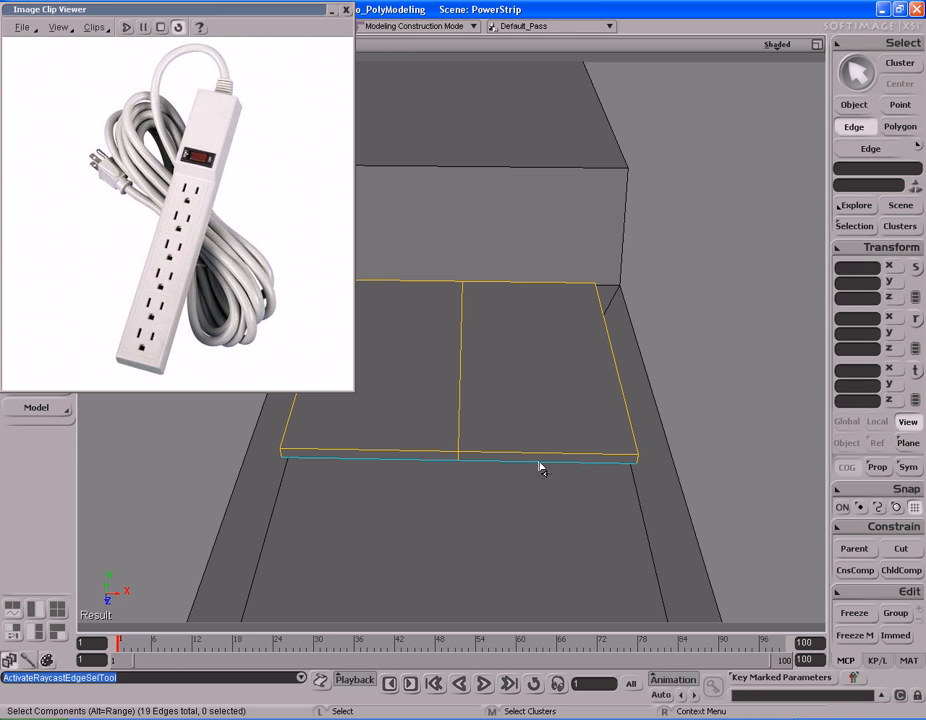
click(541, 460)
alt+middle_click(543, 470)
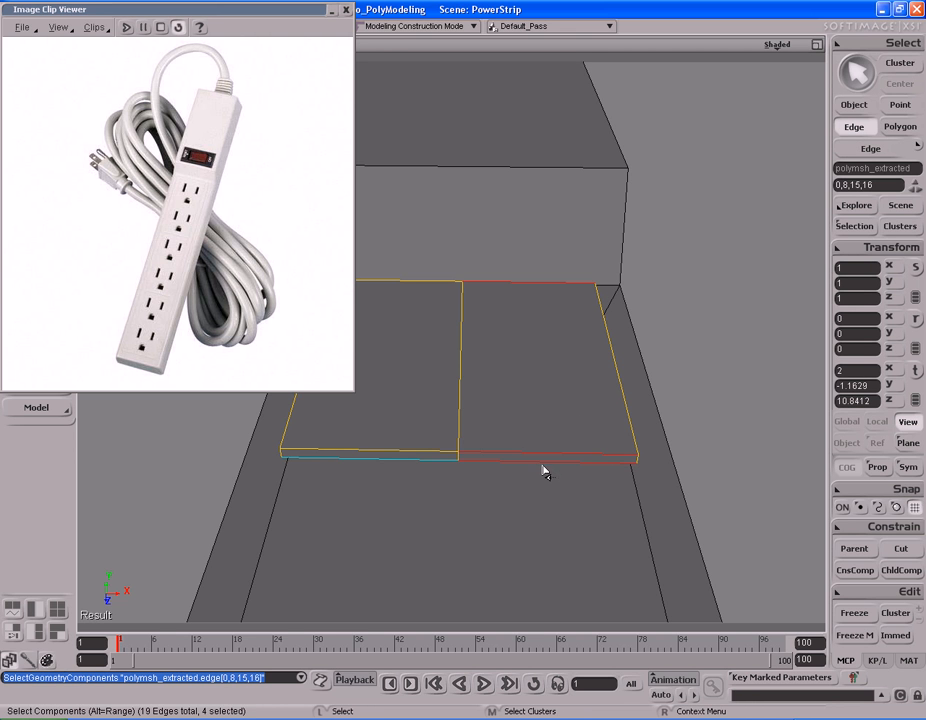
key(s)
right_drag(554, 291, 599, 393)
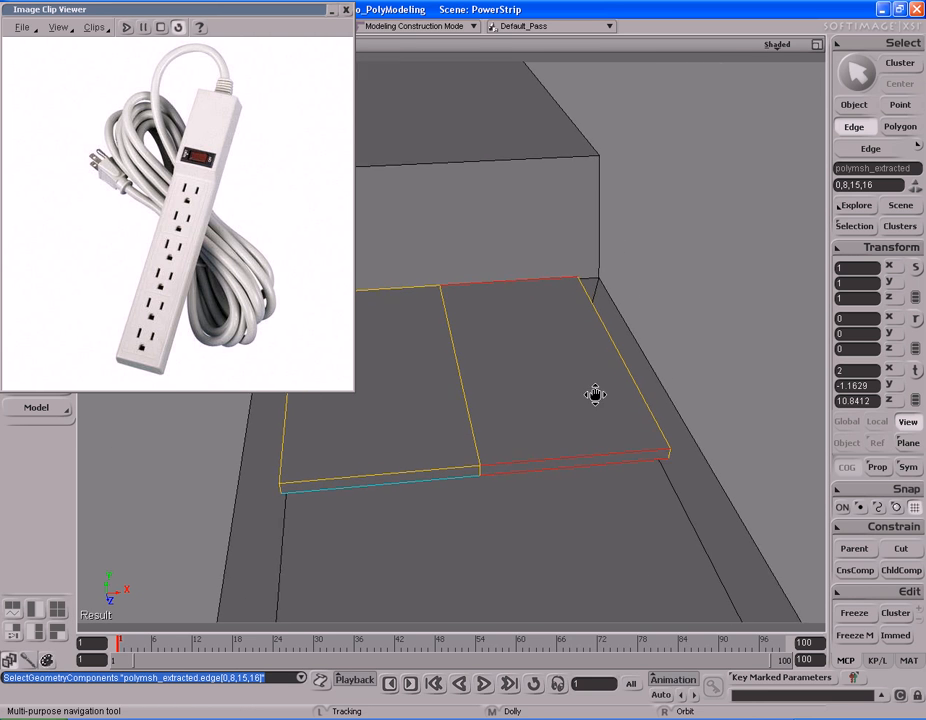
right_click(587, 394)
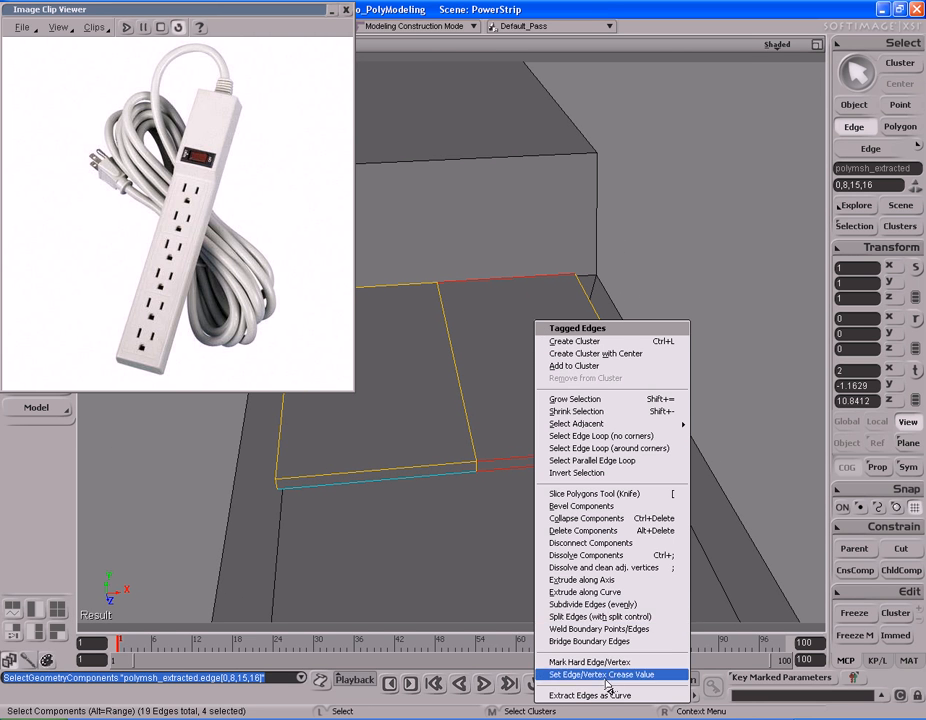
click(610, 617)
mouse_move(726, 150)
mouse_down()
mouse_move(739, 153)
mouse_move(727, 153)
mouse_up()
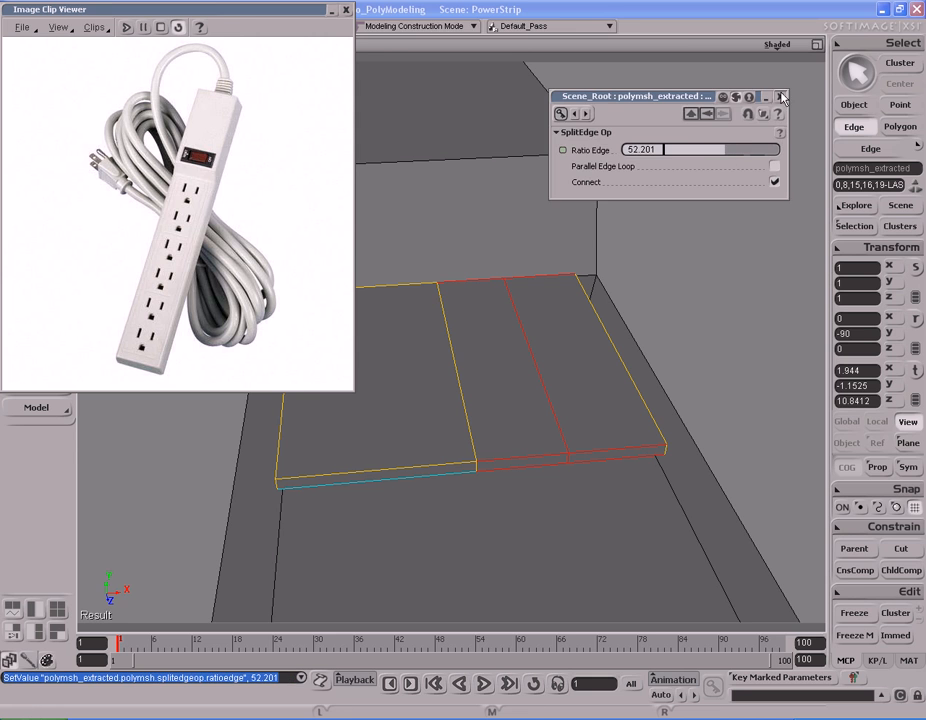
click(780, 98)
Split the crosswise edges of the plate's outer strip with connected edges at a ratio of 88.043
click(612, 458)
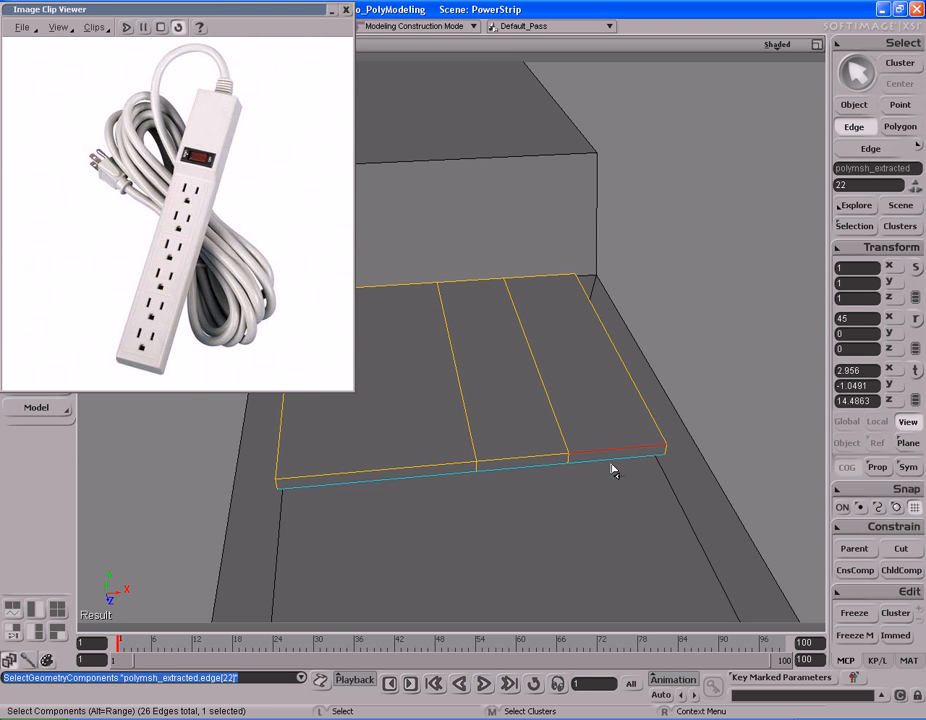
alt+middle_click(613, 471)
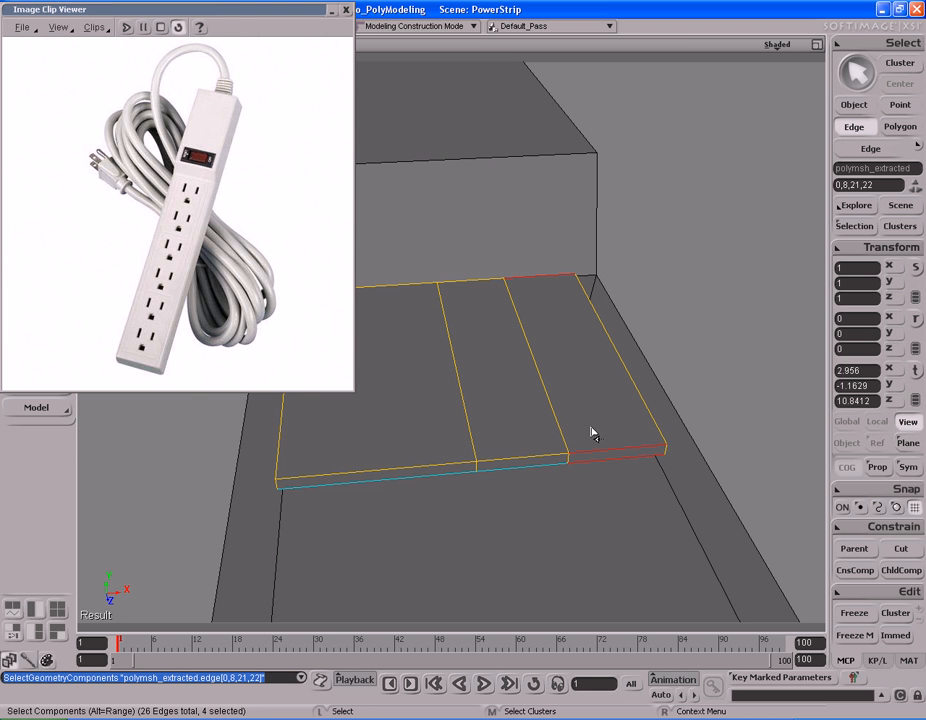
key(period)
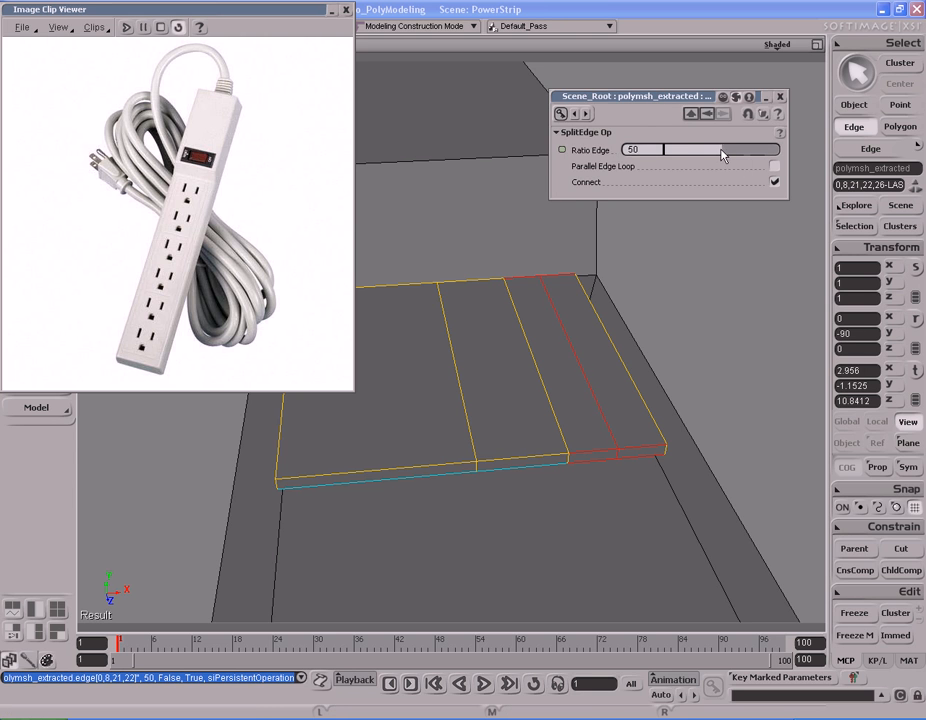
drag(755, 155, 770, 153)
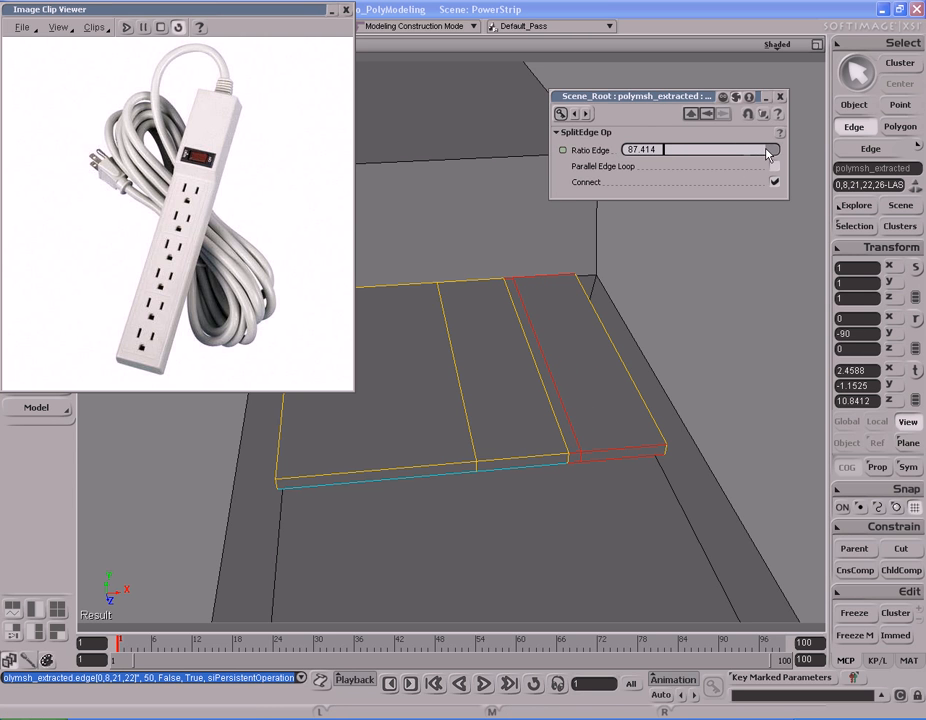
drag(770, 152, 770, 152)
Split all the plate's lengthwise edges with connected edges at a ratio of 18.245, close to the raised housing
key(s)
right_drag(734, 281, 634, 281)
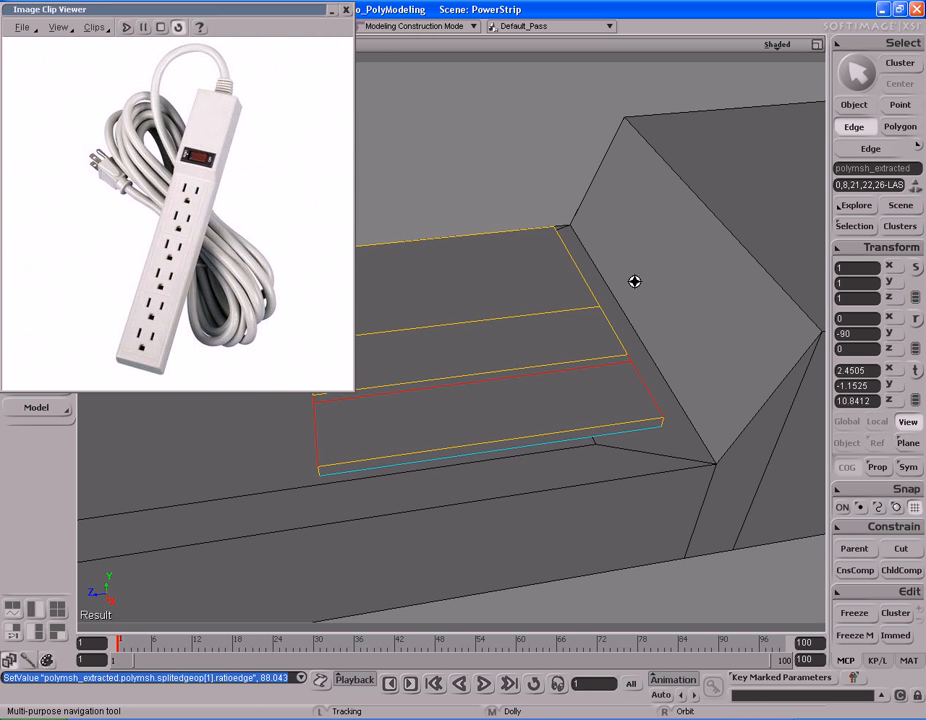
alt+middle_click(519, 392)
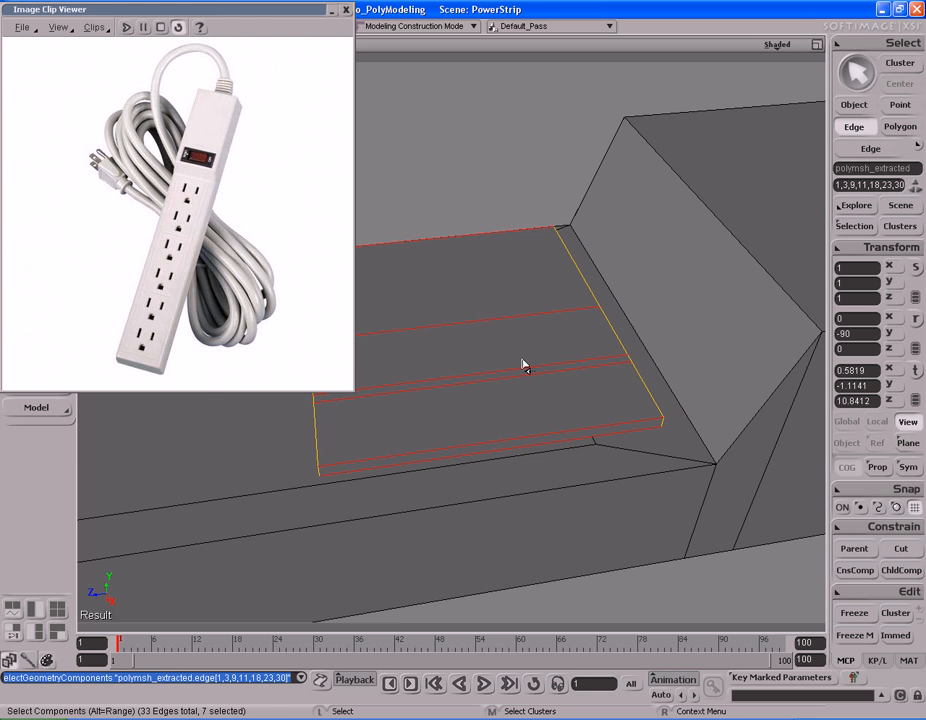
right_click(543, 358)
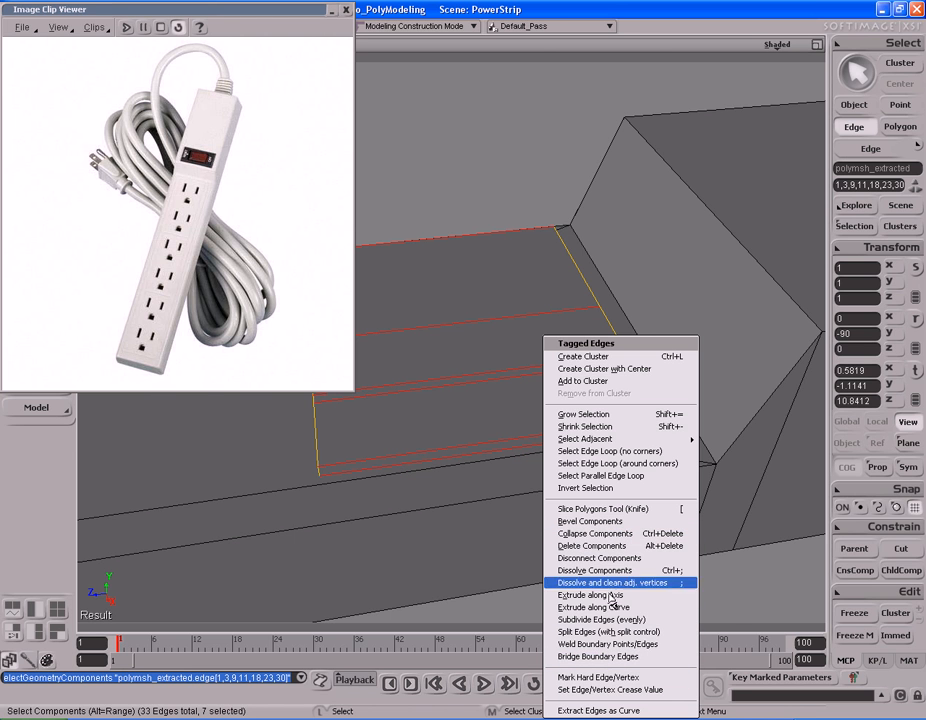
click(606, 631)
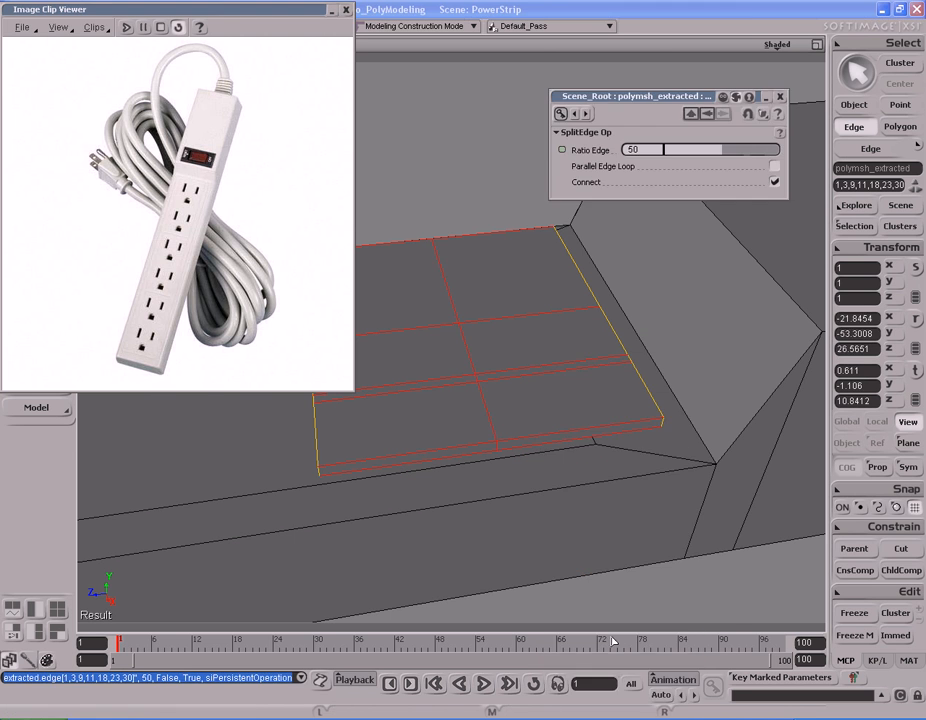
drag(713, 150, 694, 150)
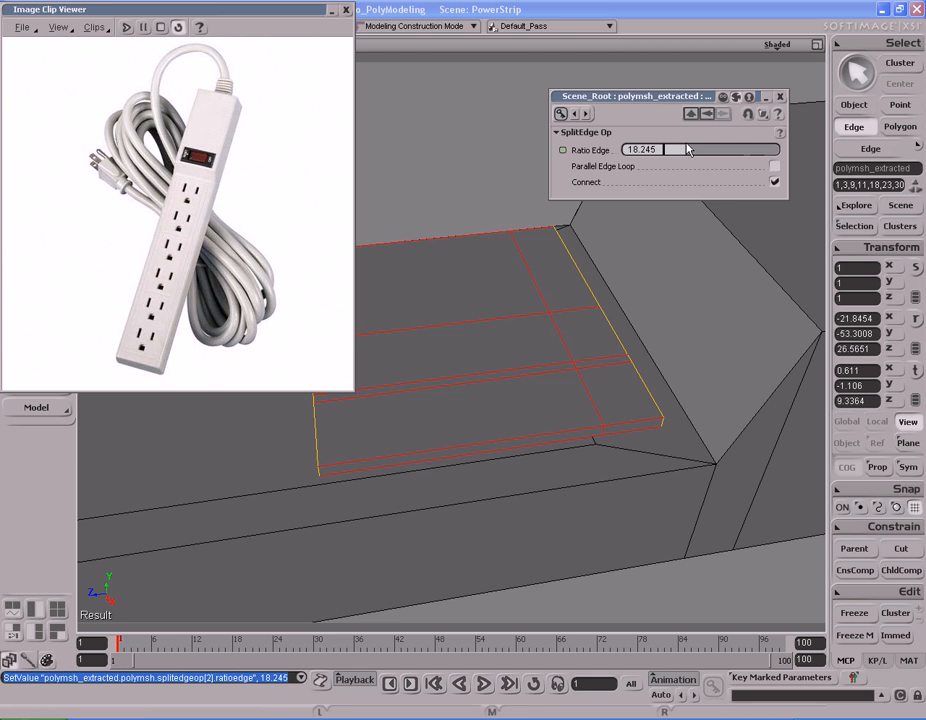
Split the longer remaining lengthwise edges with connected edges at a ratio of 77.353 to form a second row near the housing
alt+middle_click(515, 374)
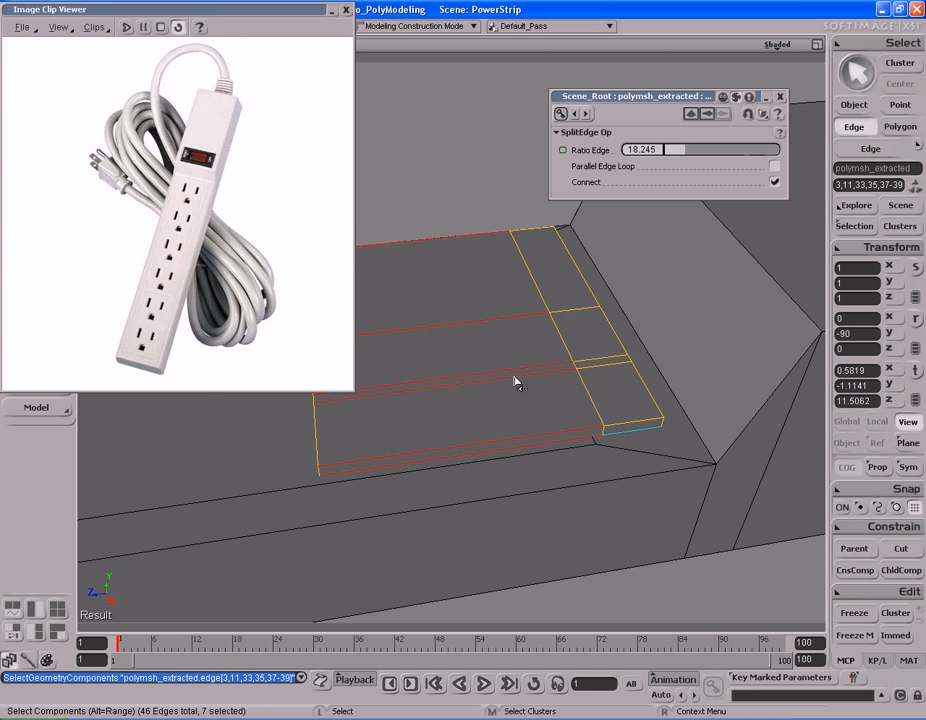
key(Insert)
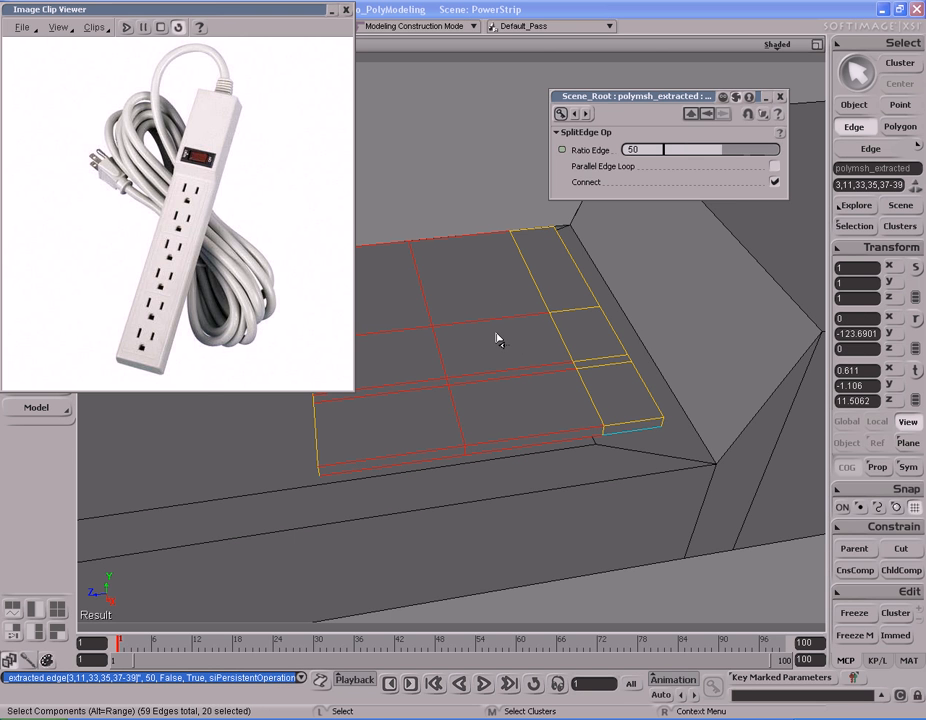
drag(722, 151, 756, 155)
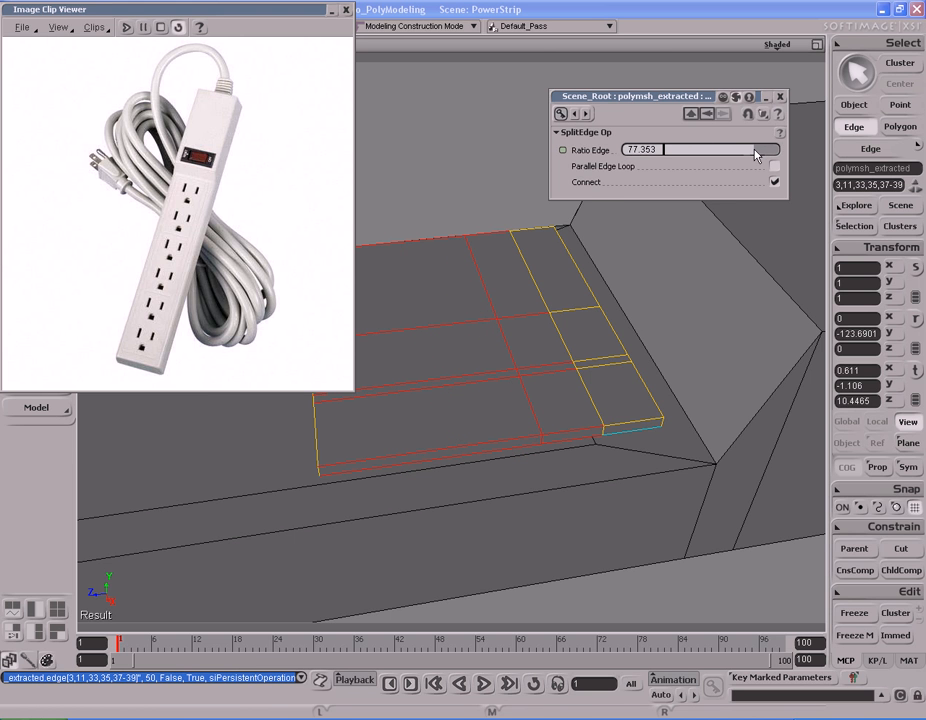
click(781, 98)
Split the long lengthwise edges toward the plate's end away from the housing with connected edges at a ratio of 18.245
key(s)
right_drag(583, 293, 606, 291)
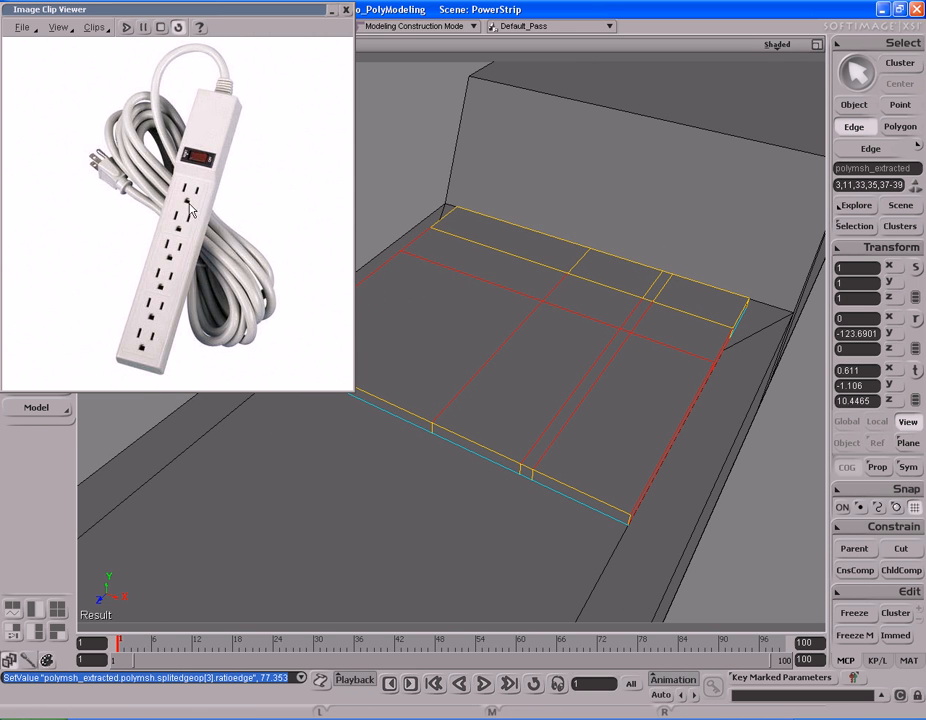
right_drag(461, 337, 477, 381)
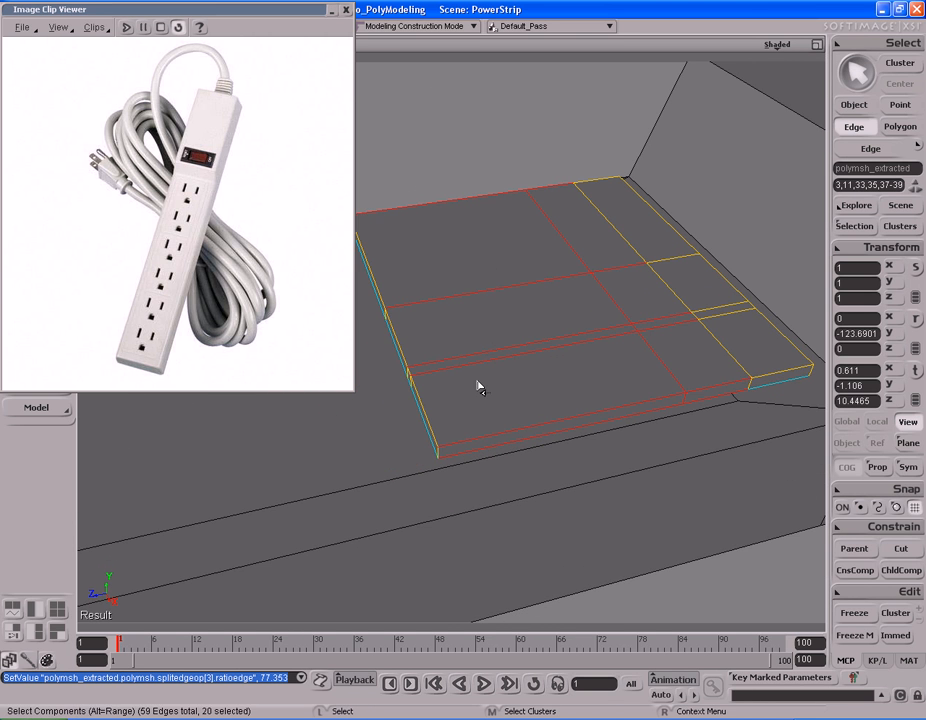
click(485, 362)
alt+middle_click(490, 358)
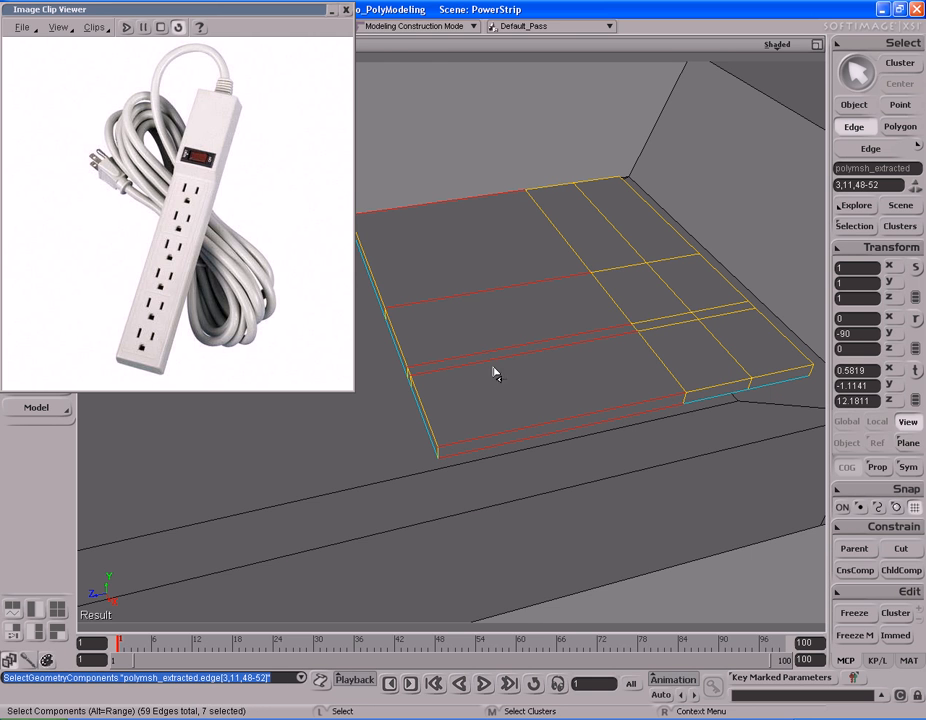
key(s)
right_drag(492, 347, 492, 363)
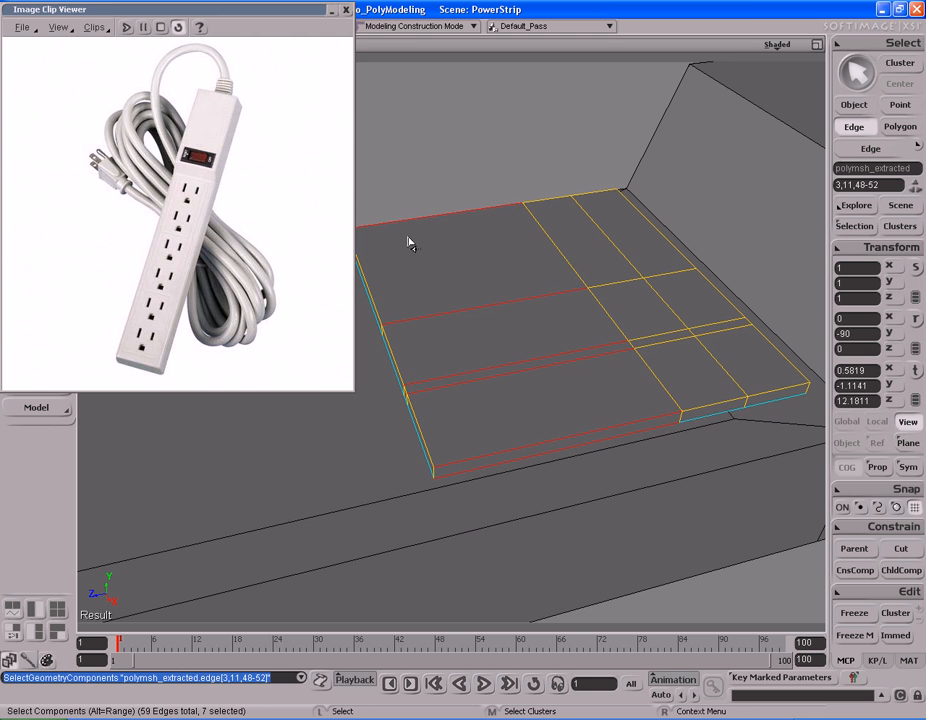
right_click(492, 310)
click(585, 548)
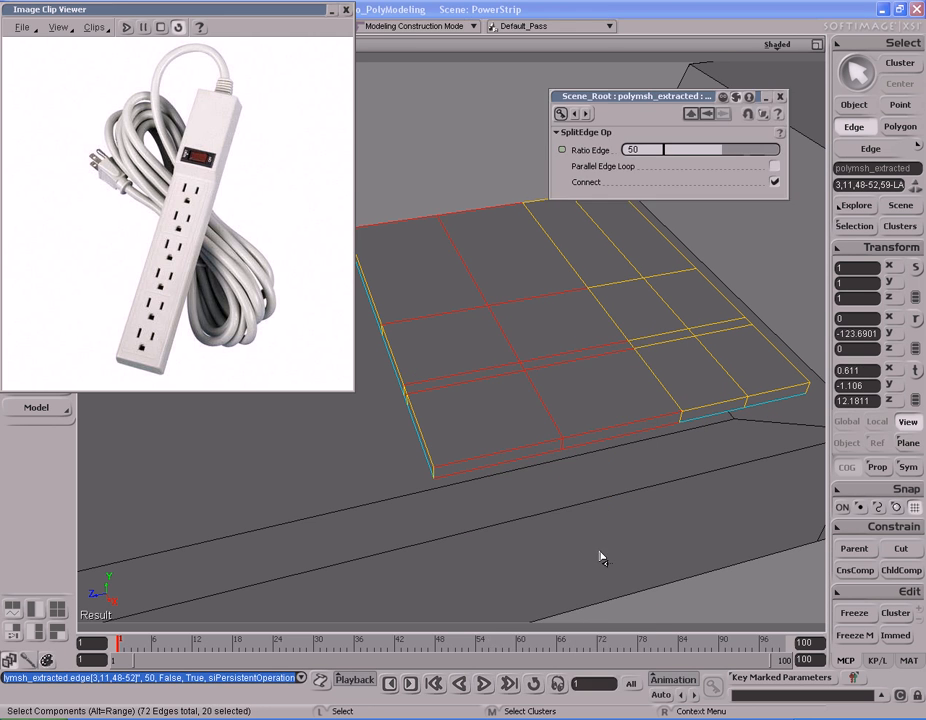
drag(700, 150, 734, 147)
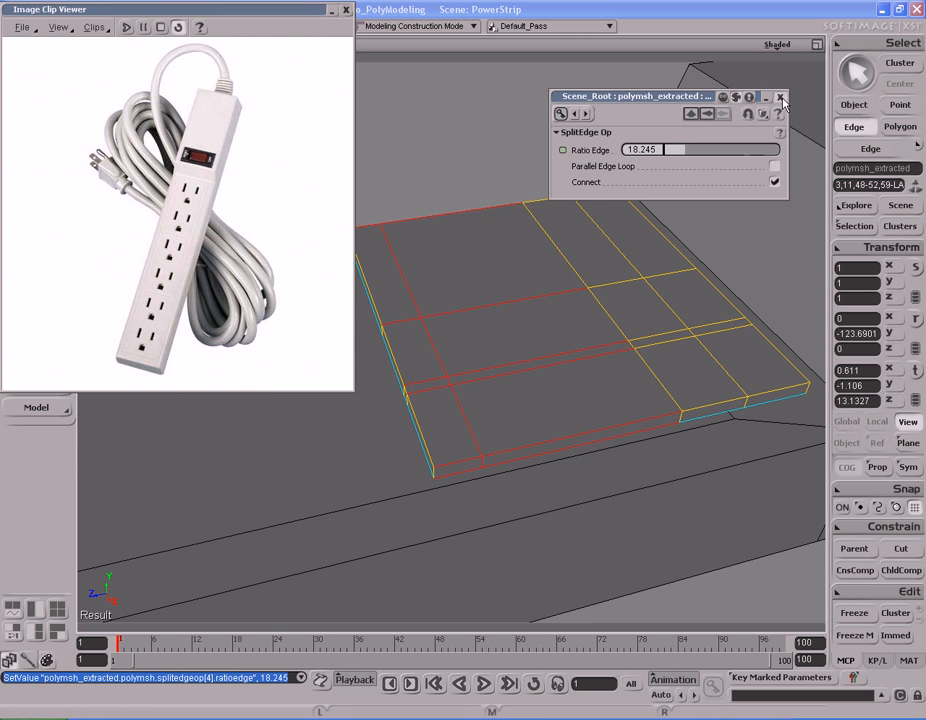
click(781, 97)
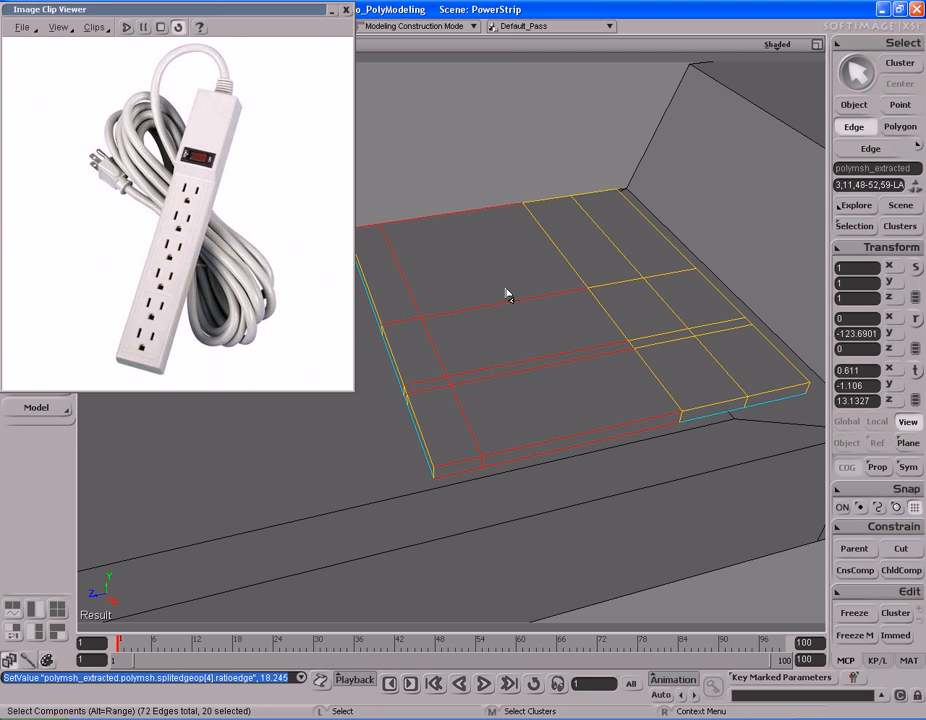
Split the lengthwise edges of the plate's middle section with connected edges at a ratio of 79.239
click(511, 301)
alt+middle_click(534, 362)
right_click(541, 328)
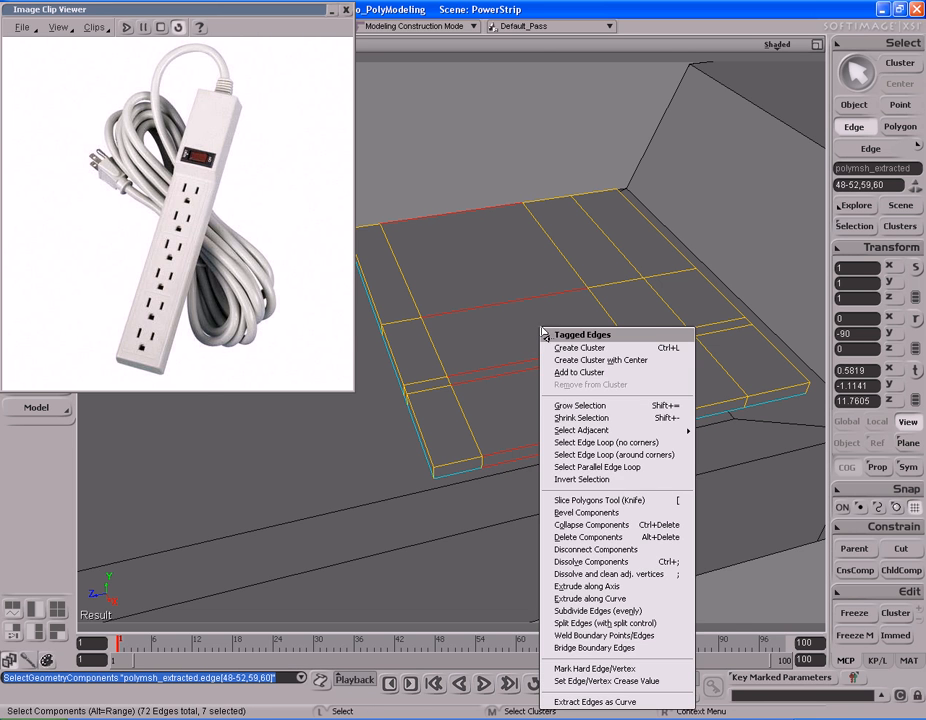
click(642, 623)
drag(717, 160, 757, 157)
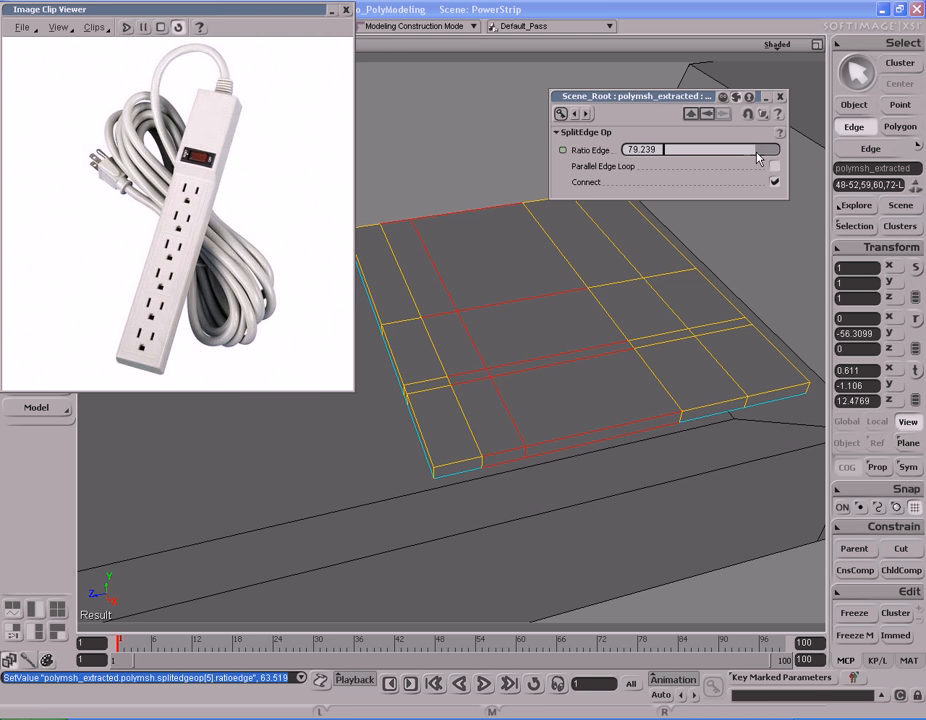
click(780, 97)
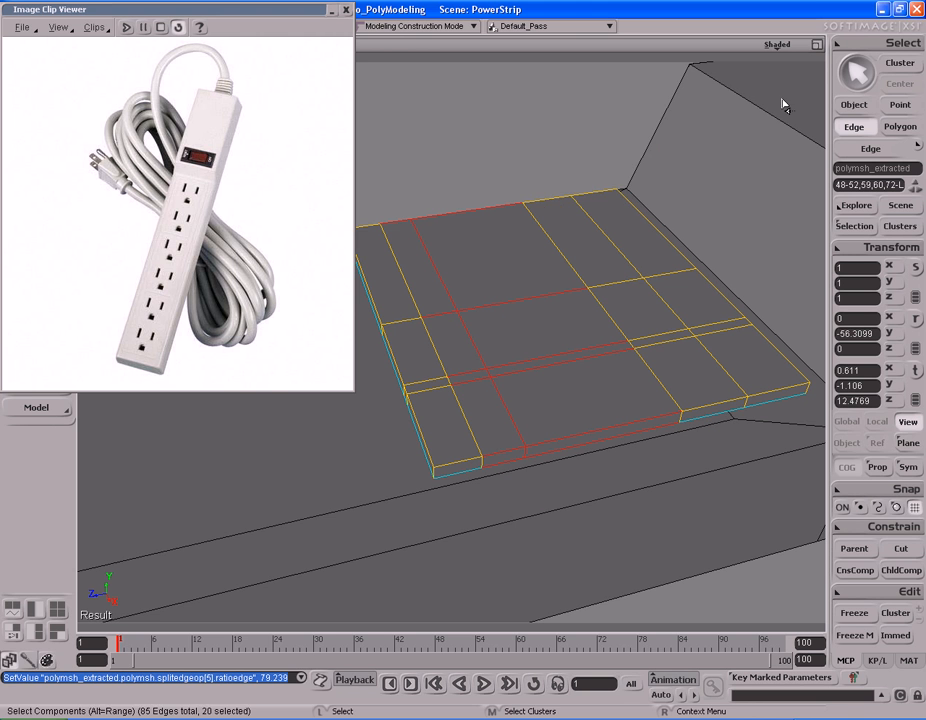
Split the crosswise edges between the plate's centre line and the narrow slot strip with connected edges at a ratio of 8.813
key(s)
right_drag(469, 320, 554, 324)
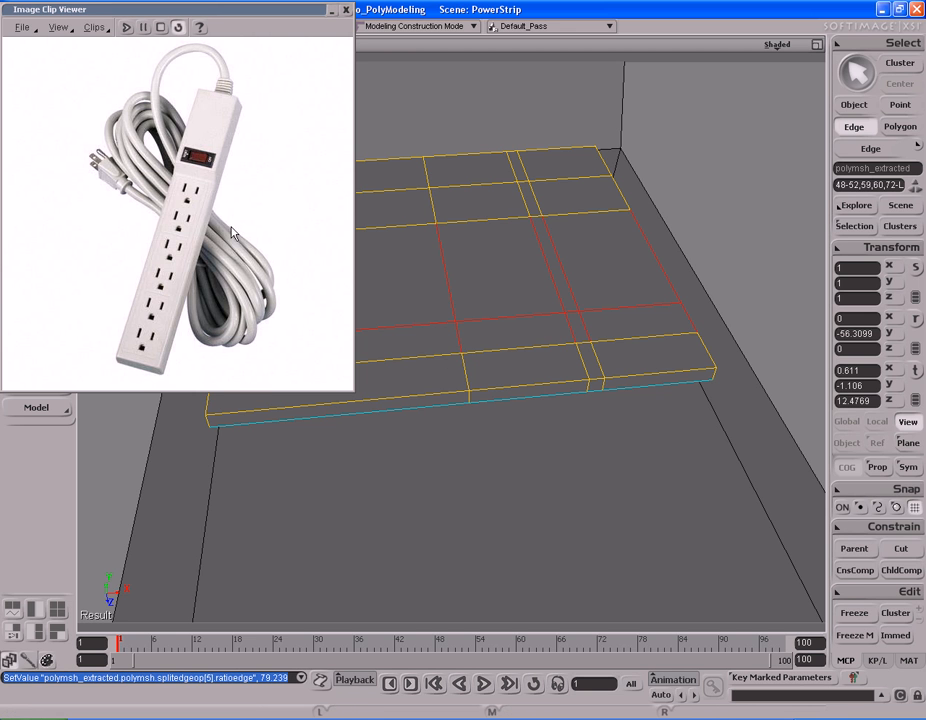
click(498, 315)
alt+middle_click(512, 354)
key(s)
drag(505, 331, 556, 337)
middle_drag(556, 337, 529, 353)
right_click(544, 283)
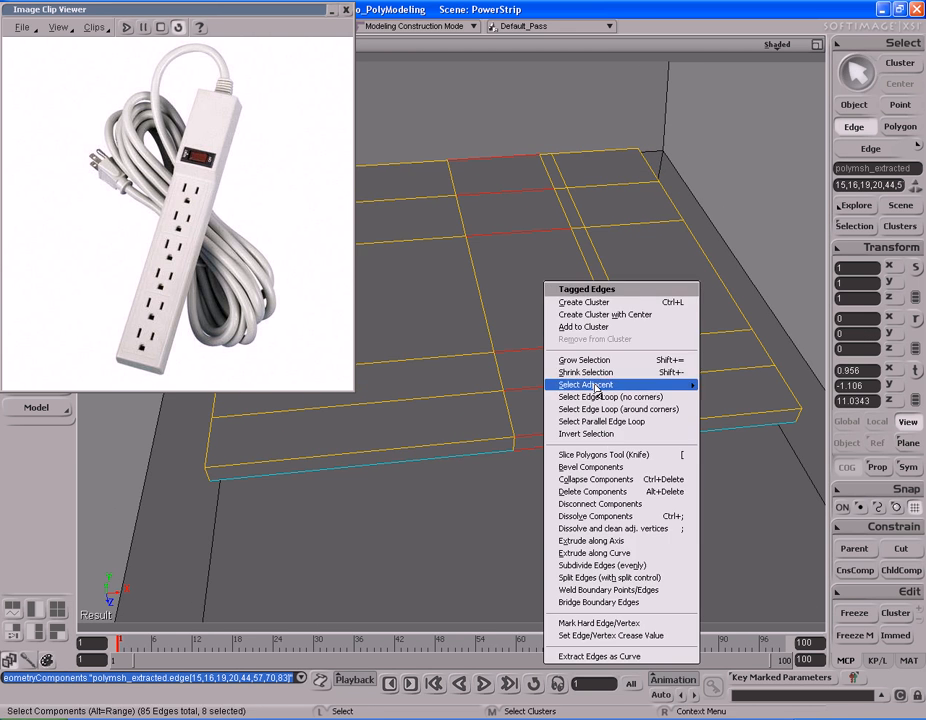
click(640, 578)
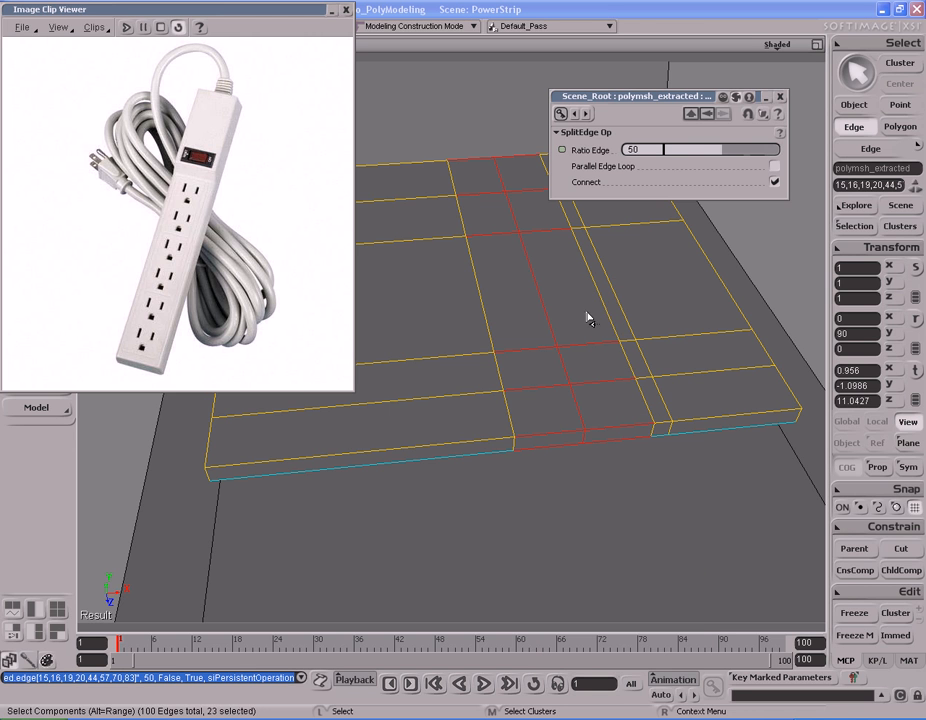
drag(721, 150, 679, 155)
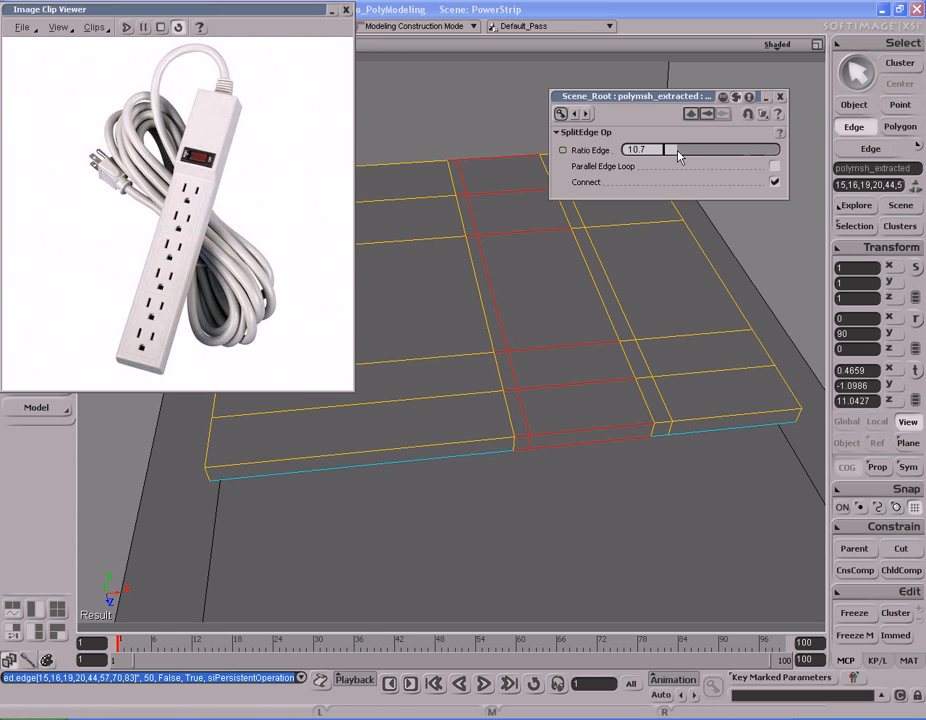
drag(679, 157, 677, 157)
click(780, 98)
Examine the plate's new edge layout from several angles alongside the reference photo
key(s)
drag(550, 240, 647, 264)
middle_drag(563, 261, 640, 262)
right_drag(640, 262, 614, 240)
drag(616, 256, 602, 245)
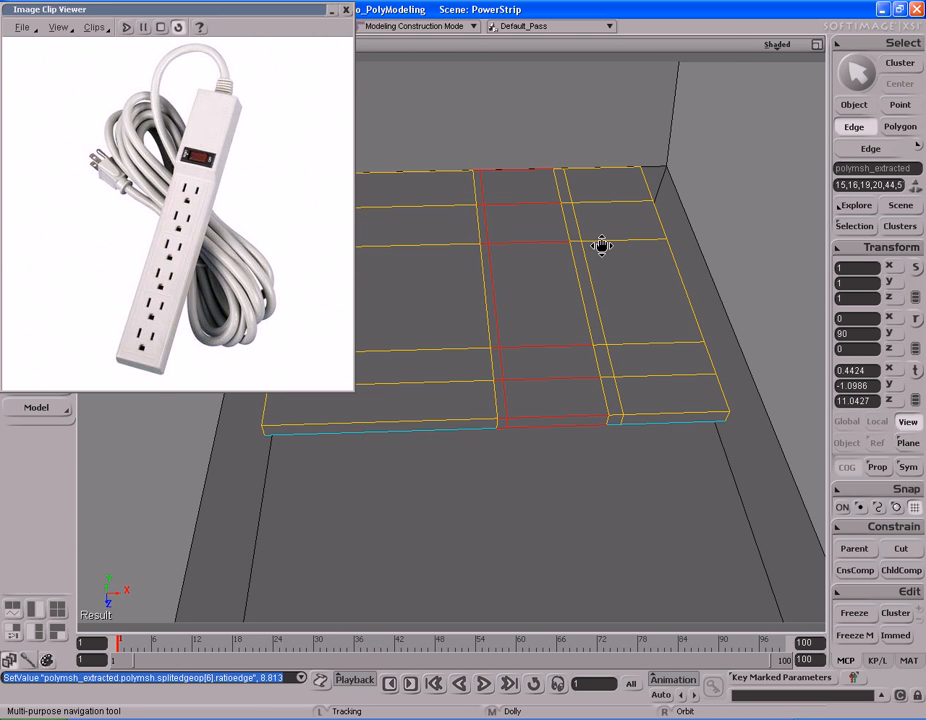
key(space)
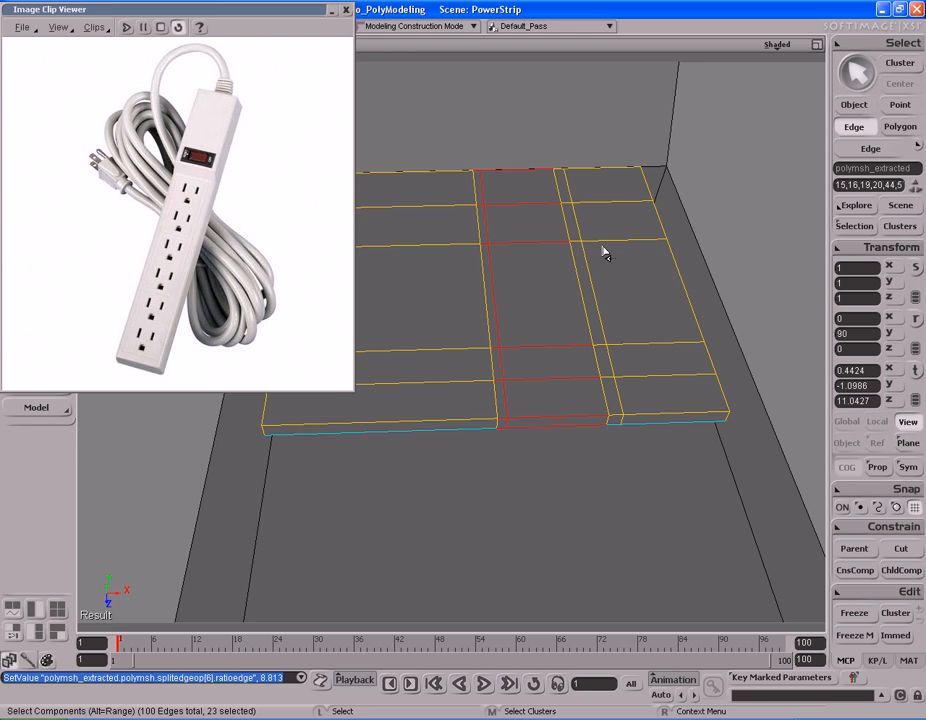
key(s)
right_drag(521, 272, 537, 267)
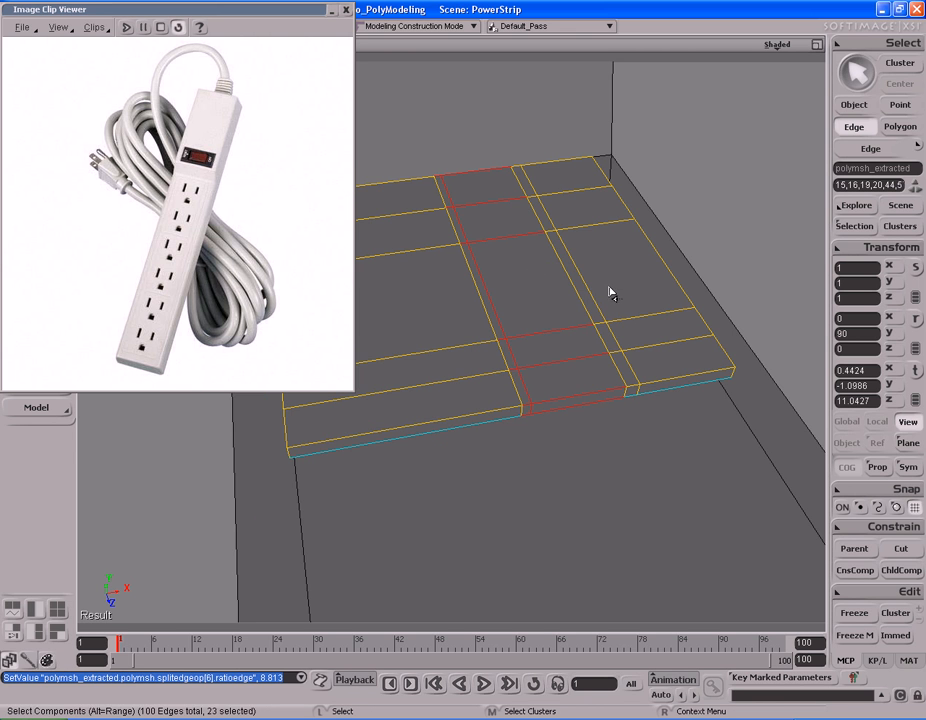
key(s)
drag(540, 273, 601, 270)
mouse_move(601, 269)
right_down()
mouse_move(527, 254)
mouse_move(575, 285)
mouse_move(585, 279)
right_up()
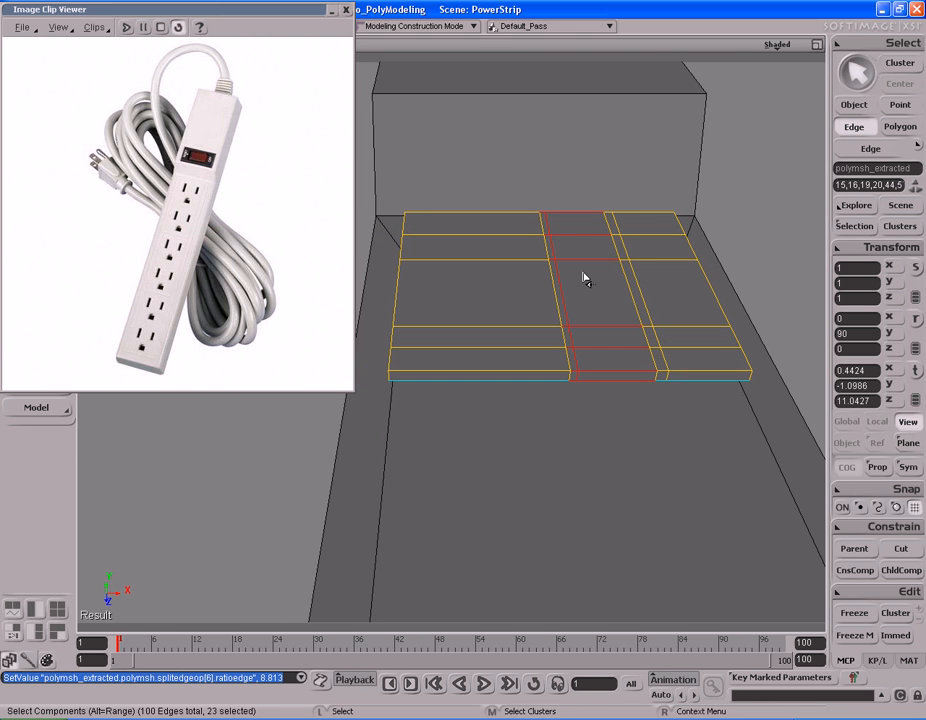
Collapse the reference image and, in the Top view, delete all polygons on the plate's unsplit negative-X half
key(F12)
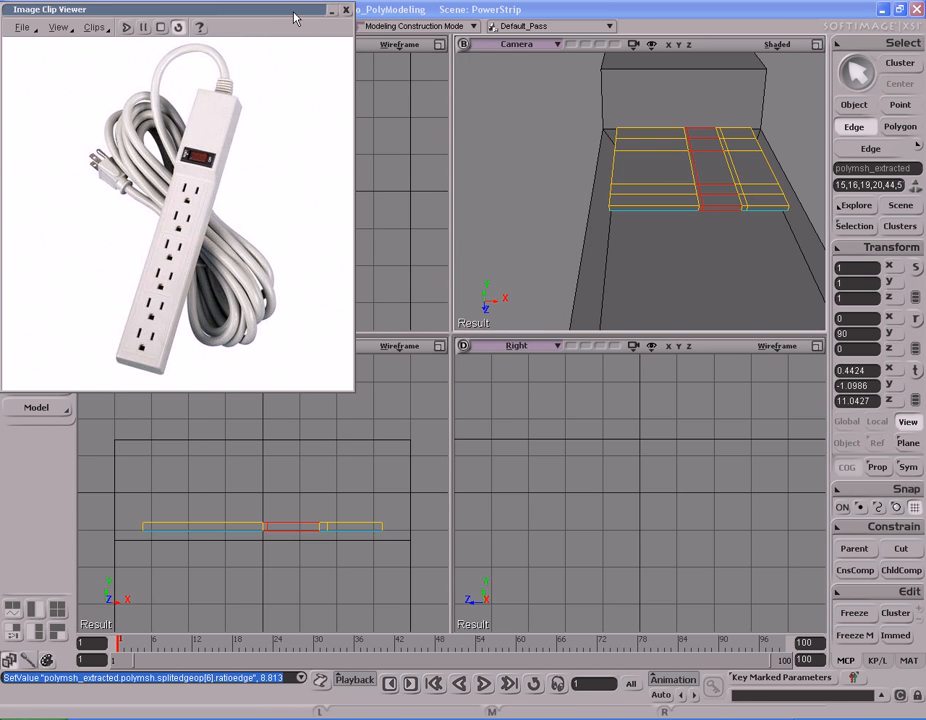
double_click(214, 14)
key(F12)
key(a)
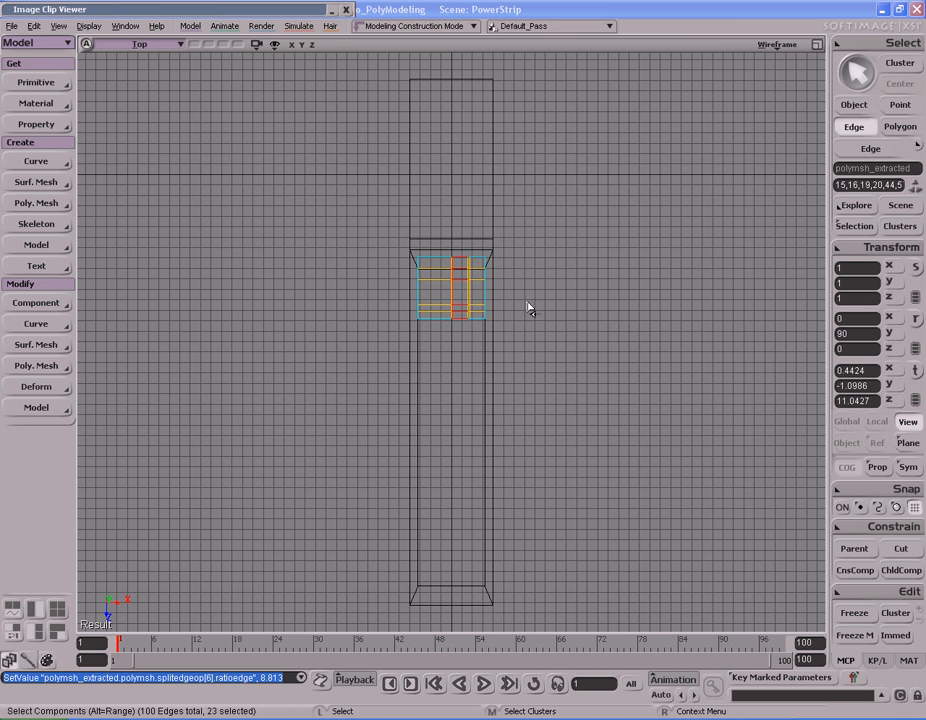
key(f)
key(space)
key(s)
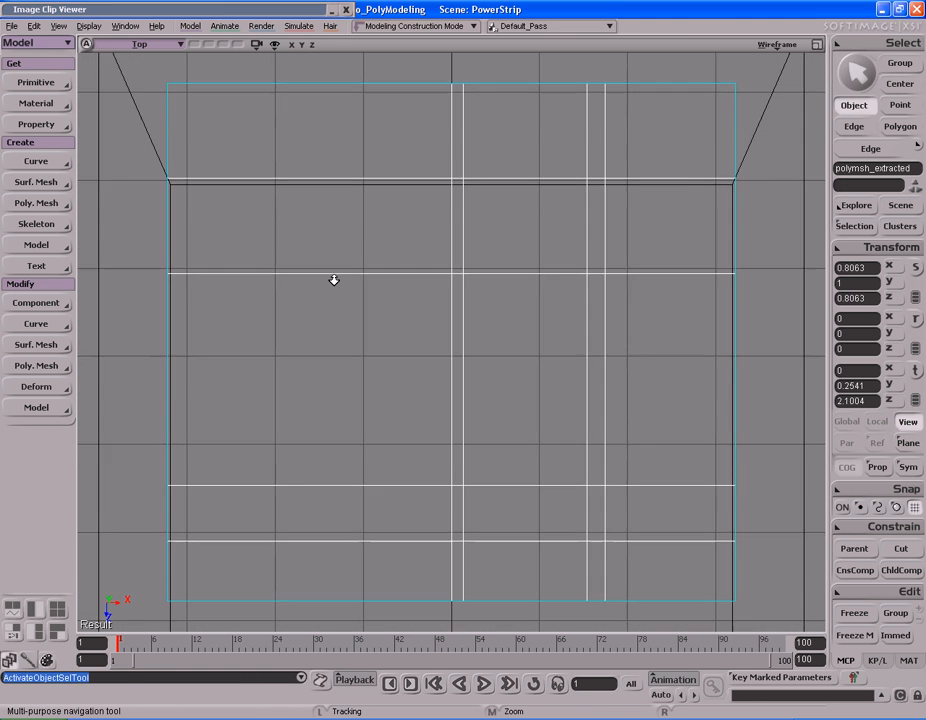
key(y)
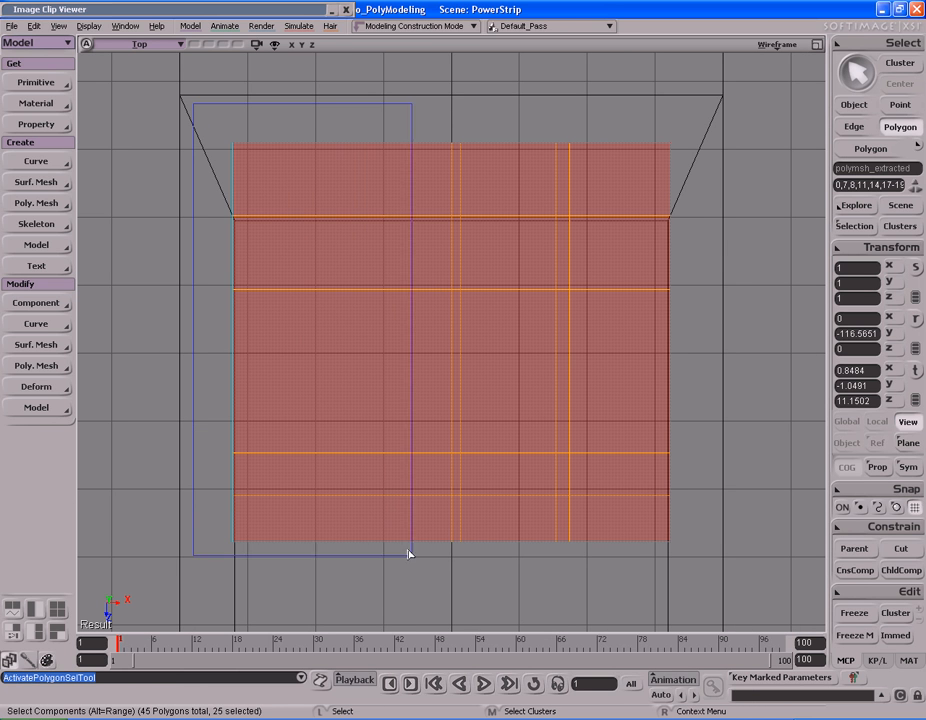
drag(457, 590, 457, 591)
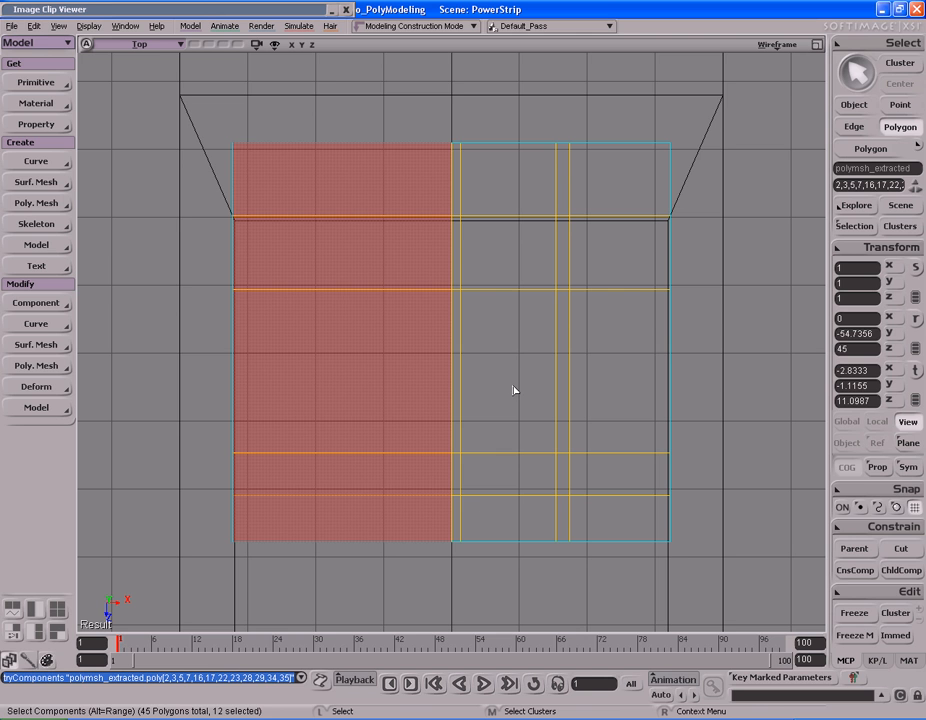
key(Delete)
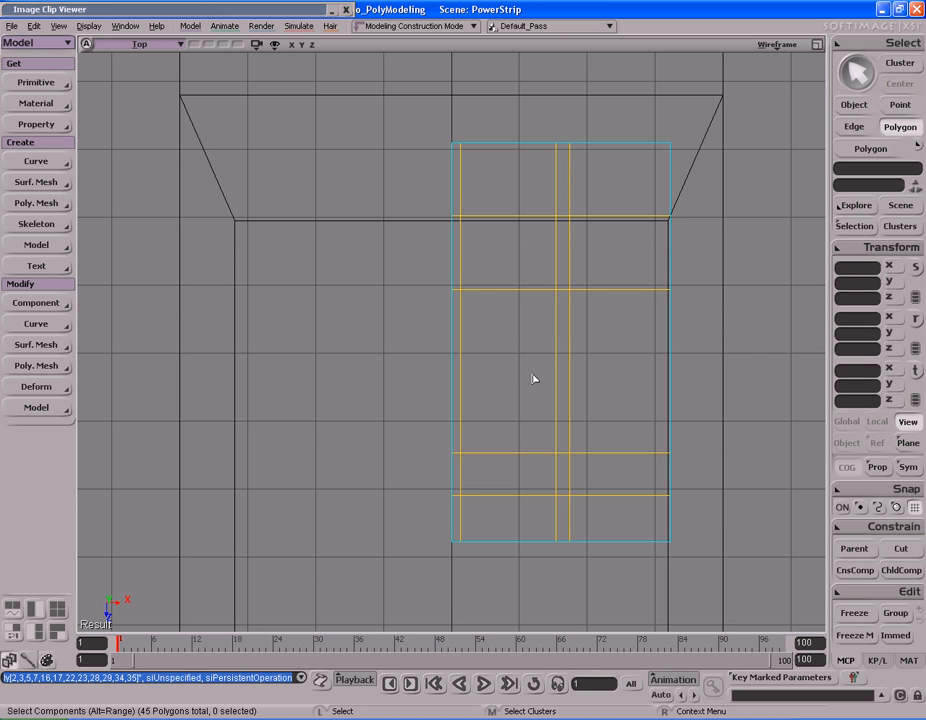
In a maximized Camera view, extrude the narrow strip's polygon near the plate's rear downward, then delete it to open a slot
key(space)
key(F12)
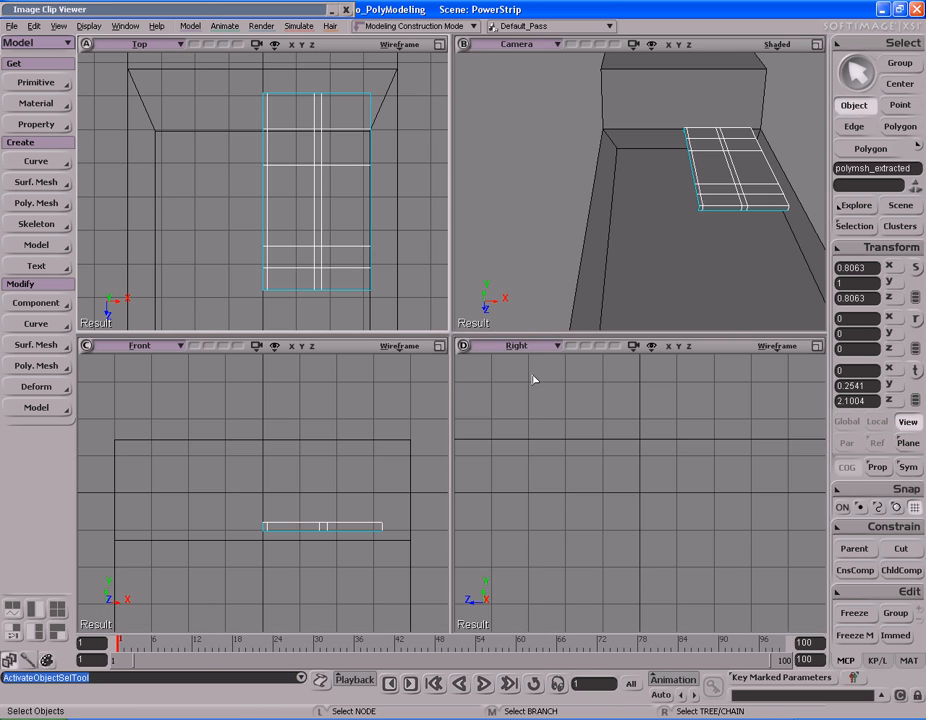
key(F12)
drag(560, 361, 520, 369)
middle_drag(529, 335, 521, 341)
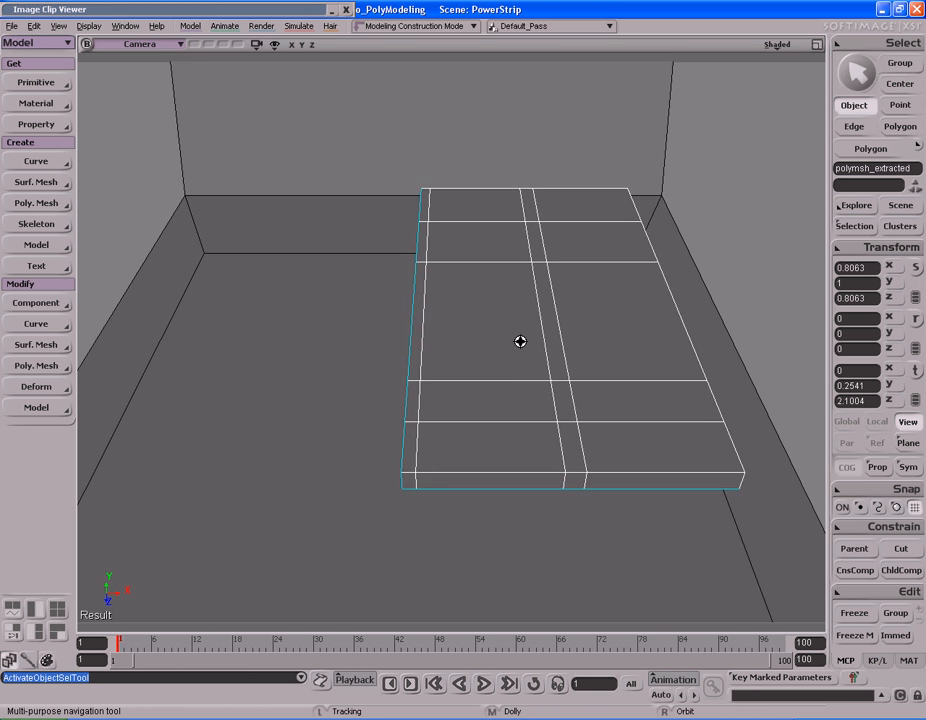
drag(521, 341, 504, 335)
key(s)
right_drag(504, 335, 438, 293)
key(u)
click(482, 303)
key(f)
key(s)
middle_drag(438, 293, 517, 271)
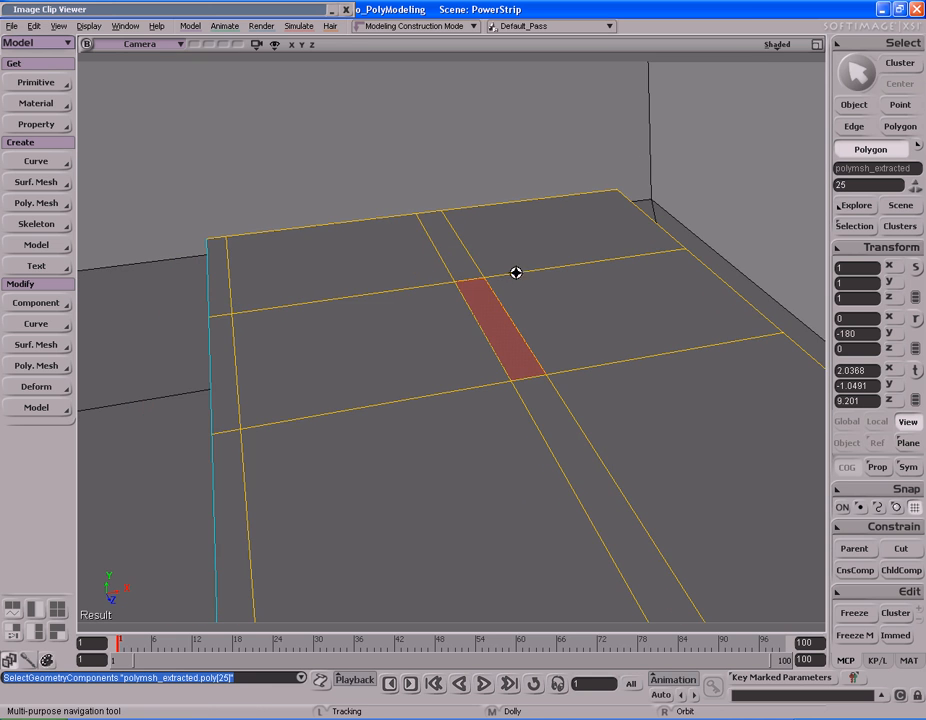
key(ctrl+d)
right_drag(517, 273, 496, 280)
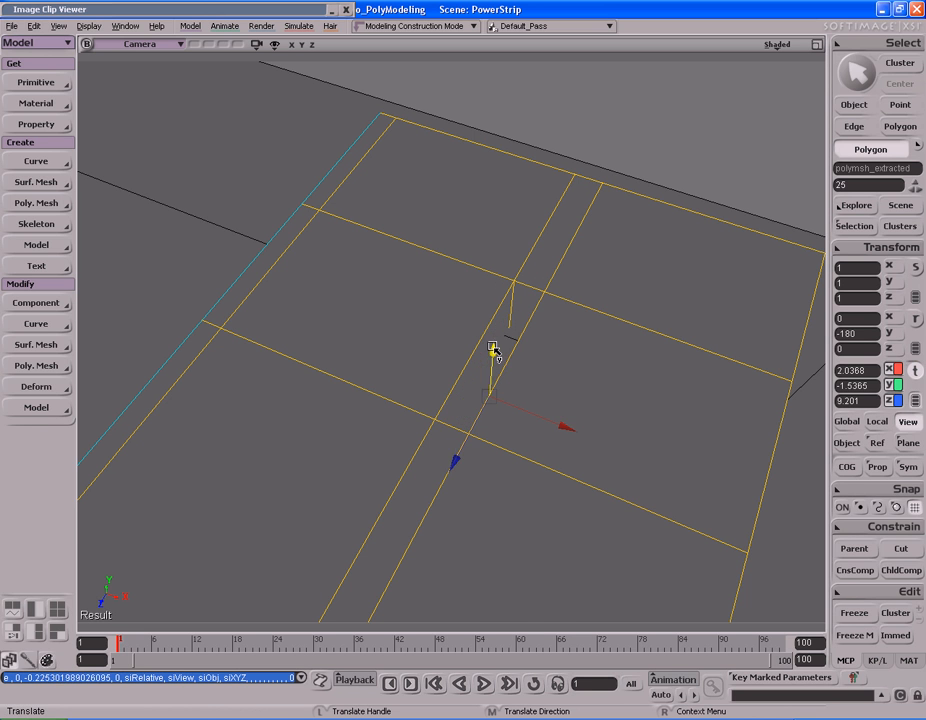
key(Delete)
Clear the component selection and examine the half plate and its new slot from several angles
key(s)
middle_drag(358, 293, 586, 295)
right_drag(586, 295, 637, 198)
middle_click(783, 51)
key(s)
drag(638, 290, 639, 242)
key(s)
drag(479, 320, 597, 310)
middle_click(785, 46)
key(s)
right_drag(562, 238, 561, 220)
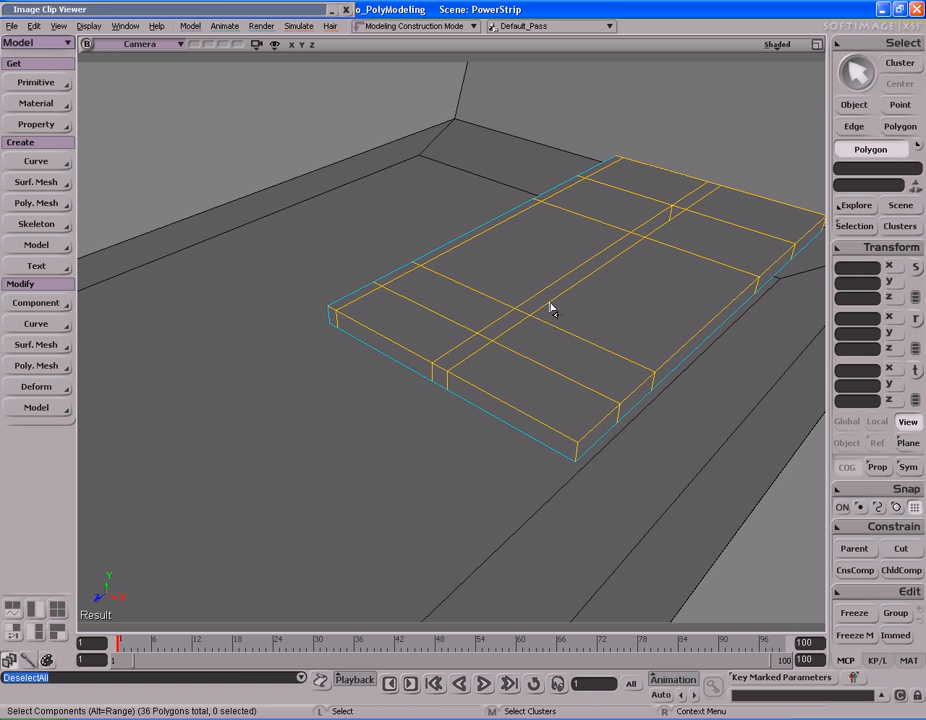
click(531, 272)
key(s)
drag(590, 217, 577, 271)
middle_drag(577, 271, 498, 282)
right_drag(498, 282, 482, 302)
key(ctrl+shift+a)
click(538, 297)
key(s)
click(436, 338)
key(s)
key(s)
middle_drag(343, 286, 500, 271)
mouse_move(500, 271)
right_down()
mouse_move(511, 259)
mouse_move(511, 277)
right_up()
Symmetrize the half plate's polygons across the global X axis with offset 0, welding at a distance of 0.1
key(space)
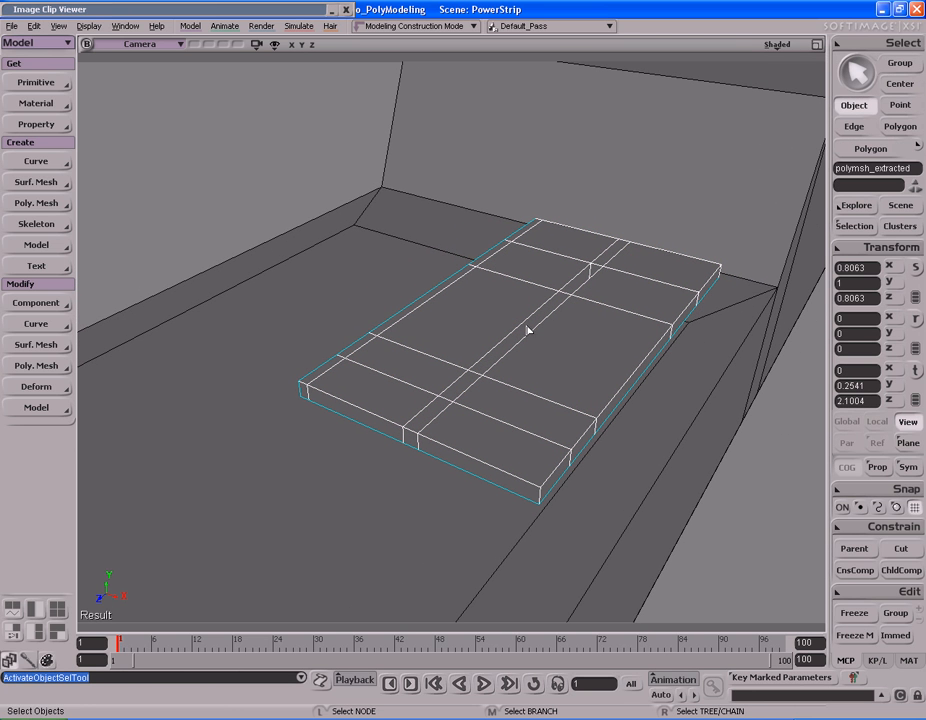
right_click(533, 365)
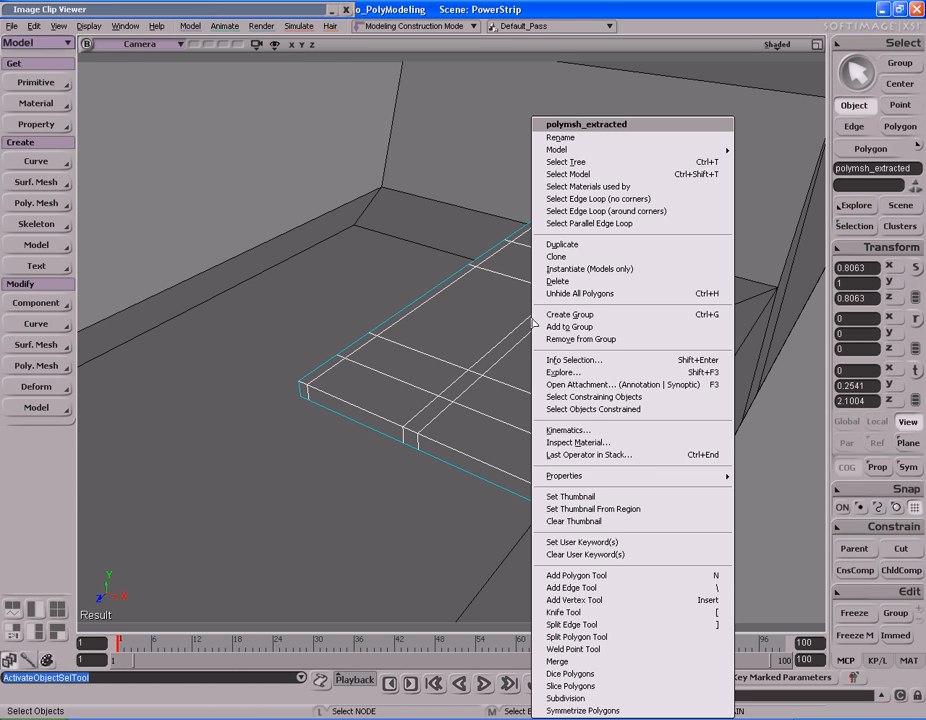
click(617, 709)
key(s)
right_drag(490, 391, 542, 412)
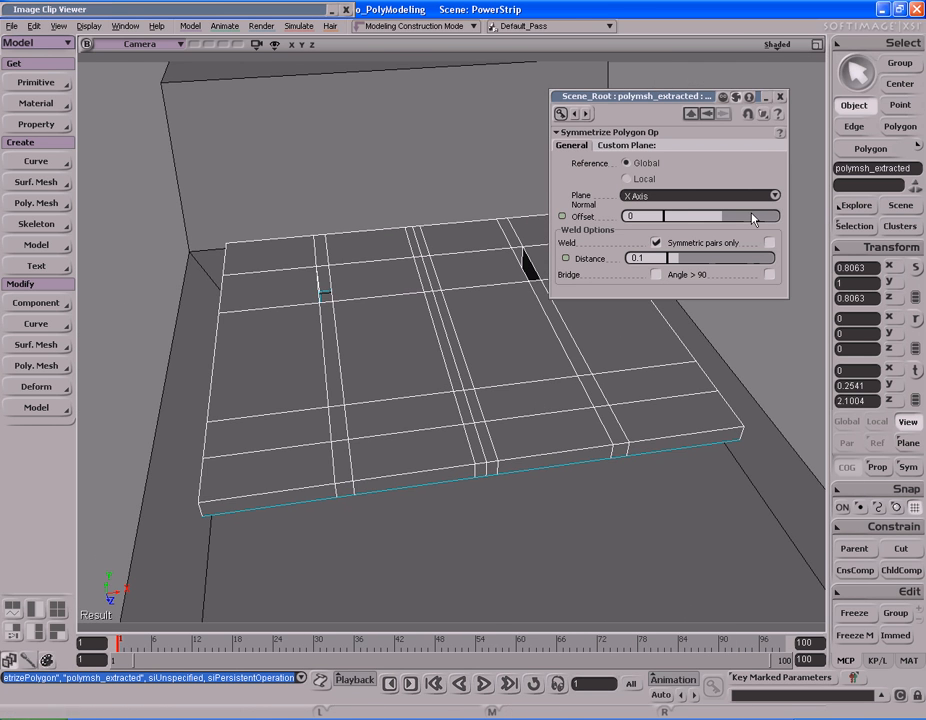
click(781, 98)
Select the two adjacent centre-strip polygons between the two front crosswise edges of the plate
right_drag(533, 459, 543, 415)
middle_drag(543, 415, 465, 417)
drag(465, 417, 483, 400)
key(u)
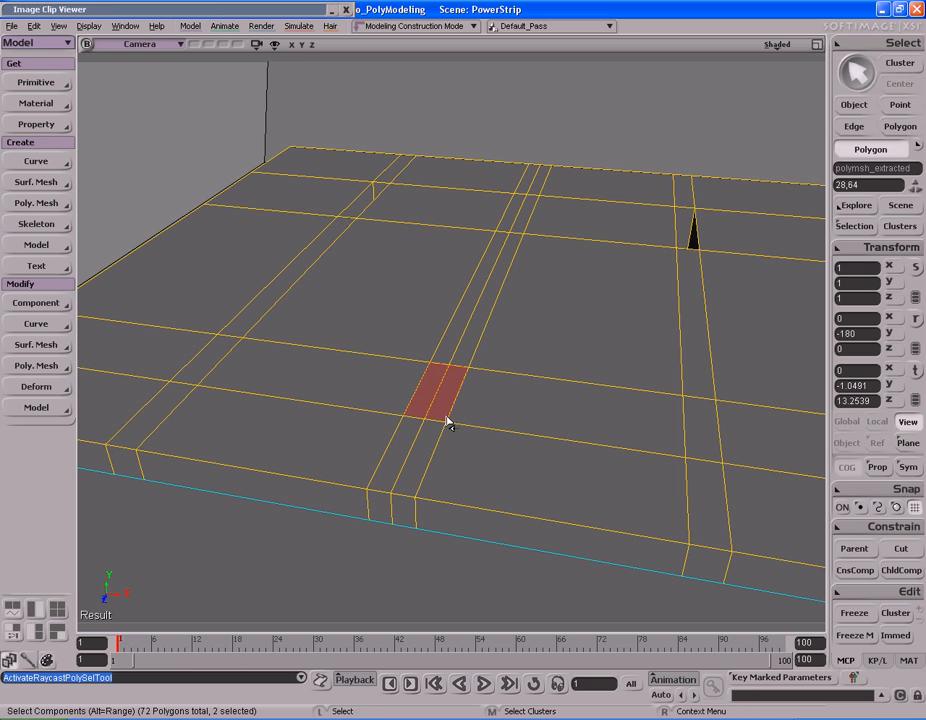
click(435, 393)
scroll(502, 376, up, 5)
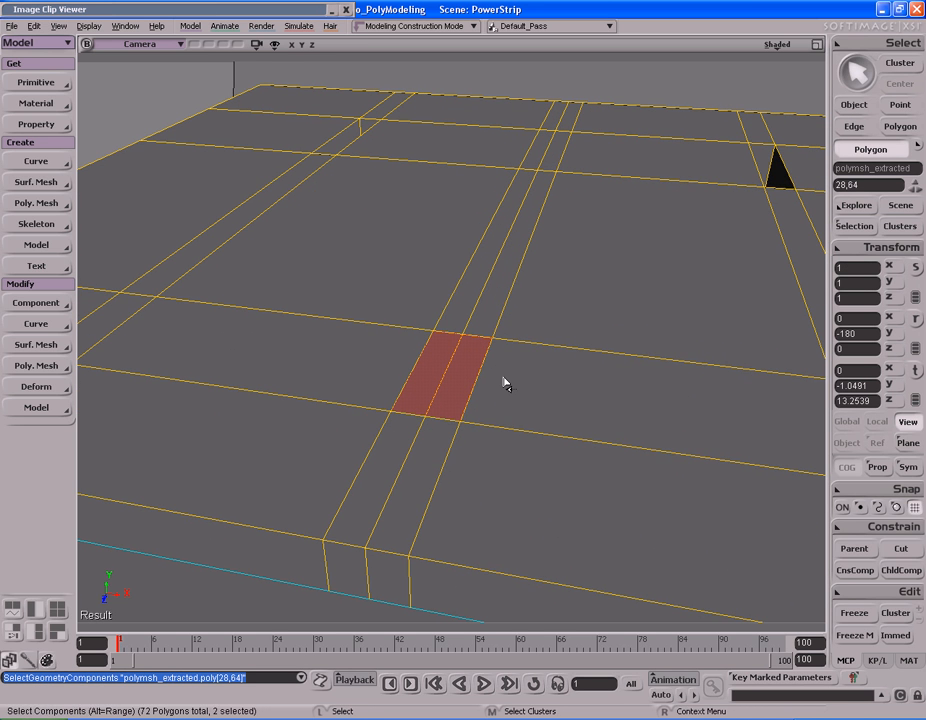
key(s)
right_drag(502, 376, 512, 381)
middle_drag(475, 389, 556, 396)
Try scaling the two selected centre-strip polygons and undo the change
key(x)
key(s)
right_drag(557, 396, 566, 404)
key(x)
mouse_move(574, 406)
mouse_down()
mouse_move(647, 399)
mouse_move(585, 411)
mouse_up()
key(ctrl+z)
Widen the two selected centre-strip polygons by scaling them along X by a factor of about 2.22
key(s)
right_drag(587, 415, 551, 396)
middle_drag(551, 396, 527, 402)
key(s)
right_drag(533, 381, 543, 403)
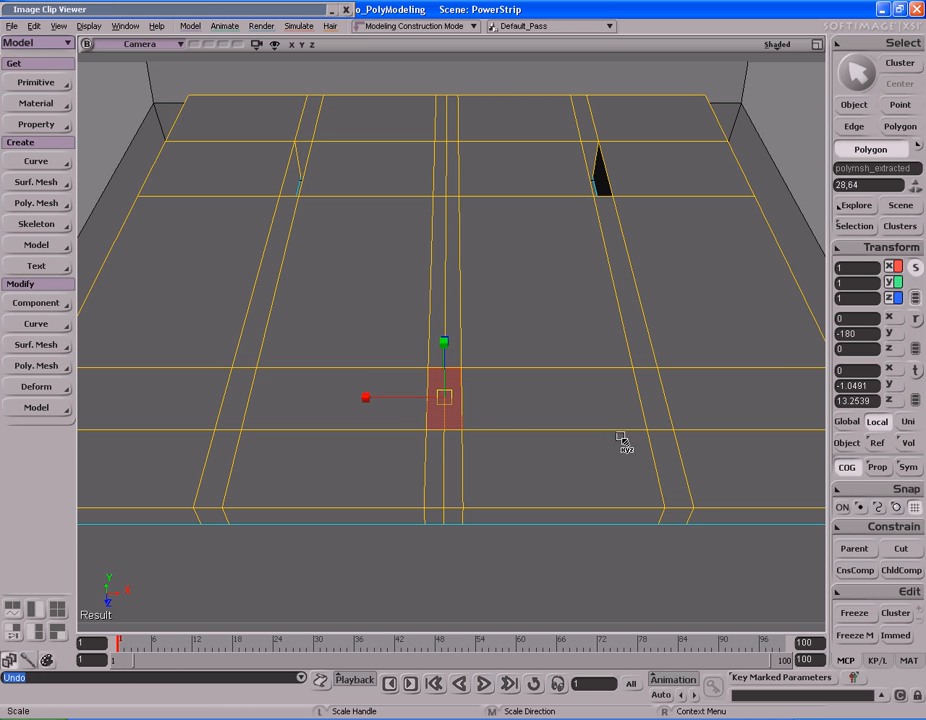
drag(527, 403, 667, 396)
Widen the positive-X slot by moving its inner side wall along X toward the plate's centre
key(s)
right_drag(676, 393, 508, 339)
drag(508, 339, 465, 378)
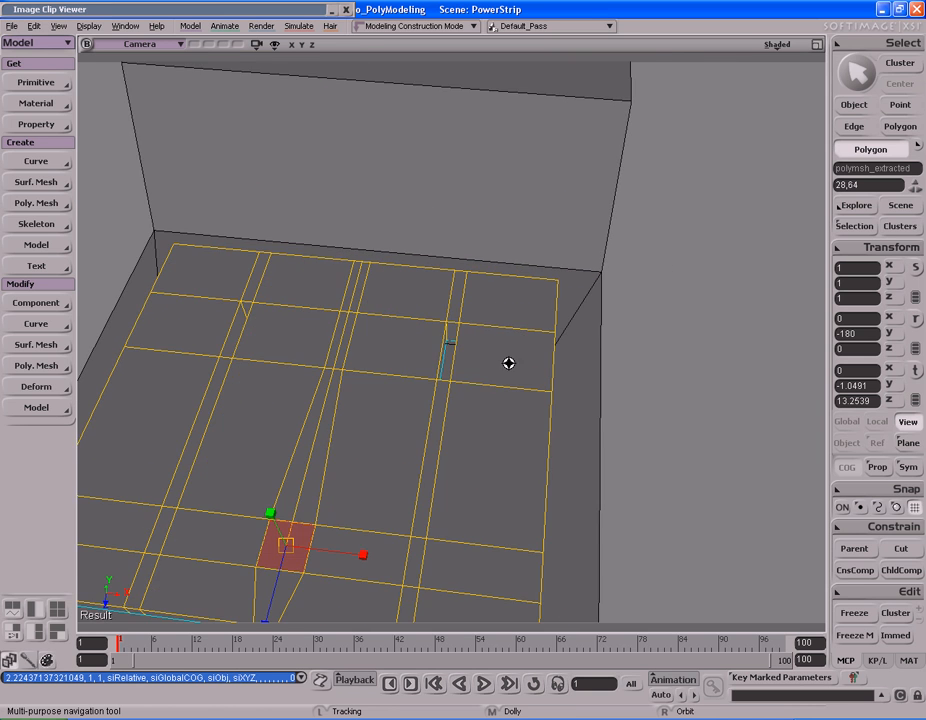
middle_drag(519, 366, 372, 376)
right_drag(372, 376, 590, 343)
middle_drag(590, 343, 505, 352)
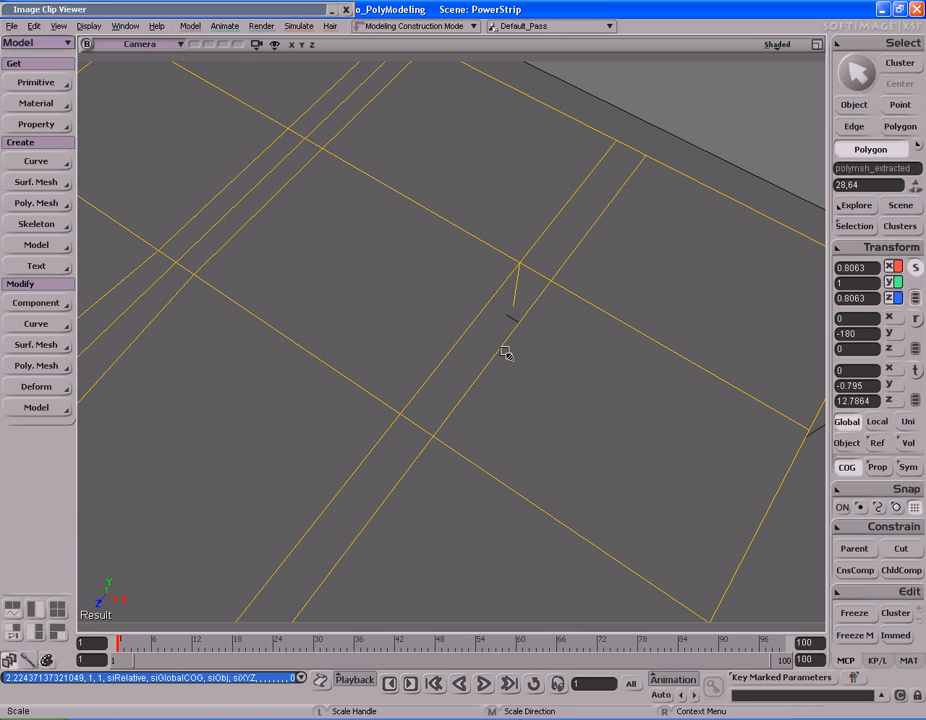
key(u)
click(483, 340)
key(s)
right_drag(483, 340, 504, 358)
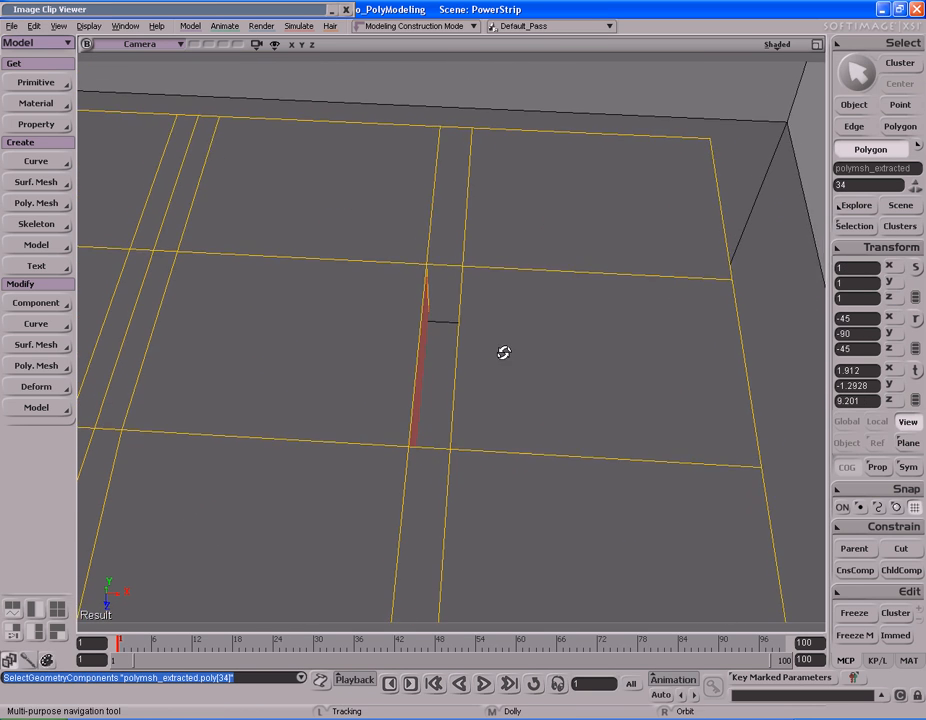
key(v)
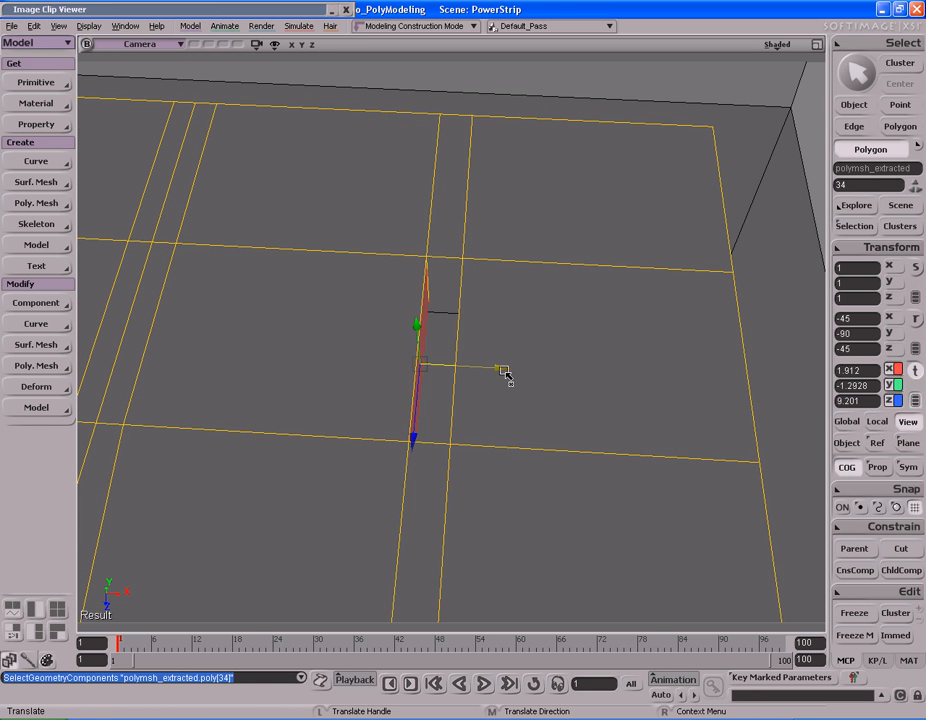
drag(478, 372, 477, 371)
Lengthen the positive-X slot by moving its front end wall forward along Z
key(s)
middle_drag(345, 358, 569, 346)
drag(538, 349, 569, 294)
right_drag(560, 341, 500, 349)
drag(500, 349, 465, 283)
middle_drag(550, 312, 508, 317)
right_drag(508, 317, 514, 351)
key(u)
click(467, 371)
key(s)
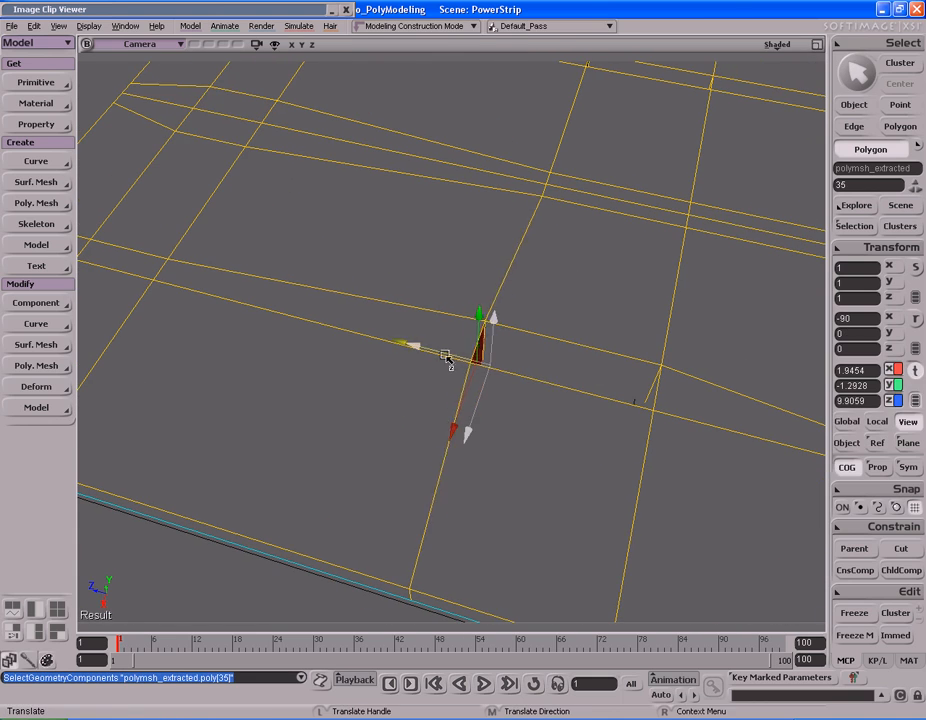
drag(422, 350, 420, 349)
Examine the reshaped positive-X slot from several angles and return to object selection
key(s)
right_drag(420, 349, 484, 347)
middle_drag(484, 347, 665, 341)
right_drag(665, 341, 659, 269)
middle_drag(659, 269, 690, 275)
drag(510, 325, 606, 292)
middle_drag(606, 292, 580, 298)
mouse_move(580, 298)
mouse_down()
mouse_move(626, 297)
mouse_move(586, 295)
mouse_up()
key(space)
Extrude the two widened centre-strip polygons downward, then delete them to open the ground hole
key(s)
middle_drag(585, 329, 566, 326)
drag(566, 326, 568, 296)
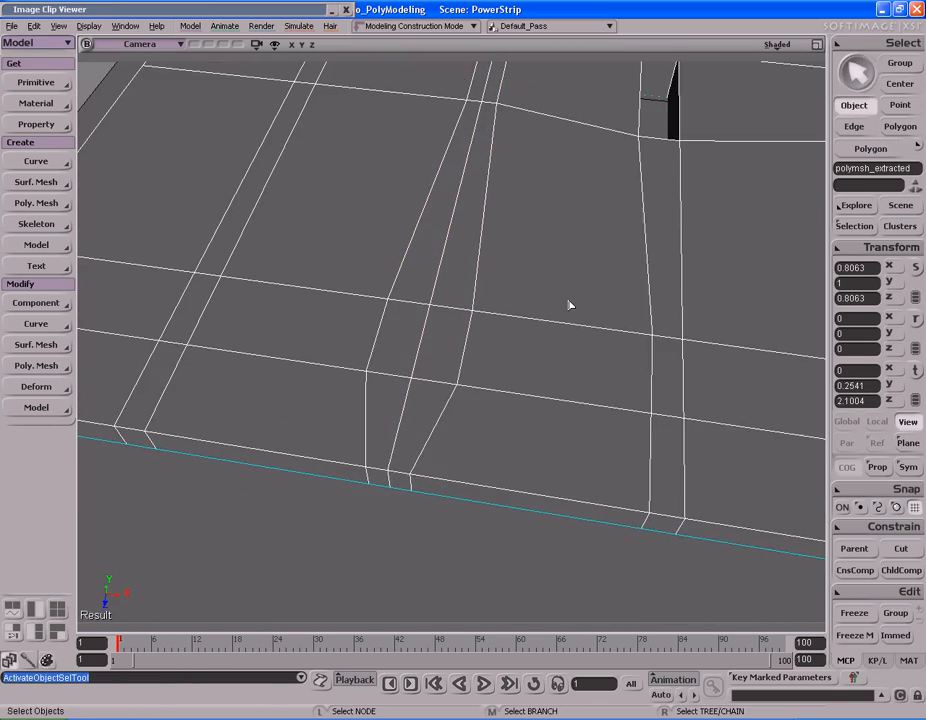
key(u)
drag(417, 342, 446, 334)
key(s)
drag(557, 239, 552, 252)
middle_drag(552, 252, 561, 262)
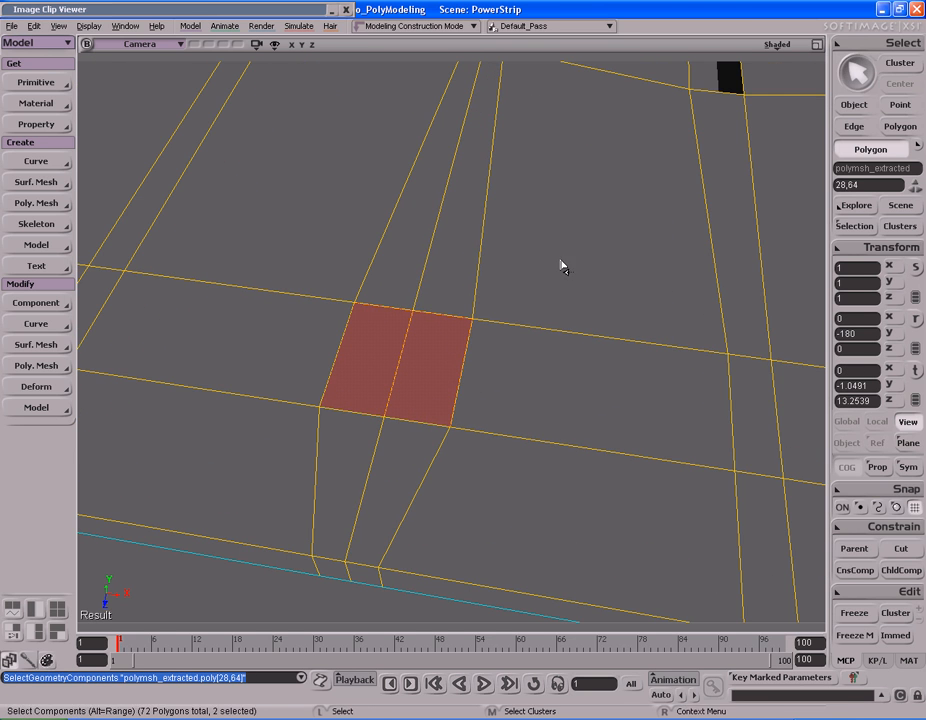
right_drag(561, 266, 581, 281)
key(v)
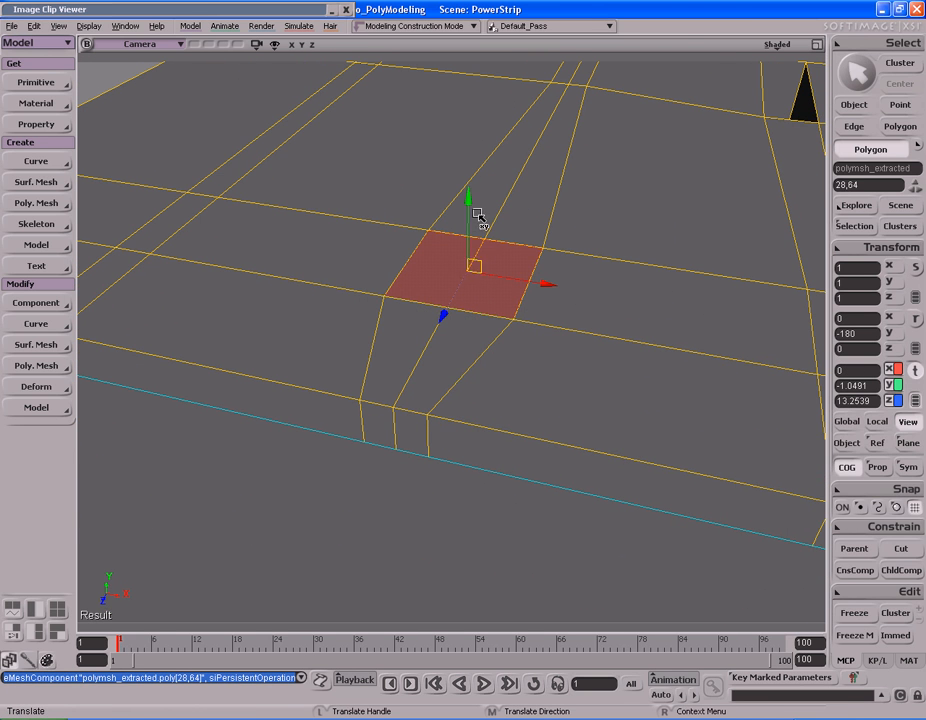
key(s)
right_drag(545, 202, 549, 249)
drag(549, 249, 547, 238)
key(Delete)
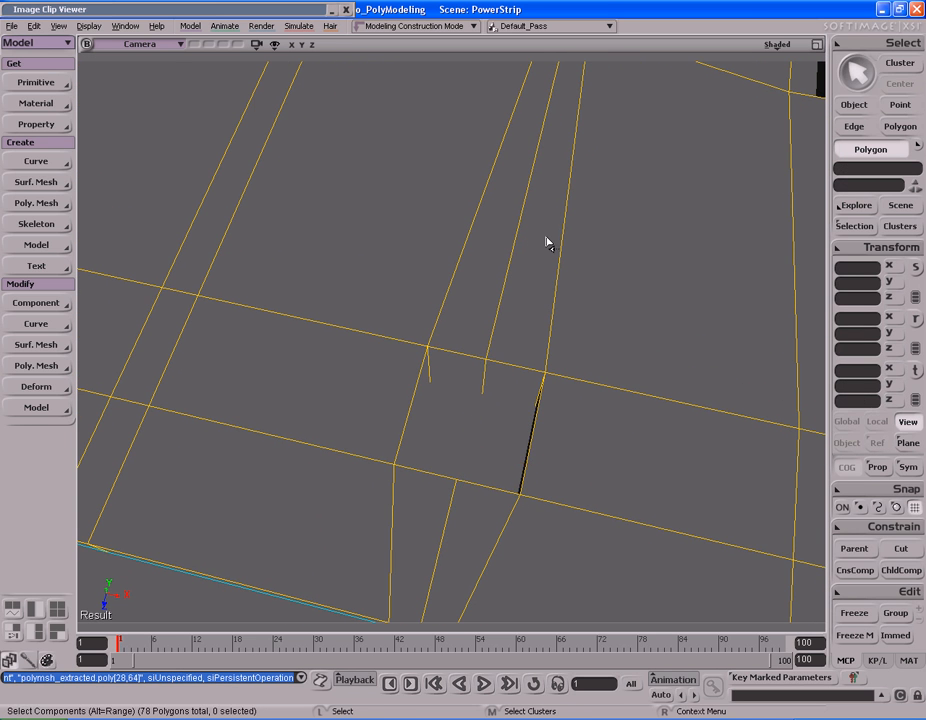
Move the vertical middle edge of the ground hole's rear wall about 0.22 backward along Z to make a peak
key(s)
right_drag(541, 271, 521, 269)
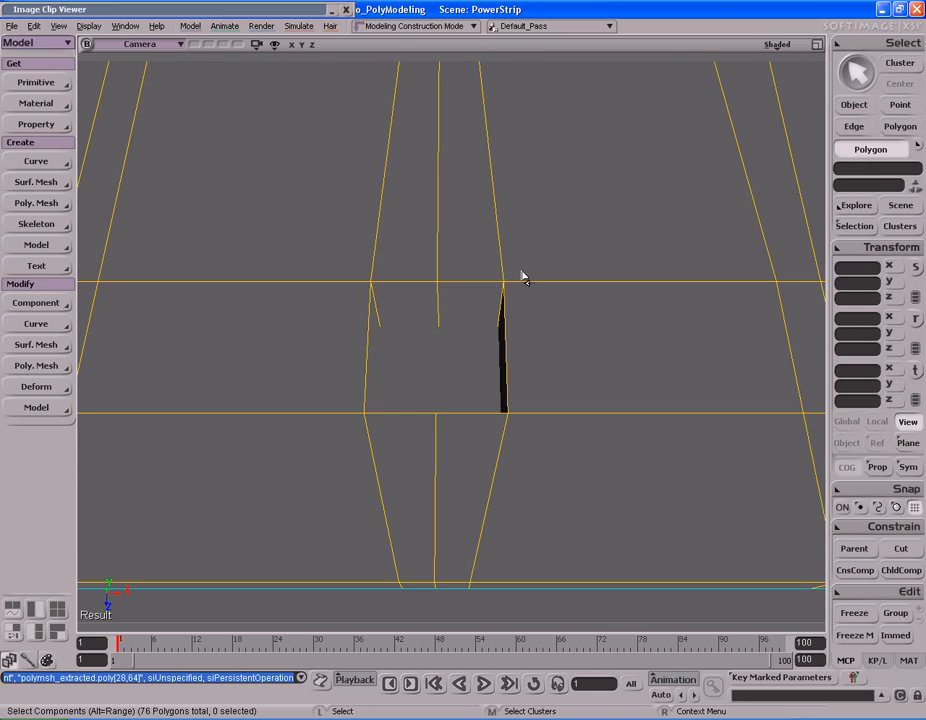
key(i)
click(462, 311)
key(v)
drag(439, 369, 440, 333)
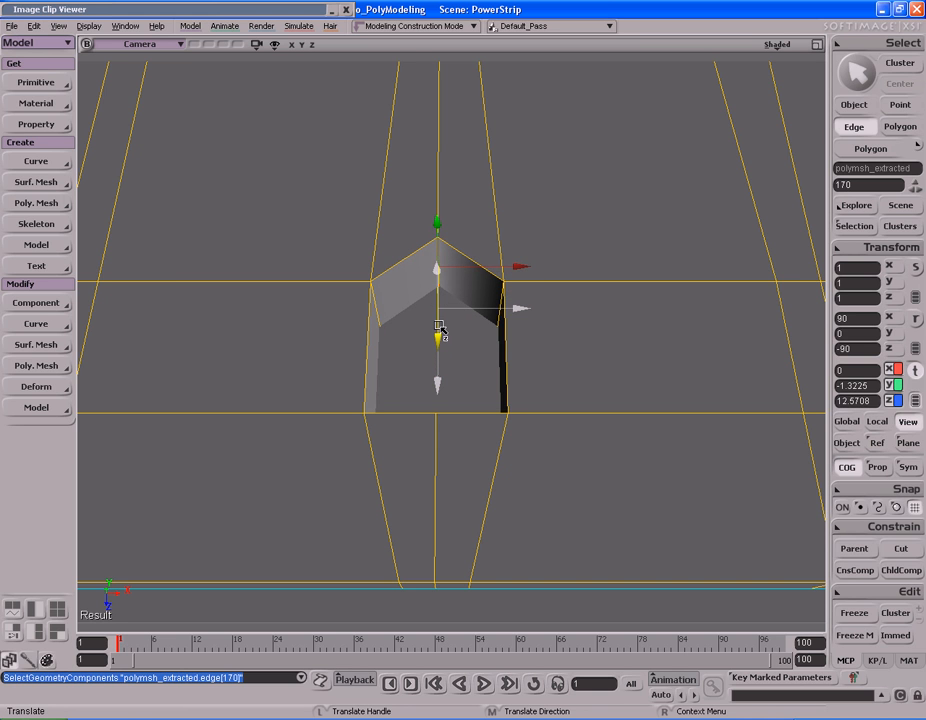
Bevel the ground hole's peaked rear edge with 2 rounding subdivisions
key(s)
right_drag(440, 333, 540, 252)
key(space)
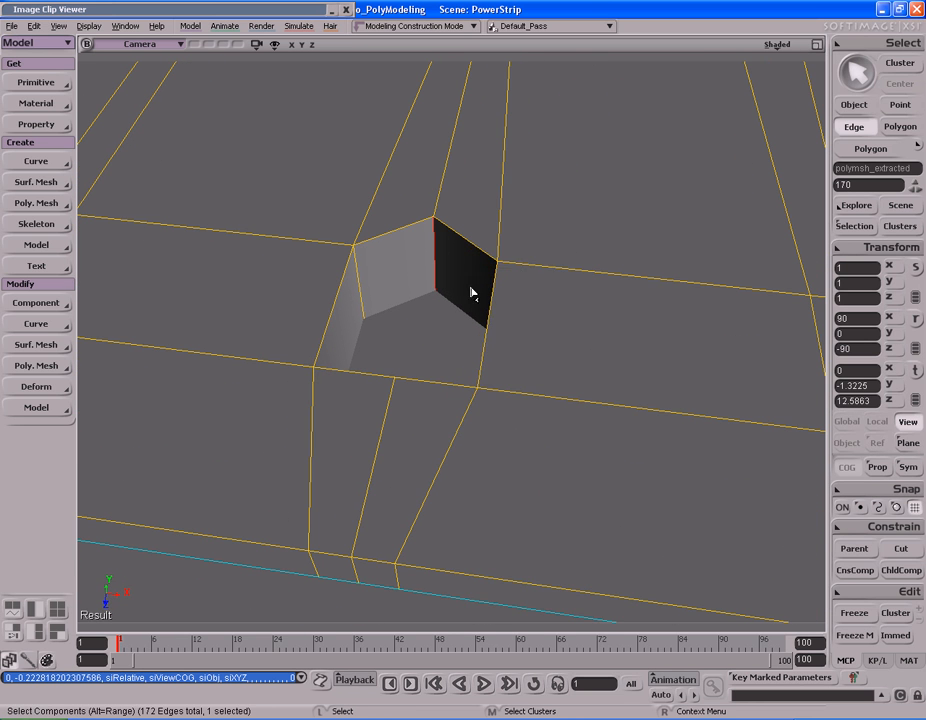
right_click(459, 256)
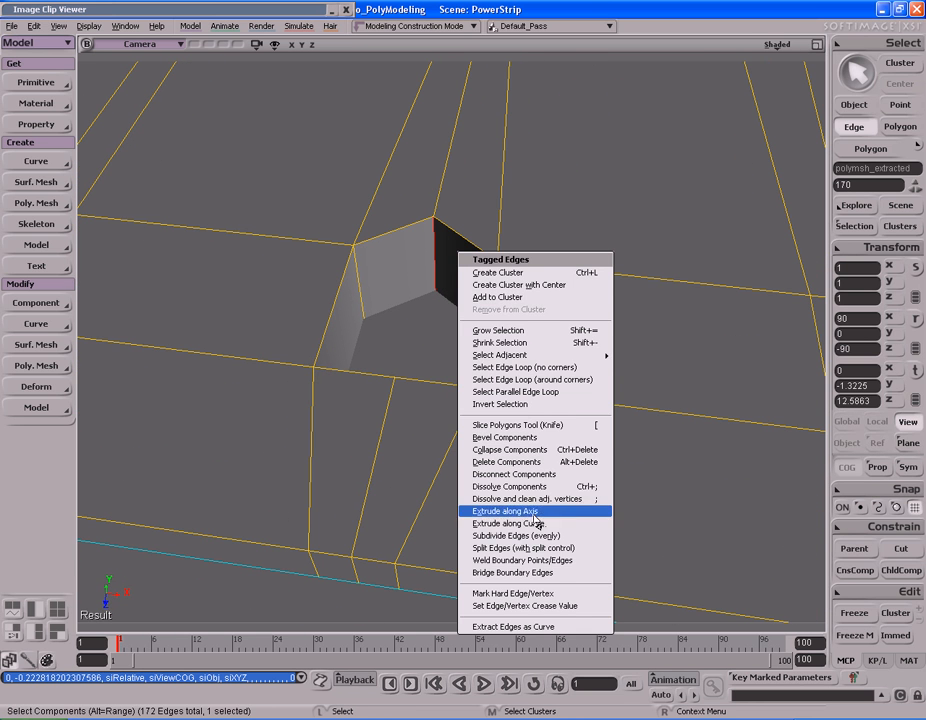
click(536, 438)
key(s)
right_drag(523, 356, 619, 316)
drag(709, 166, 682, 169)
click(617, 146)
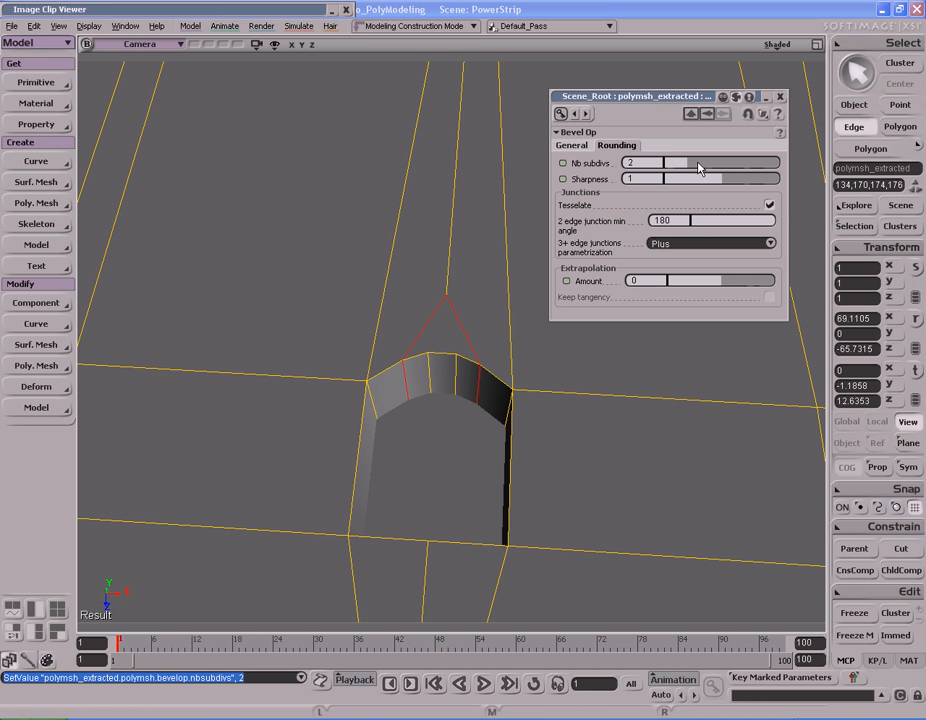
click(779, 96)
Return to object selection, save the scene, and preview the rounded ground hole in a render region
key(s)
right_drag(709, 198, 529, 265)
key(space)
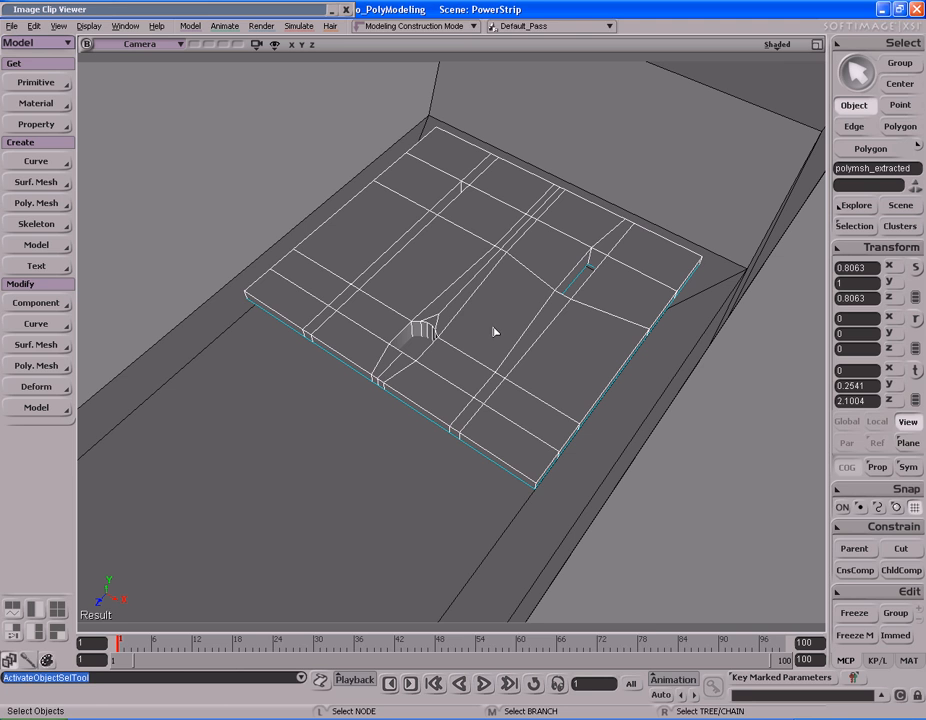
key(ctrl+s)
drag(349, 243, 522, 404)
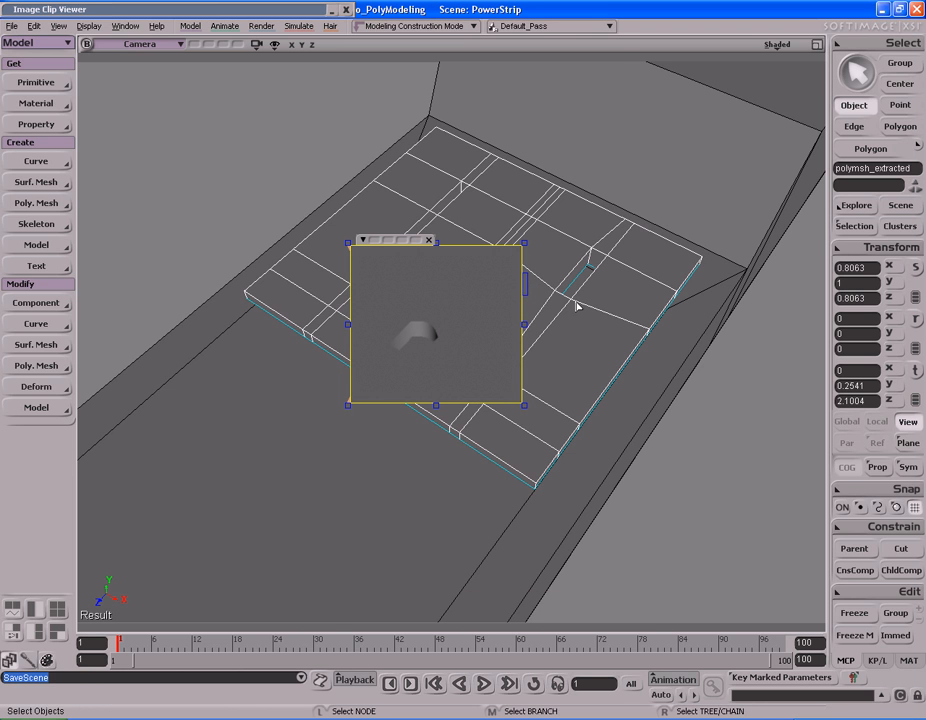
middle_click(576, 304)
Deselect the plate and examine both slots and the rounded ground hole from several angles
key(s)
drag(575, 292, 548, 340)
right_drag(550, 292, 613, 245)
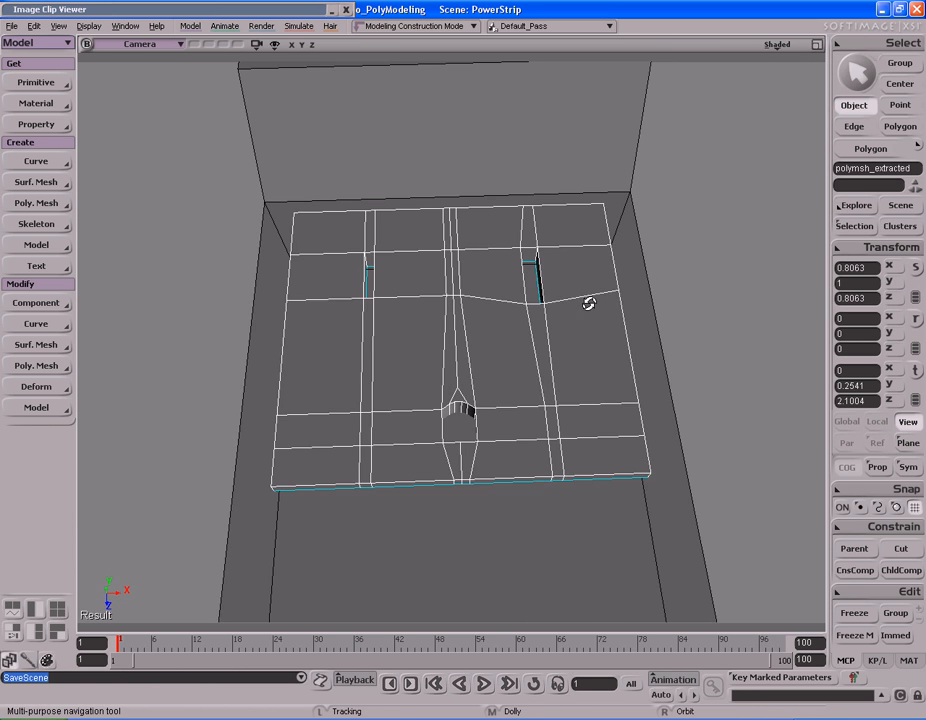
click(666, 252)
key(s)
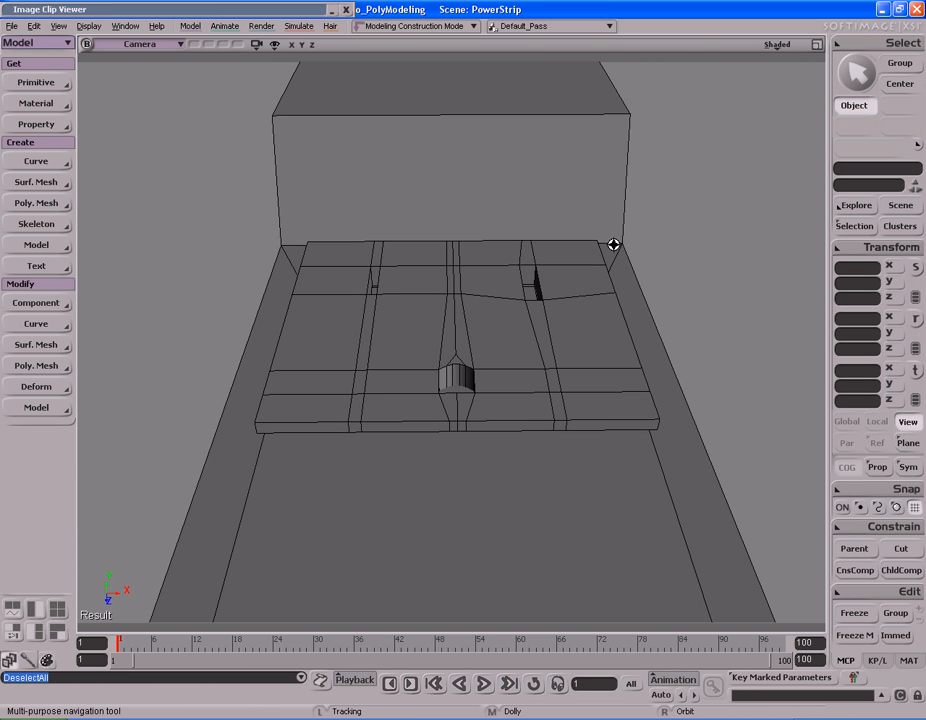
key(s)
mouse_move(616, 254)
middle_down()
mouse_move(575, 275)
mouse_move(586, 271)
middle_up()
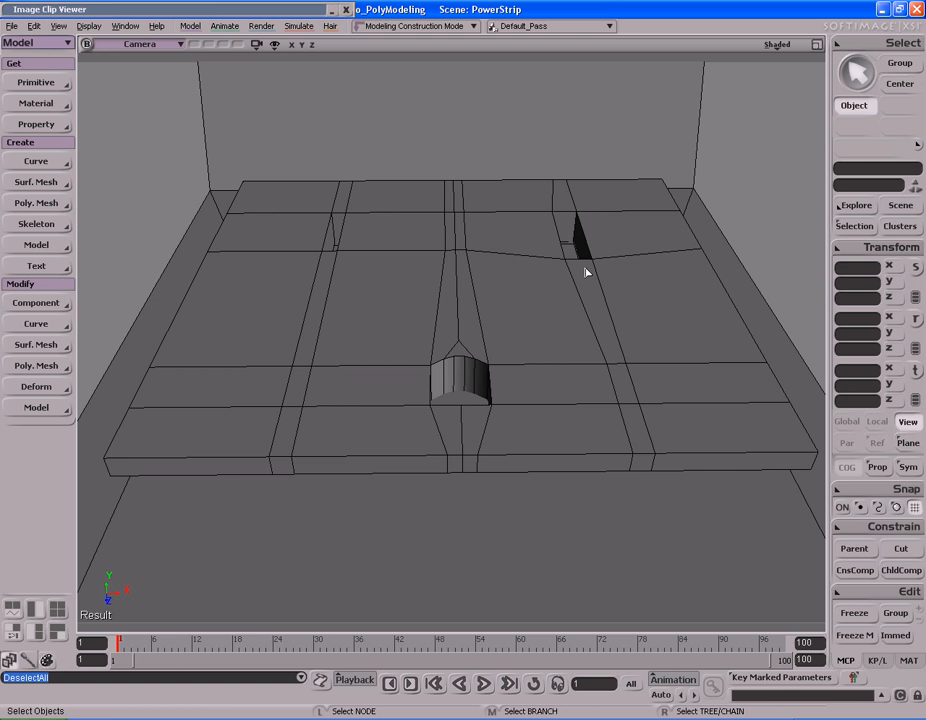
right_drag(537, 358, 542, 314)
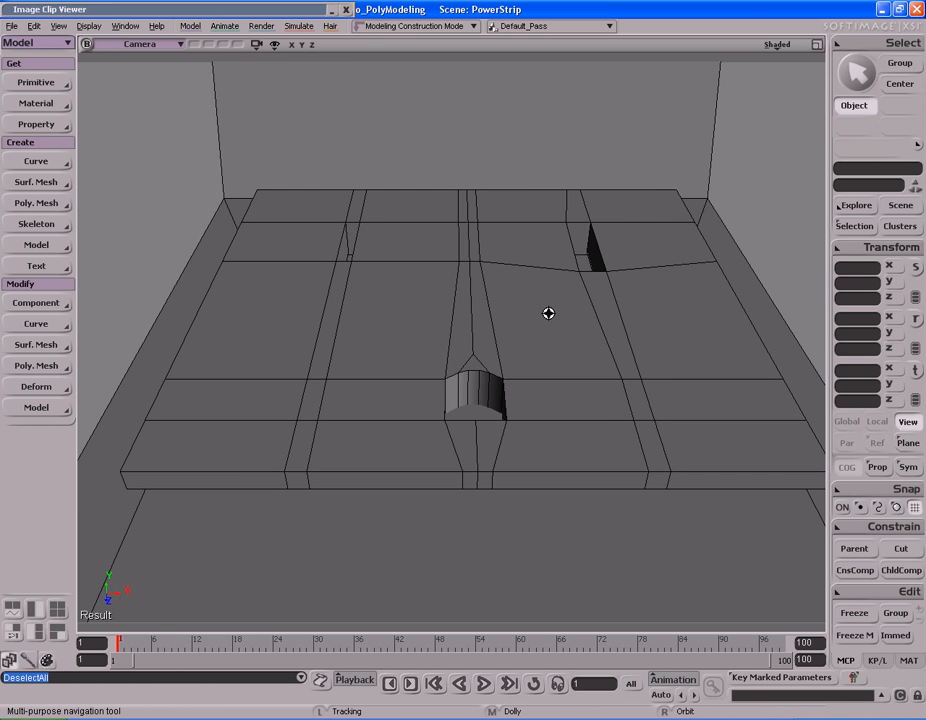
middle_drag(542, 314, 482, 349)
drag(482, 349, 486, 312)
right_drag(486, 312, 518, 303)
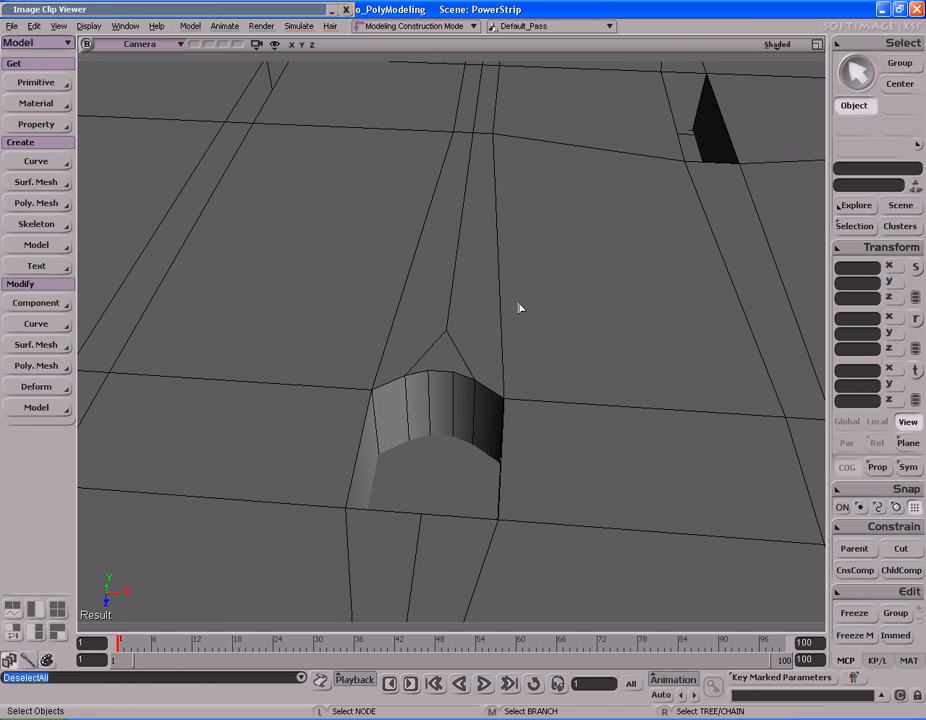
Widen the negative-X slot slightly by moving its inner side wall toward the plate's centre to X -1.6509
middle_drag(415, 325, 575, 327)
middle_drag(474, 326, 610, 327)
mouse_move(599, 312)
right_down()
mouse_move(593, 306)
mouse_move(568, 343)
mouse_move(571, 312)
mouse_move(605, 313)
mouse_move(595, 306)
mouse_move(583, 309)
mouse_move(595, 306)
mouse_move(587, 322)
mouse_move(560, 315)
mouse_move(480, 342)
right_up()
key(u)
key(space)
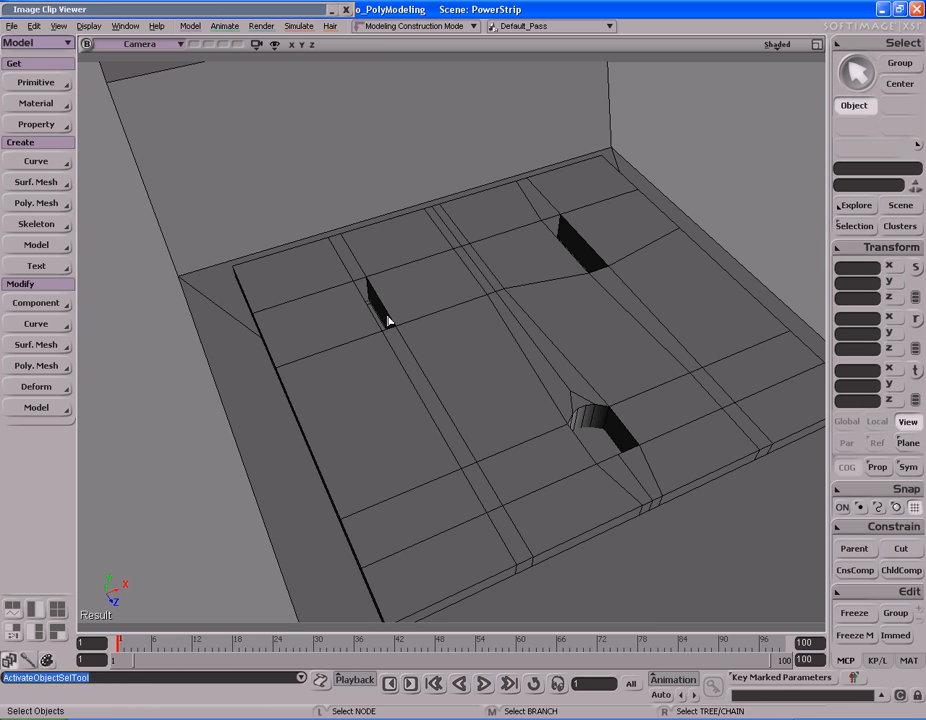
click(388, 320)
key(u)
click(388, 320)
key(v)
right_drag(388, 320, 444, 306)
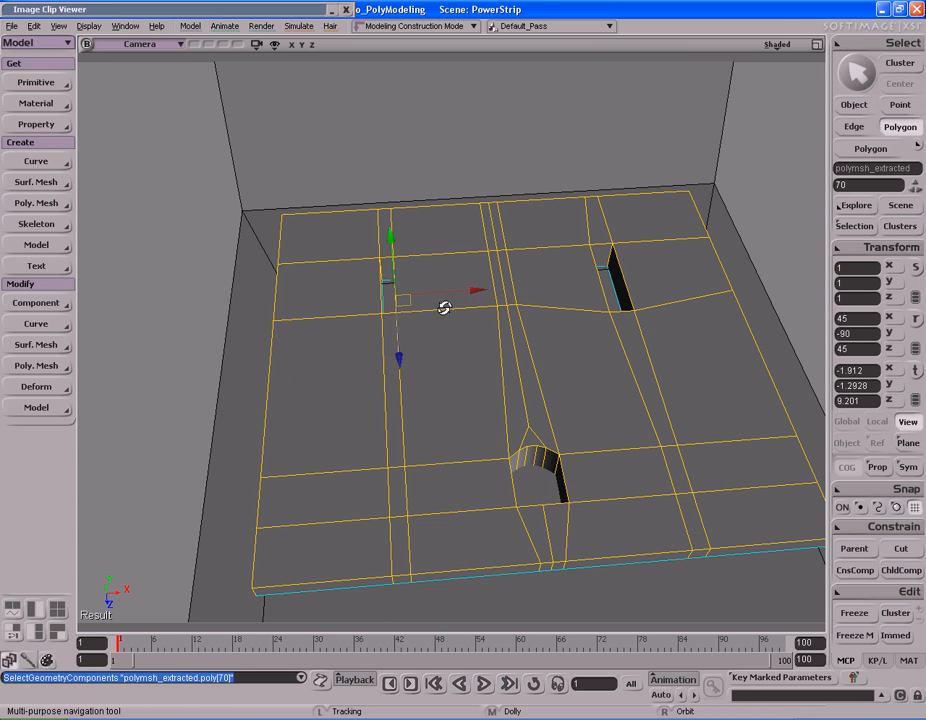
drag(477, 294, 490, 291)
key(s)
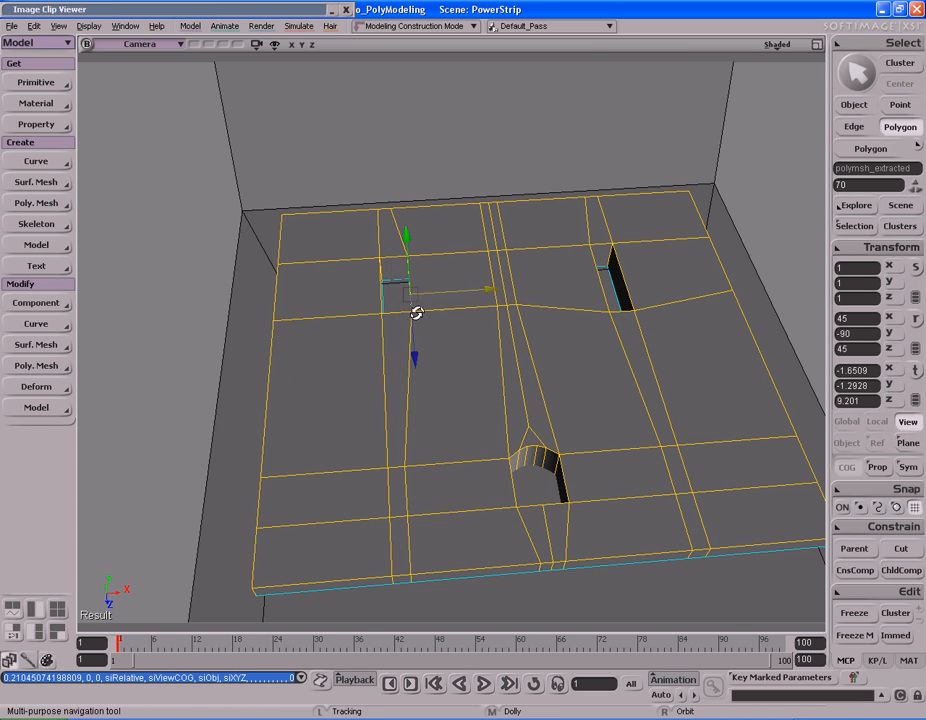
Shorten the negative-X slot by moving its front end wall rearward to Z 10.1566
right_drag(438, 306, 531, 312)
key(u)
click(473, 358)
key(s)
key(u)
click(465, 363)
key(s)
right_drag(465, 363, 450, 406)
key(v)
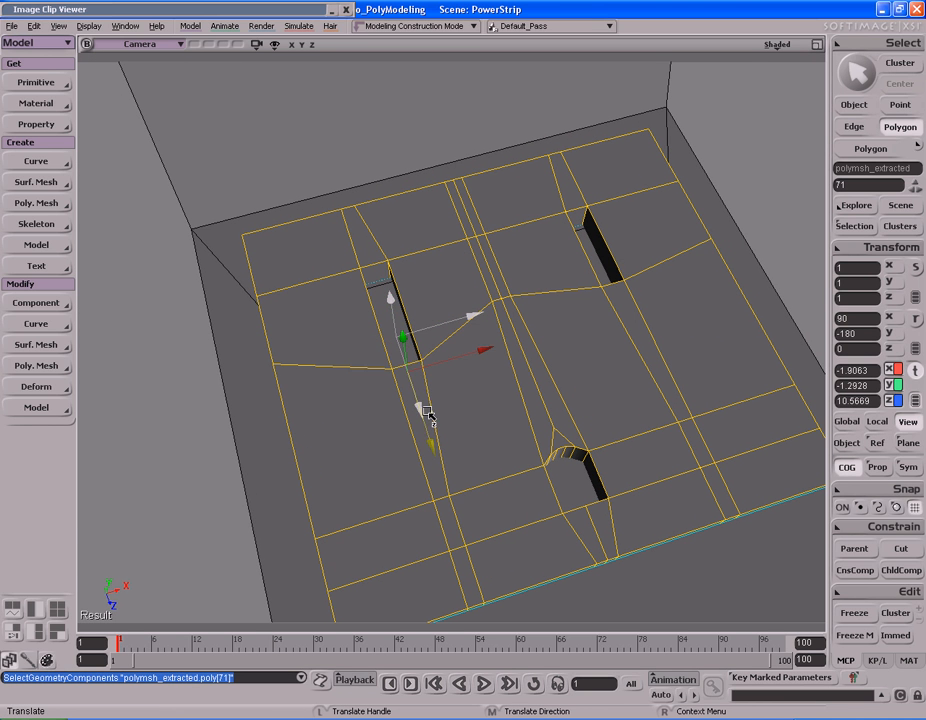
key(s)
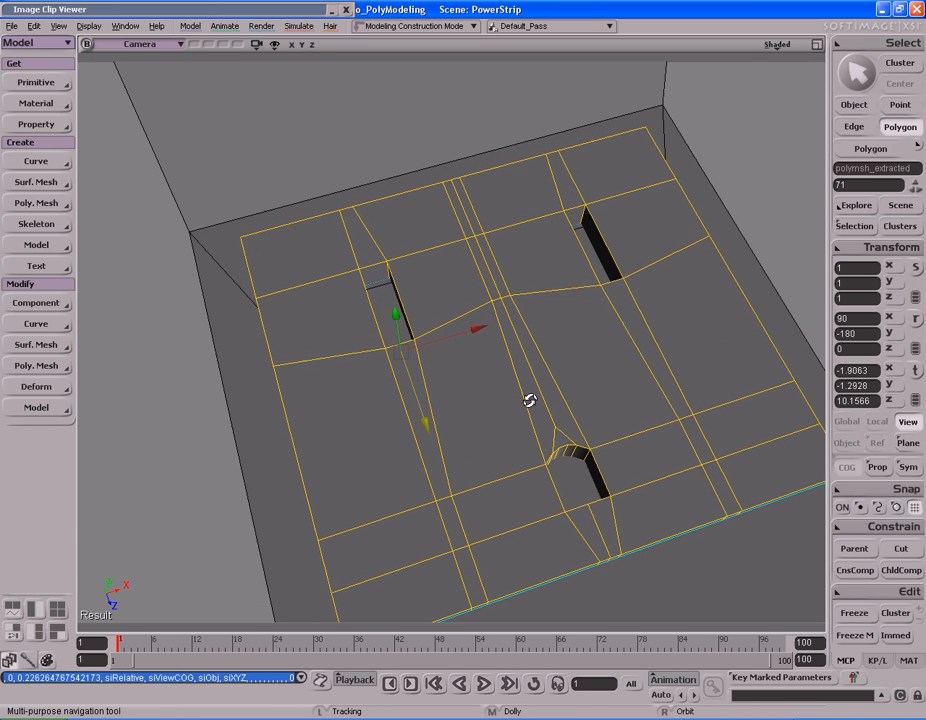
Examine the slots and ground hole from several angles, return to object selection and deselect the plate
right_drag(573, 399, 495, 370)
middle_drag(496, 370, 632, 374)
middle_drag(525, 366, 592, 373)
right_drag(592, 373, 537, 354)
middle_drag(541, 354, 570, 362)
key(space)
key(s)
right_drag(570, 362, 635, 350)
middle_drag(635, 350, 535, 330)
right_drag(535, 330, 461, 302)
key(y)
key(v)
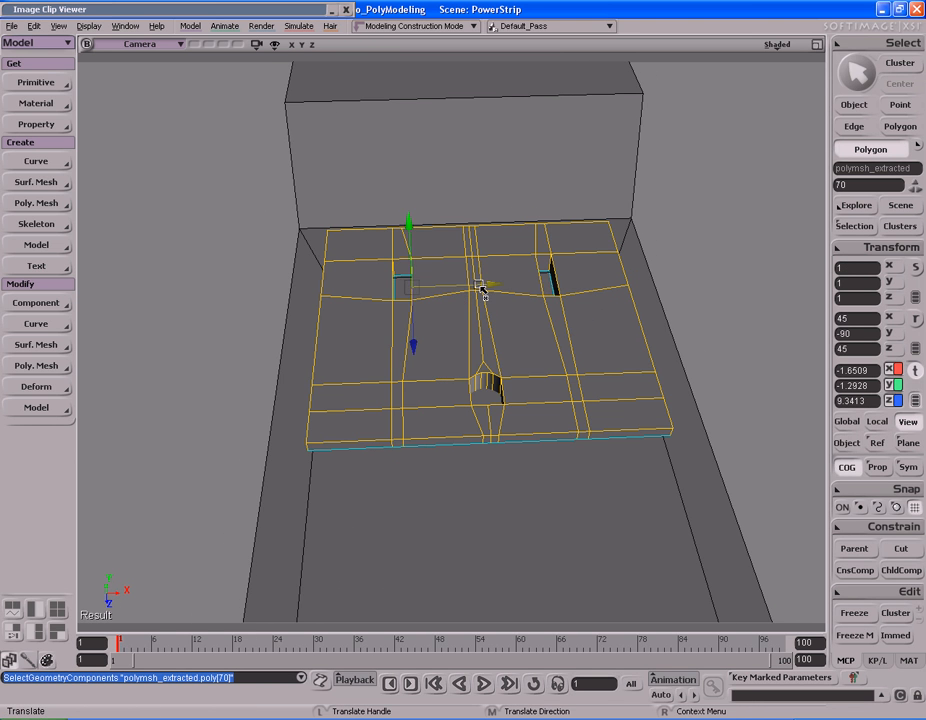
key(s)
right_drag(513, 312, 506, 351)
key(space)
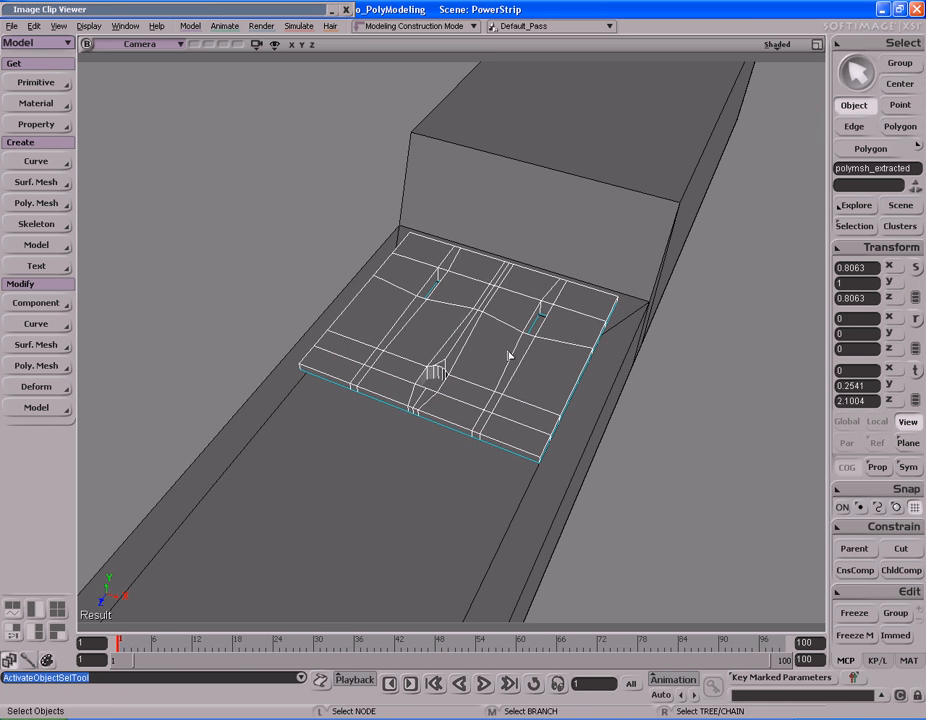
key(ctrl+shift+a)
right_drag(666, 372, 562, 293)
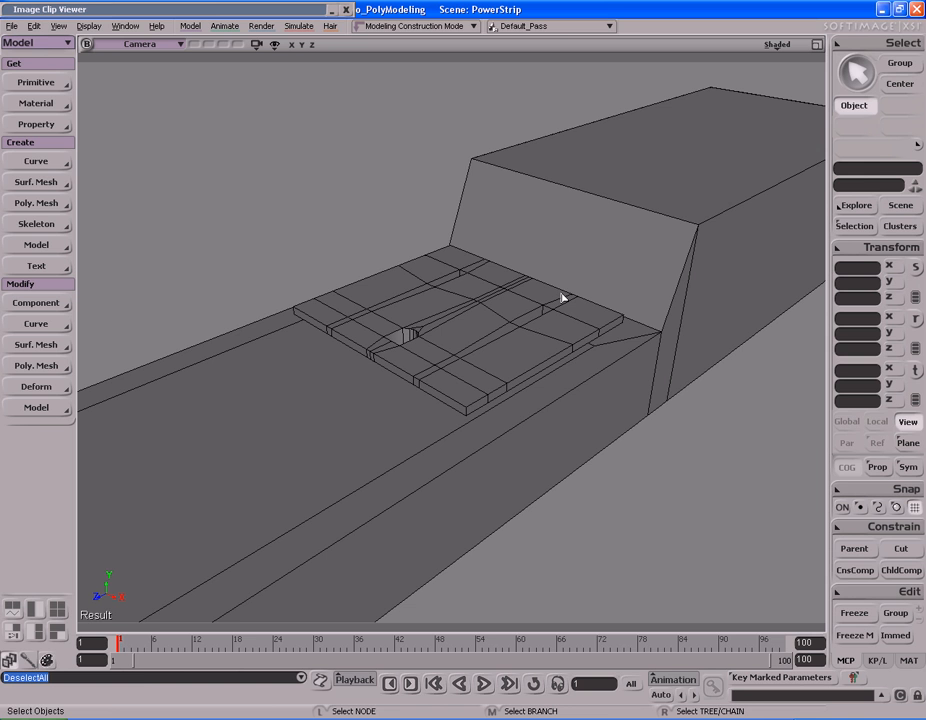
Lower the outlet plate into the power strip body to Y -0.1722
click(556, 329)
key(s)
right_drag(628, 333, 568, 278)
key(v)
drag(444, 223, 447, 244)
key(s)
right_drag(490, 221, 533, 314)
key(v)
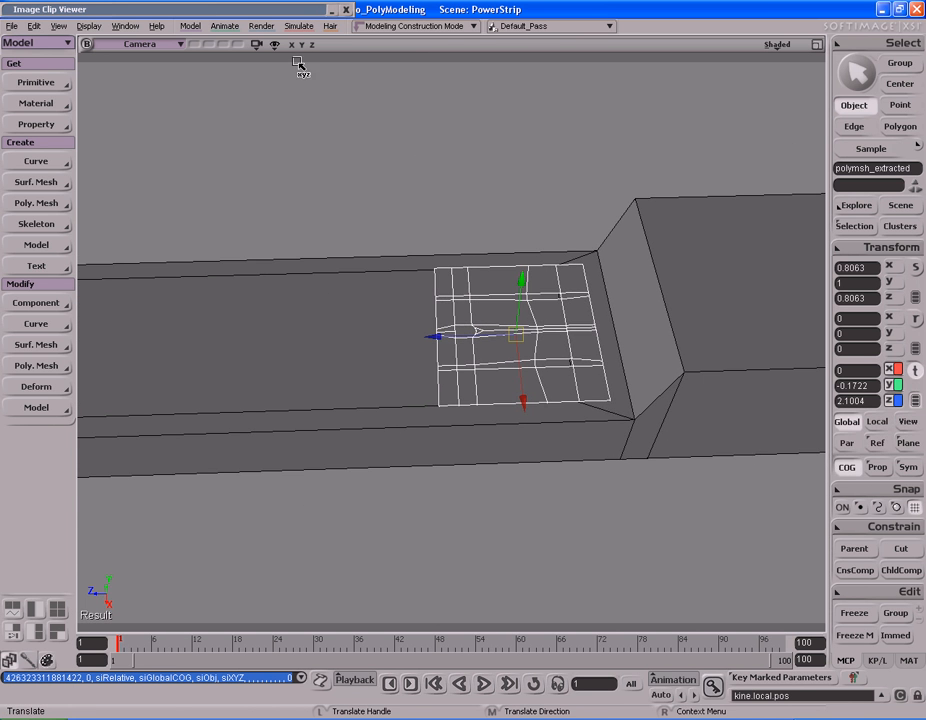
Check the outlet arrangement in the power strip reference photo and examine the plate's placement in the body
double_click(297, 13)
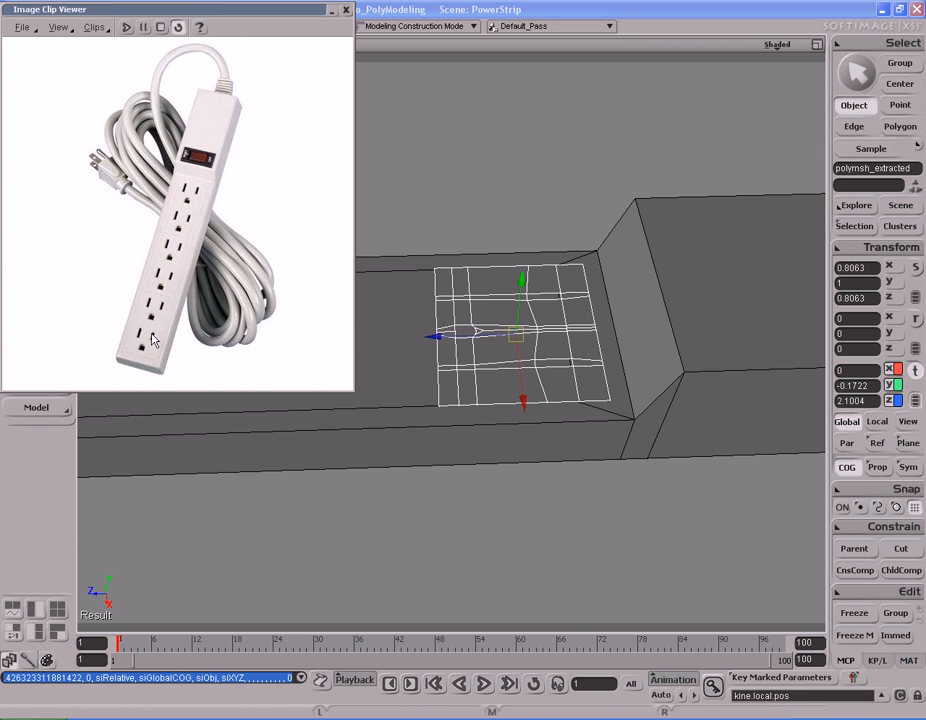
double_click(297, 13)
key(s)
drag(453, 283, 481, 274)
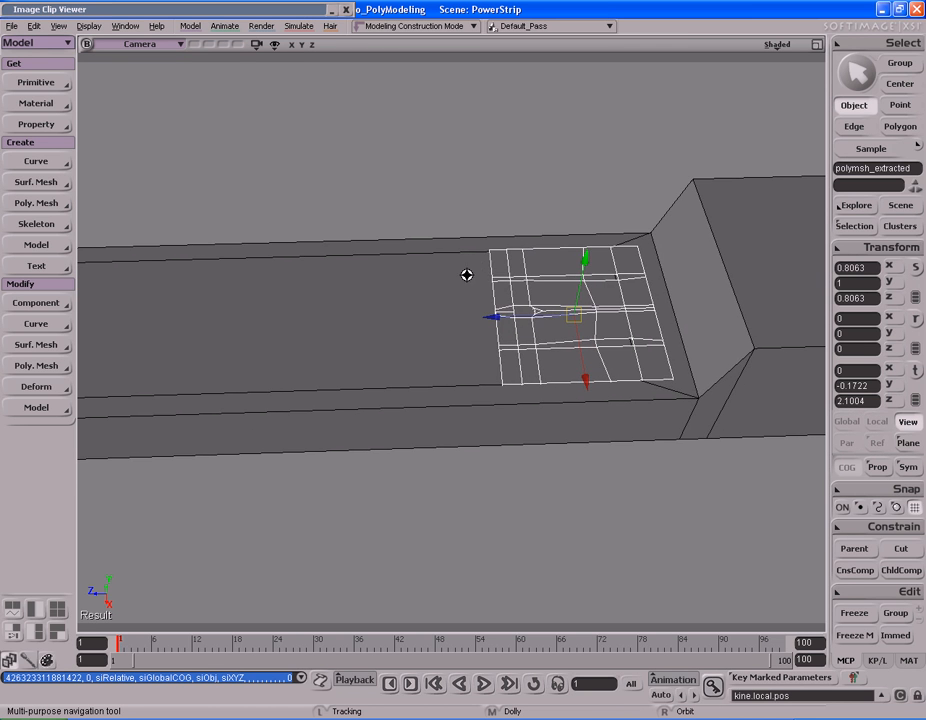
middle_drag(481, 275, 502, 276)
drag(502, 276, 473, 270)
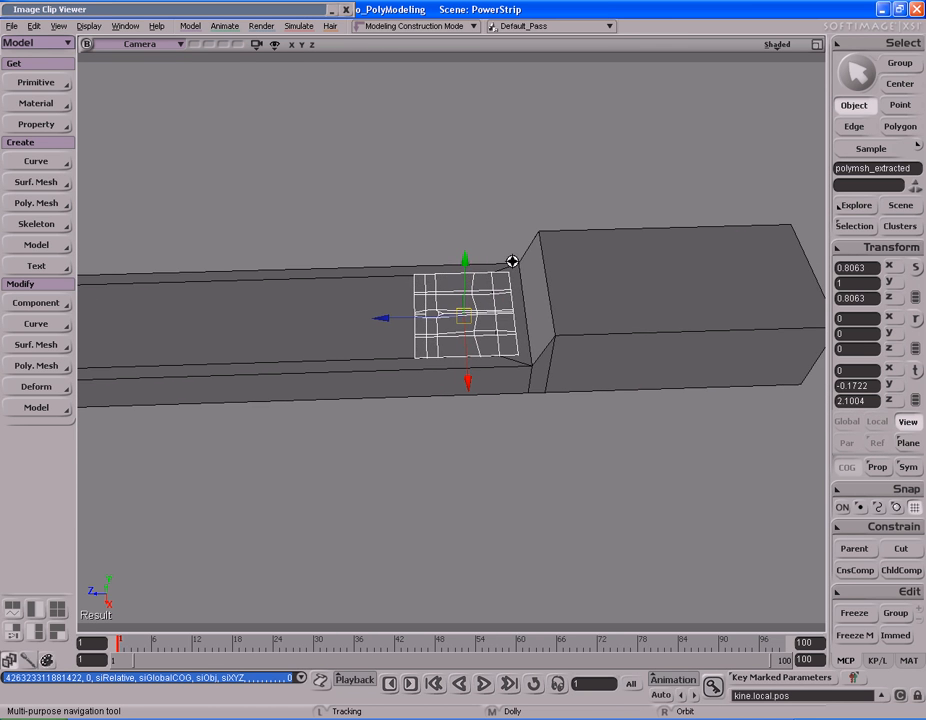
right_drag(473, 270, 509, 261)
middle_drag(583, 260, 478, 271)
middle_drag(560, 273, 438, 283)
drag(438, 283, 507, 284)
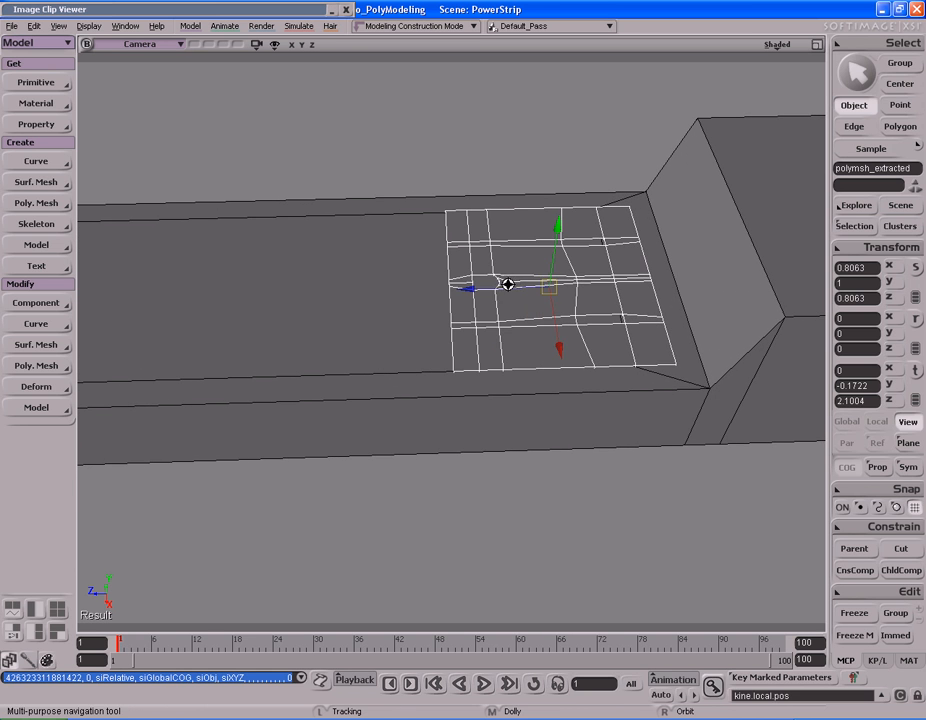
key(space)
click(605, 288)
key(s)
middle_drag(605, 288, 533, 303)
drag(533, 303, 508, 306)
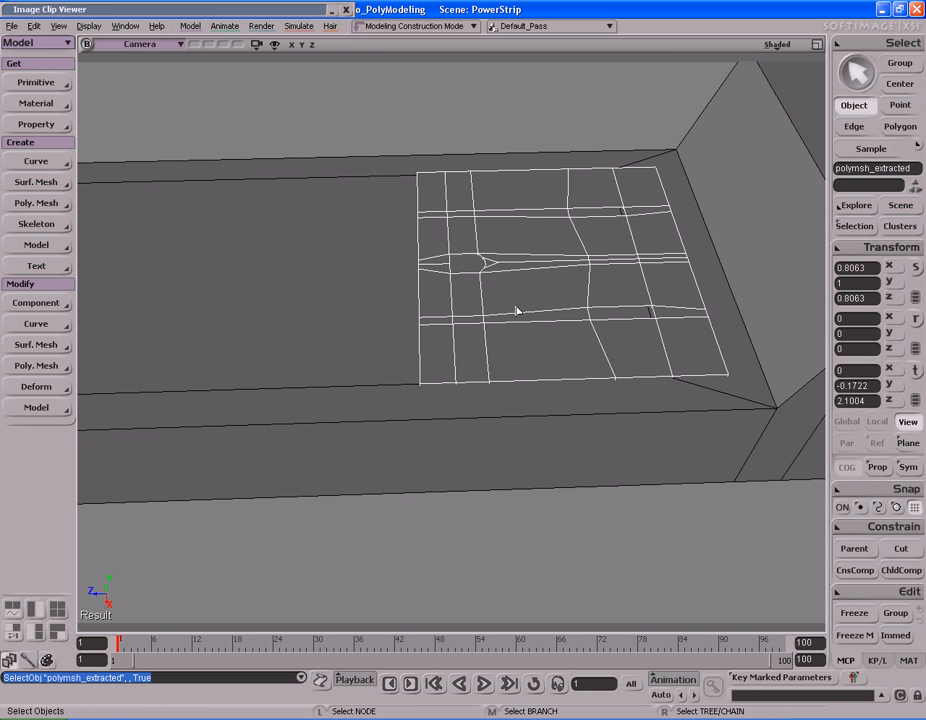
In the top view, duplicate the outlet plate and move the copy along Z to 8.0668, just in front of the original
key(F12)
key(F12)
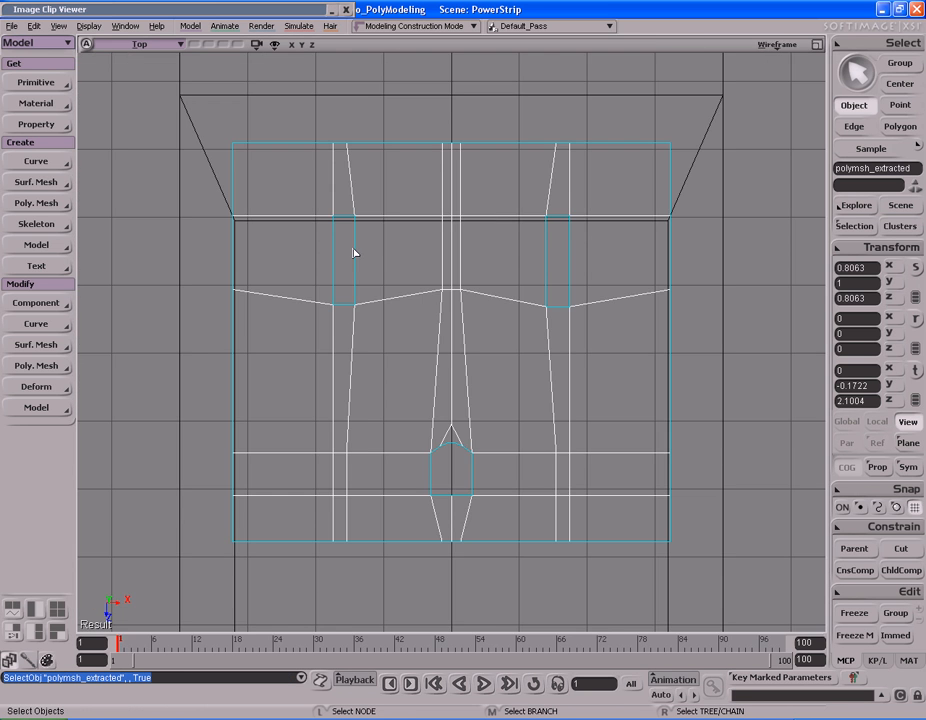
key(s)
middle_drag(491, 326, 624, 341)
drag(624, 341, 582, 285)
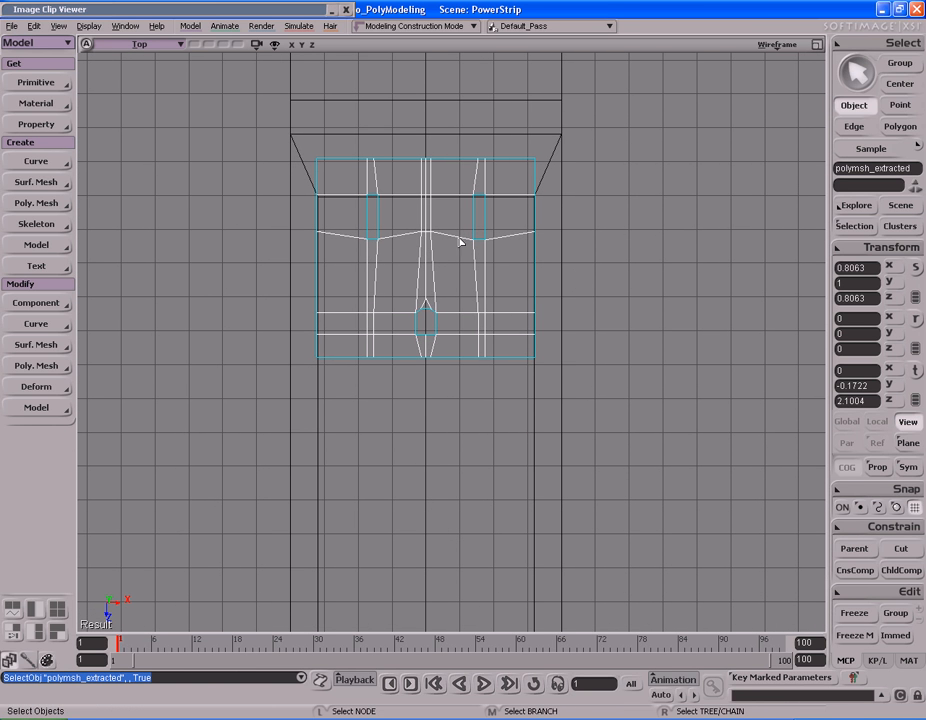
key(ctrl+d)
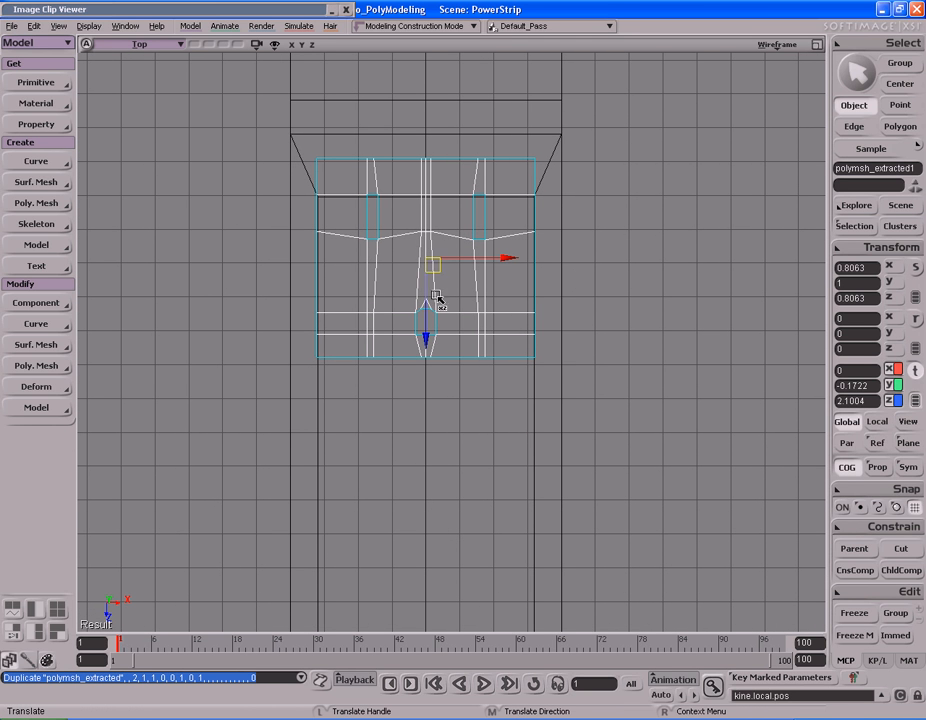
drag(424, 294, 425, 497)
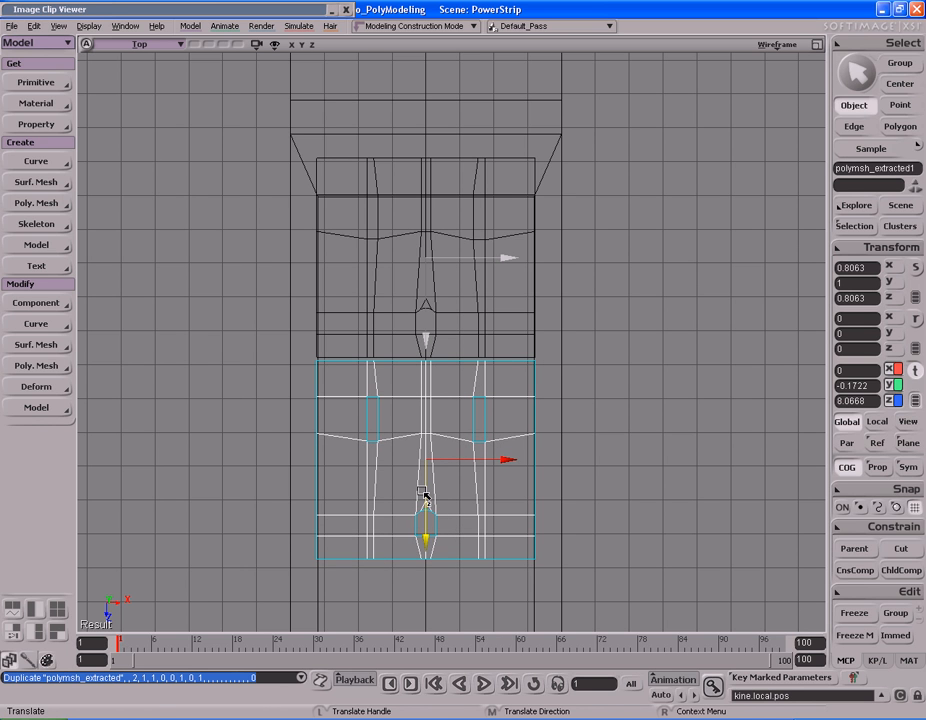
drag(425, 497, 425, 497)
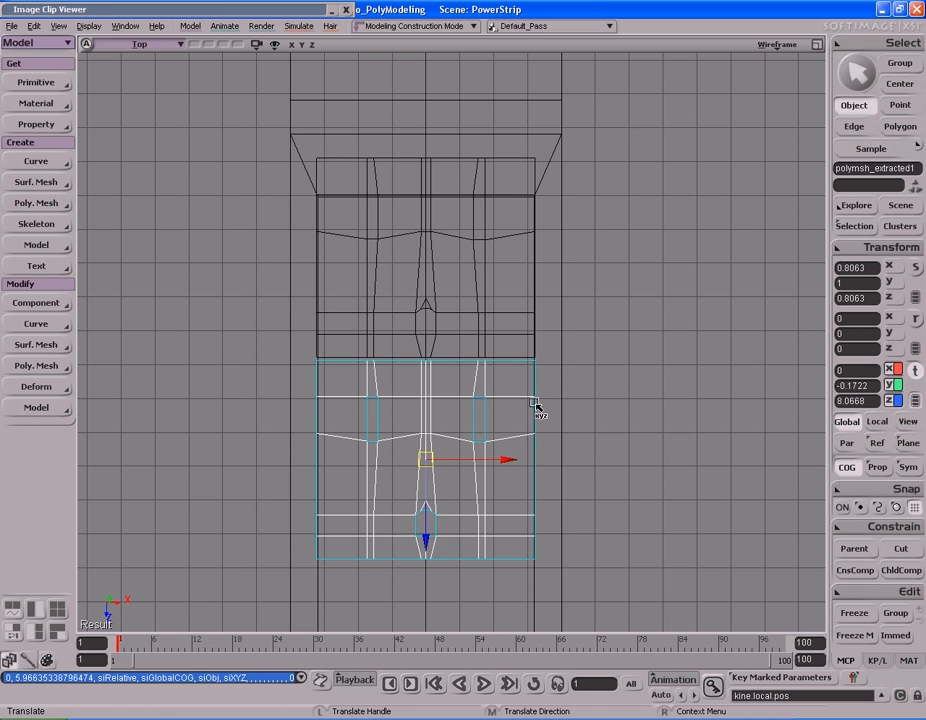
Inspect the seam between the two plates in the camera view and delete the duplicate
key(F12)
key(F12)
key(s)
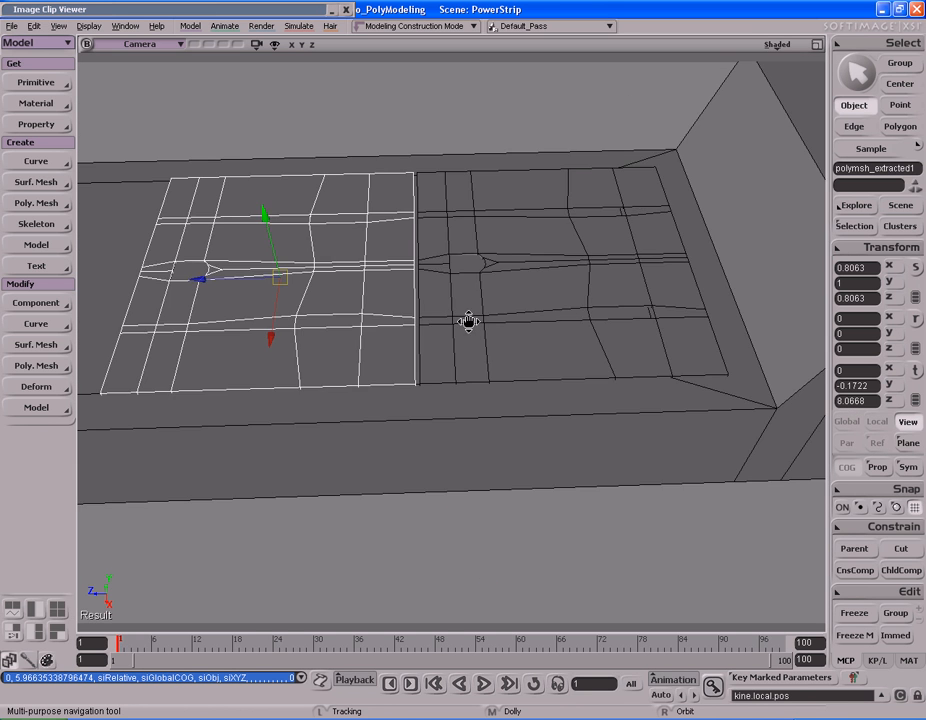
drag(494, 321, 528, 336)
right_drag(528, 340, 560, 302)
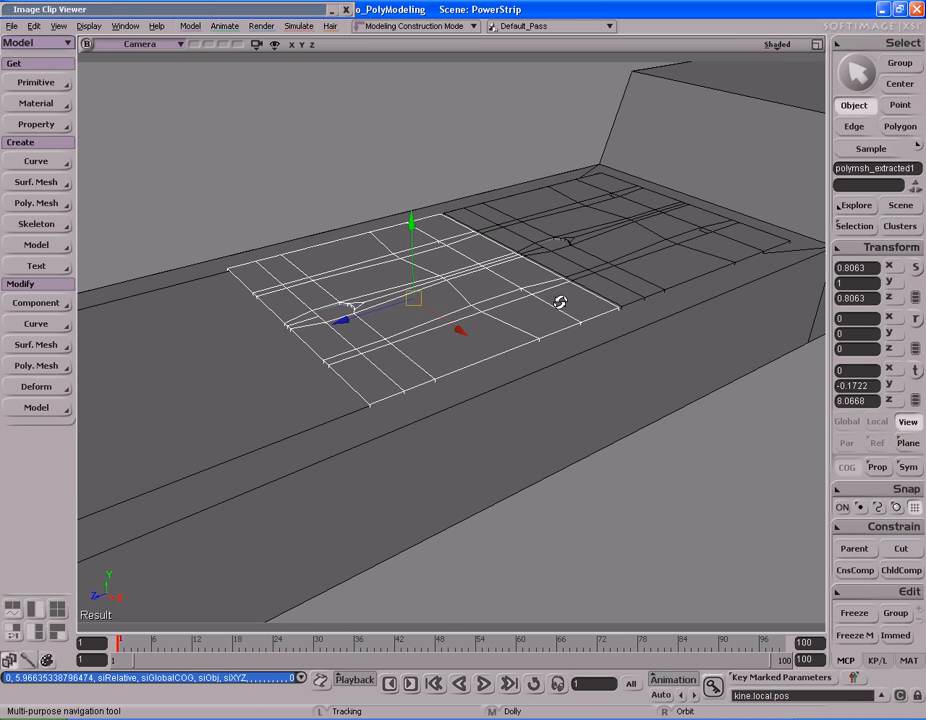
key(v)
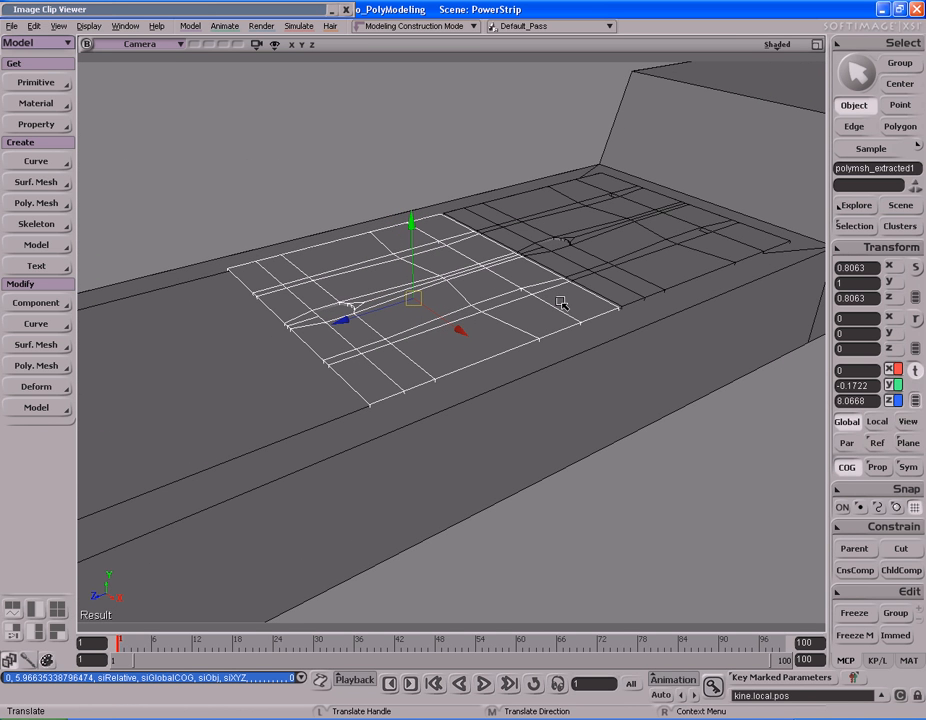
key(s)
middle_drag(581, 298, 556, 298)
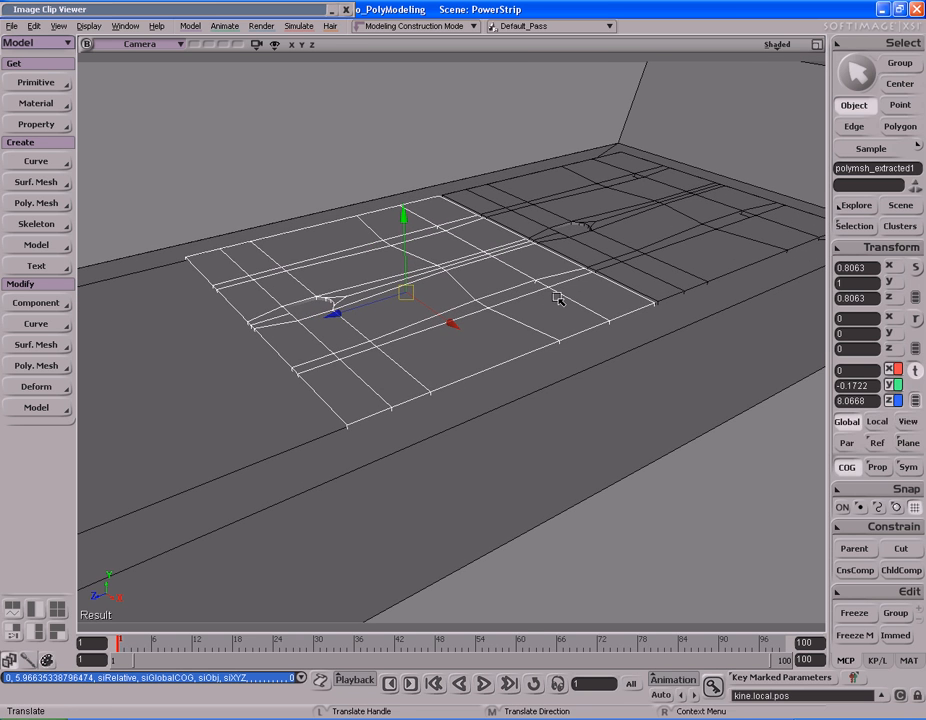
key(Delete)
Select the original outlet plate and freeze its modeling history and all its transforms
key(s)
key(space)
click(634, 271)
key(f)
key(s)
drag(523, 306, 523, 263)
middle_drag(523, 263, 481, 288)
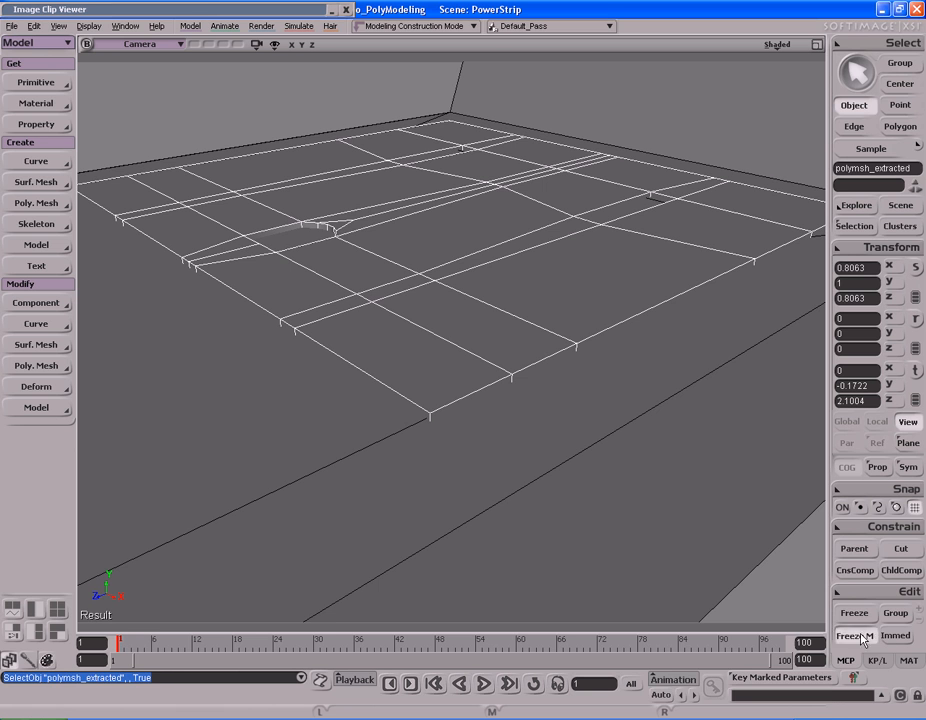
right_click(877, 283)
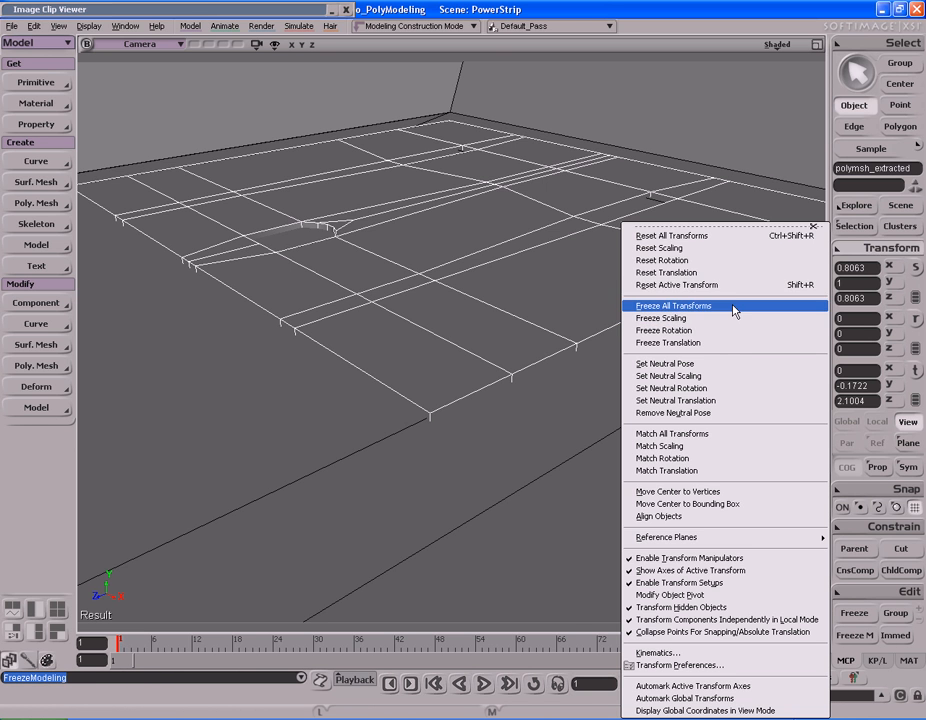
click(695, 304)
key(s)
middle_drag(730, 314, 428, 298)
drag(428, 298, 436, 324)
click(853, 636)
key(s)
middle_drag(682, 418, 591, 401)
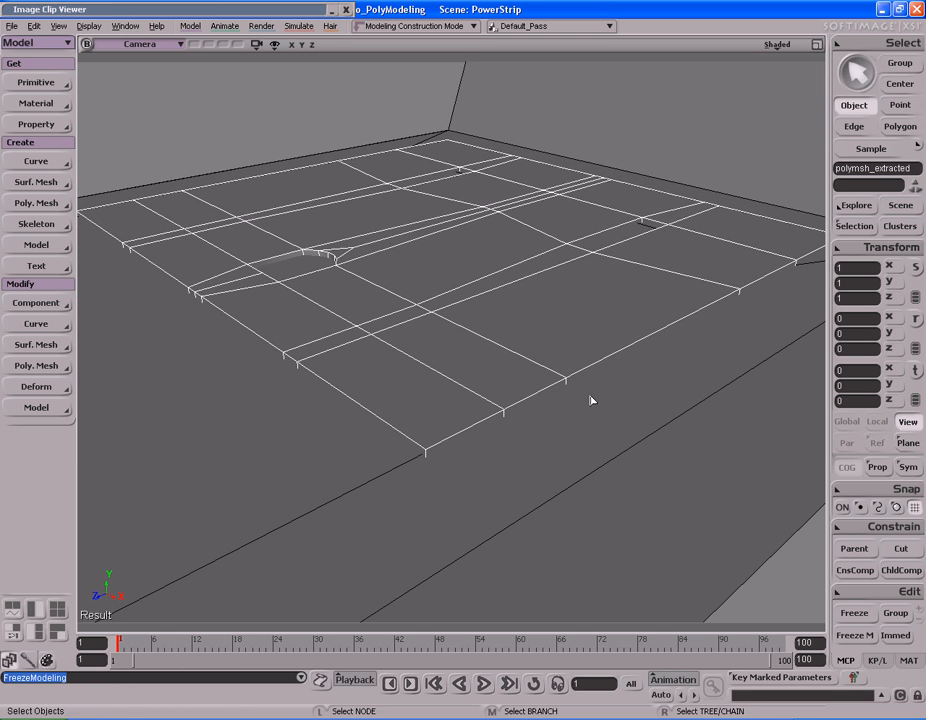
Select the upper border edges along the plate's positive-X side and rear
key(e)
click(481, 425)
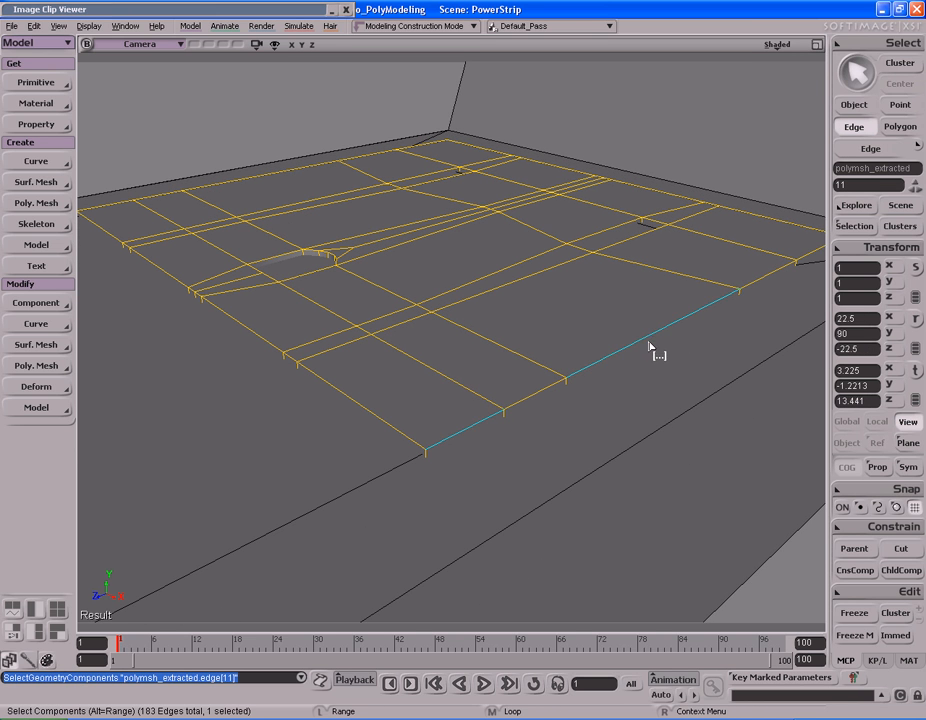
key(s)
right_drag(672, 342, 578, 352)
shift+click(597, 387)
key(s)
right_drag(692, 351, 517, 422)
alt+shift+click(539, 422)
key(s)
Add the upper border edges along the plate's negative-X side and front, and check the closed loop in wireframe display
shift+click(474, 396)
key(s)
right_drag(663, 382, 585, 440)
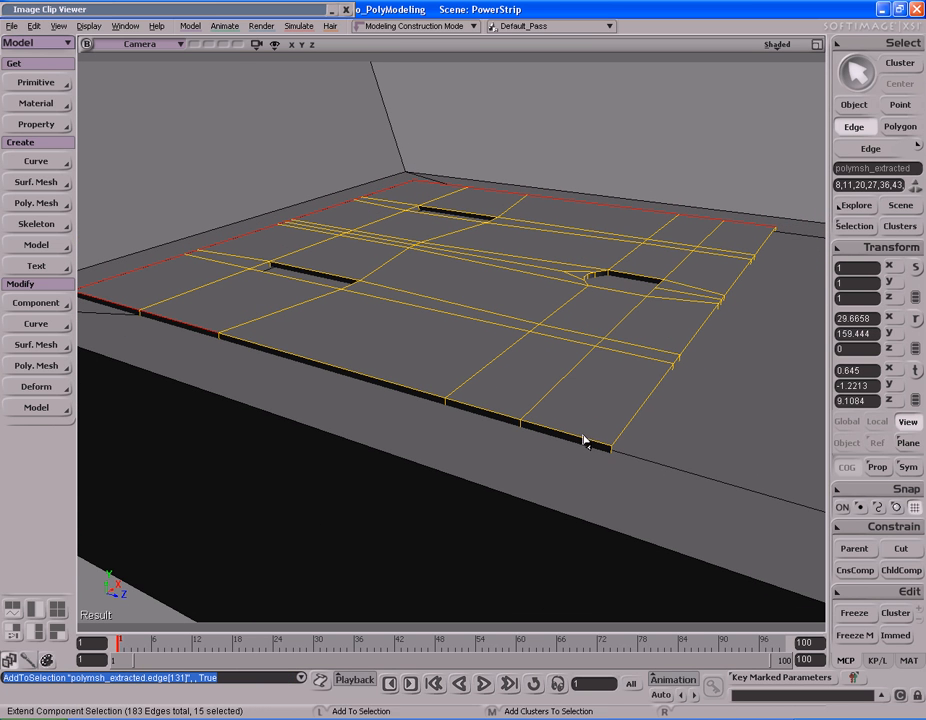
alt+shift+click(654, 407)
key(s)
right_drag(657, 397, 707, 382)
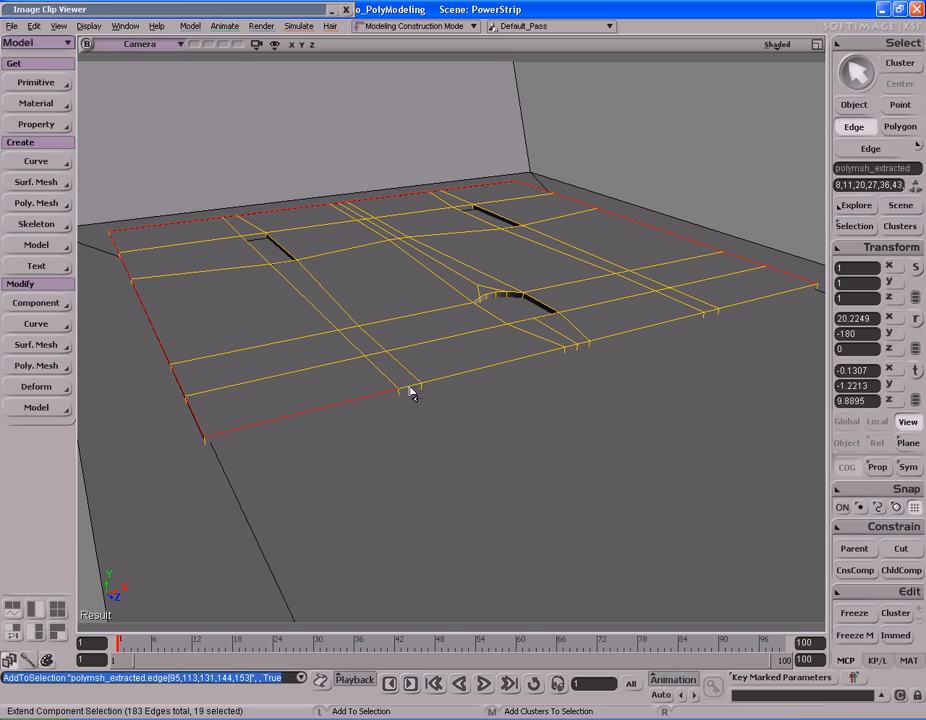
alt+shift+click(648, 339)
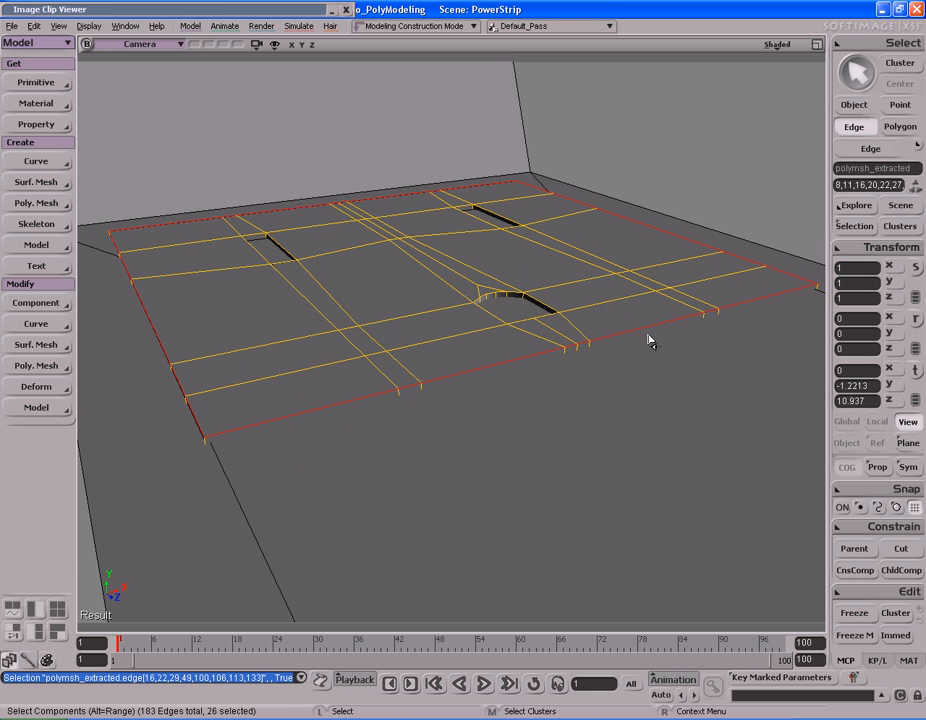
key(s)
mouse_move(643, 337)
right_down()
mouse_move(577, 345)
mouse_move(568, 356)
mouse_move(700, 356)
mouse_move(727, 341)
mouse_move(659, 347)
mouse_move(606, 325)
mouse_move(575, 337)
mouse_move(565, 300)
mouse_move(549, 301)
right_up()
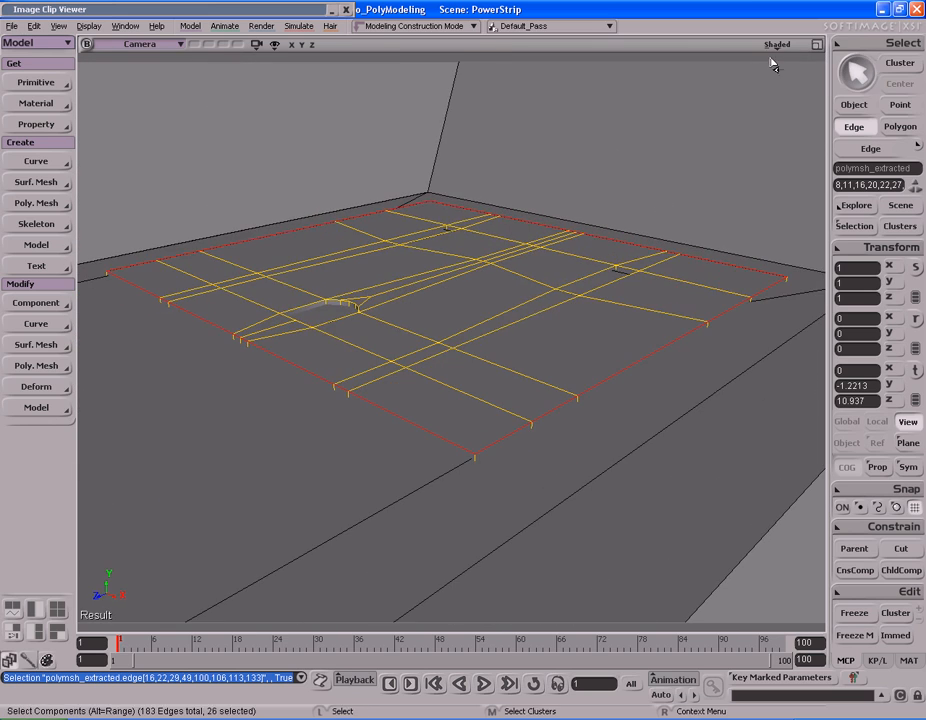
middle_click(775, 46)
mouse_move(635, 325)
right_down()
mouse_move(604, 327)
mouse_move(626, 320)
mouse_move(628, 328)
right_up()
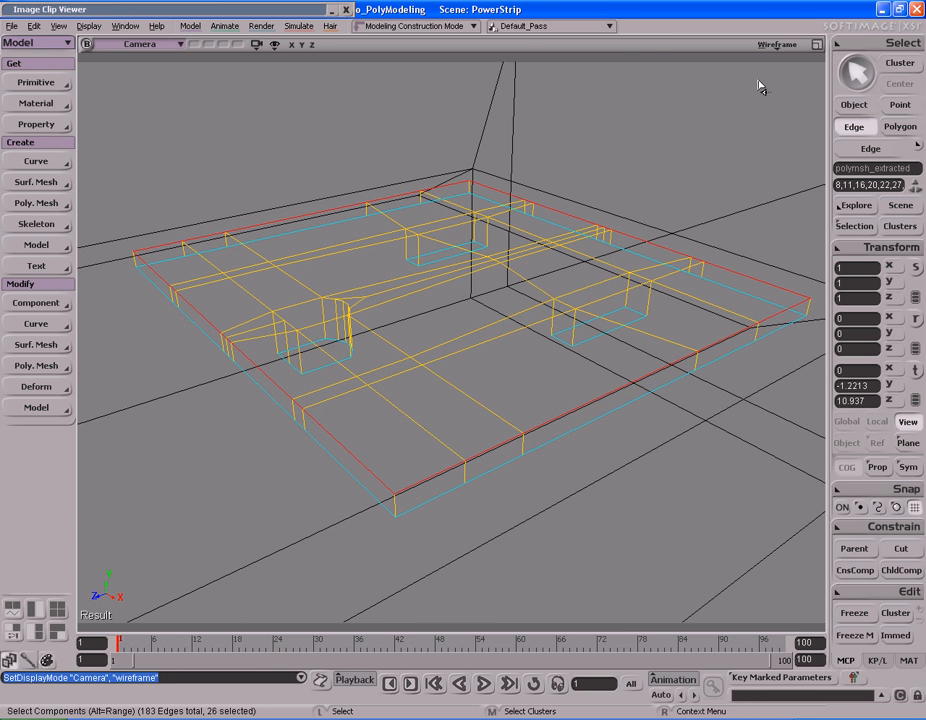
middle_click(777, 46)
Bevel the plate's upper perimeter edges with a distance of 0.516 and add rounding subdivisions
right_click(648, 304)
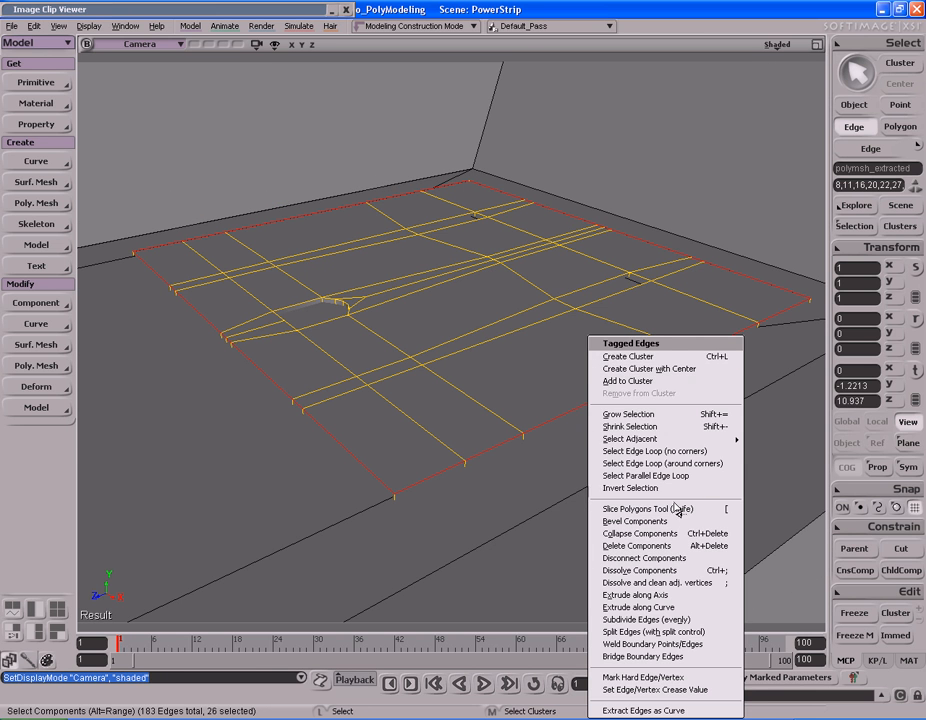
click(620, 519)
right_drag(520, 487, 656, 428)
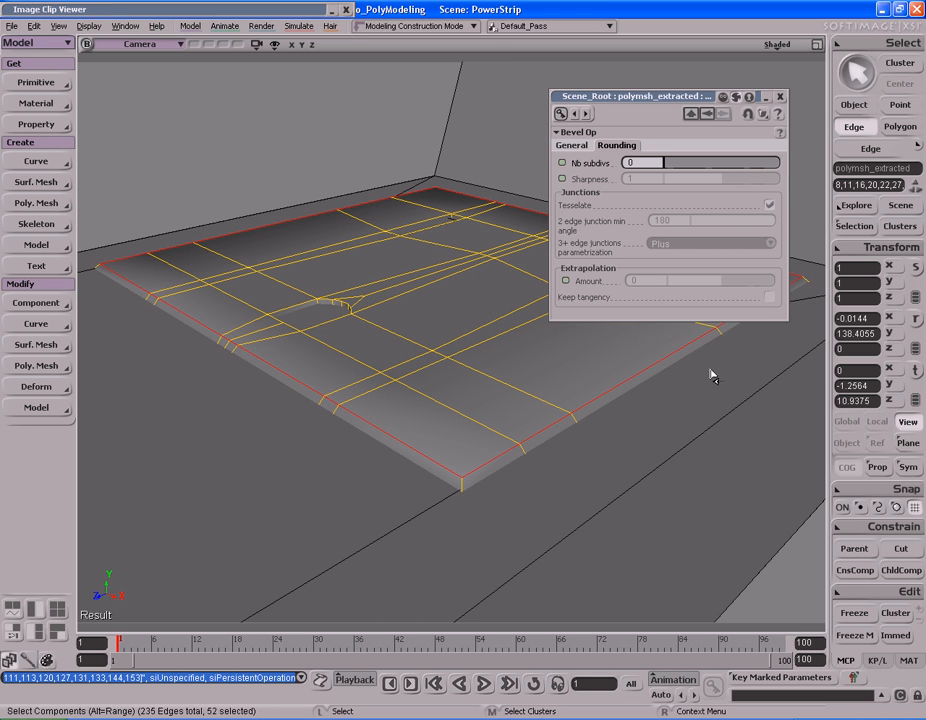
click(574, 146)
mouse_move(692, 167)
mouse_down()
mouse_move(676, 172)
mouse_move(703, 171)
mouse_up()
click(617, 145)
click(573, 146)
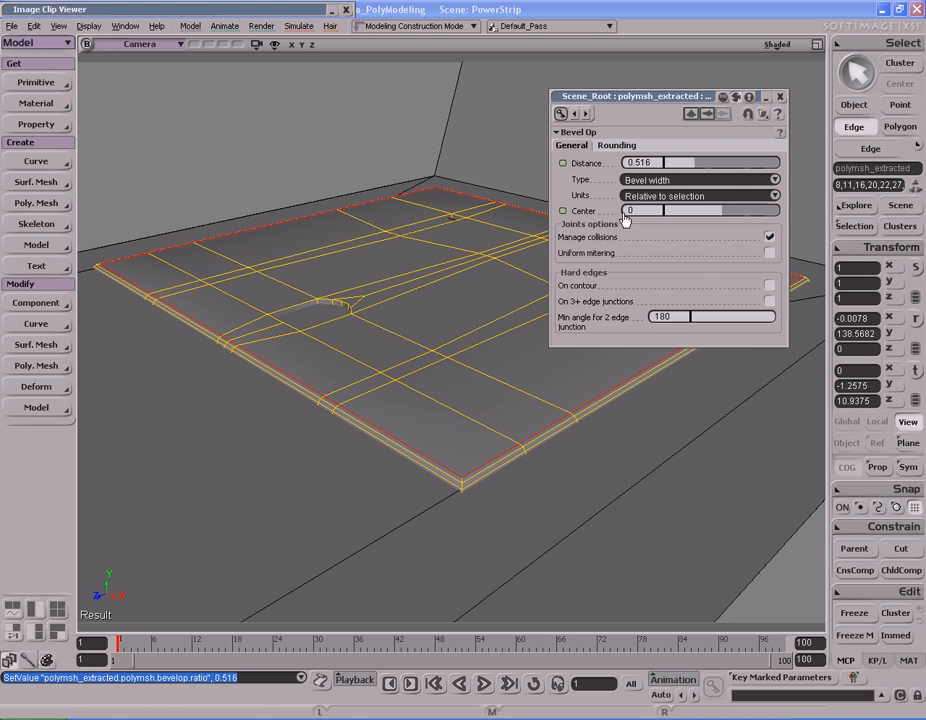
Preview the beveled front corner of the plate in a render region
key(s)
middle_drag(520, 320, 453, 337)
key(q)
mouse_move(348, 323)
mouse_down()
mouse_move(430, 397)
mouse_move(550, 459)
mouse_up()
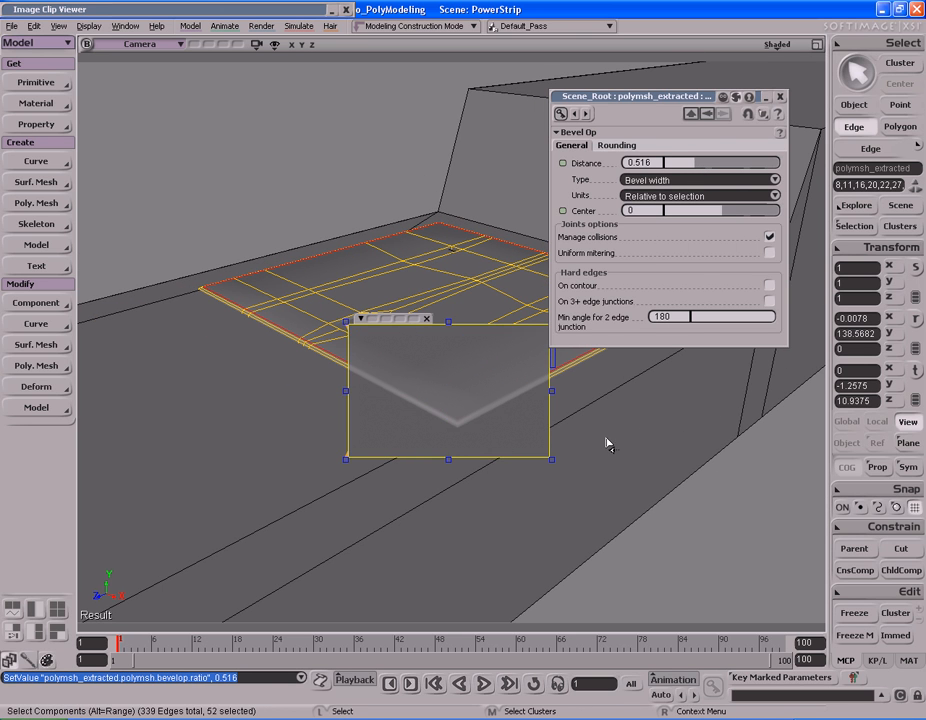
key(q)
Return to object selection, freeze the plate's modeling history, and preview the whole beveled plate in a render region
click(781, 98)
key(s)
right_drag(590, 232, 520, 284)
middle_drag(520, 284, 468, 292)
key(space)
key(s)
drag(496, 352, 548, 327)
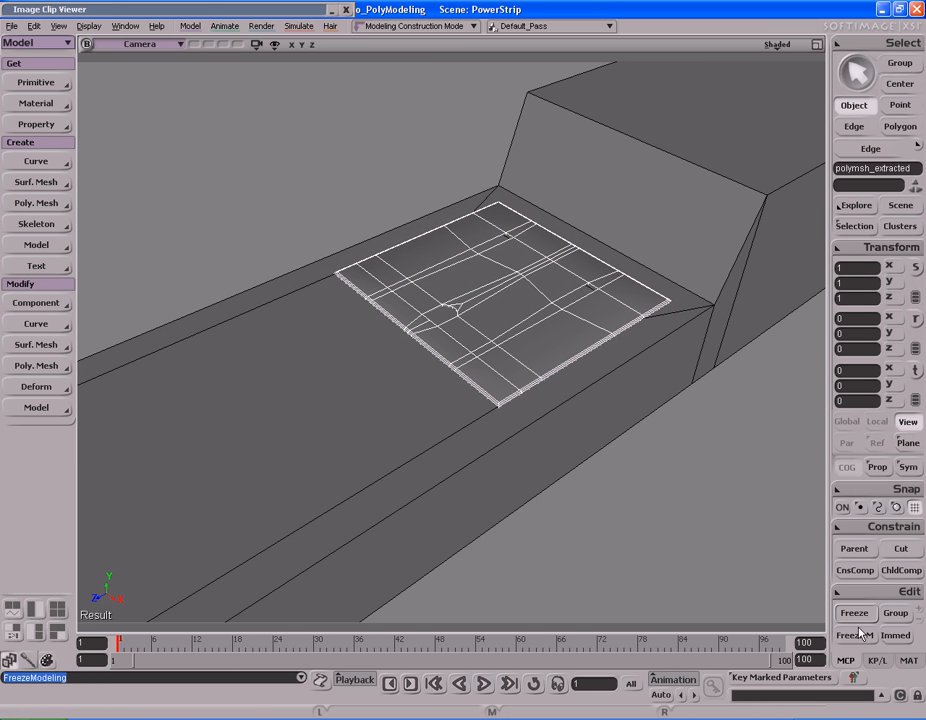
drag(370, 192, 728, 459)
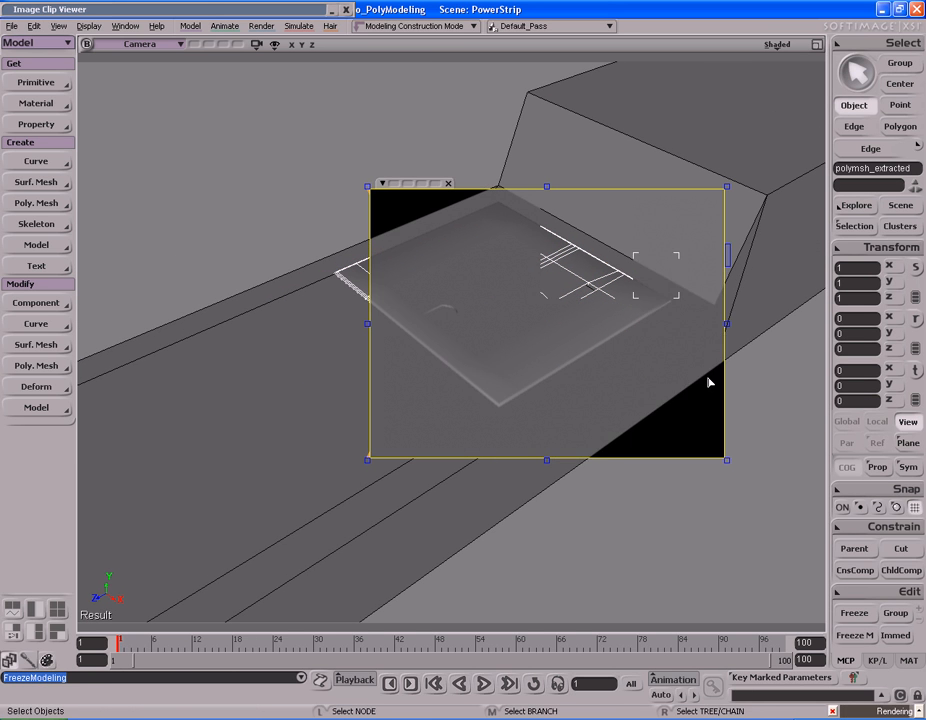
Leave the render preview and examine how the beveled plate sits on the strip body
key(q)
key(s)
mouse_move(768, 342)
right_down()
mouse_move(657, 341)
mouse_move(678, 351)
mouse_move(765, 328)
right_up()
middle_drag(765, 328, 564, 324)
right_drag(564, 324, 521, 330)
middle_drag(432, 328, 480, 331)
key(s)
drag(457, 362, 474, 356)
middle_drag(420, 353, 593, 362)
drag(541, 348, 566, 339)
click(566, 339)
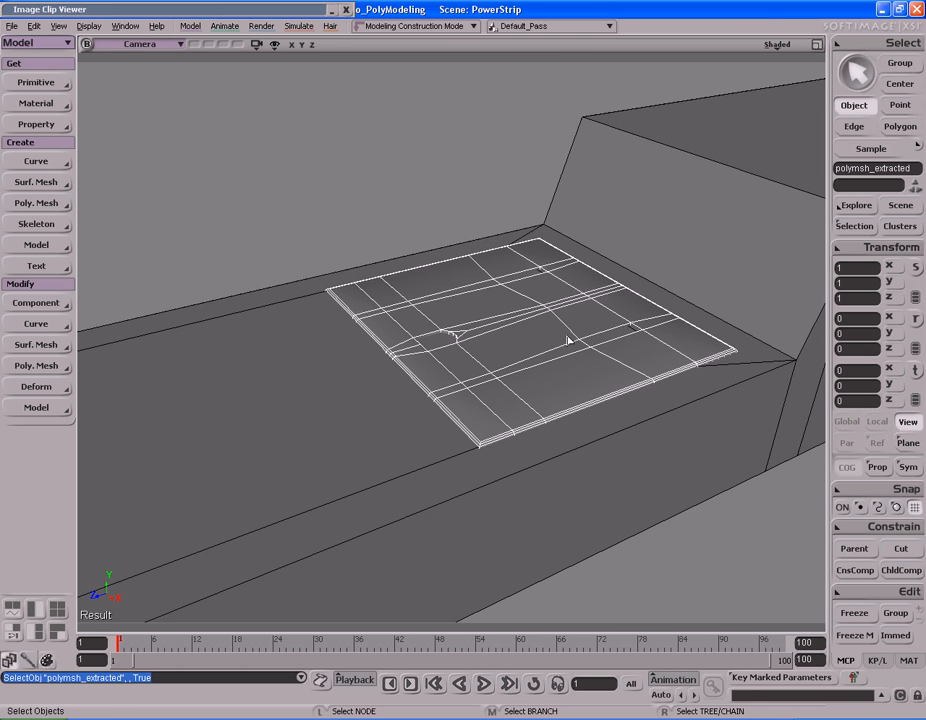
Duplicate the outlet plate in the top view and move the copy along Z to about 5.91, directly beside the original
key(s)
right_drag(566, 340, 586, 355)
key(F12)
key(F12)
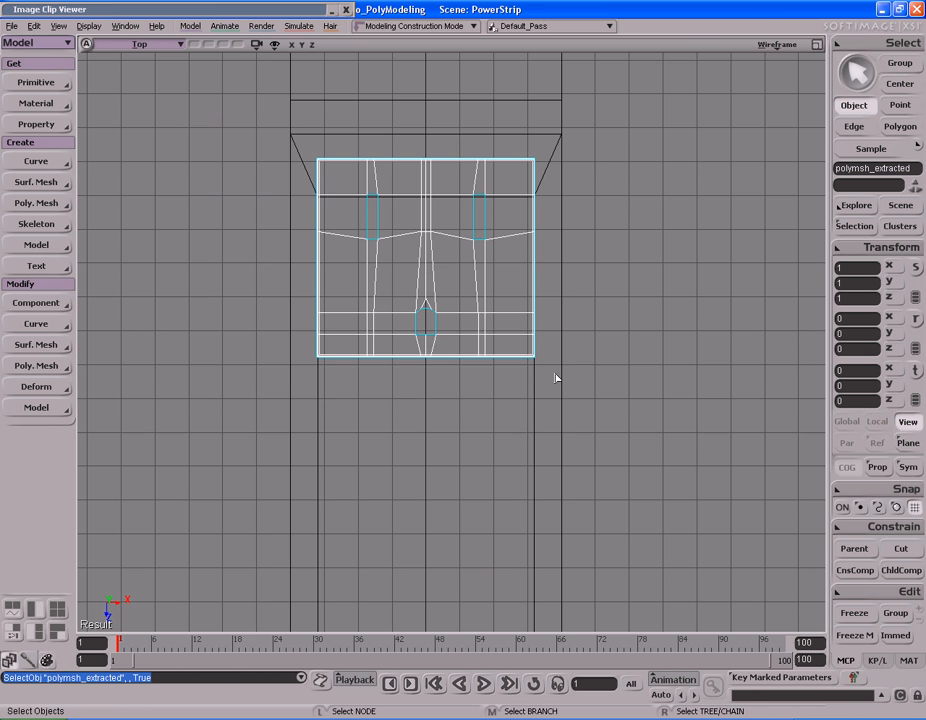
key(s)
drag(677, 415, 661, 400)
middle_drag(661, 400, 607, 389)
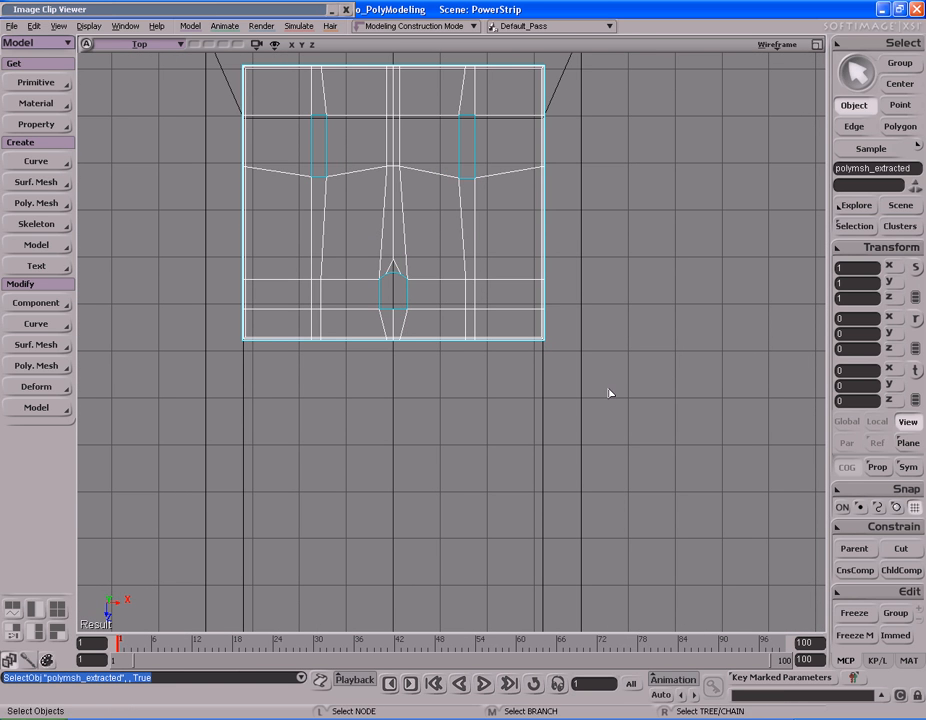
key(ctrl+d)
key(v)
drag(393, 248, 401, 521)
key(s)
middle_drag(293, 497, 267, 428)
drag(526, 474, 512, 372)
Duplicate the second plate and move the new copy along Z to about 11.82, edge to edge with its neighbor
key(v)
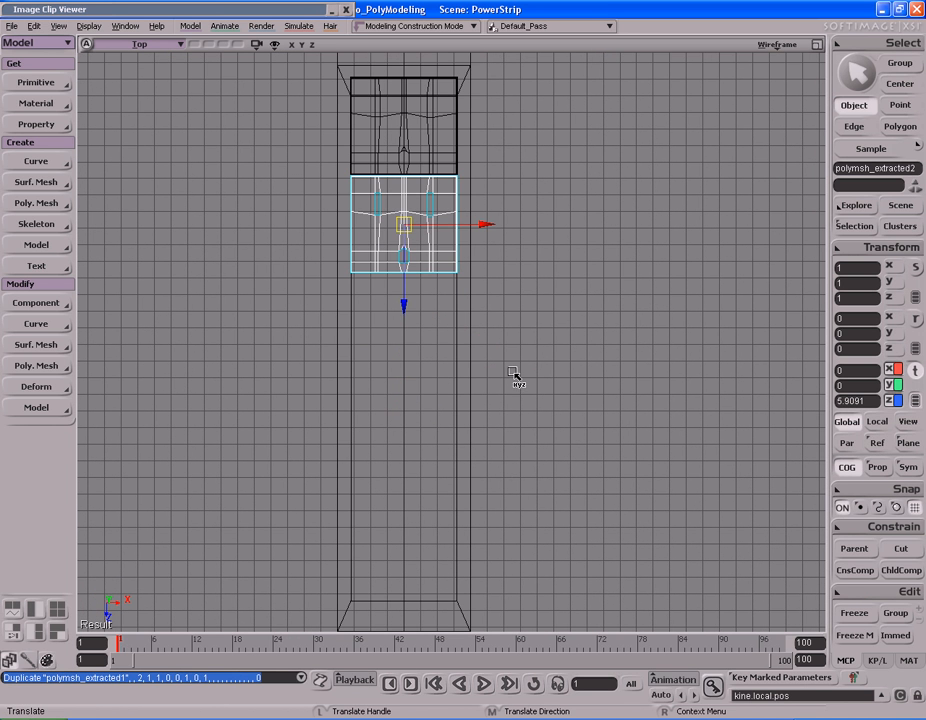
key(s)
drag(515, 299, 520, 369)
middle_drag(520, 369, 397, 333)
drag(397, 333, 492, 371)
drag(438, 322, 447, 566)
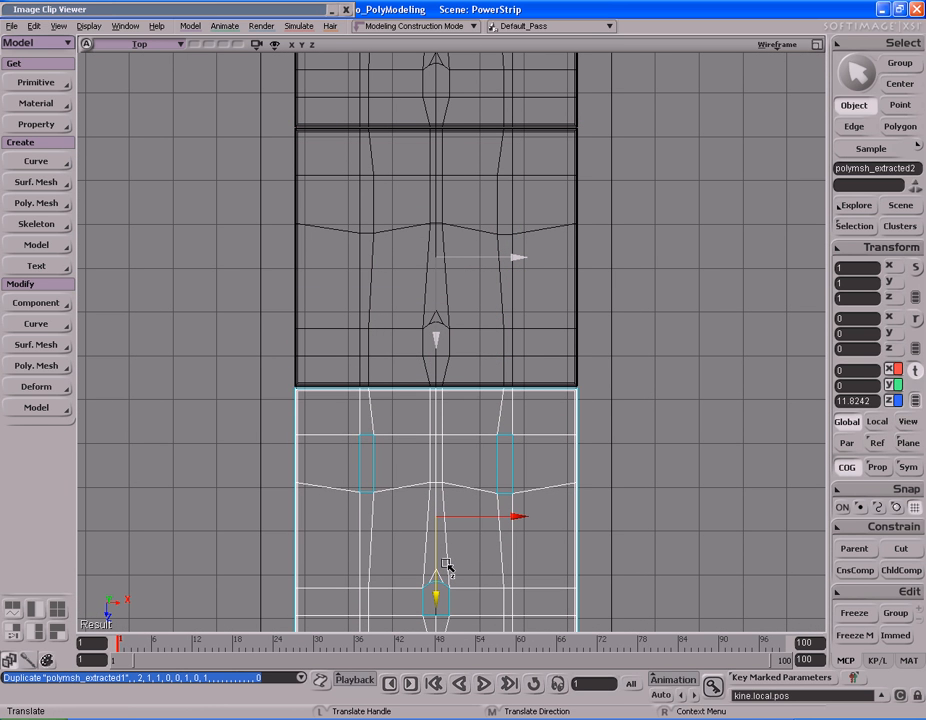
Repeat the offset duplication three more times, placing the sixth plate at about 29.57 along Z
key(ctrl+d)
key(s)
middle_drag(273, 490, 630, 472)
drag(630, 472, 625, 445)
key(v)
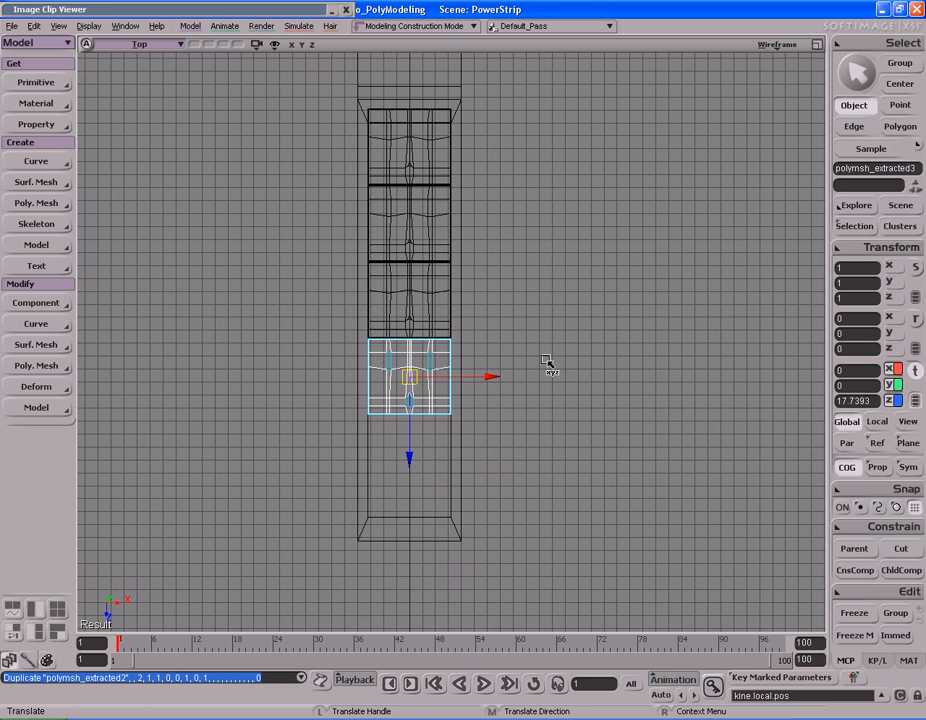
key(ctrl+d)
key(ctrl+d)
key(s)
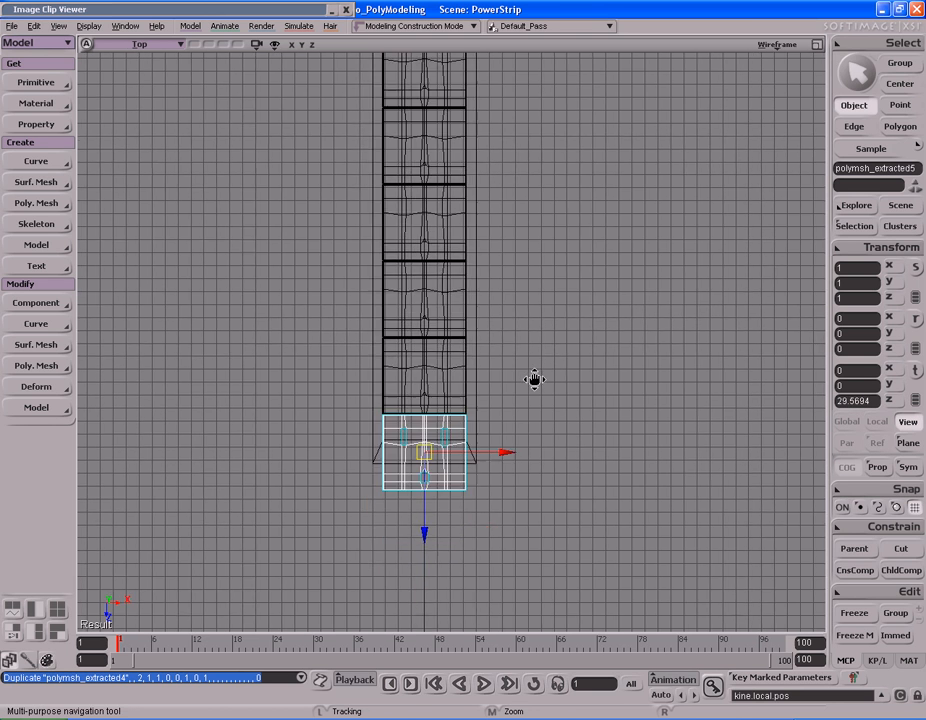
Select the body's points at the positive-Z end and move them about 2.93 along Z, past the last plate
drag(529, 420, 506, 385)
key(space)
click(480, 374)
key(s)
middle_drag(576, 382, 510, 420)
drag(510, 420, 502, 362)
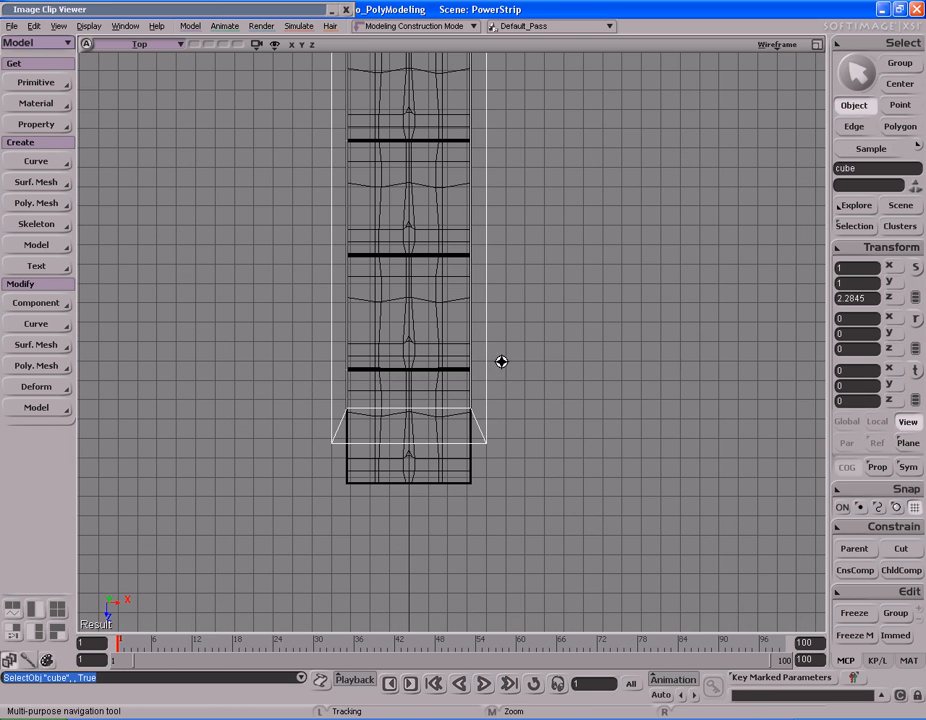
key(t)
drag(287, 365, 590, 537)
key(v)
key(s)
drag(591, 481, 592, 424)
middle_drag(592, 424, 527, 316)
drag(527, 316, 576, 384)
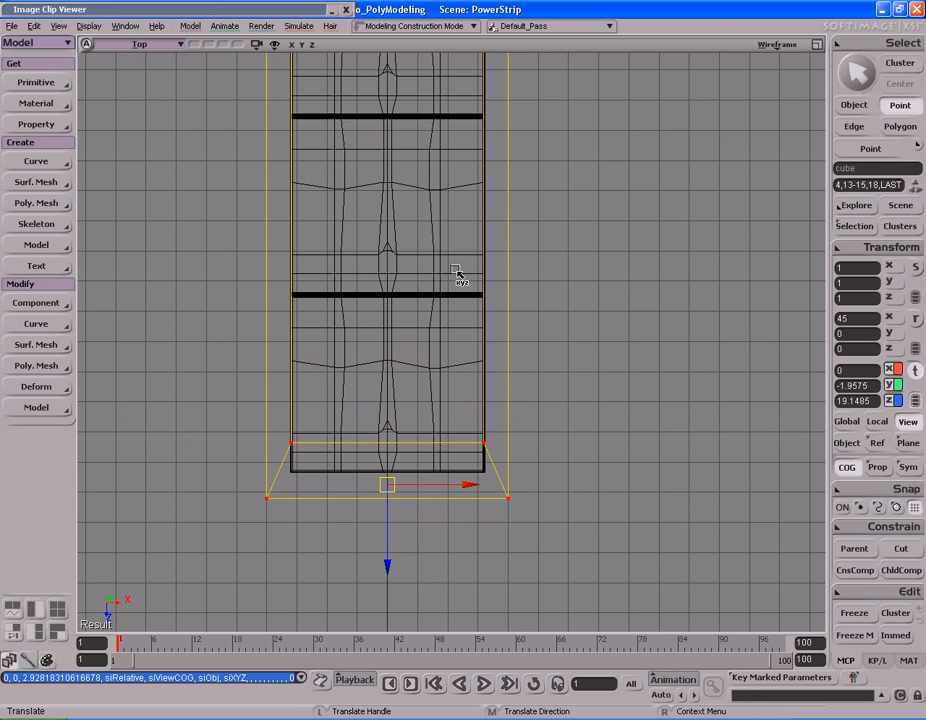
Compare the strip with the reference photo and check the plates' alignment at both ends of the body
double_click(289, 16)
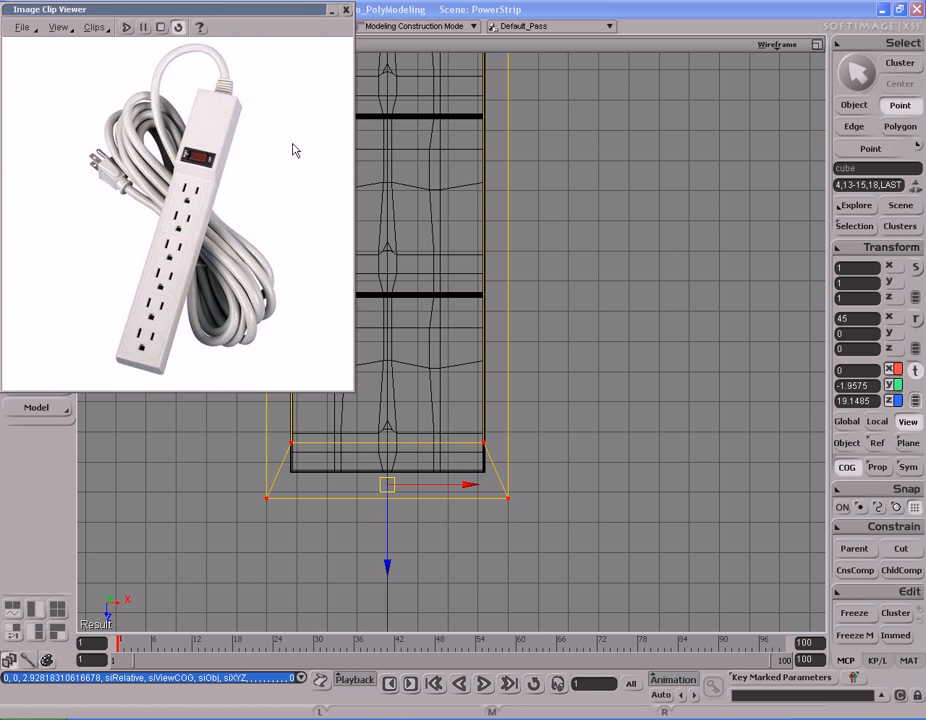
double_click(295, 12)
drag(392, 540, 389, 537)
key(s)
drag(614, 442, 612, 535)
middle_drag(612, 535, 544, 442)
drag(534, 260, 529, 552)
drag(524, 336, 521, 449)
middle_drag(596, 410, 438, 425)
mouse_move(442, 384)
mouse_down()
mouse_move(464, 412)
mouse_move(455, 389)
mouse_up()
Select the body's long top polygon beneath the plates and narrow it along X to about 0.83
key(u)
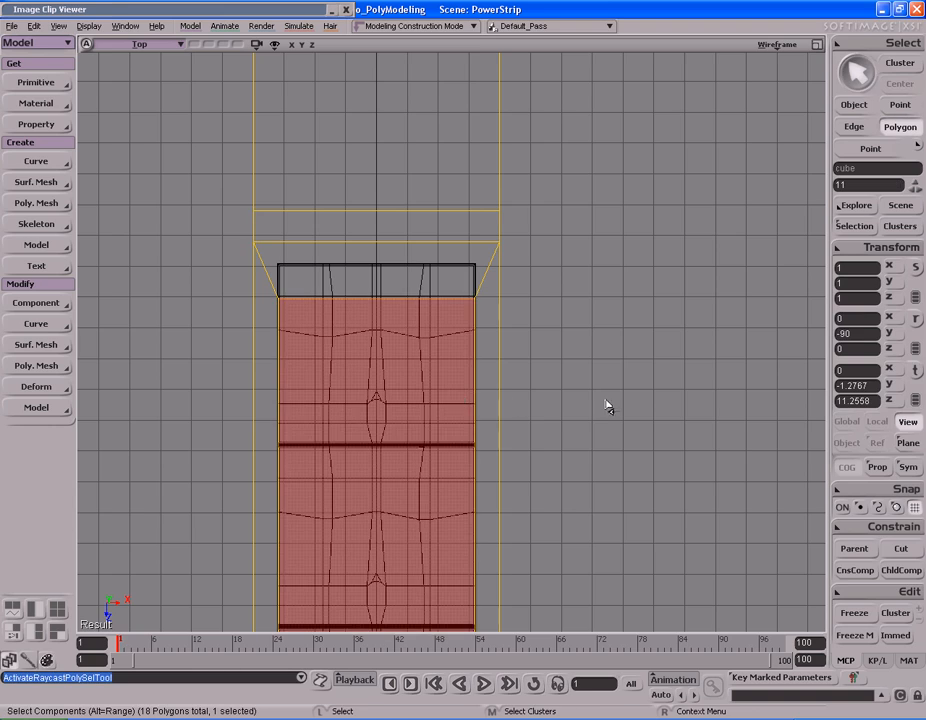
click(403, 430)
key(s)
middle_drag(296, 453, 394, 473)
drag(436, 588, 439, 321)
middle_drag(452, 345, 291, 362)
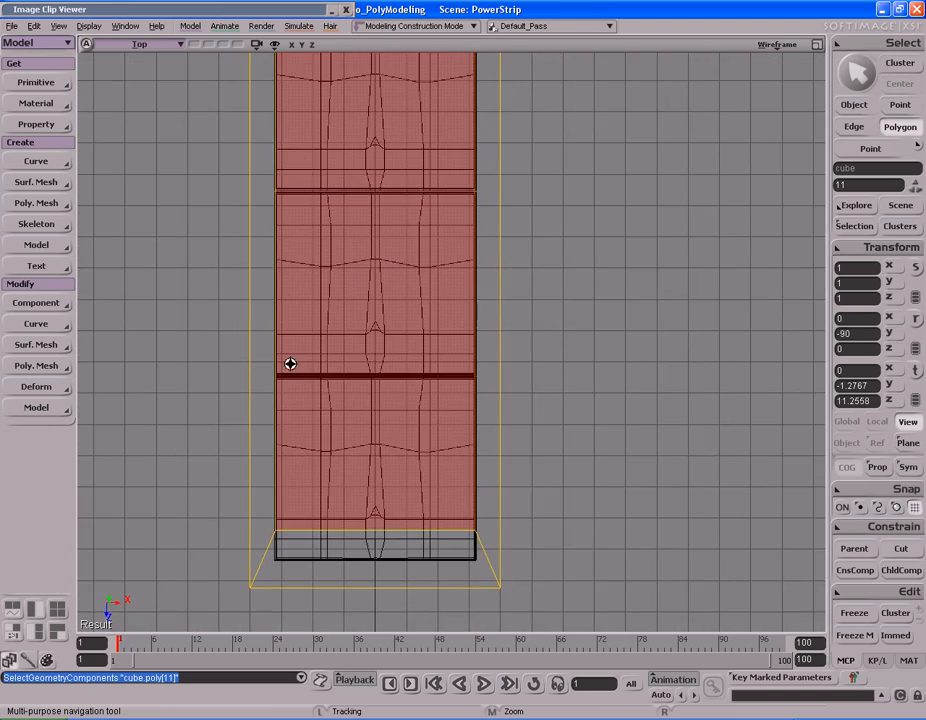
drag(385, 392, 390, 420)
key(c)
key(x)
key(s)
drag(499, 127, 490, 320)
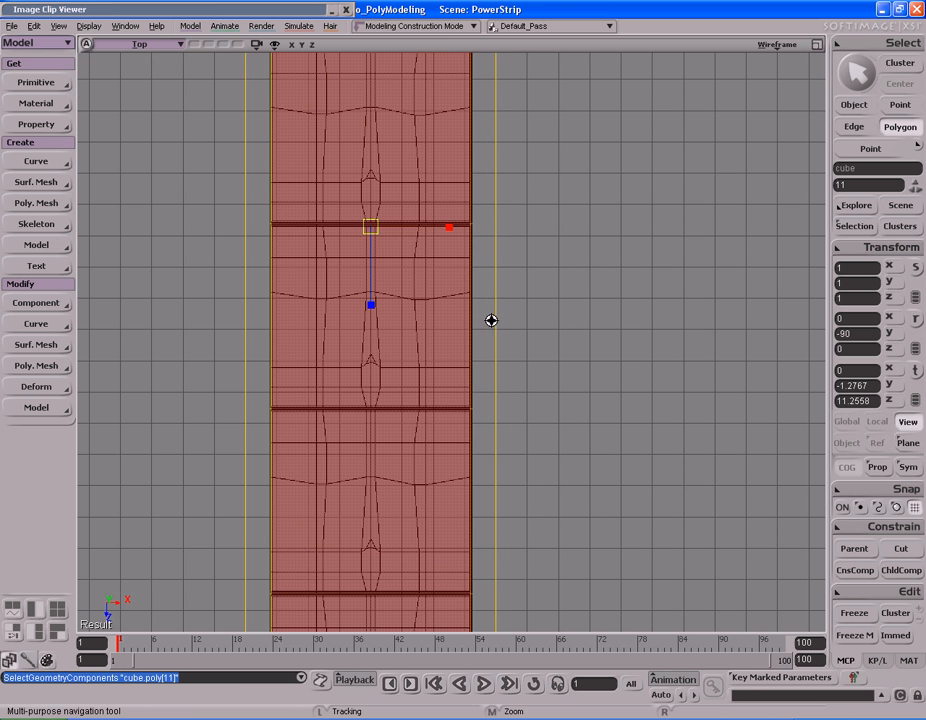
drag(448, 229, 436, 231)
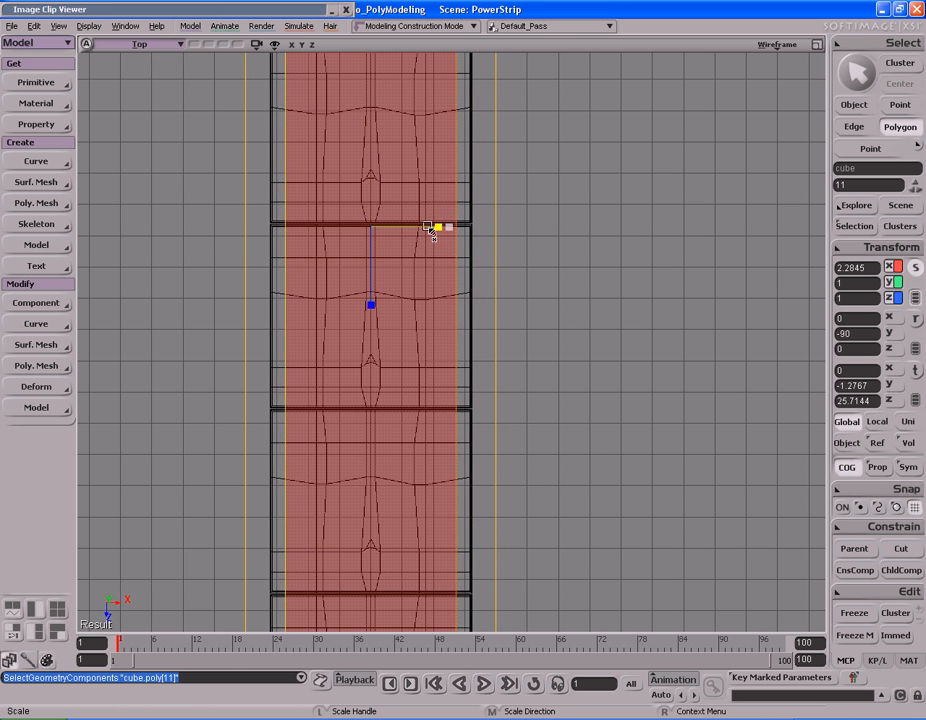
Stretch the selected top polygon along Z by a factor of about 1.03 toward the plates' outer ends
key(s)
drag(430, 424, 440, 255)
key(x)
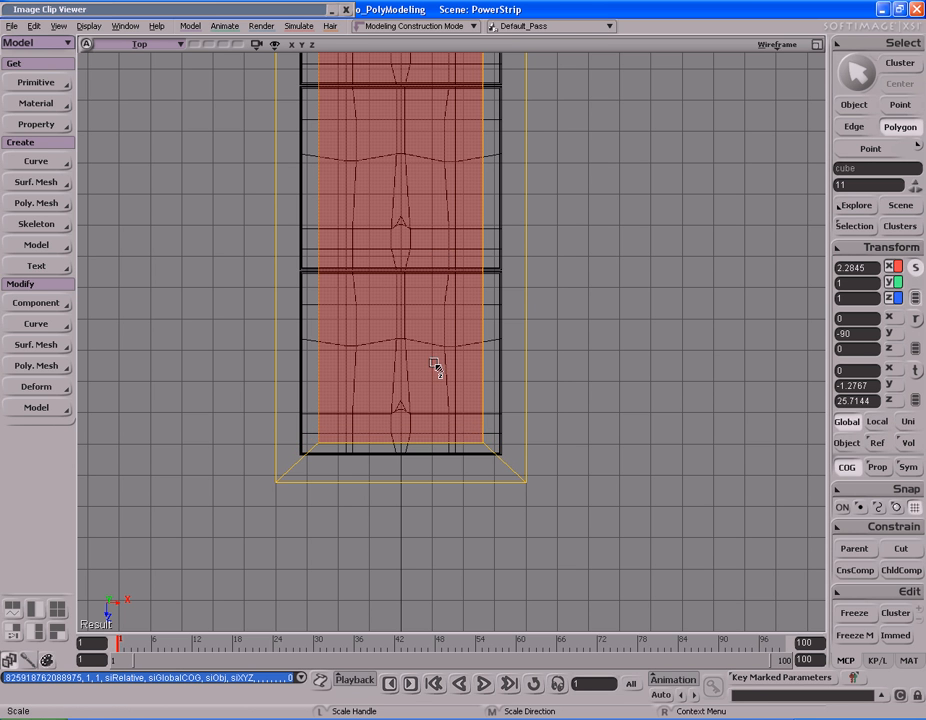
key(s)
middle_drag(434, 362, 508, 298)
drag(508, 298, 467, 590)
drag(501, 329, 509, 395)
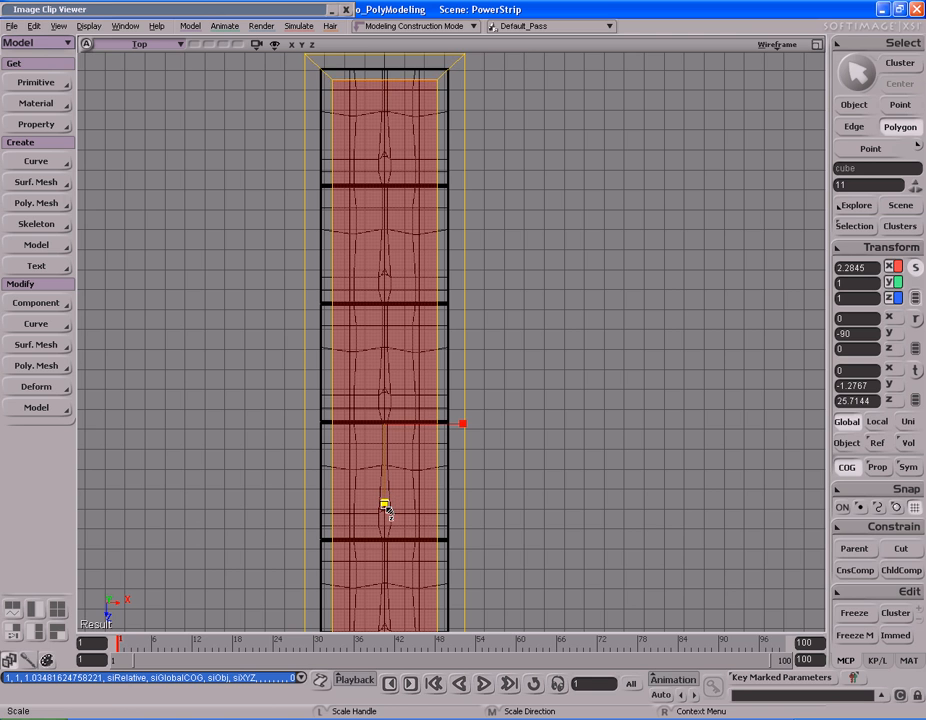
key(s)
drag(432, 527, 418, 362)
scroll(428, 279, up, 5)
Extrude the body's top polygon by duplicating it and lower it along Y to about -2.67 beneath the plates
key(F12)
key(F12)
key(s)
right_drag(523, 306, 589, 246)
key(x)
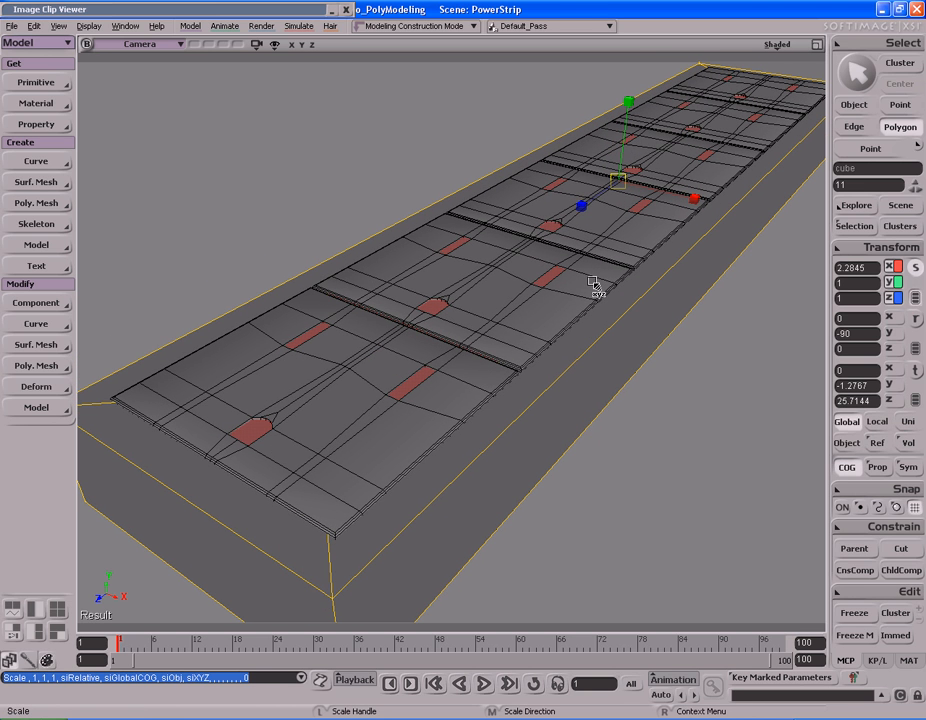
key(ctrl+d)
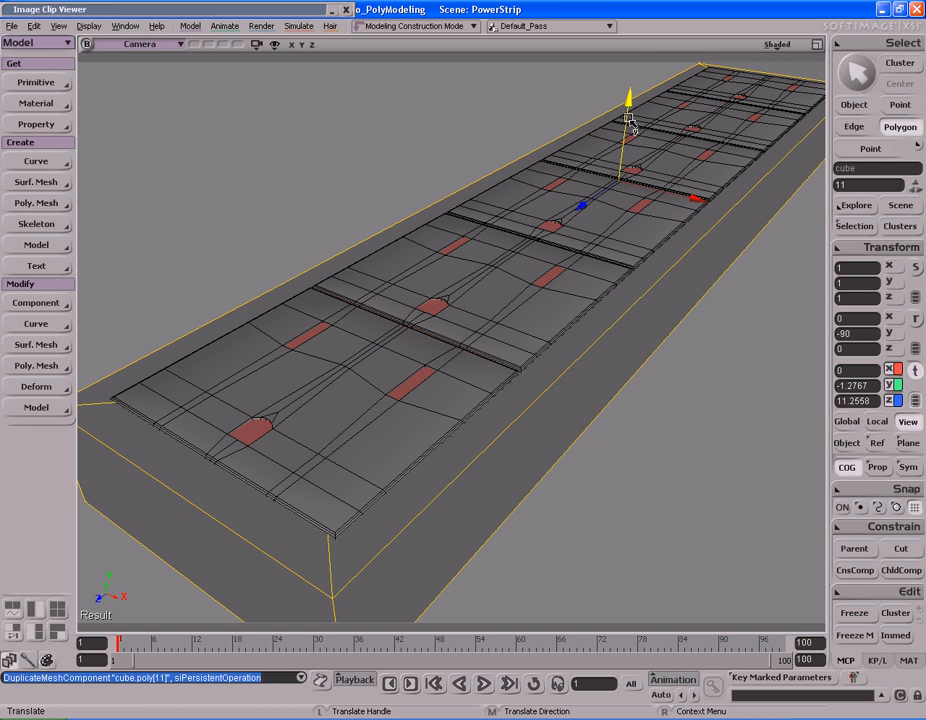
right_drag(629, 147, 600, 162)
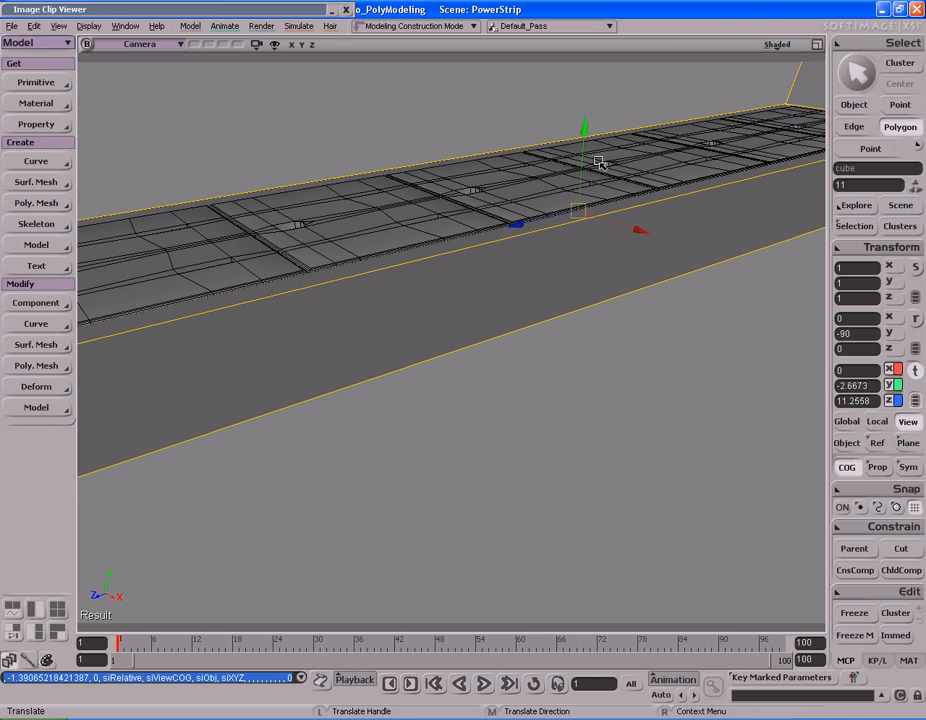
Lower the recessed polygon to about -2.74 in Y using wireframe display, and return to shaded object selection
middle_click(783, 47)
key(s)
mouse_move(606, 212)
right_down()
mouse_move(651, 227)
mouse_move(643, 207)
mouse_move(579, 228)
mouse_move(570, 214)
mouse_move(531, 213)
mouse_move(601, 231)
mouse_move(610, 273)
right_up()
key(v)
drag(581, 174, 583, 178)
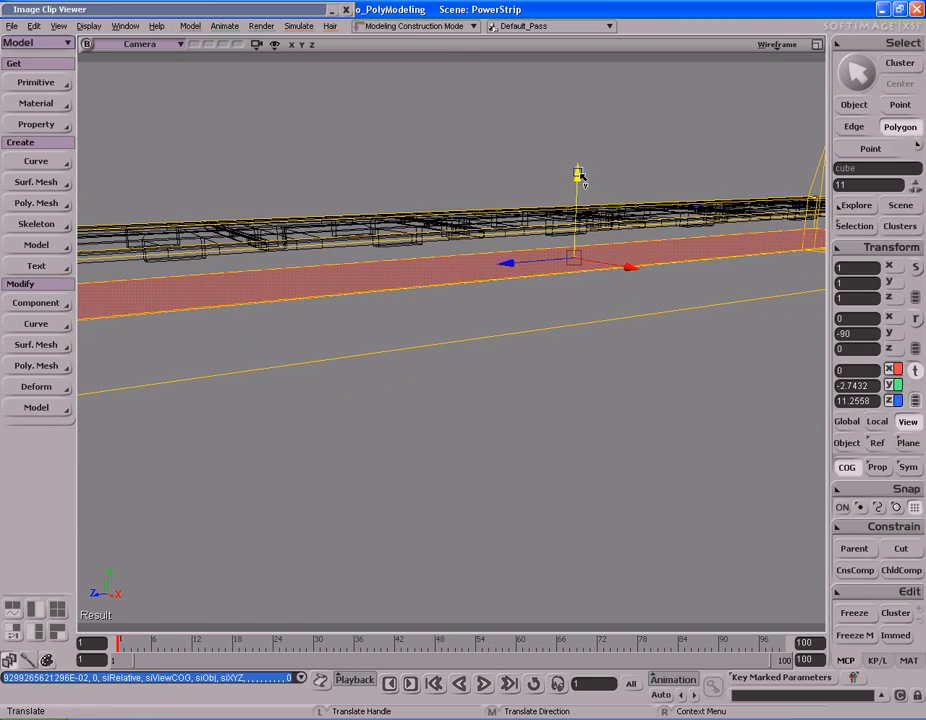
key(space)
key(s)
right_drag(562, 186, 726, 146)
middle_click(778, 48)
Select the last plate at the positive-Z end and preview its slots and ground hole in a render region
key(s)
drag(656, 232, 666, 189)
mouse_move(666, 189)
right_down()
mouse_move(667, 200)
mouse_move(641, 193)
right_up()
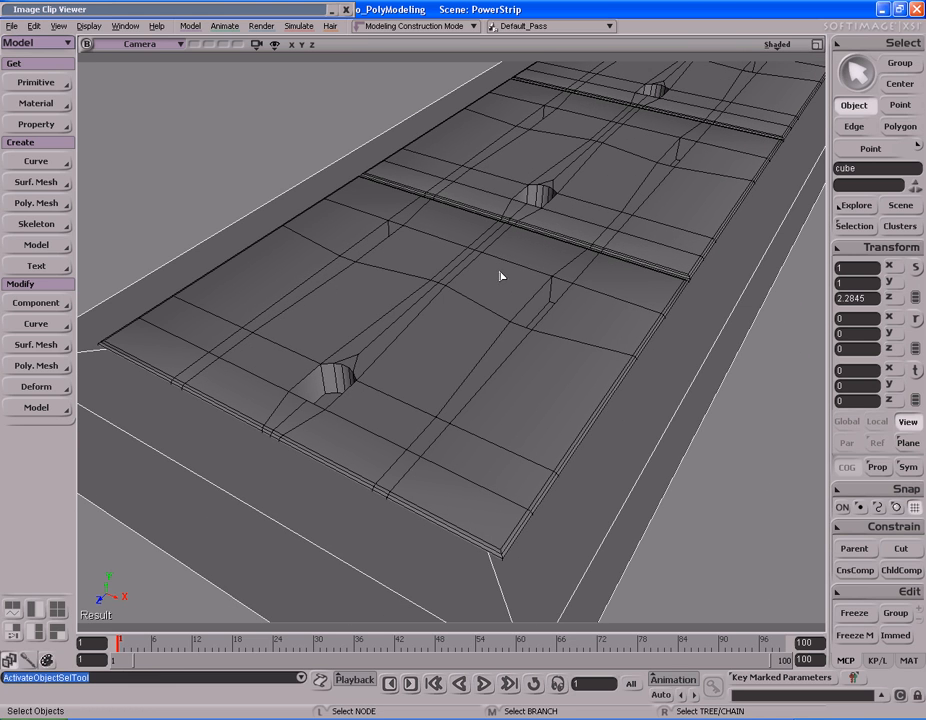
click(471, 316)
key(s)
middle_drag(469, 312, 486, 308)
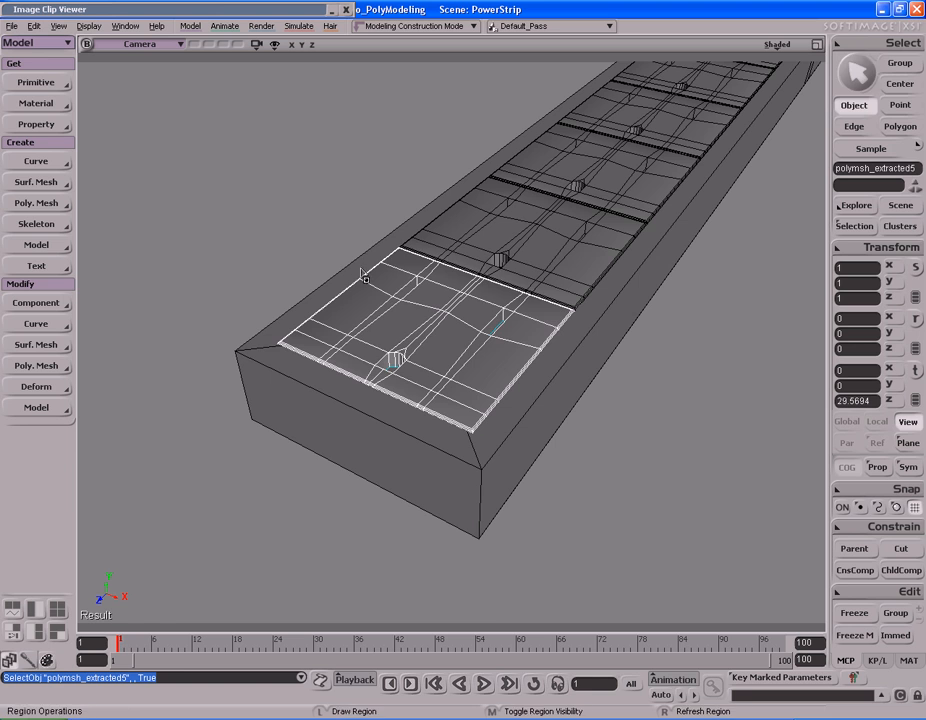
key(q)
drag(354, 263, 555, 394)
key(q)
middle_click(614, 269)
key(s)
middle_drag(587, 314, 456, 299)
right_drag(456, 299, 464, 305)
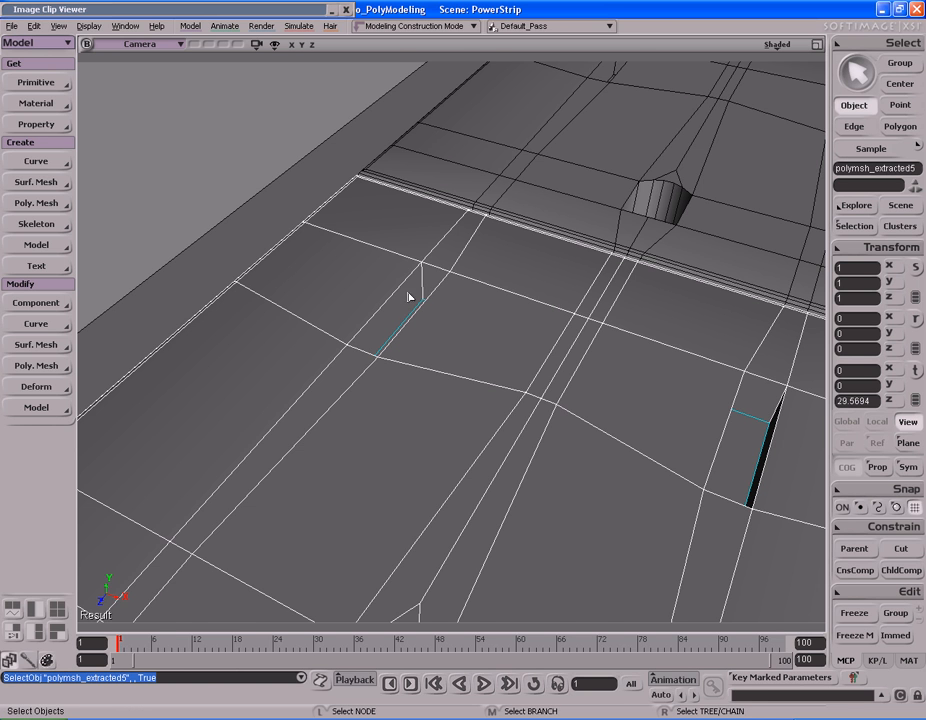
right_drag(469, 293, 473, 292)
key(e)
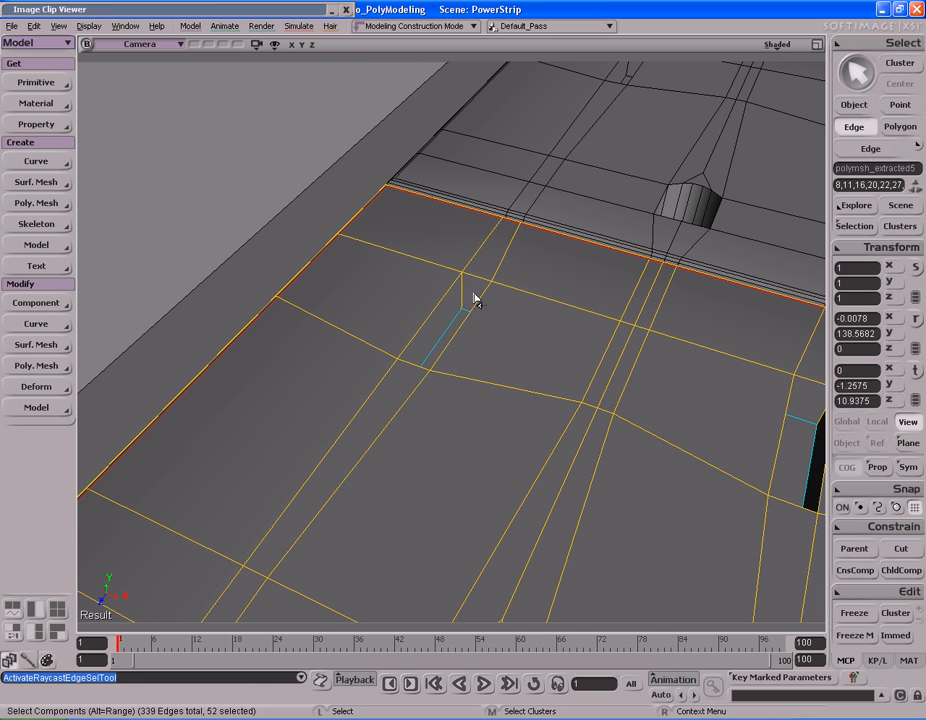
click(447, 302)
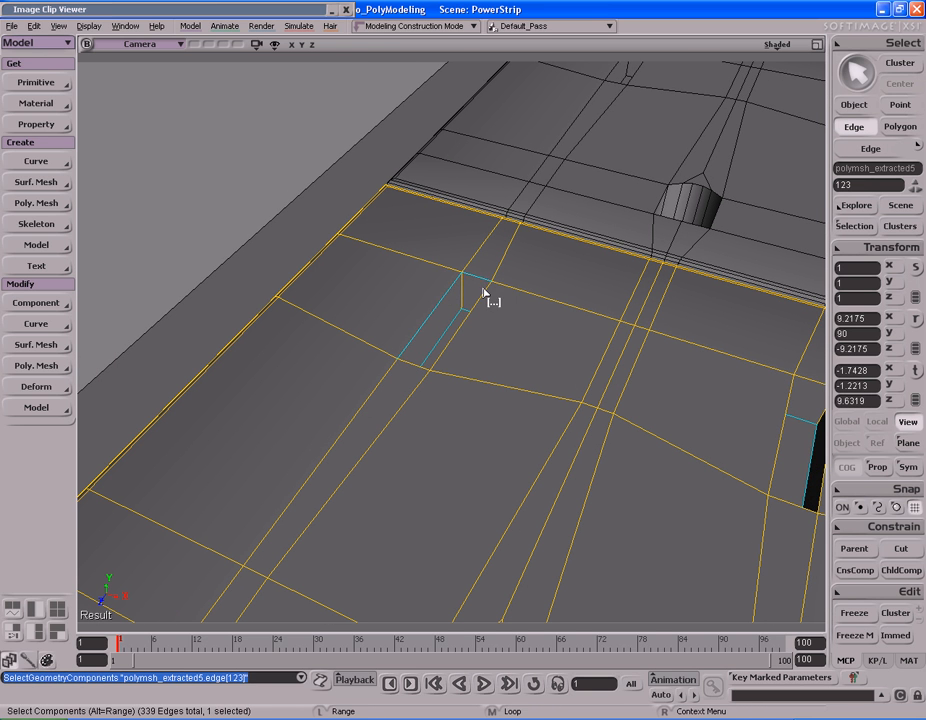
key(s)
right_drag(484, 289, 244, 252)
key(f)
key(s)
middle_drag(244, 252, 682, 270)
middle_drag(351, 244, 610, 250)
drag(610, 250, 480, 310)
right_drag(480, 310, 525, 256)
key(space)
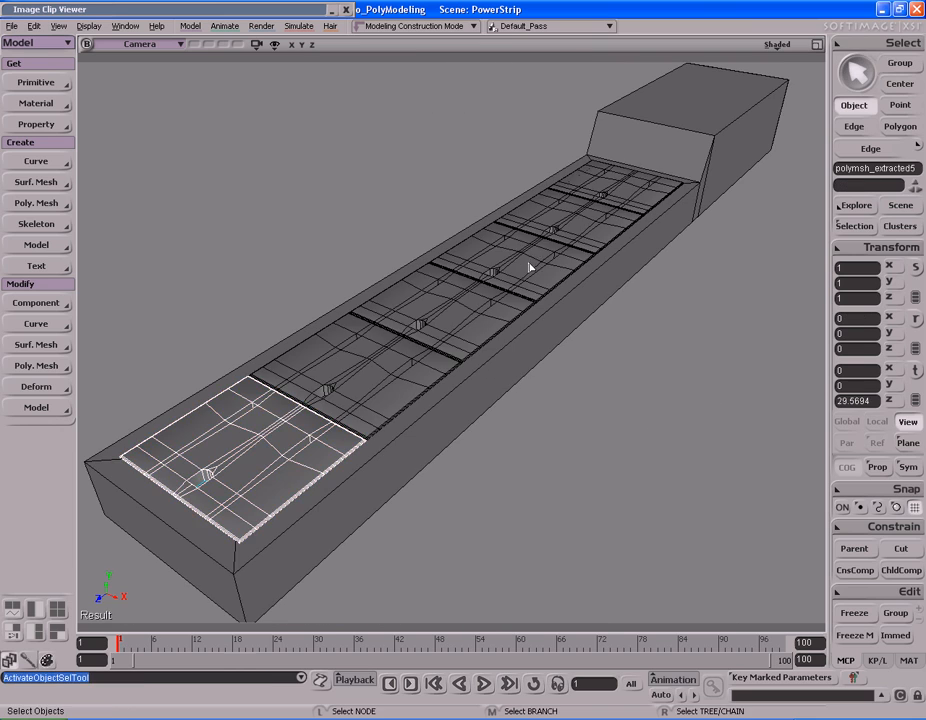
Select the original outlet plate beside the raised end block and frame it for close work
click(620, 203)
key(f)
key(s)
right_drag(405, 196, 568, 310)
middle_drag(612, 302, 455, 308)
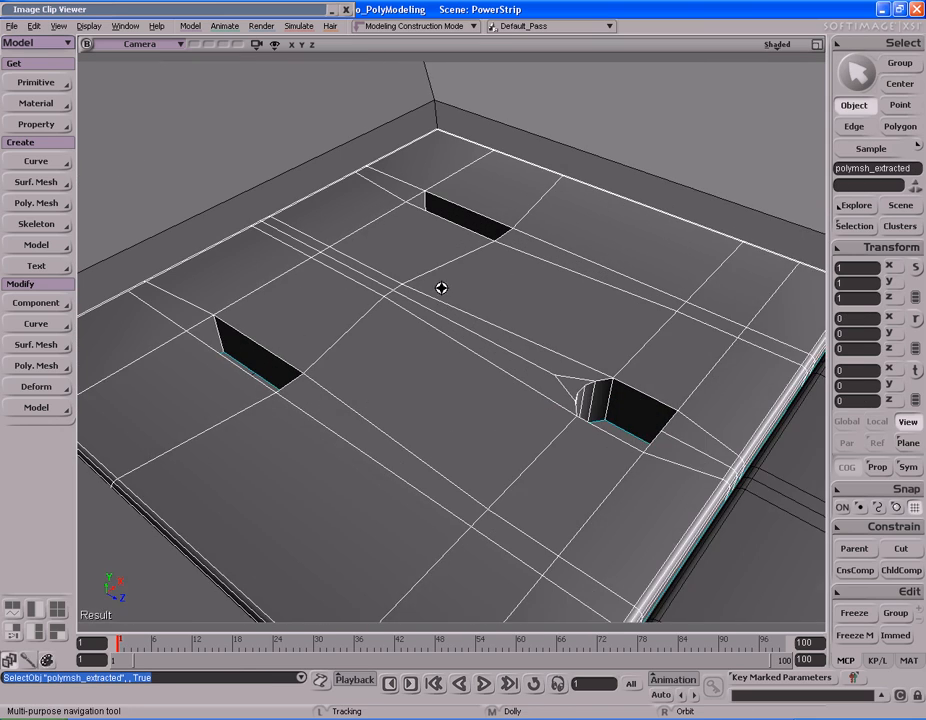
drag(455, 308, 482, 290)
Select the four upper rim edges of one outlet slot on the original plate, undoing the mistaken pick
key(i)
key(s)
drag(380, 338, 440, 308)
middle_drag(490, 320, 455, 340)
click(425, 352)
shift+click(358, 320)
key(s)
right_drag(358, 320, 409, 267)
key(ctrl+z)
key(s)
shift+click(438, 238)
shift+click(402, 252)
key(s)
shift+click(437, 250)
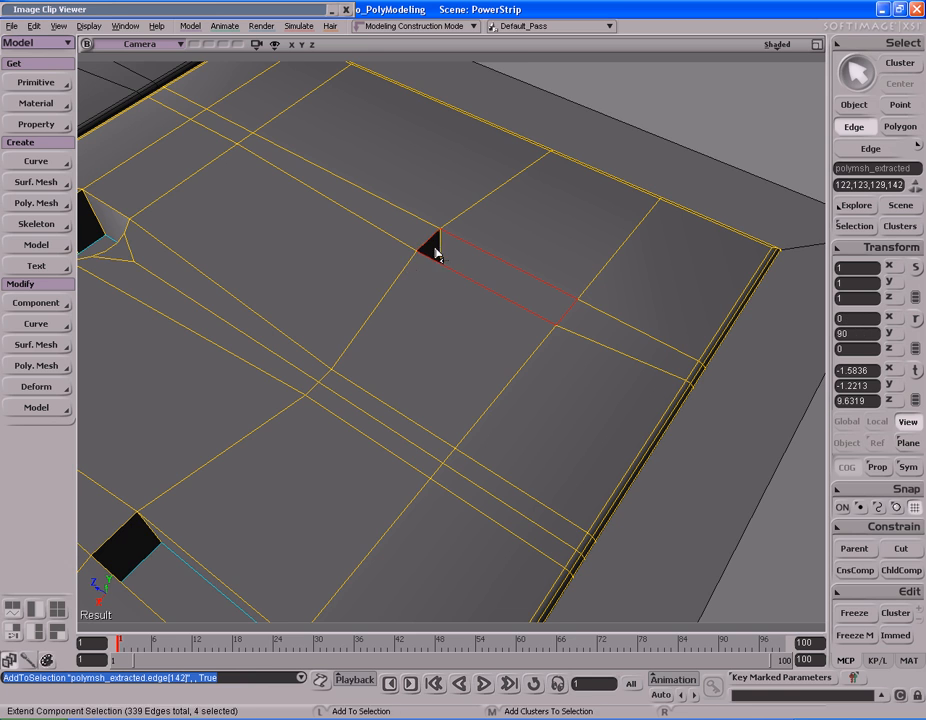
Add the four upper rim edges of the second outlet slot to the edge selection
key(s)
drag(355, 350, 388, 243)
right_drag(388, 243, 352, 246)
key(s)
right_drag(278, 284, 356, 310)
shift+click(620, 298)
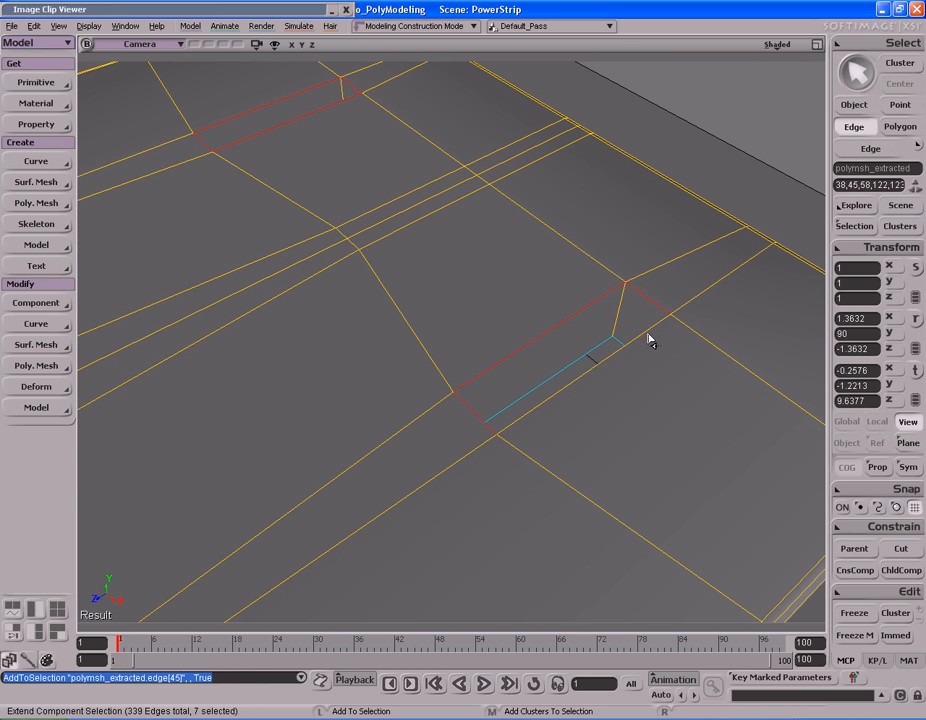
shift+click(620, 333)
Add the rim edges of the plate's ground hole to the slot edge selection
key(s)
right_drag(618, 333, 438, 255)
shift+click(347, 309)
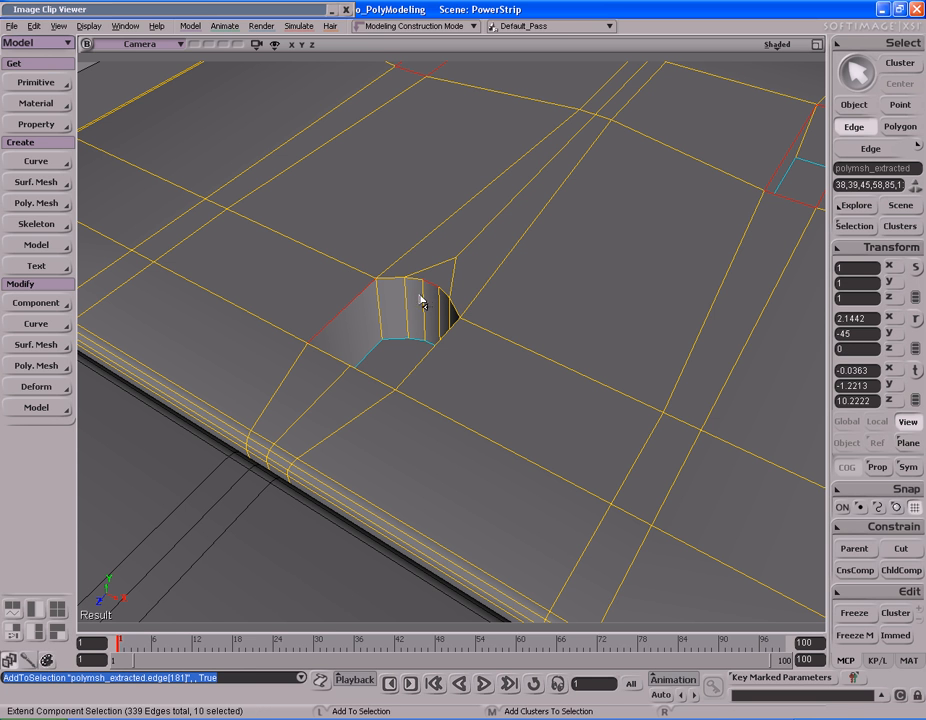
right_drag(396, 301, 546, 260)
shift+click(357, 304)
key(s)
Mark the selected slot and ground-hole rim edges as hard edges
key(f)
key(s)
middle_drag(546, 260, 528, 255)
right_drag(528, 255, 521, 226)
right_click(521, 226)
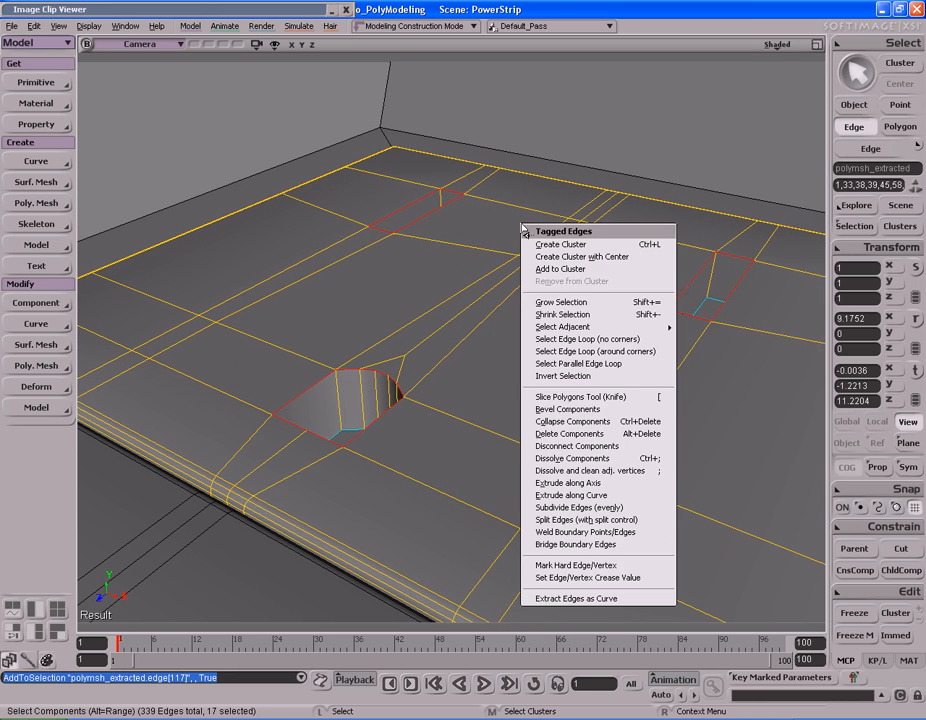
click(607, 566)
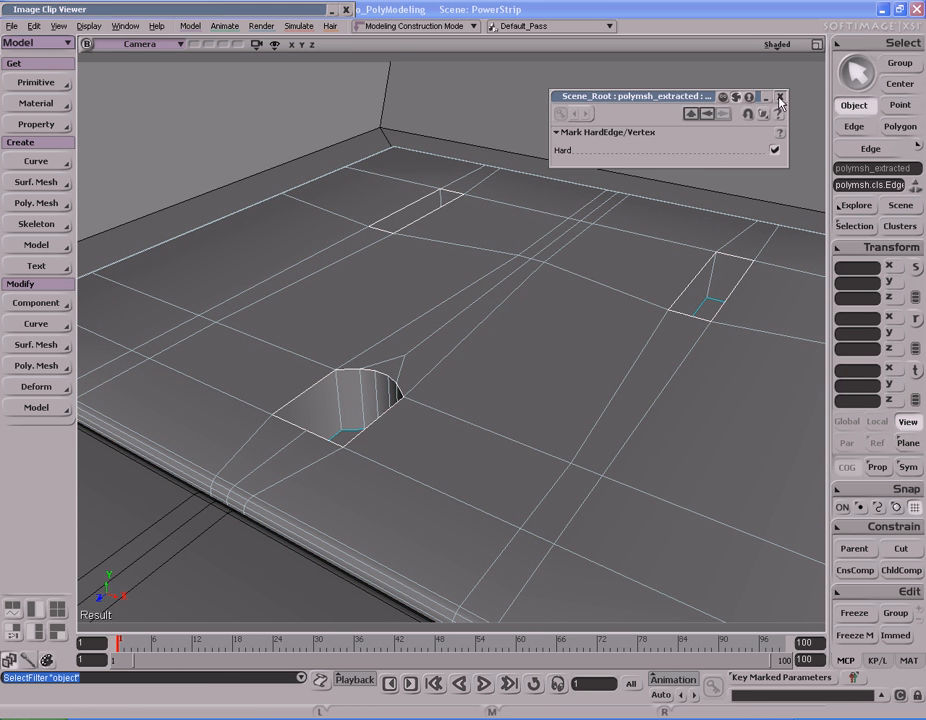
click(780, 99)
Deselect the outlet plate and preview its slot and ground-hole rims in a render region
key(s)
right_drag(631, 240, 616, 271)
click(541, 277)
key(s)
middle_drag(543, 277, 607, 281)
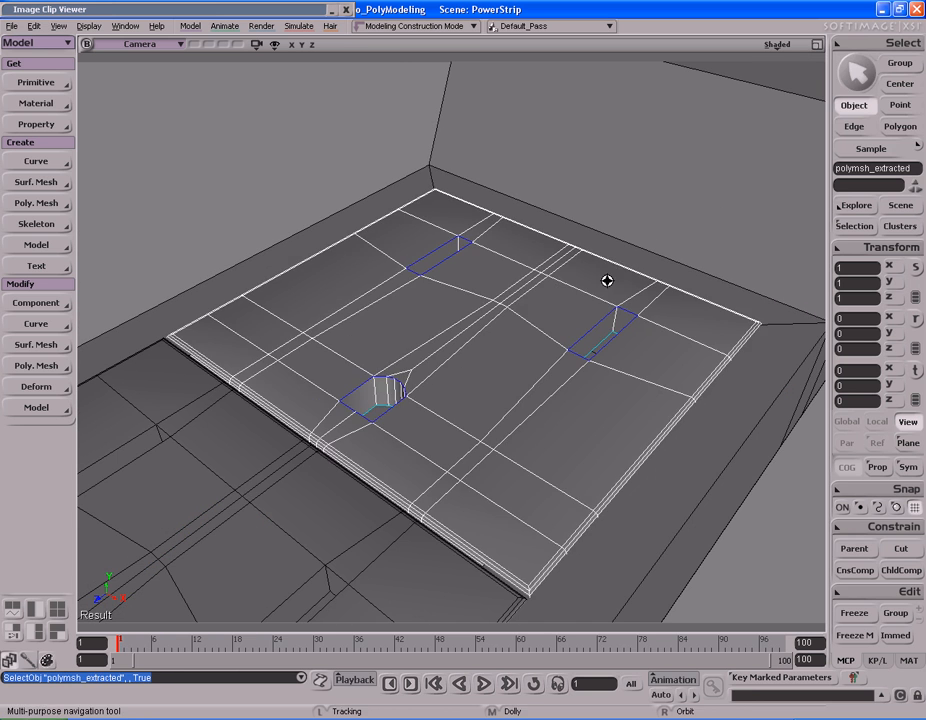
click(378, 186)
key(q)
drag(371, 210, 533, 320)
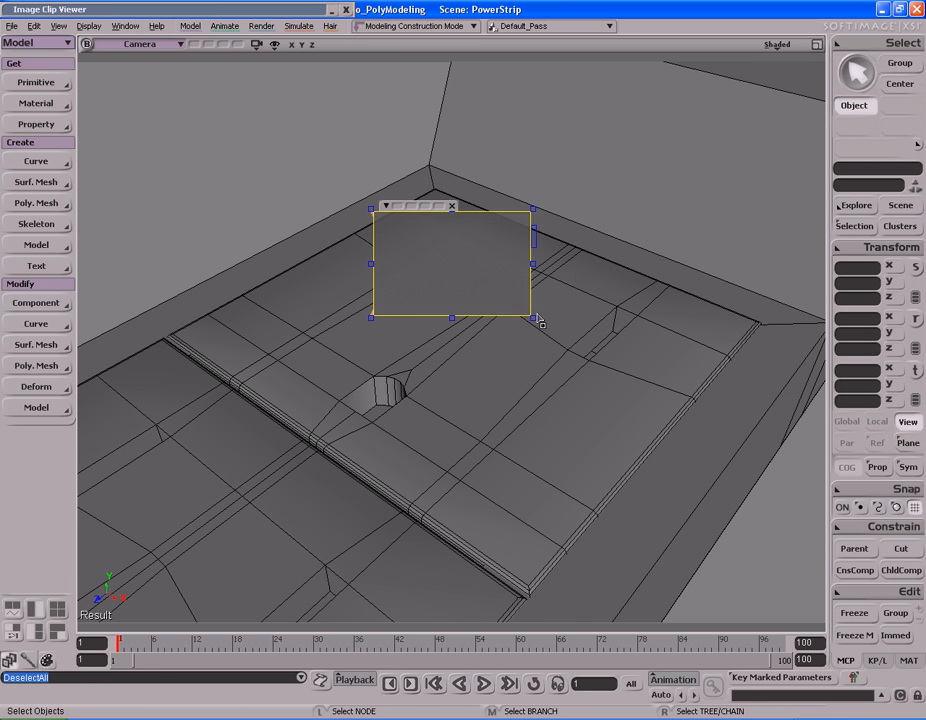
key(s)
right_drag(548, 316, 488, 272)
middle_drag(488, 272, 352, 285)
drag(528, 298, 638, 218)
Preview the outlet plates along the whole power strip in a render region
key(space)
key(s)
right_drag(618, 295, 662, 310)
key(q)
drag(448, 227, 634, 377)
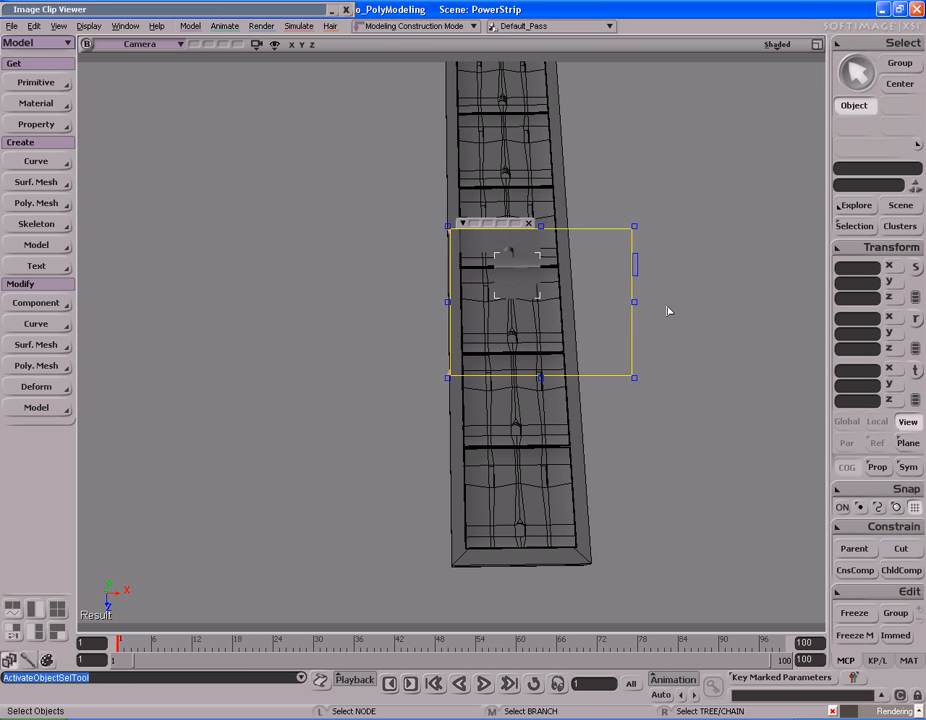
key(s)
right_drag(680, 271, 670, 295)
key(s)
Turn off Wireframe On Shaded and inspect the raised end block alongside the reference photo
click(777, 44)
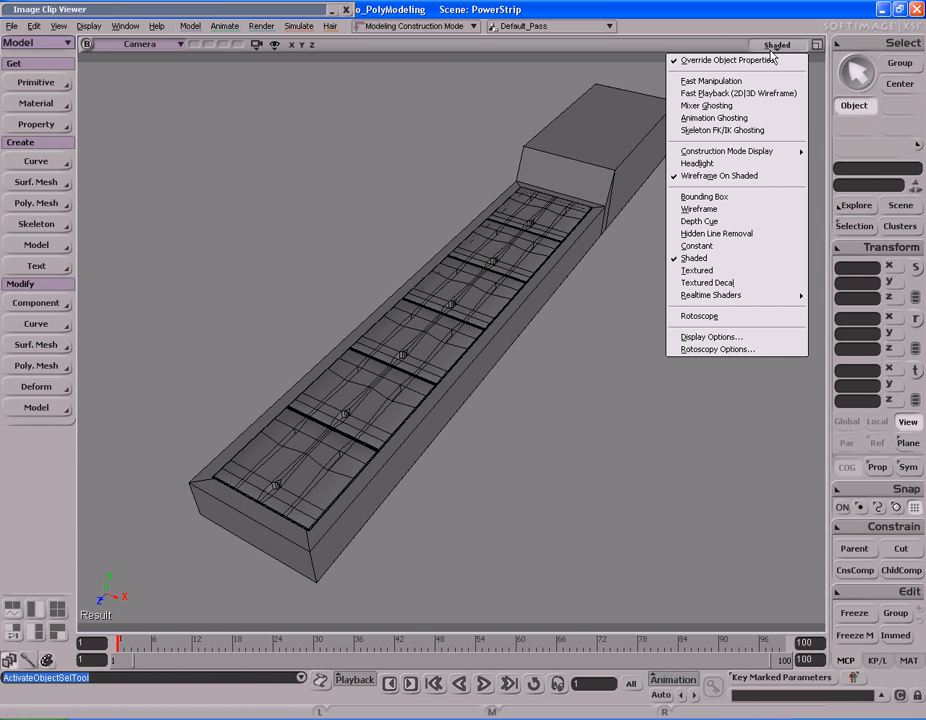
click(763, 178)
key(s)
right_drag(680, 289, 655, 279)
key(space)
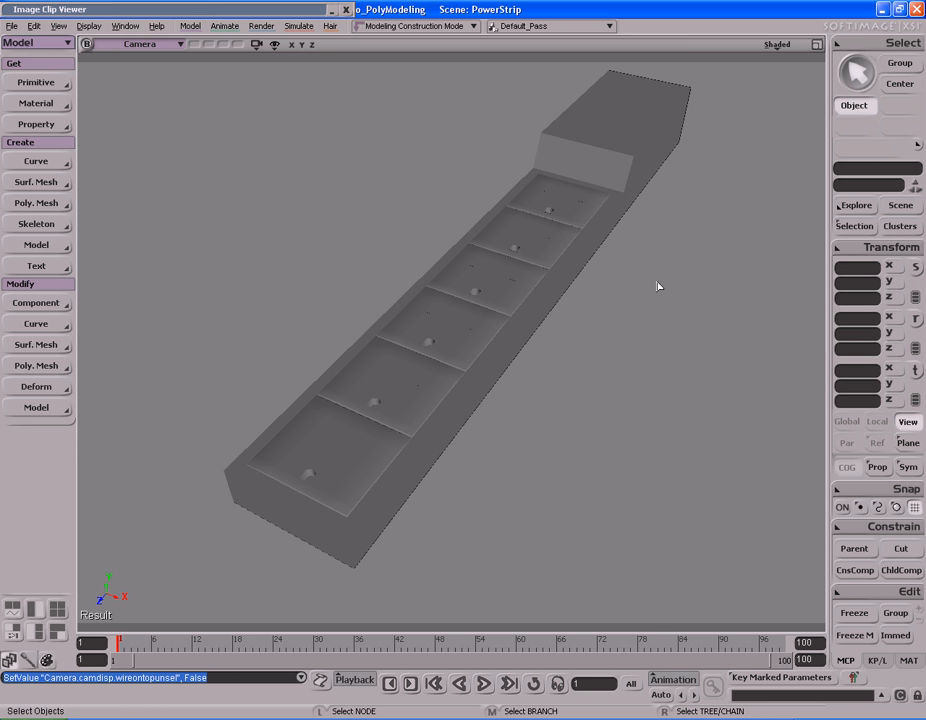
key(s)
right_drag(618, 308, 523, 232)
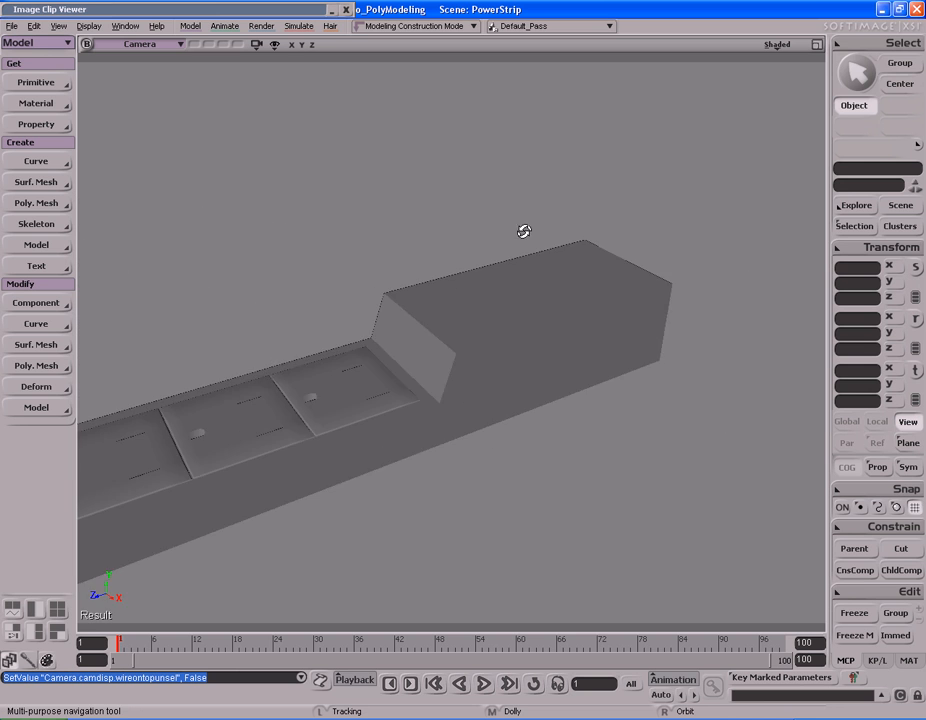
middle_drag(523, 232, 506, 238)
drag(506, 238, 505, 255)
key(space)
double_click(254, 14)
double_click(265, 15)
key(s)
right_drag(434, 152, 431, 190)
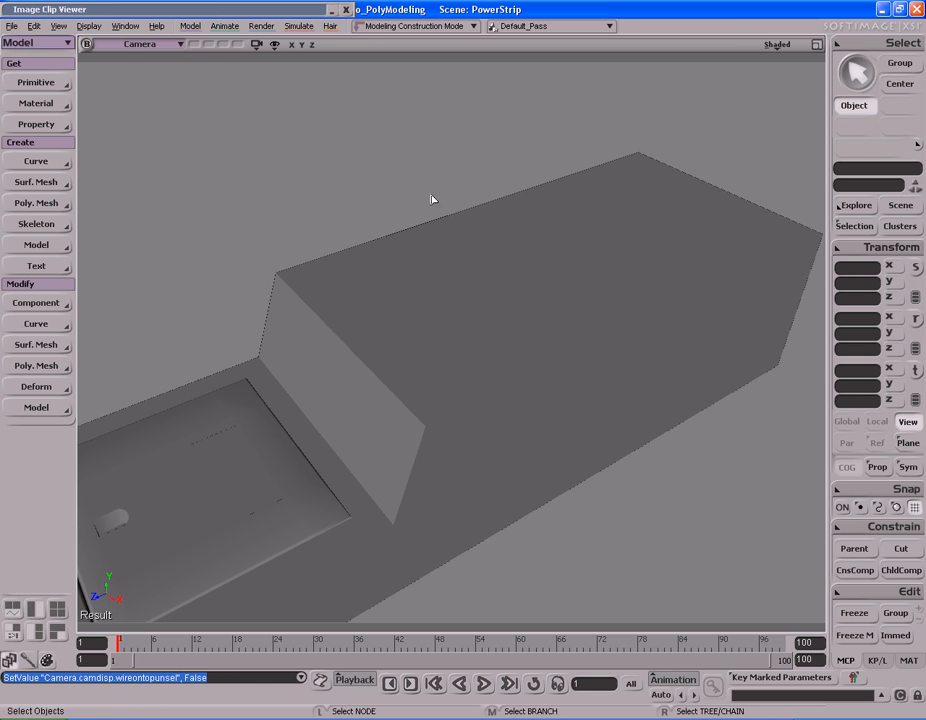
Select the body's top polygon on the raised end block and extract it as a separate mesh, keeping the original
click(474, 283)
key(s)
right_drag(486, 271, 494, 246)
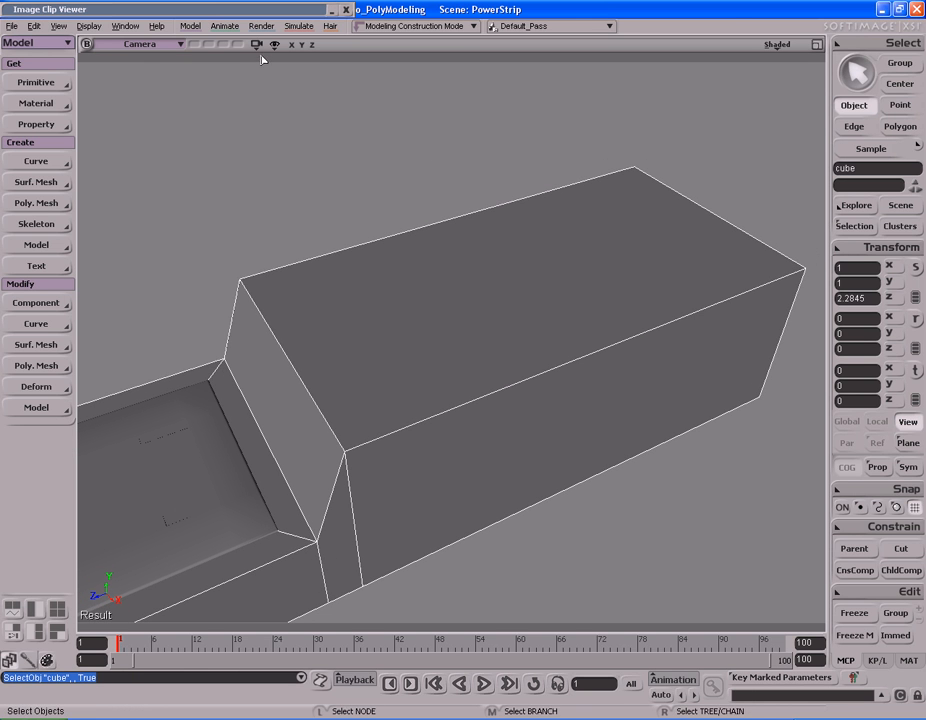
double_click(279, 14)
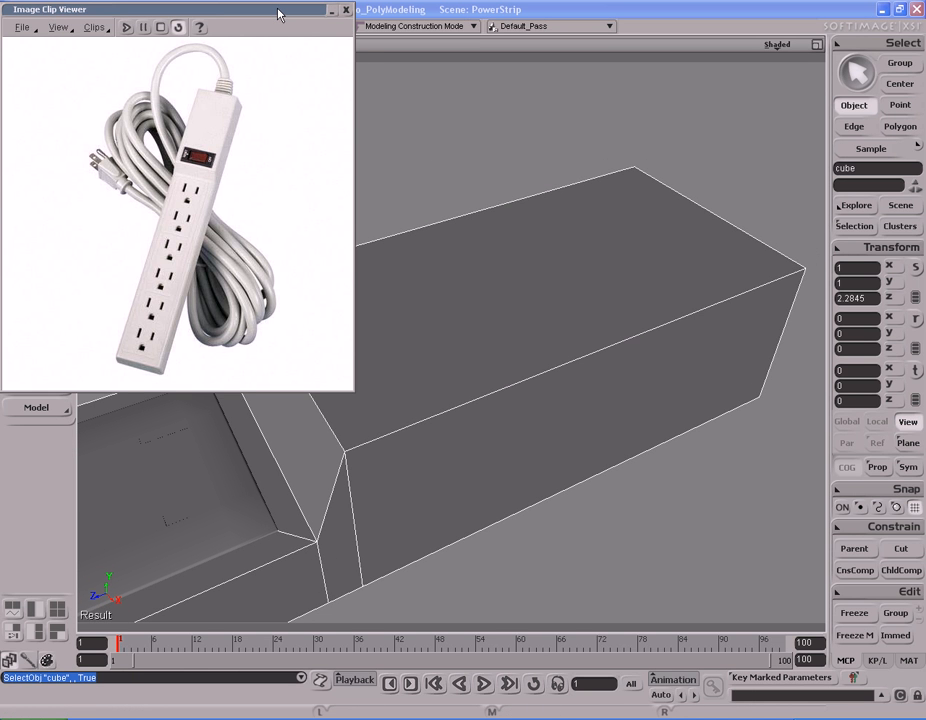
double_click(279, 14)
key(e)
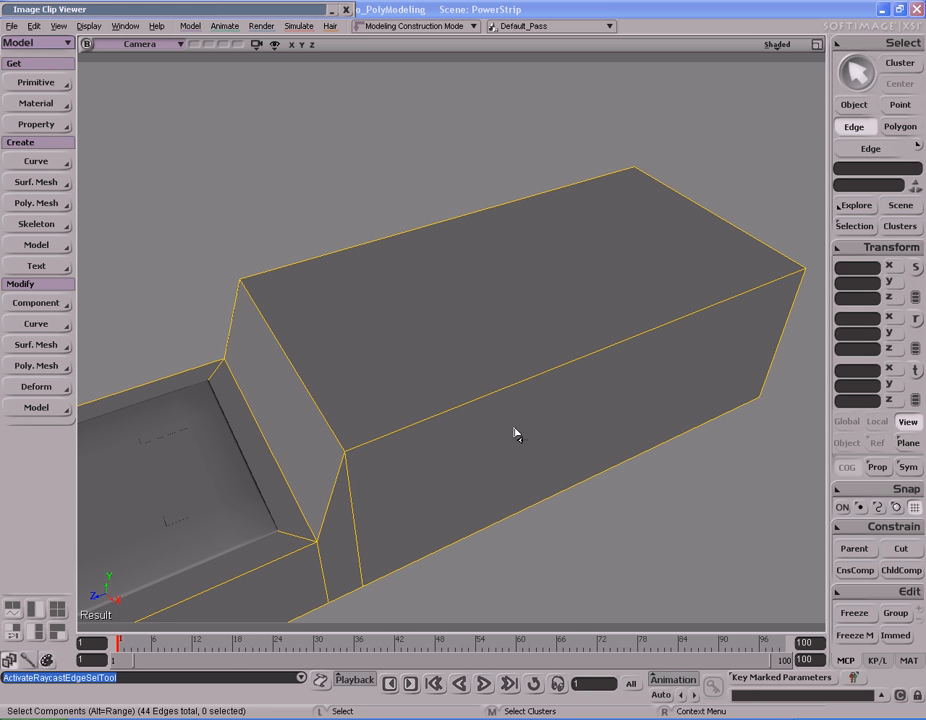
key(y)
click(521, 288)
right_click(533, 255)
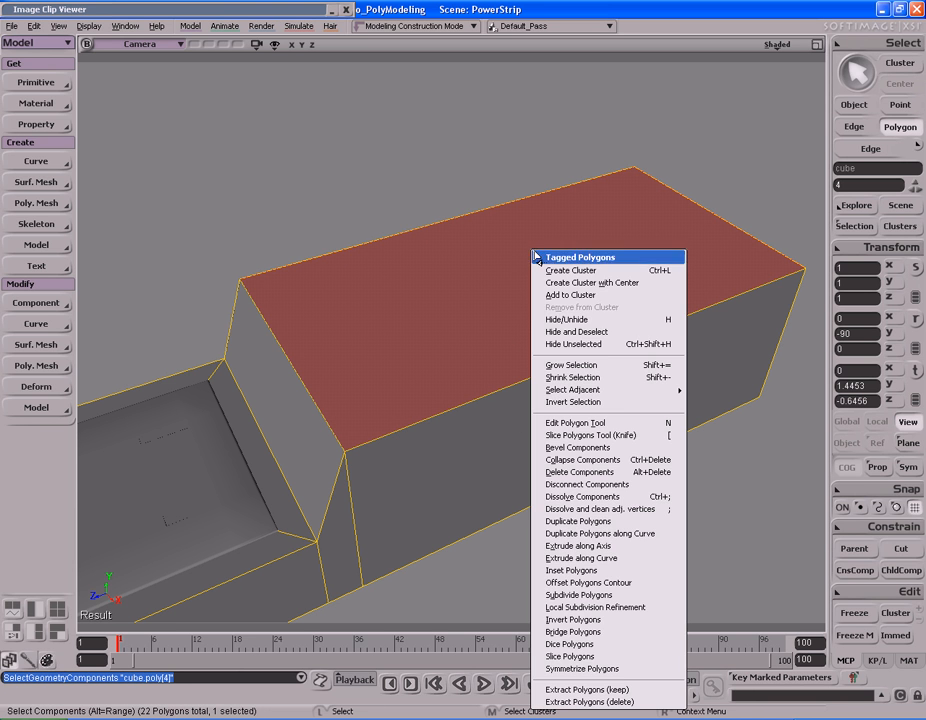
click(615, 689)
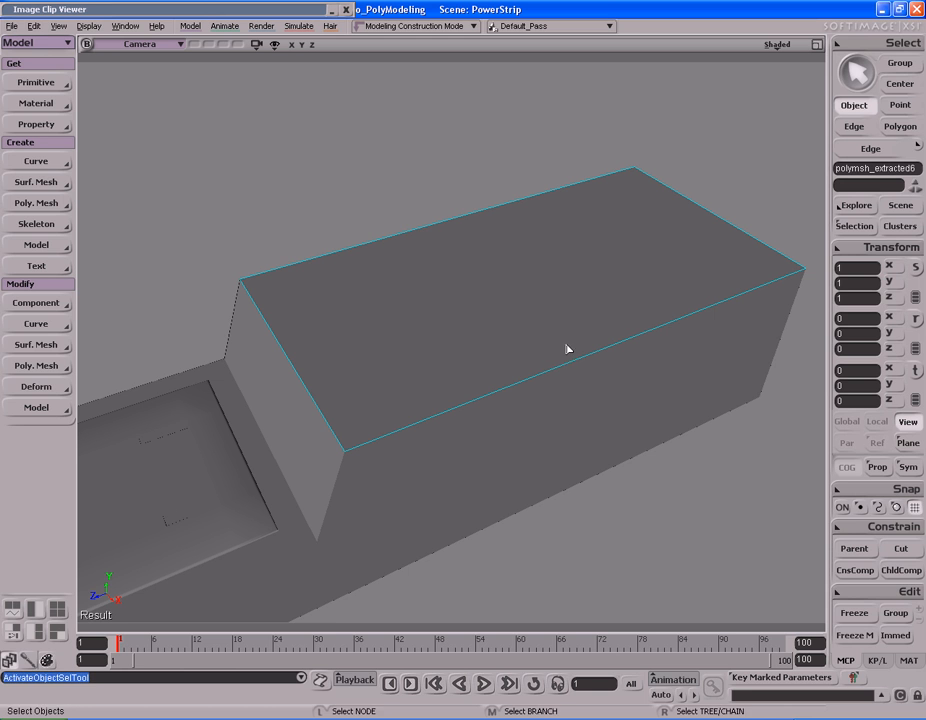
Freeze the extracted mesh's modeling history and scale it to 0.8697 in X and 0.1909 in Z
key(c)
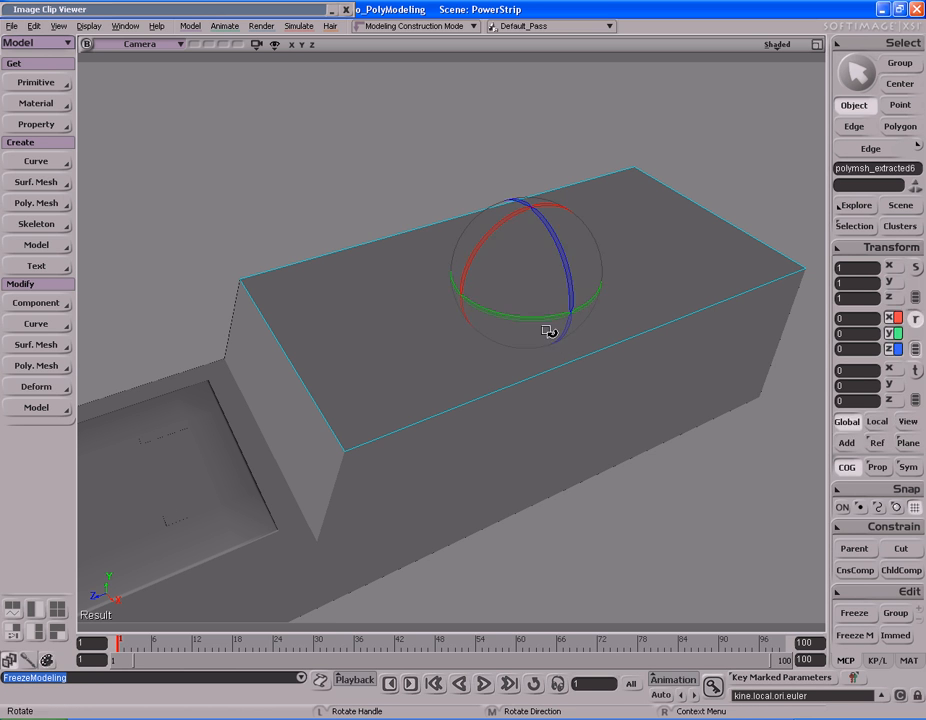
key(x)
drag(458, 295, 536, 265)
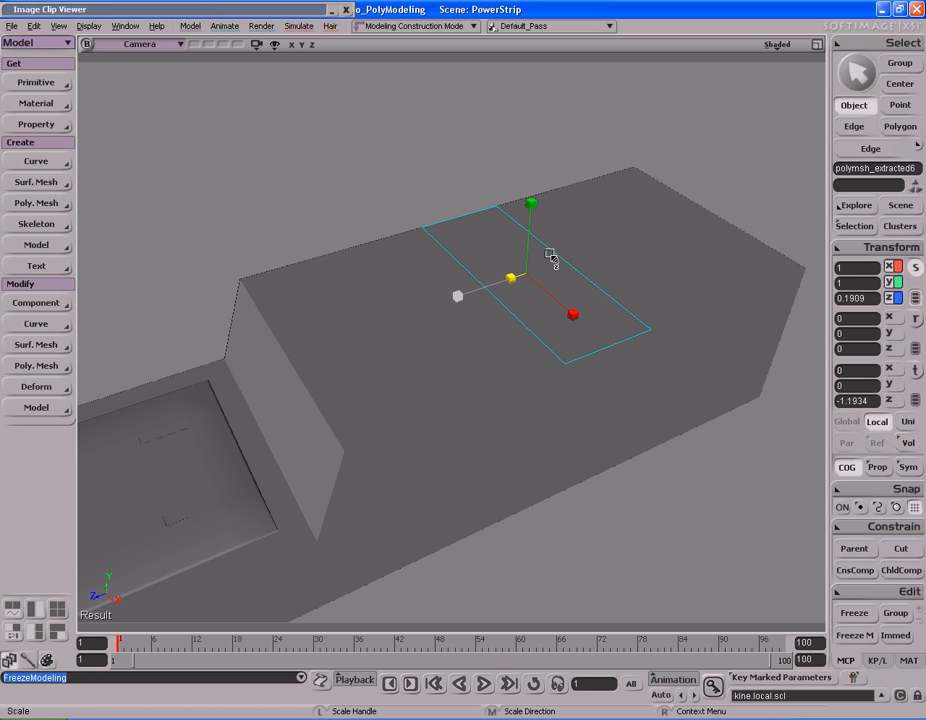
click(296, 14)
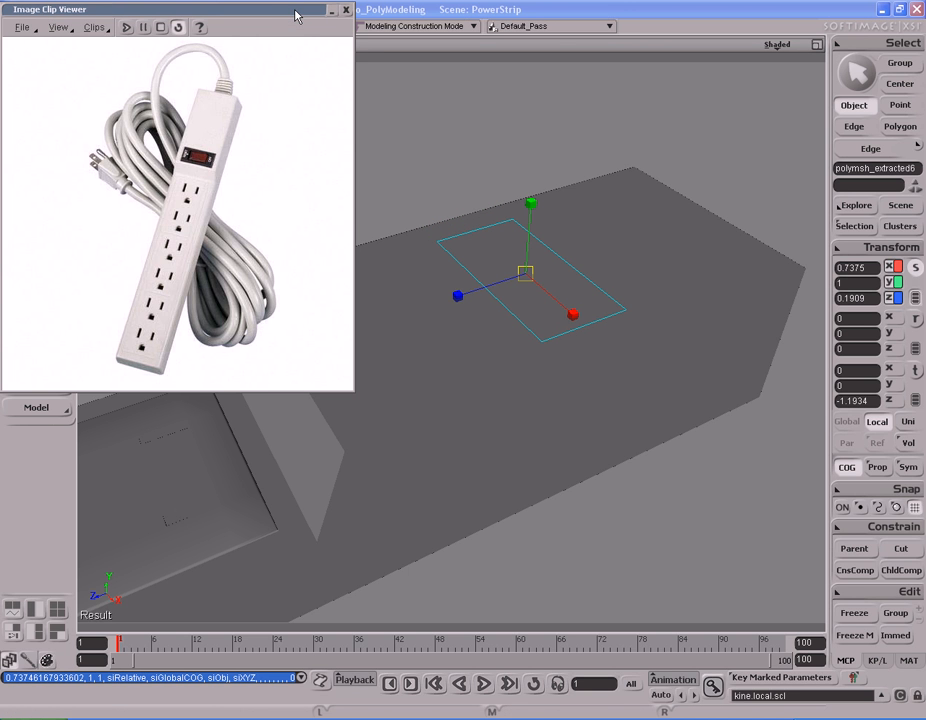
double_click(297, 16)
key(s)
right_drag(434, 194, 482, 200)
drag(482, 200, 415, 209)
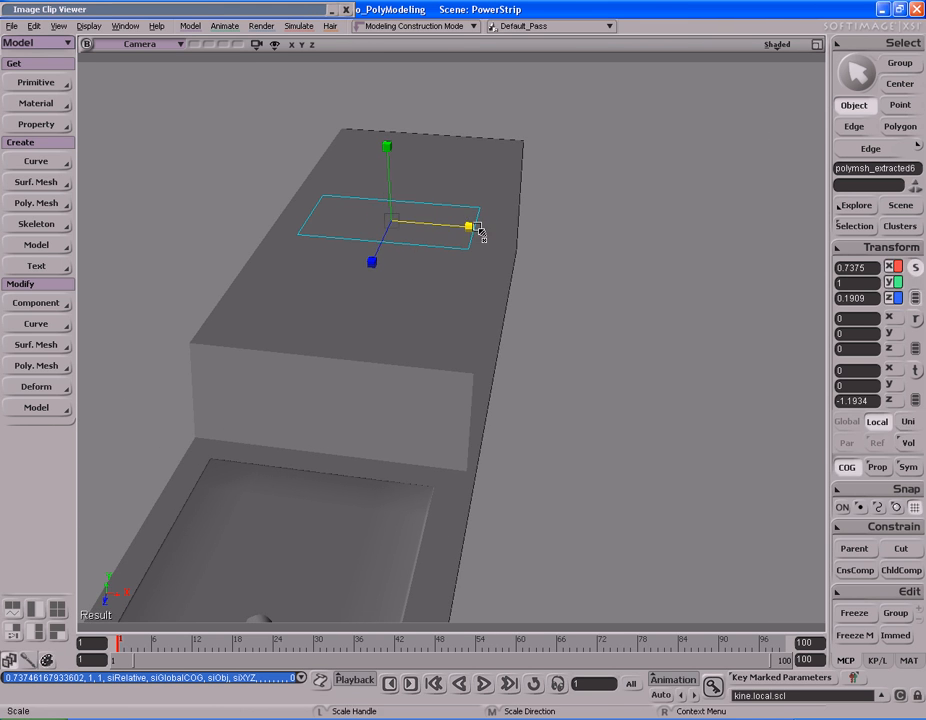
Turn Wireframe On Shaded back on and move the extracted plate to 4.2432 in Z, near the block's sloped end
click(777, 44)
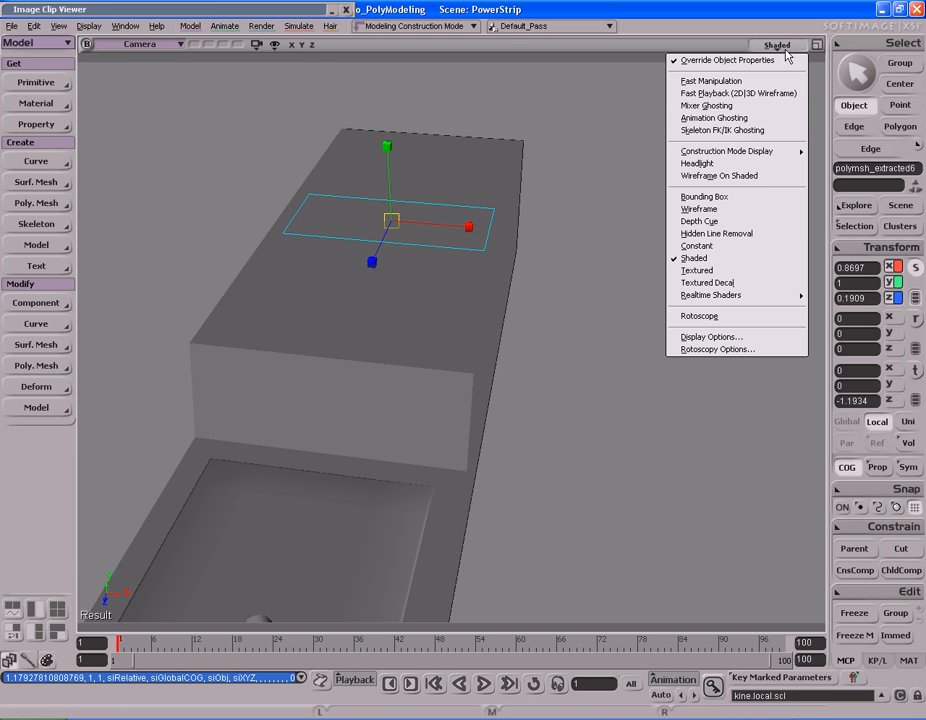
click(738, 179)
drag(431, 194, 576, 194)
right_drag(576, 194, 606, 181)
key(v)
drag(513, 243, 355, 270)
Compare the extracted plate with the switch in the reference photo and scale it to 0.1787 in Z
double_click(300, 12)
double_click(300, 12)
double_click(311, 12)
double_click(311, 12)
key(x)
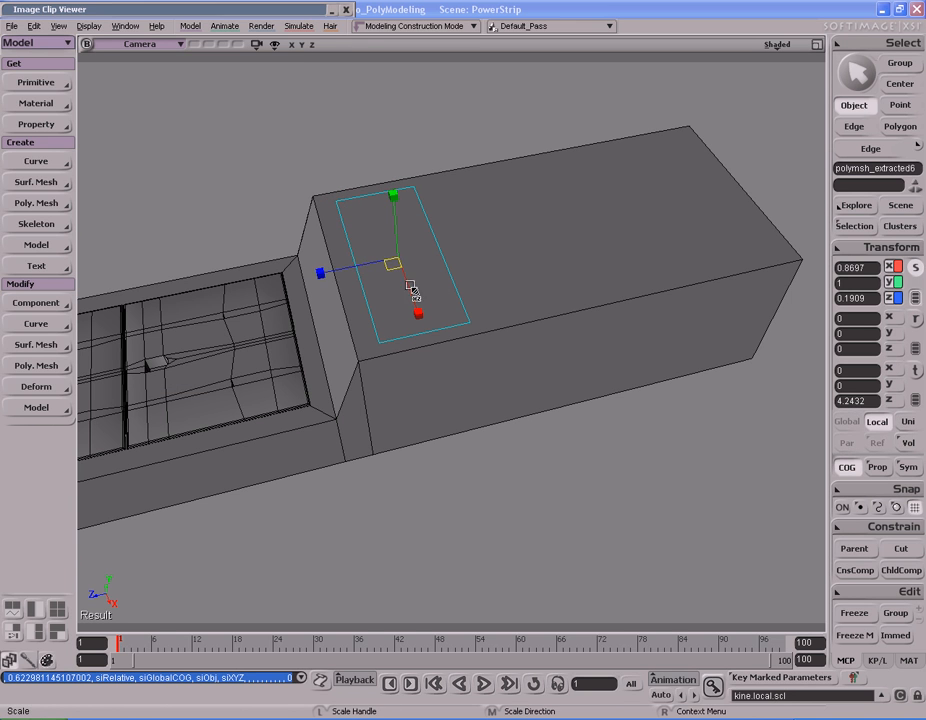
drag(325, 278, 320, 271)
double_click(298, 12)
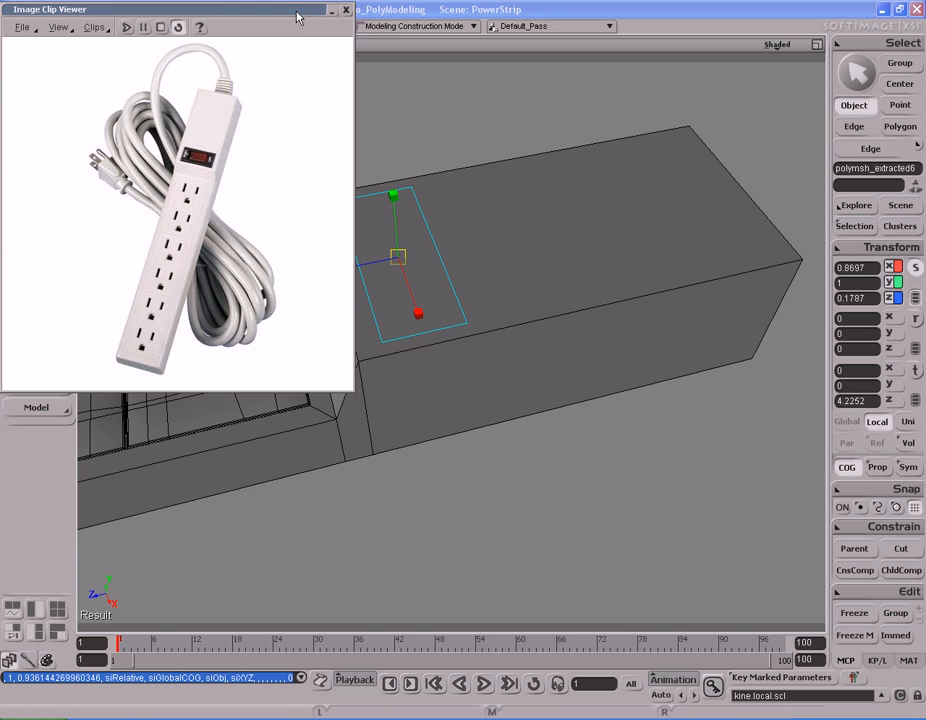
double_click(299, 14)
Raise the switch plate's polygon slightly to give it thickness, and lower the whole plate to -0.0803 in Y
key(s)
right_drag(508, 174, 501, 216)
key(f)
drag(555, 246, 556, 223)
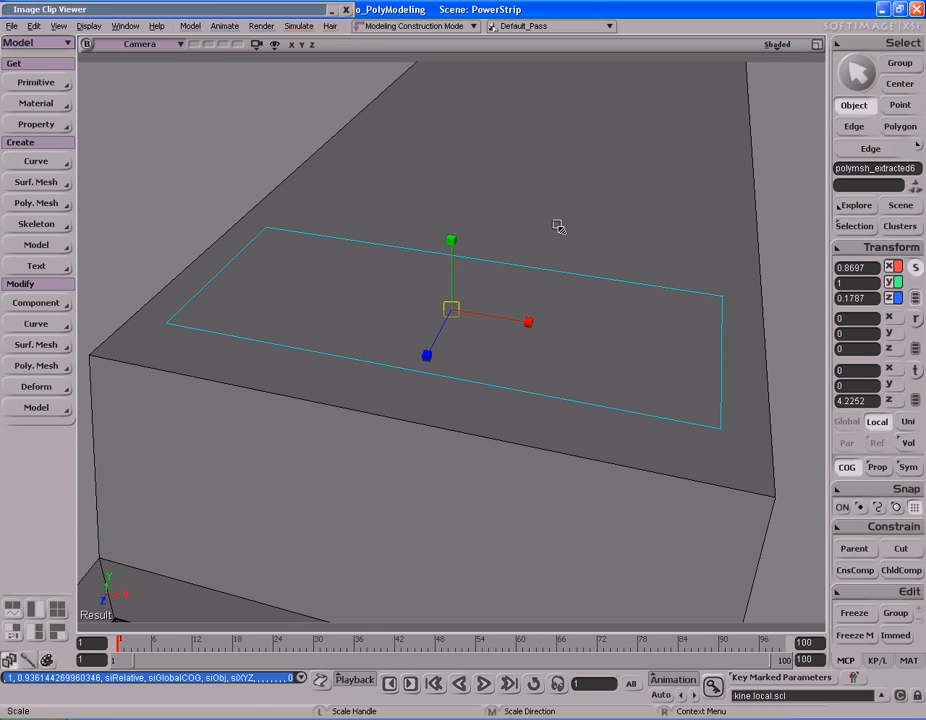
key(u)
click(523, 331)
key(s)
right_drag(563, 297, 531, 282)
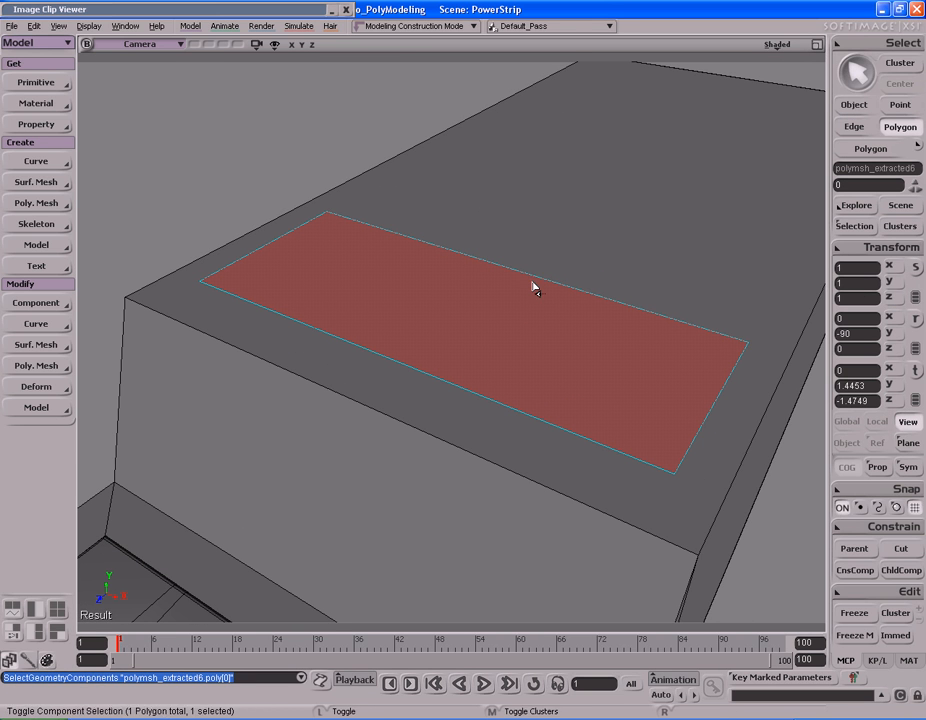
key(v)
mouse_move(459, 243)
mouse_down()
mouse_move(462, 235)
mouse_move(462, 249)
mouse_up()
key(space)
key(v)
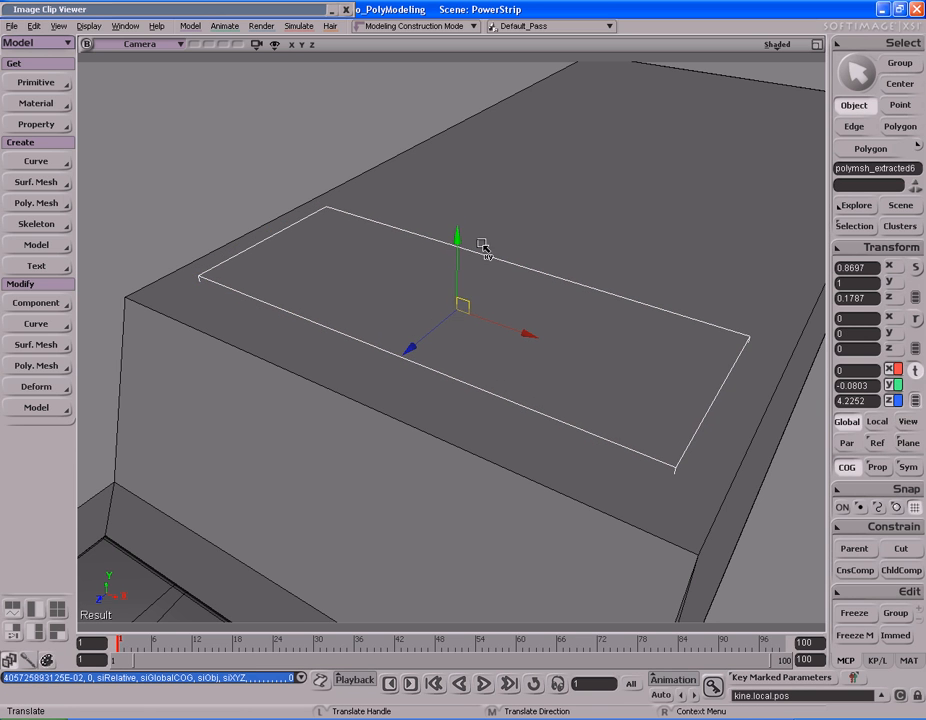
Check the reference photo's switch area and compare it with the plate on the raised end block
double_click(297, 18)
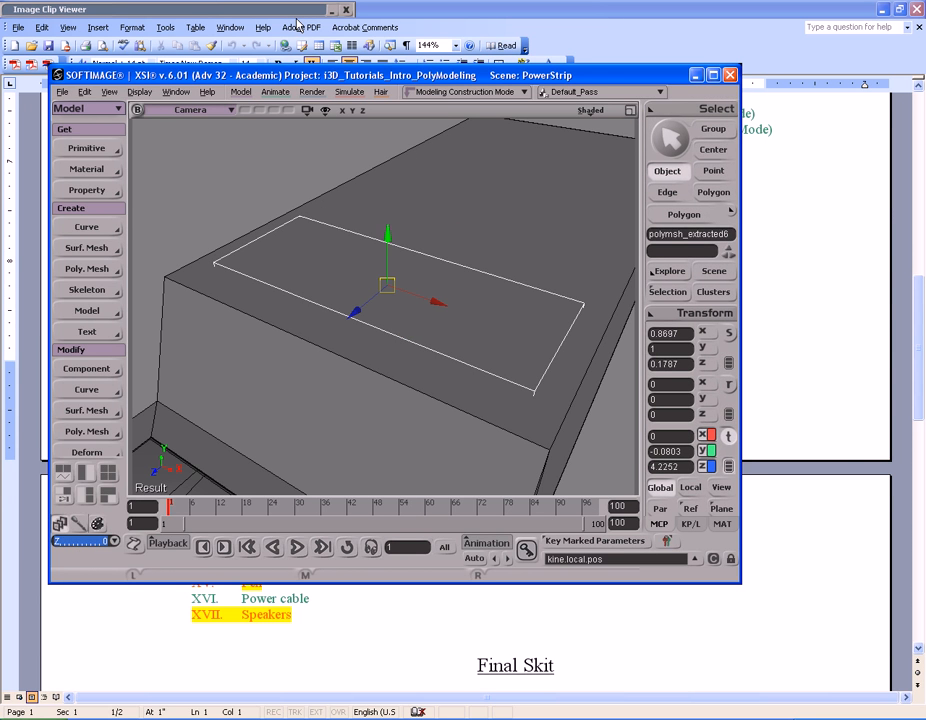
double_click(348, 74)
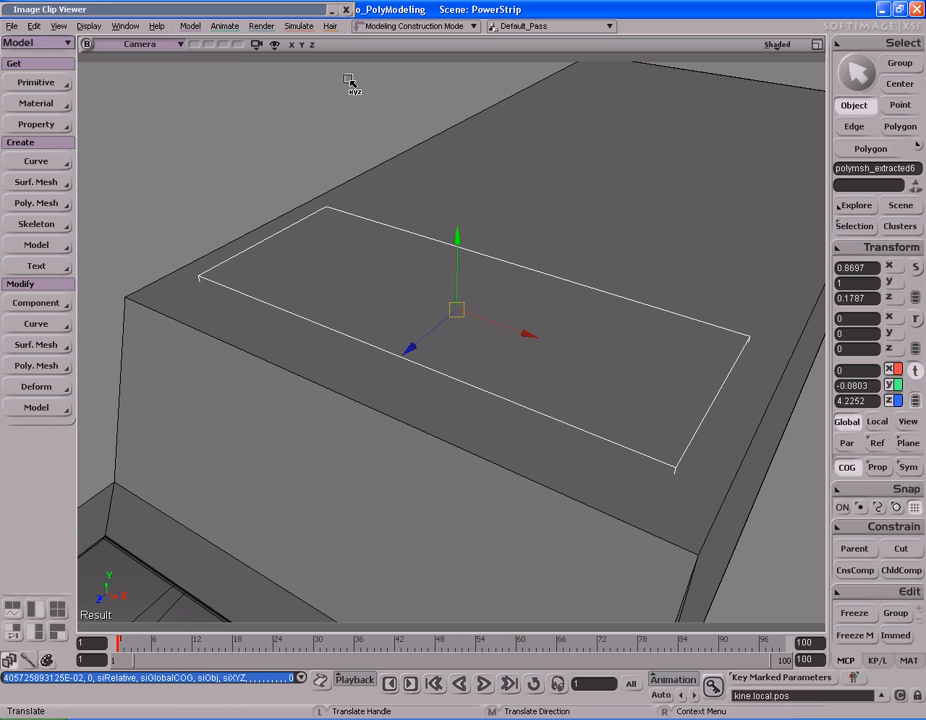
double_click(308, 16)
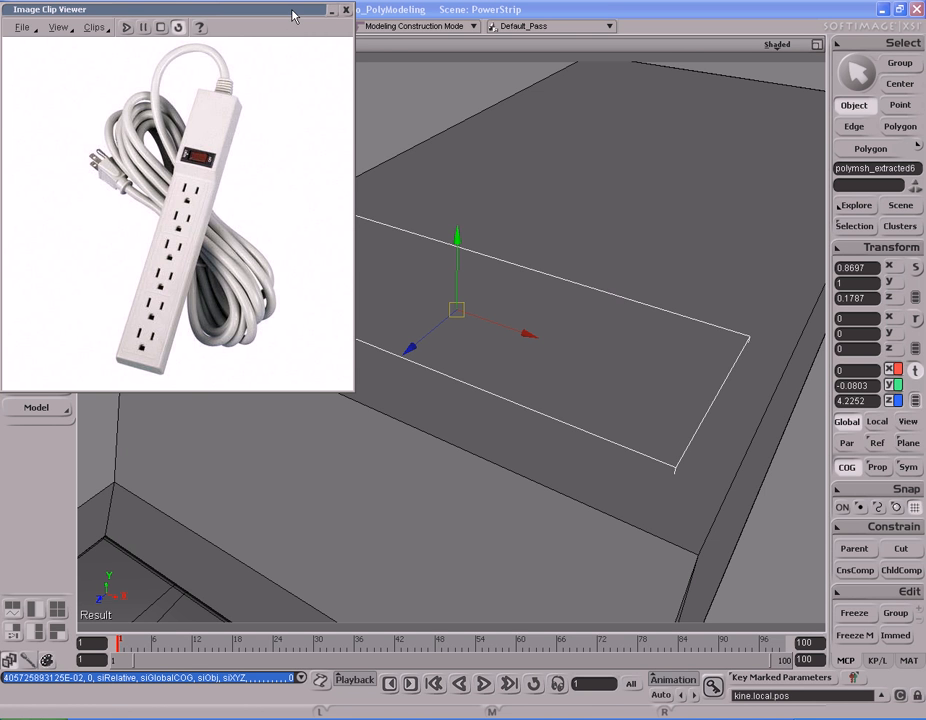
key(s)
drag(487, 275, 459, 252)
right_drag(459, 252, 310, 236)
middle_drag(310, 236, 550, 229)
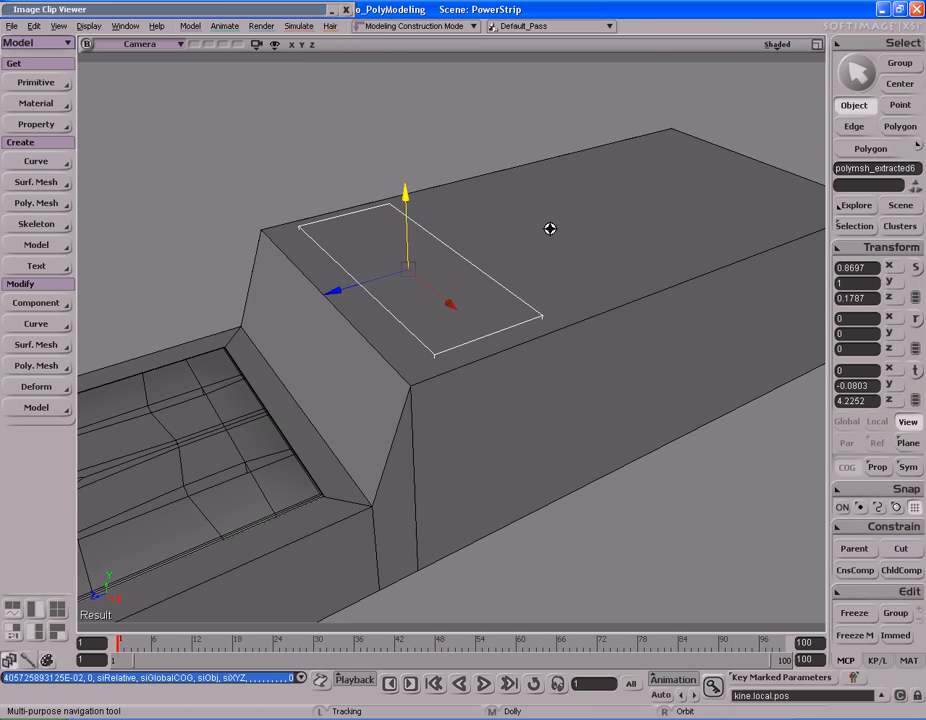
right_drag(550, 229, 543, 228)
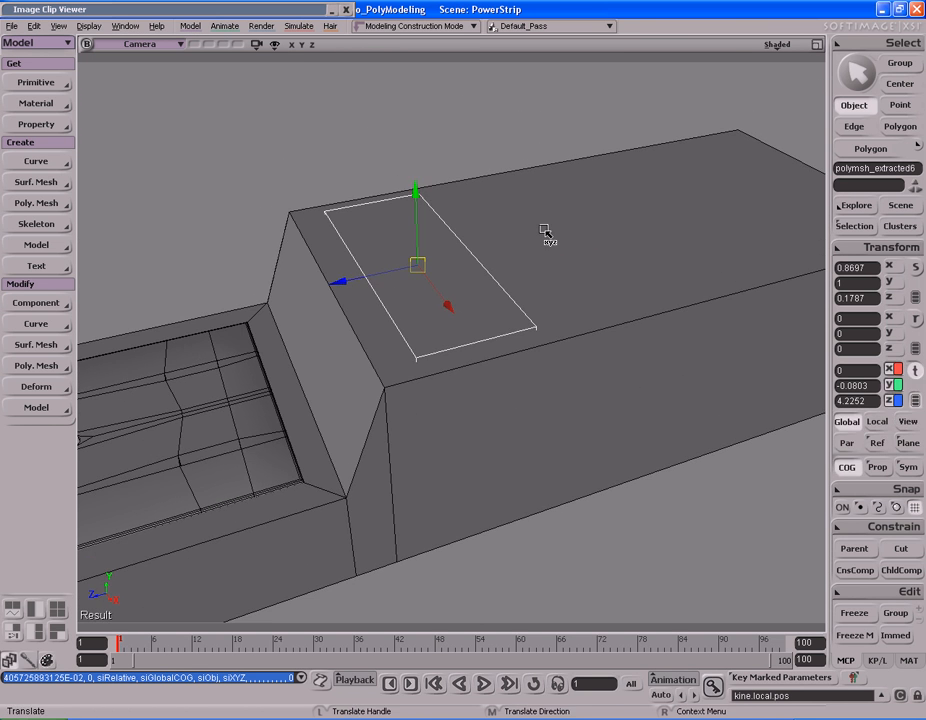
Select the power strip body and its top polygon on the raised end block, around the switch plate
key(s)
drag(545, 228, 540, 231)
key(space)
key(s)
right_drag(541, 232, 565, 234)
middle_drag(565, 234, 548, 238)
click(546, 200)
key(s)
right_drag(546, 200, 529, 207)
key(u)
click(530, 212)
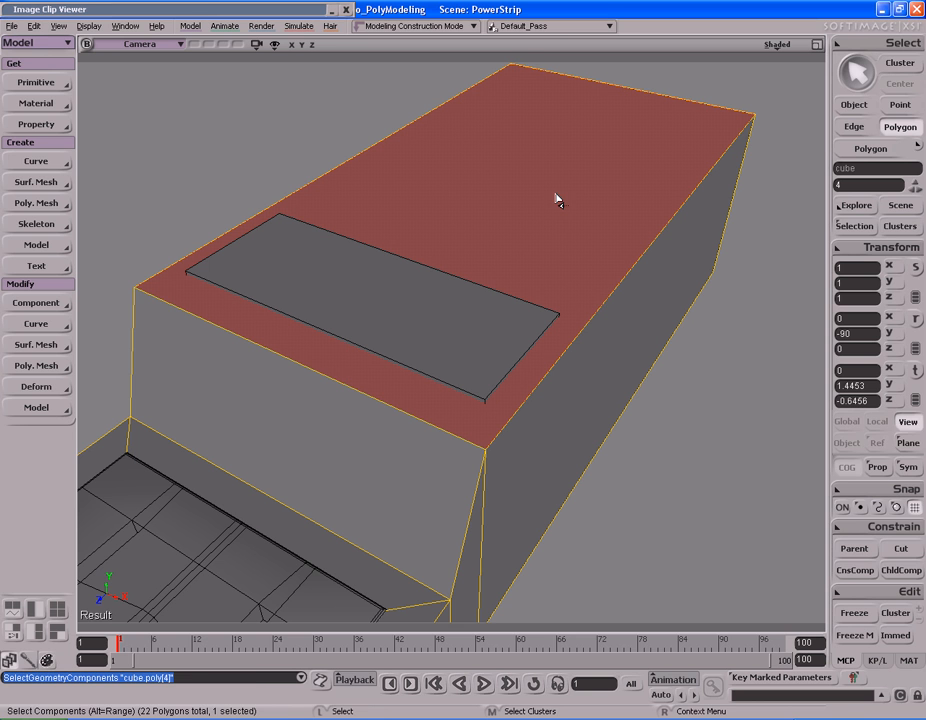
Duplicate the block's top polygon, scale it down and move it along Z toward the switch plate
key(ctrl+d)
key(x)
drag(511, 224, 335, 337)
key(v)
key(s)
right_drag(335, 337, 480, 241)
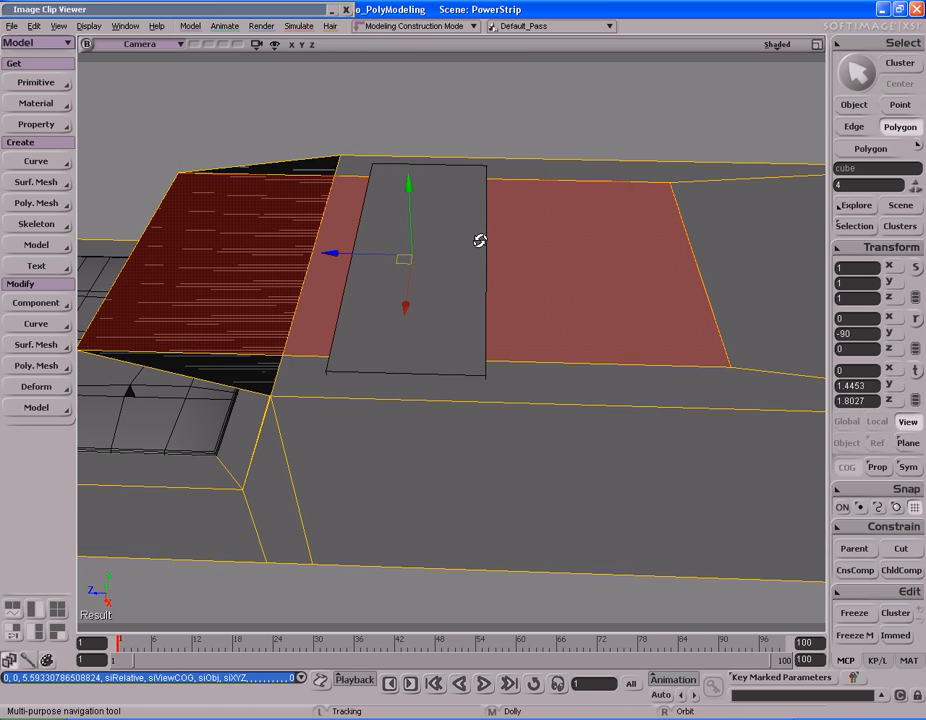
Scale and shift the inner top polygon along Z to fit the switch plate's outline, undoing one adjustment
key(x)
drag(352, 260, 430, 258)
key(s)
right_drag(434, 257, 469, 256)
key(v)
drag(344, 261, 361, 260)
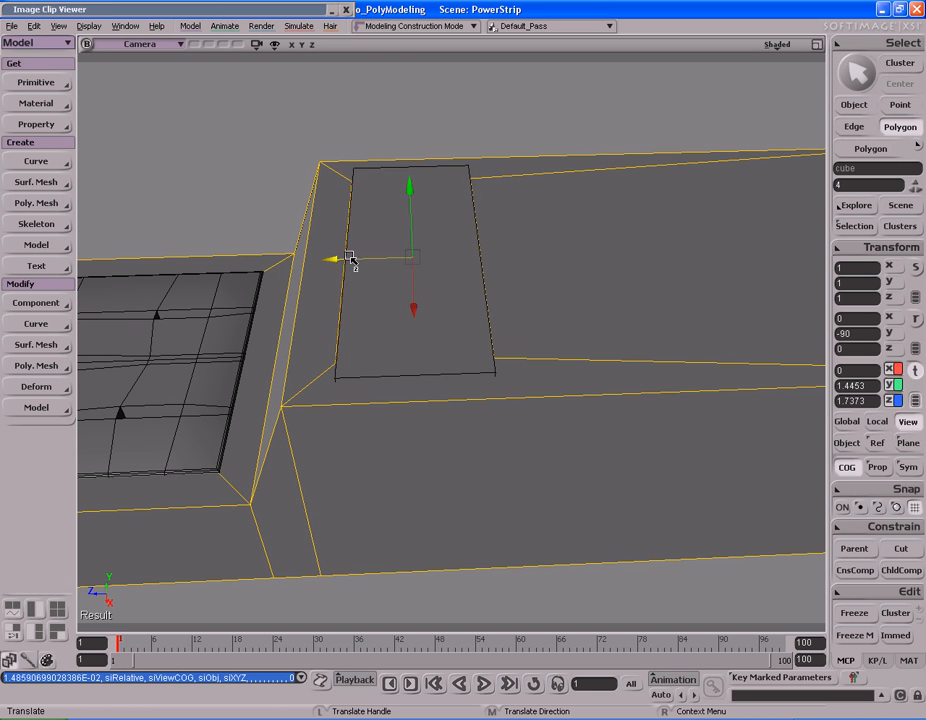
key(x)
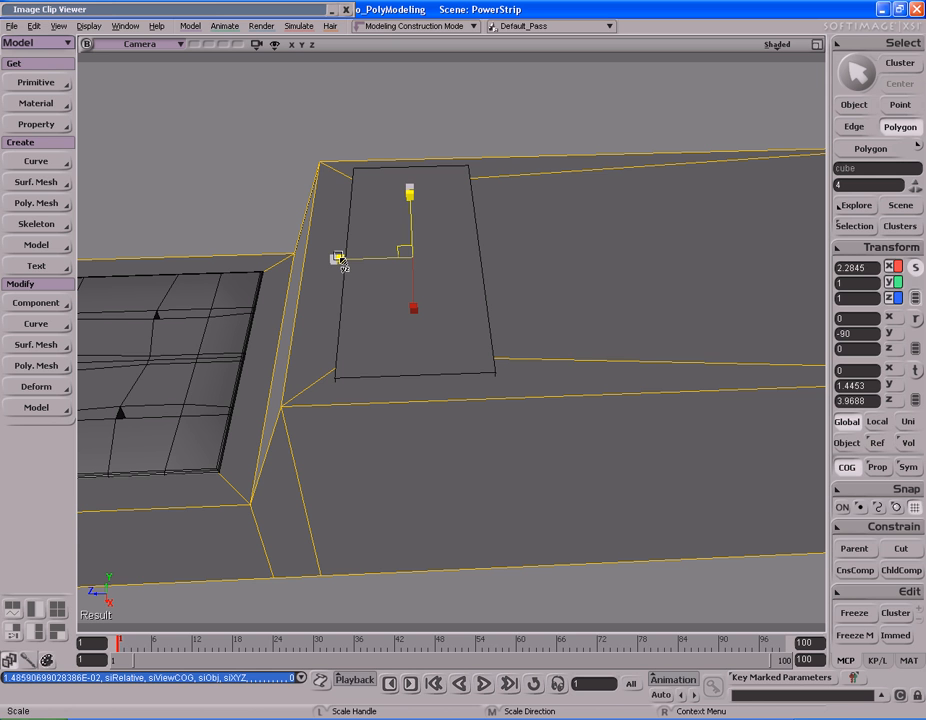
key(ctrl+z)
drag(348, 258, 355, 257)
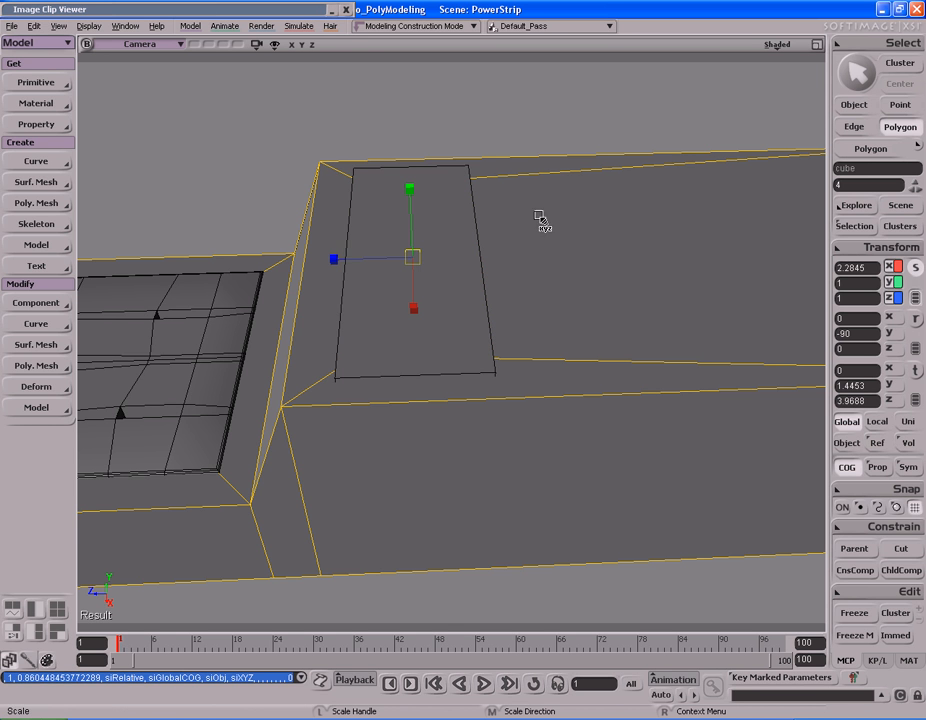
Scale the block's inner top polygon along Z in wireframe display so it sits just inside the switch plate's outline
middle_click(776, 44)
key(s)
drag(650, 118, 694, 120)
mouse_move(694, 120)
right_down()
mouse_move(674, 174)
mouse_move(593, 149)
mouse_move(452, 218)
right_up()
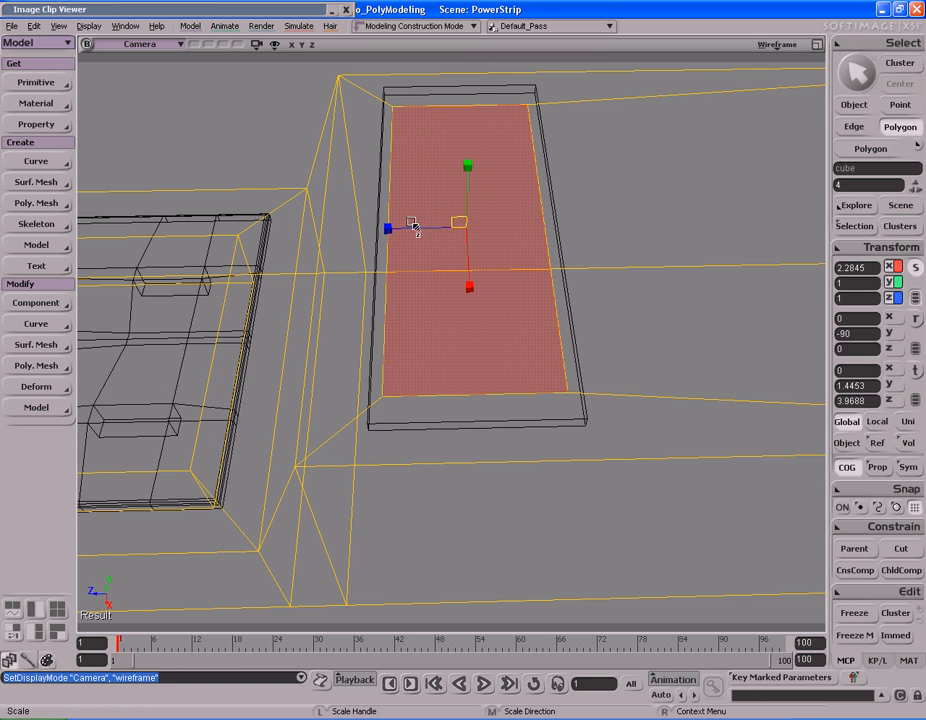
drag(390, 232, 393, 234)
key(s)
right_drag(393, 234, 500, 265)
drag(500, 265, 510, 269)
key(s)
right_drag(510, 269, 533, 160)
Duplicate the block's inner top polygon and lower it along Y to sink a recess beneath the switch plate
key(ctrl+d)
key(s)
drag(447, 182, 444, 289)
key(s)
right_drag(446, 275, 549, 236)
Select the switch plate and its top polygon in shaded display
key(space)
key(s)
click(551, 243)
key(space)
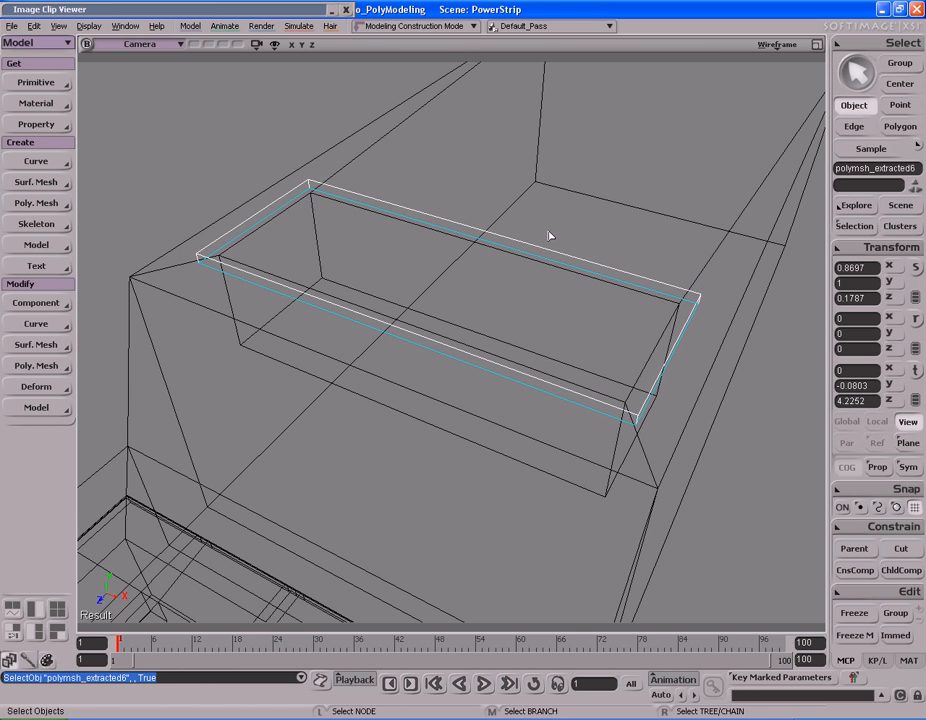
middle_click(770, 44)
key(u)
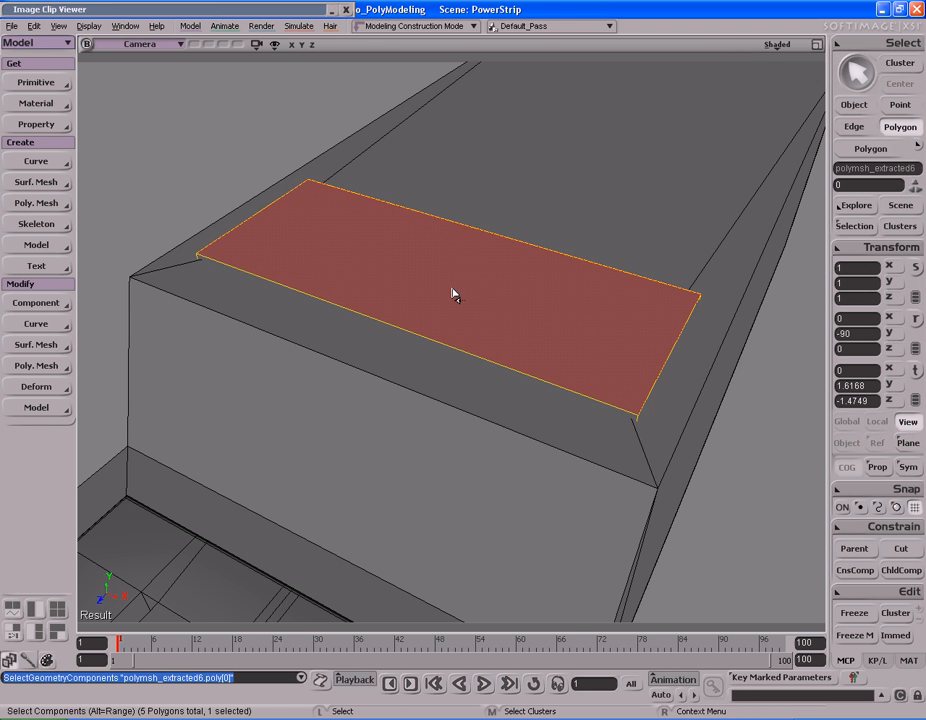
click(453, 291)
Duplicate the plate's top polygon and scale it inward to form a rim, checking the proportions against the reference photo
key(s)
right_drag(453, 291, 491, 280)
key(ctrl+d)
key(x)
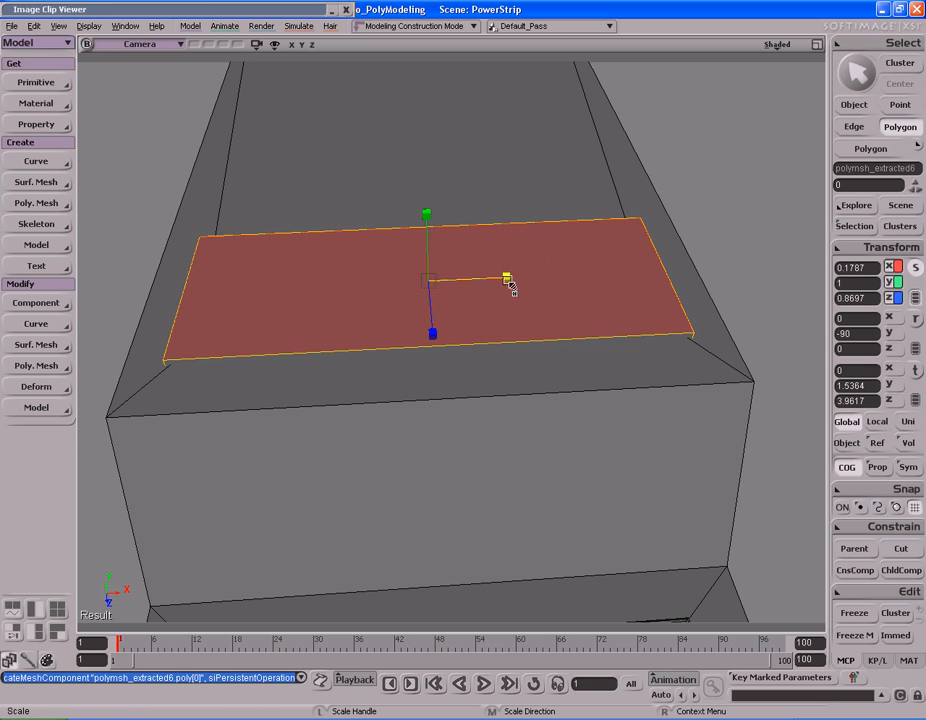
drag(463, 307, 446, 314)
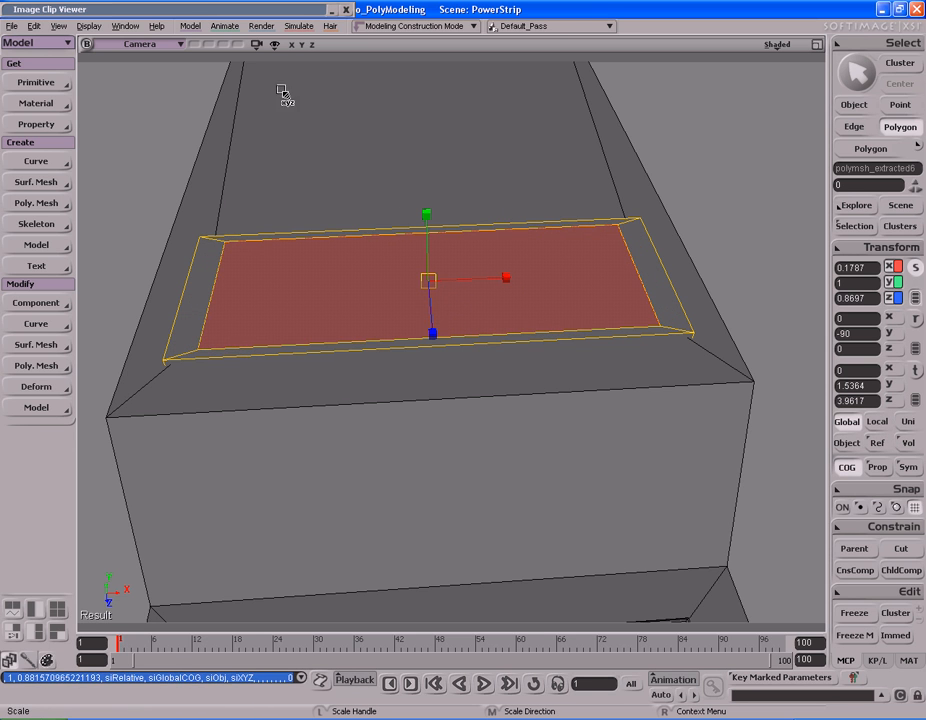
double_click(283, 12)
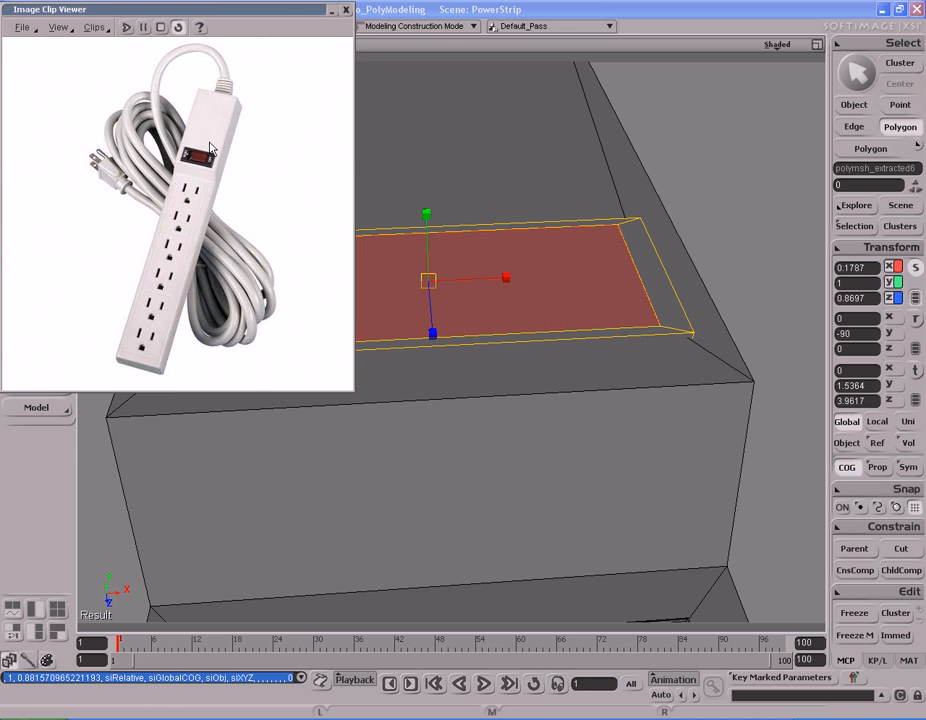
double_click(291, 12)
mouse_move(459, 301)
mouse_down()
mouse_move(473, 304)
mouse_move(453, 314)
mouse_up()
Duplicate the plate's inset polygon and lower it about 1.07 along Y to form a tapered recess in the plate
key(s)
right_drag(560, 271, 478, 223)
key(s)
key(v)
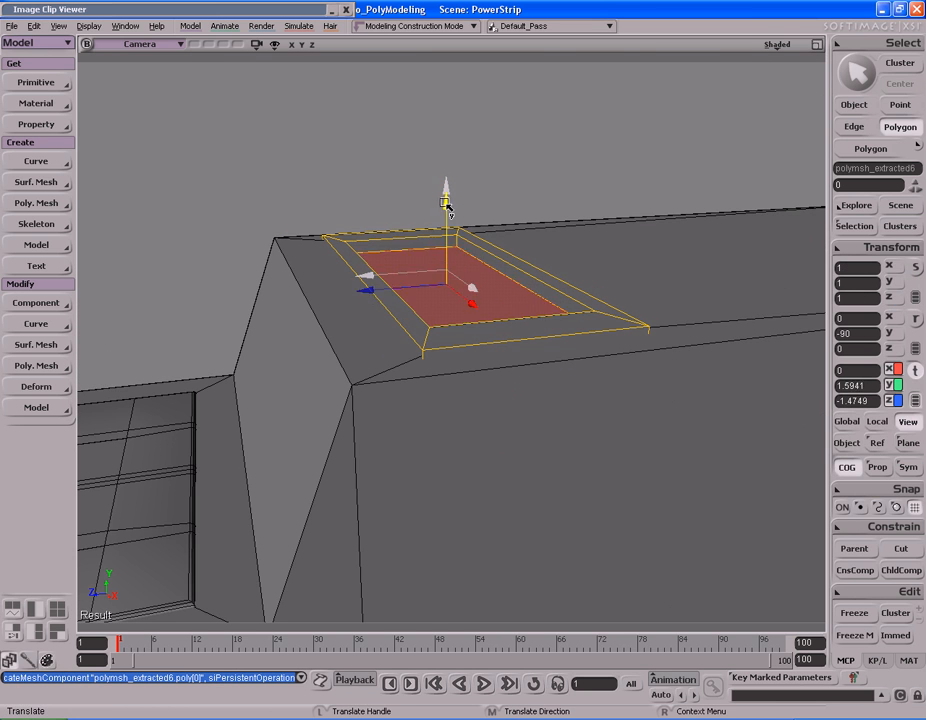
drag(446, 258, 446, 257)
key(s)
right_drag(505, 205, 541, 265)
key(Escape)
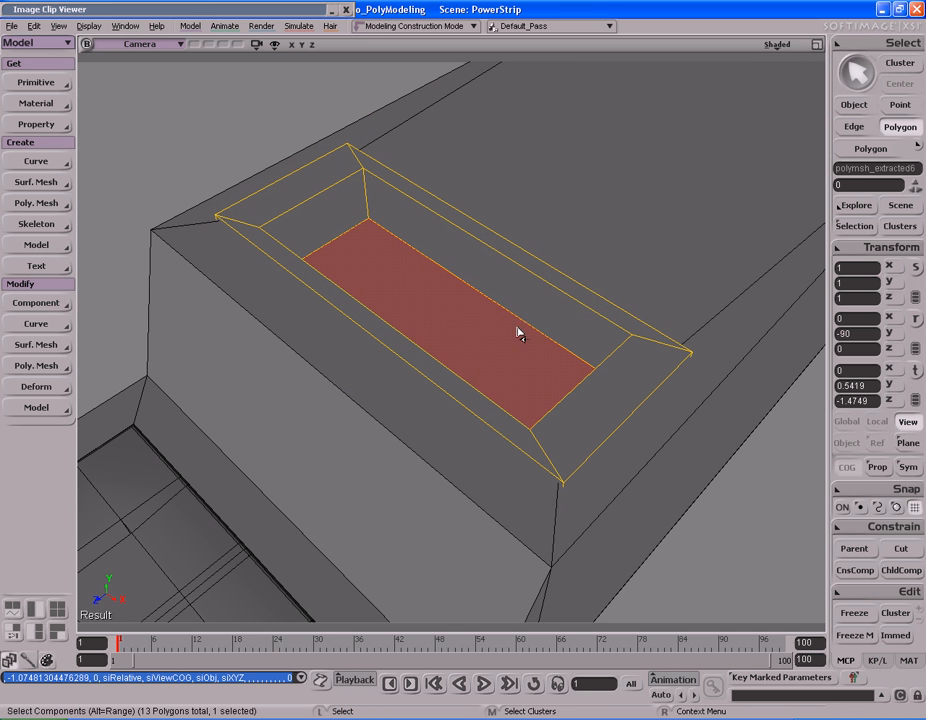
Extract the recess's floor polygon into a separate object, deleting it from the plate, and raise it about 0.46 along Y
right_click(438, 308)
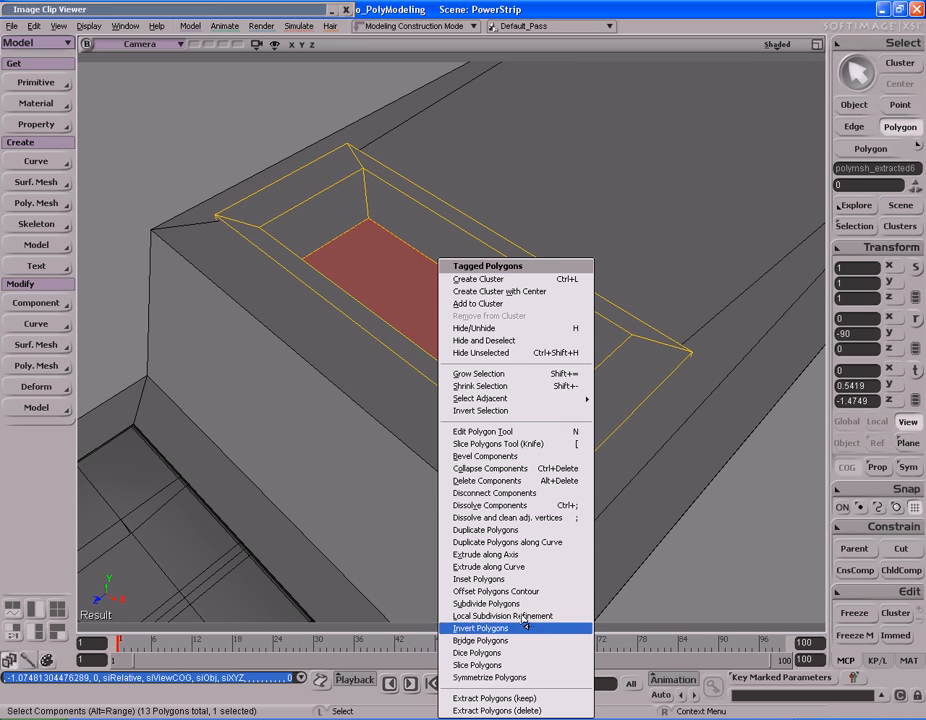
click(523, 709)
key(s)
drag(523, 375, 492, 412)
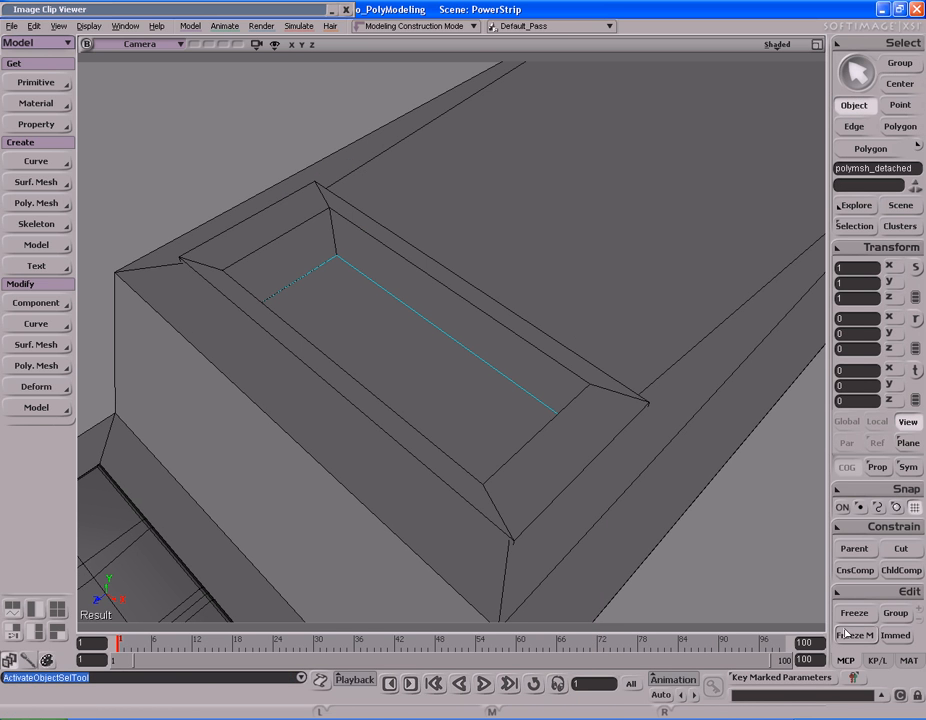
key(s)
right_drag(500, 458, 535, 434)
key(v)
drag(409, 332, 399, 285)
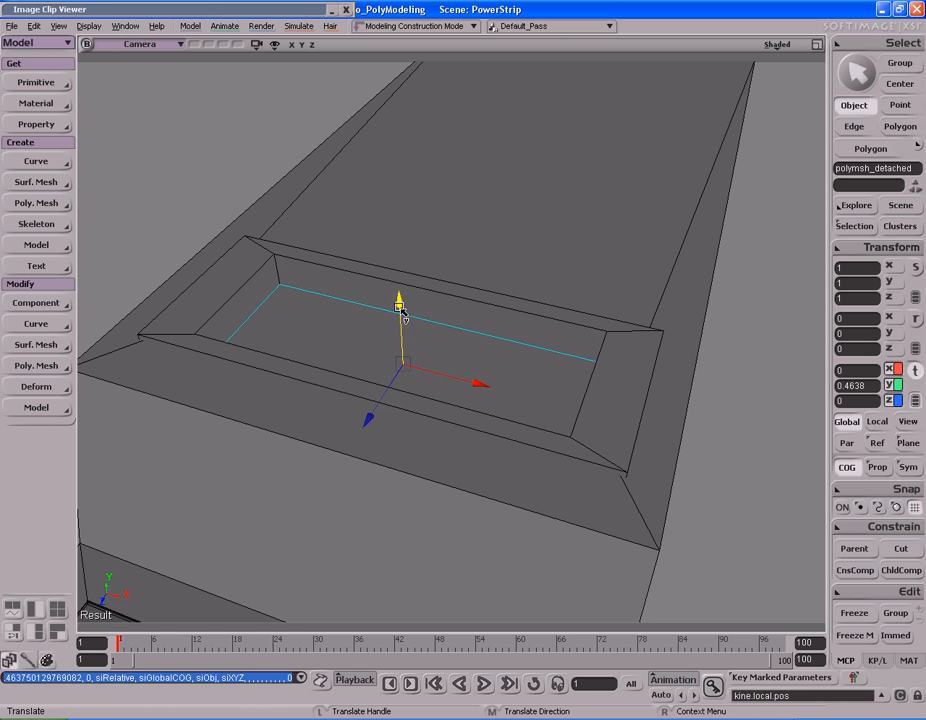
Duplicate the detached polygon and raise it along Y to build a rocker block standing slightly above the plate
key(u)
click(420, 375)
key(ctrl+d)
key(v)
drag(405, 318, 402, 256)
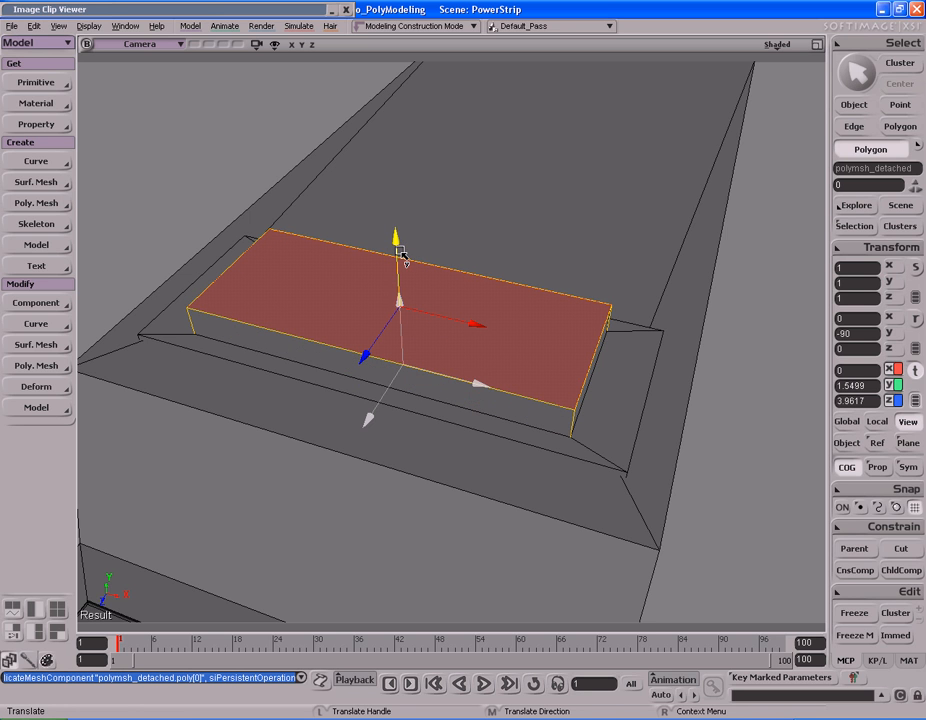
drag(402, 256, 402, 259)
Scale the rocker block to about 0.92 in X and Z to leave a gap around it in the recess
key(space)
key(x)
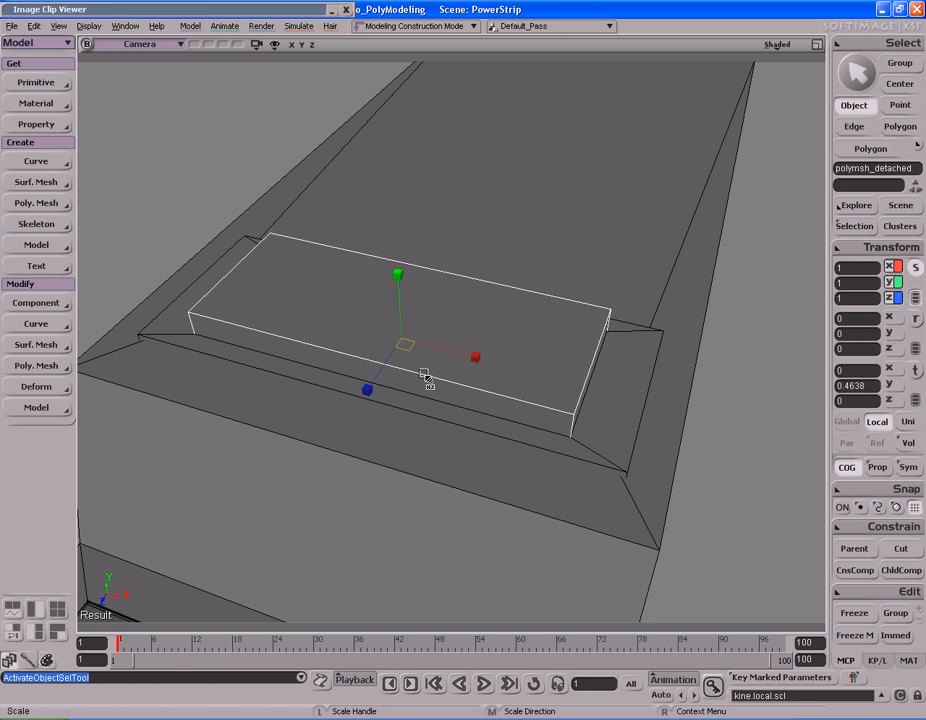
drag(423, 373, 404, 372)
key(s)
right_drag(407, 374, 552, 353)
key(x)
Check the switch in the reference photo and compare its shape and fit with the rocker block
double_click(295, 12)
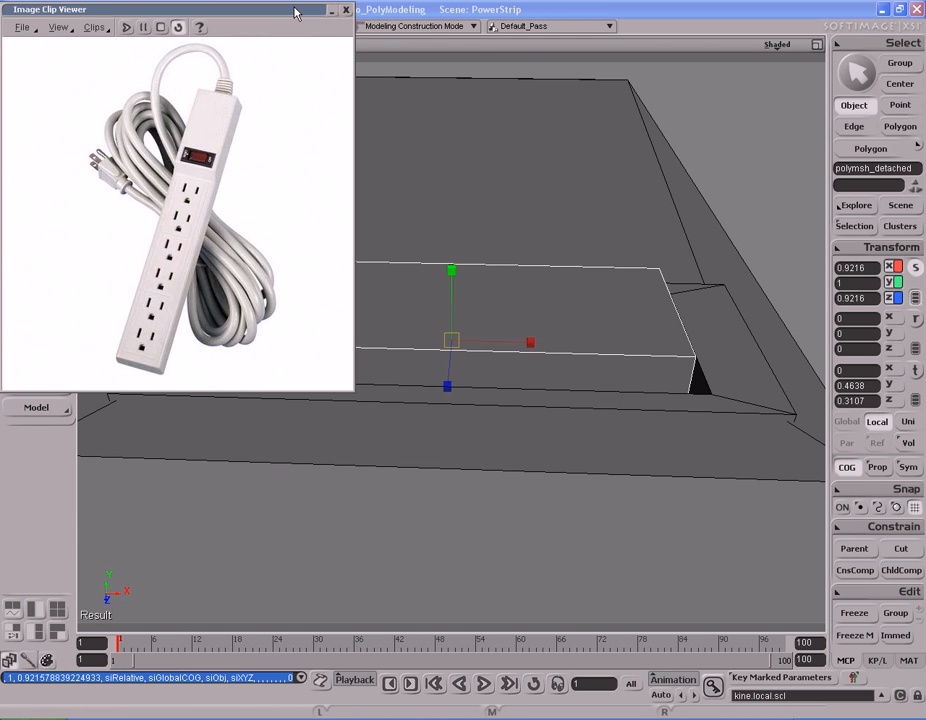
double_click(295, 12)
key(s)
right_drag(504, 324, 527, 323)
double_click(285, 12)
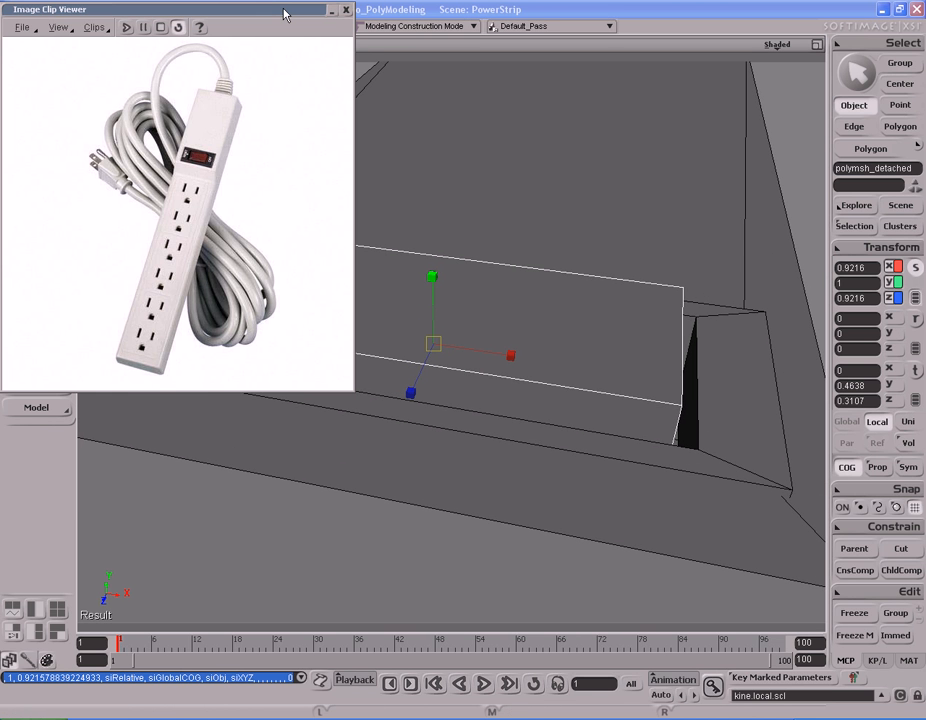
double_click(285, 12)
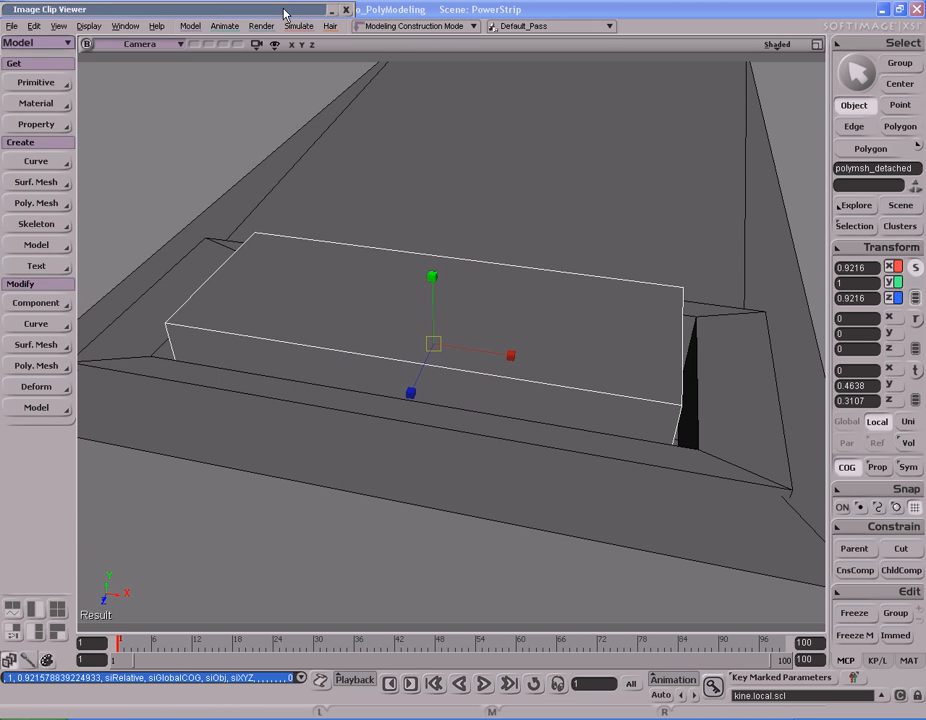
drag(473, 372, 477, 364)
key(x)
key(s)
right_drag(477, 364, 471, 379)
Subdivide the rocker block's parallel lengthwise edges with Subdivisions 2 and Connect on, adding a crosswise edge loop through its middle
key(space)
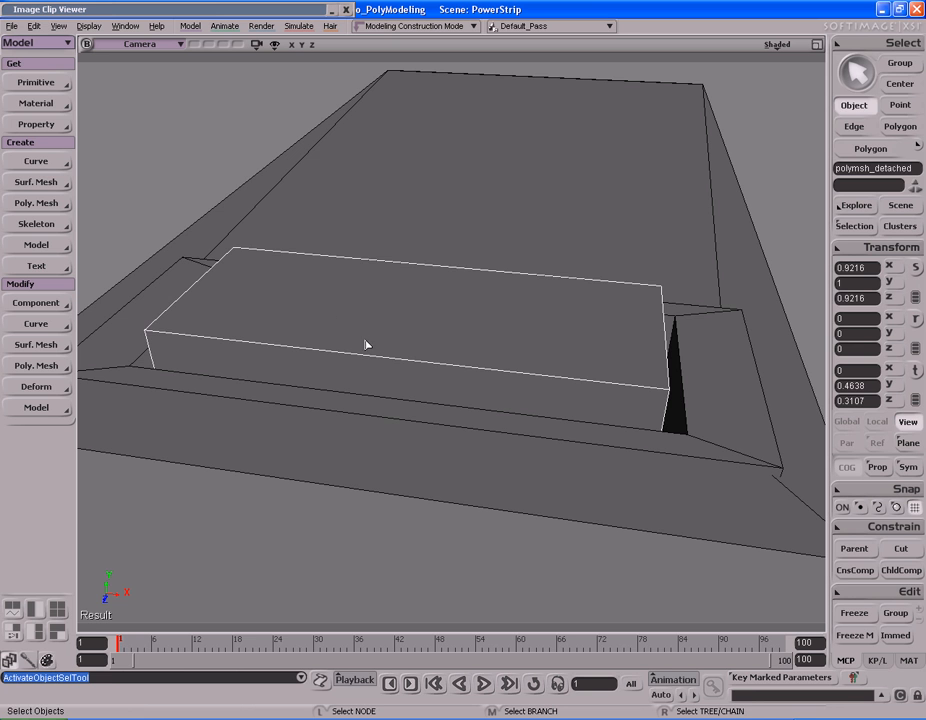
key(e)
click(446, 336)
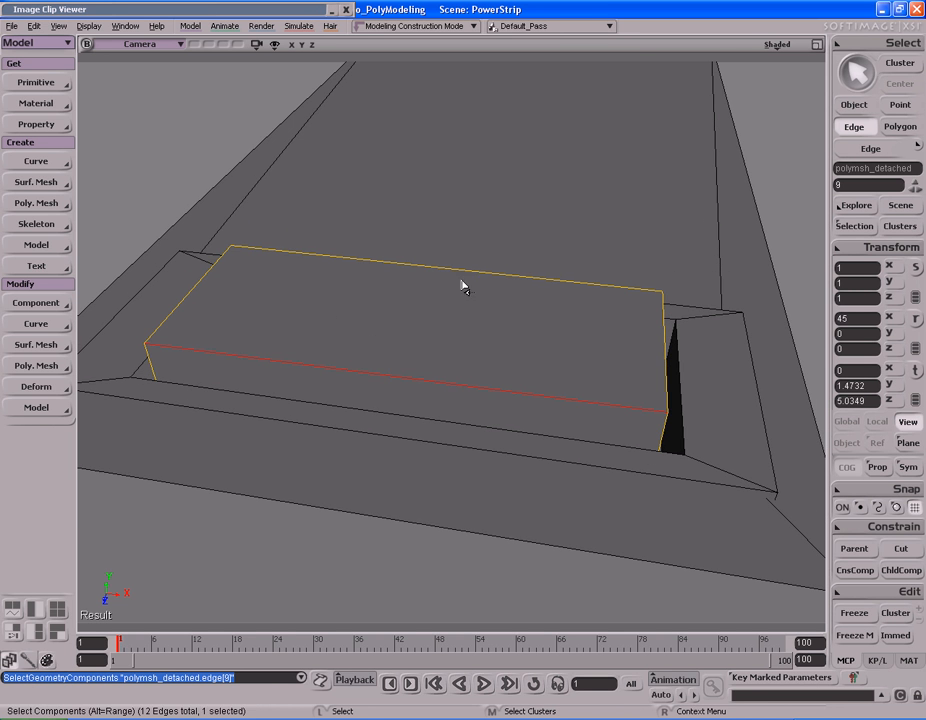
alt+click(465, 287)
key(s)
right_drag(488, 298, 430, 322)
key(space)
key(shift+d)
key(s)
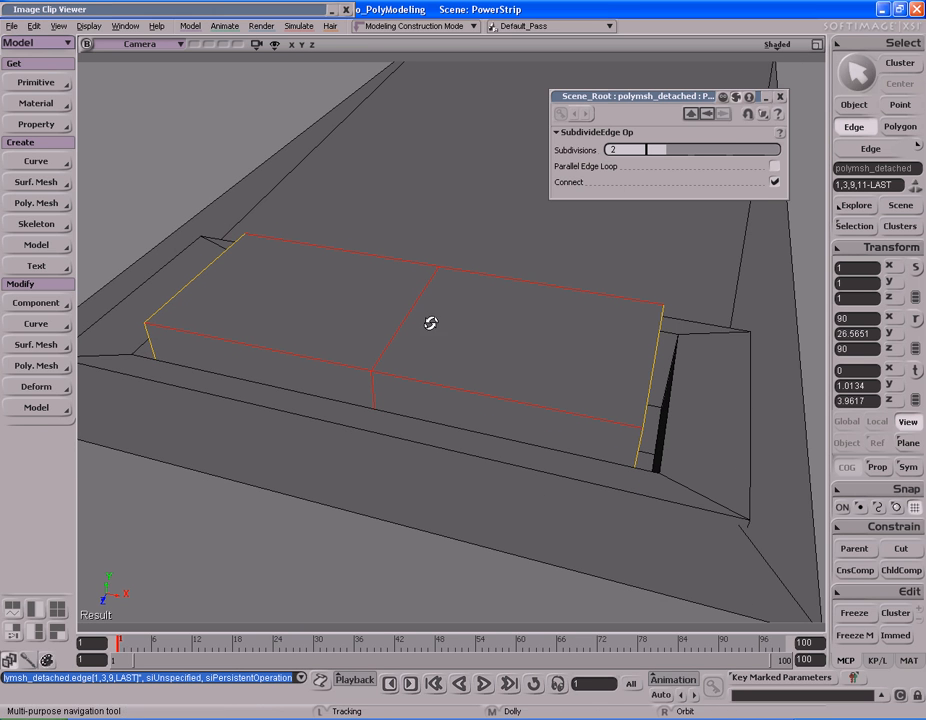
click(781, 97)
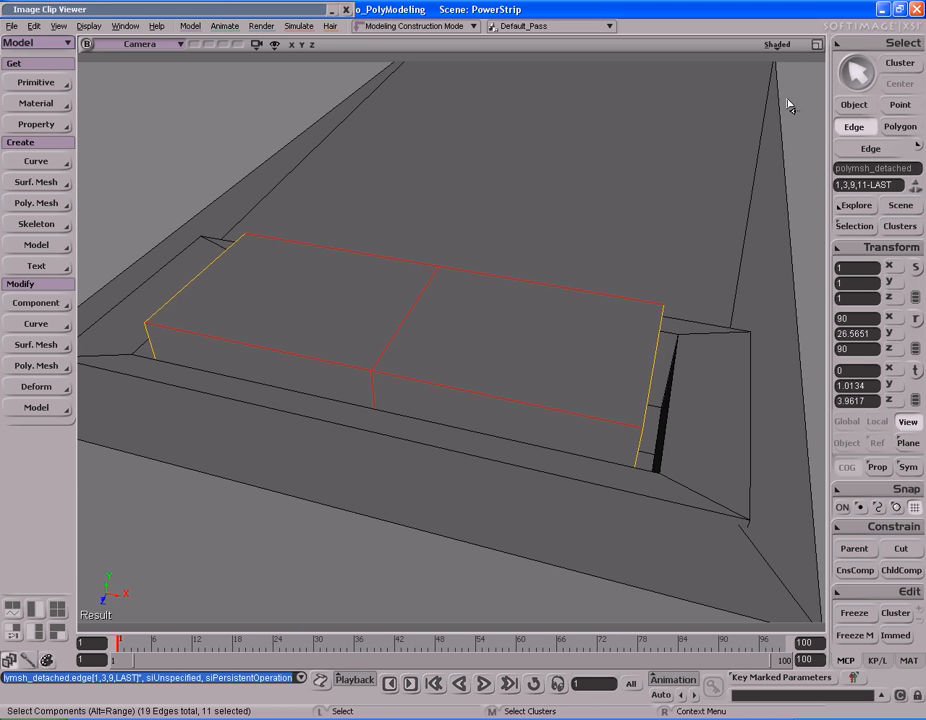
Lower the crosswise middle edge on the rocker's top along Y to give the switch a V-shaped dip
click(474, 338)
key(s)
right_drag(490, 345, 490, 329)
key(v)
drag(409, 222, 409, 248)
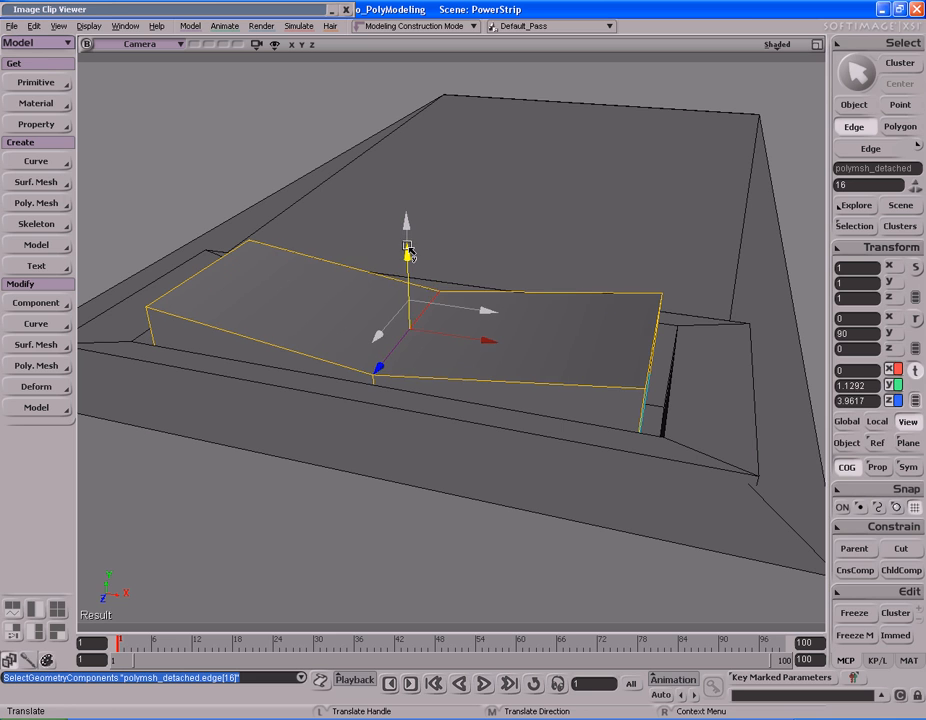
key(s)
right_drag(409, 250, 617, 253)
Rotate the whole rocker slightly about Z so that one end tilts up out of the plate
key(space)
key(s)
middle_drag(617, 253, 517, 273)
right_drag(517, 273, 522, 256)
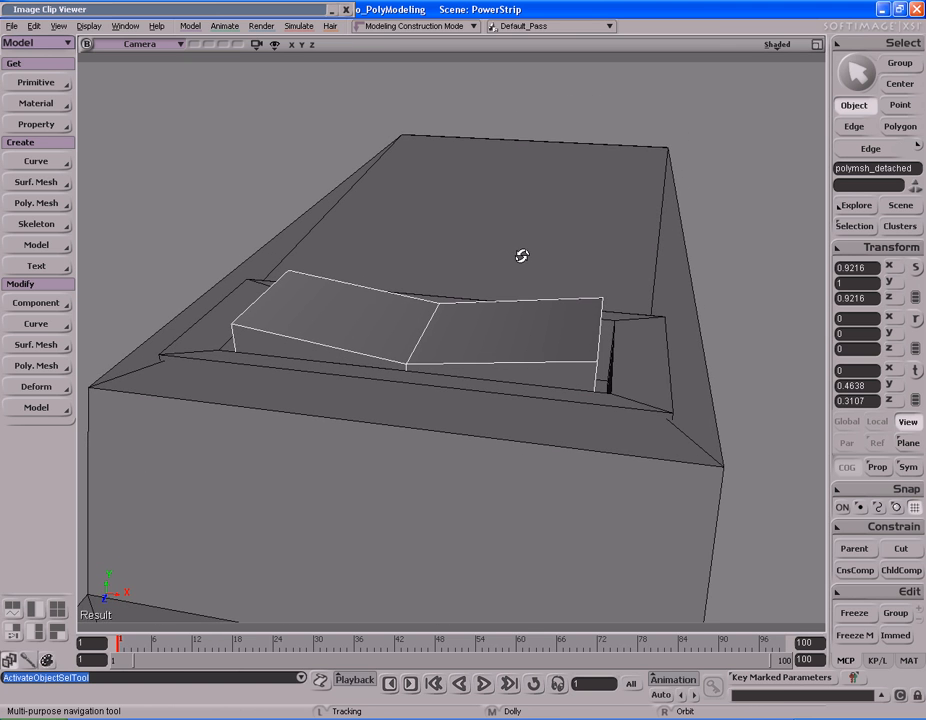
right_drag(606, 272, 575, 285)
key(x)
key(c)
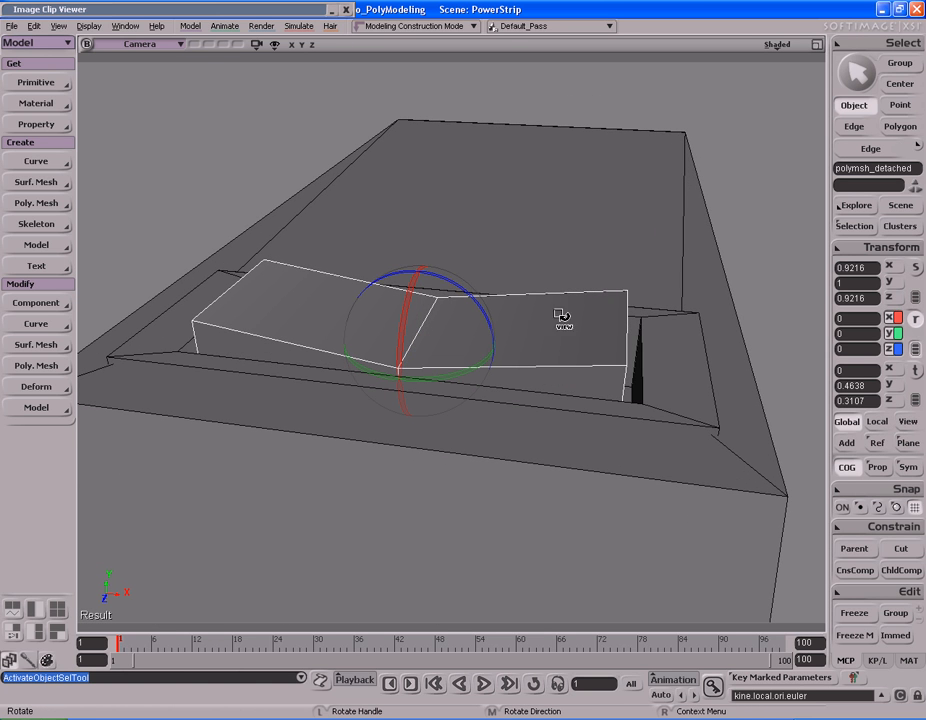
drag(471, 297, 464, 291)
key(s)
right_drag(464, 291, 531, 241)
Render a preview region over the raised end block and examine the tilted rocker from several angles
key(space)
click(532, 215)
key(s)
right_drag(535, 292, 528, 267)
drag(575, 419, 643, 432)
key(q)
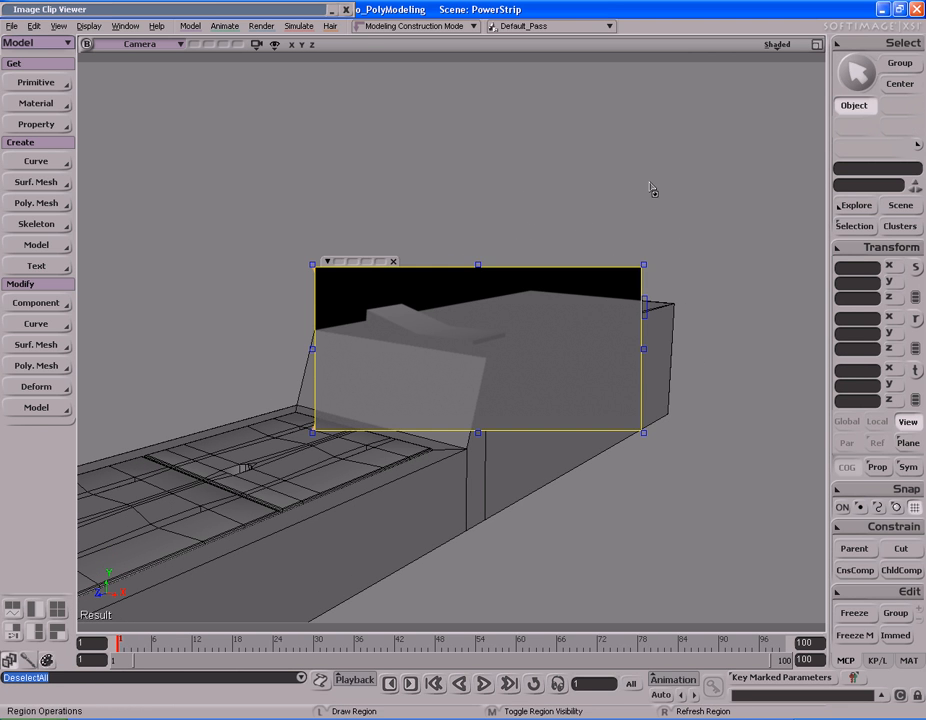
middle_click(654, 193)
key(s)
right_drag(595, 260, 624, 266)
middle_drag(624, 266, 436, 277)
right_drag(436, 277, 605, 373)
key(s)
middle_drag(402, 326, 665, 316)
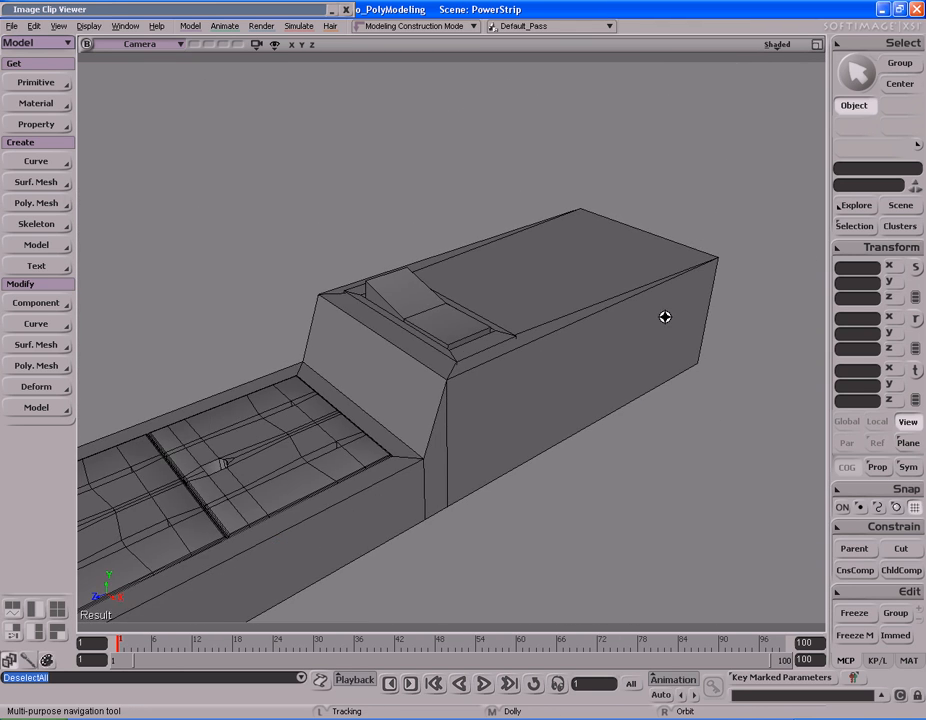
middle_drag(590, 314, 651, 312)
drag(584, 350, 614, 304)
Try beveling the power strip body's edge above the sloped face beside the switch, with a distance of 0.088
click(616, 283)
key(s)
mouse_move(616, 283)
right_down()
mouse_move(575, 314)
mouse_move(508, 265)
mouse_move(496, 269)
mouse_move(609, 285)
mouse_move(626, 252)
mouse_move(616, 272)
right_up()
middle_drag(616, 272, 533, 279)
key(e)
right_click(449, 285)
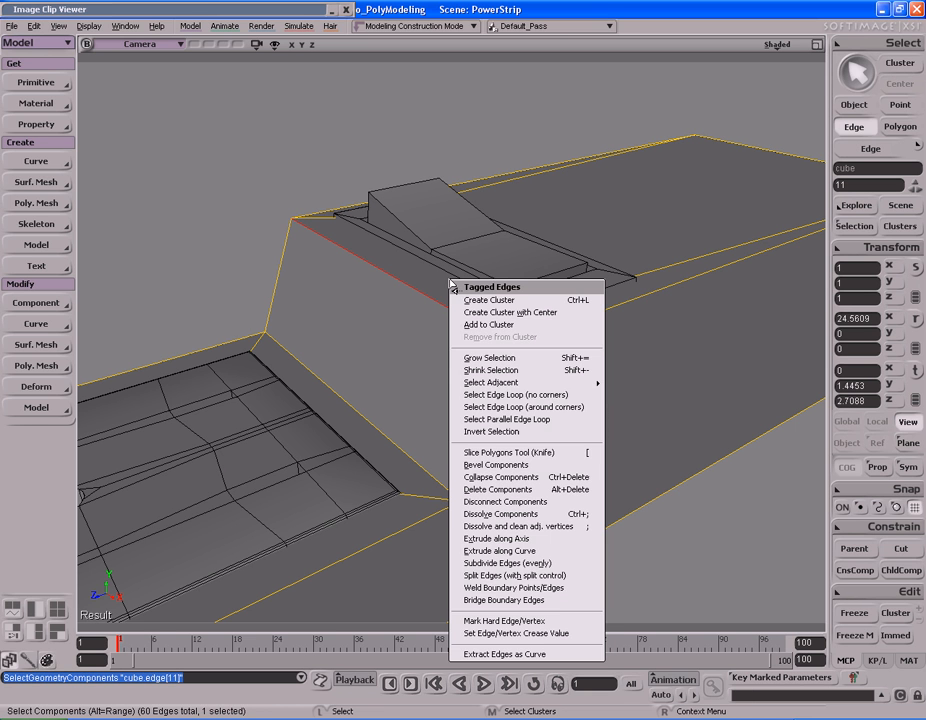
click(497, 465)
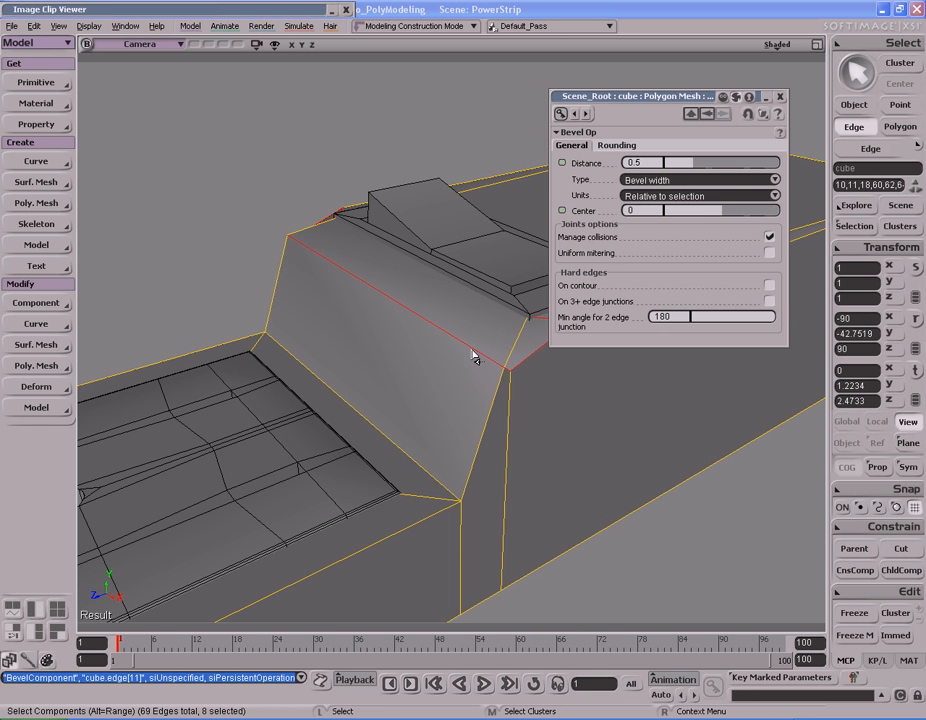
key(s)
drag(511, 175, 404, 209)
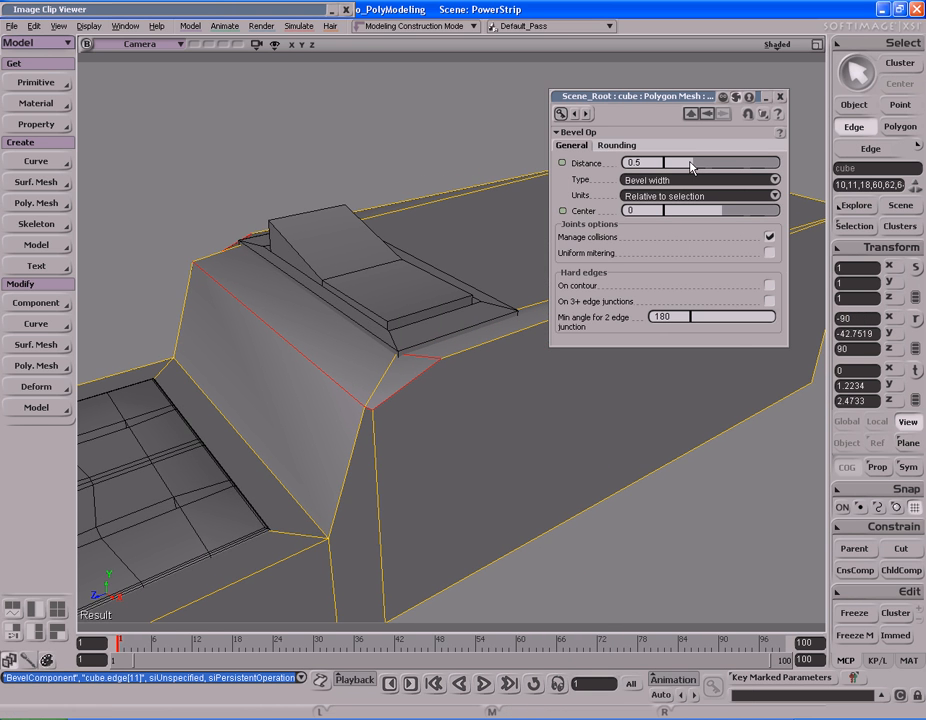
drag(687, 168, 679, 167)
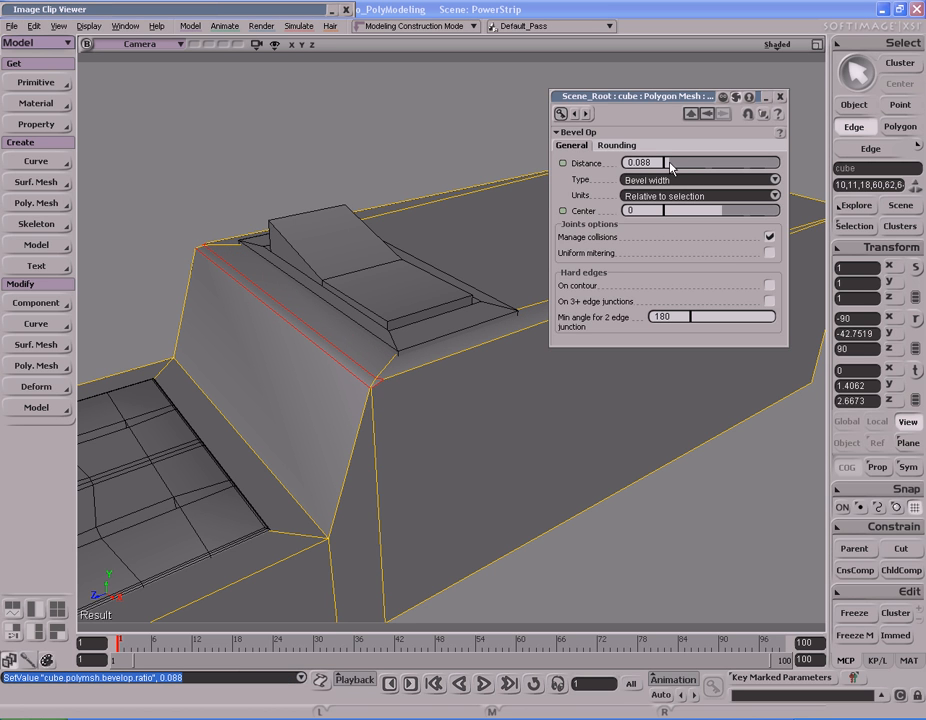
Try rounding the new bevel on the sloped face's upper edge, and undo the bevel
click(617, 146)
drag(664, 163, 685, 170)
mouse_move(416, 333)
right_down()
mouse_move(459, 327)
mouse_move(426, 327)
right_up()
key(ctrl+z)
key(ctrl+z)
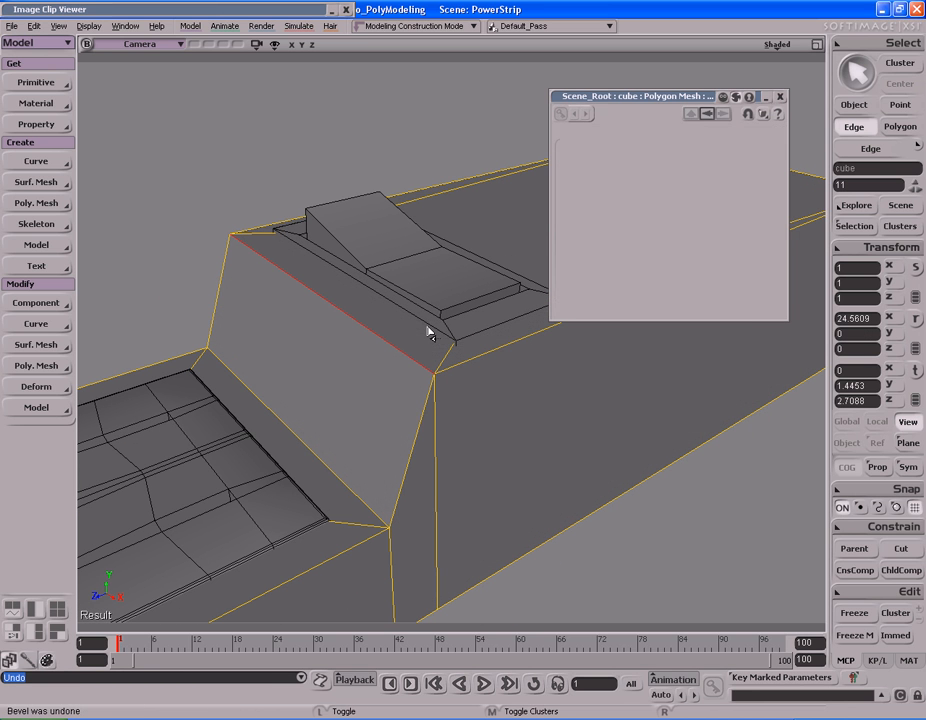
click(780, 97)
Examine the far end of the raised block and compare it with the cord end in the reference photo
key(s)
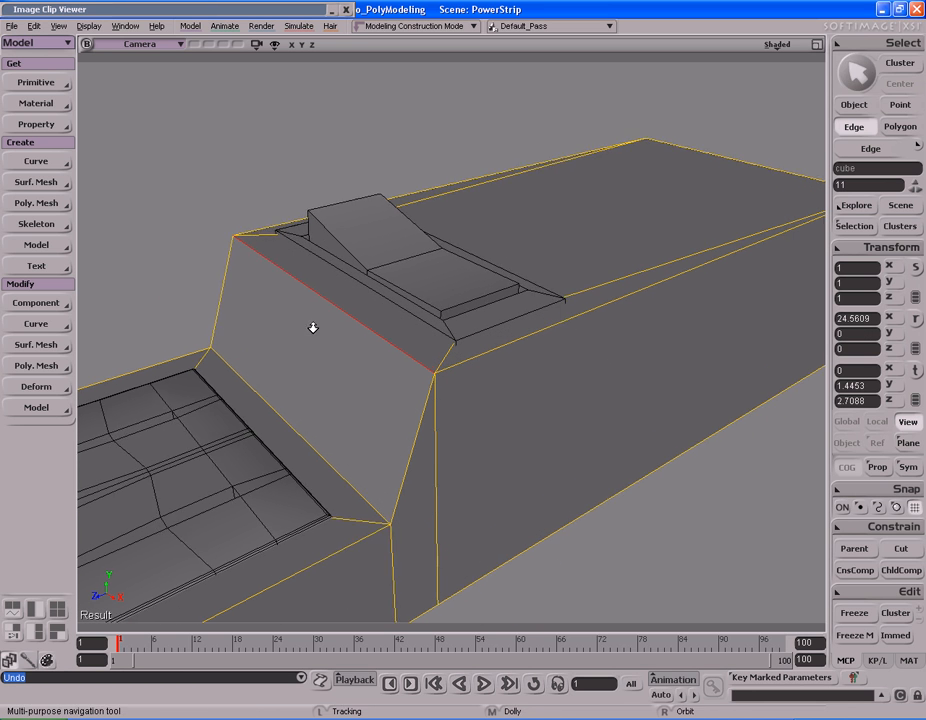
middle_drag(314, 331, 451, 297)
key(space)
click(482, 182)
key(s)
middle_drag(482, 182, 628, 285)
drag(628, 285, 662, 273)
right_drag(662, 273, 590, 265)
middle_drag(674, 259, 539, 267)
drag(539, 267, 488, 248)
middle_drag(488, 248, 472, 250)
drag(472, 250, 504, 251)
double_click(287, 13)
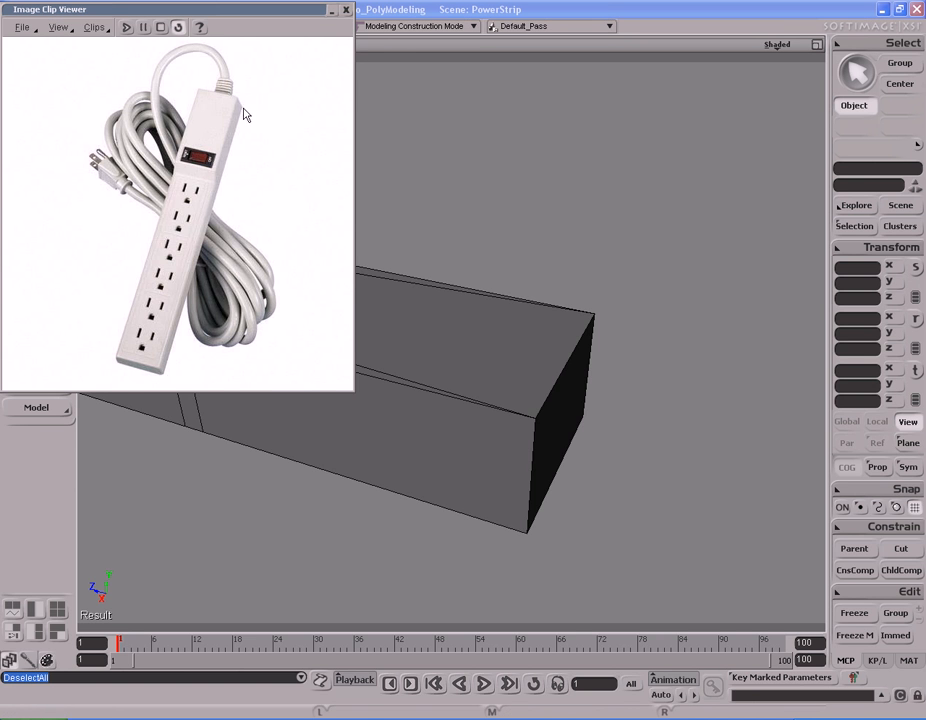
double_click(303, 14)
key(s)
drag(465, 271, 412, 245)
right_drag(500, 275, 440, 264)
middle_drag(546, 273, 490, 286)
drag(490, 286, 478, 254)
mouse_move(478, 254)
right_down()
mouse_move(535, 256)
mouse_move(496, 250)
right_up()
Duplicate the polygon closing the raised block's far end and scale the copy down to a small rectangle in its middle
key(space)
click(501, 298)
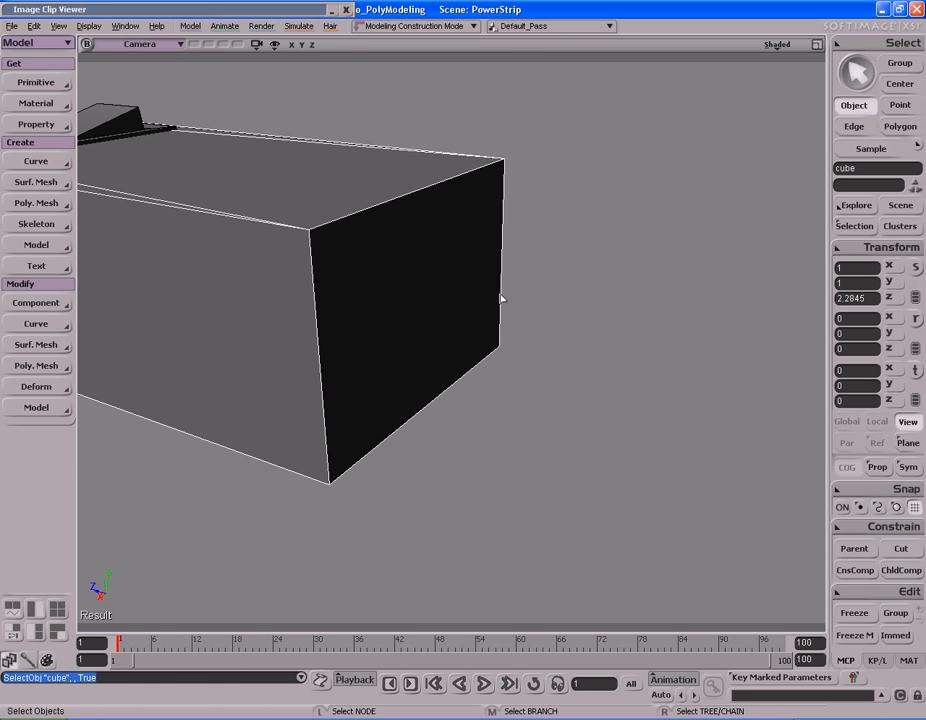
key(y)
click(499, 304)
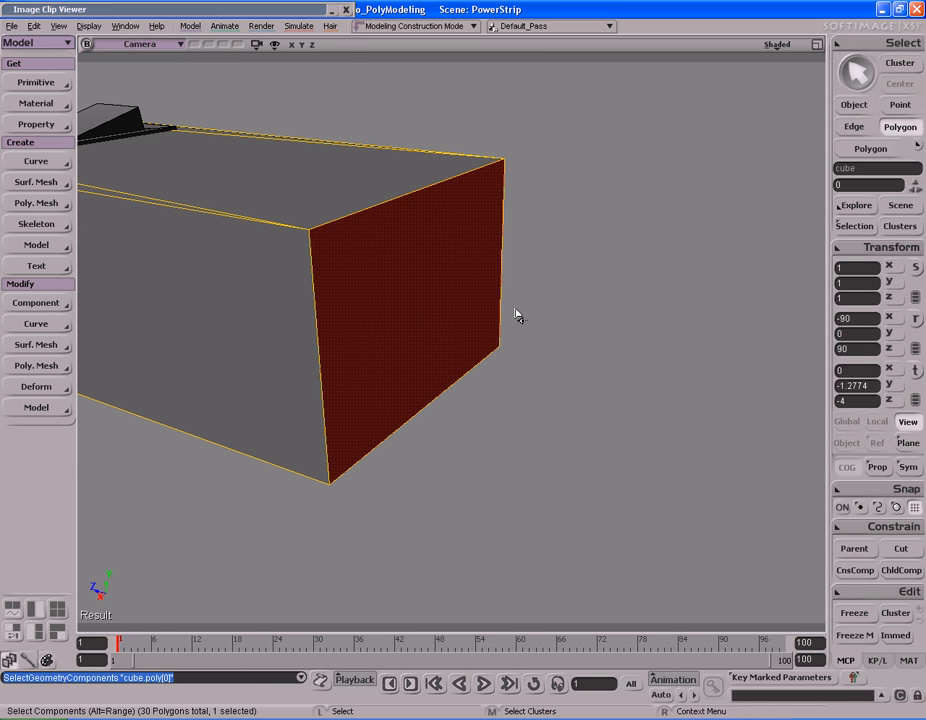
double_click(300, 14)
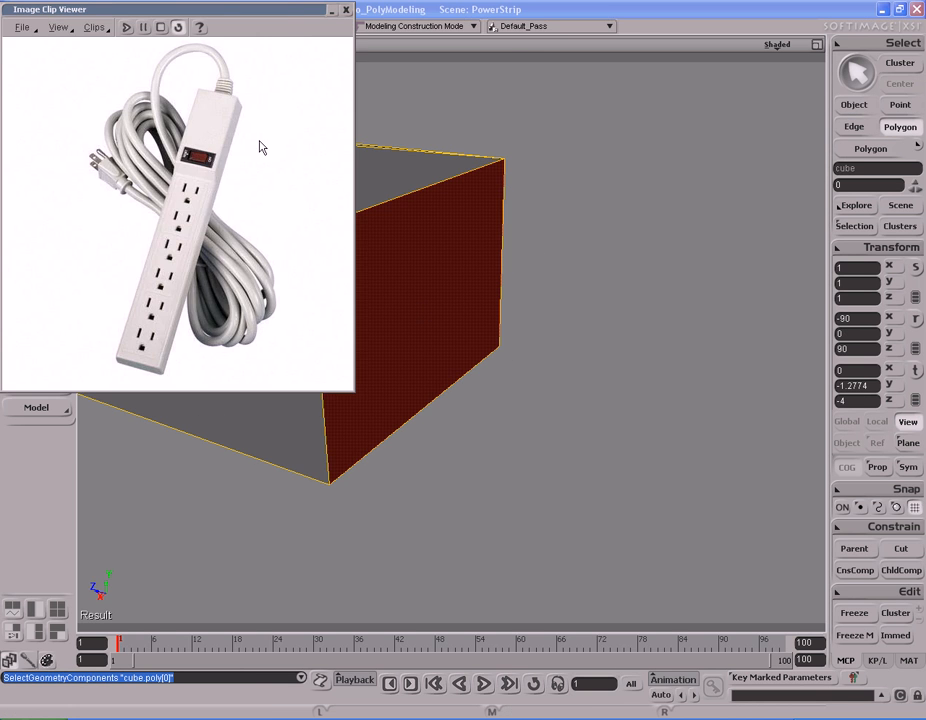
double_click(300, 10)
key(s)
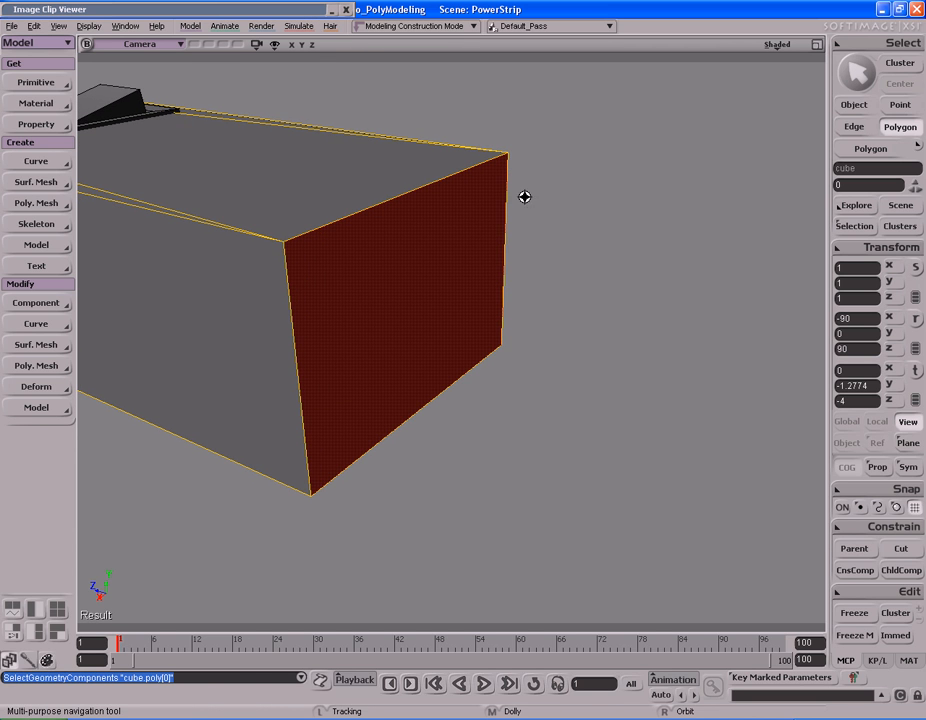
key(space)
key(ctrl+d)
drag(570, 223, 505, 278)
key(s)
drag(553, 256, 519, 254)
mouse_move(519, 254)
right_down()
mouse_move(531, 234)
mouse_move(517, 246)
right_up()
right_drag(519, 238, 531, 234)
key(x)
drag(508, 238, 472, 268)
Duplicate the small end polygon and pull the copy outward to Z -4.108, forming a short neck
key(ctrl+d)
drag(344, 262, 358, 263)
key(s)
drag(486, 238, 518, 236)
right_drag(518, 236, 542, 234)
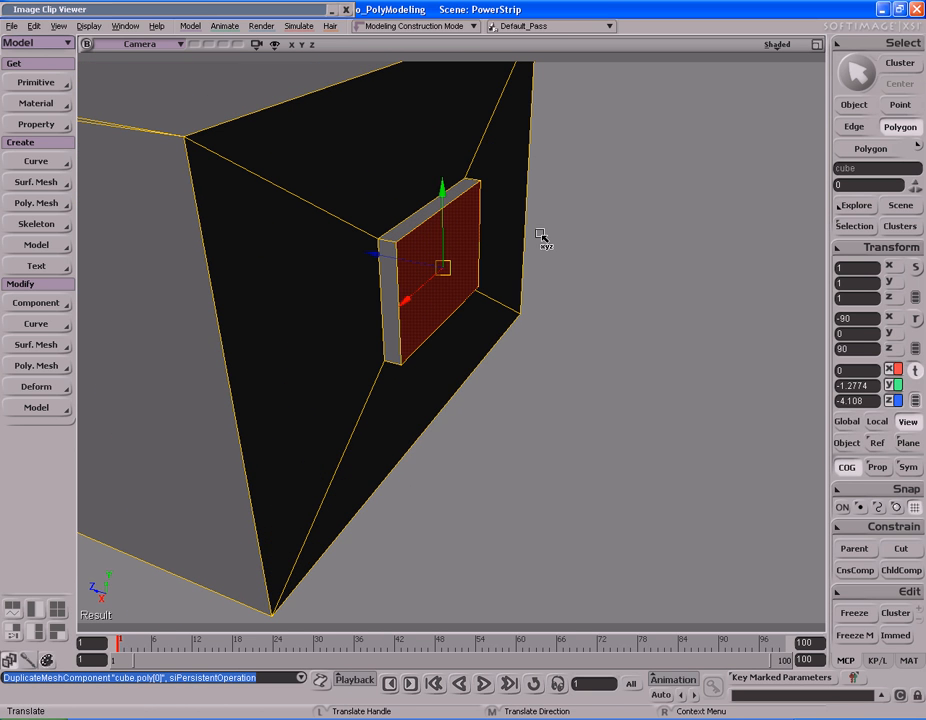
Enlarge the duplicated neck polygon about 1.3 times, then duplicate it again outward to Z -4.2162 to form a plate
key(x)
drag(535, 318, 562, 312)
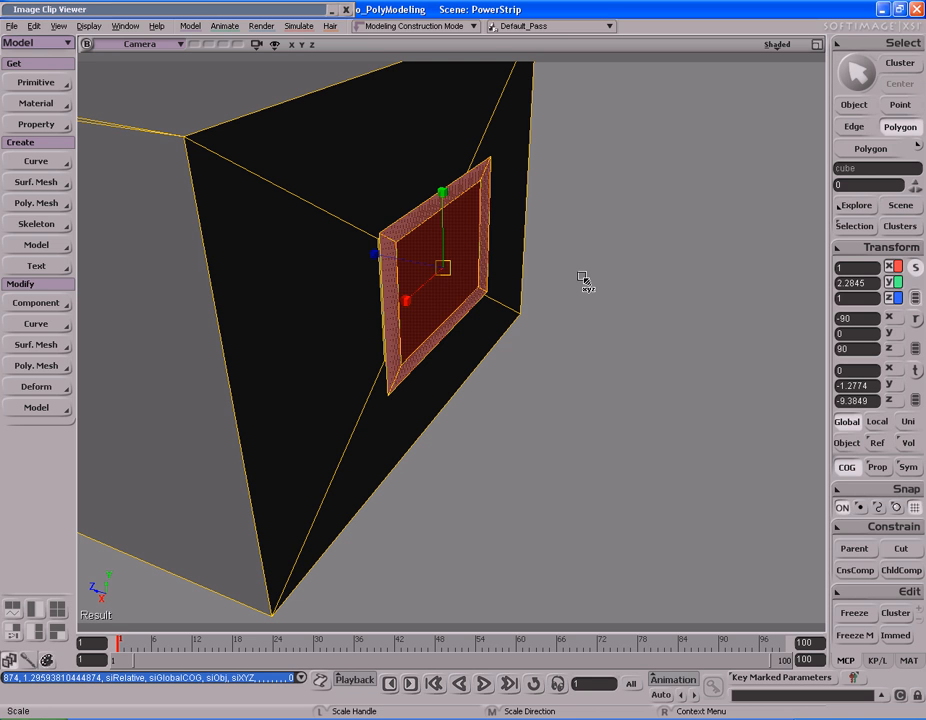
key(ctrl+d)
key(v)
mouse_move(409, 262)
mouse_down()
mouse_move(434, 269)
mouse_move(423, 267)
mouse_up()
key(s)
right_drag(423, 267, 475, 242)
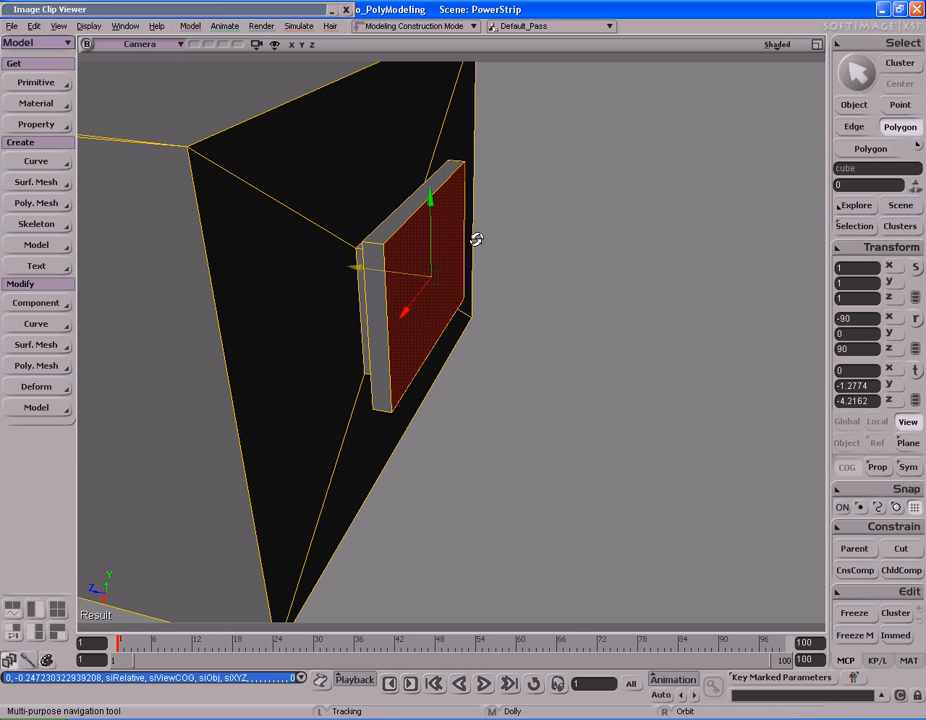
Compare the plate with the reference photo and thin it by moving its front polygon back to Z -4.1867
key(v)
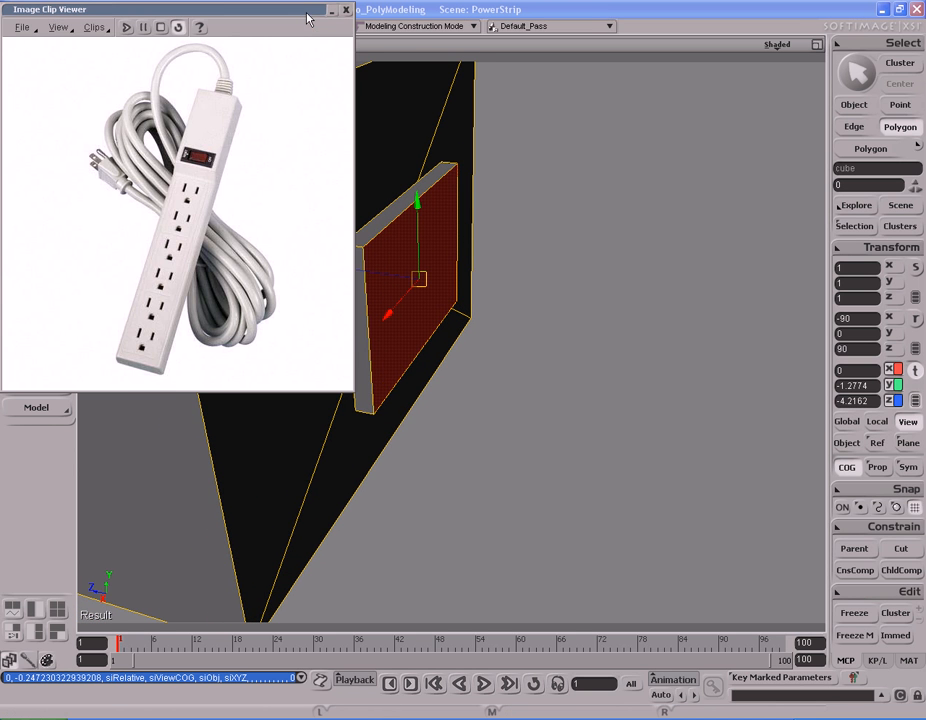
double_click(307, 14)
key(s)
right_drag(450, 190, 567, 241)
drag(479, 281, 473, 283)
key(s)
right_drag(589, 258, 595, 234)
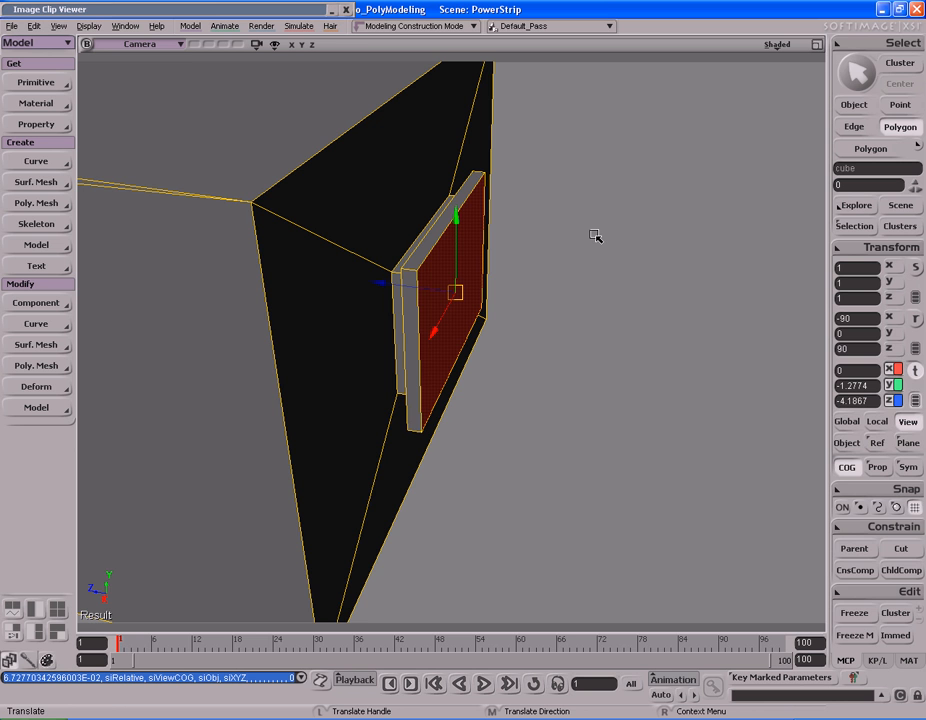
key(s)
right_drag(595, 236, 597, 217)
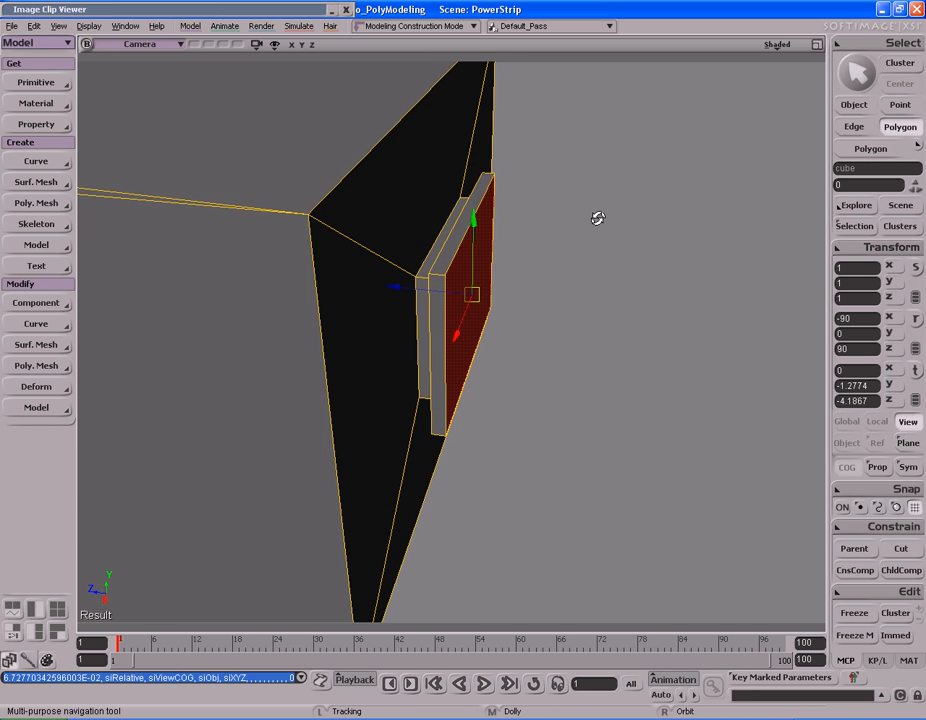
middle_drag(621, 217, 583, 228)
drag(583, 228, 545, 222)
mouse_move(545, 222)
right_down()
mouse_move(535, 223)
mouse_move(556, 221)
mouse_move(535, 213)
right_up()
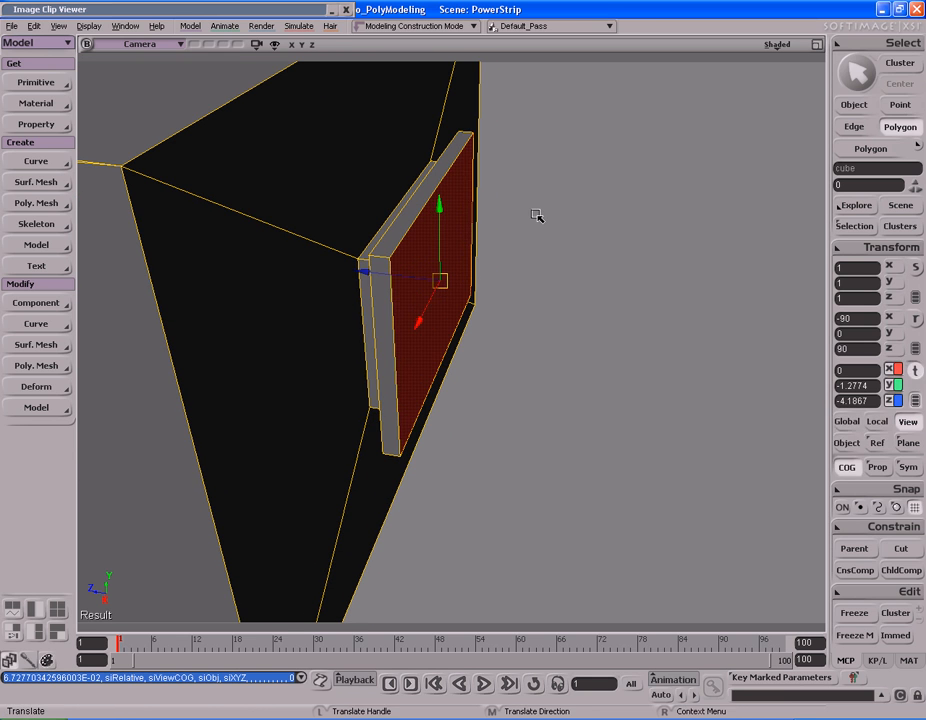
Grow the polygon selection from the plate's front face to its sides and the rear rim around the neck
key(space)
key(u)
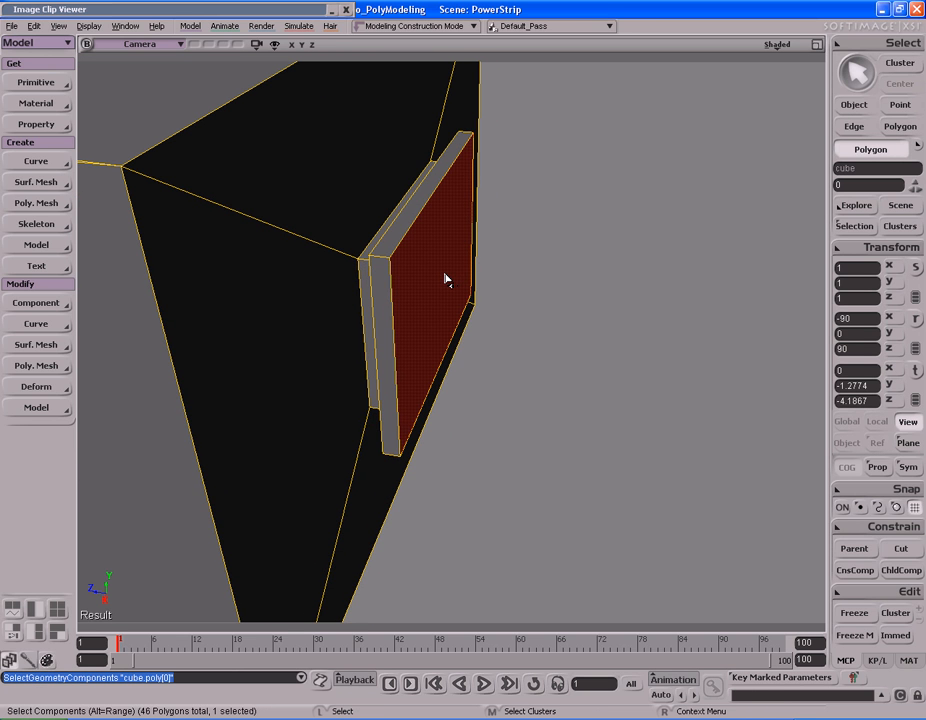
key(shift)
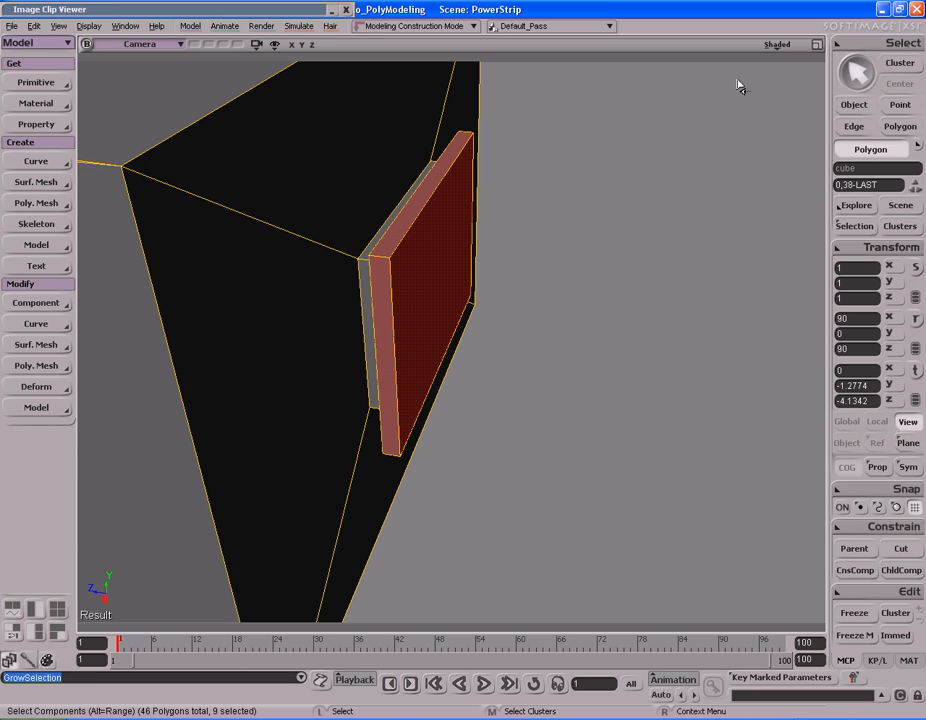
key(shift+w)
key(s)
drag(697, 117, 537, 167)
right_drag(537, 167, 653, 157)
middle_drag(653, 157, 570, 157)
drag(570, 157, 490, 252)
middle_click(792, 47)
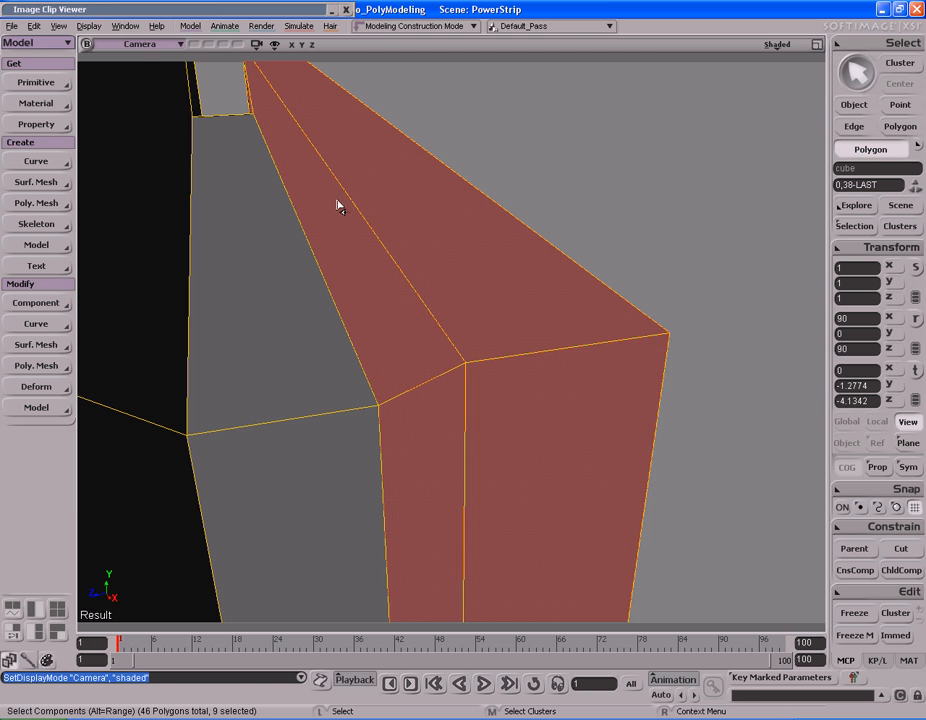
Extract the selected plate polygons into a separate mesh, deleting them from the body, and freeze the new mesh's modeling
key(s)
right_drag(450, 290, 457, 285)
middle_drag(457, 283, 438, 273)
right_drag(438, 273, 471, 242)
key(s)
right_click(427, 250)
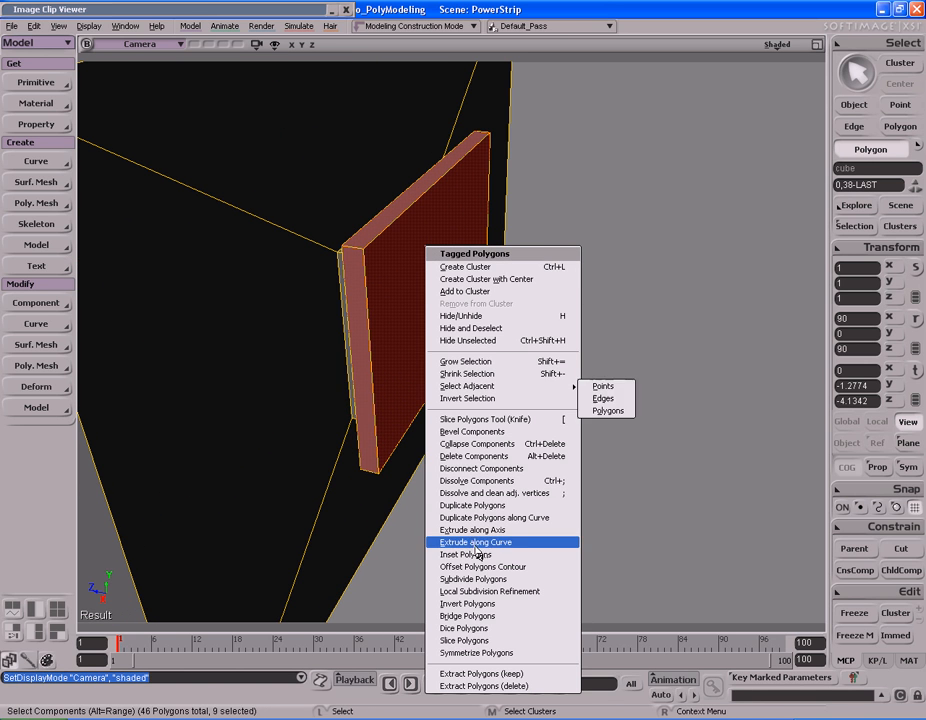
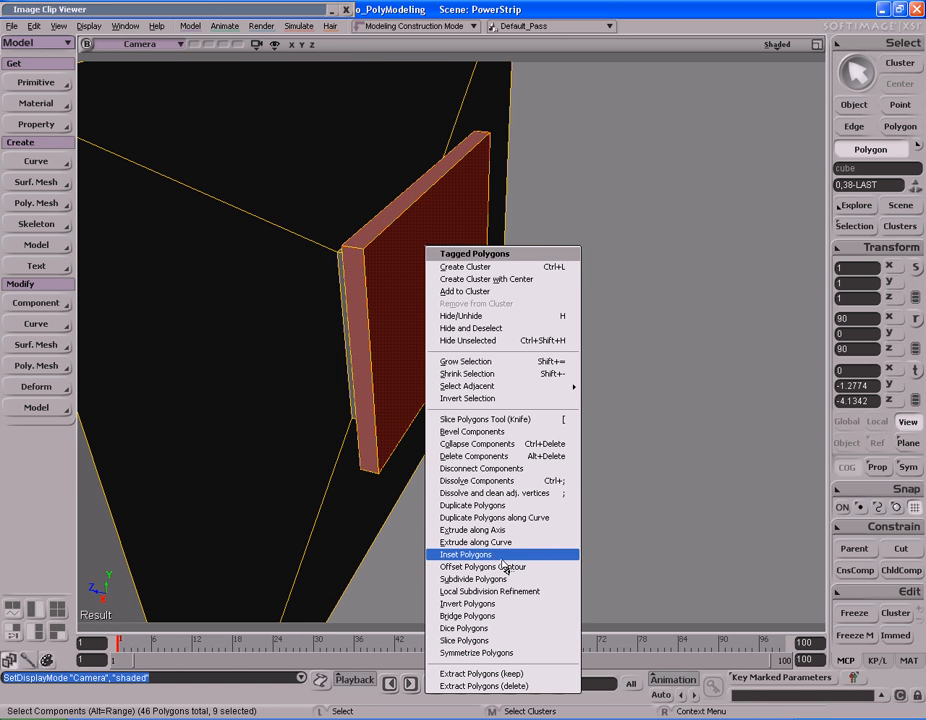
click(517, 686)
key(s)
right_drag(494, 318, 493, 354)
key(s)
right_drag(416, 353, 430, 335)
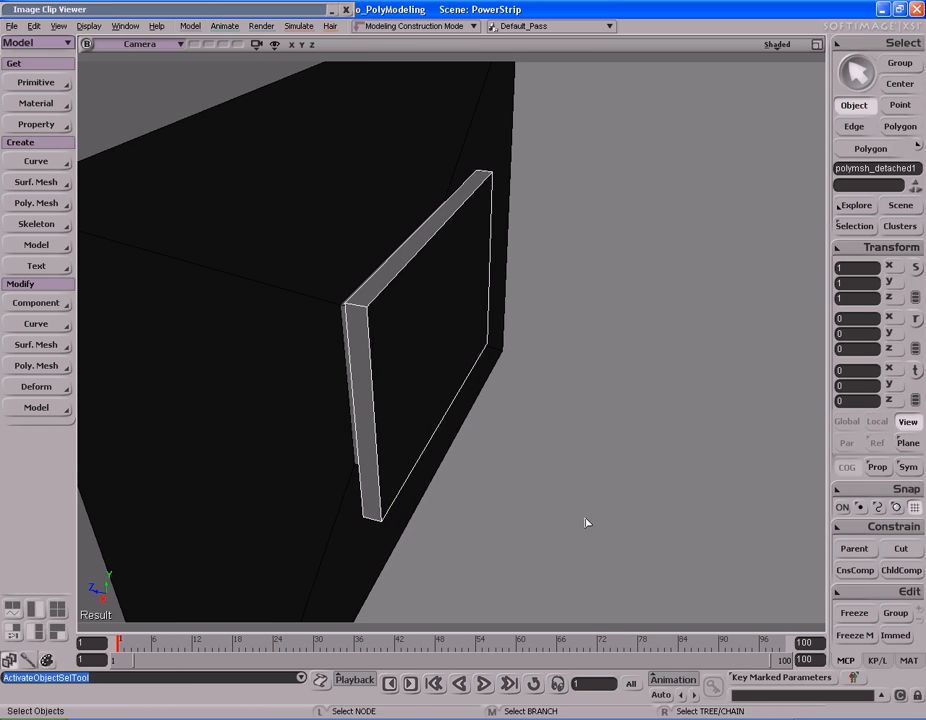
click(860, 642)
Select the four short corner edges running across the thickness of the detached plate
key(s)
right_drag(492, 408, 517, 405)
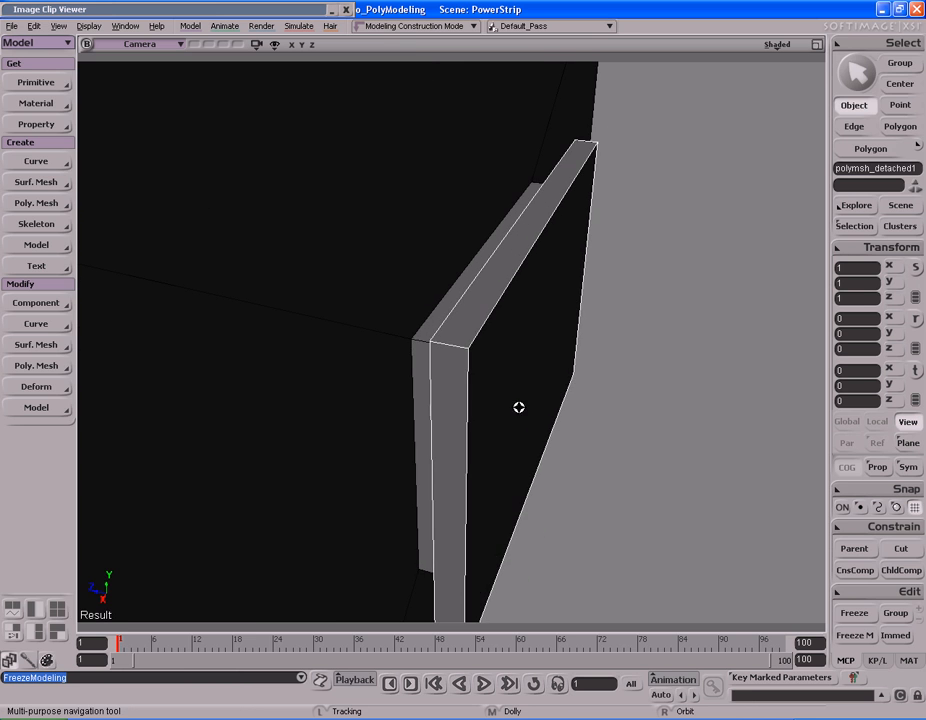
key(e)
click(449, 357)
key(s)
right_drag(449, 362, 459, 300)
key(f)
key(s)
right_drag(467, 348, 472, 318)
middle_drag(472, 318, 651, 349)
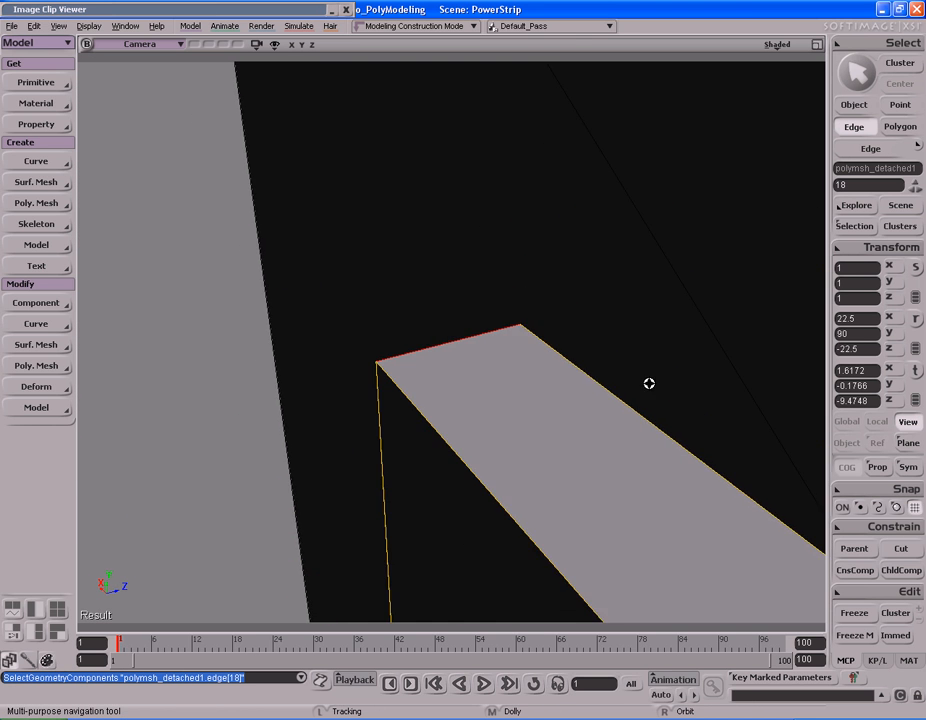
drag(651, 349, 510, 145)
middle_drag(343, 269, 766, 275)
middle_drag(657, 354, 540, 224)
middle_drag(448, 234, 686, 298)
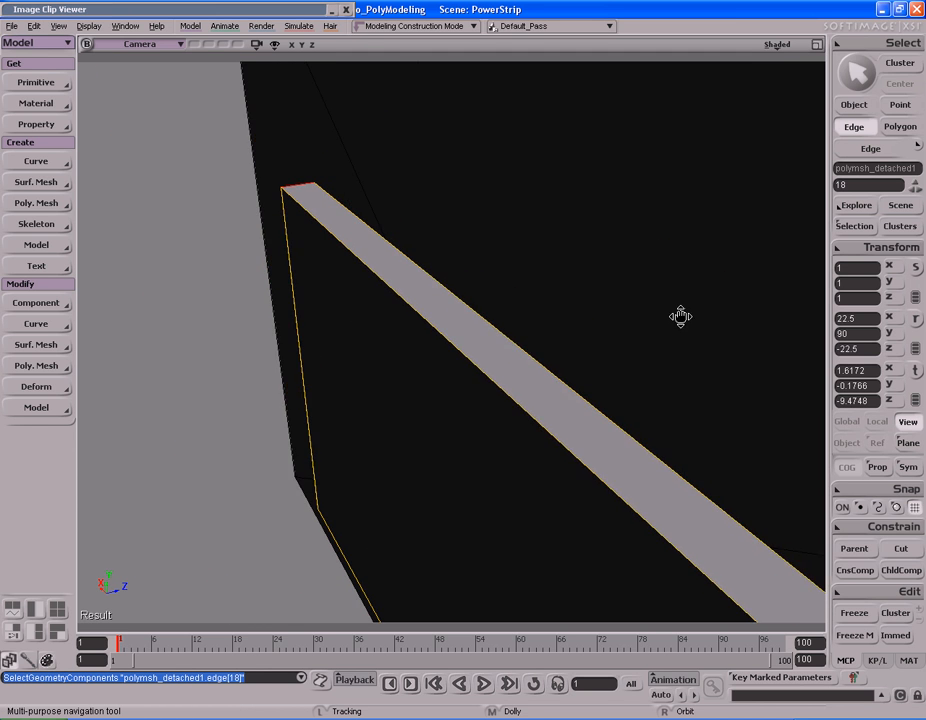
drag(686, 298, 603, 226)
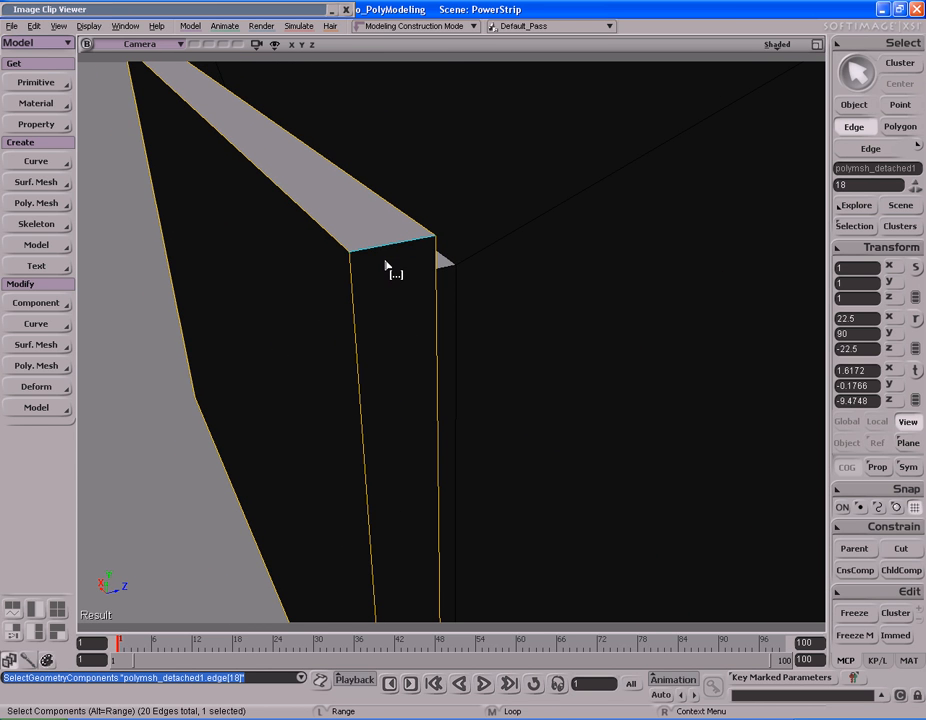
alt+middle_click(385, 264)
Bevel the plate's four corner edges with a distance of 2 and add rounding to the bevel
key(s)
middle_drag(376, 296, 484, 293)
right_drag(484, 293, 573, 277)
right_click(575, 245)
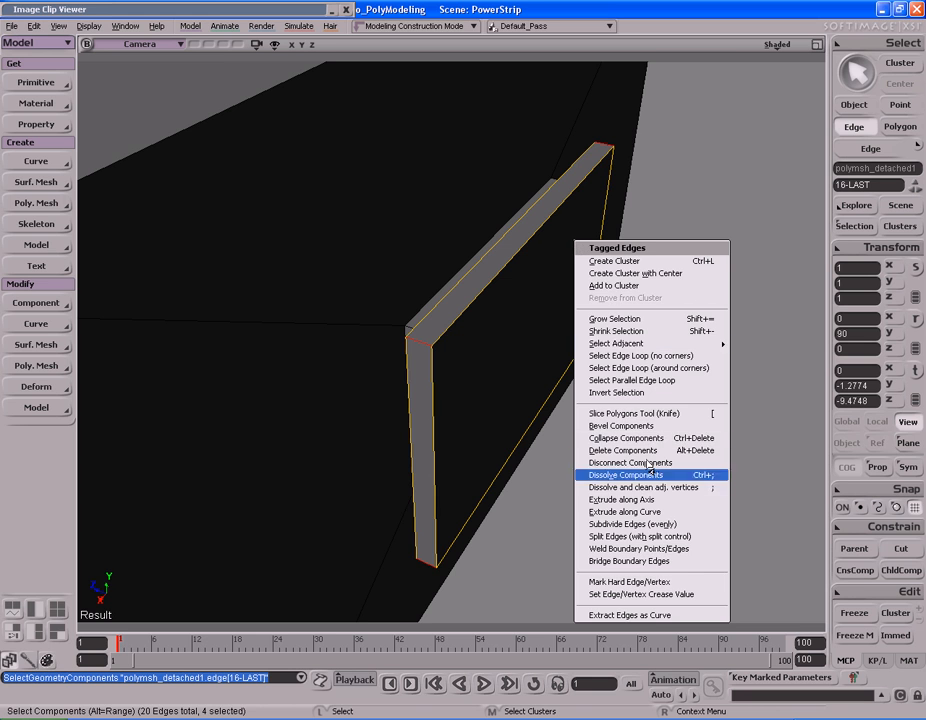
click(640, 426)
right_drag(530, 259, 465, 234)
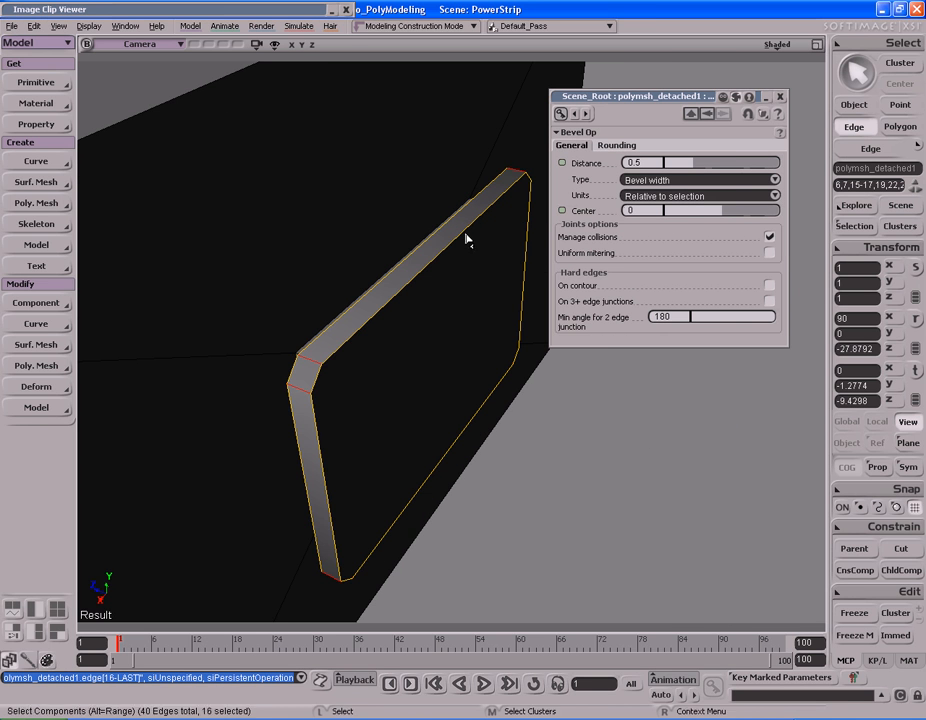
drag(665, 162, 726, 162)
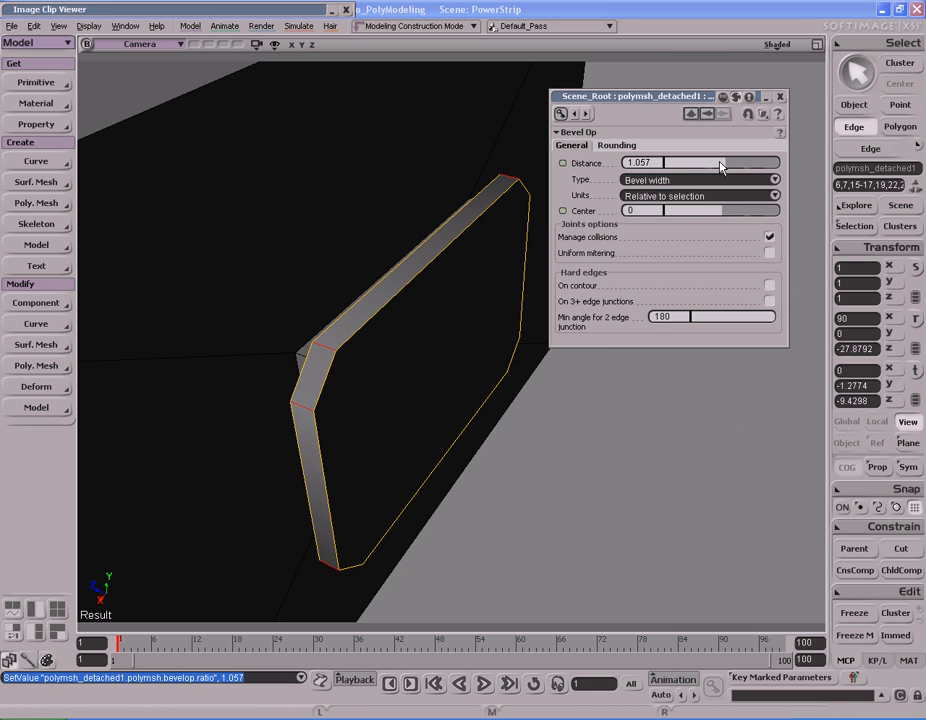
click(634, 147)
drag(669, 167, 798, 166)
click(573, 146)
key(s)
right_drag(420, 273, 405, 244)
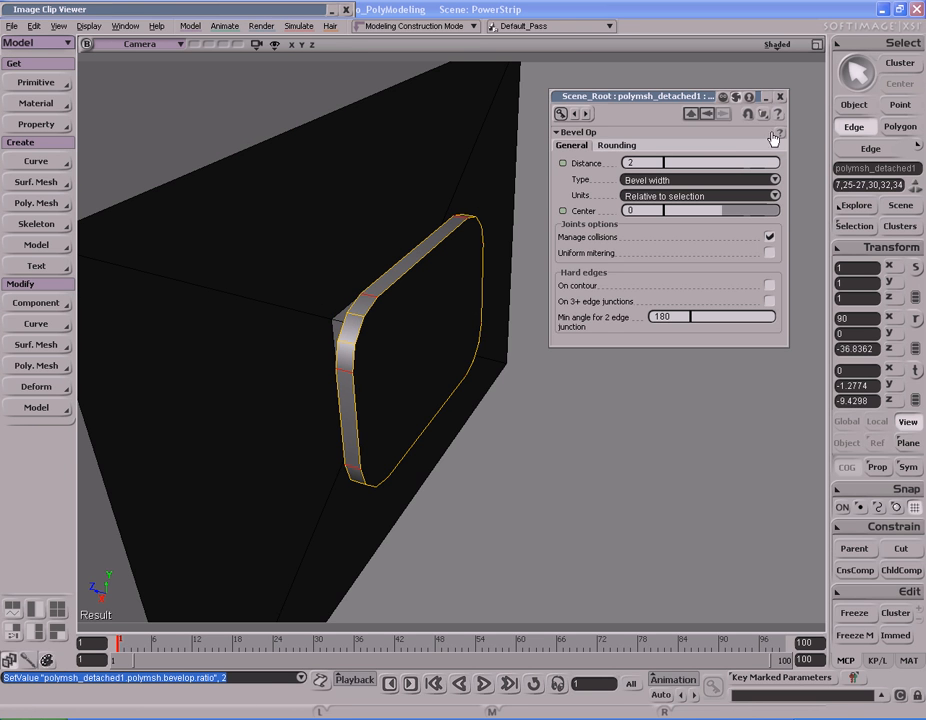
click(781, 97)
Return to object selection and freeze the rounded plate's modeling operations
right_drag(521, 351, 517, 300)
key(space)
click(840, 619)
key(s)
right_drag(785, 595, 502, 368)
key(space)
Frame the rounded plate in the Top view, duplicate it and offset the copy away from the block to Z -0.2873
key(F12)
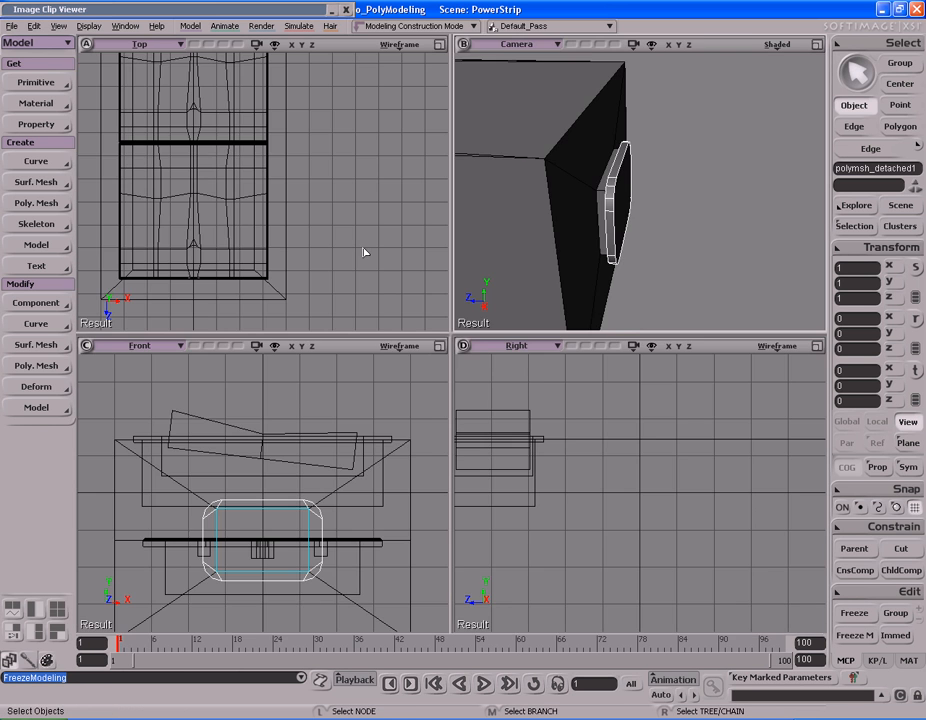
key(F12)
key(a)
key(f)
key(s)
middle_drag(531, 335, 200, 326)
drag(632, 330, 612, 318)
middle_drag(612, 318, 515, 329)
mouse_move(515, 329)
mouse_down()
mouse_move(525, 318)
mouse_move(519, 308)
mouse_up()
key(ctrl+d)
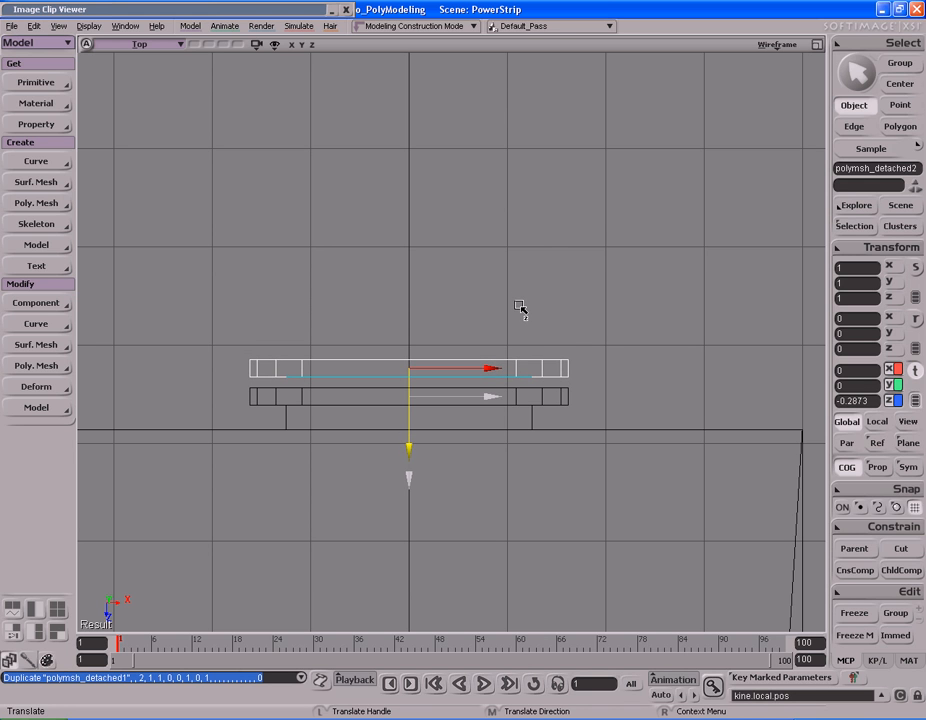
Repeat the offset duplication seven more times to stack nine plates as the ribbed cord end
key(ctrl+d)
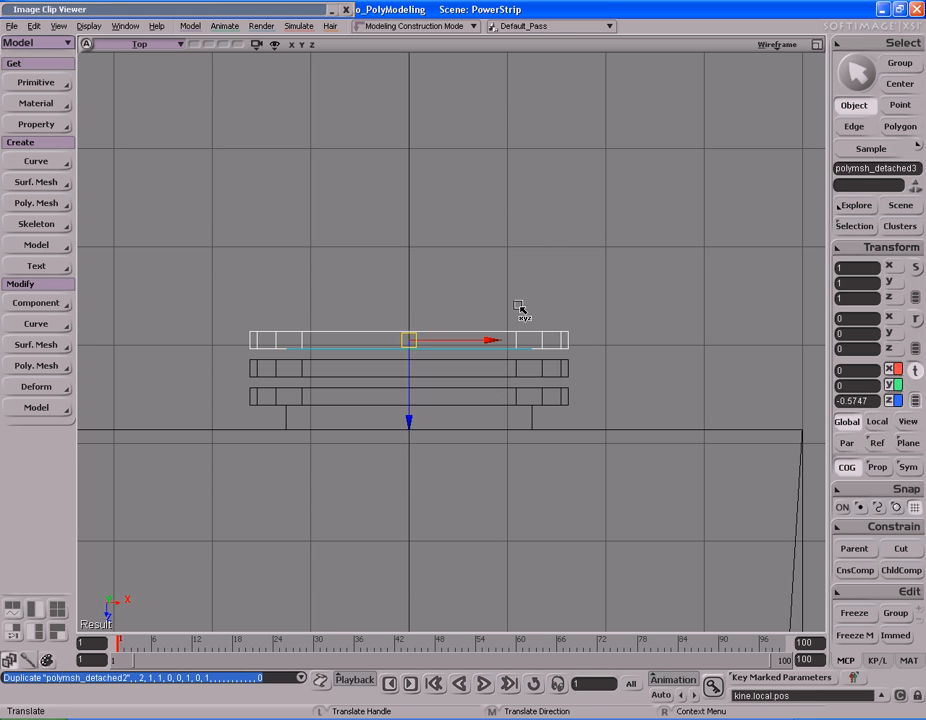
key(ctrl+d)
key(ctrl+d)
key(ctrl+d)
key(ctrl+d)
key(ctrl+d)
key(ctrl+d)
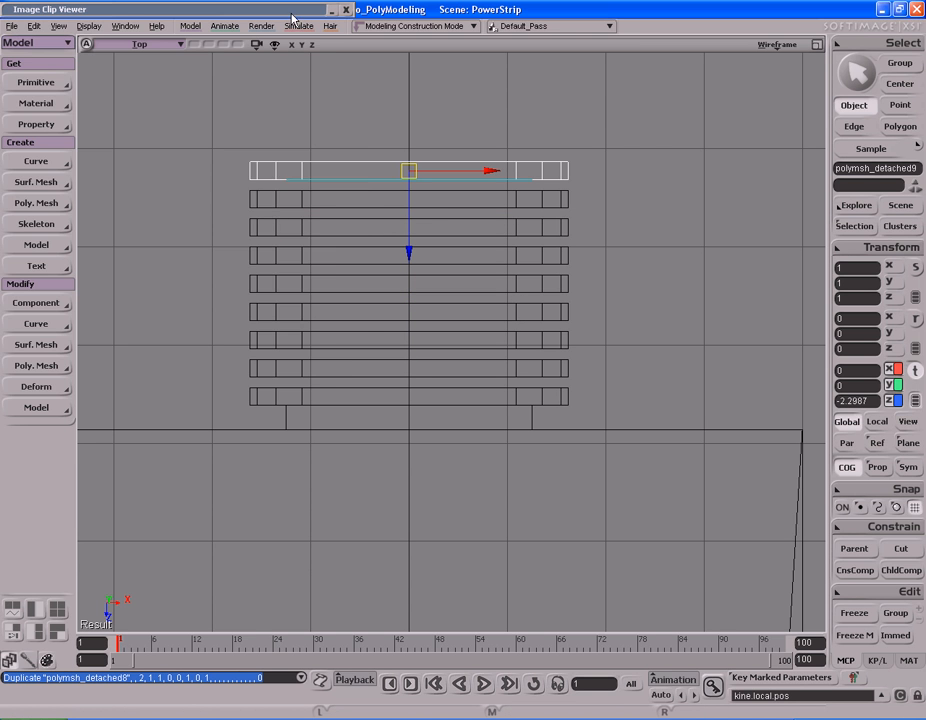
Compare the stacked plates with the reference photo and examine them beside the power strip body in the Camera view
double_click(290, 13)
key(s)
middle_drag(750, 310, 472, 290)
key(F12)
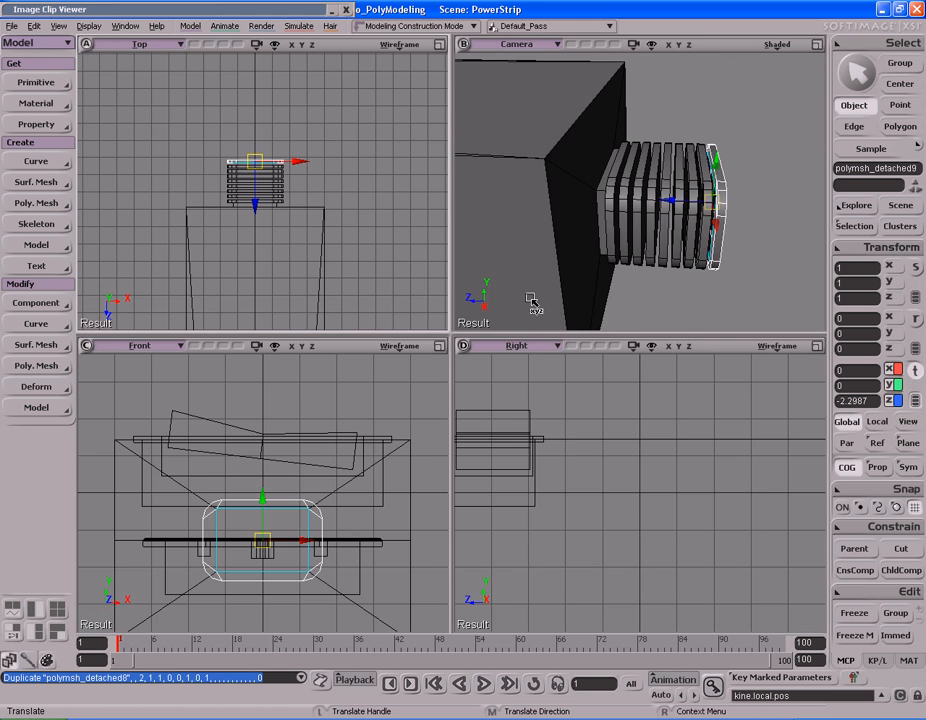
key(F12)
right_drag(614, 234, 570, 296)
click(358, 349)
right_drag(440, 327, 516, 281)
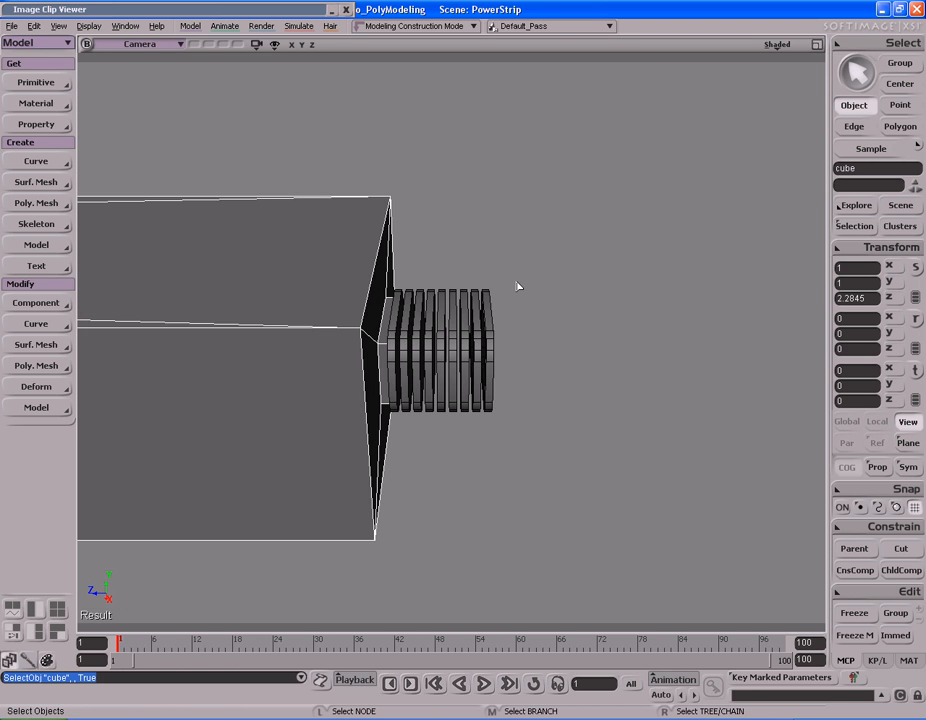
In the Top view with nothing selected, start a cubic CV curve with its first point grid-snapped at the center of the block's cord end
key(F12)
key(F12)
key(s)
drag(520, 234, 511, 253)
middle_drag(436, 242, 543, 232)
drag(539, 210, 539, 234)
click(341, 210)
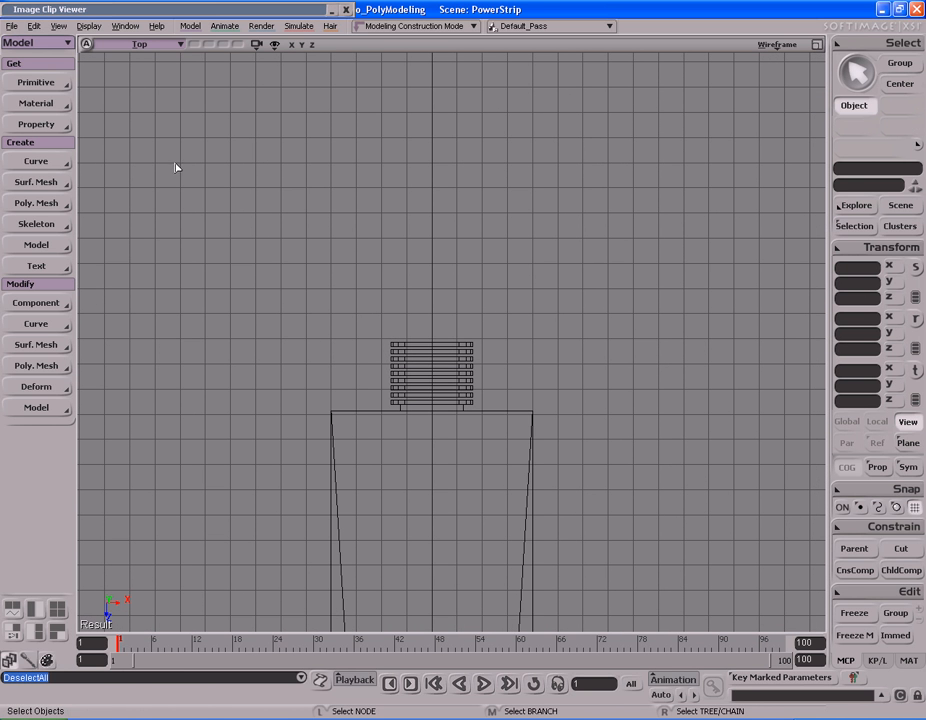
click(33, 164)
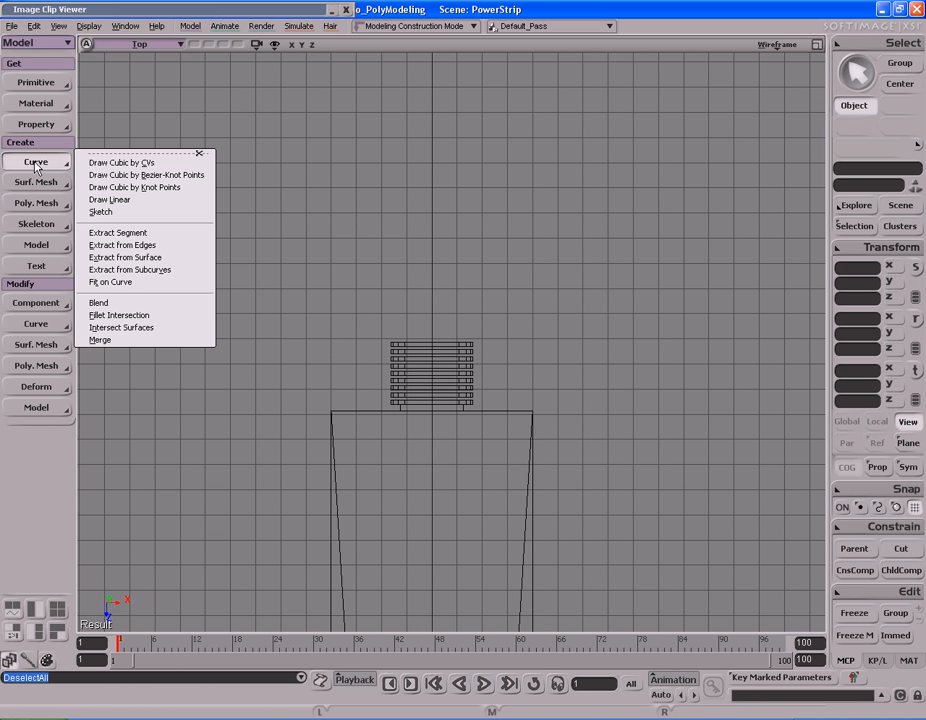
click(150, 163)
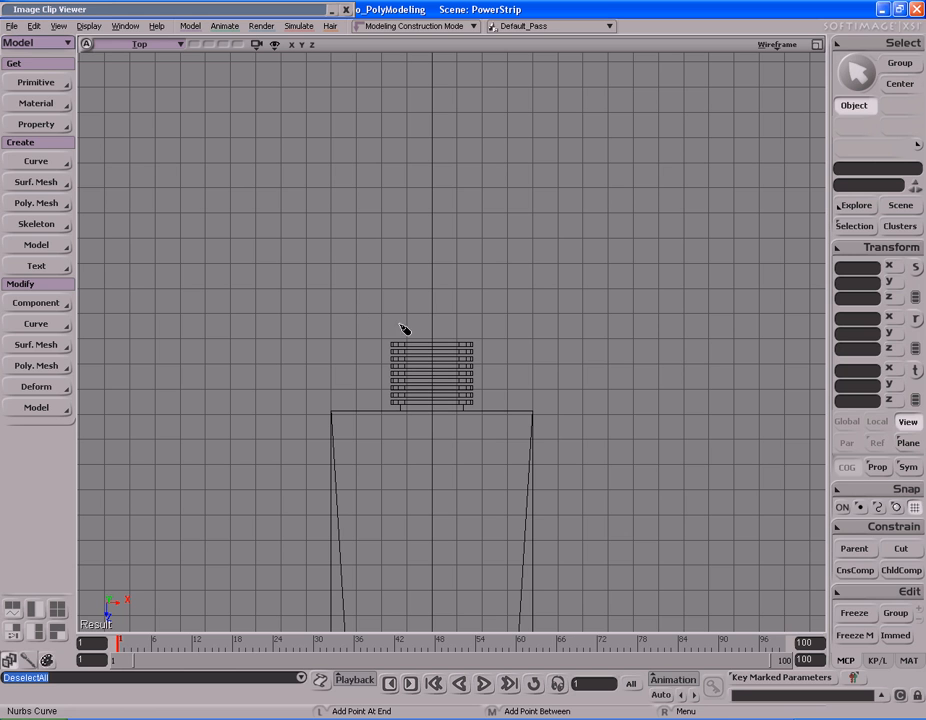
click(433, 414)
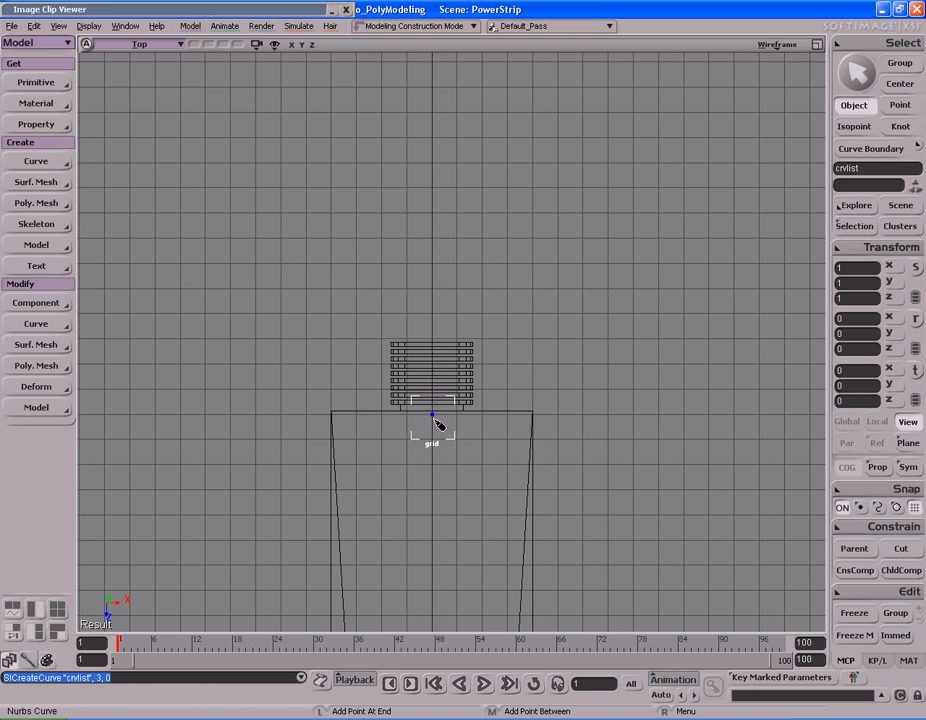
Extend the cord curve straight out through the stacked plates with two grid-snapped points on the center line, ending at Z -17
key(s)
middle_drag(433, 416, 432, 393)
drag(459, 336, 452, 380)
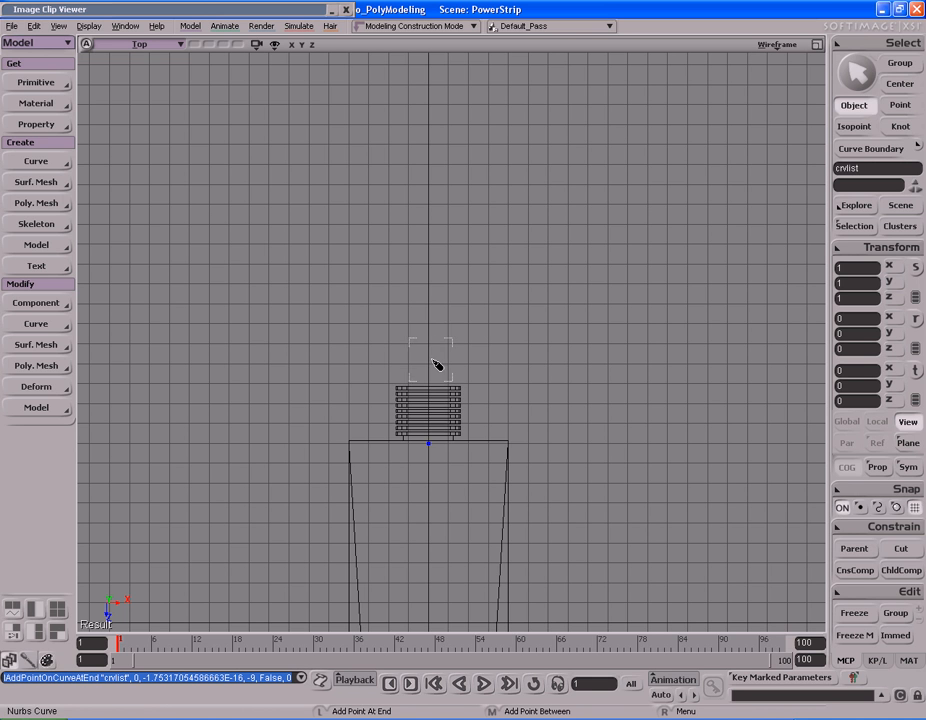
key(s)
drag(440, 284, 434, 354)
ctrl+click(425, 354)
key(s)
middle_drag(356, 352, 521, 274)
drag(522, 273, 520, 341)
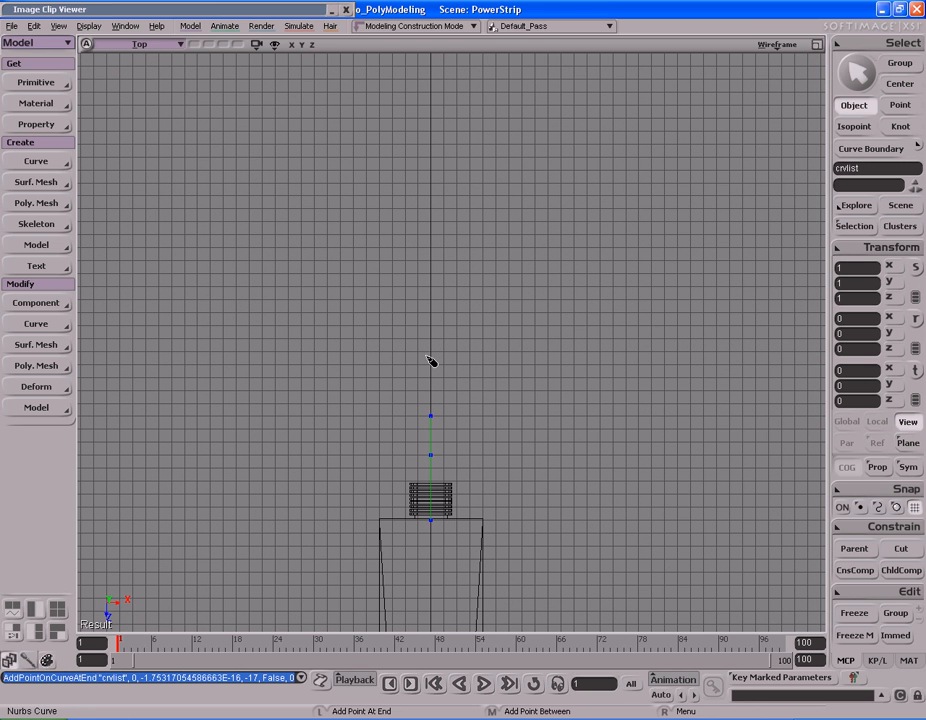
Continue the cord curve toward negative X, then over in a broad arc and back down on the positive X side of the strip
key(s)
middle_drag(229, 256, 366, 223)
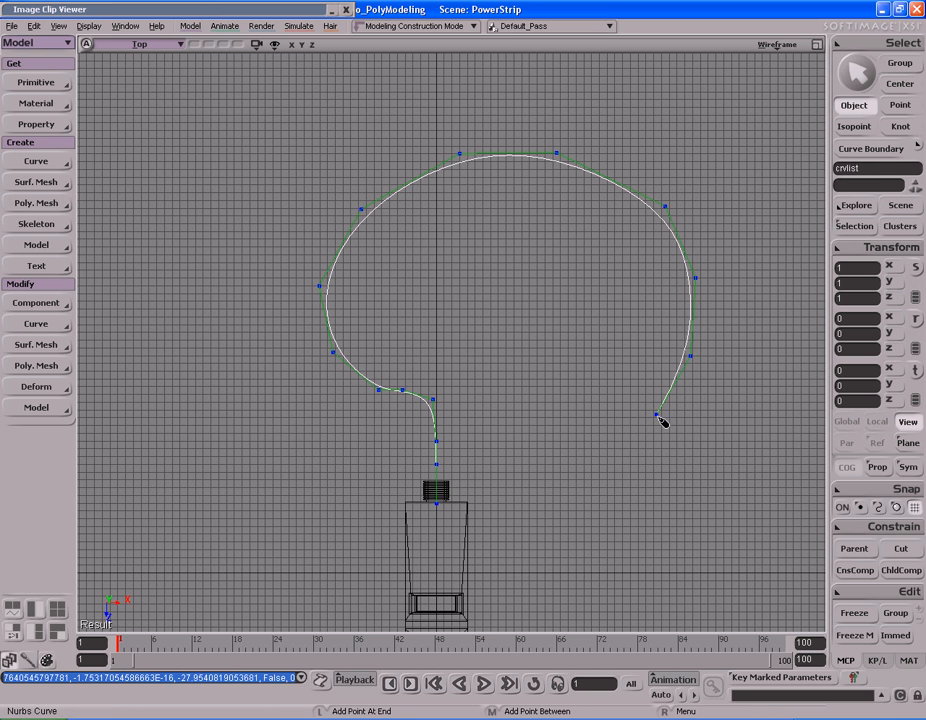
key(s)
middle_drag(708, 534, 583, 418)
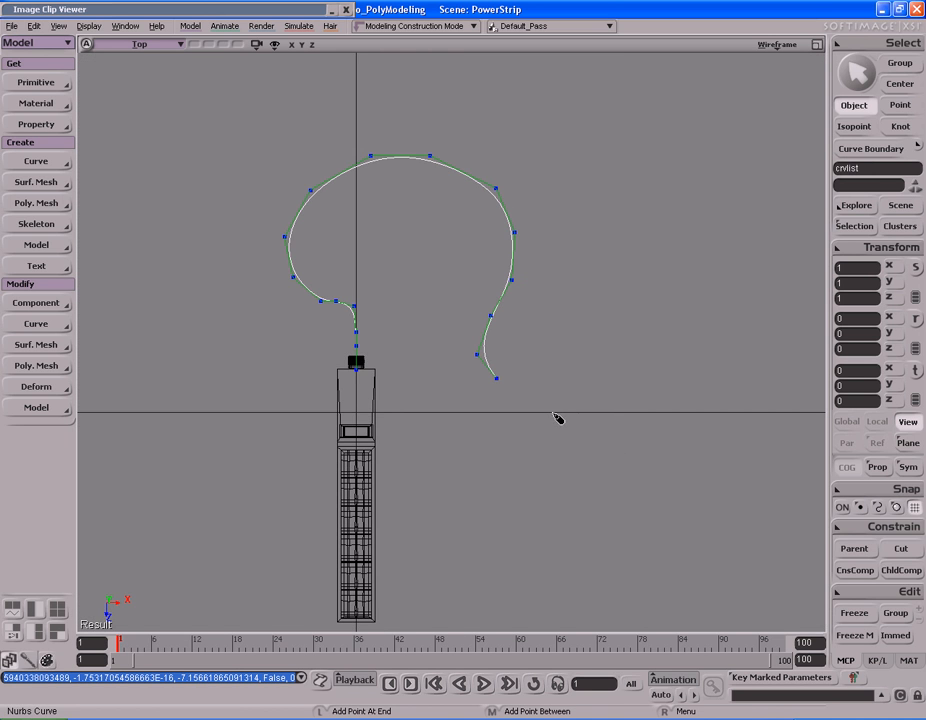
Add further curve points forming a U-shaped bend near the X axis that turns back up at the cord's far end
click(627, 408)
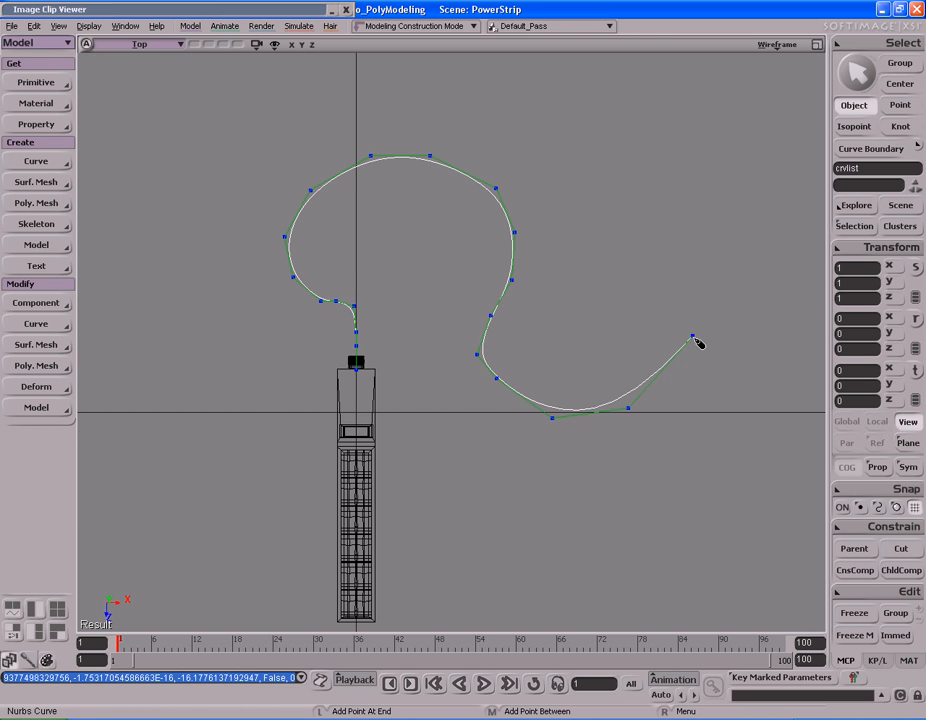
key(s)
drag(597, 300, 603, 316)
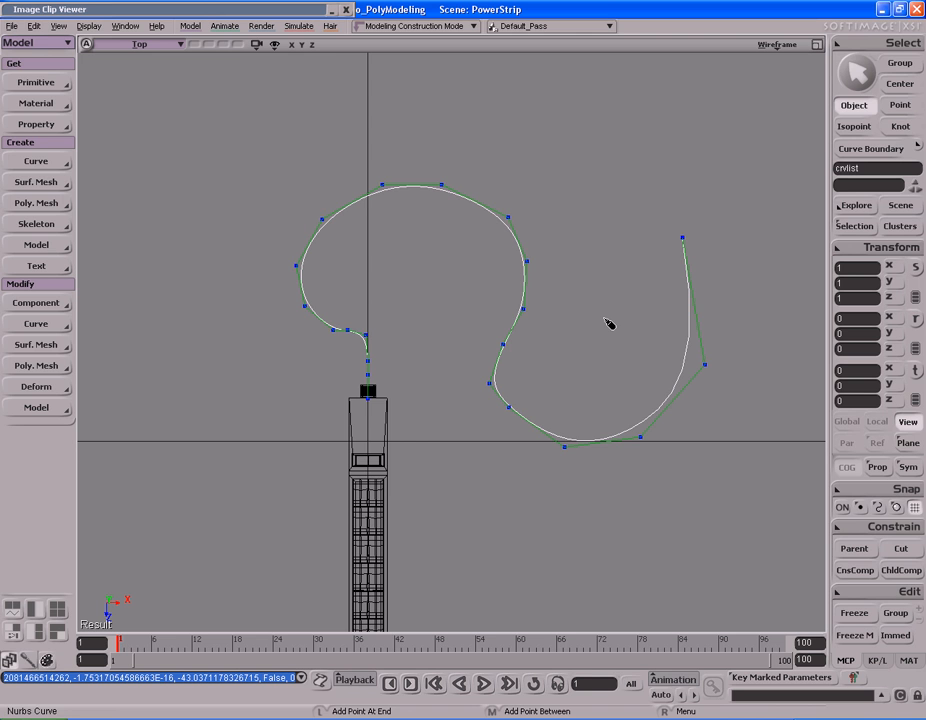
Finish drawing the cord curve and delete the control point at the inner edge of its second bend
key(s)
middle_drag(593, 345, 585, 314)
right_click(540, 318)
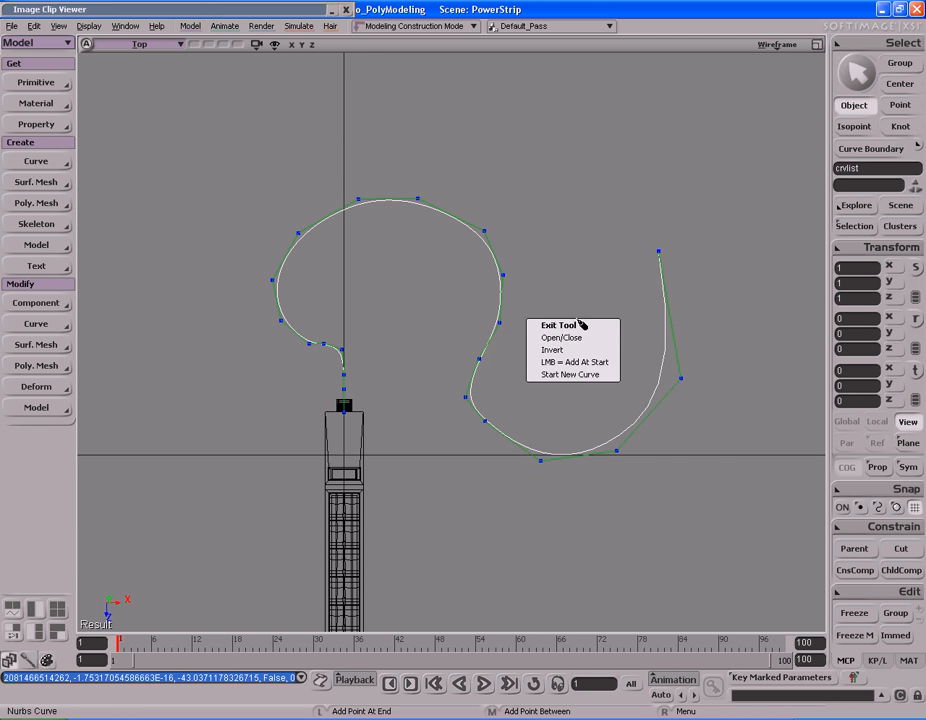
click(580, 324)
key(t)
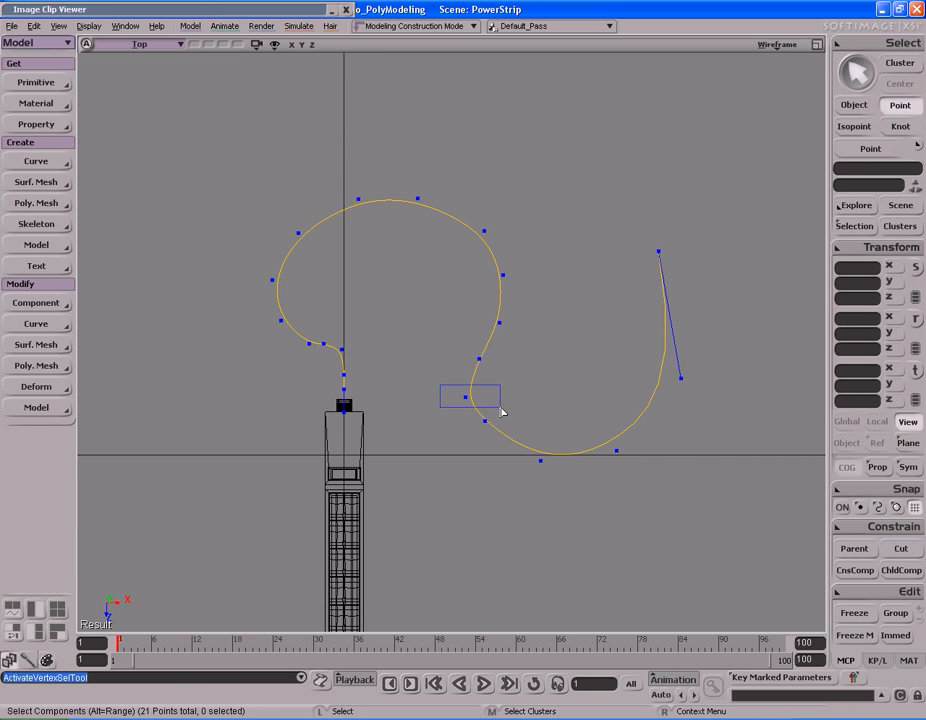
drag(480, 408, 502, 411)
key(Delete)
Delete the extra control point on the small bend where the curve turns away from the ribbed collar
key(s)
drag(517, 356, 572, 391)
middle_drag(572, 391, 350, 380)
drag(350, 380, 428, 329)
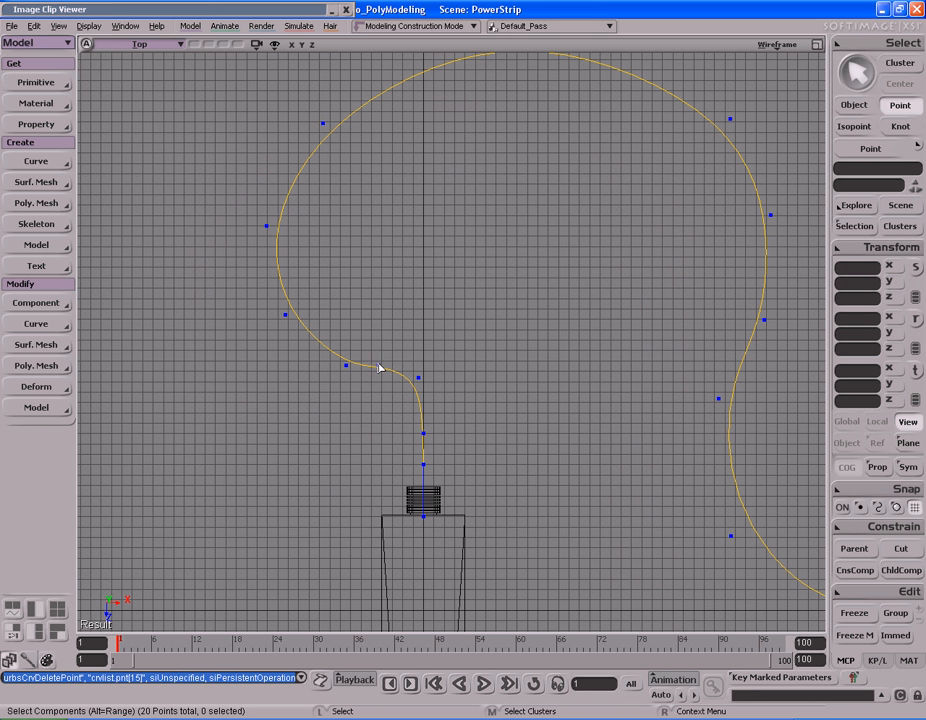
drag(394, 397, 394, 397)
drag(339, 355, 367, 395)
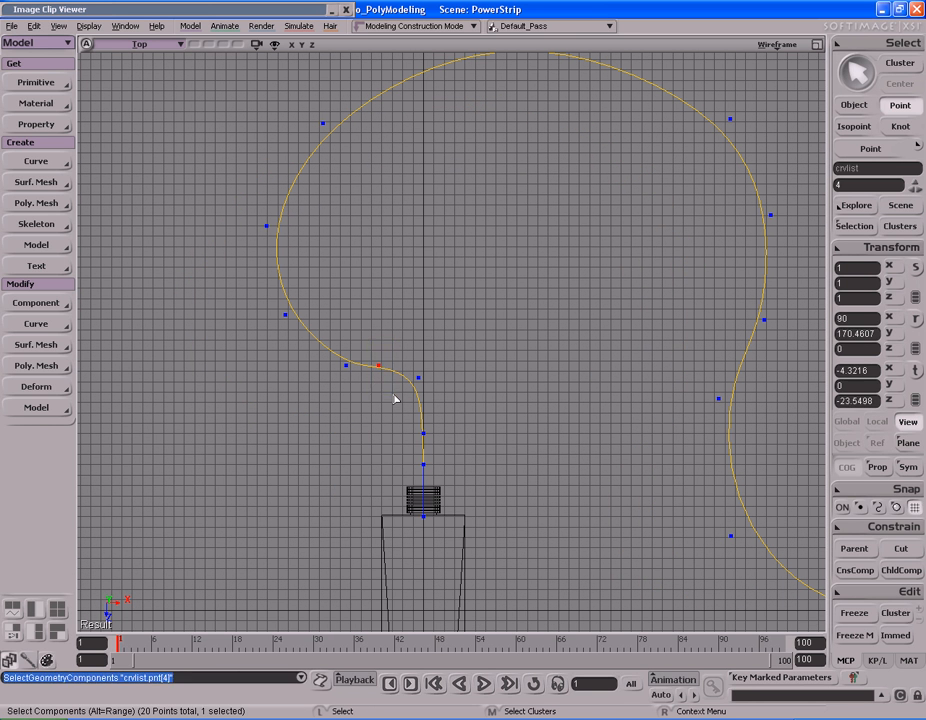
key(Delete)
Lower the curve along Y to about -1.26 so it runs through the middle of the ribbed collar
key(s)
drag(446, 371, 391, 363)
middle_drag(362, 366, 643, 351)
drag(641, 348, 638, 343)
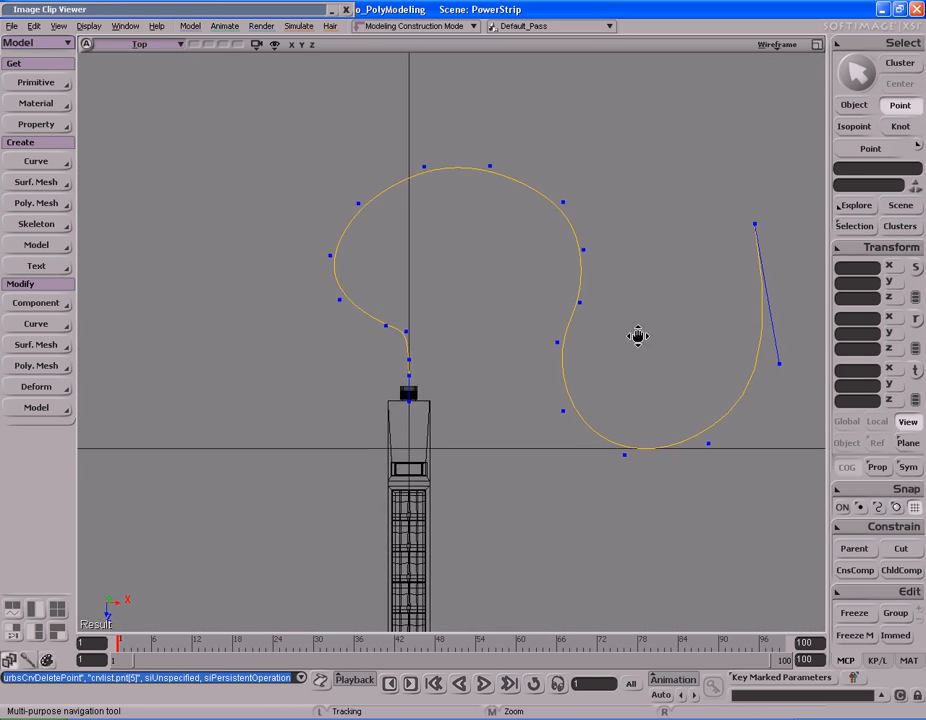
middle_drag(637, 343, 475, 351)
key(space)
key(F12)
key(F12)
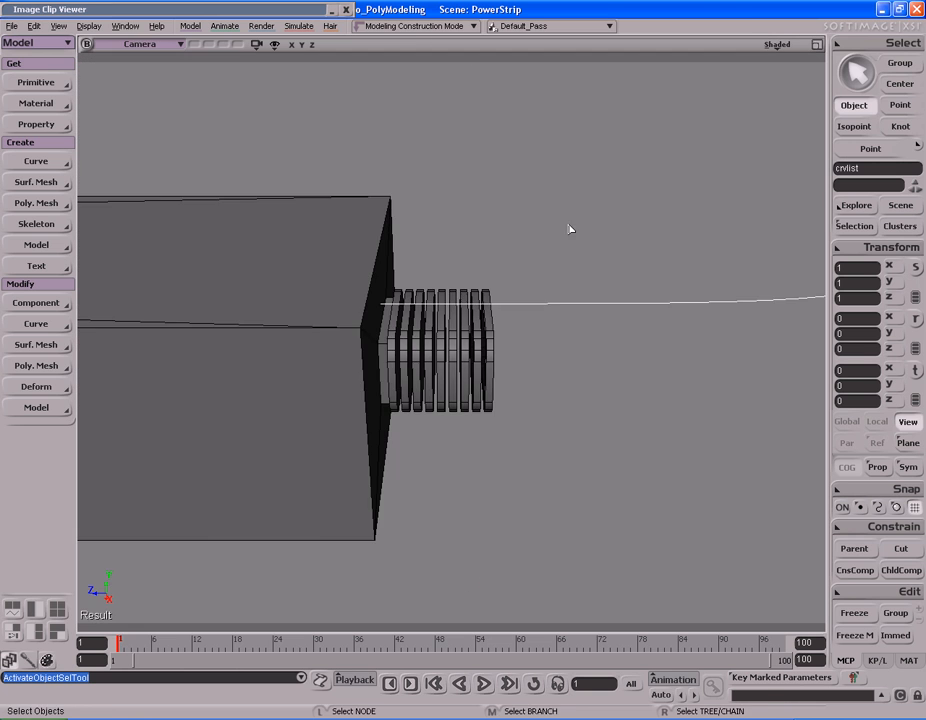
key(s)
right_drag(554, 329, 563, 309)
key(v)
key(s)
middle_drag(672, 275, 573, 296)
right_drag(573, 296, 571, 317)
key(v)
key(F12)
key(F12)
key(a)
key(s)
drag(634, 408, 624, 388)
key(f)
key(s)
middle_drag(449, 407, 122, 452)
drag(122, 452, 465, 393)
drag(572, 339, 500, 361)
drag(606, 188, 606, 222)
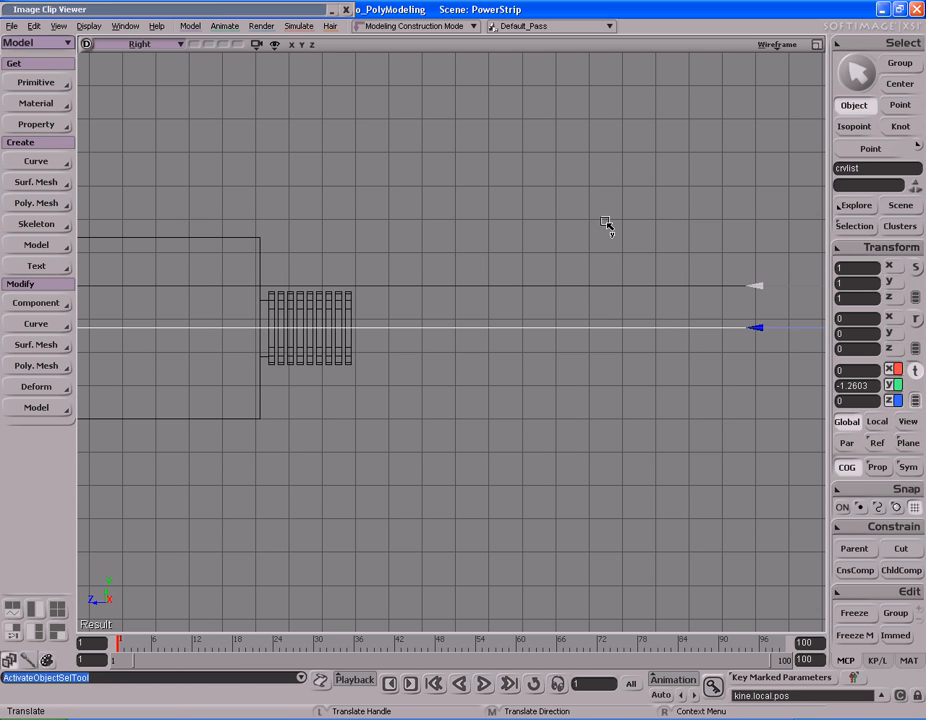
drag(606, 223, 608, 219)
Examine from the camera view how the lowered curve passes through the ribbed collar
key(F12)
key(F12)
key(s)
right_drag(547, 325, 575, 320)
key(space)
click(428, 338)
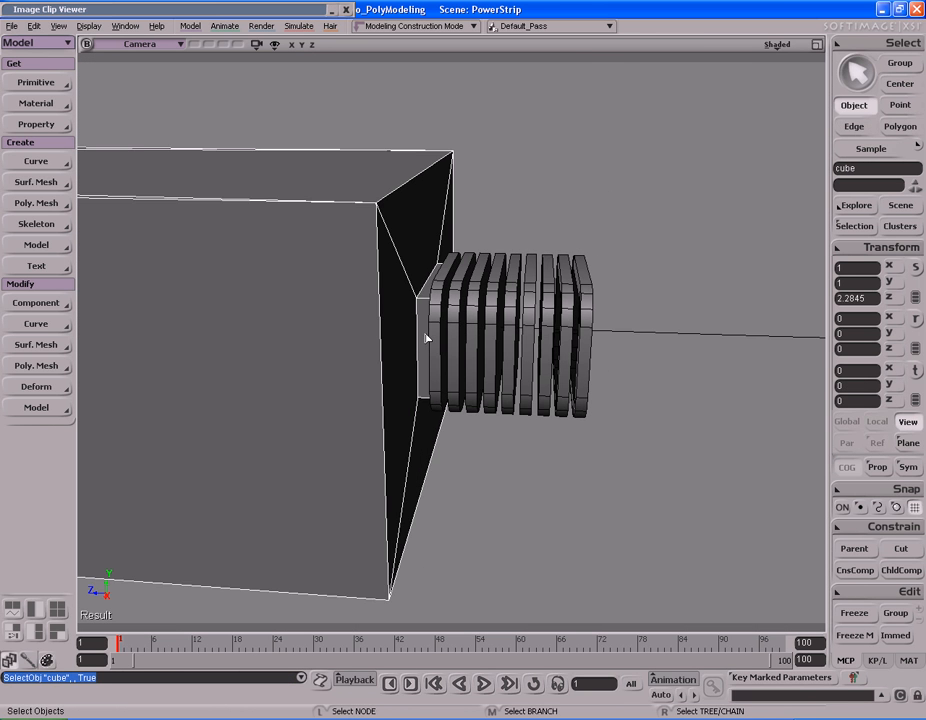
key(s)
right_drag(592, 278, 574, 301)
middle_drag(643, 288, 538, 307)
right_drag(538, 307, 518, 311)
middle_drag(335, 298, 552, 296)
right_drag(552, 296, 523, 287)
drag(523, 287, 572, 276)
key(space)
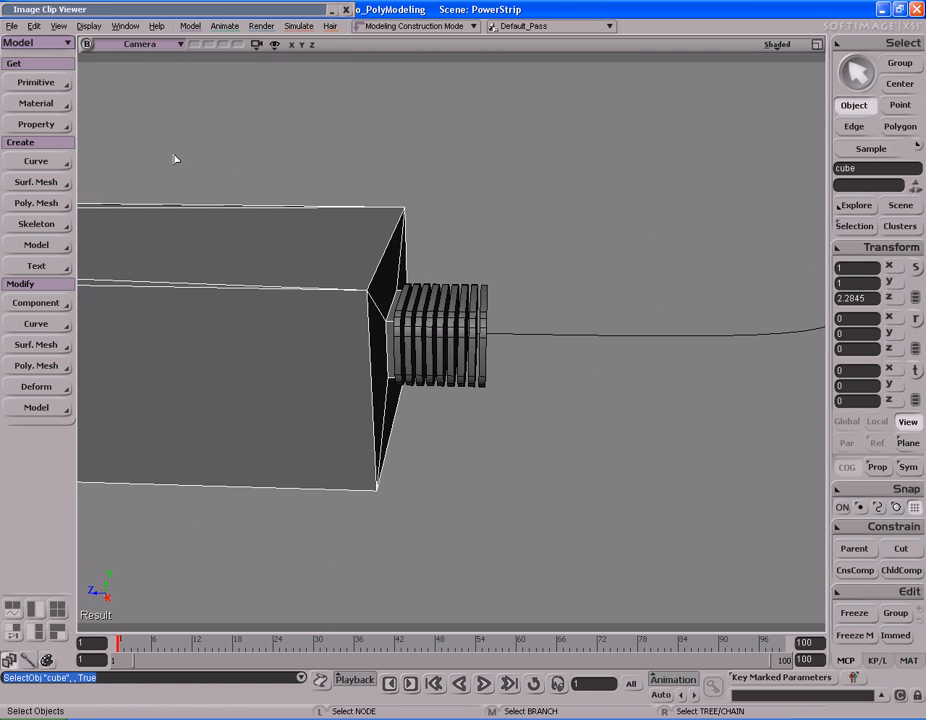
Create a polygon mesh cylinder primitive
click(50, 83)
mouse_move(165, 110)
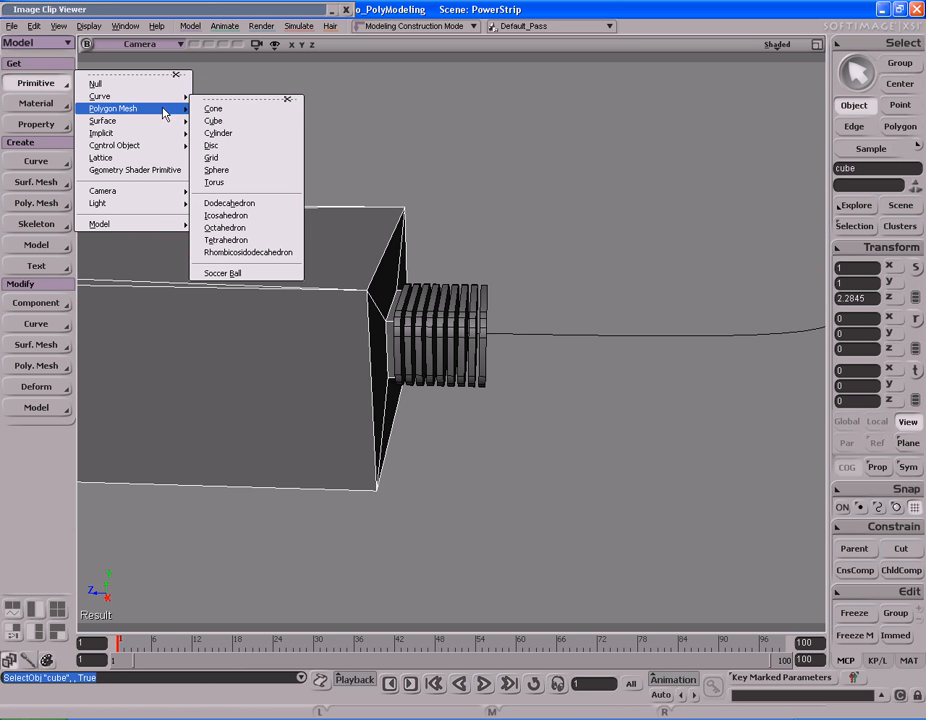
click(270, 134)
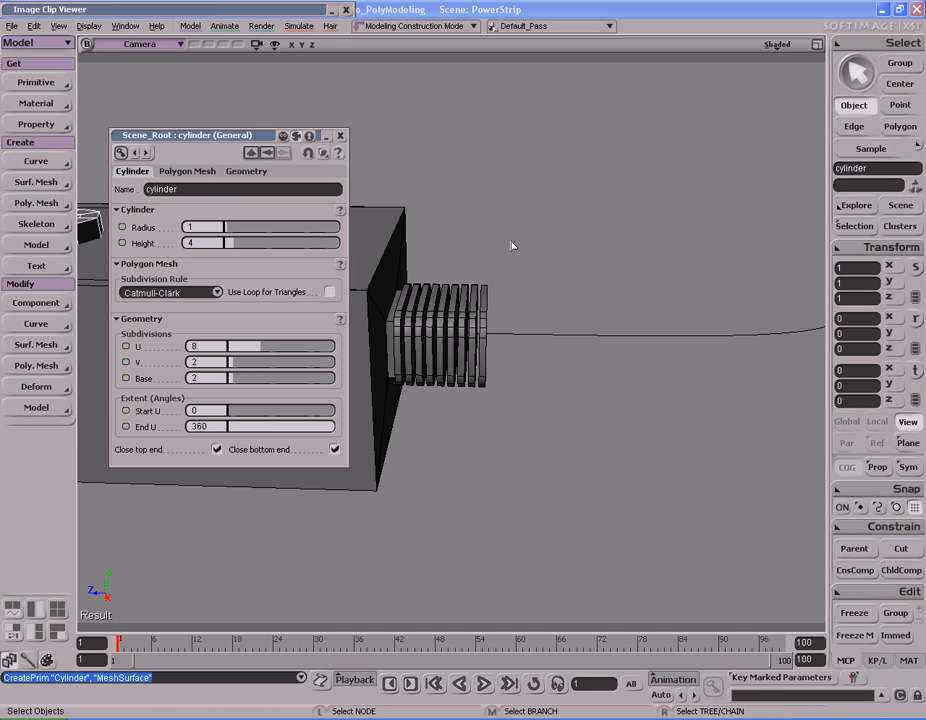
Move the cylinder to the outer end of the ribbed collar, at about X 0.23 and Z -11.66
key(s)
middle_drag(533, 306, 372, 318)
key(v)
key(s)
drag(464, 308, 498, 314)
key(v)
middle_drag(498, 314, 645, 313)
key(s)
drag(708, 306, 653, 306)
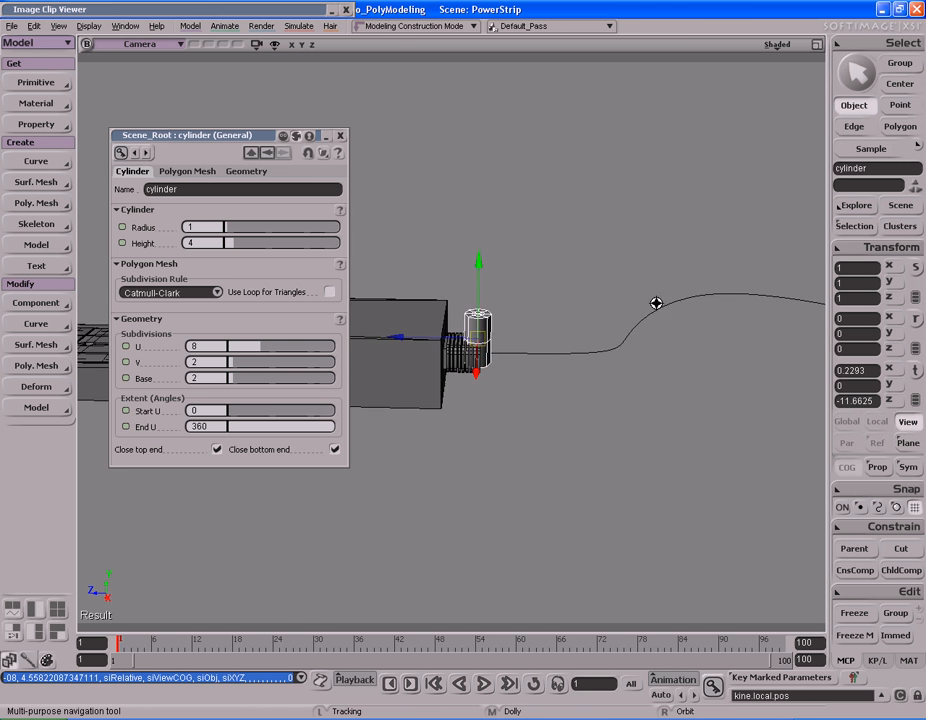
middle_drag(653, 306, 535, 314)
drag(726, 261, 663, 278)
middle_drag(663, 278, 600, 275)
key(v)
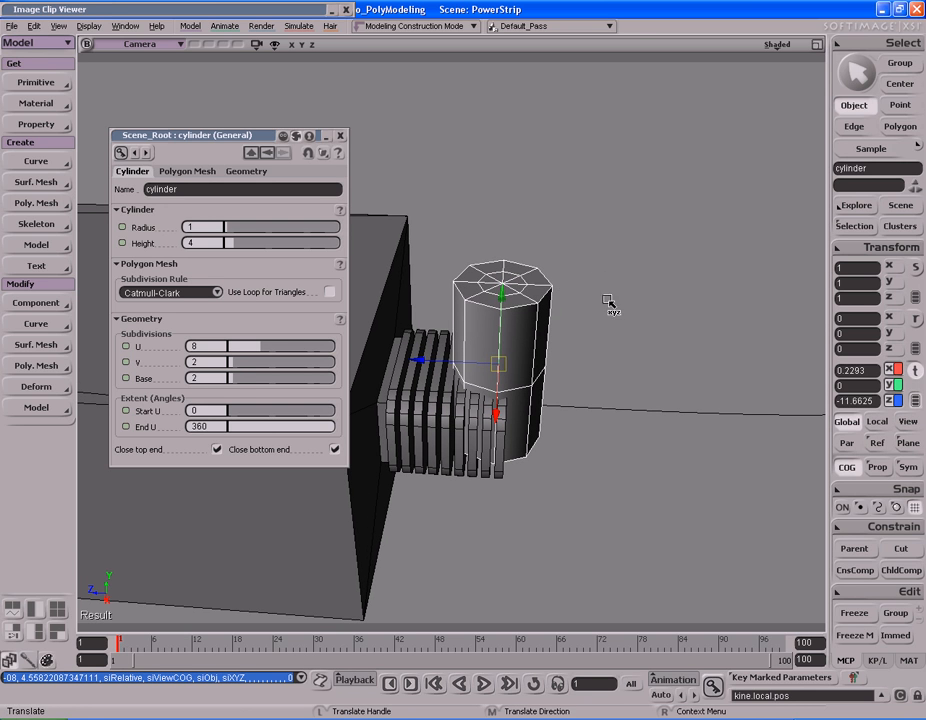
Set the cylinder's V and Base subdivisions to 1
drag(233, 379, 226, 380)
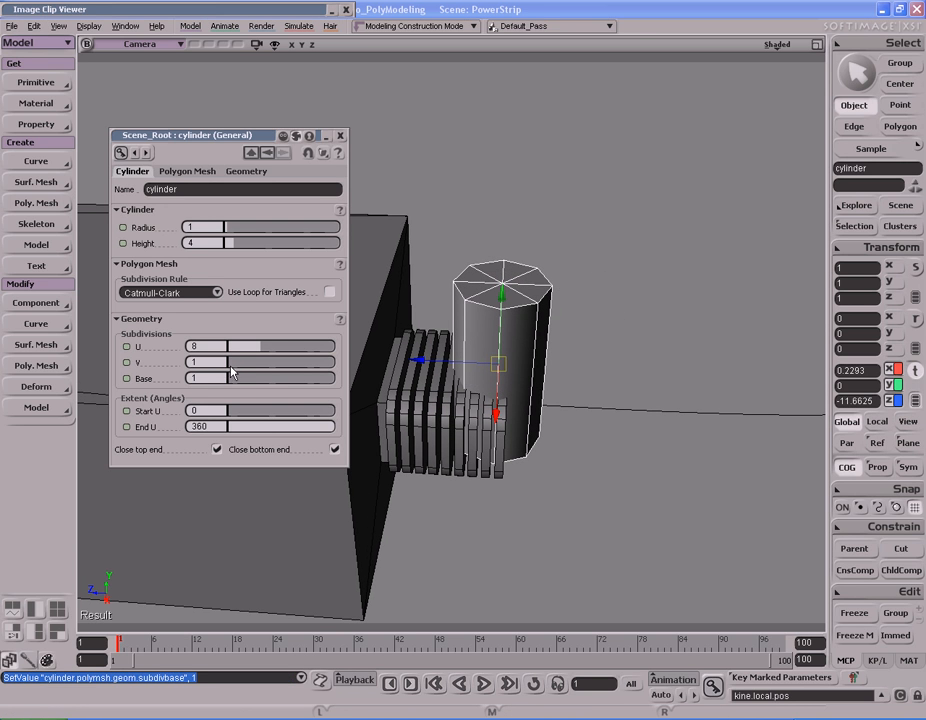
click(340, 135)
key(s)
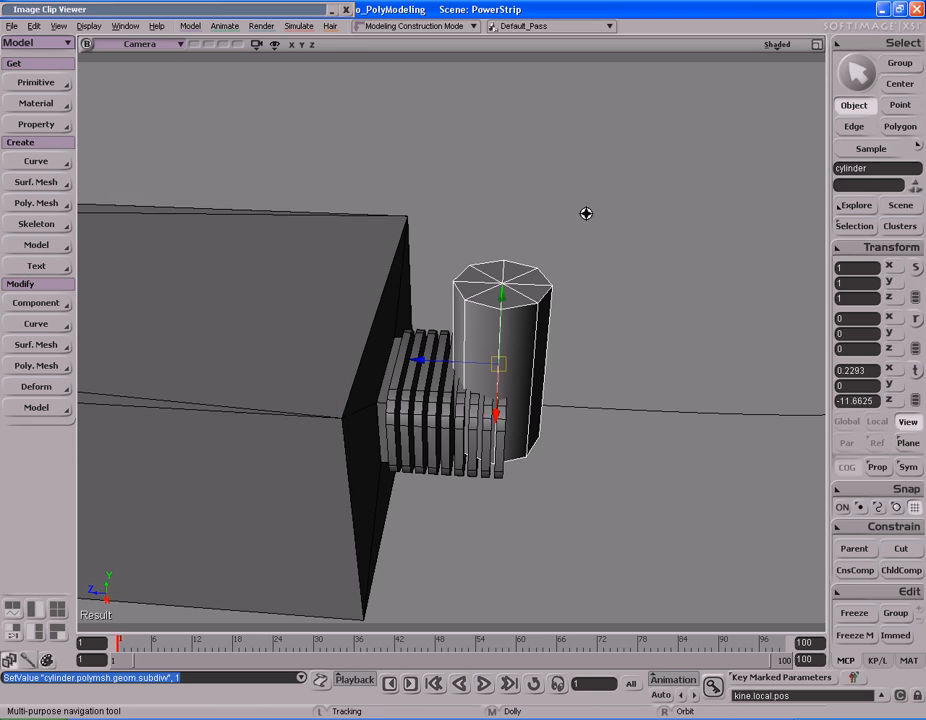
drag(494, 192, 472, 198)
middle_drag(472, 198, 601, 229)
key(u)
mouse_move(502, 287)
mouse_down()
mouse_move(467, 272)
mouse_move(516, 287)
mouse_up()
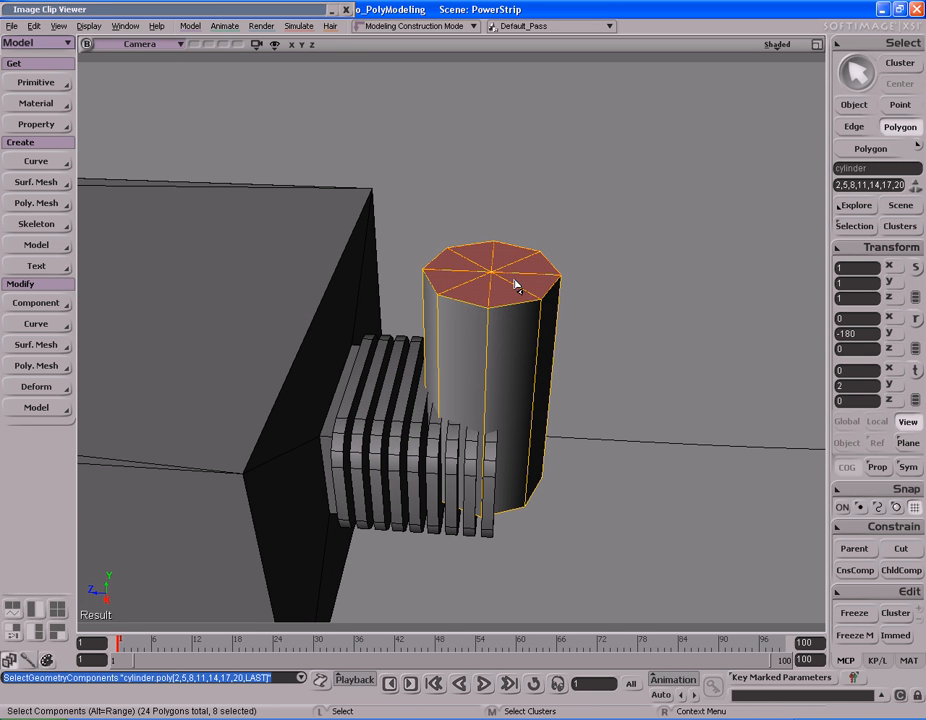
key(space)
Set the cylinder's U subdivisions to 24
key(Return)
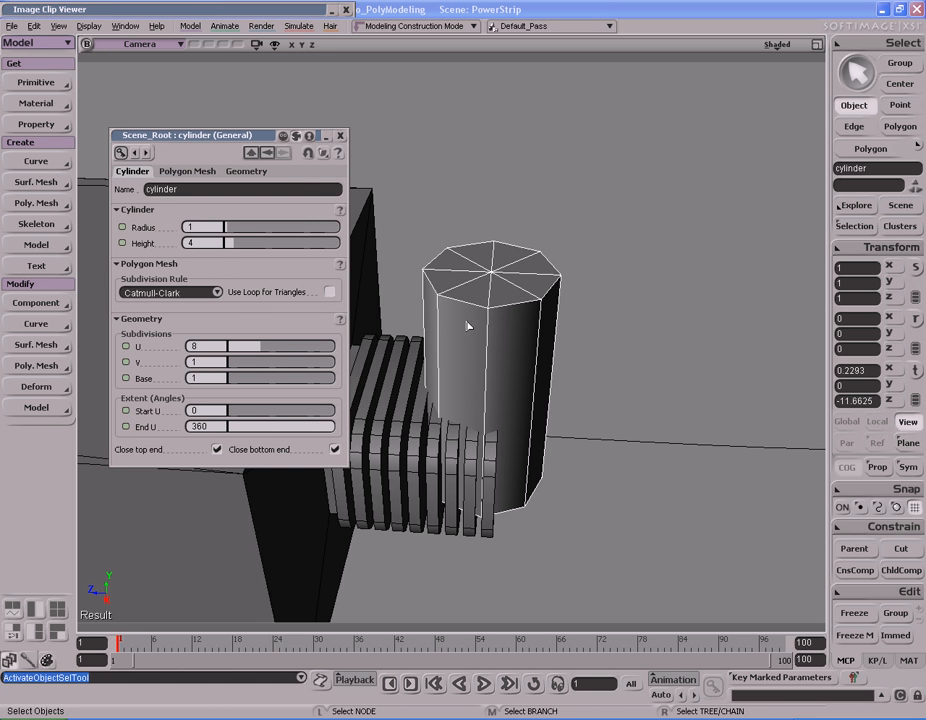
drag(260, 352, 324, 351)
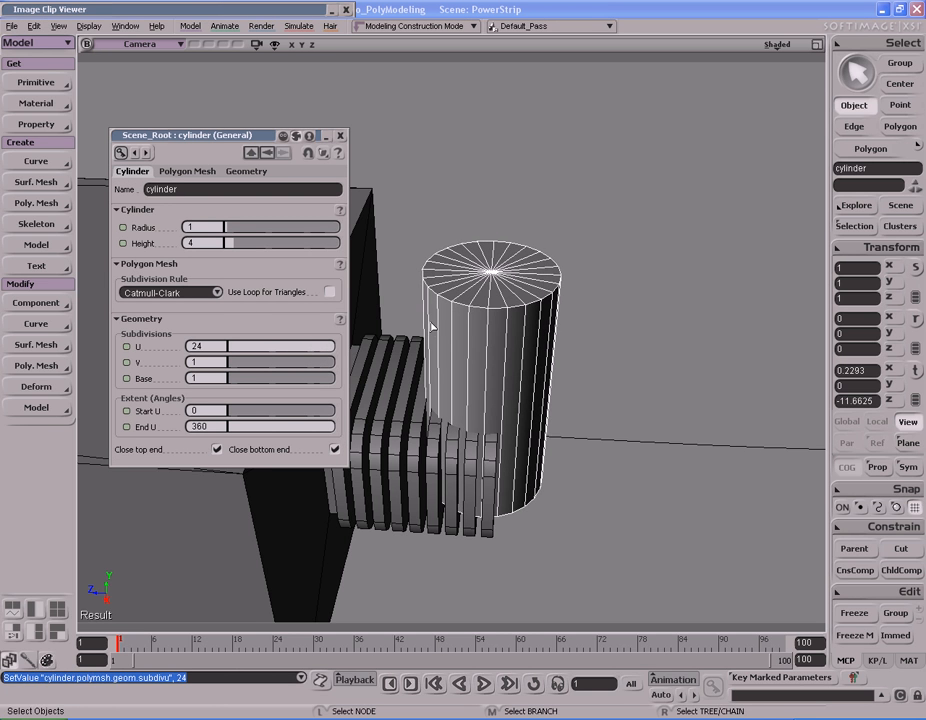
click(339, 136)
Select all polygons of the cylinder's top cap and extract them with the Extract Polygons (delete) option
key(u)
drag(440, 262, 516, 273)
right_click(515, 271)
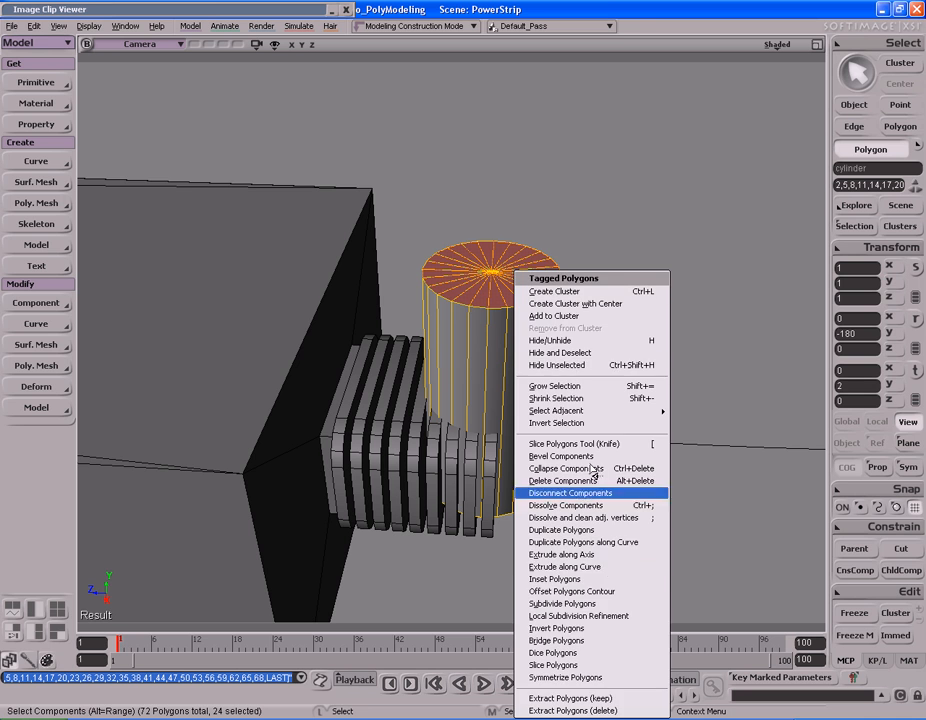
click(598, 710)
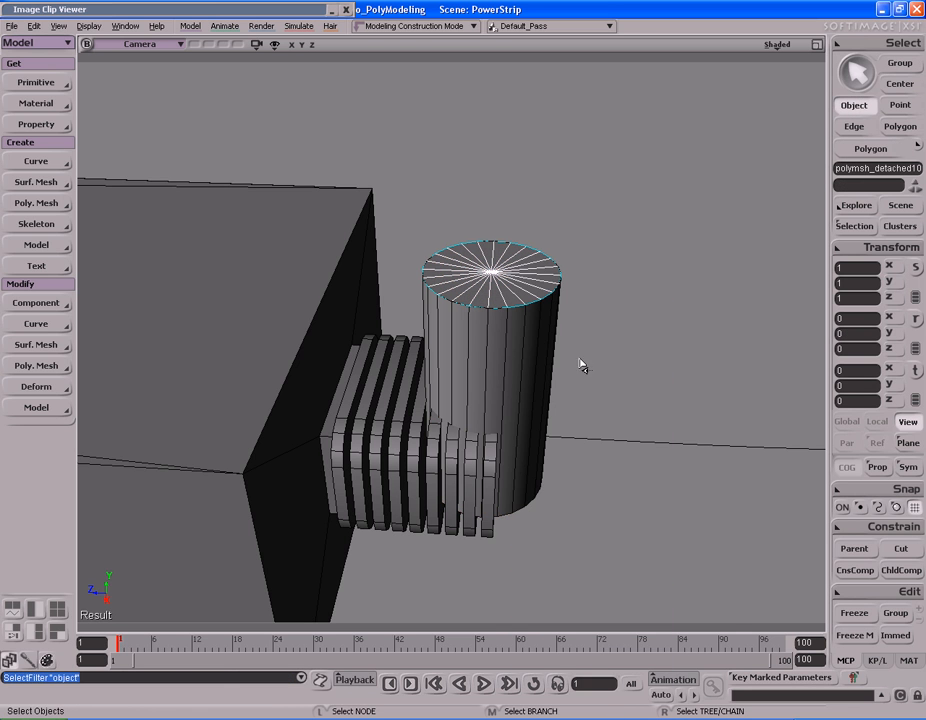
Freeze the modeling of the extracted disc and delete the remaining cylinder body
click(858, 638)
click(552, 378)
key(Delete)
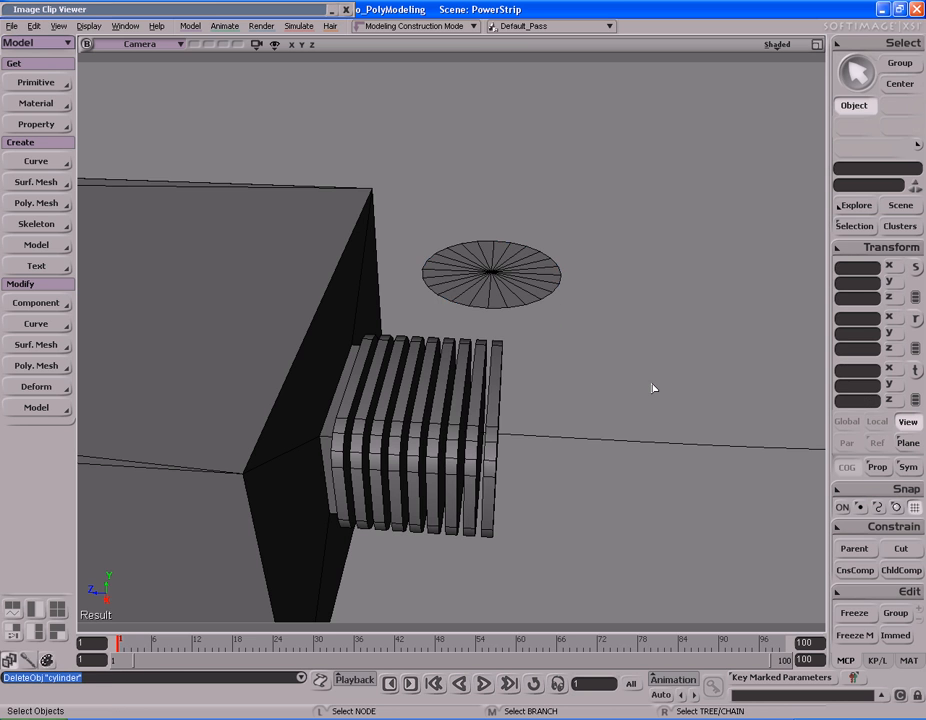
Select the extracted disc and switch the camera view to wireframe to see inside the ribbed collar
click(538, 292)
key(s)
drag(538, 345, 560, 327)
middle_click(779, 45)
right_drag(641, 297, 666, 273)
drag(672, 270, 643, 285)
middle_drag(643, 285, 588, 300)
right_drag(588, 300, 563, 307)
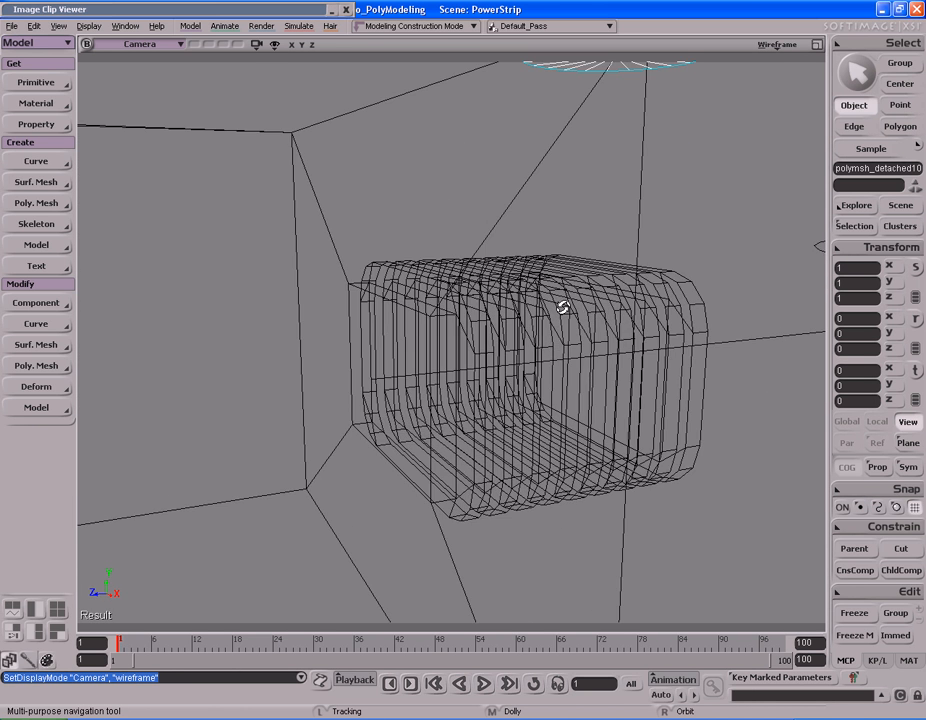
Select the curve and examine where it starts inside the ribbed collar
click(744, 370)
key(s)
right_drag(744, 370, 606, 347)
key(s)
right_drag(484, 361, 424, 345)
drag(424, 345, 439, 343)
middle_drag(439, 343, 470, 341)
right_drag(470, 341, 556, 322)
drag(556, 322, 510, 348)
right_drag(510, 348, 470, 367)
key(s)
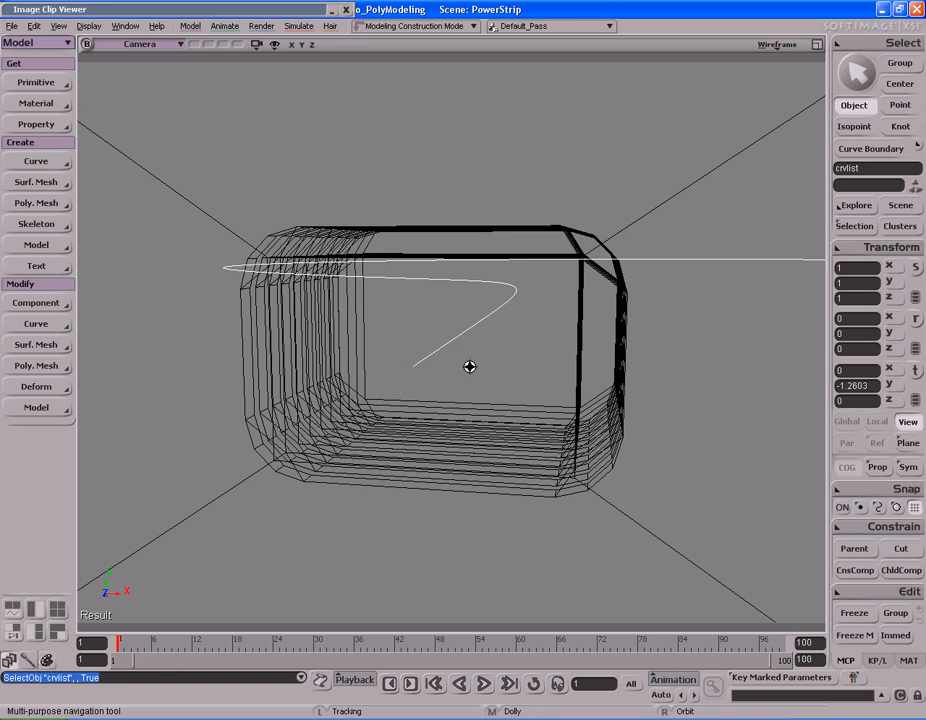
click(511, 376)
key(s)
middle_drag(511, 376, 541, 335)
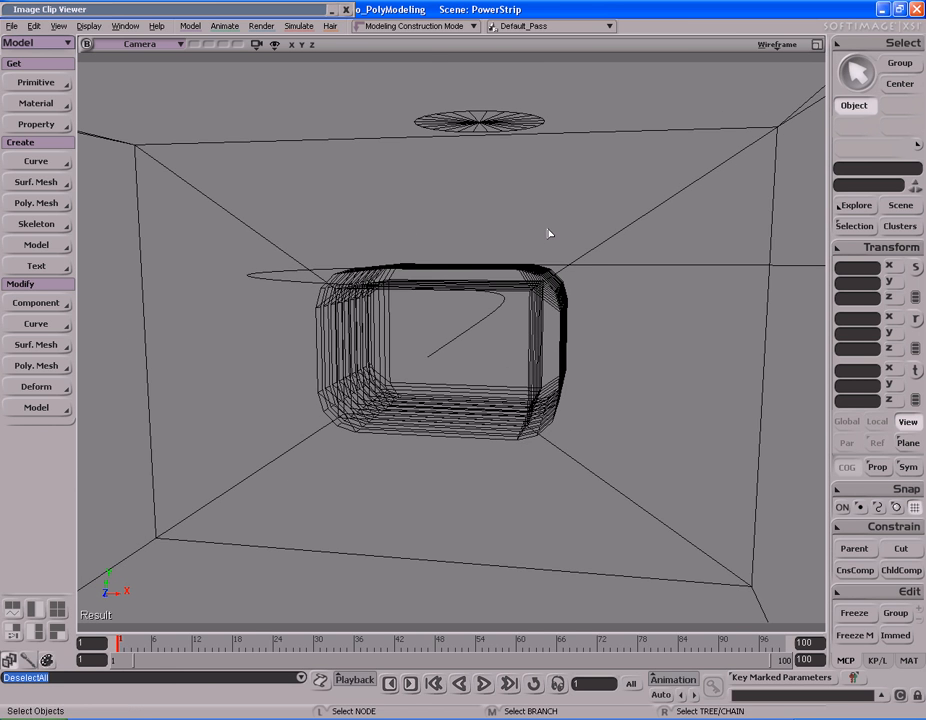
Move the disc onto the curve's start point inside the collar, using point snapping
click(479, 121)
key(s)
middle_drag(575, 270, 531, 283)
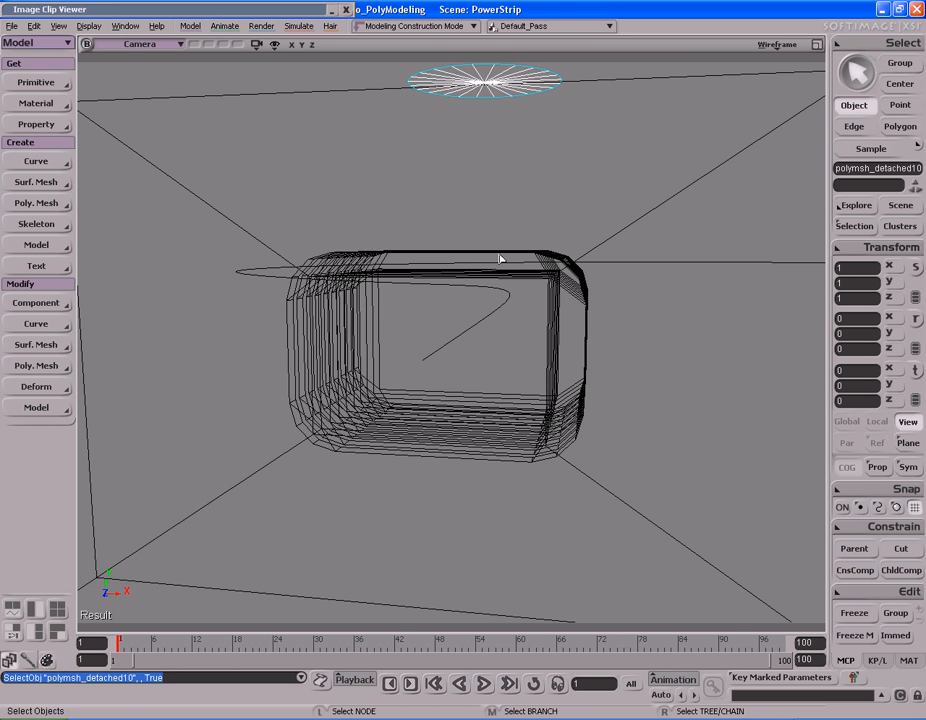
key(s)
middle_drag(510, 341, 523, 331)
right_drag(523, 331, 521, 327)
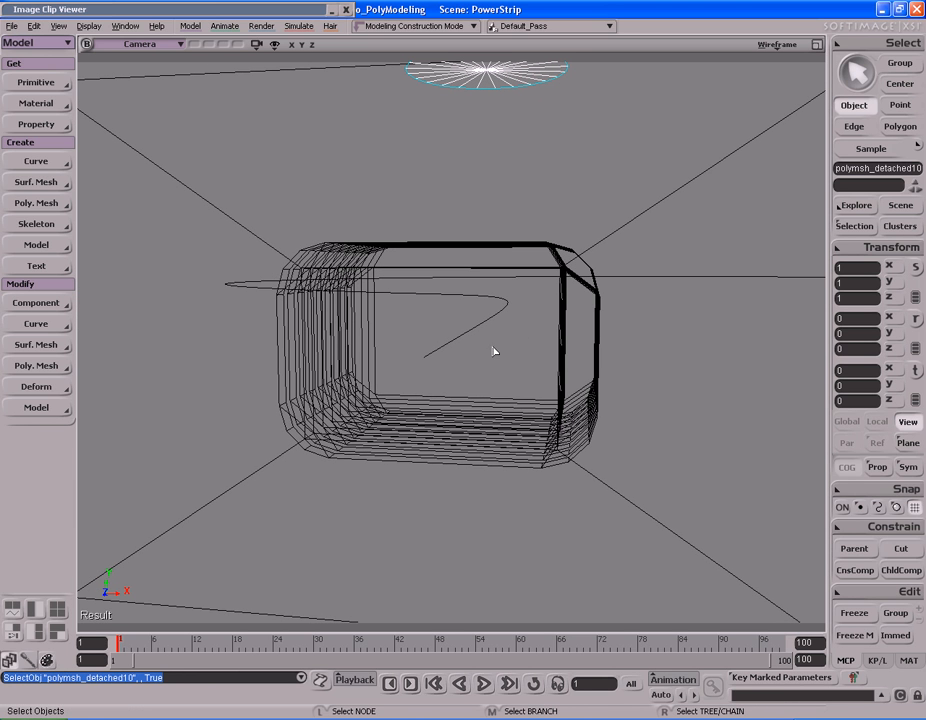
key(v)
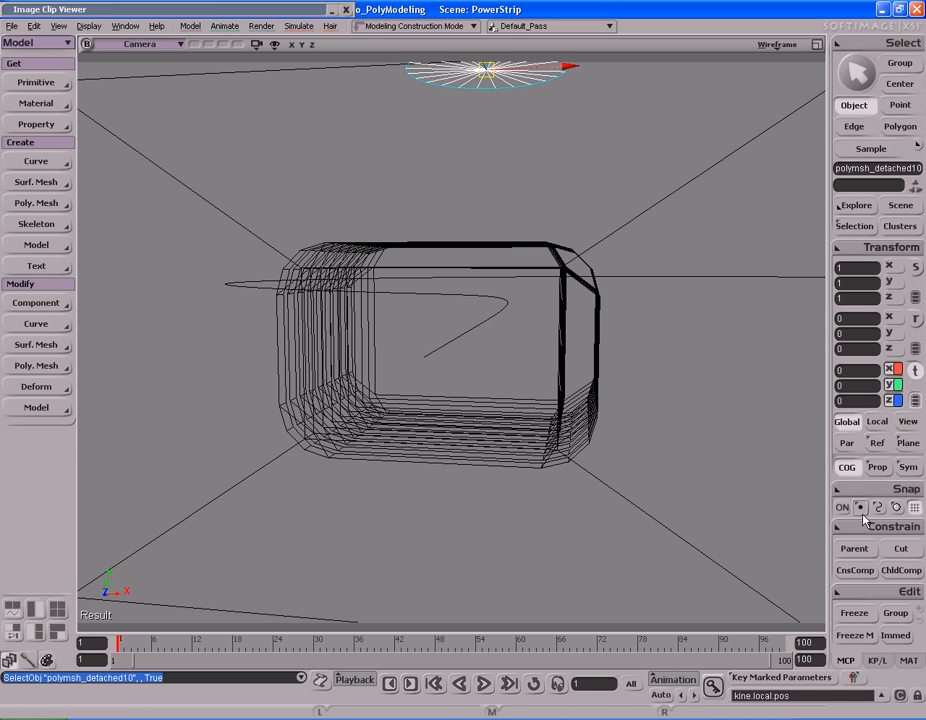
drag(627, 462, 429, 369)
Rotate the disc -90 degrees about X so that it faces along the curve, working in shaded display
key(s)
right_drag(488, 374, 560, 340)
middle_click(777, 45)
key(s)
mouse_move(700, 152)
right_down()
mouse_move(560, 257)
mouse_move(569, 199)
mouse_move(558, 269)
right_up()
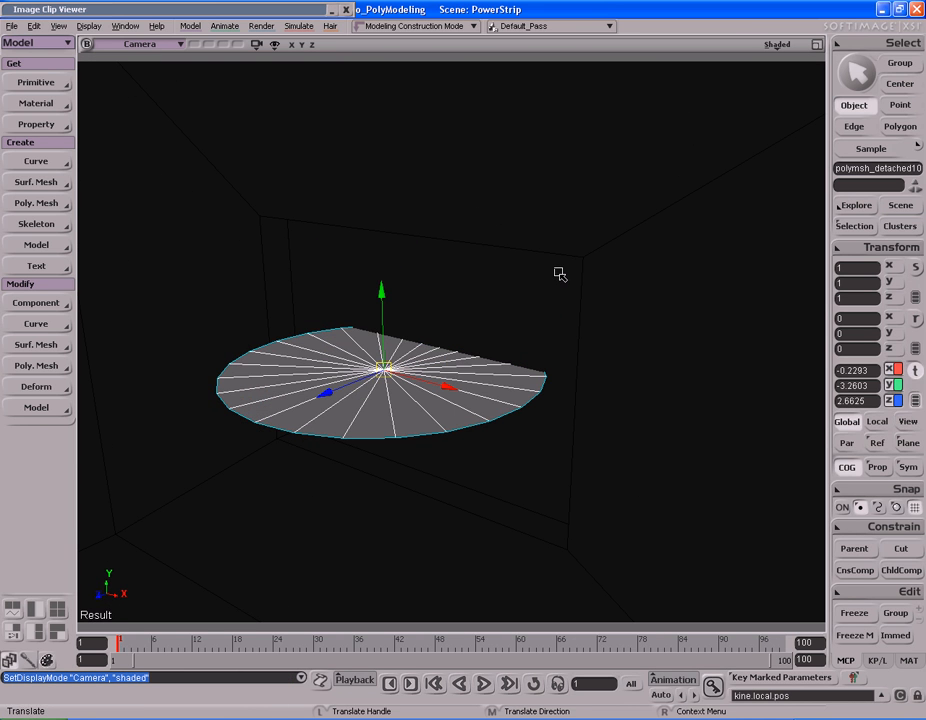
key(c)
drag(356, 328, 473, 244)
drag(519, 218, 582, 227)
drag(627, 259, 627, 261)
Return the camera view to wireframe and scale the disc down uniformly inside the collar
key(s)
right_drag(625, 263, 542, 267)
middle_drag(542, 267, 583, 284)
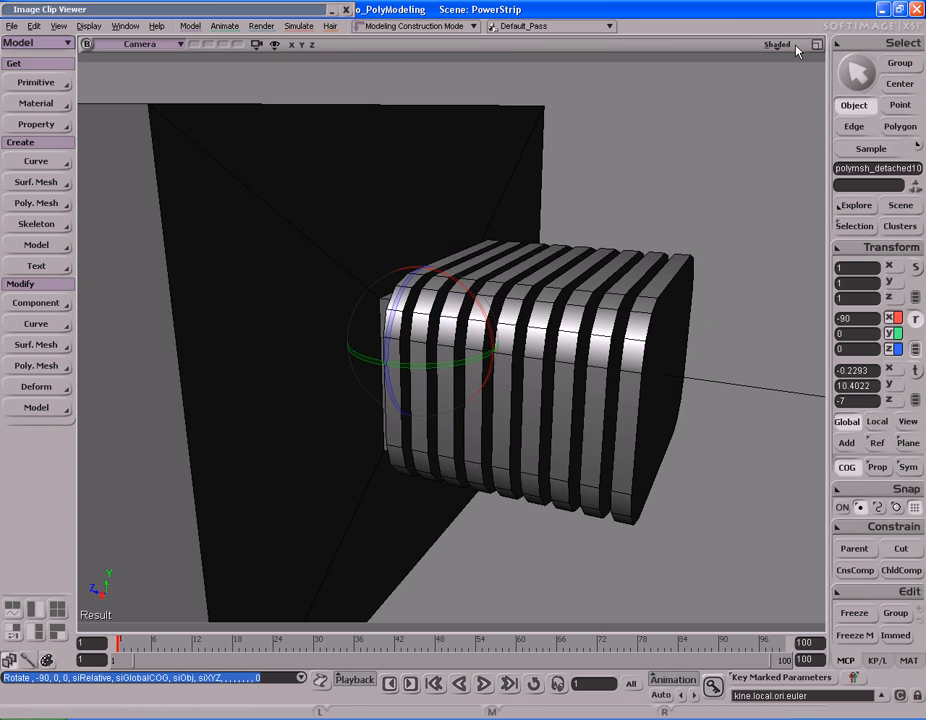
middle_click(788, 46)
key(s)
mouse_move(428, 265)
right_down()
mouse_move(453, 257)
mouse_move(438, 261)
right_up()
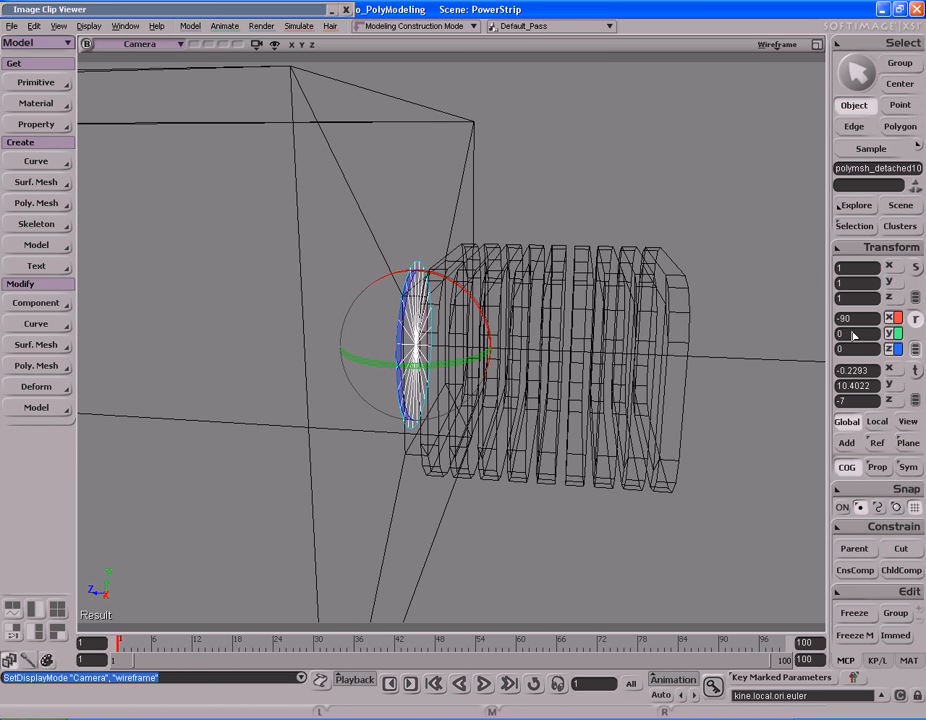
key(s)
right_drag(523, 372, 438, 347)
key(x)
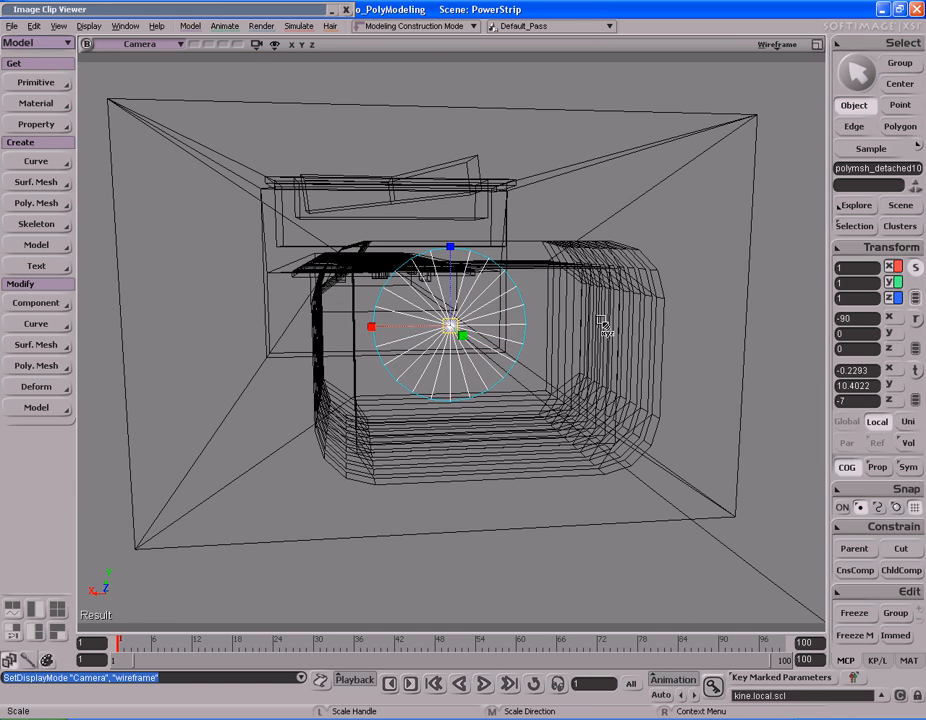
drag(557, 360, 562, 358)
Select all polygons of the disc inside the ribbed collar
key(s)
right_drag(562, 358, 506, 358)
key(u)
right_drag(445, 367, 375, 308)
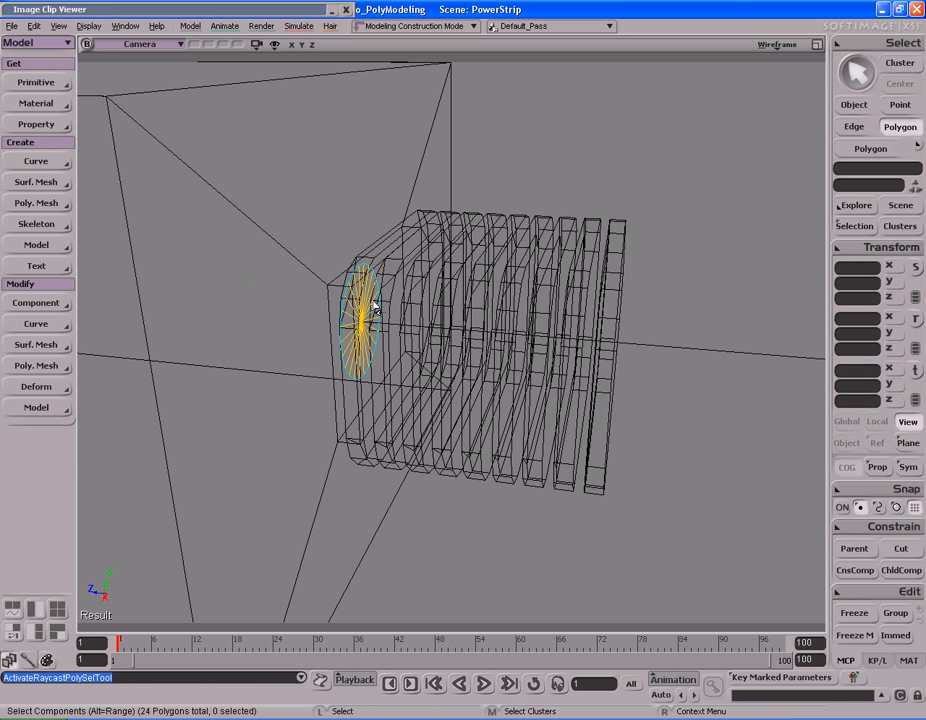
drag(380, 296, 384, 298)
right_drag(430, 303, 387, 308)
mouse_move(450, 300)
mouse_down()
mouse_move(453, 345)
mouse_move(458, 315)
mouse_up()
right_drag(458, 317, 562, 324)
right_drag(325, 343, 310, 384)
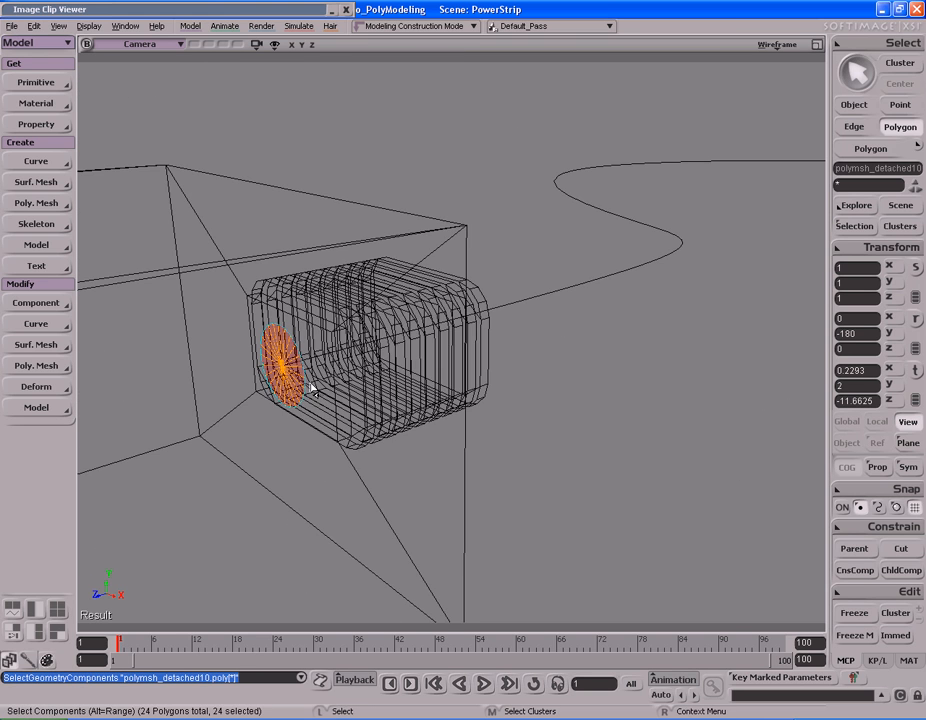
Extrude the disc's selected polygons along the cord curve
right_click(294, 272)
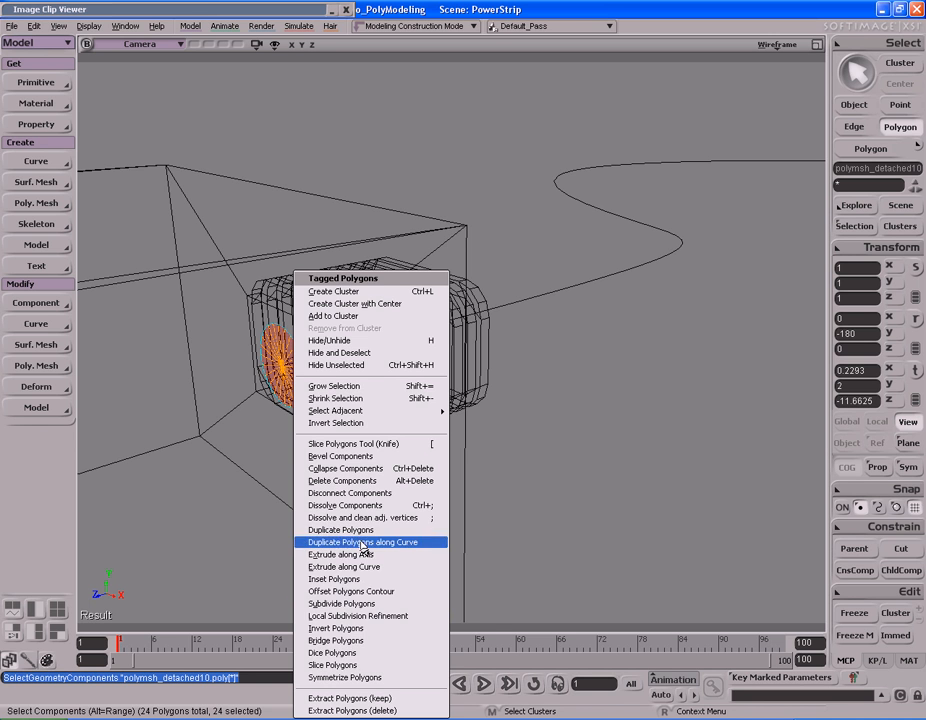
click(376, 567)
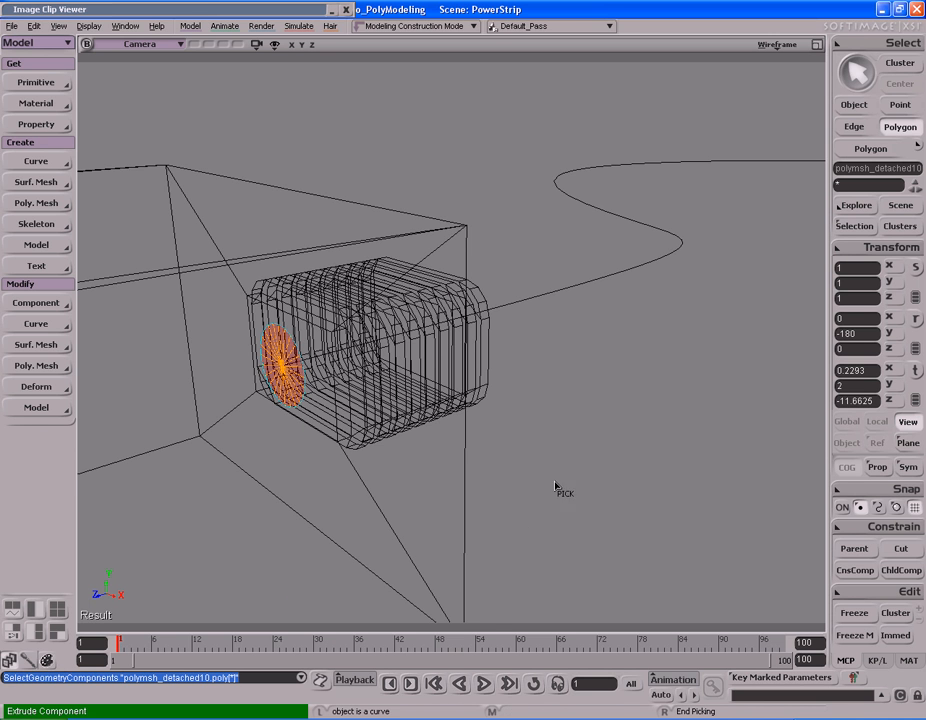
click(585, 285)
key(s)
drag(697, 381, 573, 426)
middle_drag(573, 426, 392, 405)
drag(567, 392, 525, 422)
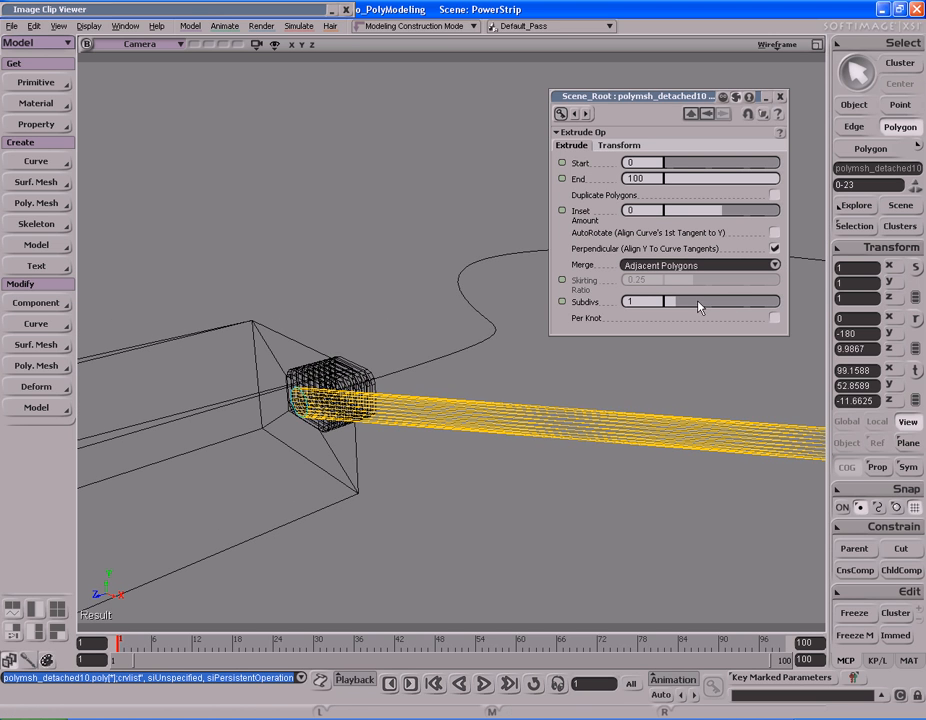
Set the extrusion to 10 subdivisions per knot so the cord follows the curve smoothly
drag(700, 307, 723, 307)
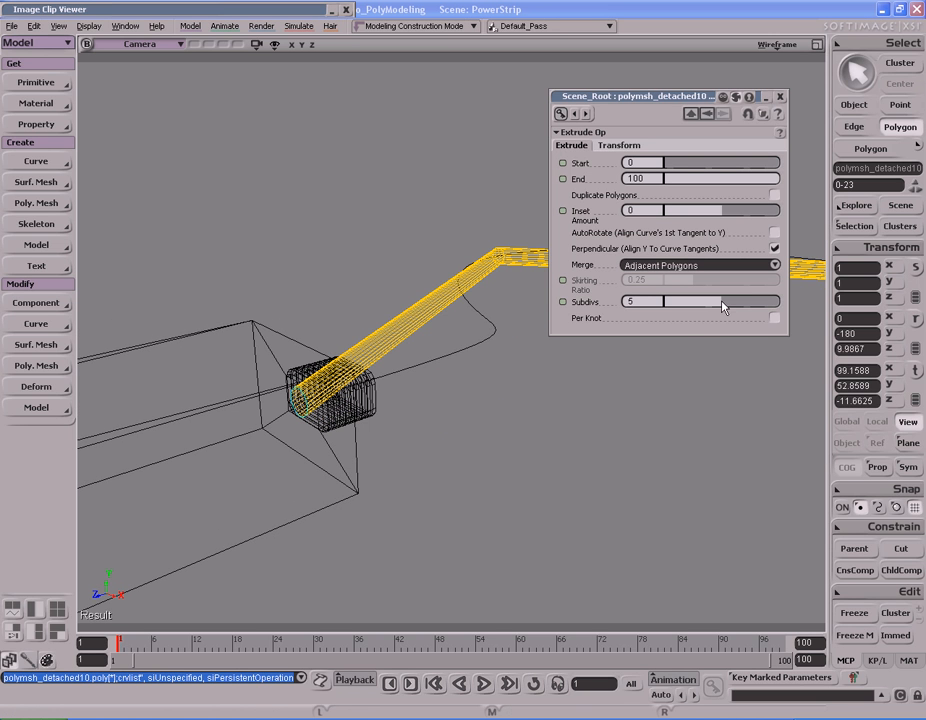
click(774, 318)
key(s)
right_drag(506, 389, 590, 380)
drag(744, 299, 782, 305)
key(s)
drag(489, 268, 471, 304)
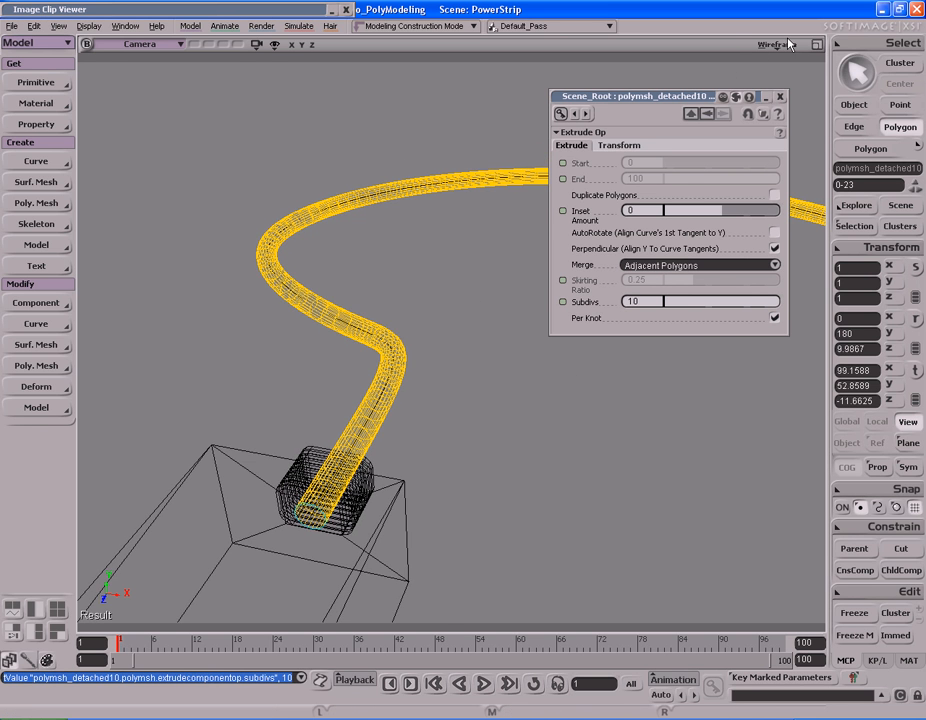
Examine the extruded cord along its length in shaded display
middle_click(787, 44)
key(s)
right_drag(459, 227, 459, 262)
middle_drag(459, 262, 376, 226)
drag(470, 208, 352, 236)
mouse_move(352, 236)
right_down()
mouse_move(300, 203)
mouse_move(260, 205)
mouse_move(397, 196)
mouse_move(434, 213)
mouse_move(374, 194)
right_up()
middle_drag(498, 201, 277, 215)
mouse_move(277, 215)
right_down()
mouse_move(359, 213)
mouse_move(244, 229)
mouse_move(294, 215)
mouse_move(376, 215)
mouse_move(387, 272)
right_up()
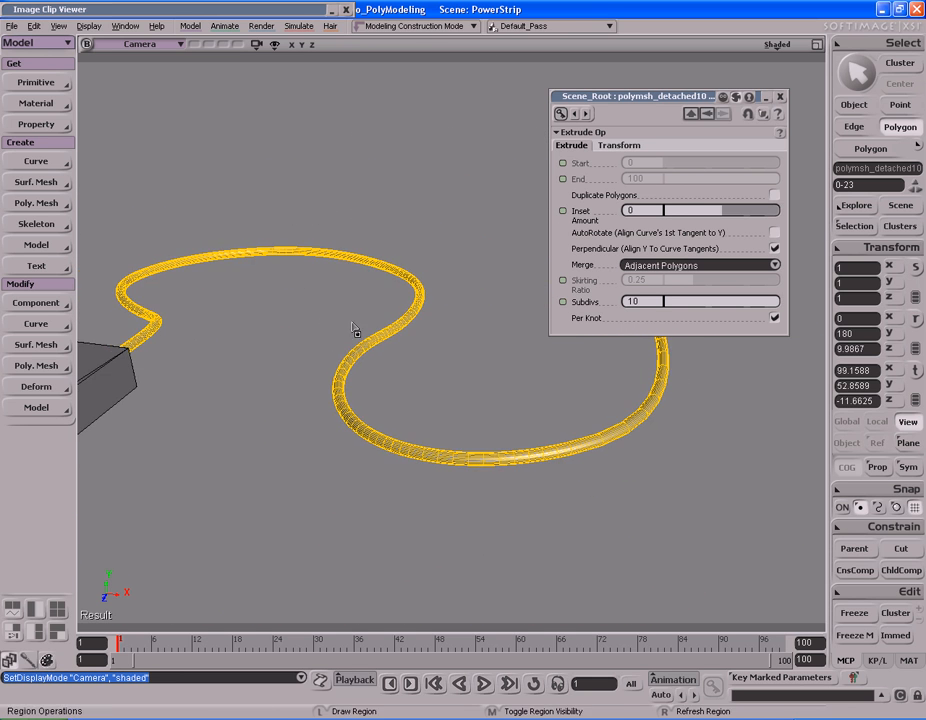
Render preview regions over the cord to check how smoothly it bends
drag(269, 236, 456, 484)
key(q)
middle_click(513, 270)
key(s)
drag(392, 330, 488, 326)
right_drag(488, 326, 414, 322)
key(q)
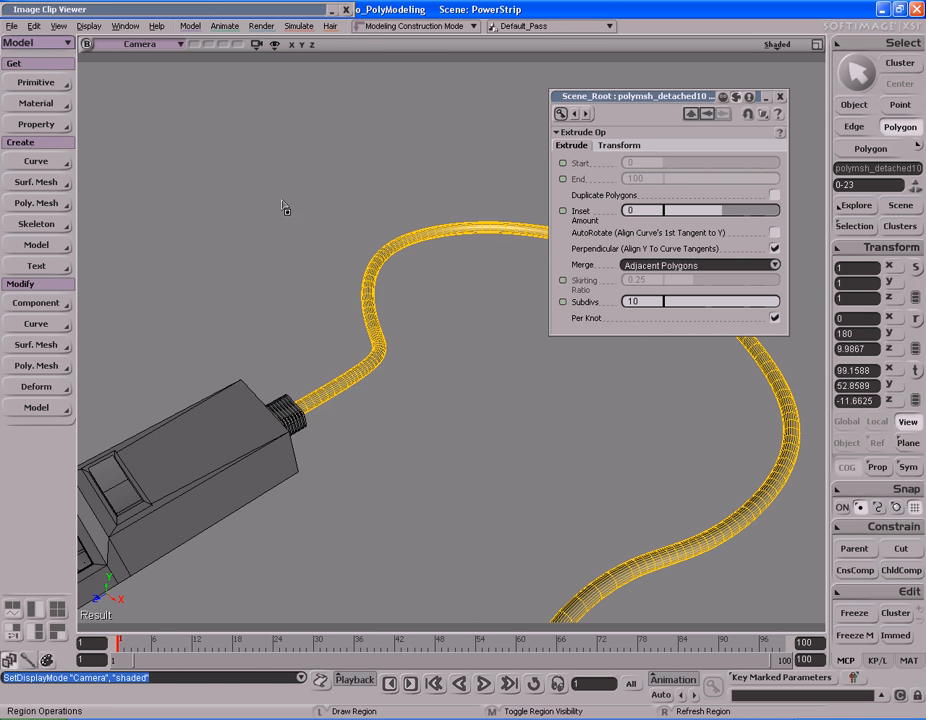
drag(283, 198, 459, 413)
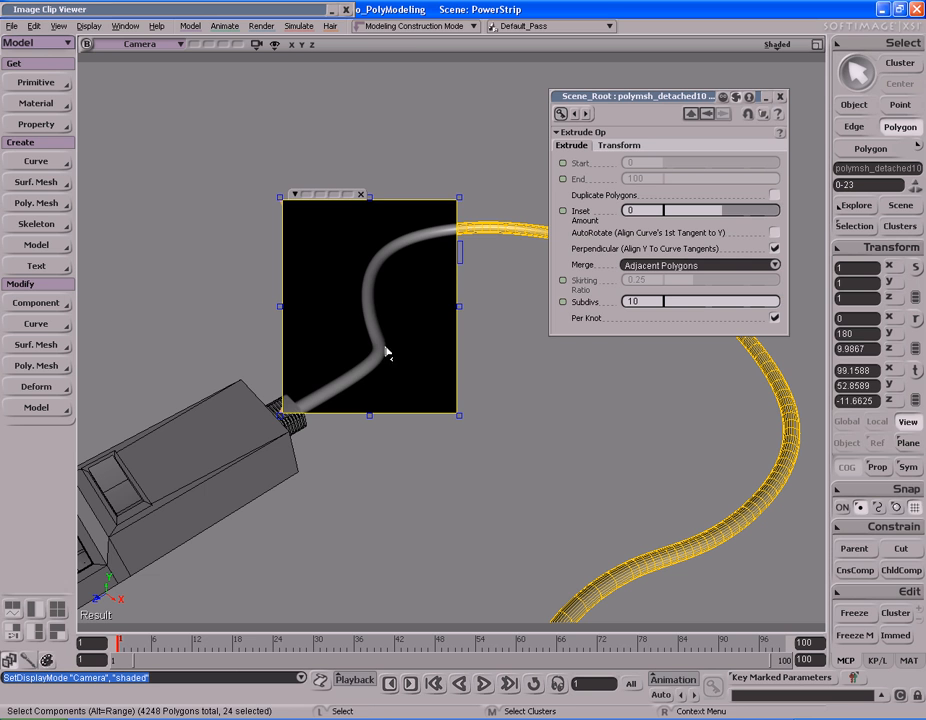
key(q)
Return the camera view to wireframe, select the guide curve inside the cord and close its property page
key(s)
middle_drag(541, 389, 372, 403)
right_drag(372, 403, 417, 400)
middle_click(793, 45)
key(space)
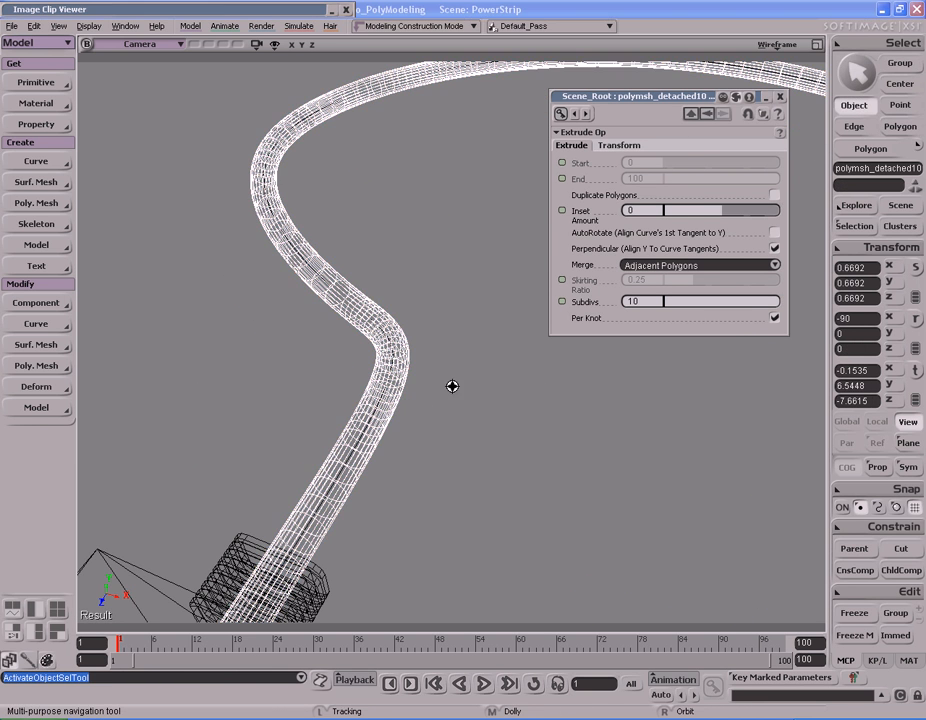
key(s)
drag(450, 410, 518, 299)
middle_drag(518, 299, 330, 338)
click(262, 293)
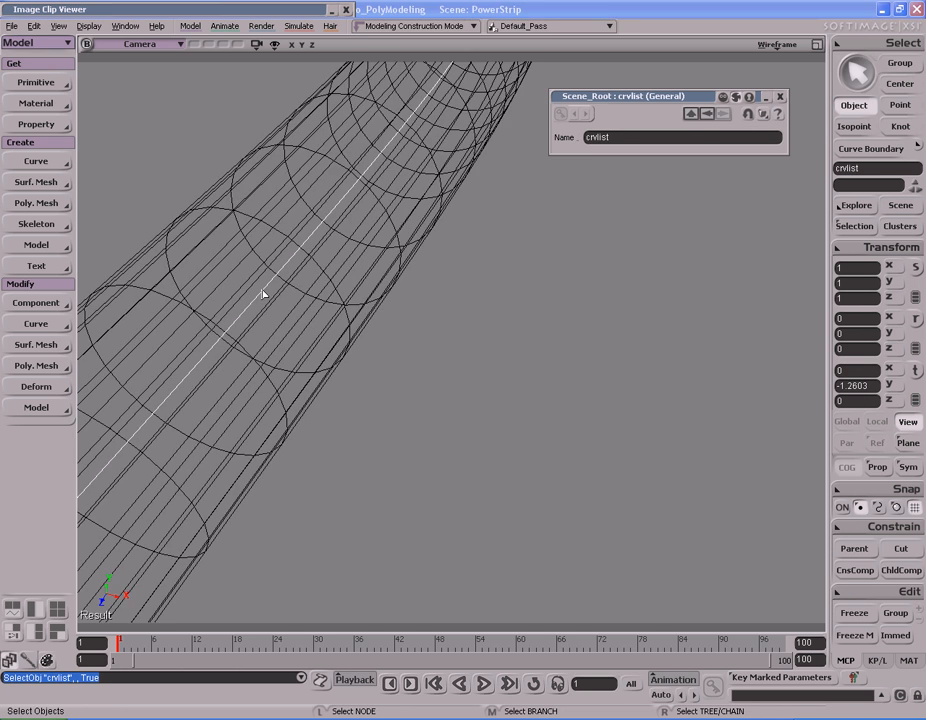
key(s)
middle_drag(262, 293, 541, 238)
drag(541, 238, 525, 298)
click(780, 97)
Delete the guide curve's control point just past the sharp first bend to soften the cord
key(s)
right_drag(600, 245, 567, 289)
key(t)
key(s)
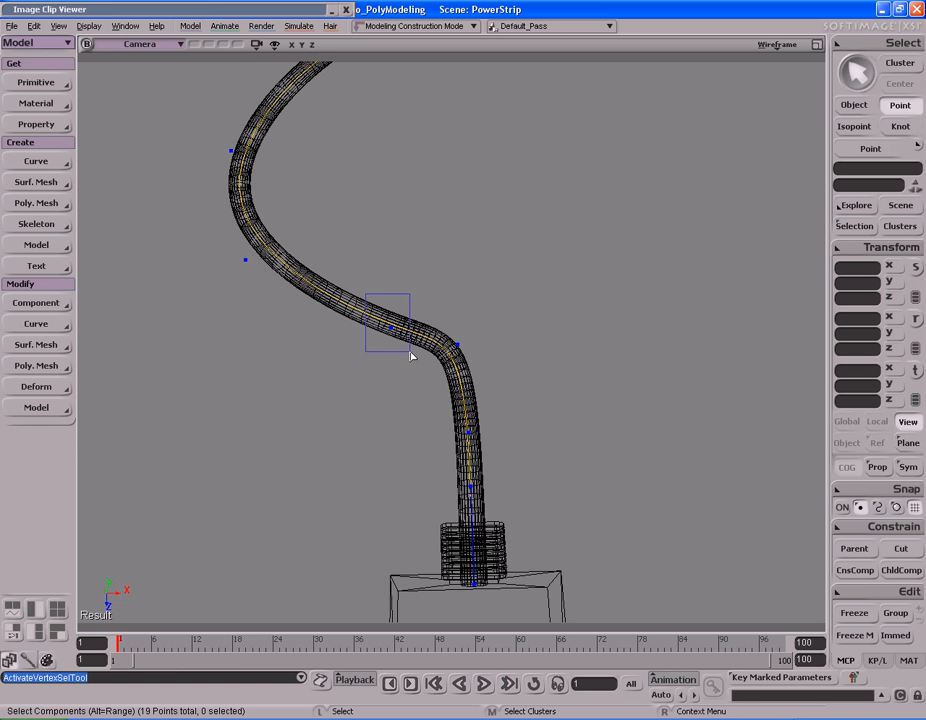
drag(409, 355, 409, 355)
key(Delete)
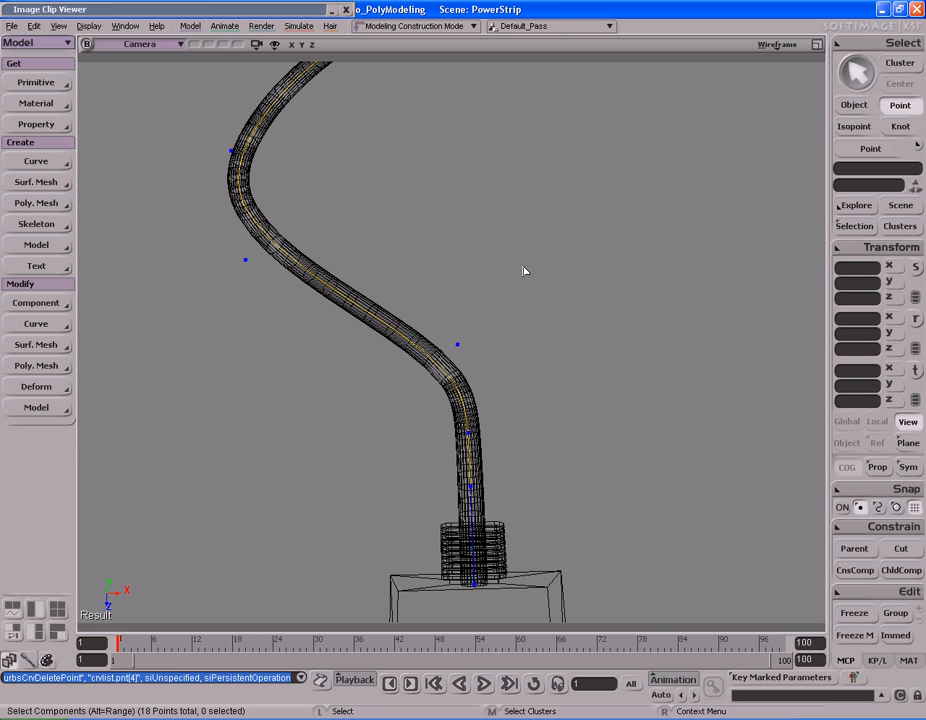
key(s)
right_drag(424, 308, 449, 287)
Render a preview region around the cord's first bend to check its shape
key(q)
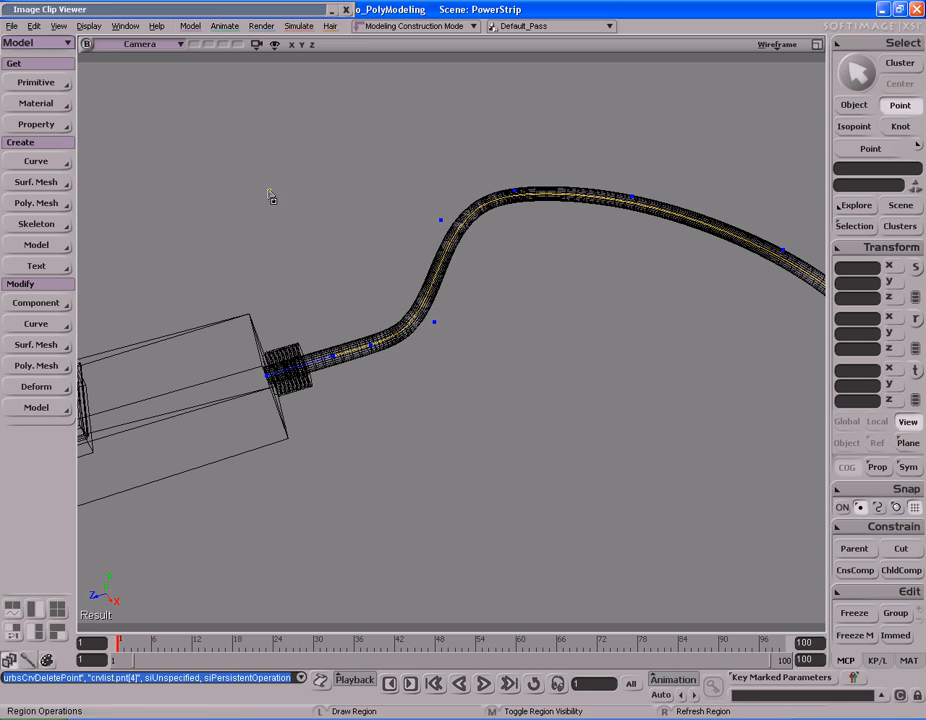
drag(269, 189, 559, 403)
key(q)
middle_click(649, 295)
key(s)
Select the curve's control point at the cord's first bend and activate the Translate tool
right_drag(356, 333, 520, 355)
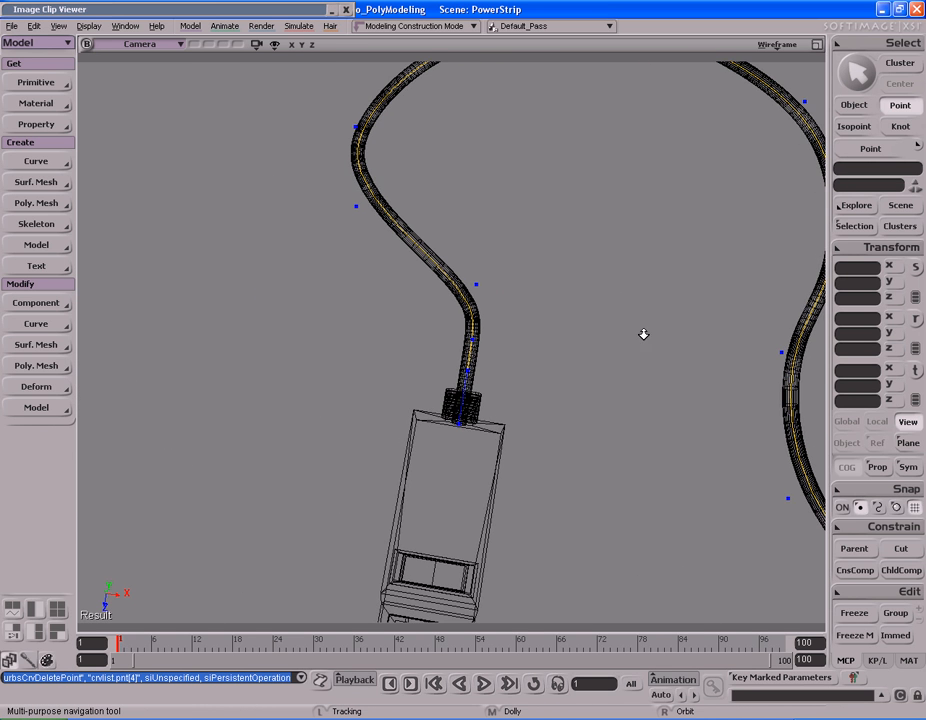
middle_drag(599, 338, 515, 335)
key(t)
drag(482, 224, 526, 269)
key(v)
key(s)
right_drag(565, 280, 672, 298)
middle_drag(672, 300, 620, 312)
right_drag(572, 318, 609, 333)
Switch to object selection and render another preview region where the cord leaves the collar
key(space)
key(q)
mouse_move(367, 238)
mouse_down()
mouse_move(515, 389)
mouse_move(571, 408)
mouse_up()
key(q)
middle_click(616, 317)
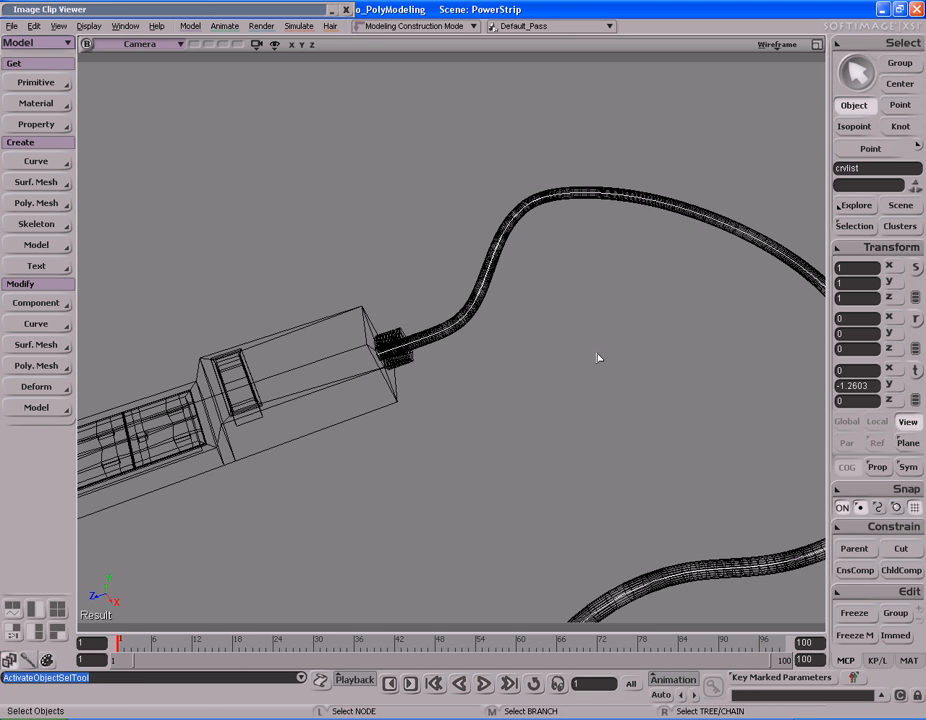
Save the scene and deselect everything with the whole power strip and cord in view
key(ctrl+s)
key(s)
right_drag(597, 357, 548, 316)
key(space)
click(666, 395)
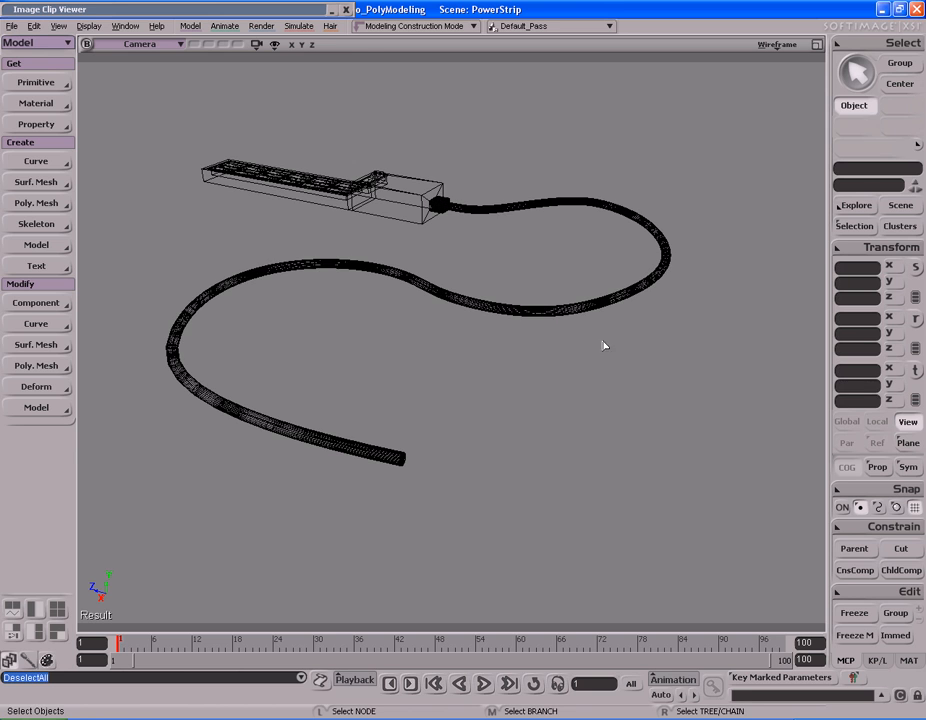
Load PowerCable 2.JPG from the Pictures folder into the second image clip viewer and enlarge the viewer to show the plug
double_click(293, 12)
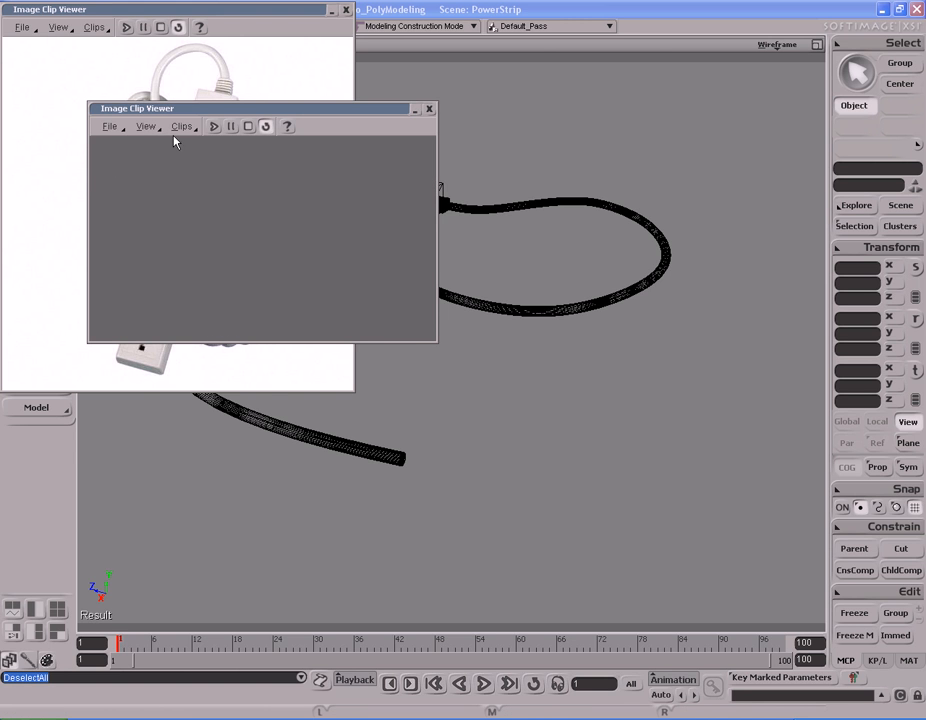
click(108, 126)
click(110, 142)
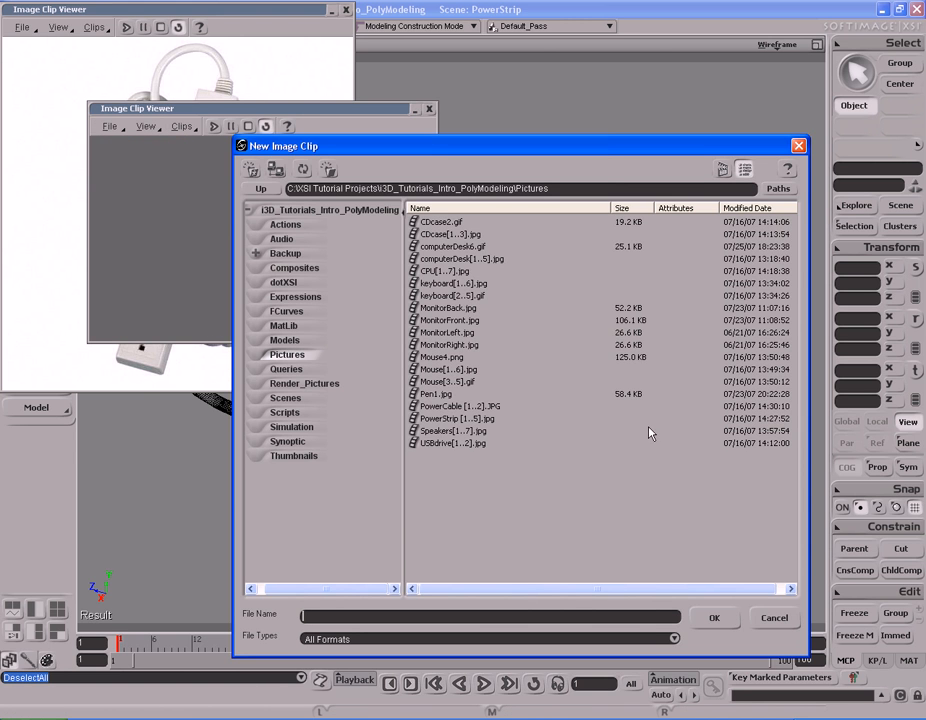
double_click(473, 414)
click(721, 169)
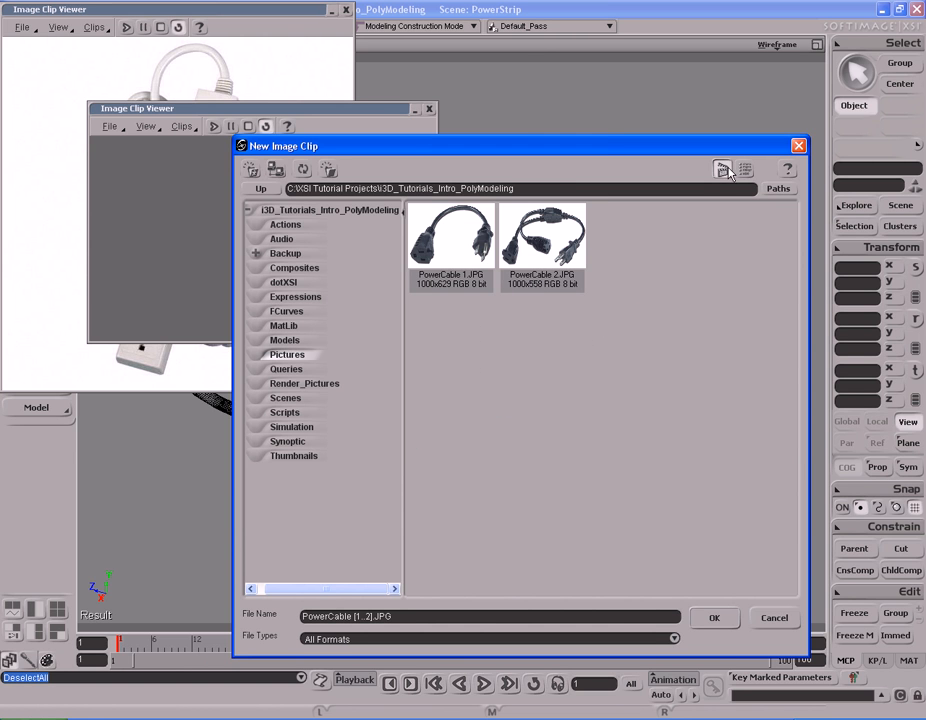
click(540, 267)
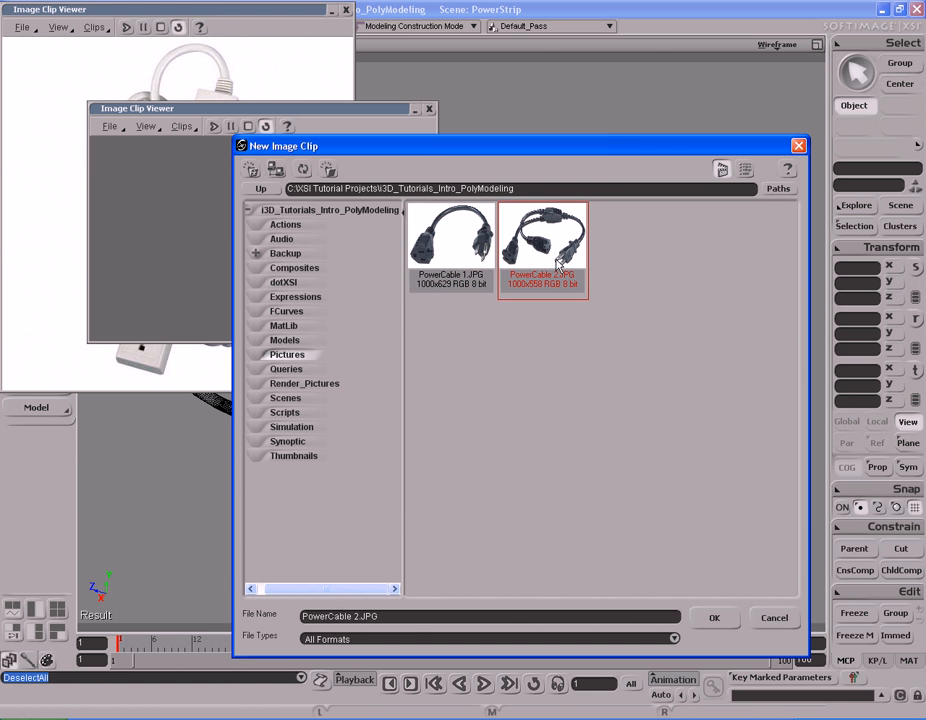
click(717, 618)
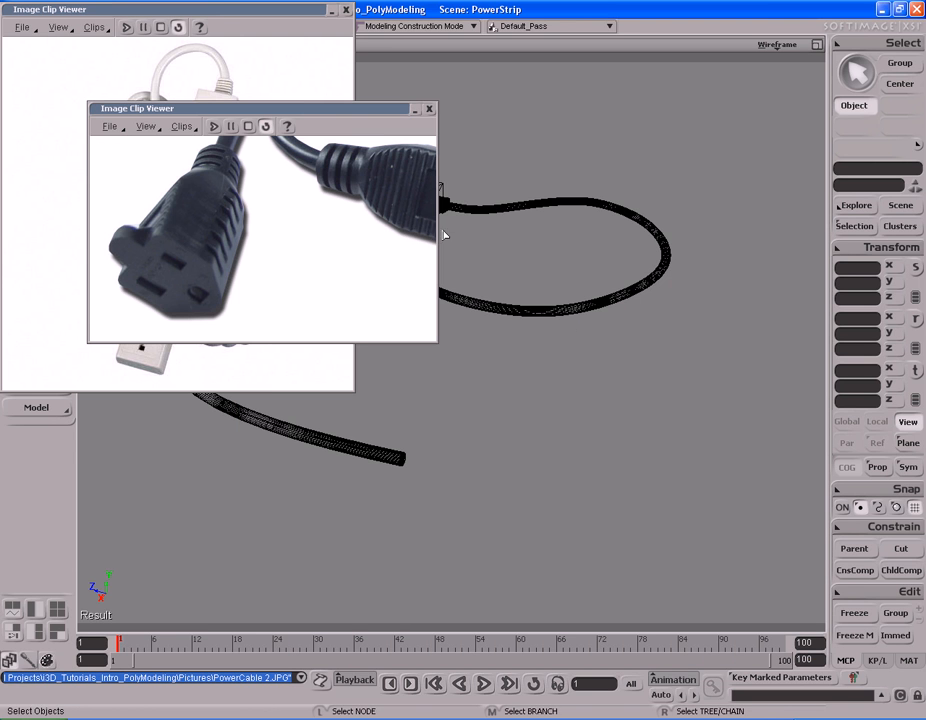
drag(435, 343, 788, 360)
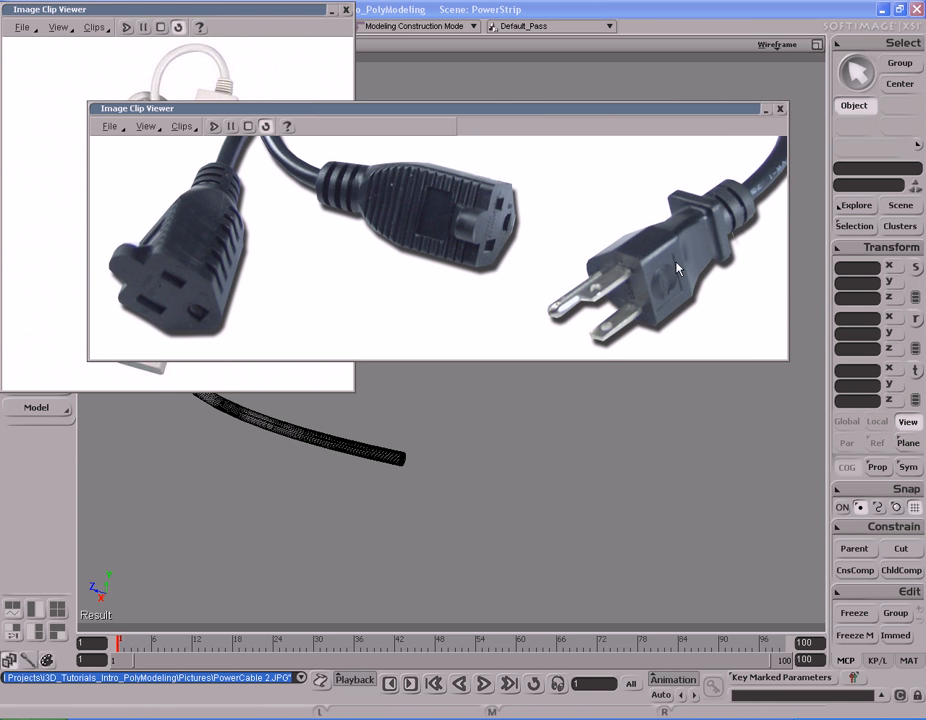
drag(598, 114, 522, 24)
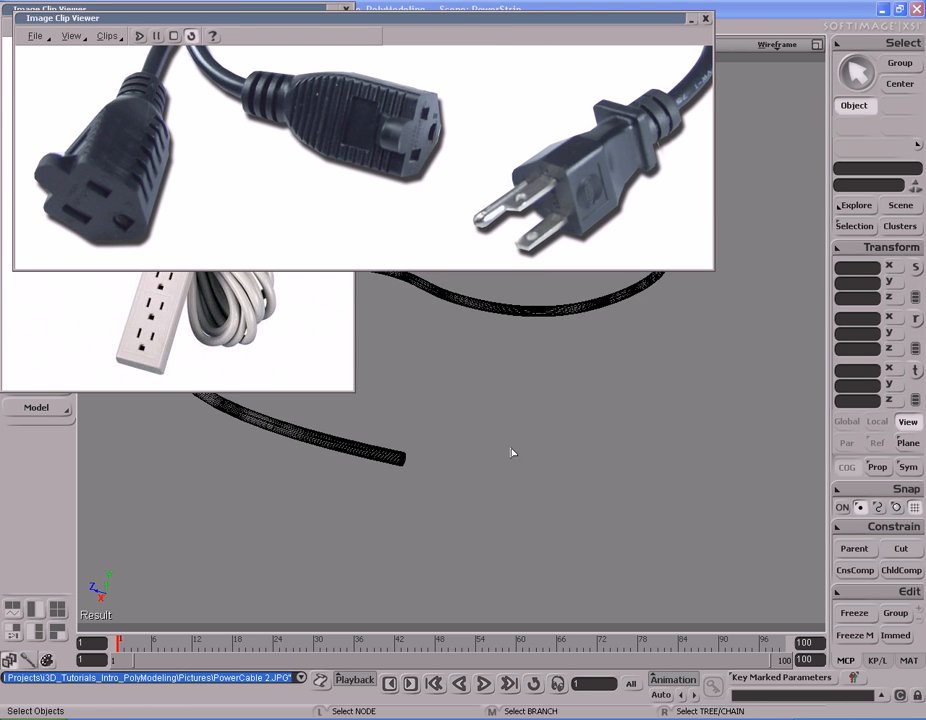
Bring the cord's free end into close view and save the scene
key(s)
right_drag(528, 456, 500, 448)
mouse_move(500, 448)
mouse_down()
mouse_move(496, 426)
mouse_move(511, 440)
mouse_up()
middle_drag(511, 440, 548, 436)
drag(548, 436, 526, 445)
key(ctrl+s)
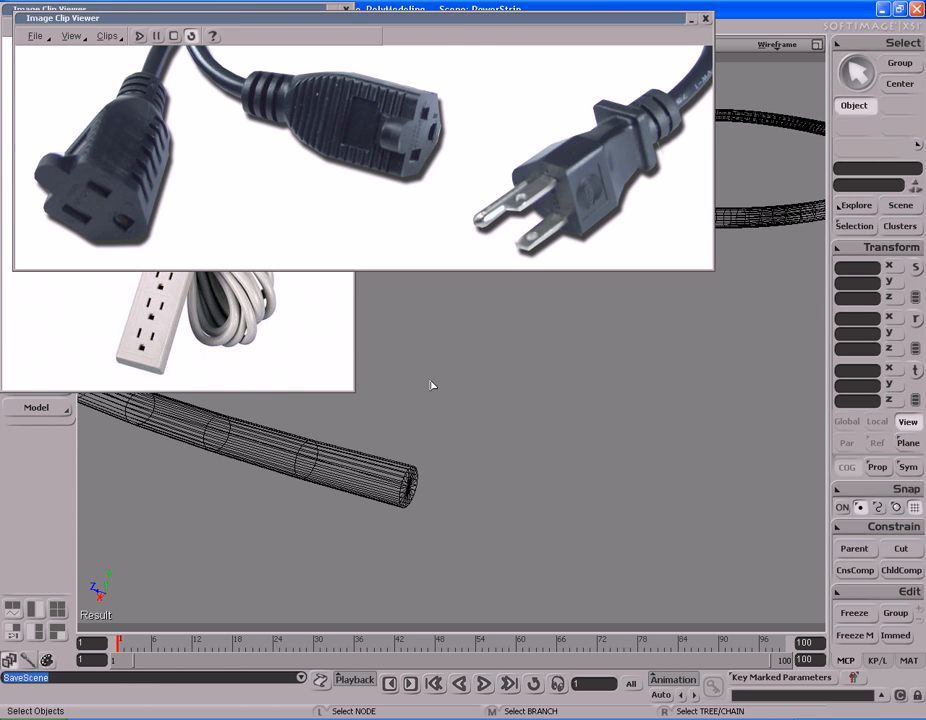
Minimize the power strip image viewer and collapse the power cable viewer to clear the viewport
double_click(301, 11)
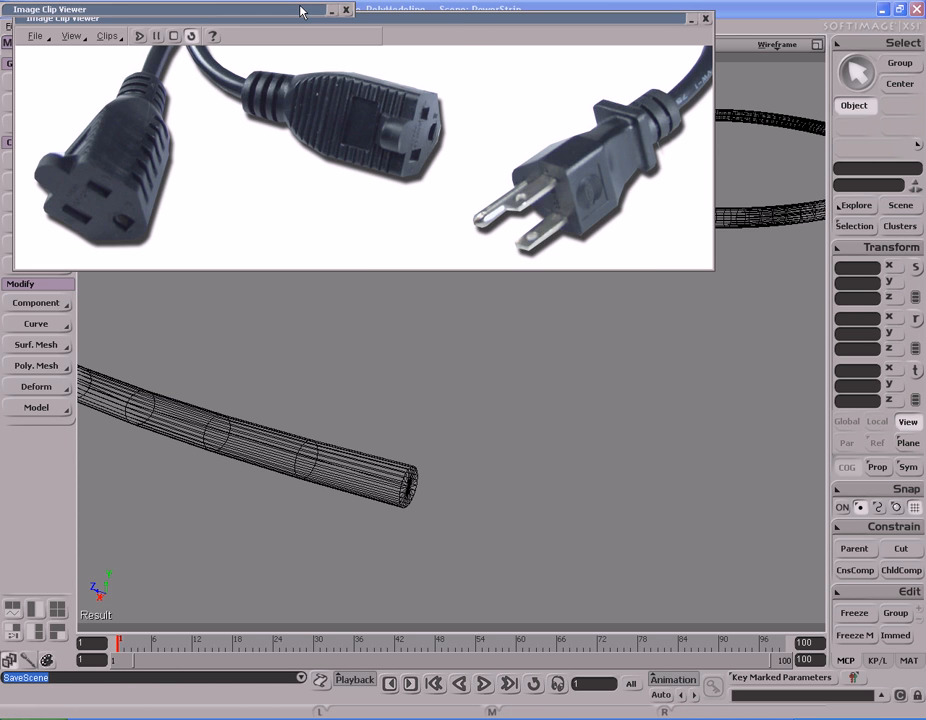
click(332, 11)
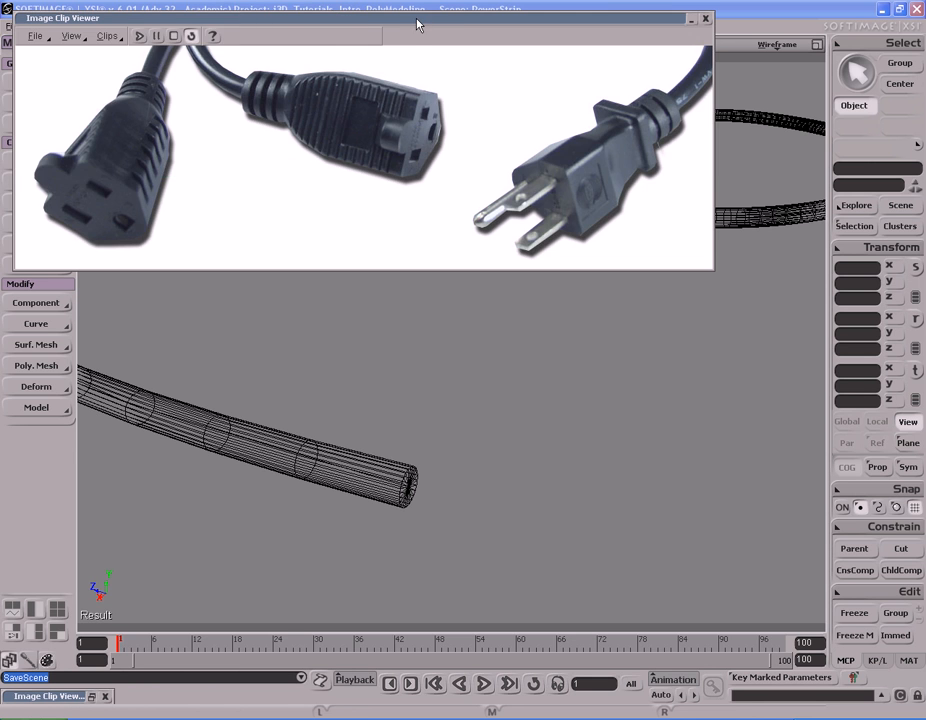
double_click(417, 19)
Create a polygon mesh cube with its default settings and close its property page
click(38, 83)
mouse_move(147, 114)
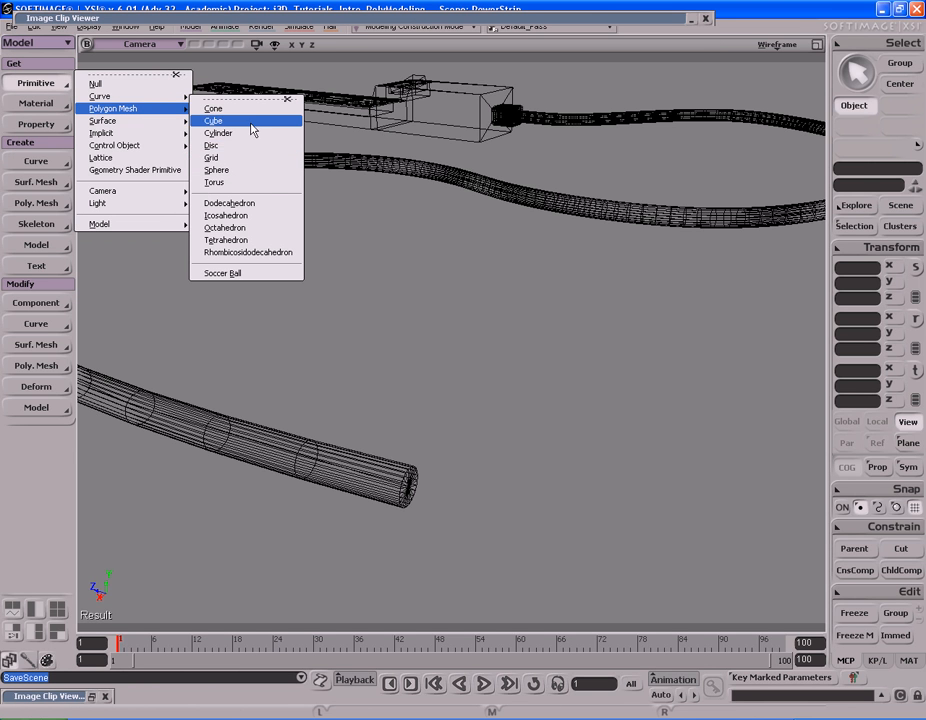
click(214, 120)
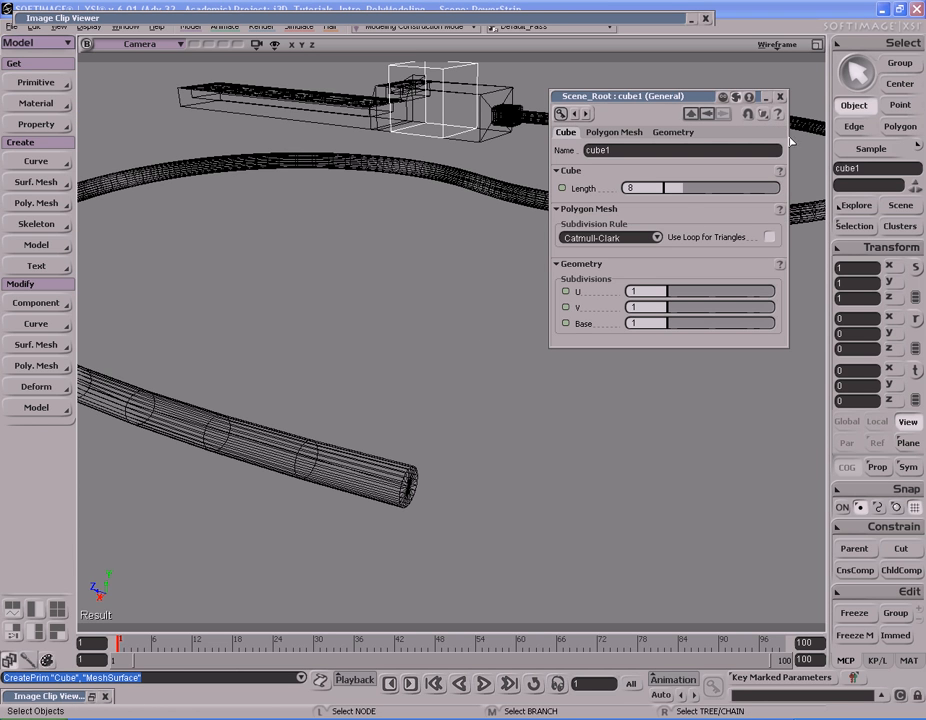
click(780, 97)
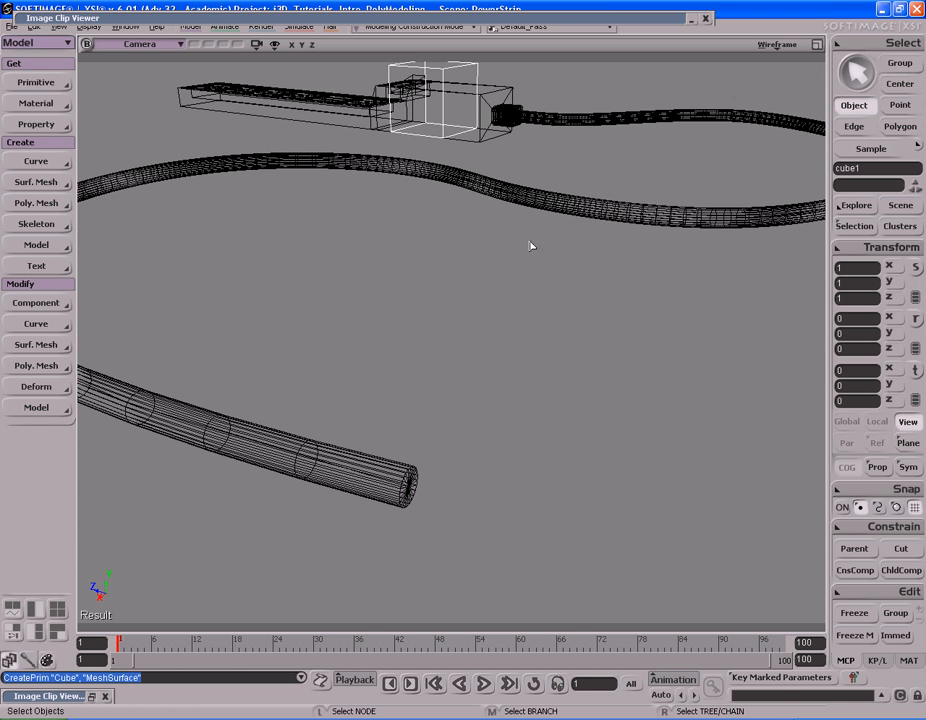
Move the cube onto the centre point of the cord's free end, using point snapping
key(v)
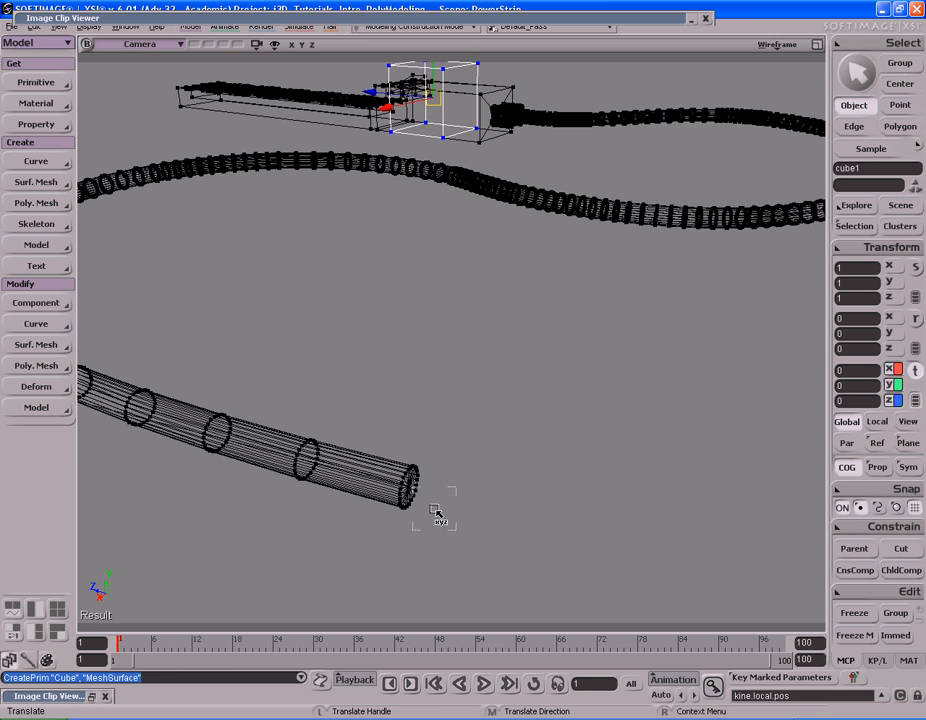
key(s)
drag(434, 508, 440, 455)
middle_drag(530, 468, 331, 410)
ctrl+click(292, 362)
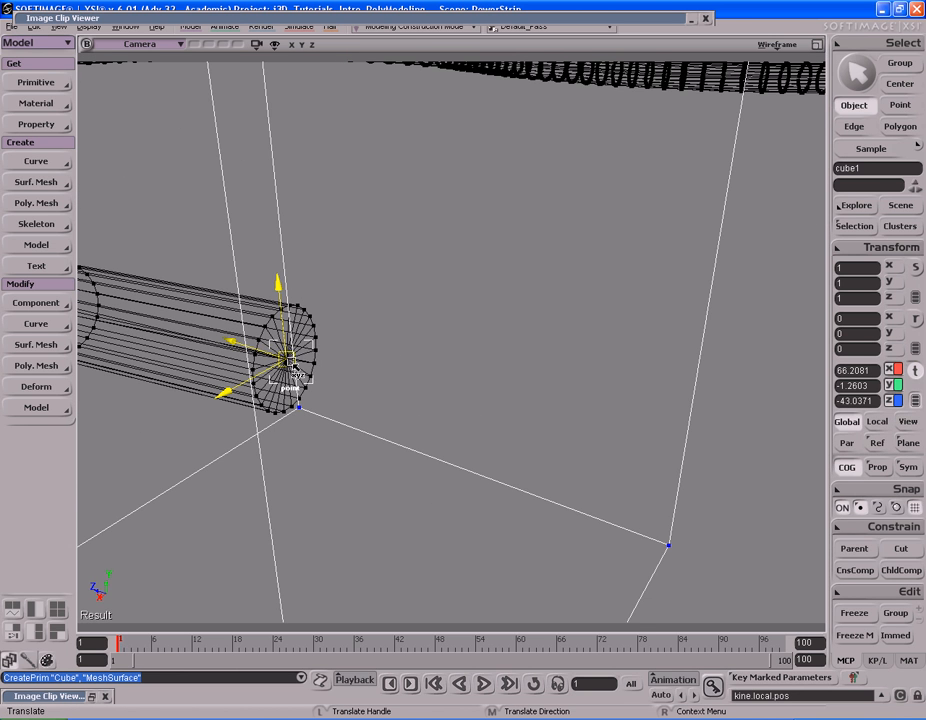
Move the cube outward along Z to about -48.85 so that it sits beyond the cord's end
key(s)
middle_drag(290, 366, 545, 385)
drag(434, 348, 441, 366)
middle_drag(542, 362, 461, 373)
right_drag(461, 373, 474, 418)
drag(535, 461, 492, 323)
mouse_move(492, 323)
right_down()
mouse_move(497, 358)
mouse_move(492, 308)
right_up()
drag(490, 296, 508, 350)
key(f)
key(s)
right_drag(523, 416, 516, 371)
middle_drag(488, 373, 580, 378)
drag(685, 350, 614, 370)
right_drag(596, 370, 608, 374)
key(v)
key(space)
key(v)
middle_drag(572, 364, 593, 358)
key(s)
right_drag(593, 358, 624, 350)
Switch the camera view to shaded display and save the scene
middle_click(784, 46)
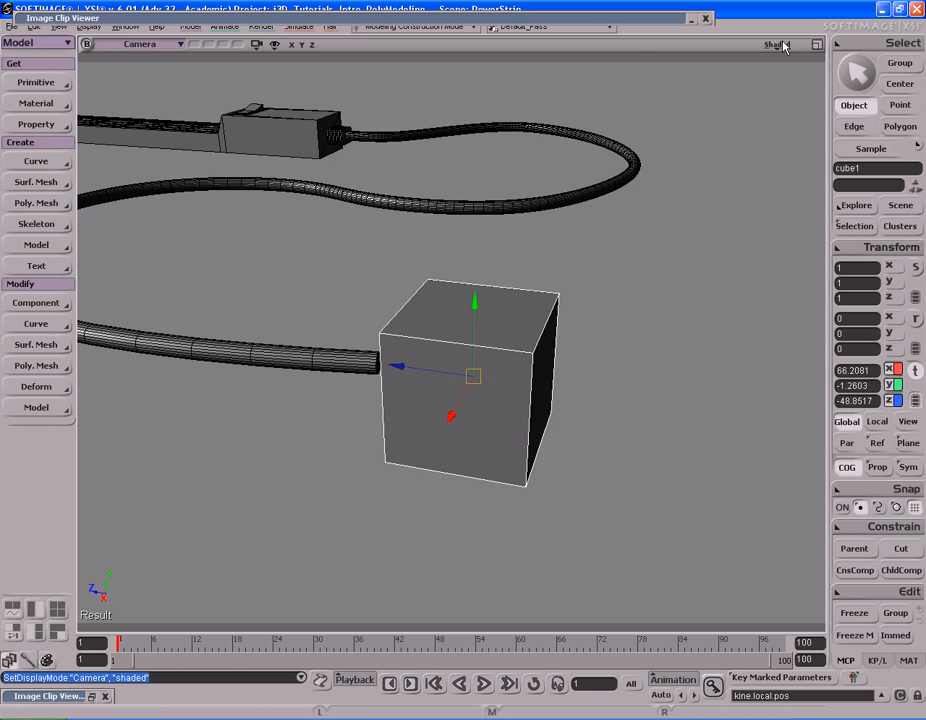
key(s)
middle_drag(735, 240, 686, 248)
drag(686, 272, 653, 240)
right_drag(653, 240, 648, 275)
key(ctrl+s)
Scale the cube uniformly down to about 0.31
key(s)
key(x)
drag(648, 275, 609, 224)
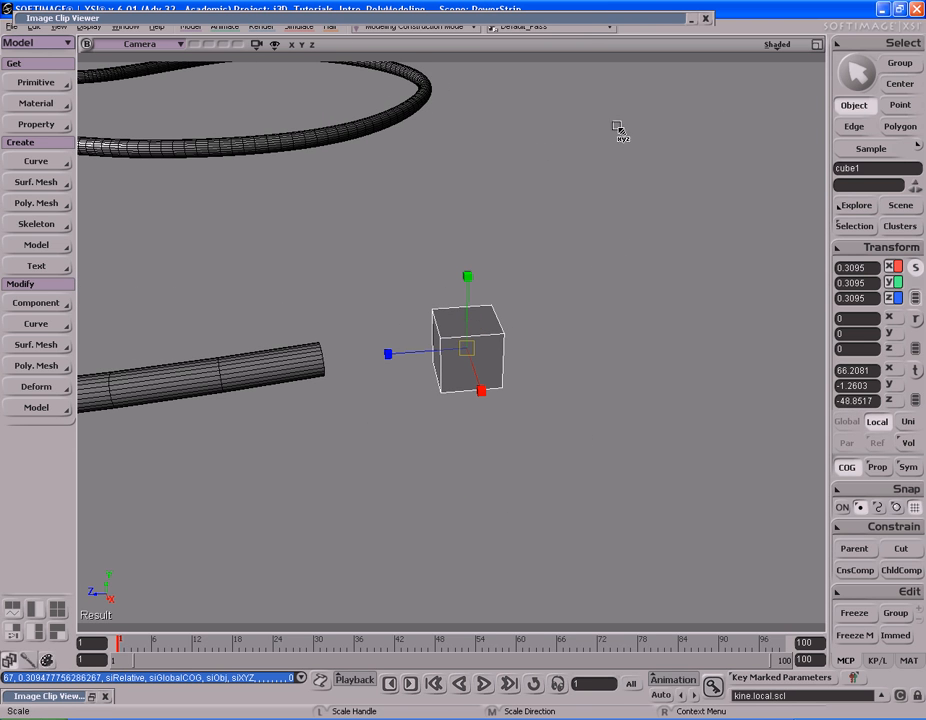
Compare the cube's shape and orientation from several angles with the plug in the reference image
click(590, 20)
double_click(590, 20)
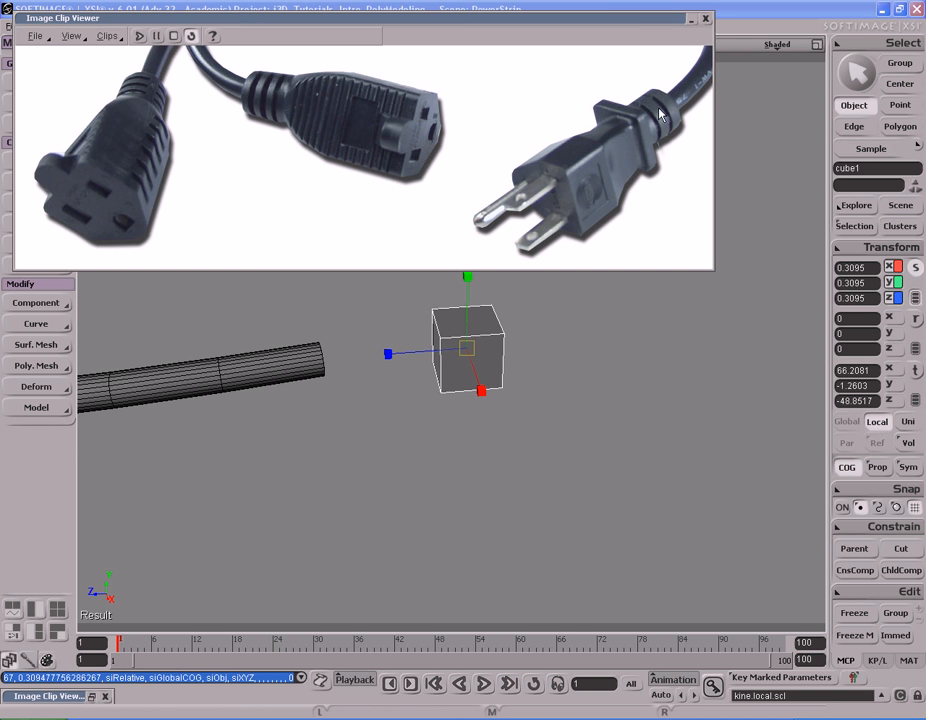
double_click(645, 22)
key(s)
right_drag(530, 275, 587, 279)
middle_drag(587, 279, 586, 251)
right_drag(585, 251, 503, 228)
key(x)
double_click(628, 22)
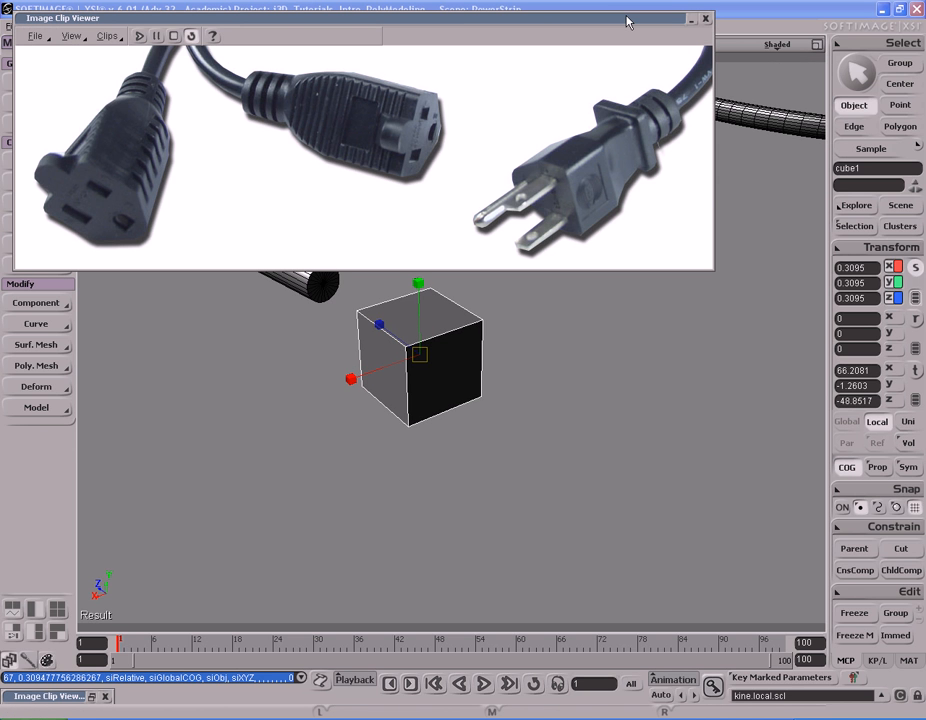
double_click(628, 22)
key(s)
right_drag(598, 412, 602, 358)
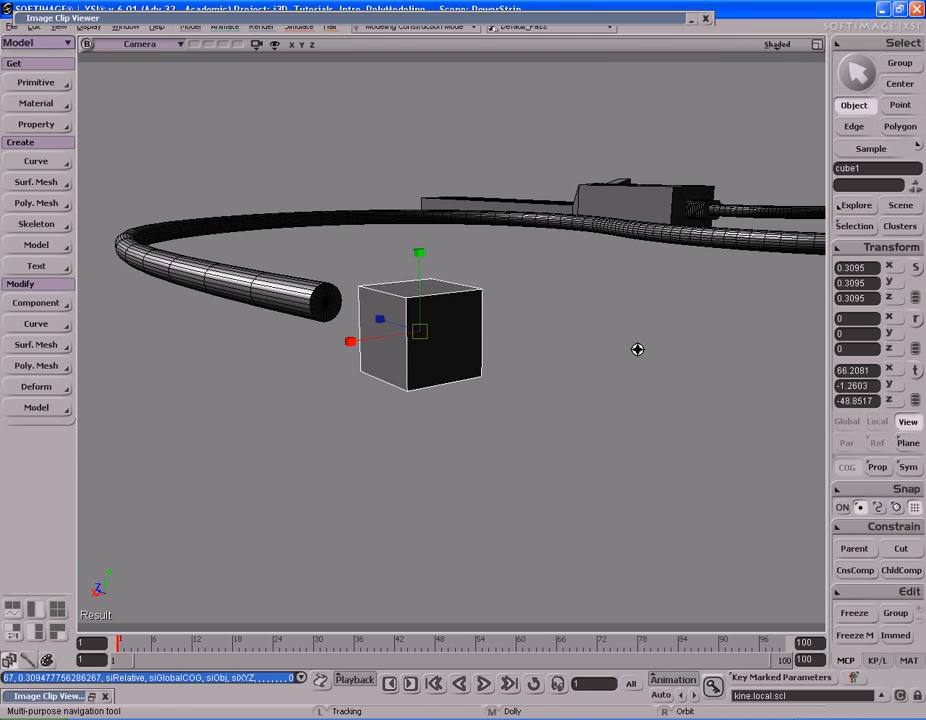
middle_drag(602, 358, 552, 362)
middle_drag(658, 345, 577, 353)
Split the cube's four vertical edges to add a horizontal edge loop about a third of the way down from its top
key(e)
click(446, 372)
right_drag(456, 371, 494, 356)
alt+middle_click(390, 366)
key(s)
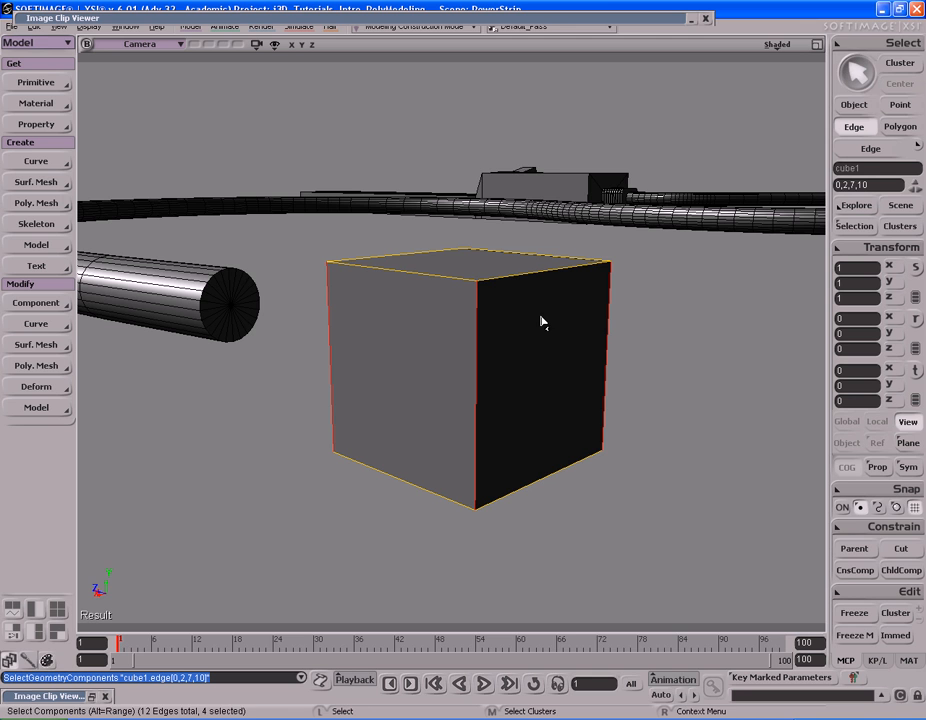
right_click(540, 322)
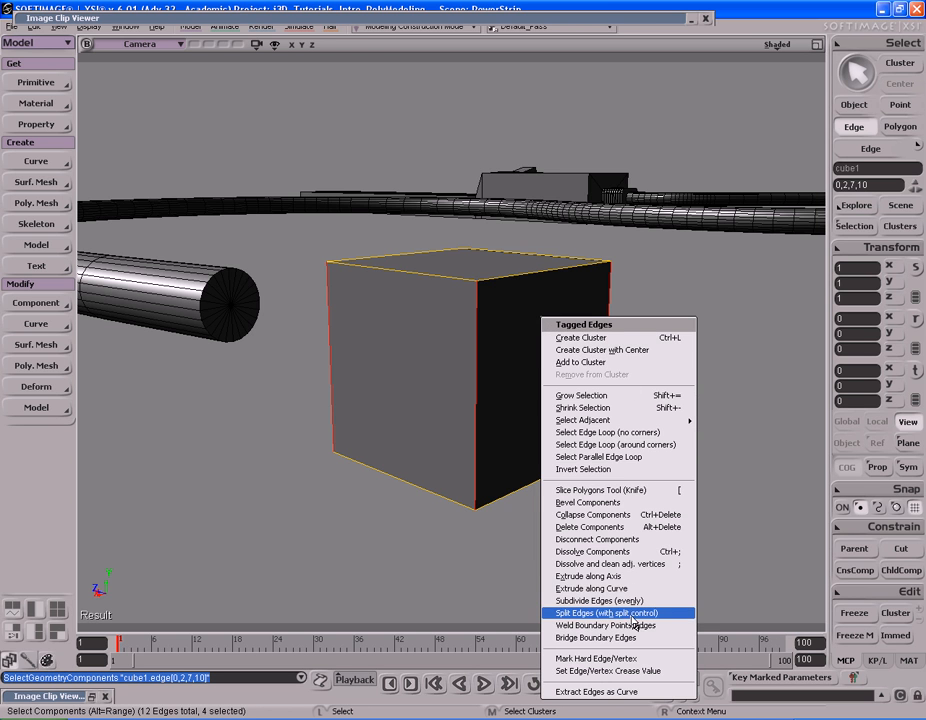
click(620, 555)
drag(722, 157, 744, 150)
click(781, 98)
Split the parallel edges running across the cube's width to add an edge loop through its middle
right_drag(556, 462, 510, 390)
click(495, 363)
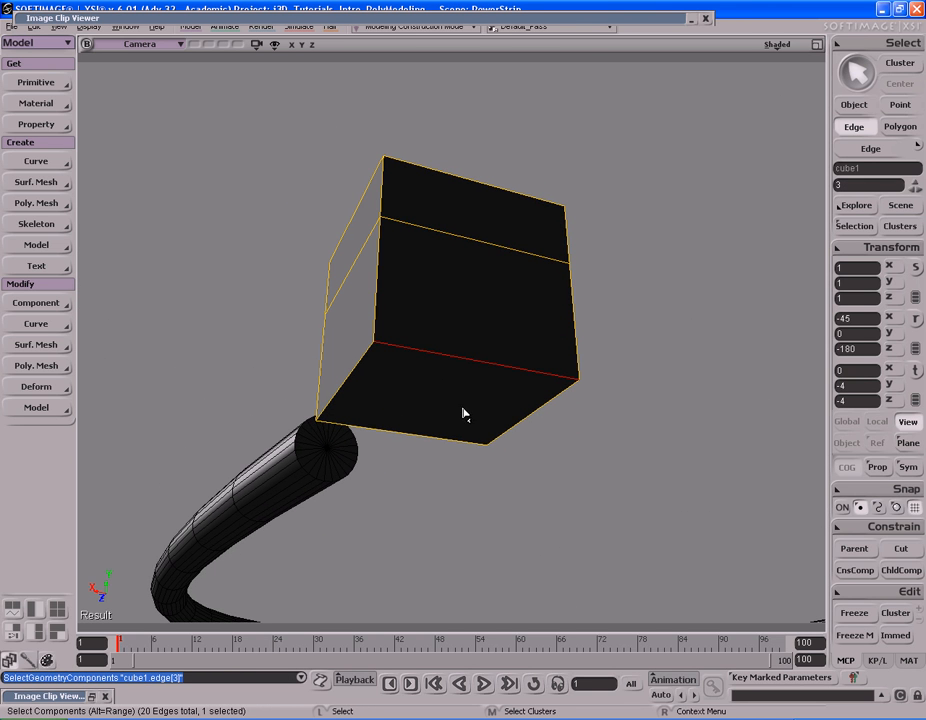
alt+middle_click(497, 246)
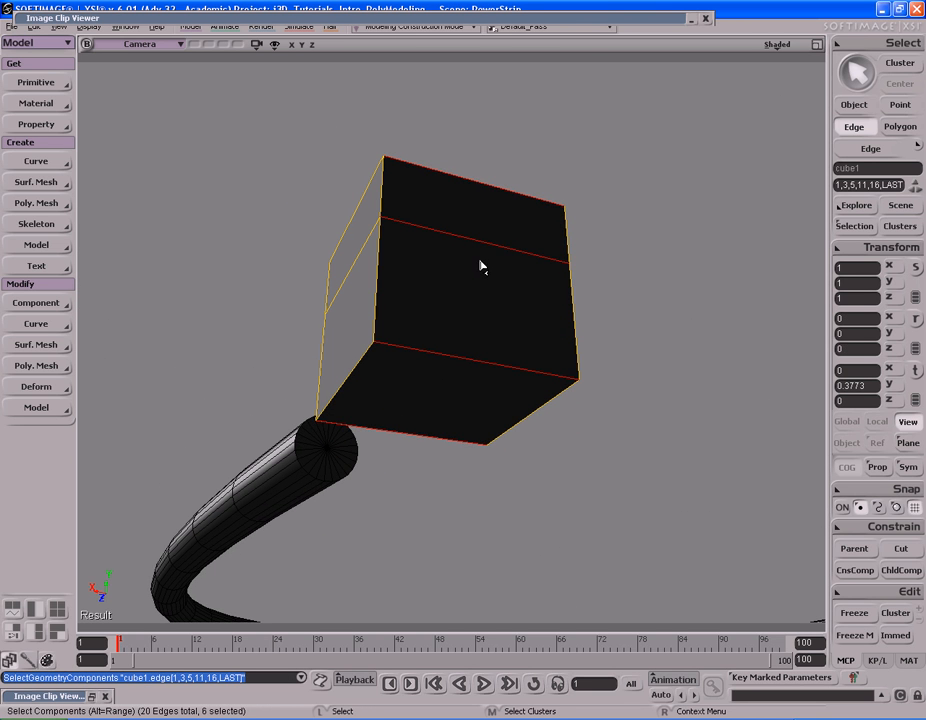
key(Insert)
click(781, 98)
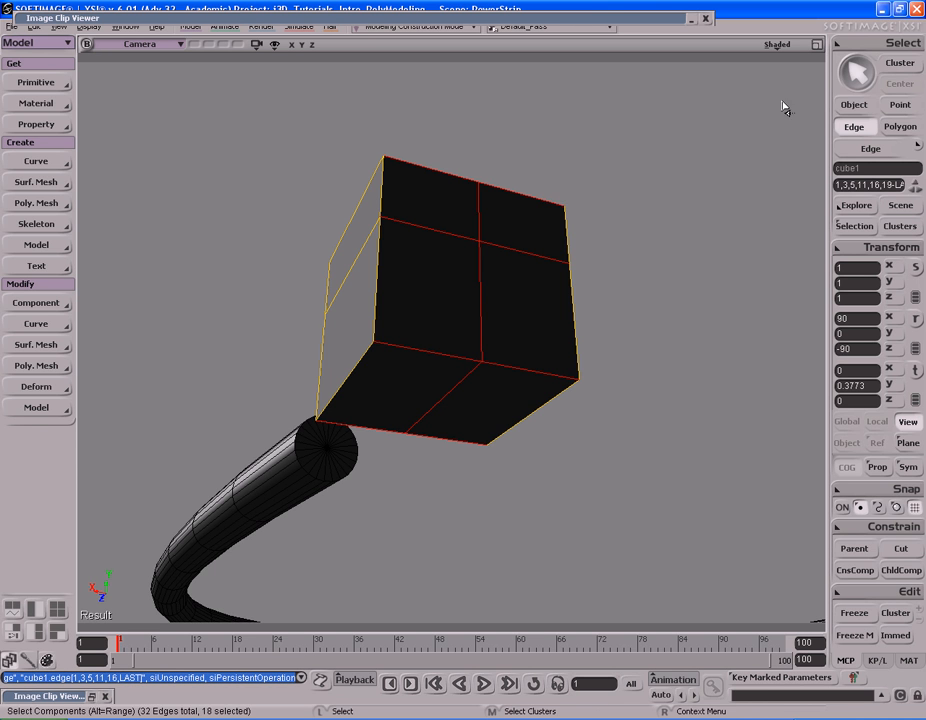
Scale the two outer bottom edges inward along X so the cube's sides taper toward the underside
right_drag(463, 421, 468, 423)
click(353, 371)
right_drag(397, 389, 456, 402)
shift+click(387, 389)
key(x)
key(s)
right_drag(534, 466, 527, 458)
drag(360, 398, 411, 393)
right_drag(411, 393, 387, 374)
drag(363, 373, 375, 373)
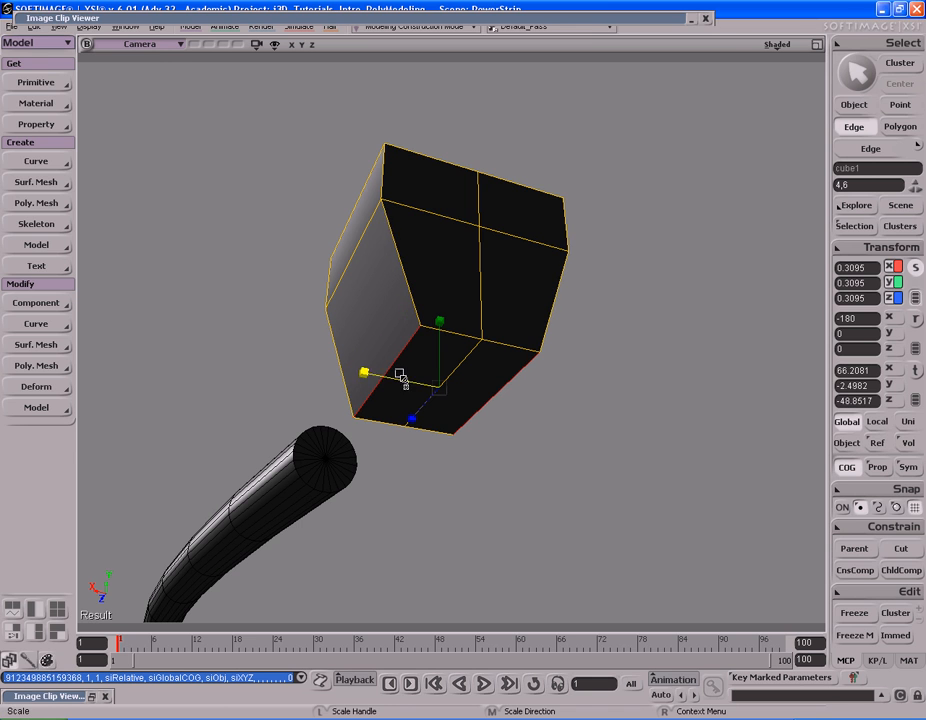
Move the middle edge of the underside down along Y to about -4.85, checking the shape against the reference plug
double_click(590, 22)
double_click(591, 25)
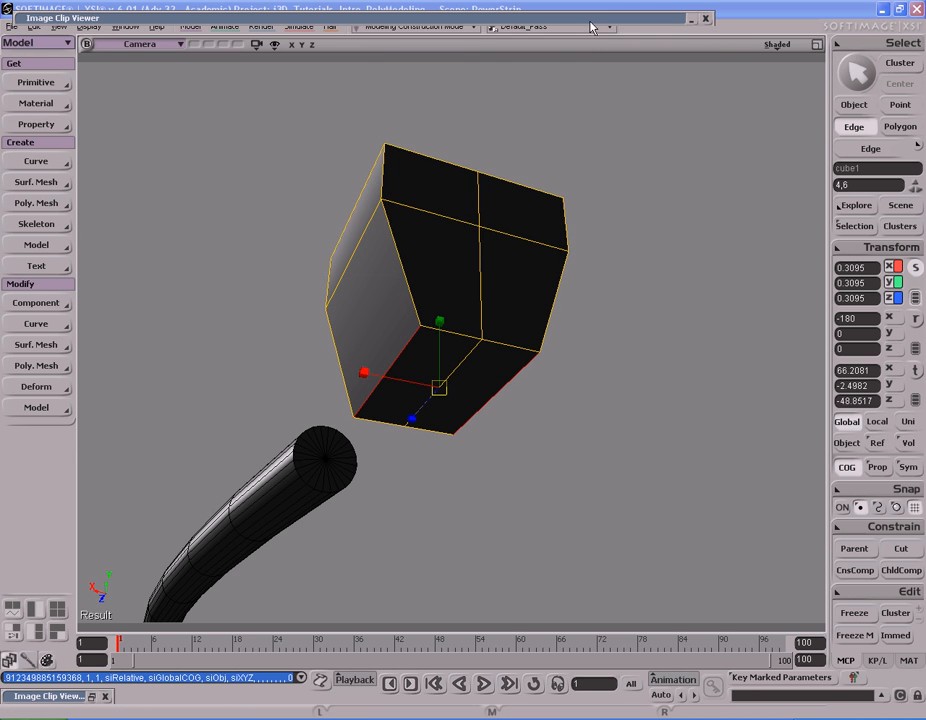
key(s)
right_drag(597, 296, 624, 294)
middle_drag(624, 294, 580, 318)
key(v)
key(e)
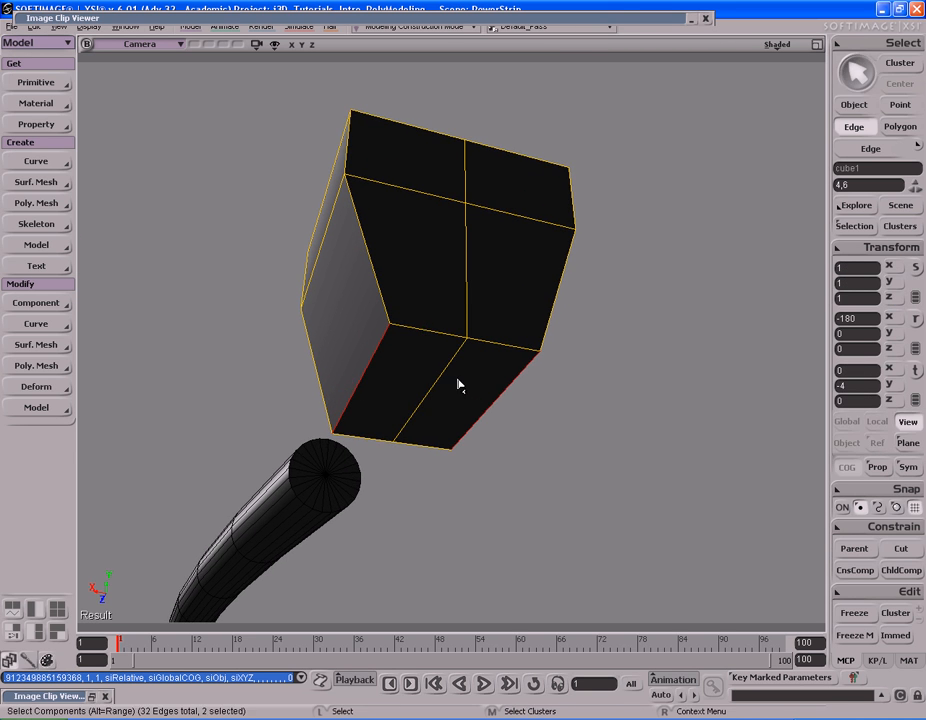
click(462, 377)
key(v)
drag(430, 397, 429, 358)
key(s)
middle_drag(564, 360, 510, 389)
key(e)
key(s)
drag(510, 389, 499, 378)
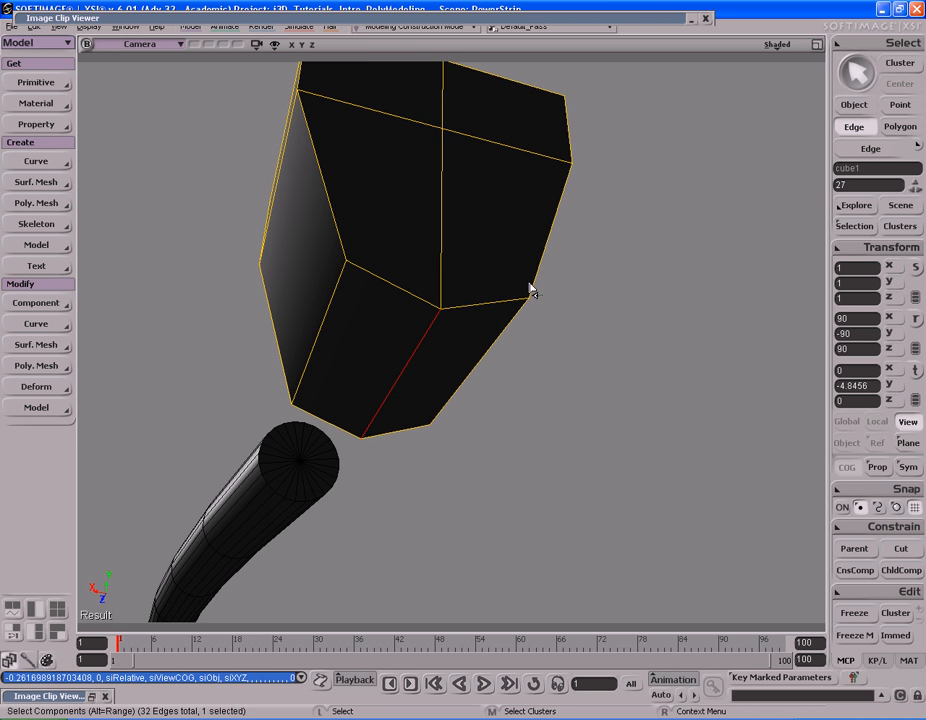
Bevel the middle bottom edge with a distance of about 1.396 and one rounding subdivision
double_click(609, 20)
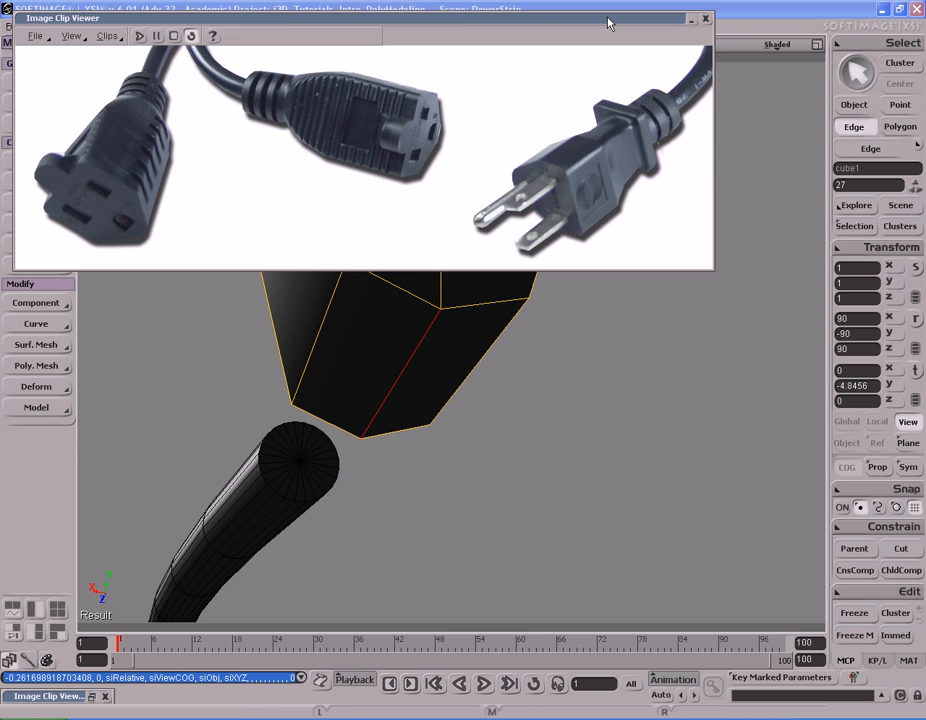
double_click(609, 20)
right_click(458, 302)
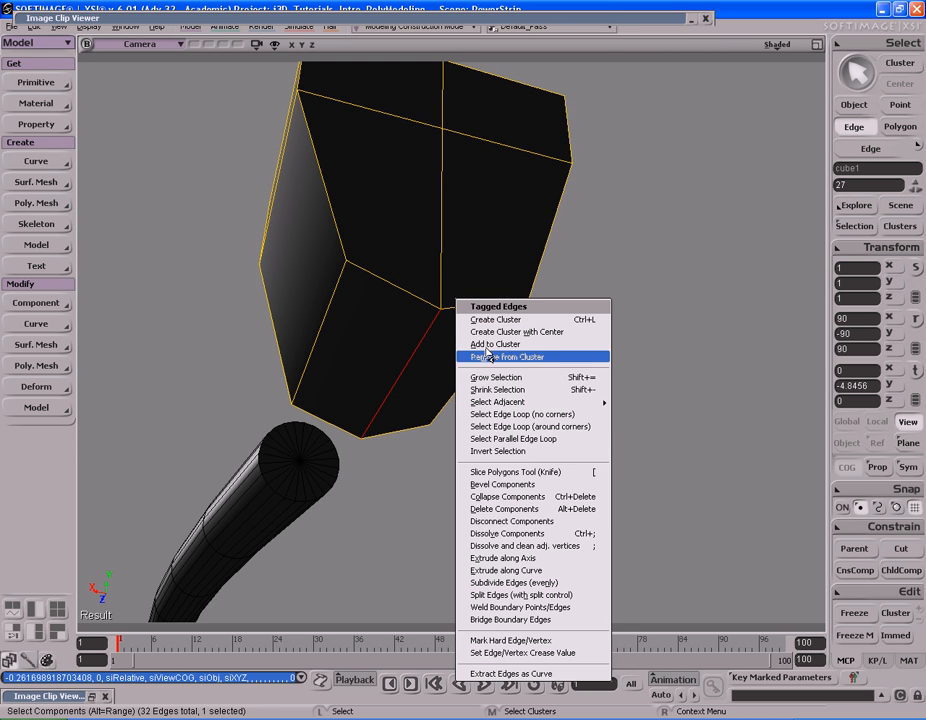
click(505, 484)
drag(690, 163, 745, 171)
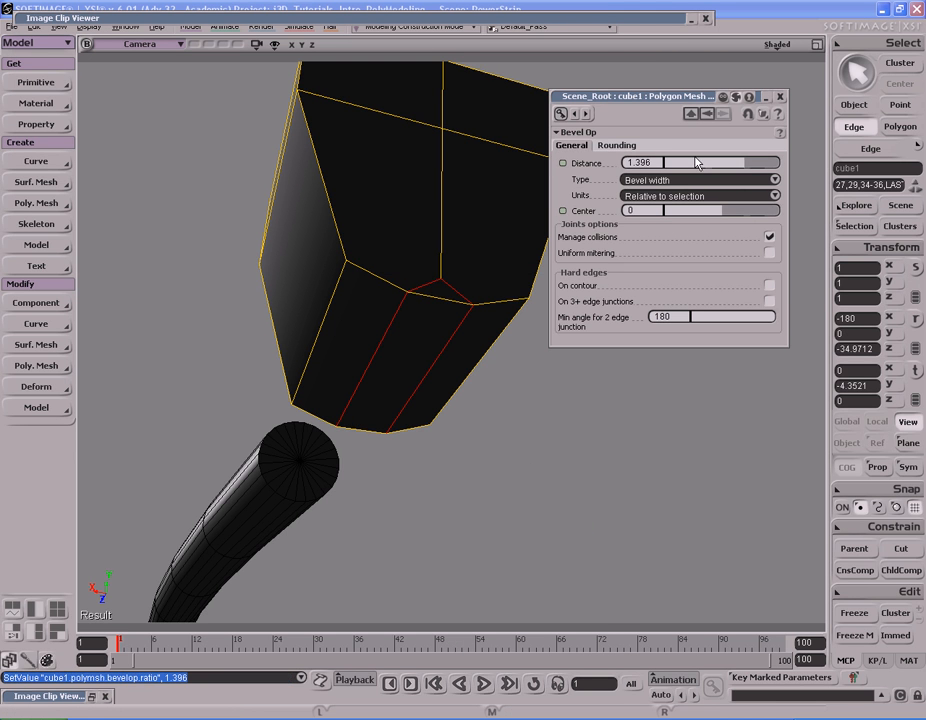
click(617, 146)
mouse_move(680, 163)
mouse_down()
mouse_move(689, 165)
mouse_move(681, 168)
mouse_up()
key(s)
right_drag(436, 312, 444, 345)
middle_drag(444, 345, 482, 345)
mouse_move(482, 345)
right_down()
mouse_move(494, 325)
mouse_move(482, 331)
mouse_move(480, 321)
right_up()
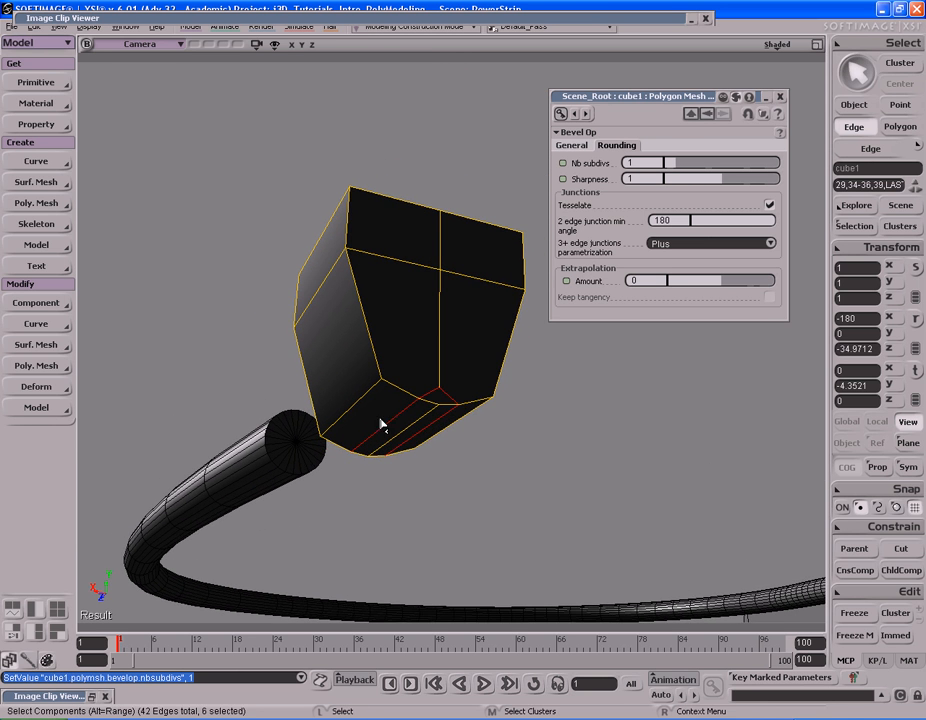
Scale the two outer bottom edges further inward along X to narrow the underside, and save the scene
drag(355, 386, 382, 403)
key(s)
right_drag(387, 405, 432, 390)
shift+drag(402, 400, 445, 396)
key(s)
right_drag(447, 396, 397, 411)
drag(379, 408, 371, 419)
key(s)
right_drag(371, 419, 395, 402)
shift+drag(376, 338, 404, 346)
key(s)
right_drag(454, 332, 475, 432)
key(c)
key(x)
mouse_move(337, 411)
mouse_down()
mouse_move(370, 413)
mouse_move(362, 413)
mouse_up()
key(s)
right_drag(362, 413, 435, 375)
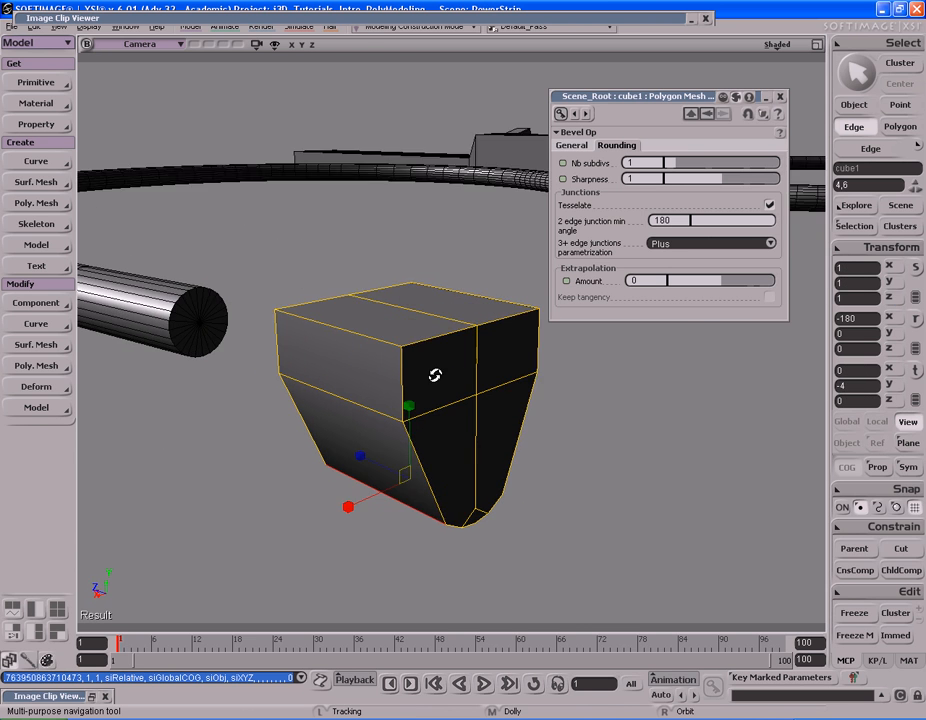
click(780, 96)
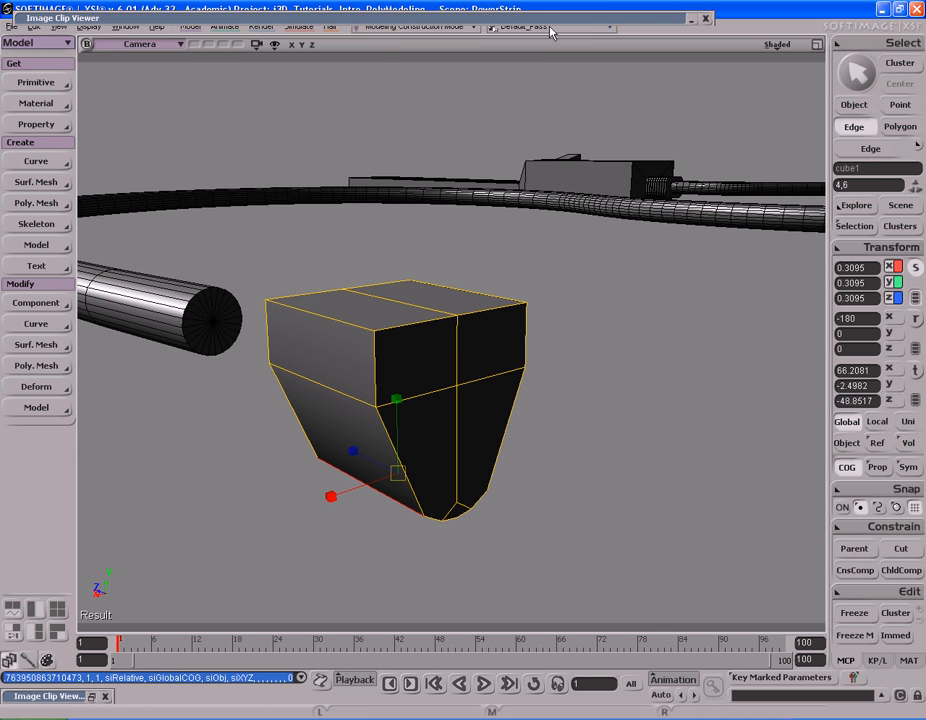
key(ctrl+s)
Move all polygons of the cord-facing end along Z to about 1.14 to shorten the plug body
double_click(594, 18)
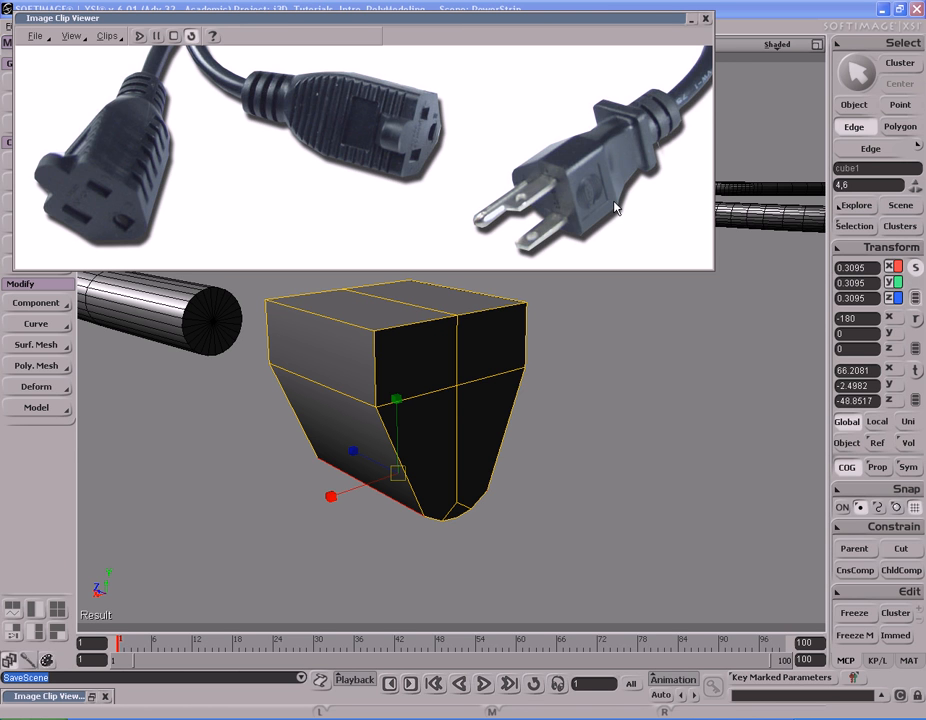
double_click(660, 22)
key(s)
right_drag(492, 229, 589, 240)
drag(589, 240, 578, 224)
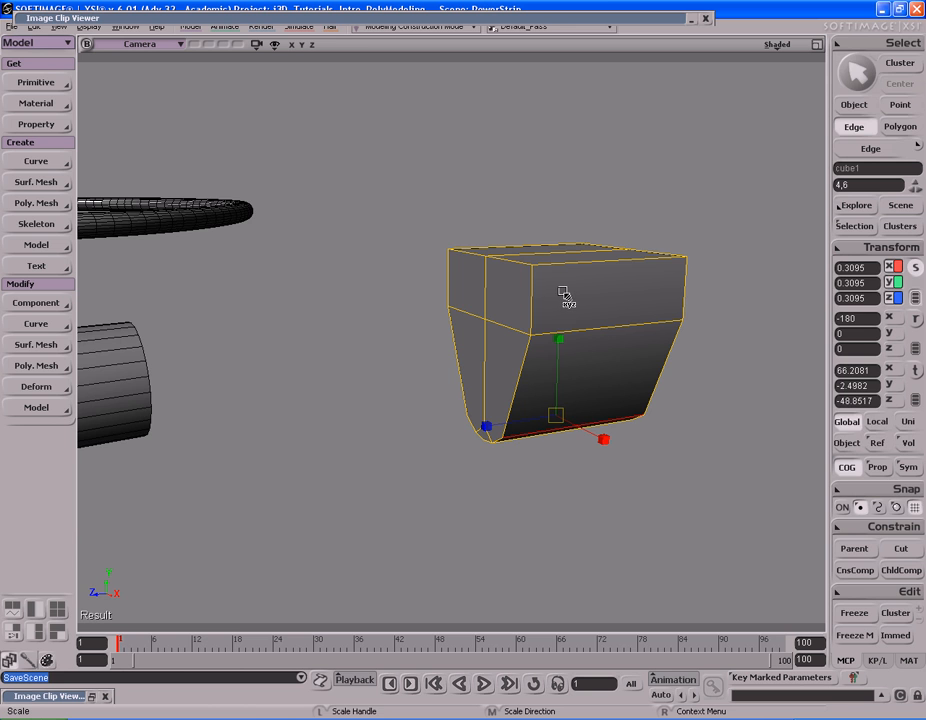
key(y)
key(s)
right_drag(560, 296, 528, 301)
drag(370, 207, 504, 463)
key(s)
right_drag(504, 463, 531, 302)
key(v)
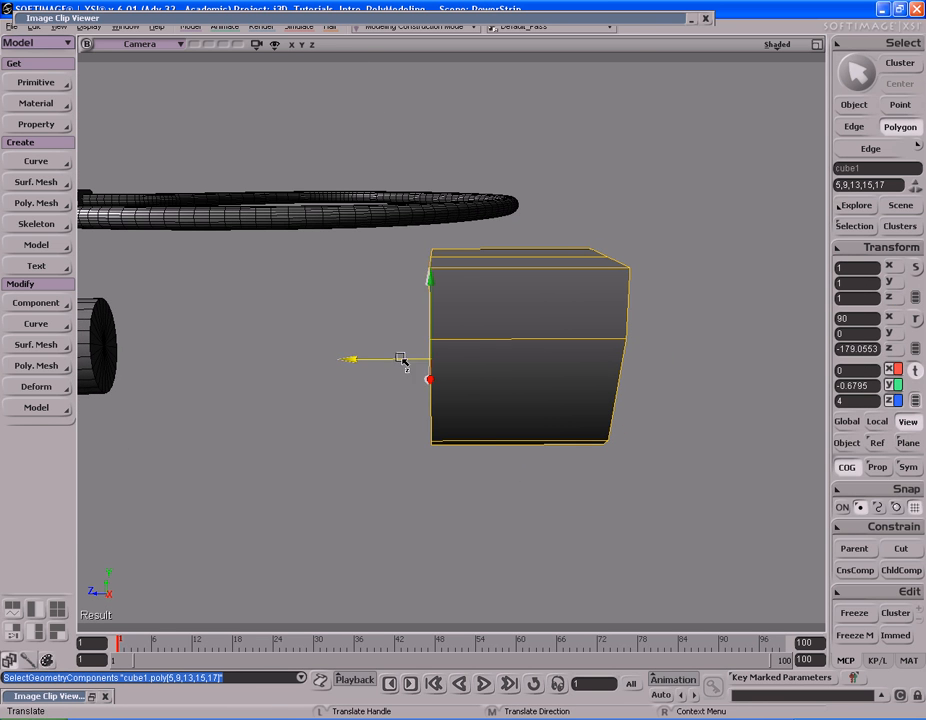
drag(385, 362, 431, 362)
double_click(635, 18)
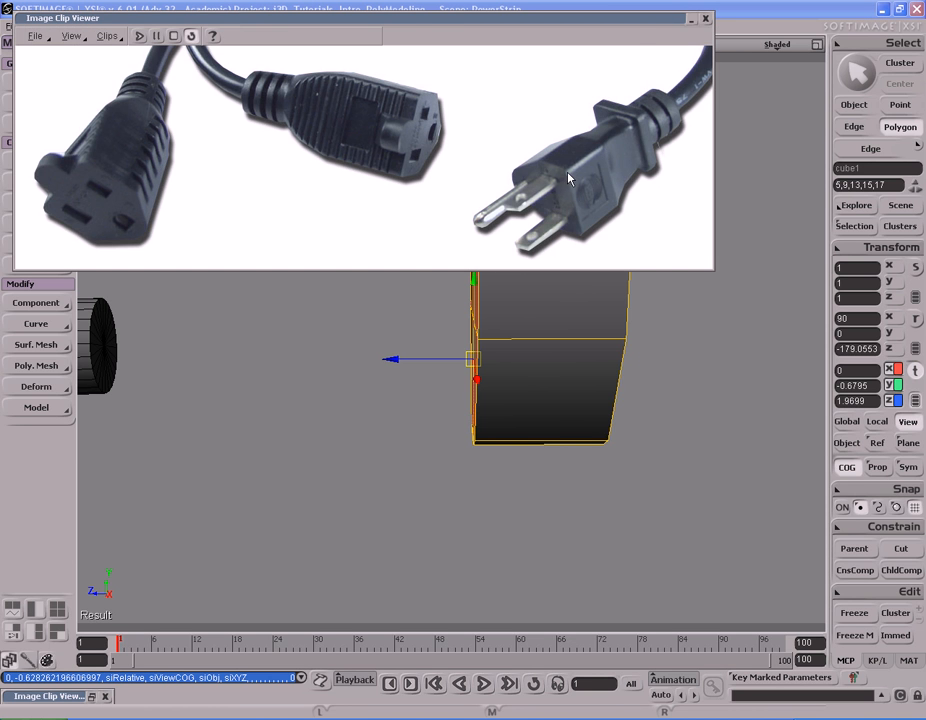
double_click(635, 18)
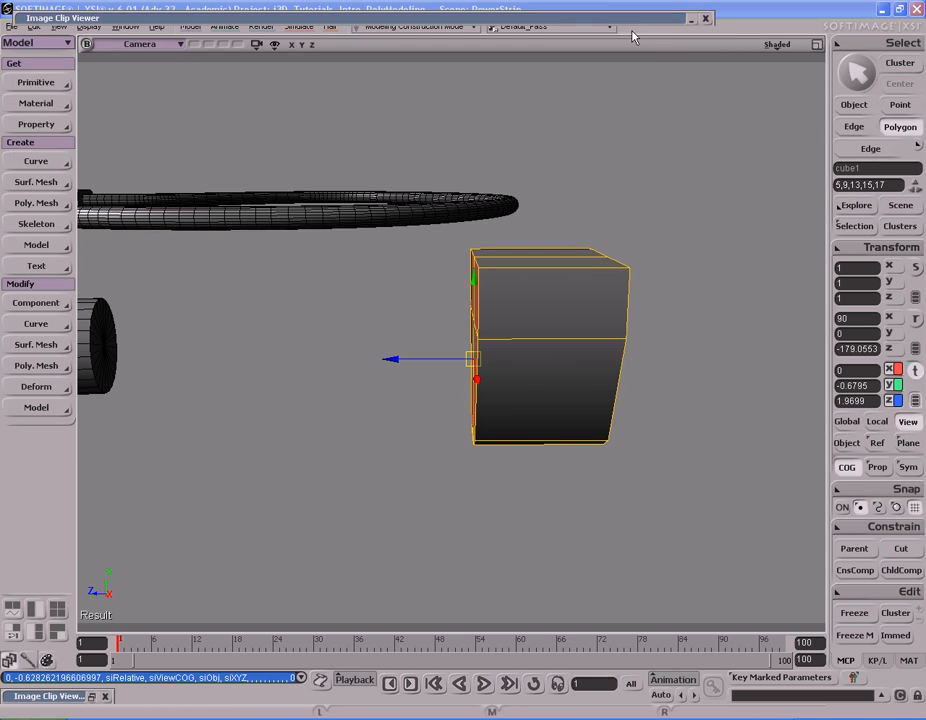
drag(420, 357, 441, 357)
Extrude the cord-facing end polygons along Z toward the cord to about -47.42 to form a rear section
double_click(656, 17)
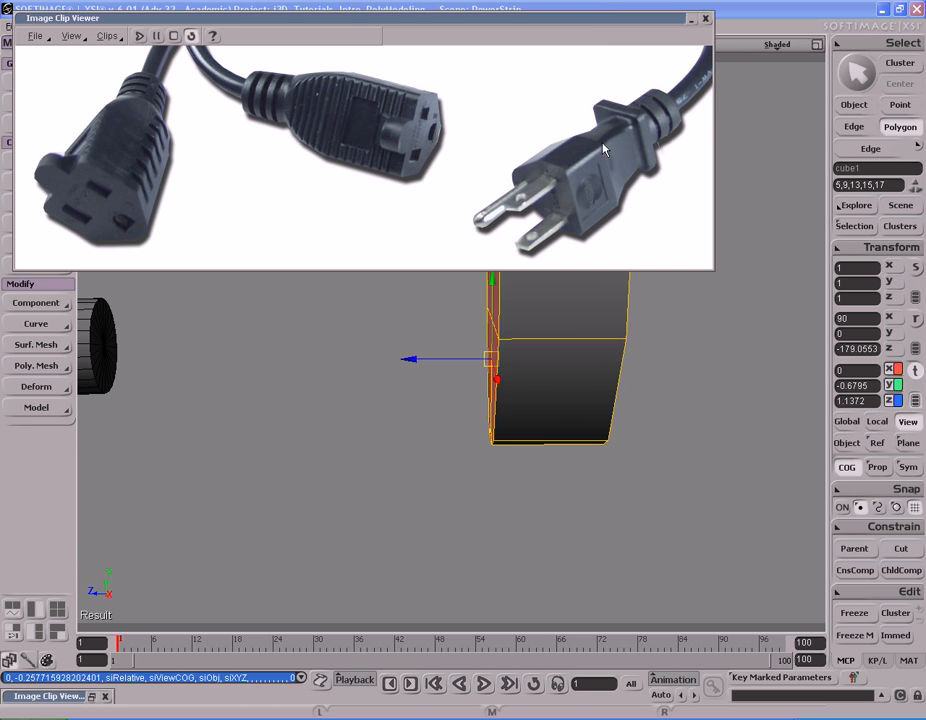
double_click(656, 18)
key(s)
mouse_move(606, 231)
right_down()
mouse_move(597, 217)
mouse_move(610, 217)
mouse_move(601, 213)
right_up()
key(ctrl+d)
drag(450, 355, 399, 360)
double_click(621, 19)
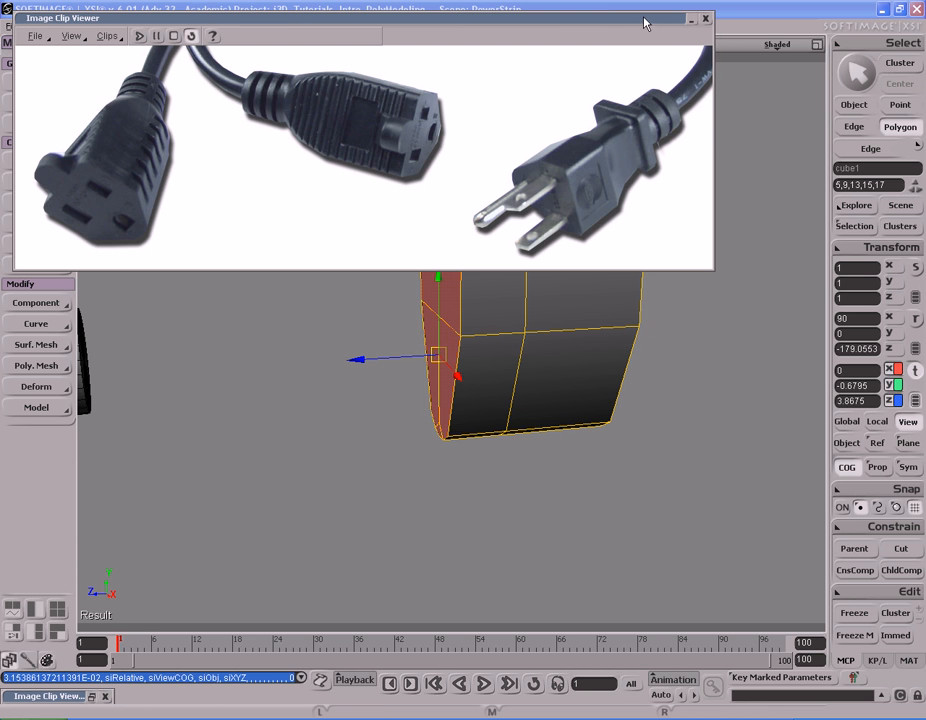
double_click(644, 18)
drag(407, 356, 394, 362)
Scale the extruded end face down uniformly so the rear section begins to taper toward the cord
key(s)
right_drag(506, 352, 560, 409)
key(x)
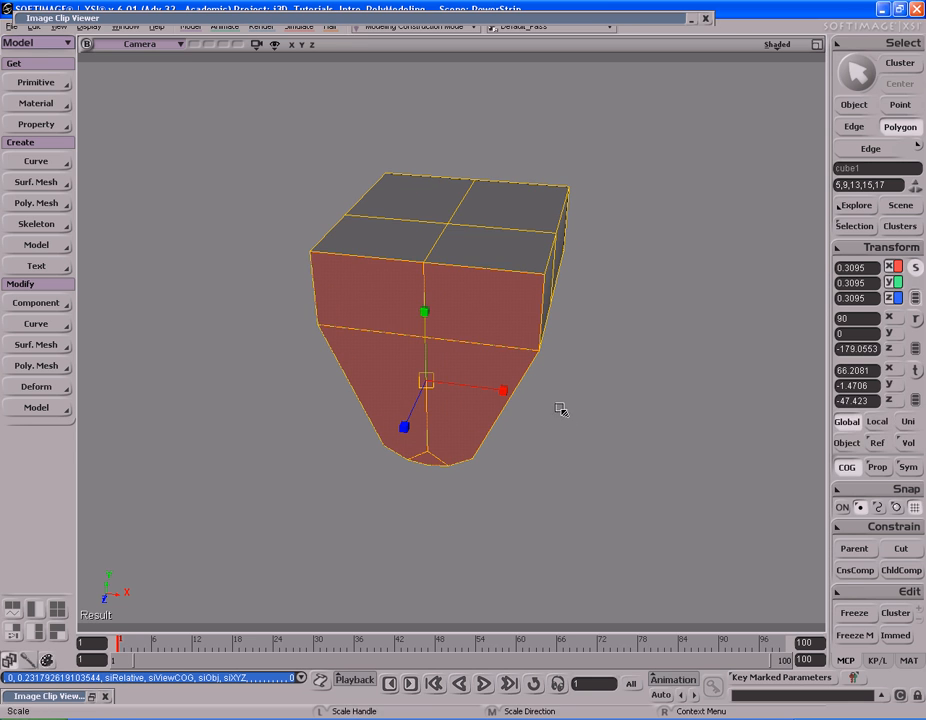
double_click(632, 18)
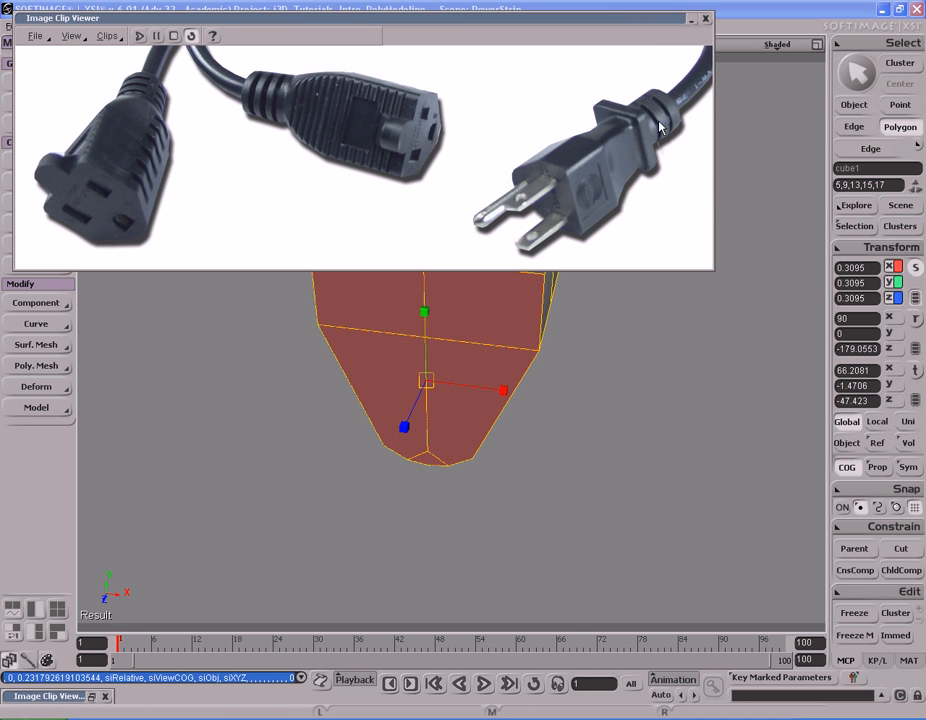
double_click(656, 20)
key(s)
right_drag(592, 217, 651, 229)
drag(651, 229, 638, 229)
key(s)
right_drag(641, 234, 581, 224)
right_drag(560, 227, 647, 215)
key(x)
key(s)
Recheck the reference plug and scale the end face slightly smaller to strengthen the rear taper
click(662, 20)
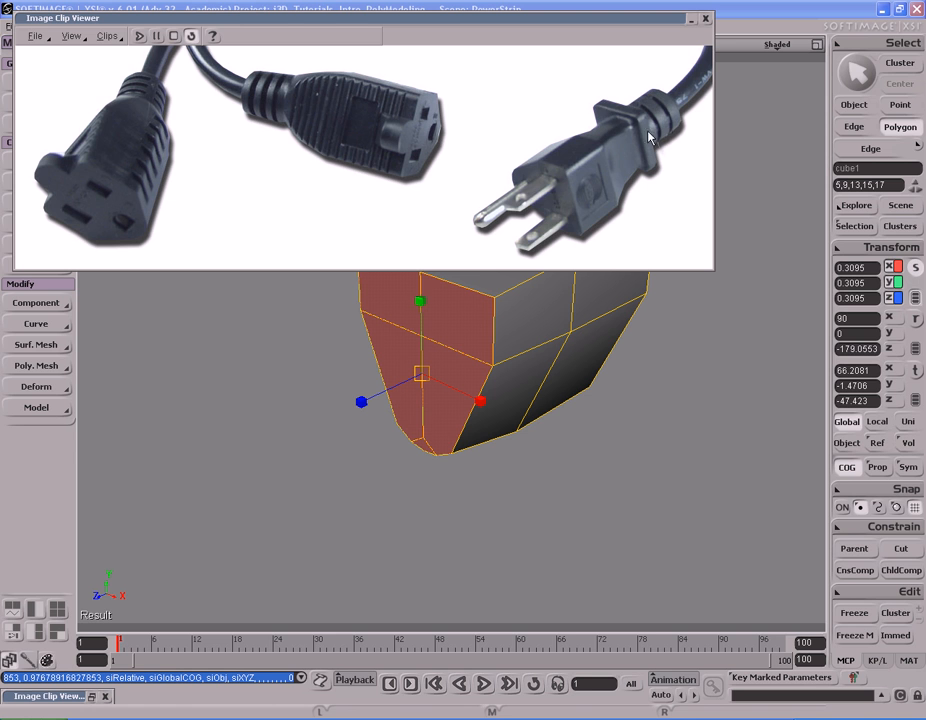
click(662, 20)
click(662, 20)
double_click(662, 21)
key(s)
drag(594, 189, 577, 198)
right_drag(577, 198, 568, 178)
right_drag(644, 217, 496, 242)
key(x)
Split the lengthwise edges of the rear section to add an edge loop halfway along it
key(e)
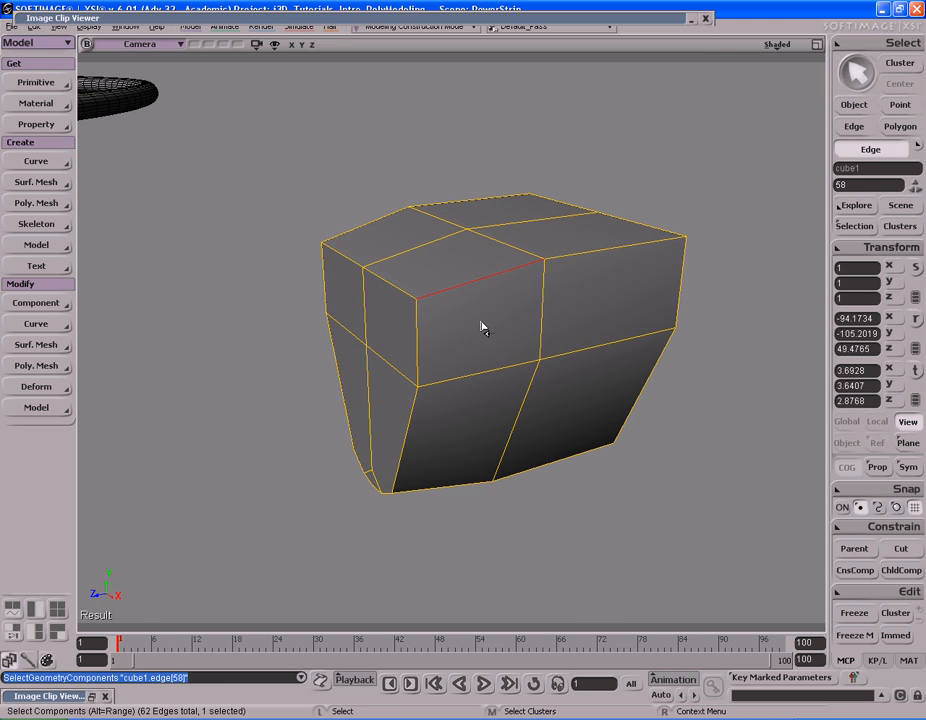
middle_click(488, 372)
key(s)
right_drag(504, 327, 530, 318)
key(shift+d)
key(s)
click(778, 98)
Select the rear section's new edge loop and scale it uniformly by about 0.92 to pinch the body there
click(472, 320)
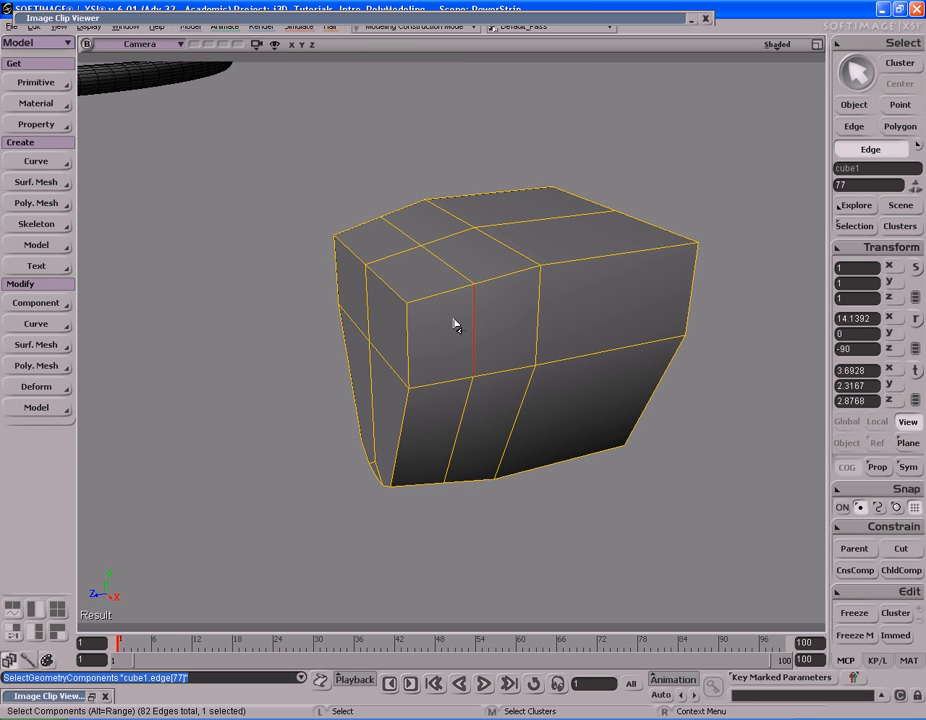
key(s)
right_drag(490, 320, 511, 325)
key(x)
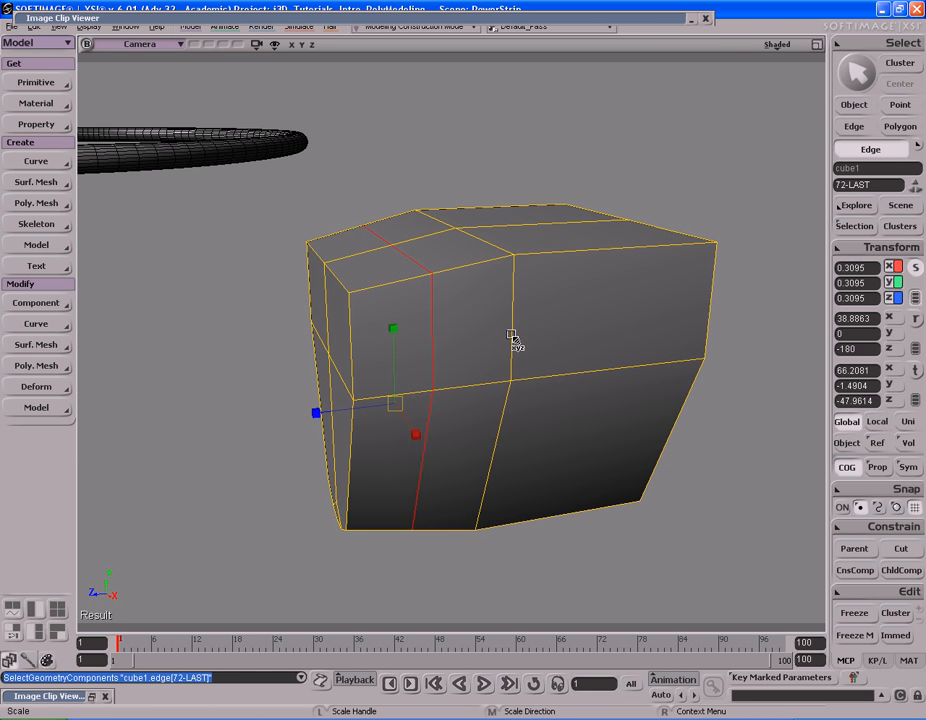
drag(557, 284, 546, 293)
key(s)
right_drag(518, 303, 480, 336)
key(v)
key(space)
key(s)
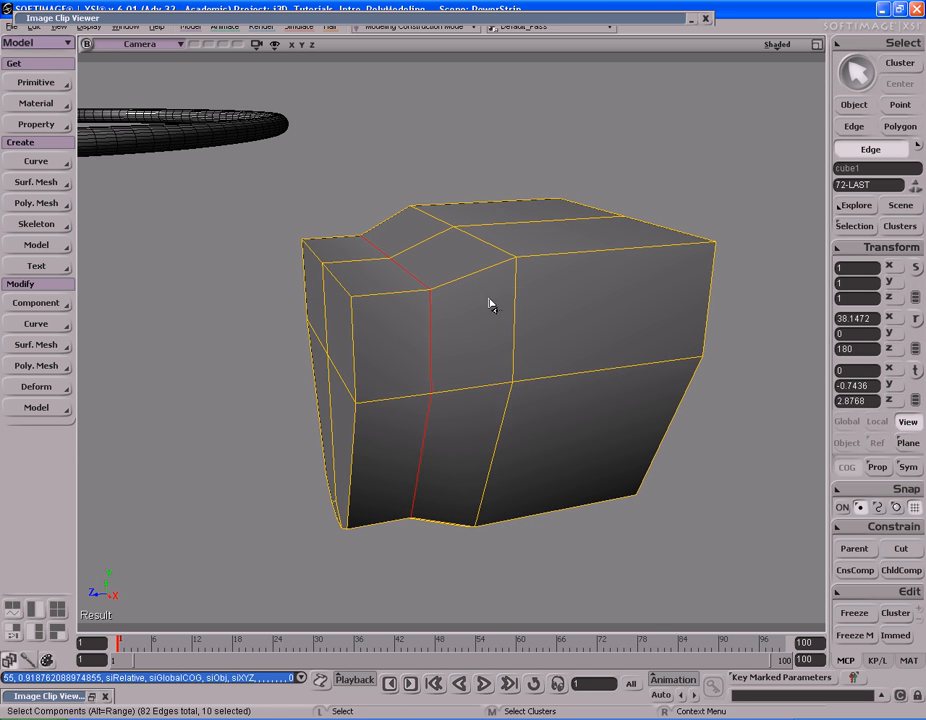
Bevel the pinched edge loop with a distance of 2 and two rounding subdivisions
right_click(480, 340)
click(527, 473)
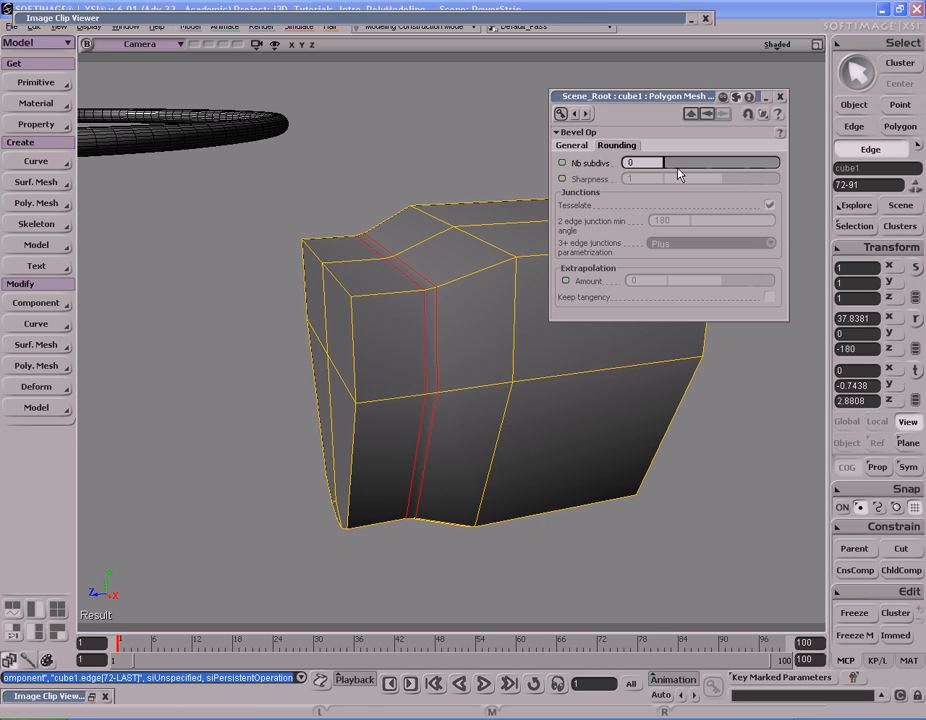
click(588, 147)
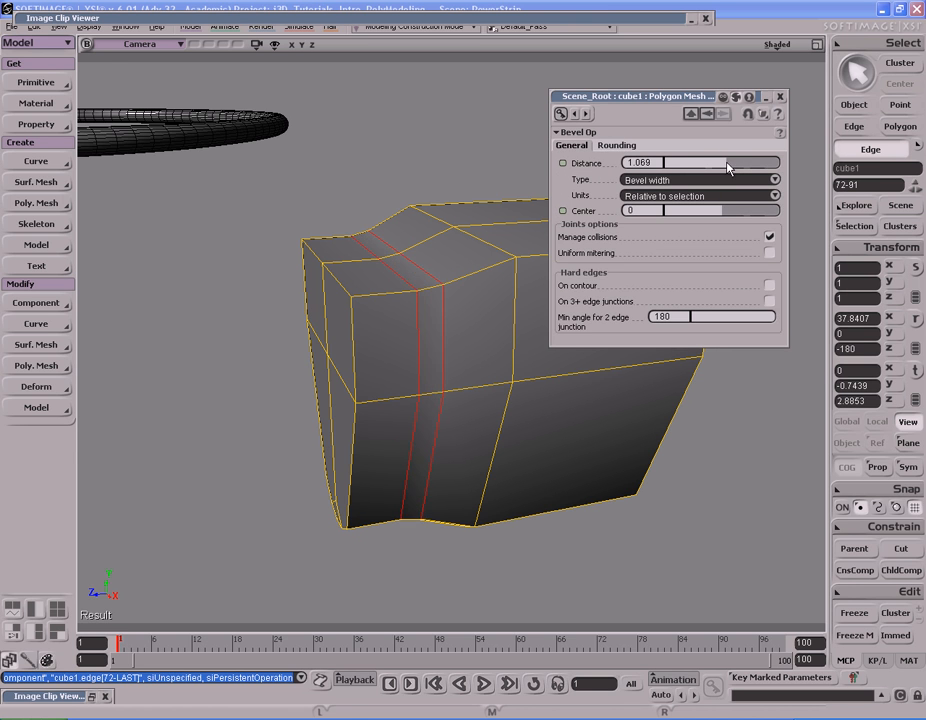
click(616, 145)
click(682, 162)
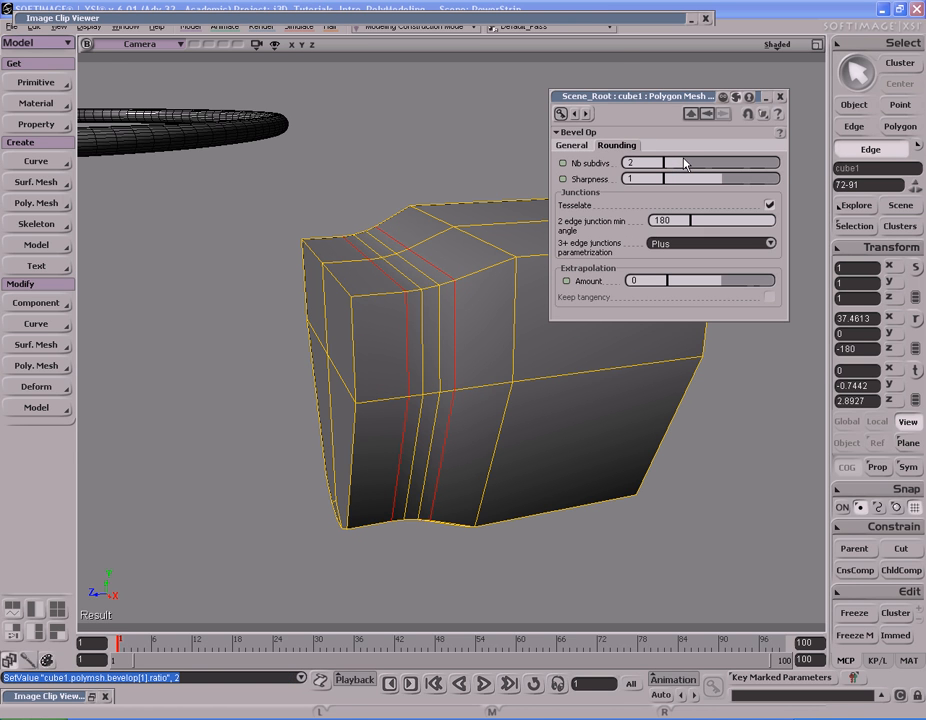
Preview the beveled pinch in a render region, close the bevel settings, and compare the shape with the reference plug
right_drag(471, 238, 424, 246)
middle_drag(424, 246, 378, 248)
key(q)
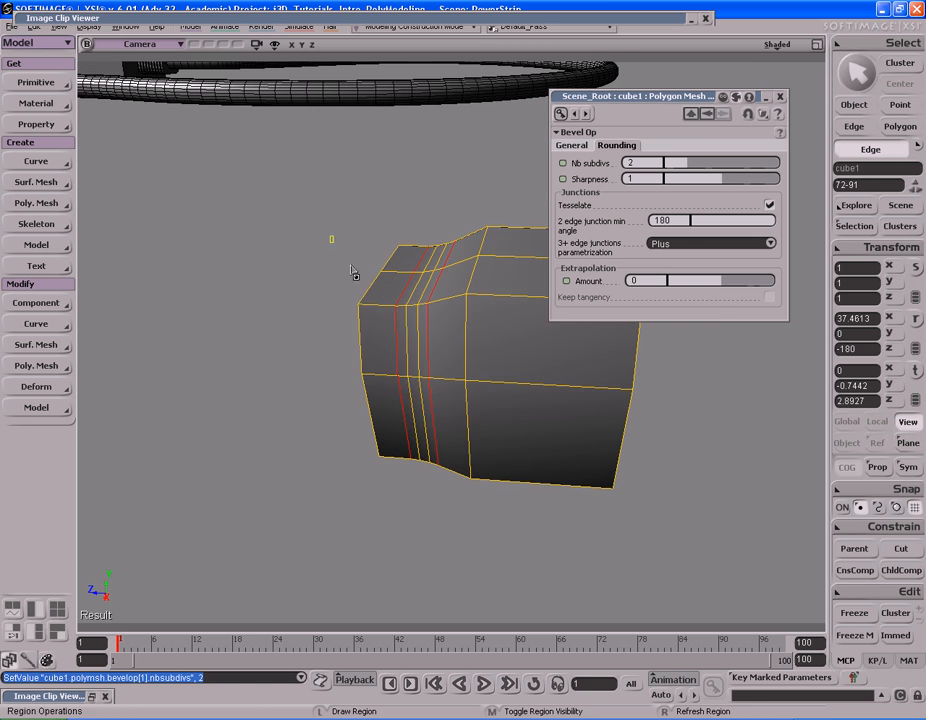
drag(330, 236, 510, 422)
key(shift+q)
key(s)
right_drag(502, 215, 448, 259)
click(781, 97)
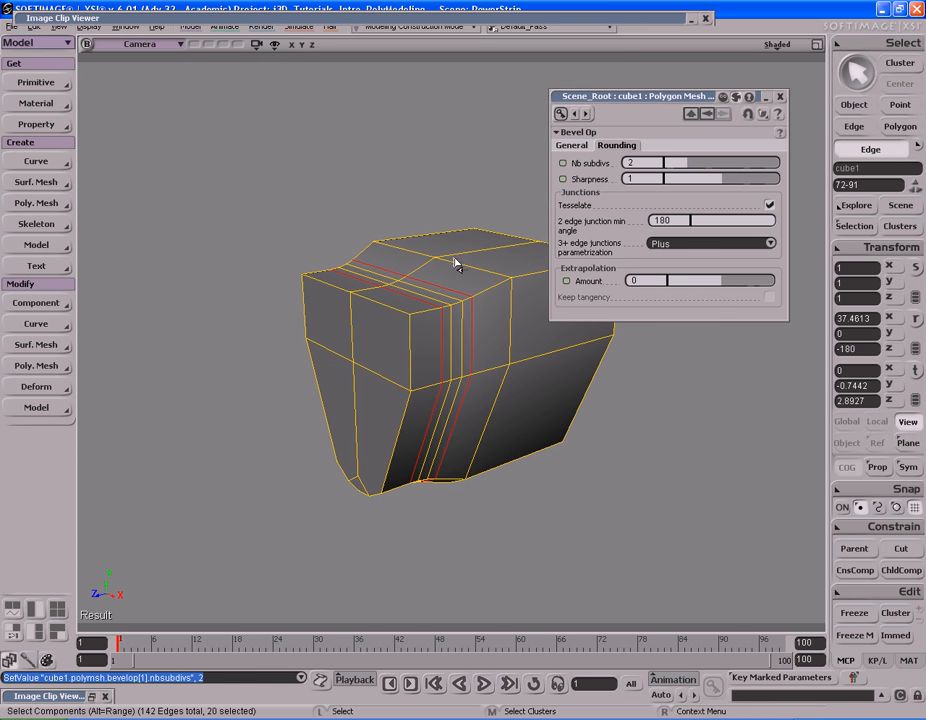
double_click(616, 22)
key(s)
right_drag(591, 178, 647, 192)
middle_drag(647, 192, 585, 271)
drag(585, 271, 565, 258)
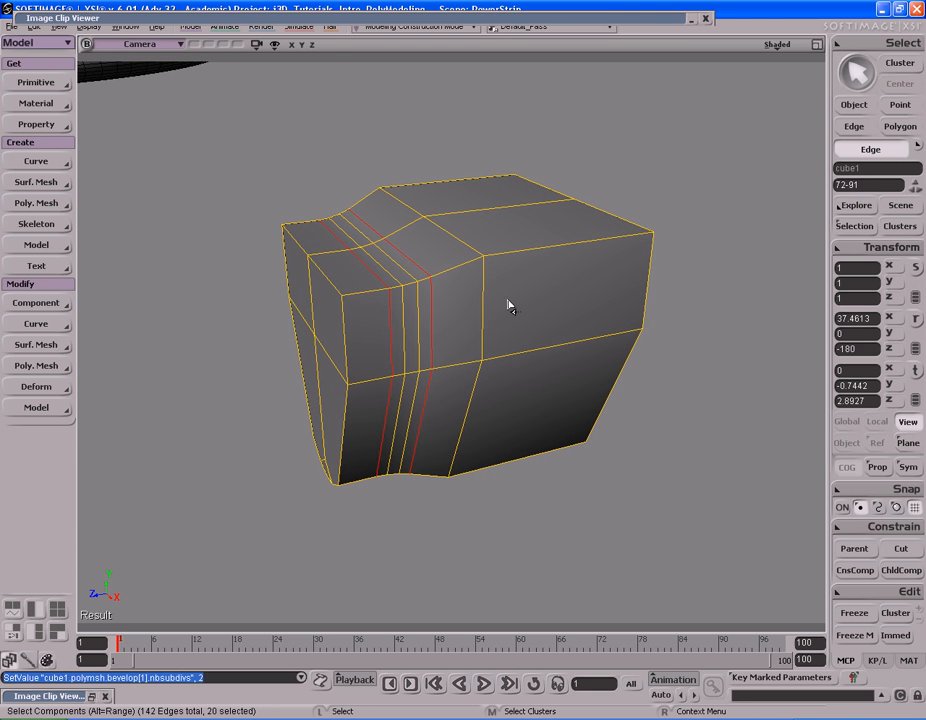
Select the edge loop where the plug's straight front section meets the rear taper and mark it as hard
click(515, 301)
alt+middle_click(477, 292)
key(s)
mouse_move(517, 291)
right_down()
mouse_move(599, 283)
mouse_move(517, 294)
right_up()
right_click(543, 289)
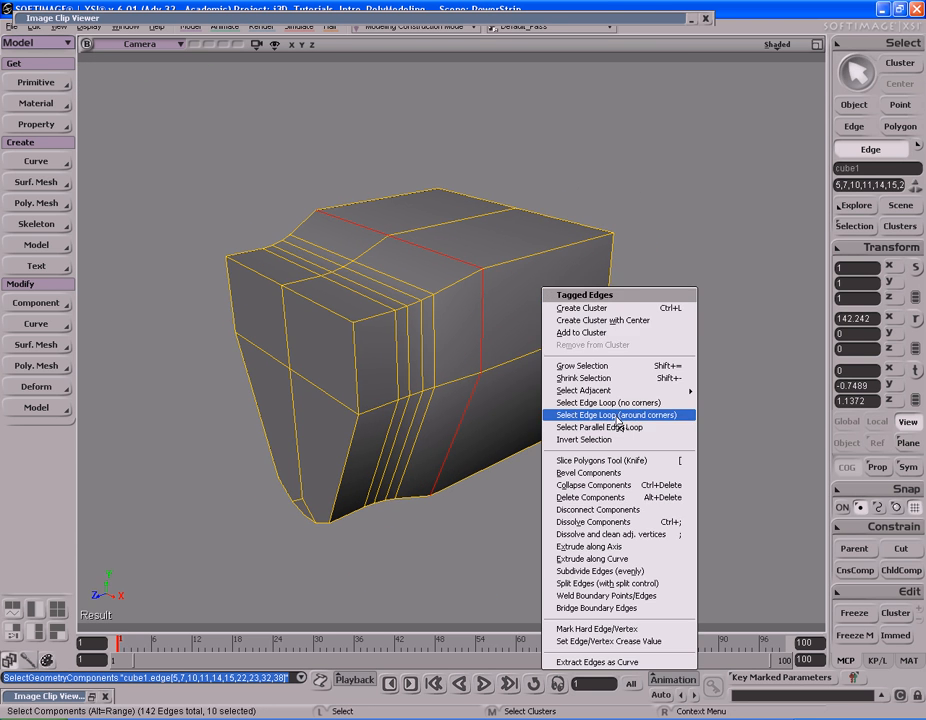
click(631, 630)
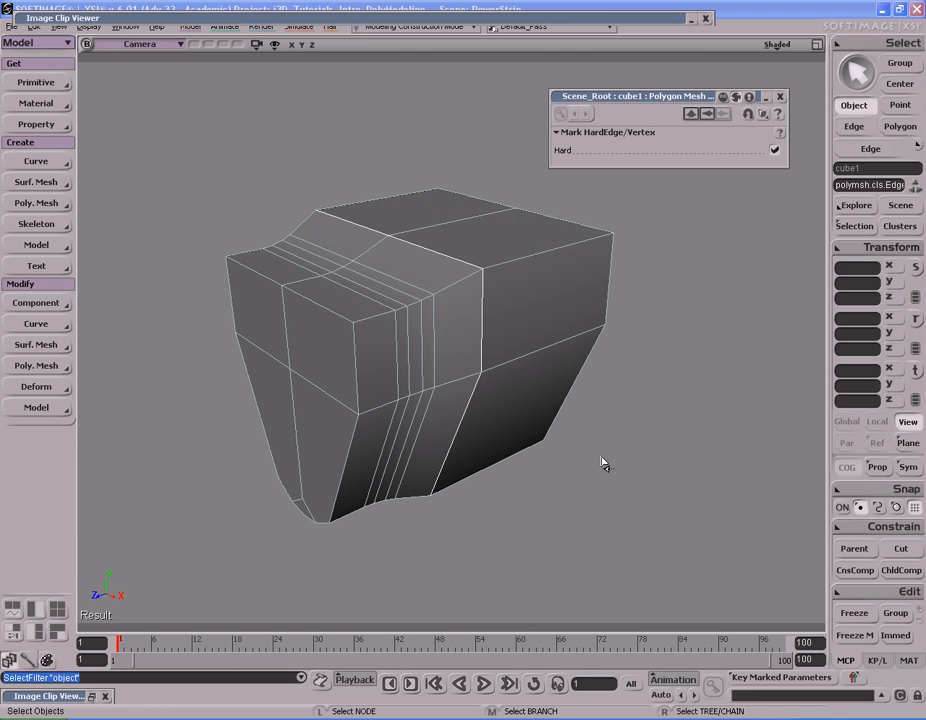
click(643, 278)
click(780, 96)
Preview the plug's hardened edge in a render region from several angles and compare it with the reference plug
drag(282, 220, 535, 393)
key(q)
middle_click(608, 276)
key(s)
right_drag(608, 276, 417, 300)
middle_drag(417, 300, 366, 280)
key(q)
drag(348, 234, 533, 391)
middle_click(617, 262)
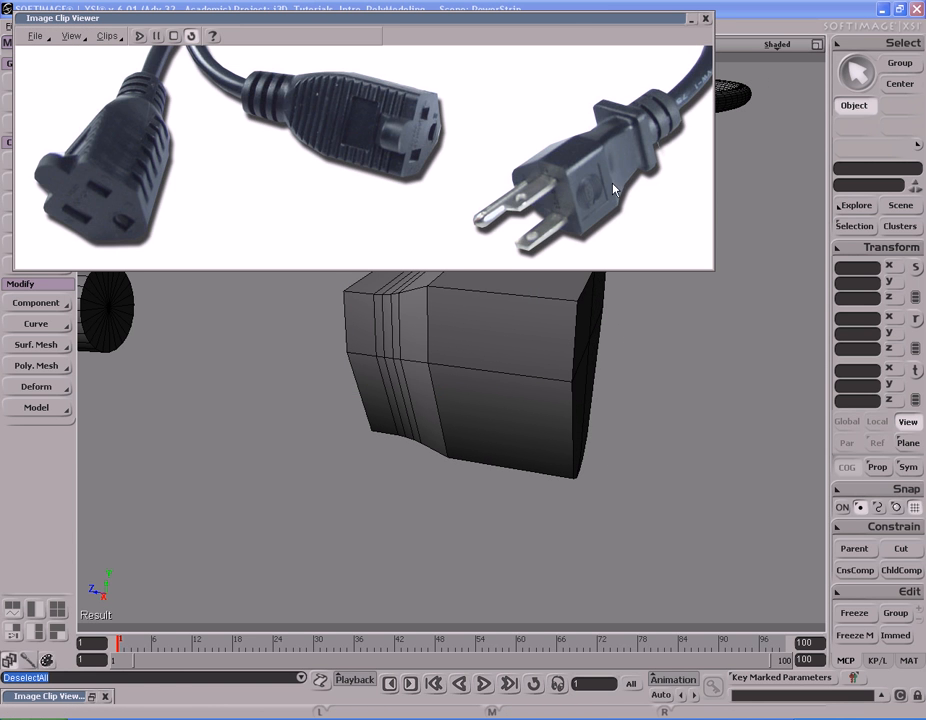
double_click(661, 22)
key(s)
right_drag(478, 358, 523, 416)
key(space)
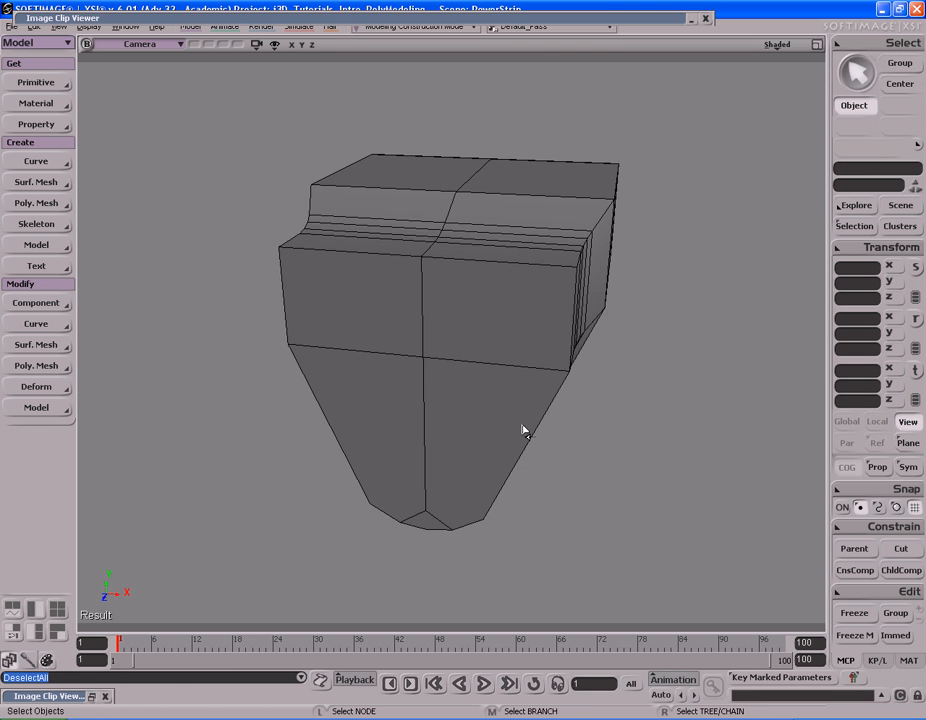
click(490, 315)
key(u)
click(486, 310)
right_drag(480, 340, 469, 415)
right_click(505, 327)
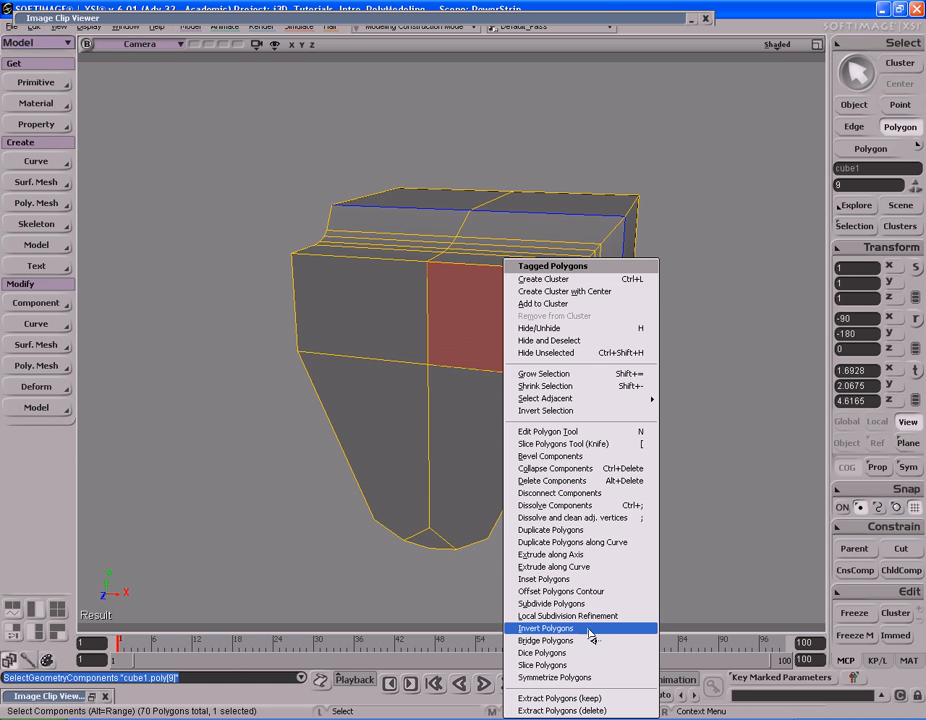
click(698, 492)
Create a polygon mesh cube with a length of 8 and one subdivision in each direction for the plug's flange
key(s)
middle_drag(312, 470, 579, 430)
right_drag(579, 430, 628, 465)
middle_drag(406, 470, 504, 467)
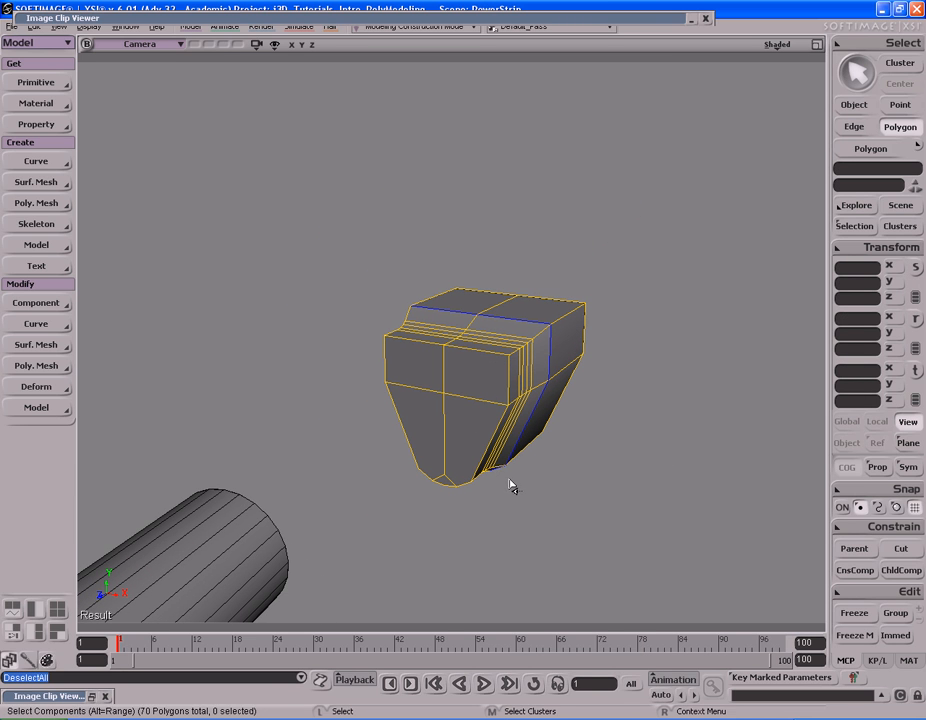
key(space)
click(50, 84)
mouse_move(160, 108)
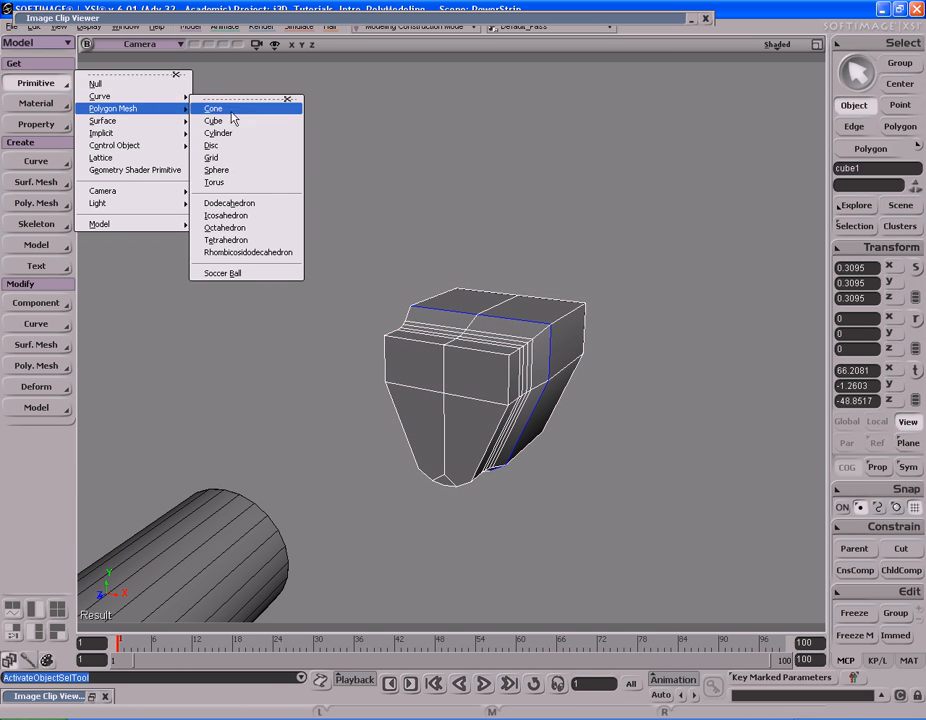
click(214, 121)
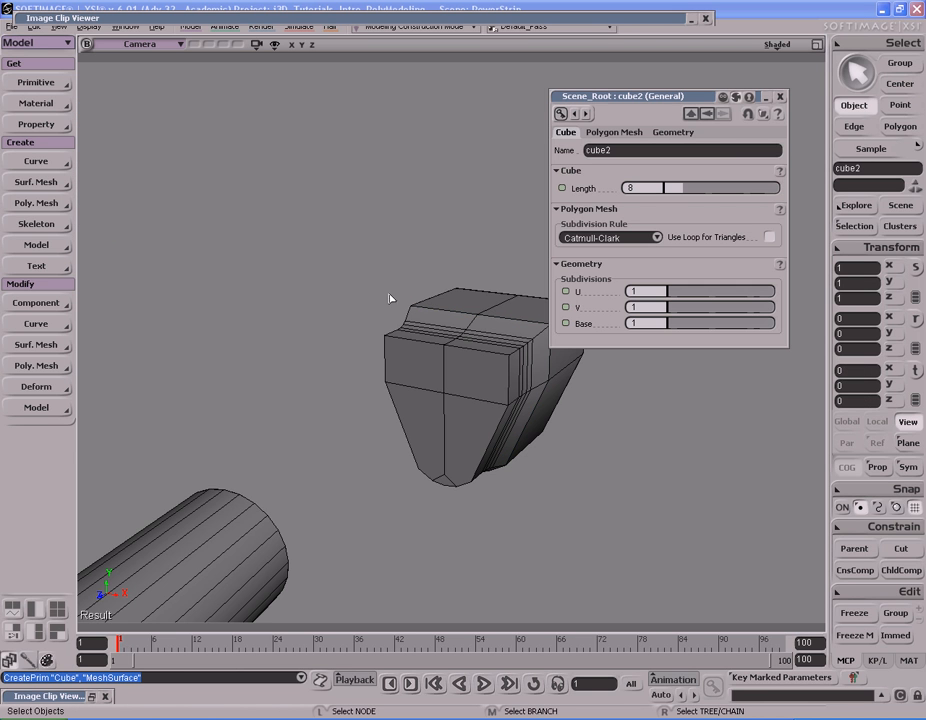
click(782, 97)
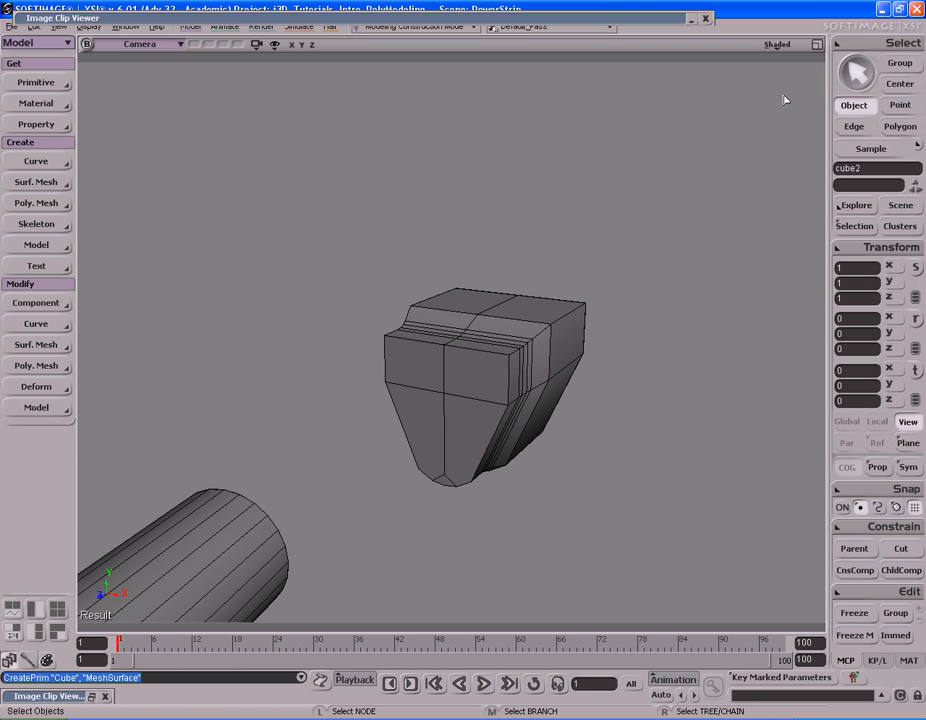
Snap the new cube to the plug, scale it to about 0.1412 × 0.1412 × 0.0363, and offset it behind the plug's rear face
key(v)
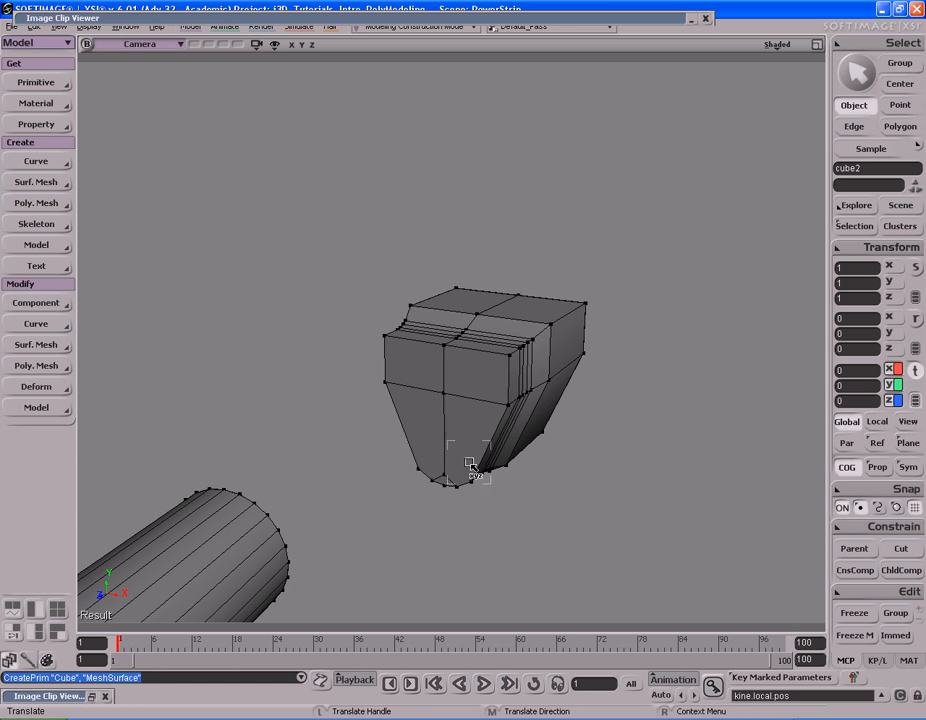
ctrl+drag(454, 400, 446, 406)
key(x)
drag(718, 302, 624, 355)
key(s)
right_drag(678, 348, 641, 354)
key(v)
middle_drag(705, 345, 661, 345)
key(x)
key(s)
right_drag(575, 358, 608, 356)
middle_drag(562, 358, 633, 352)
Check the reference plug's flange and scale the plate to about 0.3167 in X and Y
double_click(571, 15)
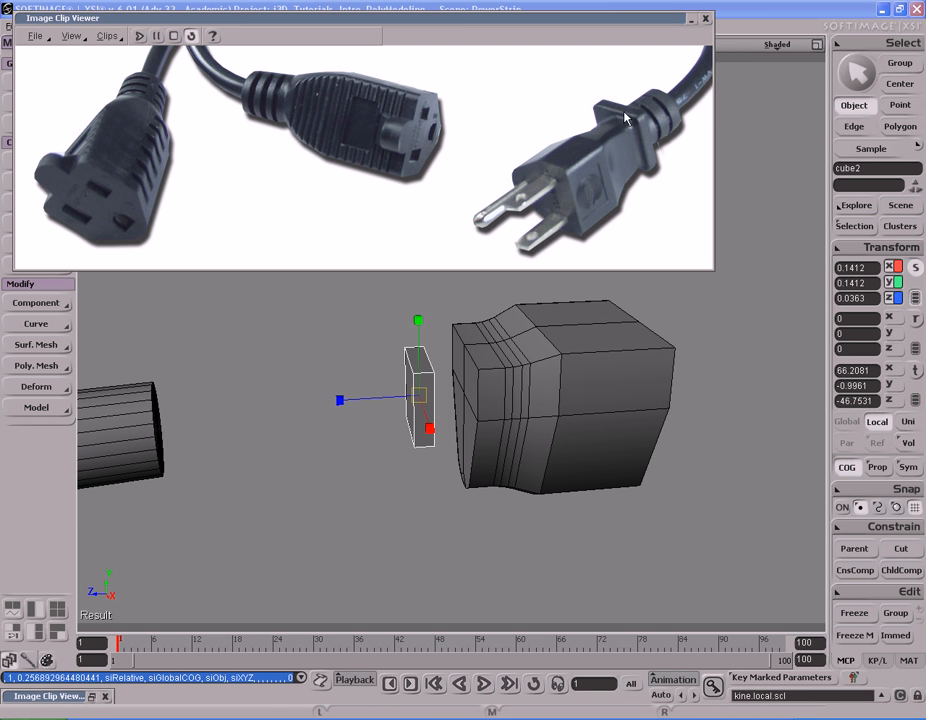
double_click(663, 10)
right_drag(663, 242, 628, 250)
middle_drag(628, 250, 711, 253)
mouse_move(653, 251)
right_down()
mouse_move(583, 252)
mouse_move(645, 244)
right_up()
key(x)
drag(461, 325, 630, 310)
key(s)
mouse_move(630, 310)
right_down()
mouse_move(597, 308)
mouse_move(646, 333)
mouse_move(632, 331)
right_up()
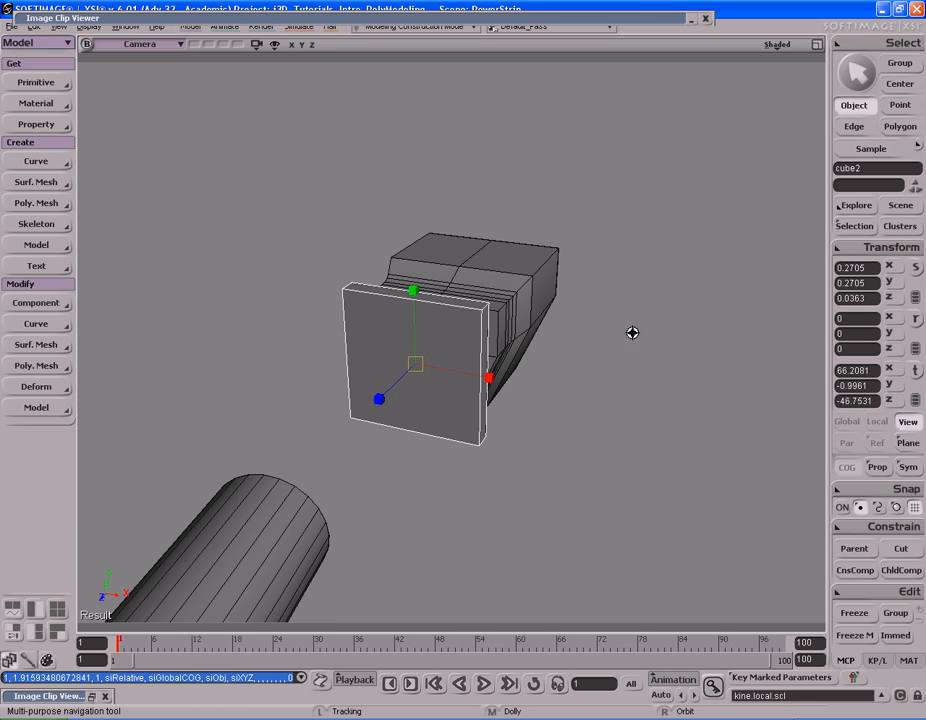
drag(432, 331, 457, 331)
key(s)
right_drag(457, 331, 525, 301)
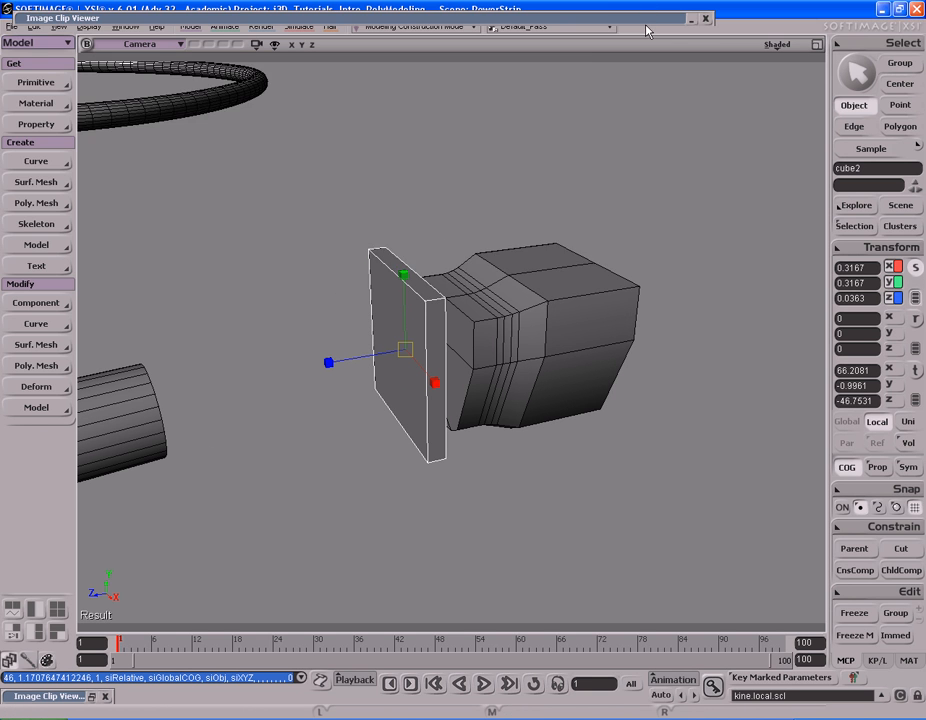
Recheck the reference flange and enlarge the plate to about 0.3663 in X and Y and 0.042 in Z
double_click(646, 20)
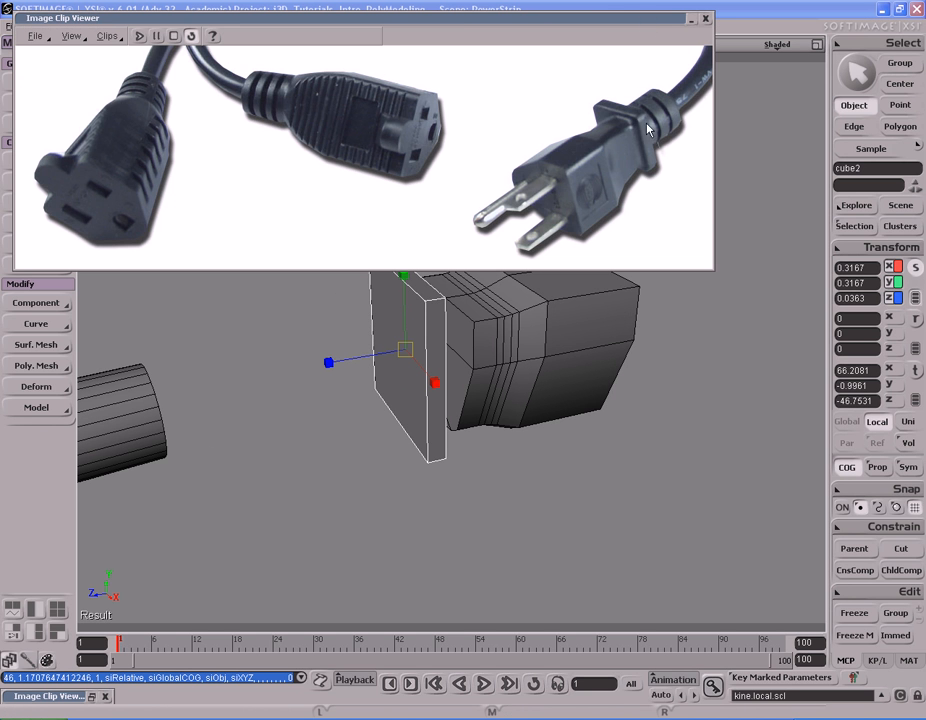
double_click(657, 22)
right_drag(661, 219, 554, 234)
key(x)
drag(612, 234, 630, 234)
key(s)
right_drag(630, 234, 703, 170)
key(v)
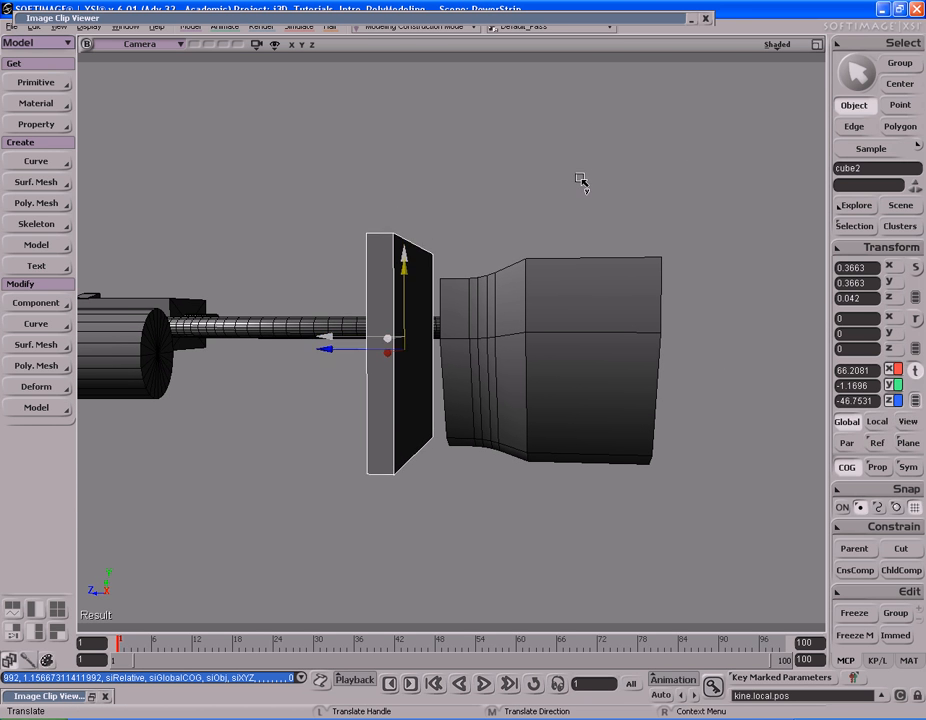
Move the flange plate up against the plug's rear end and center it vertically on the body
key(s)
right_drag(580, 183, 585, 215)
drag(585, 215, 552, 203)
key(x)
key(v)
key(s)
right_drag(552, 203, 624, 170)
key(v)
Select the flange plate's four short corner edges and bevel them
key(e)
click(507, 288)
key(s)
right_drag(446, 277, 594, 281)
alt+middle_click(520, 336)
key(s)
right_drag(522, 338, 438, 308)
right_click(437, 309)
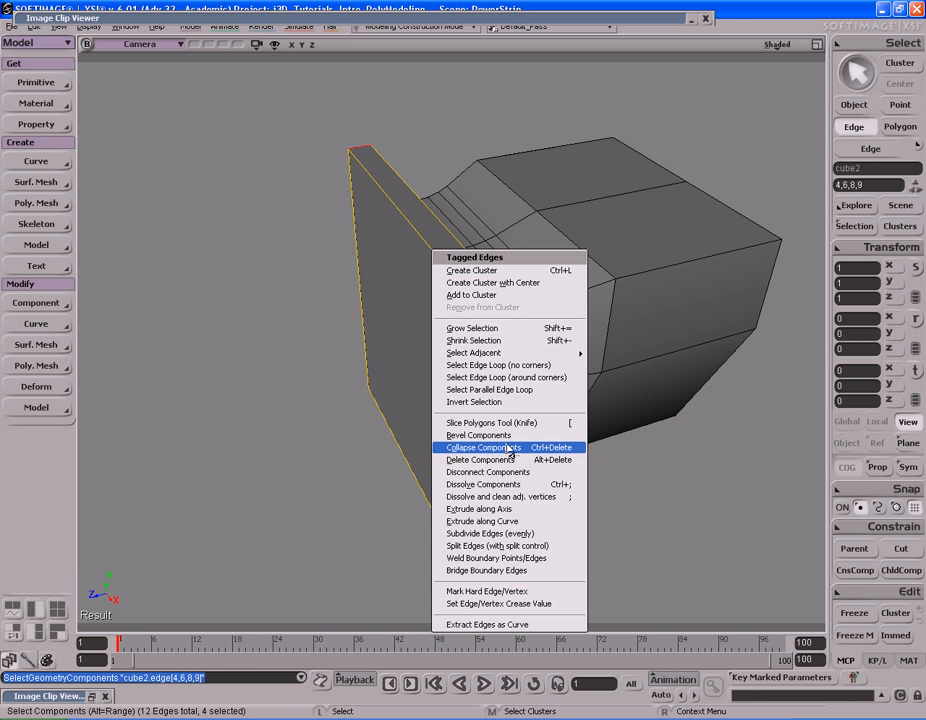
click(500, 486)
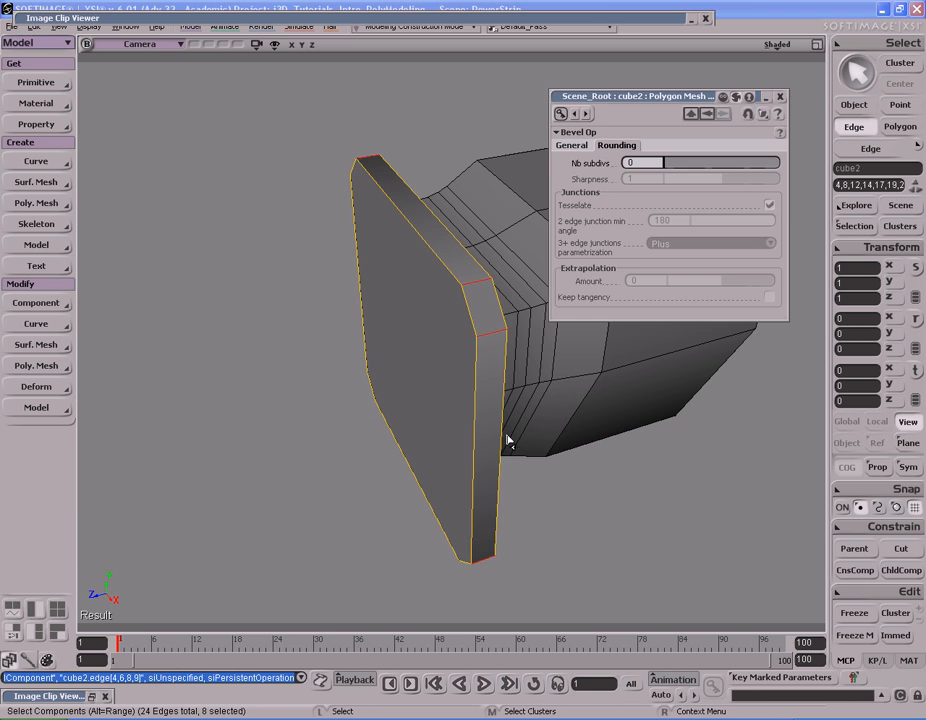
Set the corner bevel distance to 2 and add rounding subdivisions to smooth the plate's corners
click(581, 149)
drag(677, 165, 745, 167)
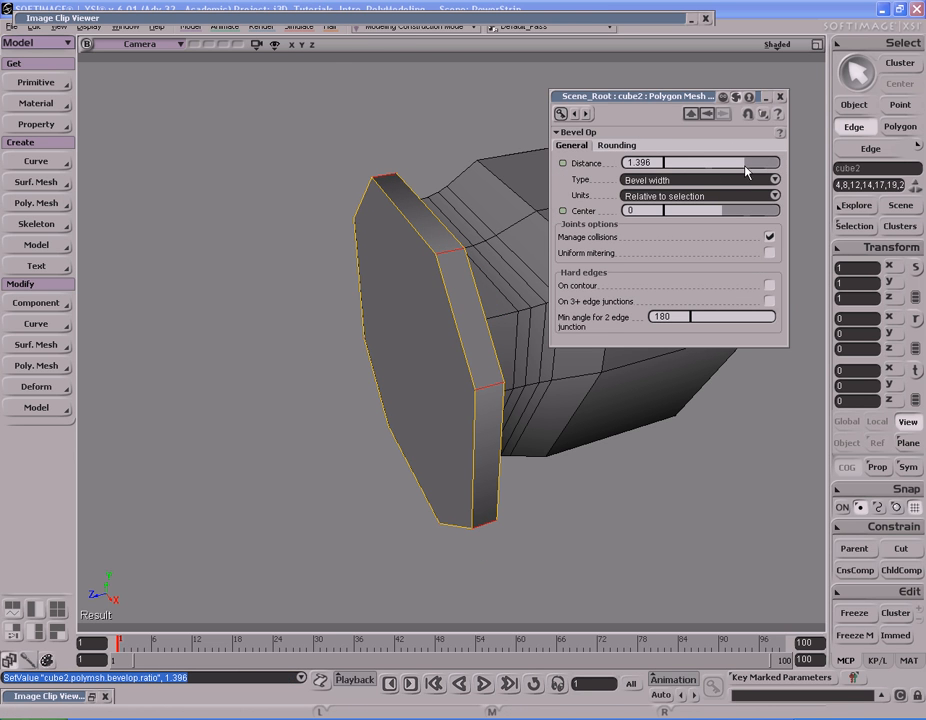
click(628, 146)
drag(665, 163, 792, 167)
click(589, 148)
Compare the rounded plate with the reference plug and set the corner bevel distance to 0.893
key(s)
right_drag(575, 408, 403, 426)
middle_drag(403, 426, 412, 438)
right_drag(412, 438, 549, 431)
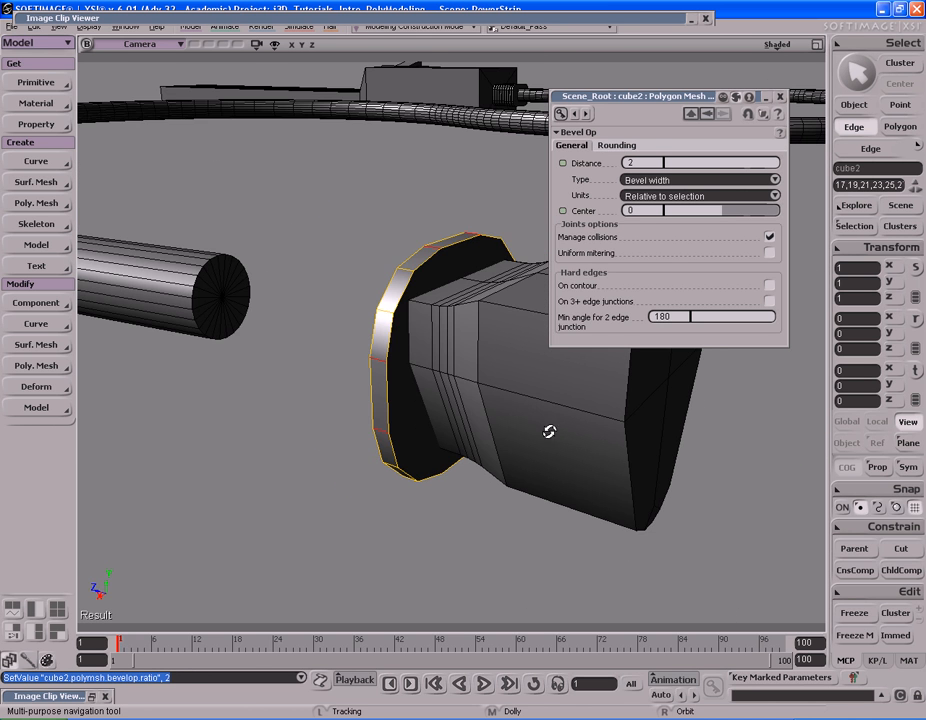
double_click(660, 19)
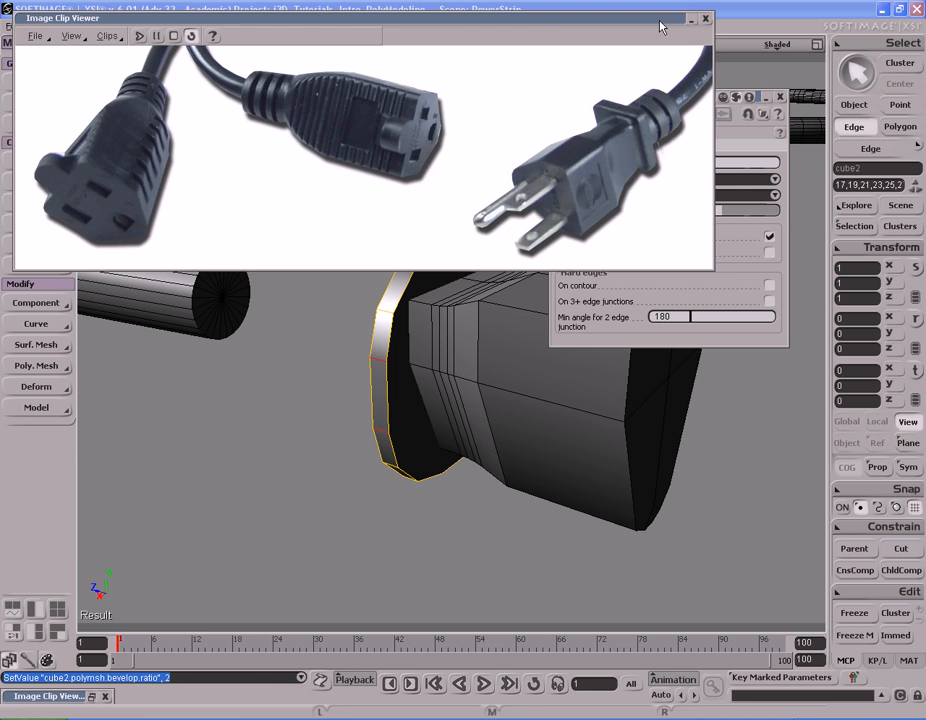
double_click(660, 20)
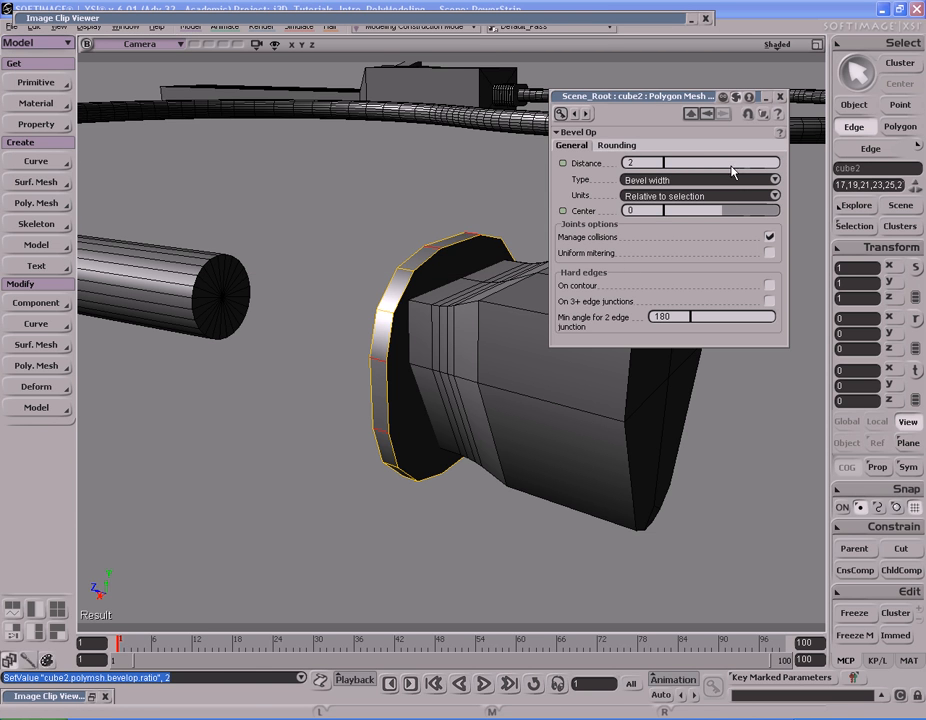
drag(731, 172, 712, 168)
Scale the flange plate to about 0.3235 in X and Y and 0.0286 in Z, and close the bevel settings
key(s)
right_drag(430, 240, 549, 364)
key(space)
scroll(457, 327, up, 1)
key(x)
key(s)
drag(479, 348, 466, 355)
key(s)
right_drag(466, 355, 351, 333)
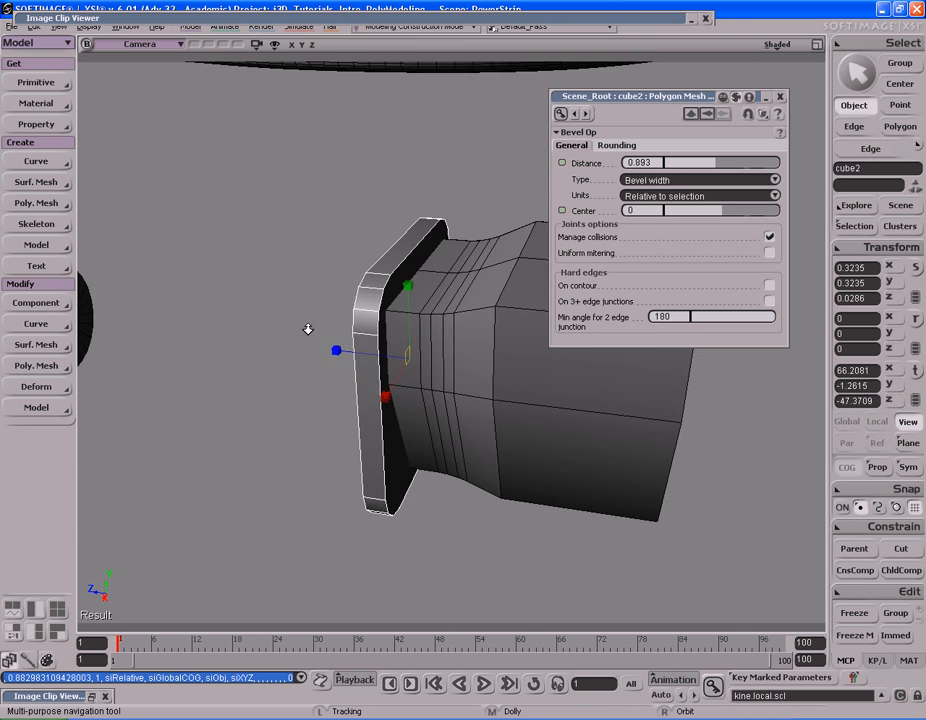
middle_drag(351, 333, 412, 294)
drag(412, 294, 412, 311)
key(space)
click(780, 97)
Compare the flange and plug body with the reference image from several angles
key(s)
right_drag(700, 150, 600, 193)
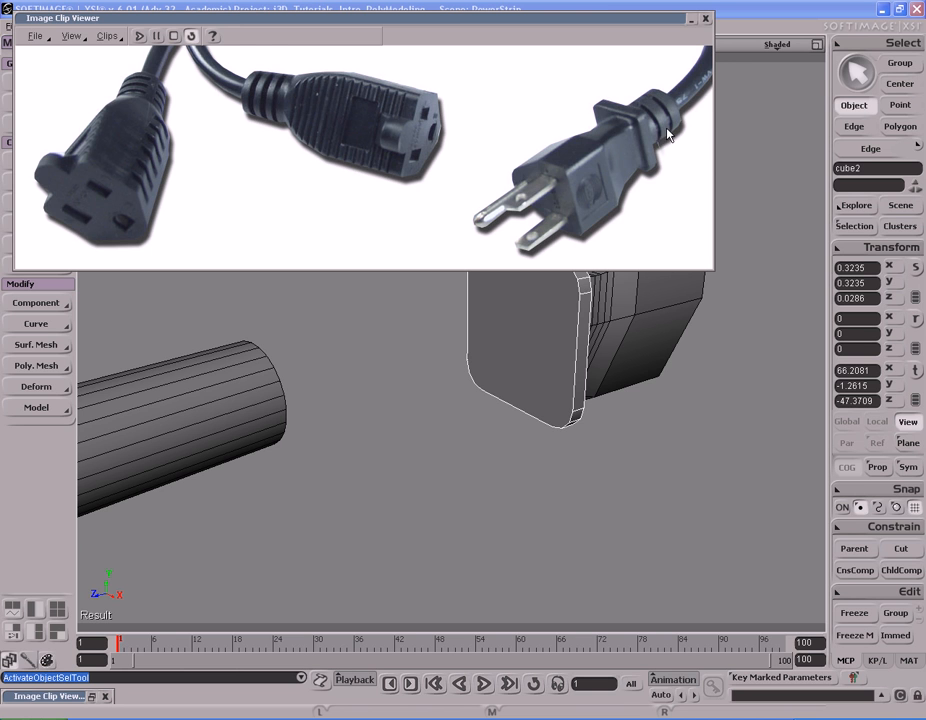
double_click(660, 26)
key(s)
right_drag(684, 196, 471, 250)
middle_drag(471, 250, 540, 250)
right_drag(540, 250, 575, 239)
Select the plug body and flange plate, merge them into one polygon mesh in the top view, and delete the merge inputs
drag(621, 320, 673, 361)
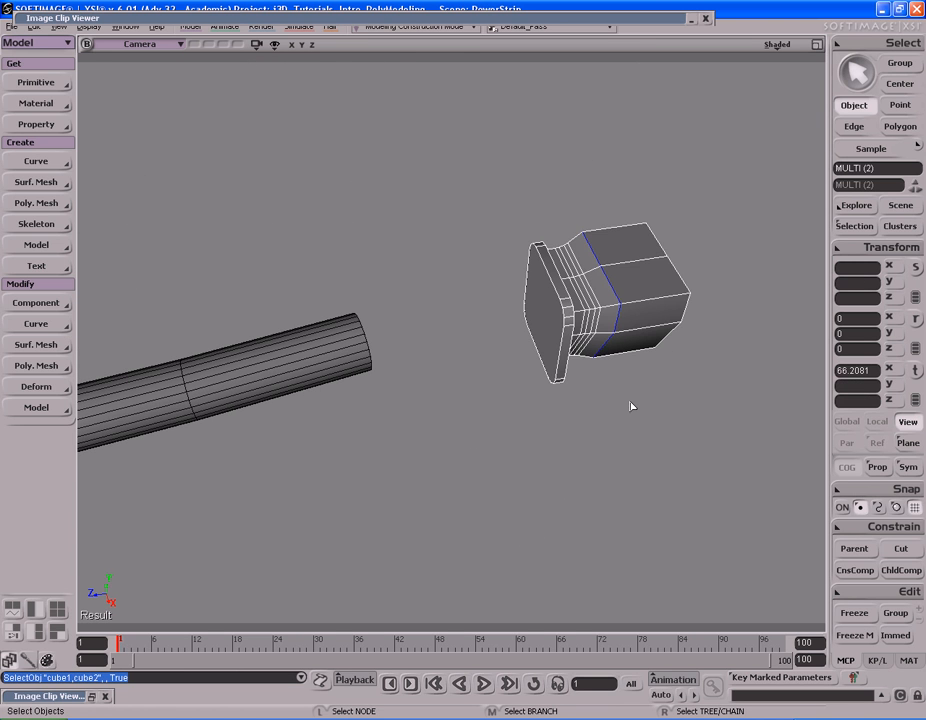
key(F12)
key(F12)
key(a)
key(f)
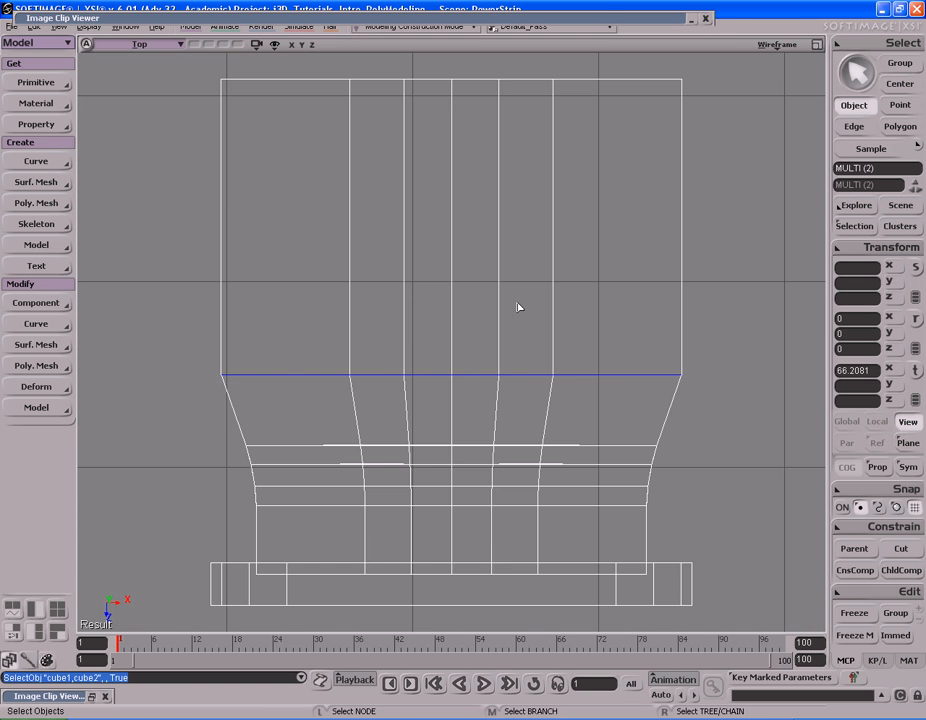
middle_drag(388, 384, 234, 364)
drag(638, 464, 608, 306)
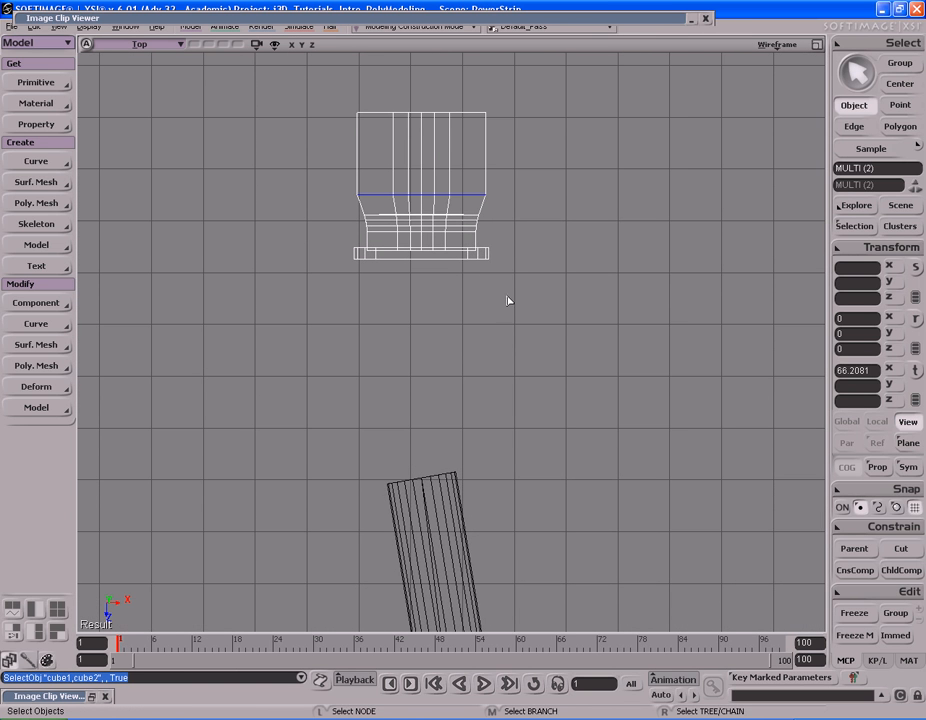
right_click(481, 249)
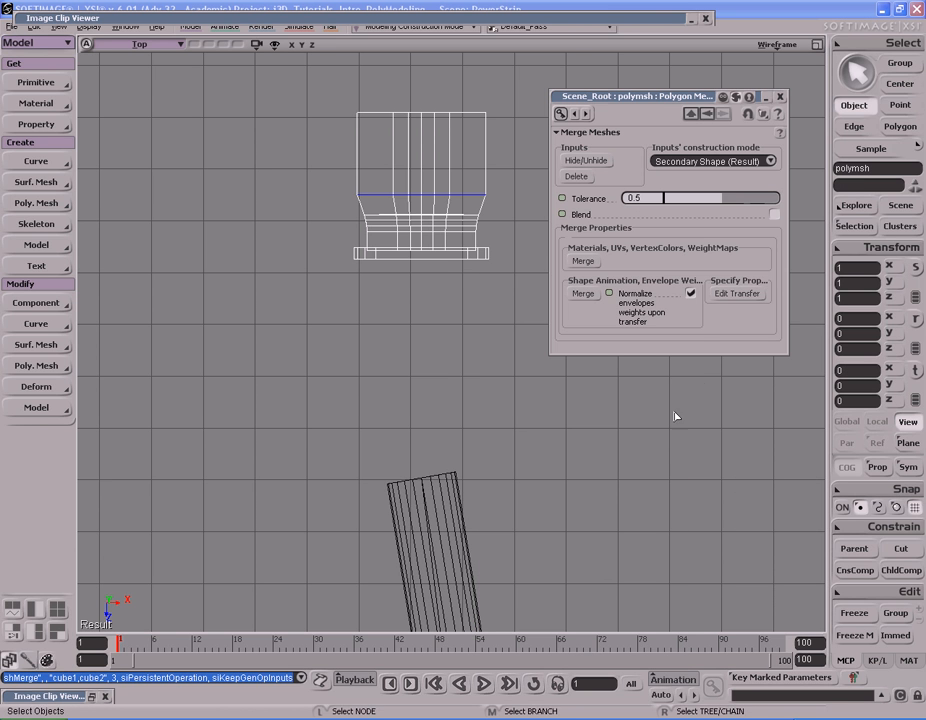
click(587, 179)
drag(573, 285, 600, 275)
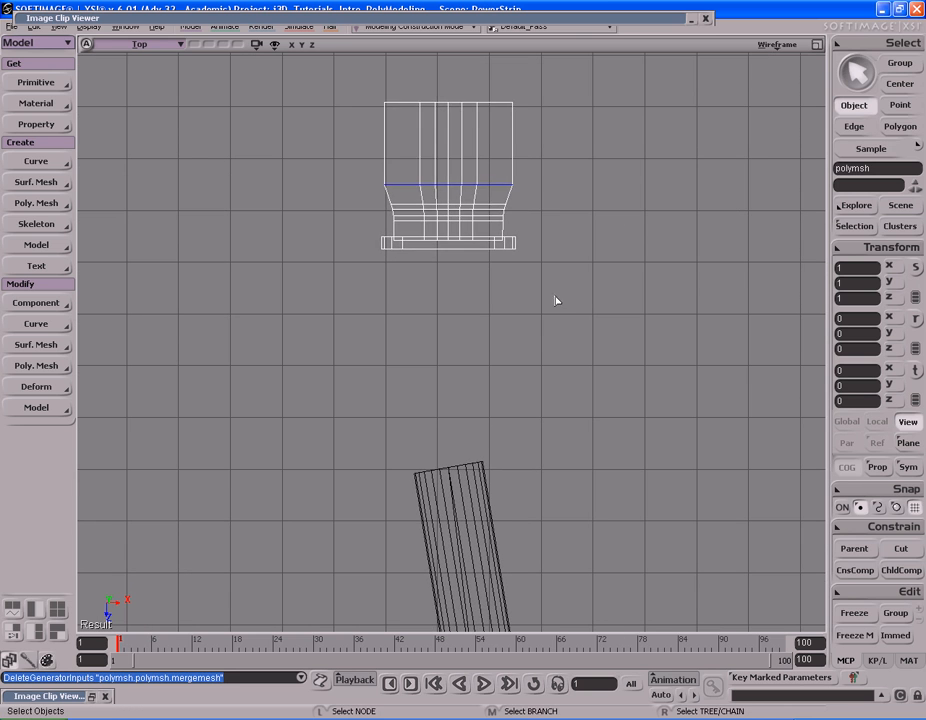
Select the merged plug mesh and freeze its modeling operators
click(522, 210)
click(523, 213)
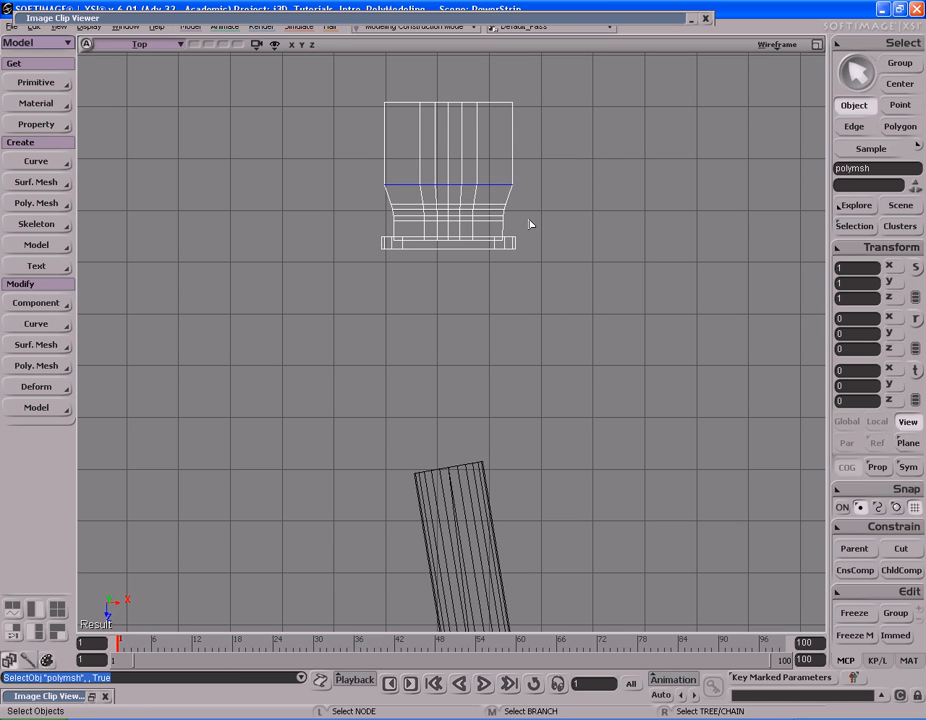
click(865, 637)
Move the merged plug about 4.05 units along Z to the cord's free end and return to the camera view
key(v)
drag(599, 130, 599, 362)
key(s)
scroll(533, 337, up, 5)
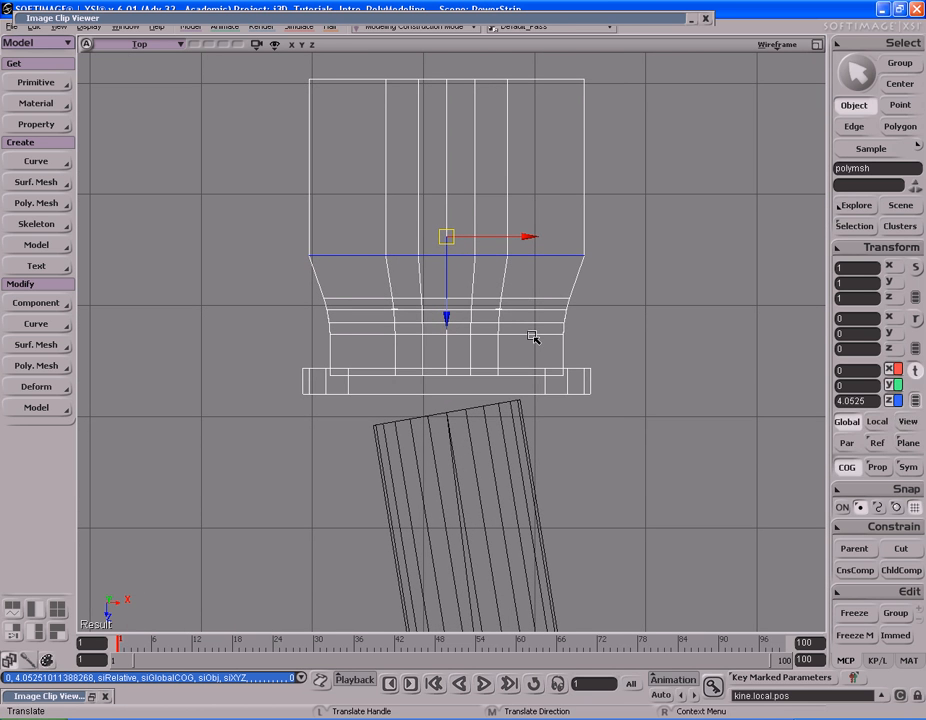
scroll(467, 331, up, 2)
key(v)
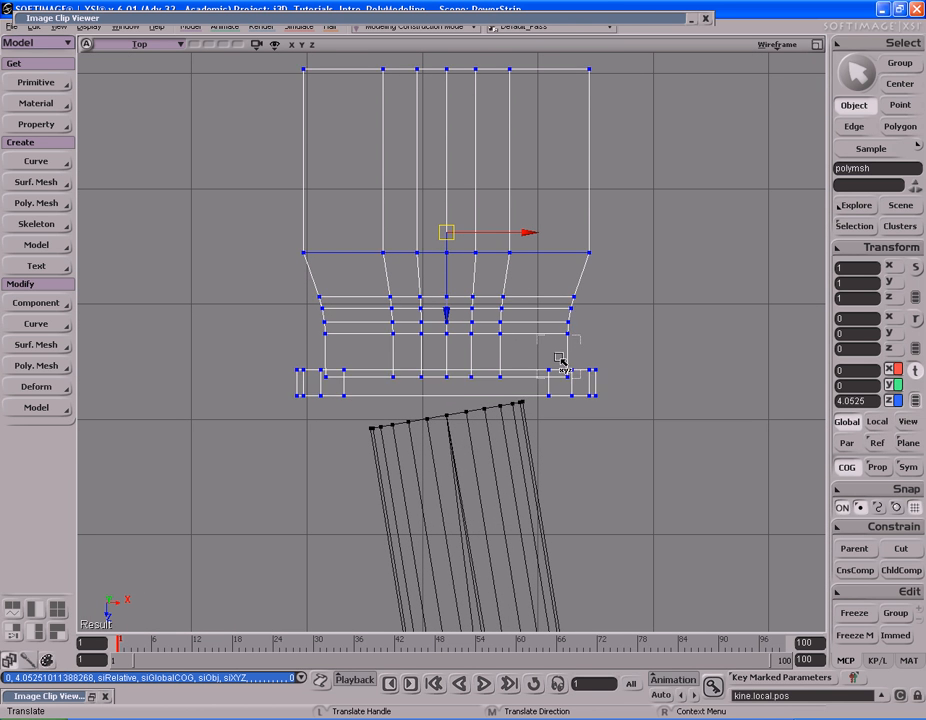
key(F12)
key(F12)
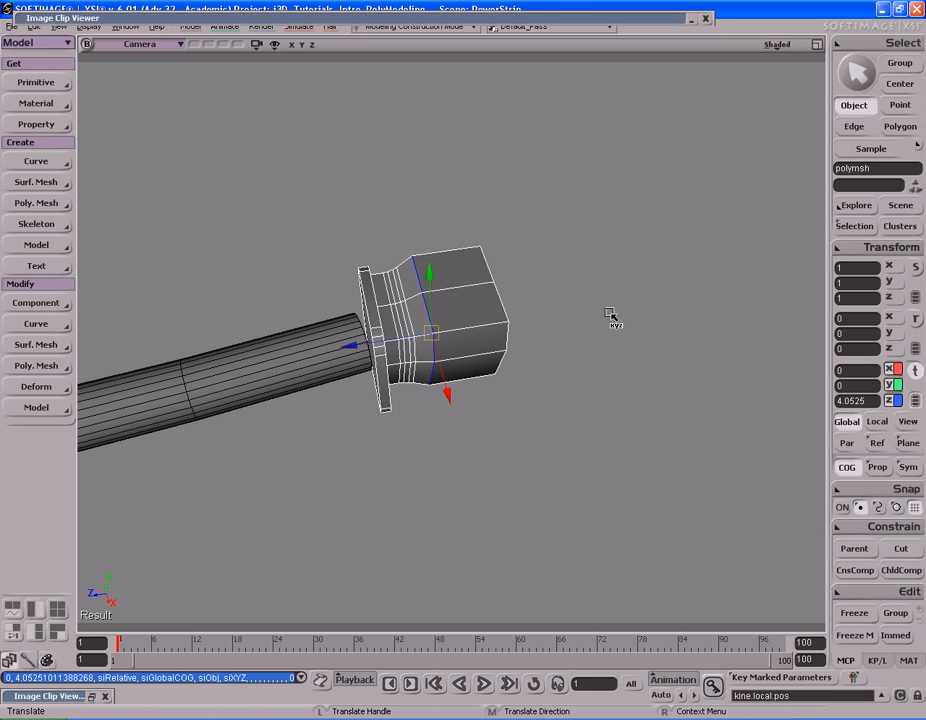
Switch the camera view to wireframe and snap the plug's centre to the centre of the cord's open end
key(s)
right_drag(473, 339, 585, 302)
scroll(588, 301, up, 3)
key(v)
drag(593, 300, 450, 291)
key(s)
mouse_move(450, 291)
right_down()
mouse_move(519, 282)
mouse_move(496, 291)
right_up()
key(v)
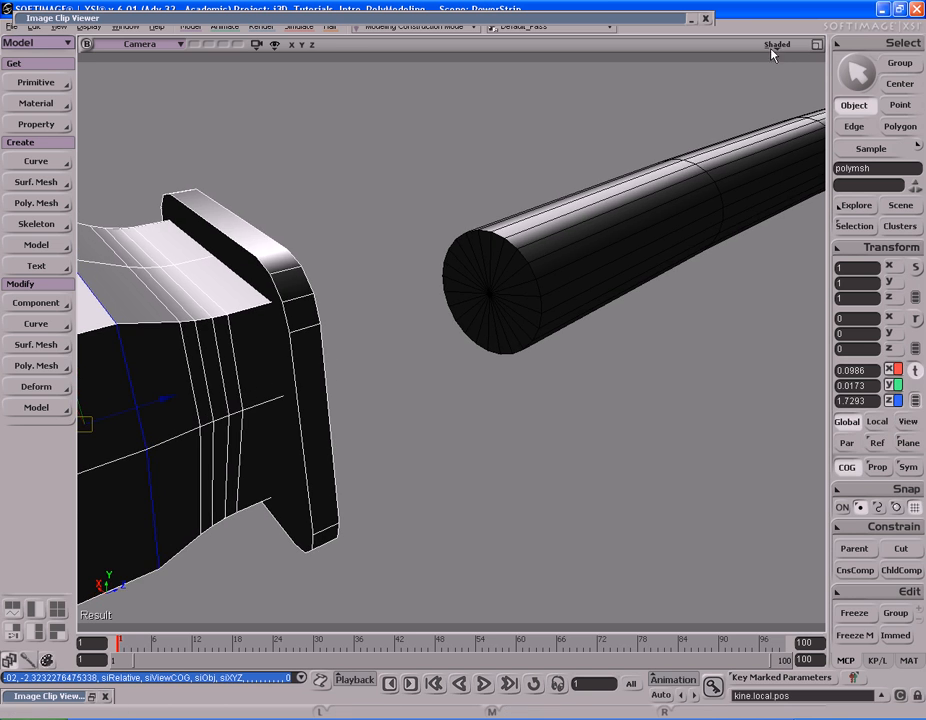
click(777, 44)
click(770, 52)
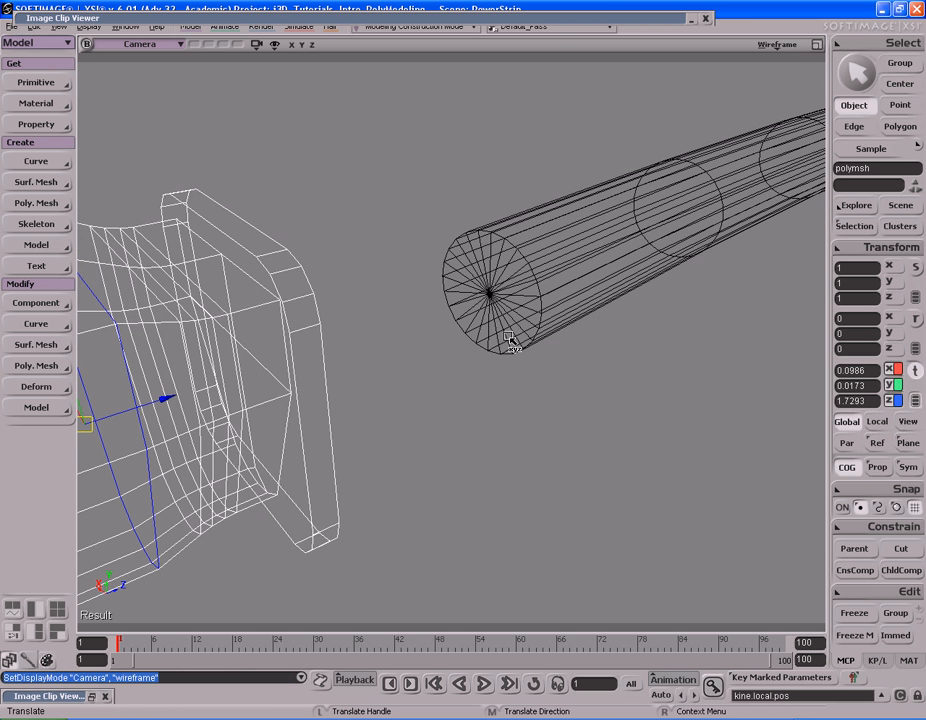
ctrl+drag(492, 298, 489, 294)
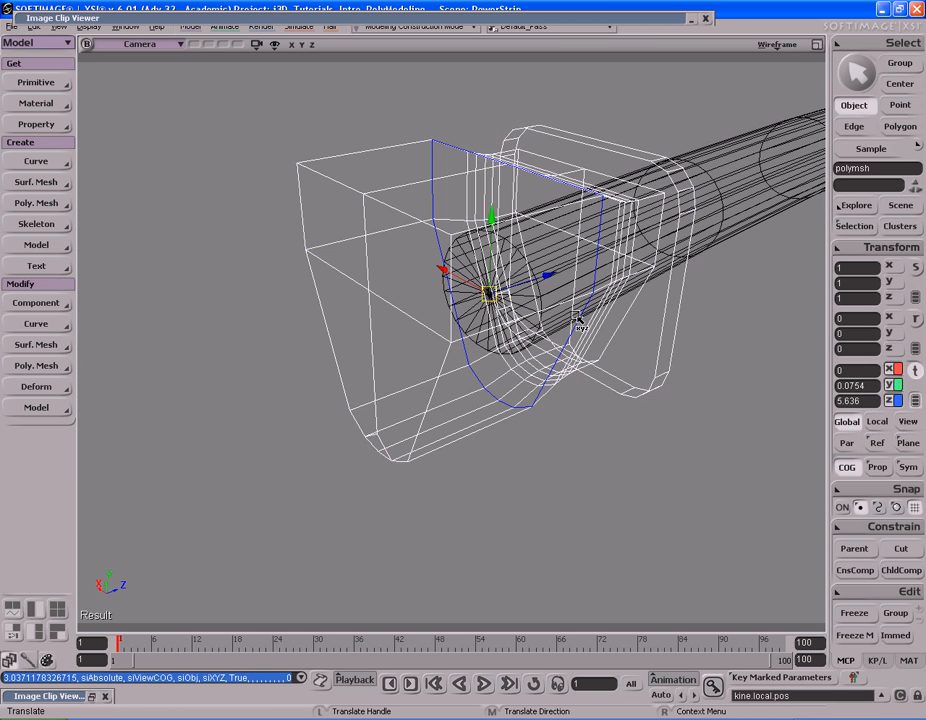
In the top view, rotate the plug about 8.92 degrees around Y to follow the cord's direction
key(F12)
key(F12)
key(s)
middle_drag(544, 294, 513, 323)
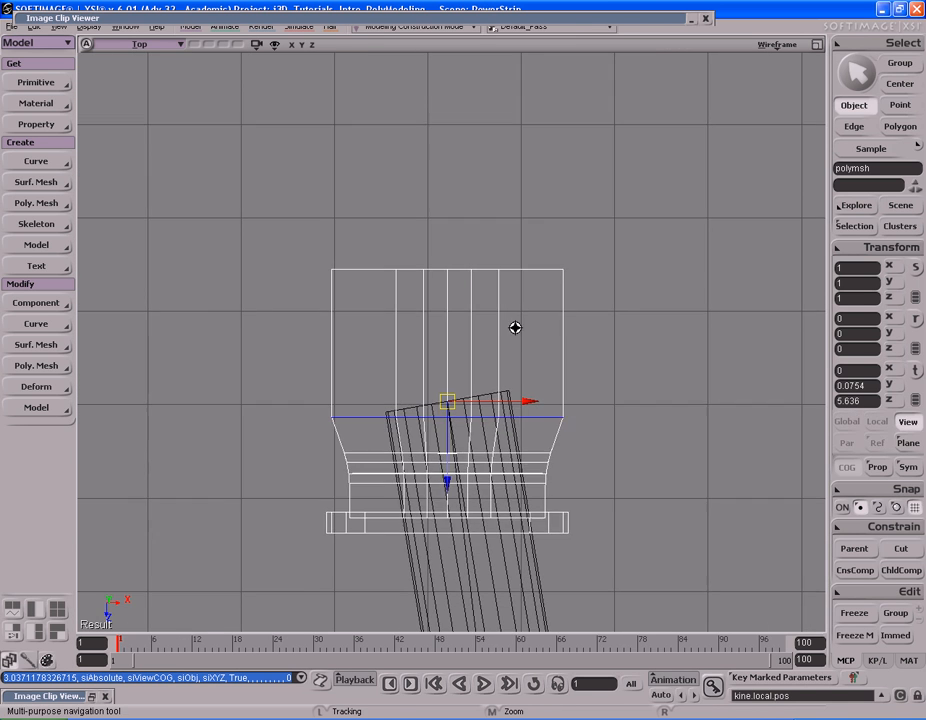
drag(513, 323, 511, 250)
middle_drag(579, 287, 577, 300)
key(s)
middle_drag(566, 438, 556, 372)
drag(556, 372, 526, 312)
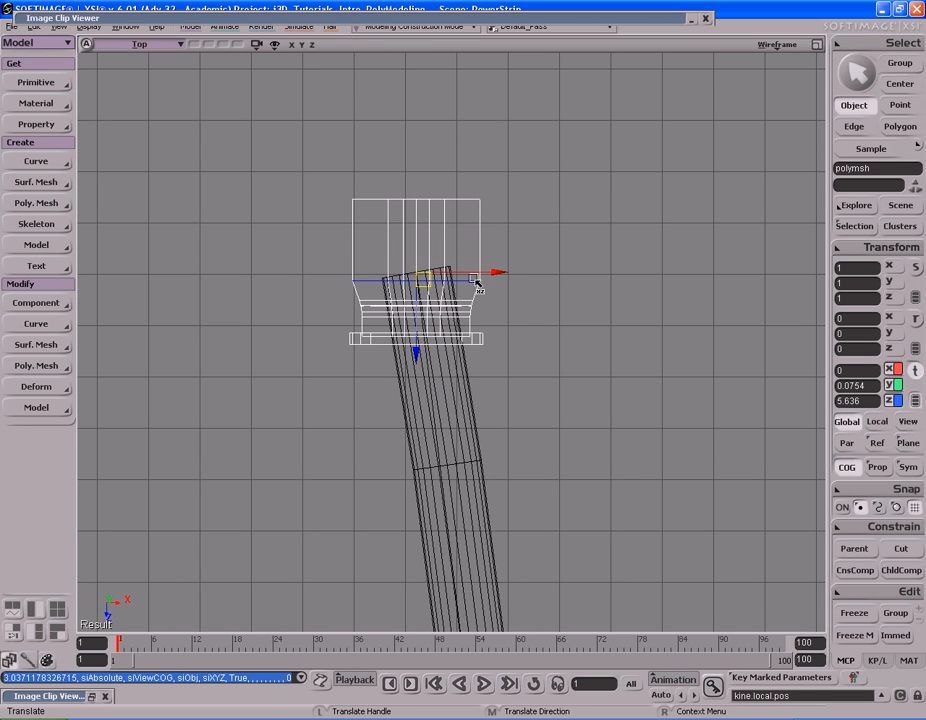
key(s)
middle_drag(478, 478, 611, 332)
drag(611, 332, 612, 342)
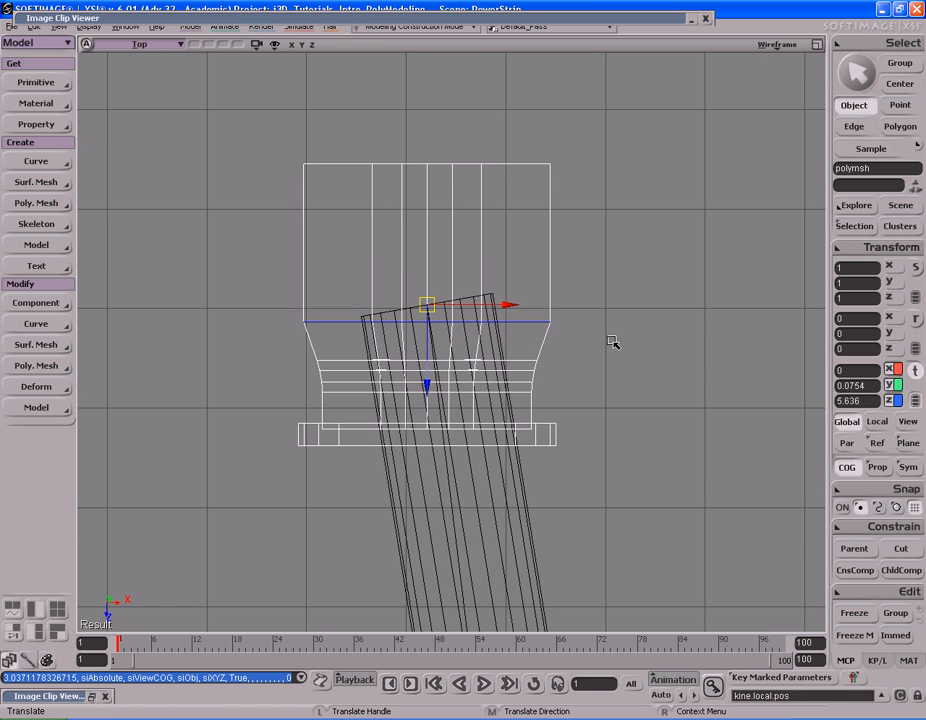
key(r)
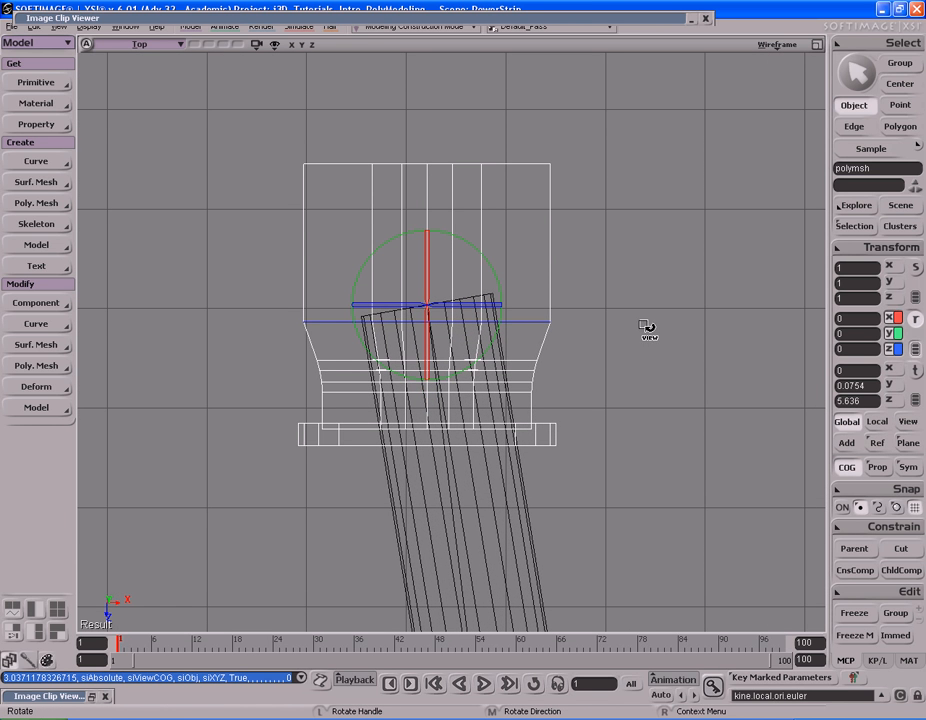
drag(492, 259, 482, 254)
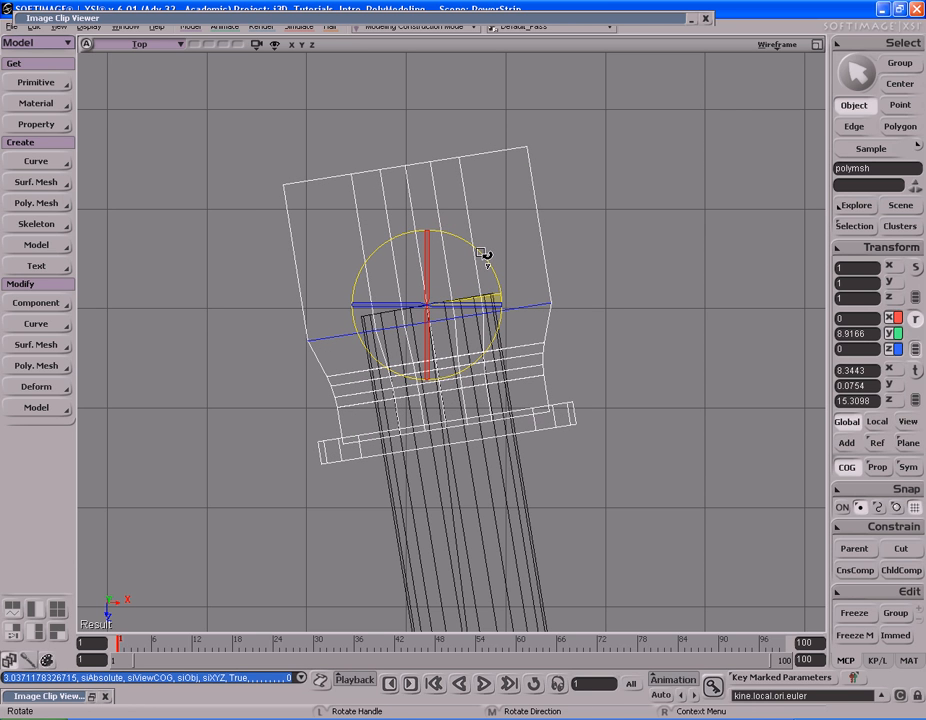
Slide the plug along its local Z axis until the flange meets the cord's end, and adjust its Y rotation to about 9.97 degrees
key(v)
right_click(663, 248)
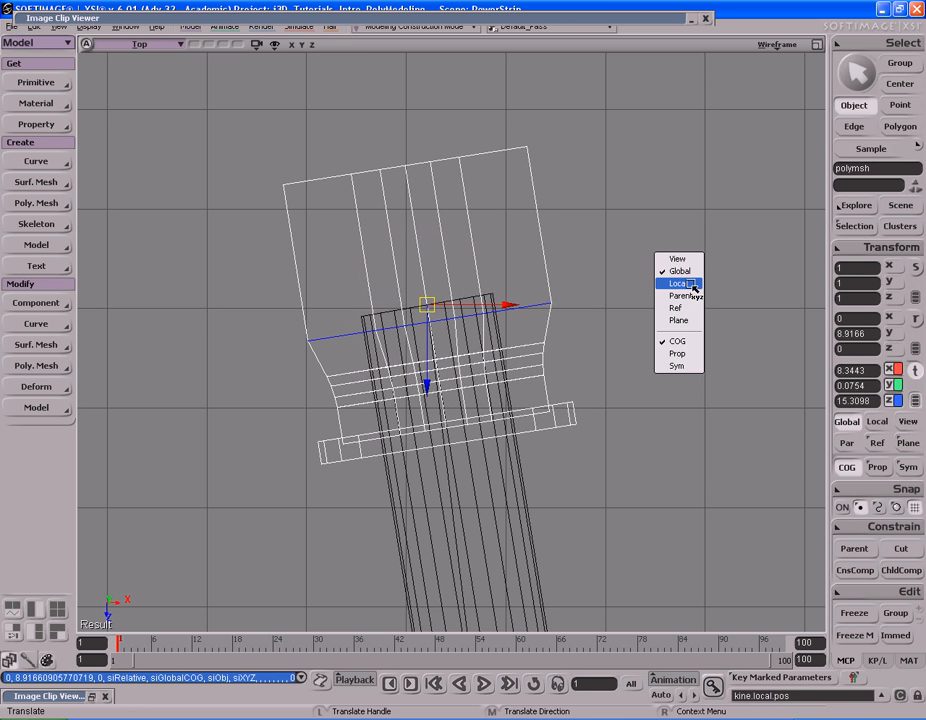
click(680, 283)
drag(438, 395, 432, 250)
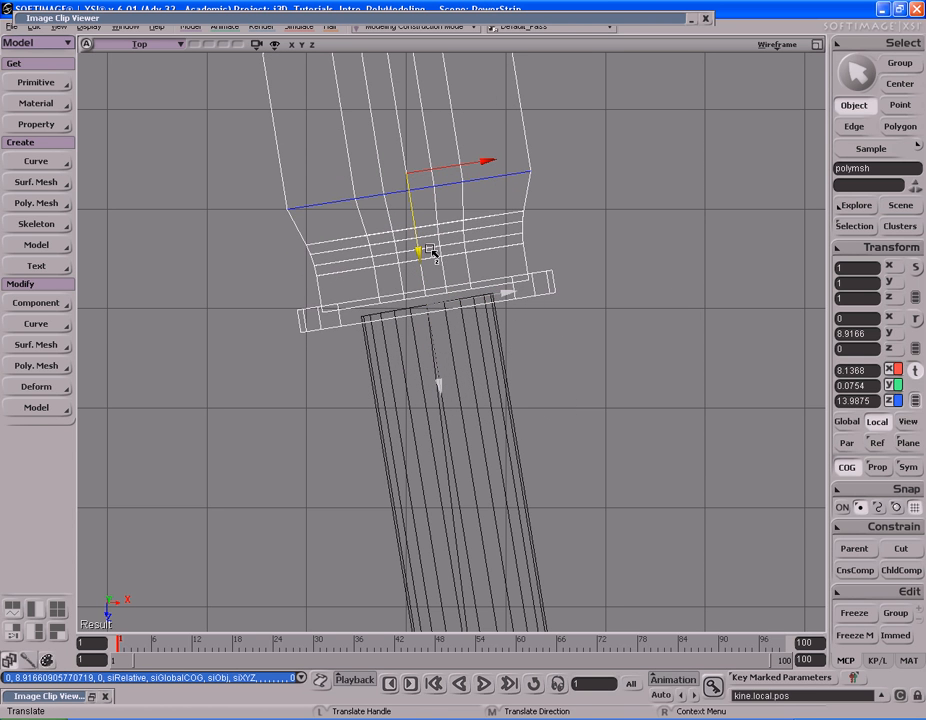
key(c)
drag(481, 203, 484, 203)
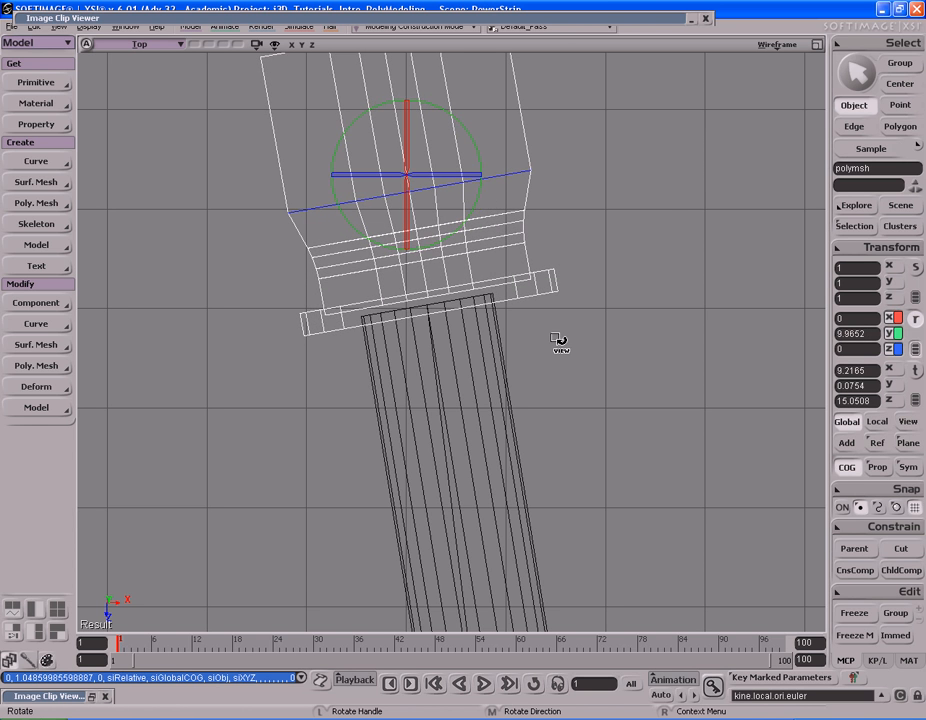
Inspect the plug's fit on the cord in the shaded camera view and compare it with the reference image
key(F12)
key(F12)
key(s)
right_drag(448, 323, 541, 316)
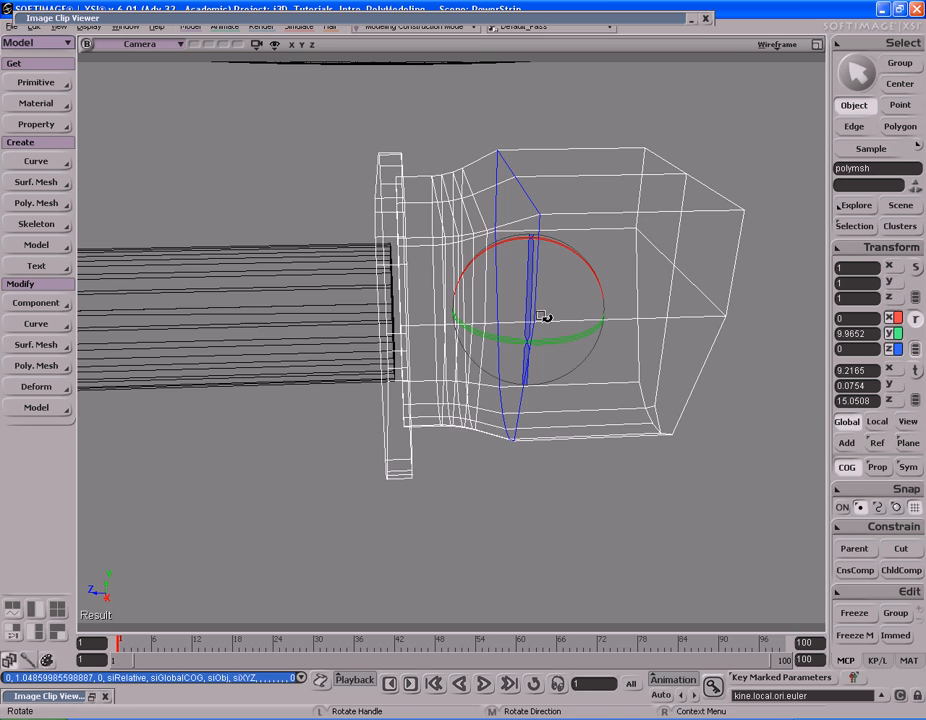
middle_click(762, 48)
key(s)
right_drag(475, 194, 508, 205)
key(space)
key(s)
middle_drag(508, 205, 590, 208)
mouse_move(590, 208)
right_down()
mouse_move(490, 203)
mouse_move(523, 215)
mouse_move(503, 140)
right_up()
key(space)
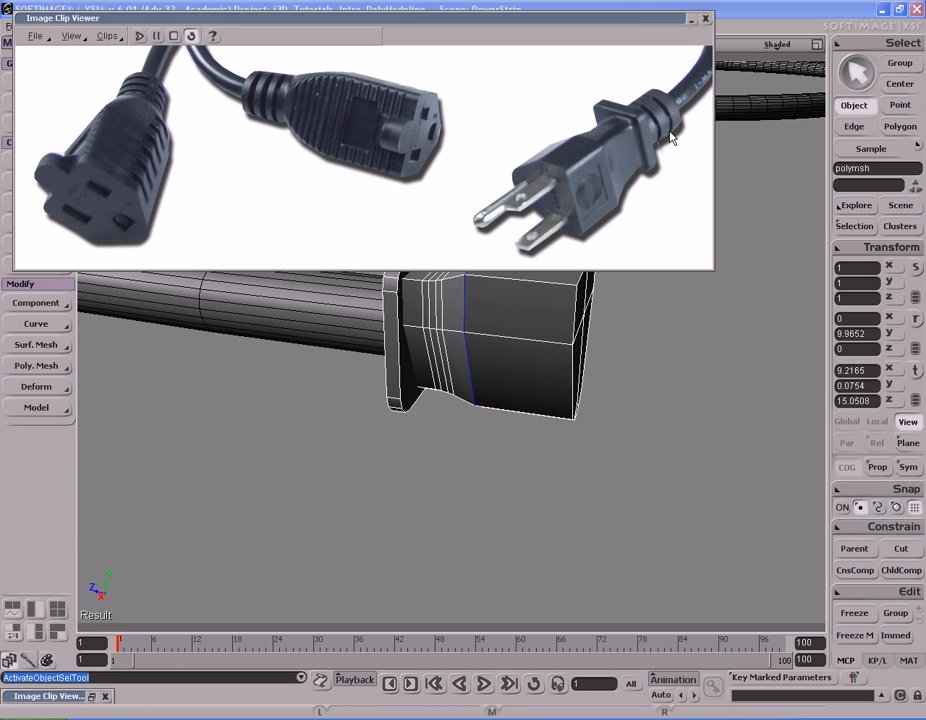
double_click(630, 20)
Select the cord mesh and examine its run towards the plug from several angles
key(s)
right_drag(566, 169, 527, 244)
key(space)
click(444, 308)
key(s)
right_drag(444, 308, 465, 281)
middle_drag(465, 281, 525, 285)
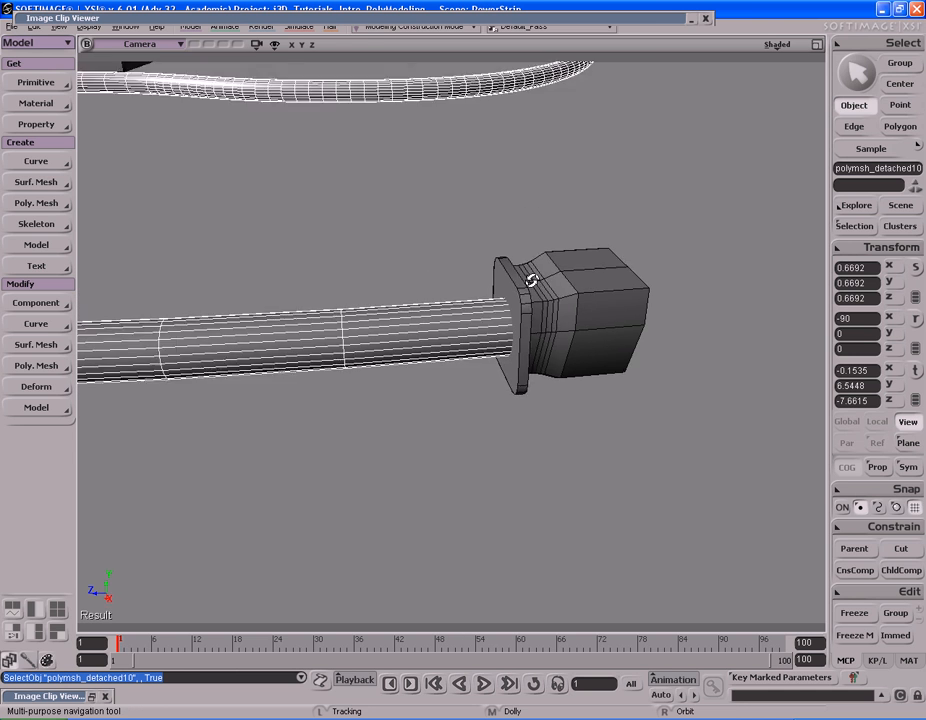
right_drag(525, 285, 441, 340)
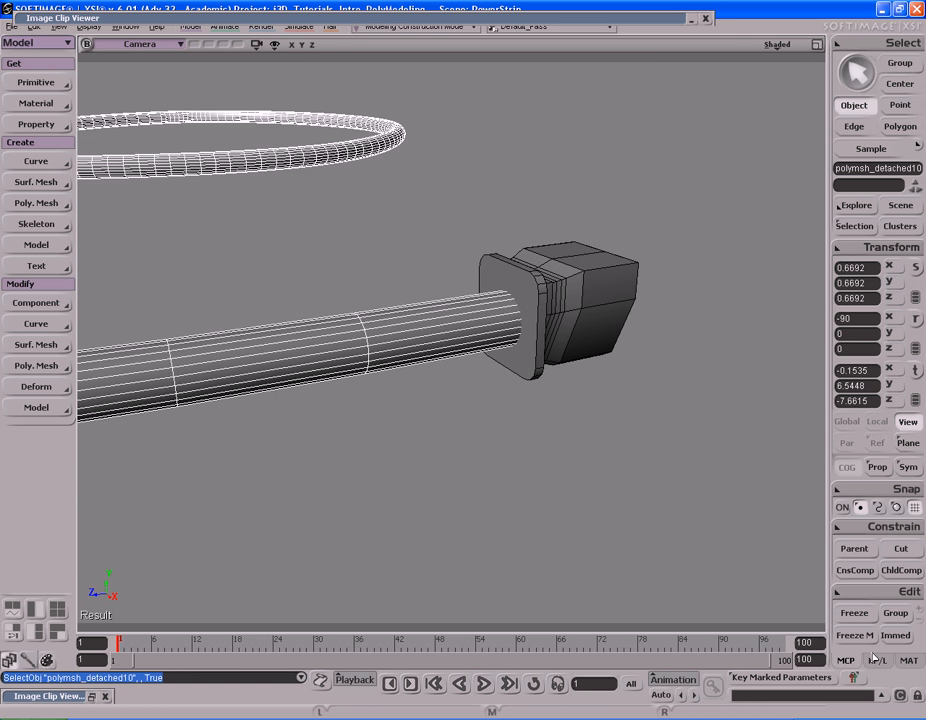
key(s)
right_drag(640, 380, 587, 321)
key(s)
middle_drag(588, 324, 616, 294)
drag(379, 281, 475, 300)
middle_drag(425, 295, 616, 301)
drag(616, 301, 611, 312)
right_drag(616, 306, 661, 314)
middle_drag(661, 314, 557, 311)
drag(557, 311, 556, 277)
middle_drag(562, 272, 496, 294)
drag(496, 294, 436, 272)
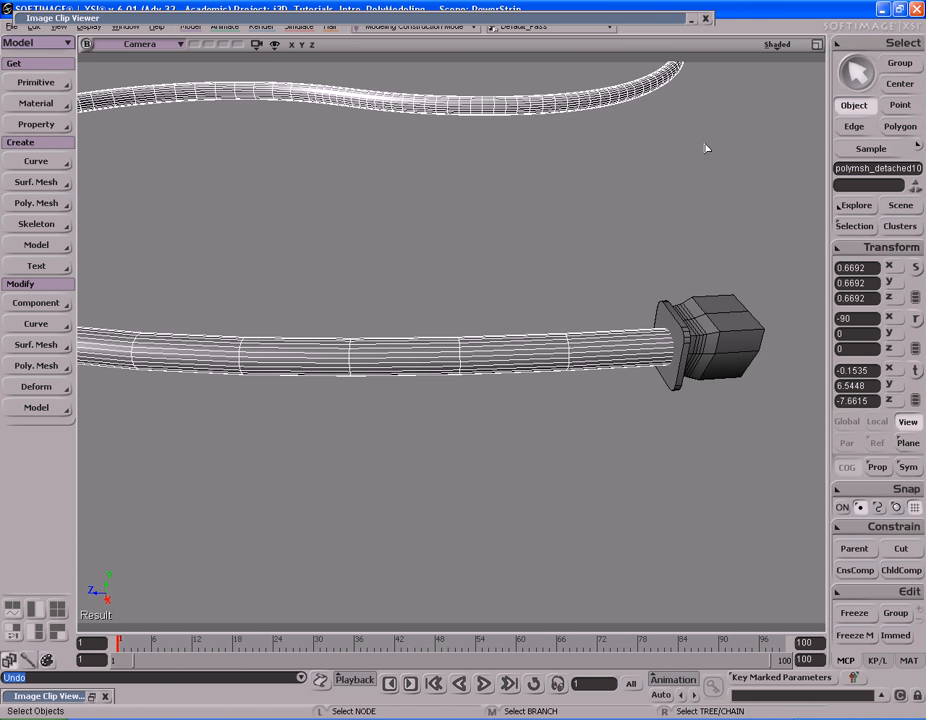
Show the camera view in wireframe and select the curve running through the centre of the cord
middle_click(778, 43)
key(s)
mouse_move(752, 132)
middle_down()
mouse_move(622, 209)
mouse_move(411, 215)
middle_up()
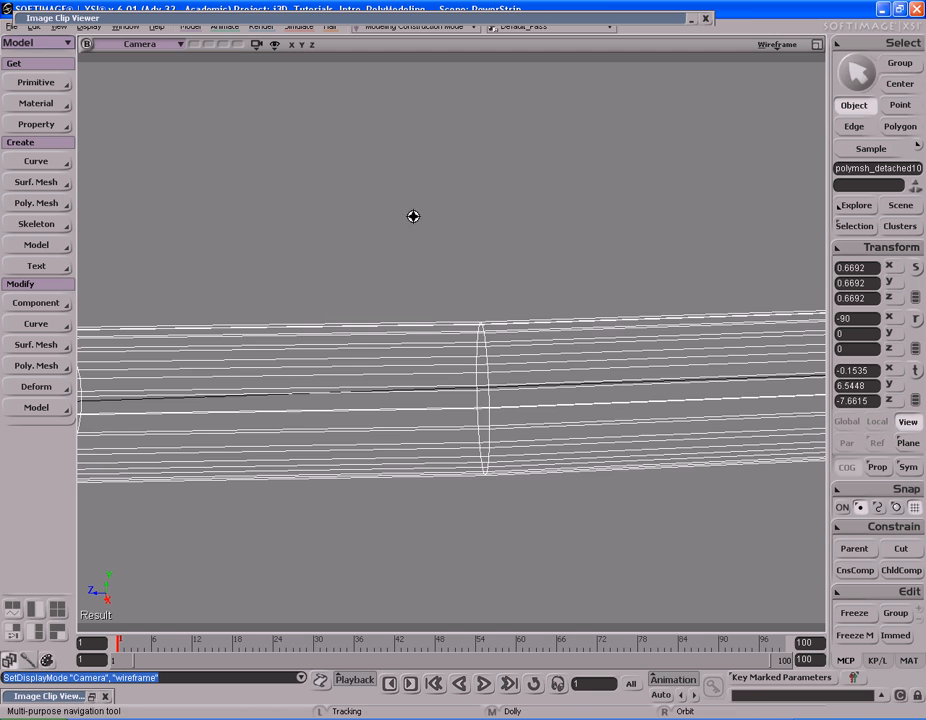
right_drag(512, 417, 527, 395)
click(525, 389)
key(s)
middle_drag(312, 366, 701, 329)
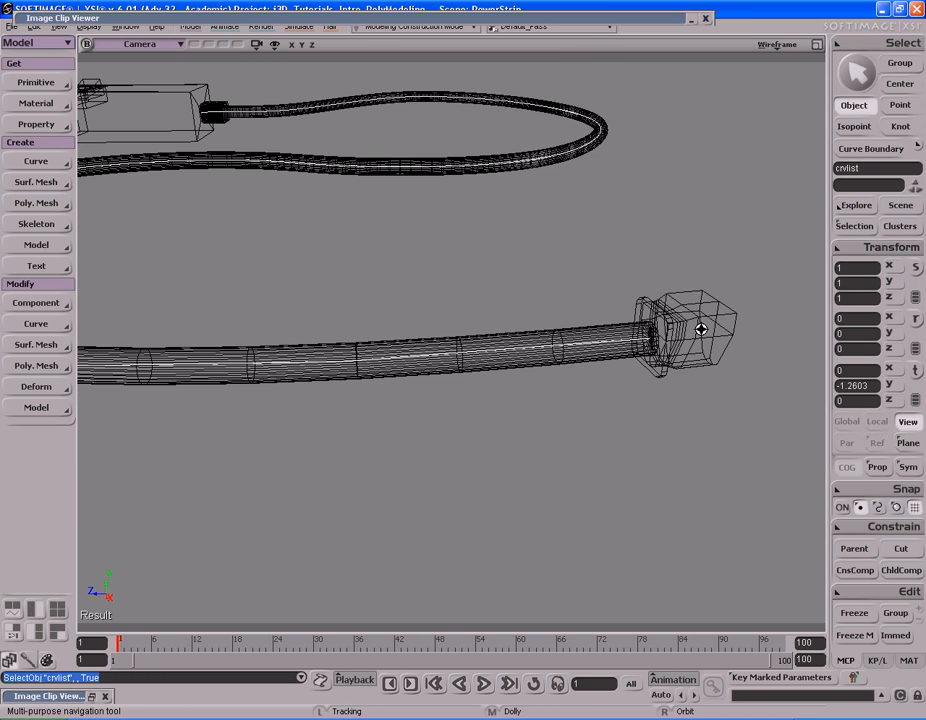
drag(701, 260, 713, 305)
Try to select the cord curve's points past the power strip in the right view
key(F12)
key(F12)
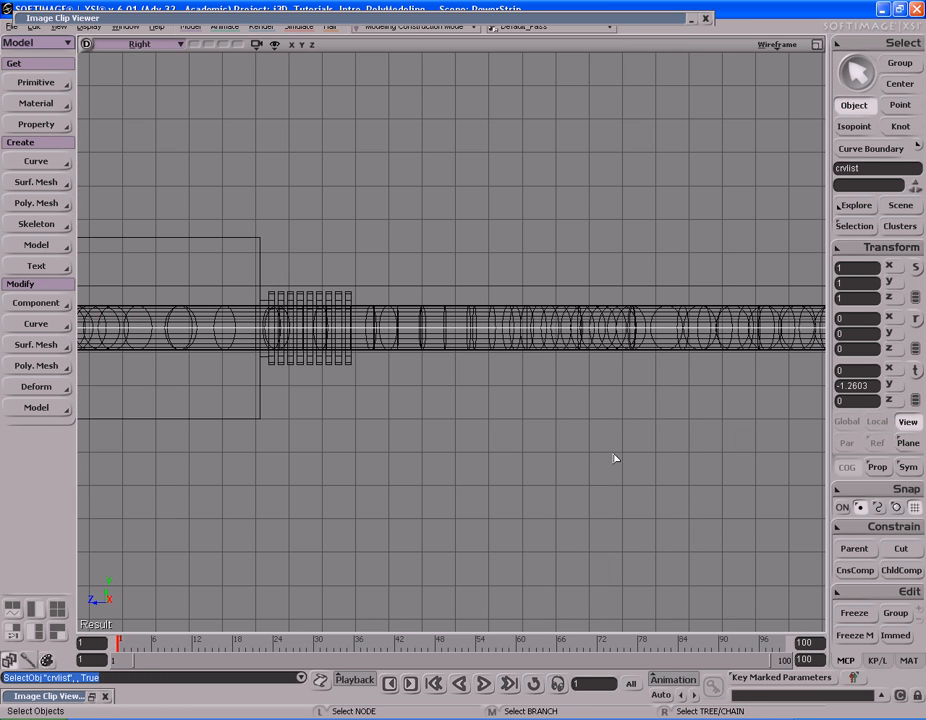
key(s)
middle_drag(608, 458, 734, 393)
drag(734, 393, 748, 391)
middle_drag(748, 391, 395, 421)
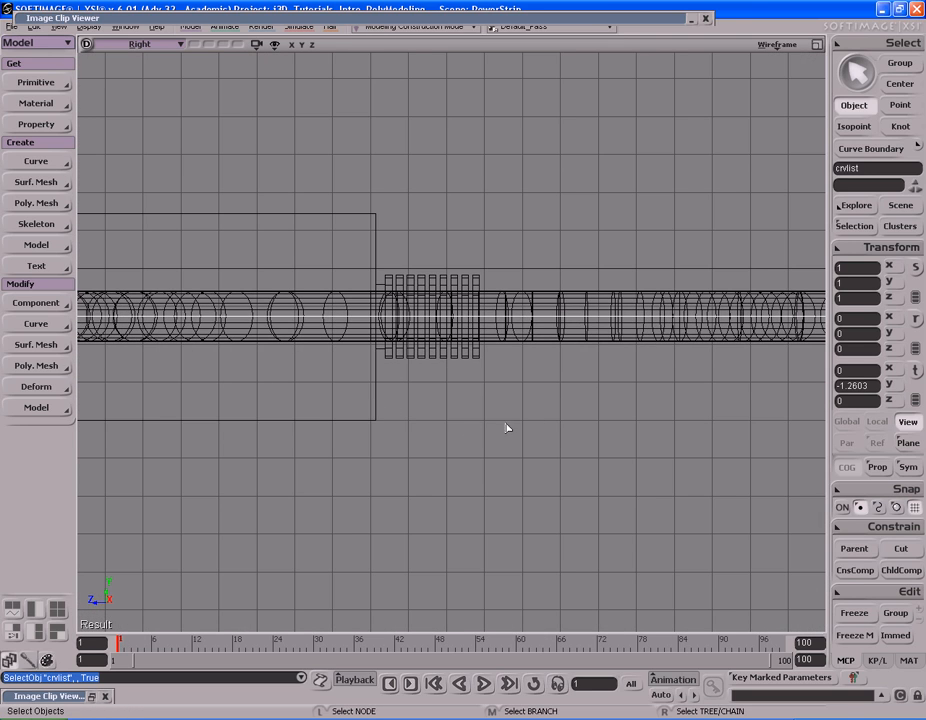
key(s)
middle_drag(397, 422, 620, 416)
key(v)
key(s)
middle_drag(668, 329, 600, 327)
key(v)
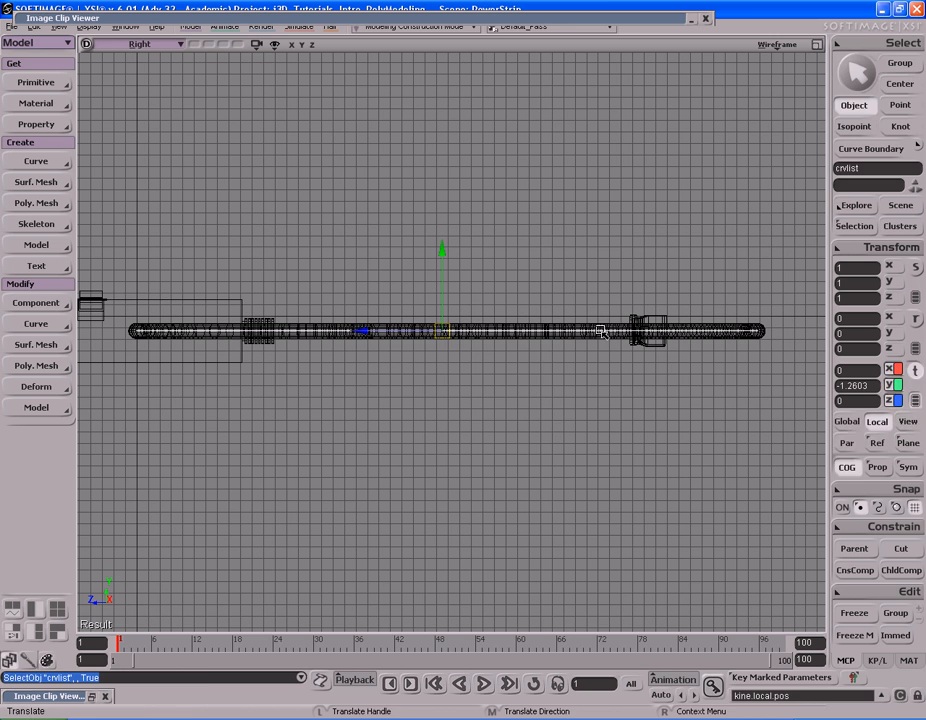
key(t)
drag(776, 402, 780, 402)
key(s)
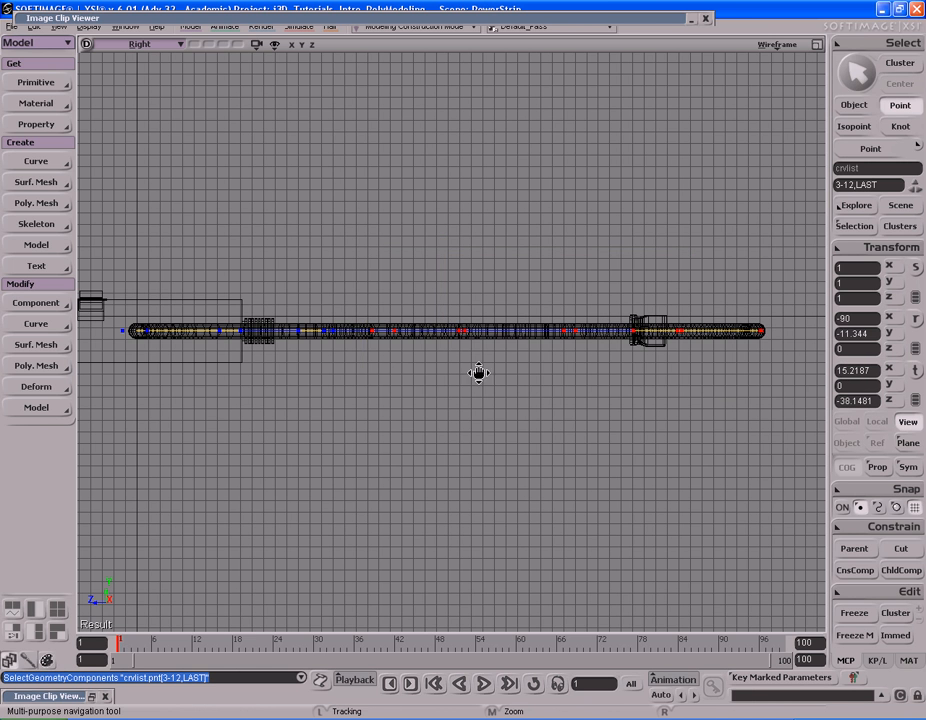
drag(542, 385, 649, 379)
In the top view, select the cord curve's points from 3 to the last, leaving out those nearest the strip
key(F12)
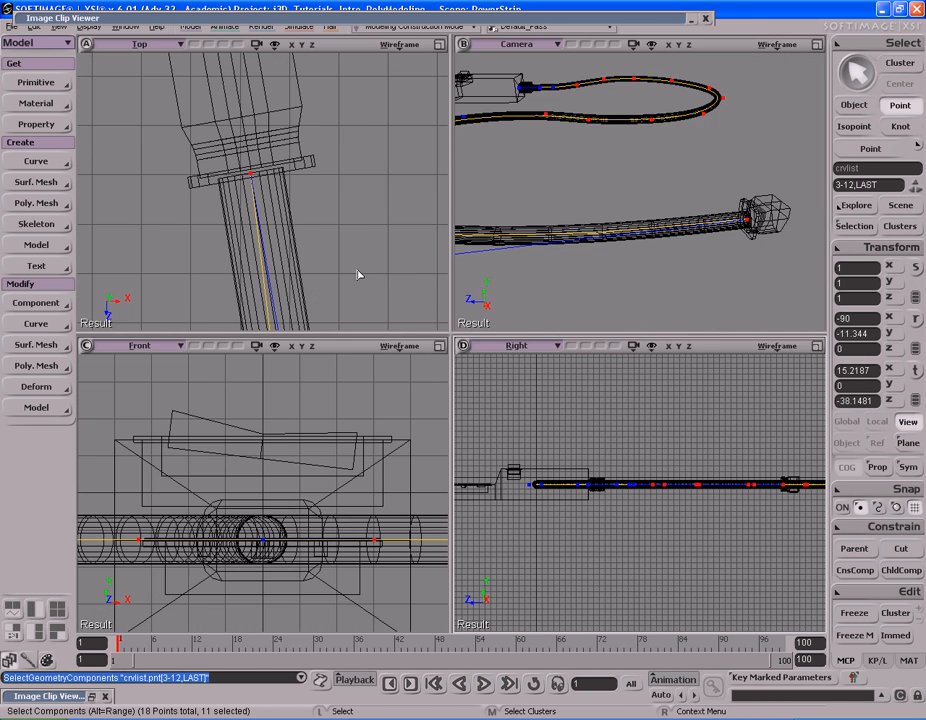
key(F12)
key(a)
key(s)
drag(450, 297, 407, 330)
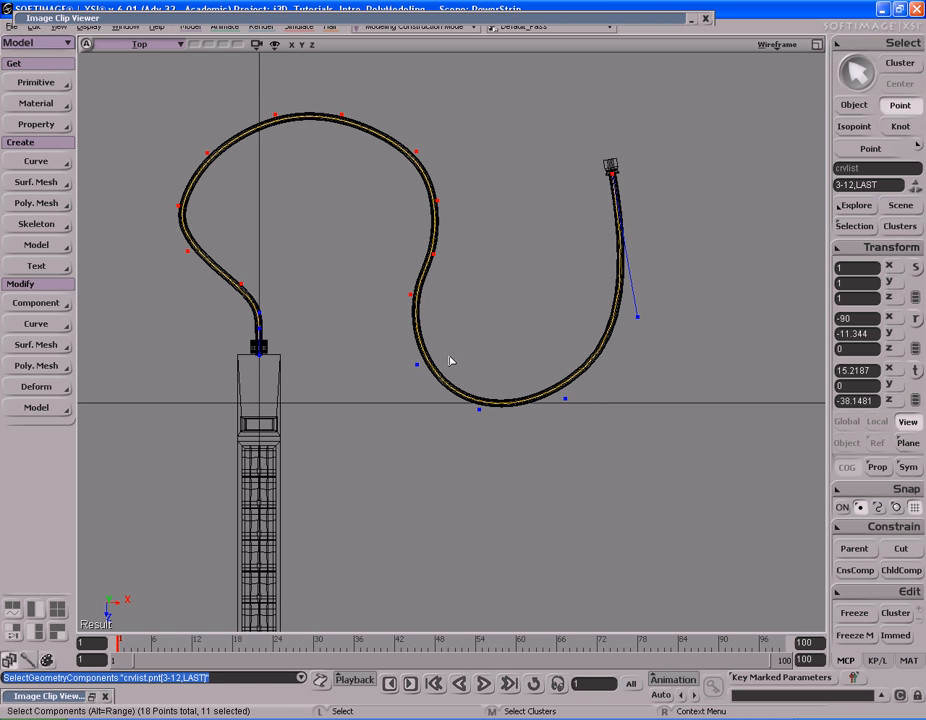
drag(517, 243, 662, 446)
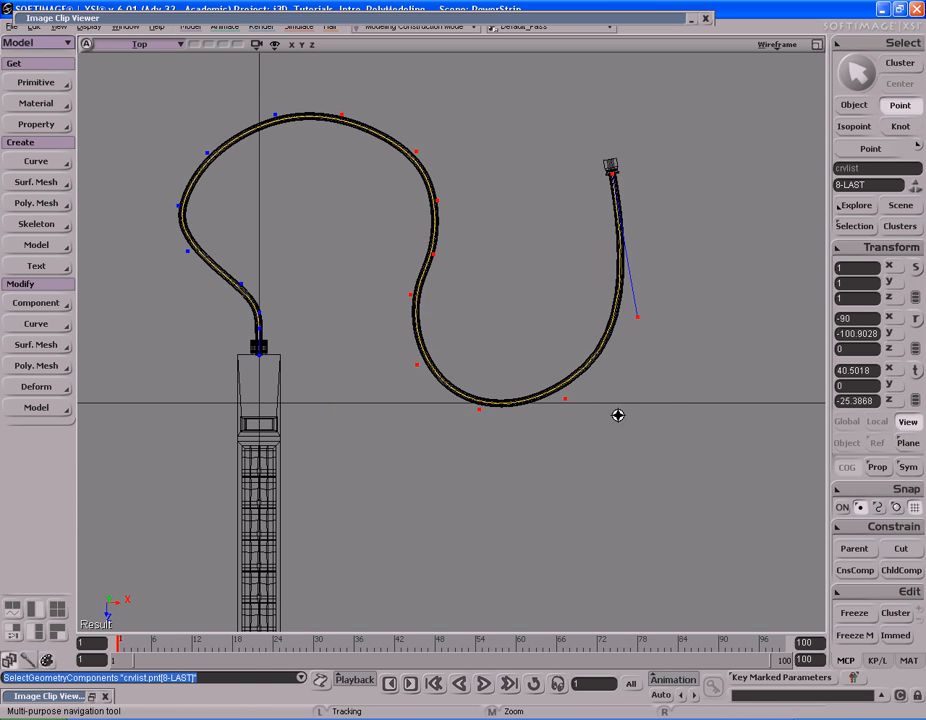
key(s)
drag(449, 329, 557, 368)
middle_drag(582, 366, 509, 364)
shift+drag(431, 193, 431, 193)
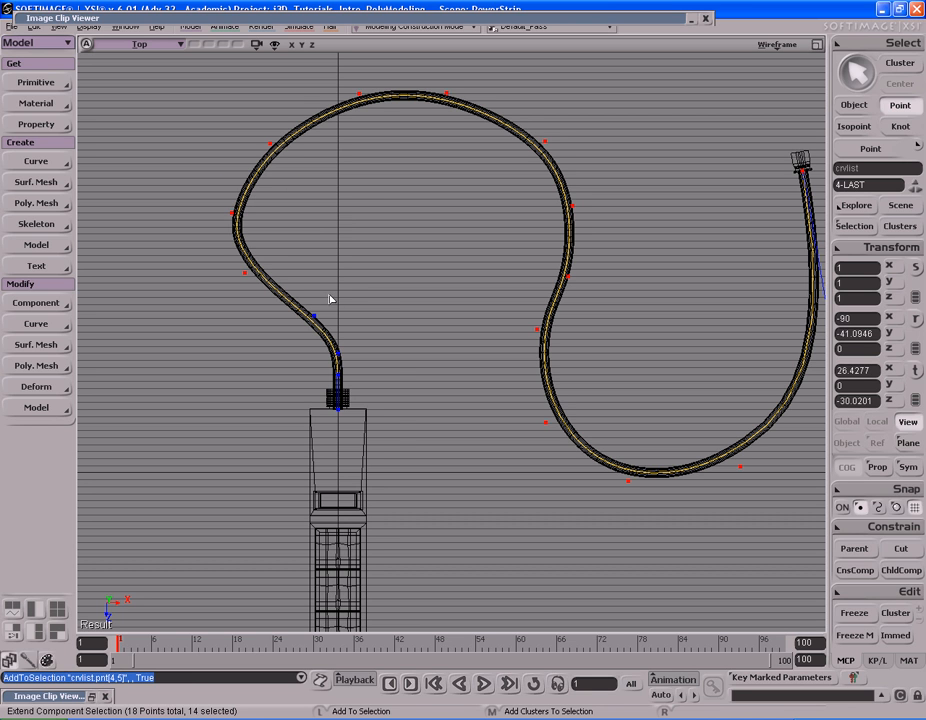
shift+drag(285, 285, 360, 326)
In the right view, lower the selected curve points along Y by about 2.08 units, level with the power strip's underside
key(F12)
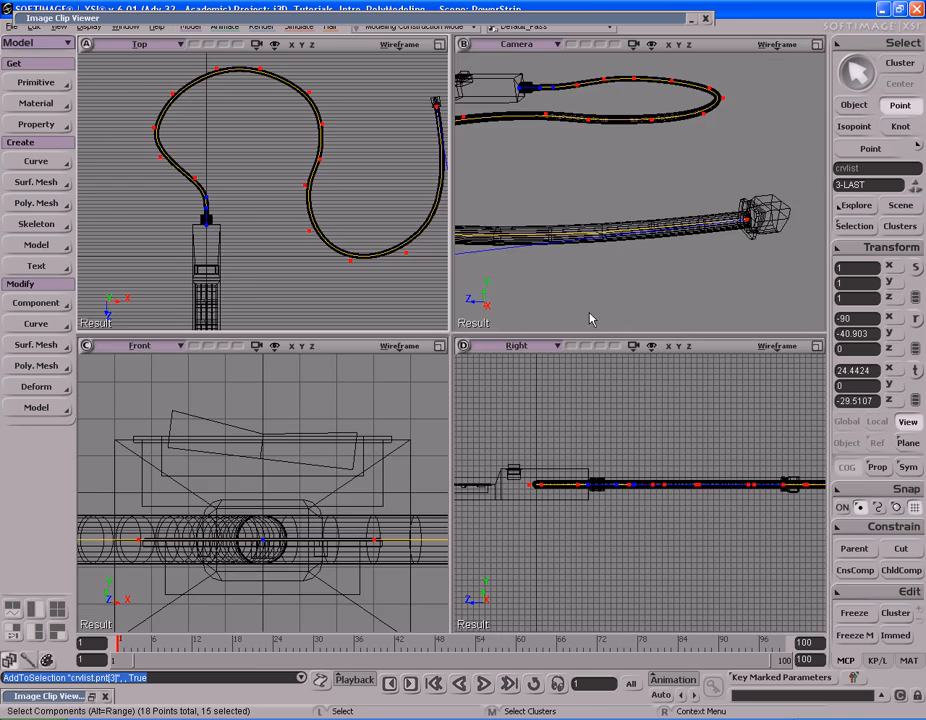
key(F12)
middle_drag(637, 393, 533, 411)
key(v)
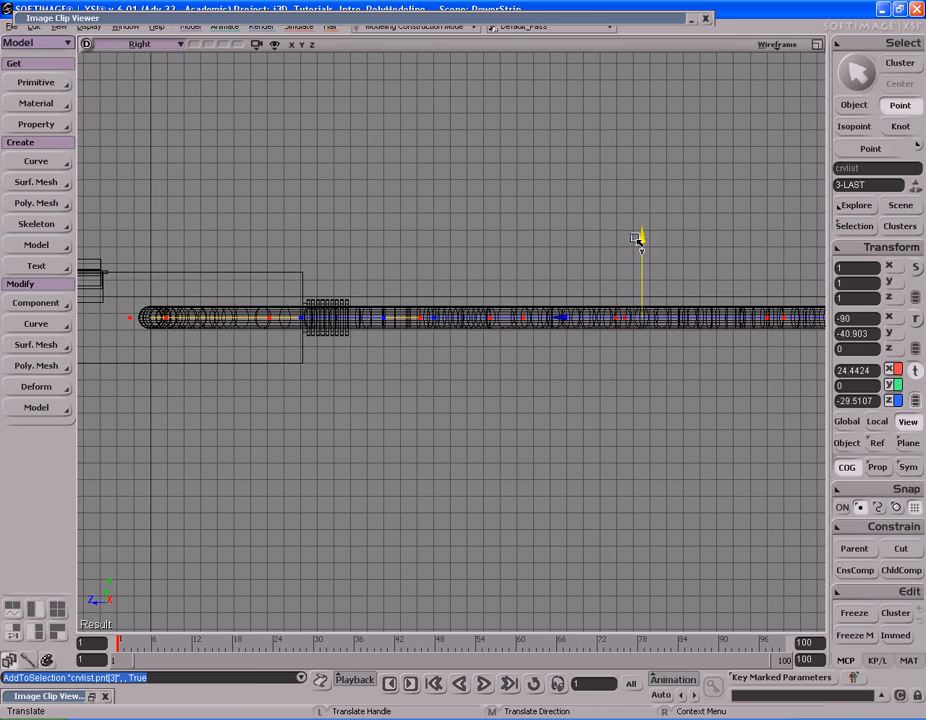
drag(643, 238, 644, 260)
key(s)
middle_drag(665, 260, 540, 267)
key(v)
drag(637, 291, 603, 264)
key(s)
middle_drag(603, 173, 352, 228)
key(s)
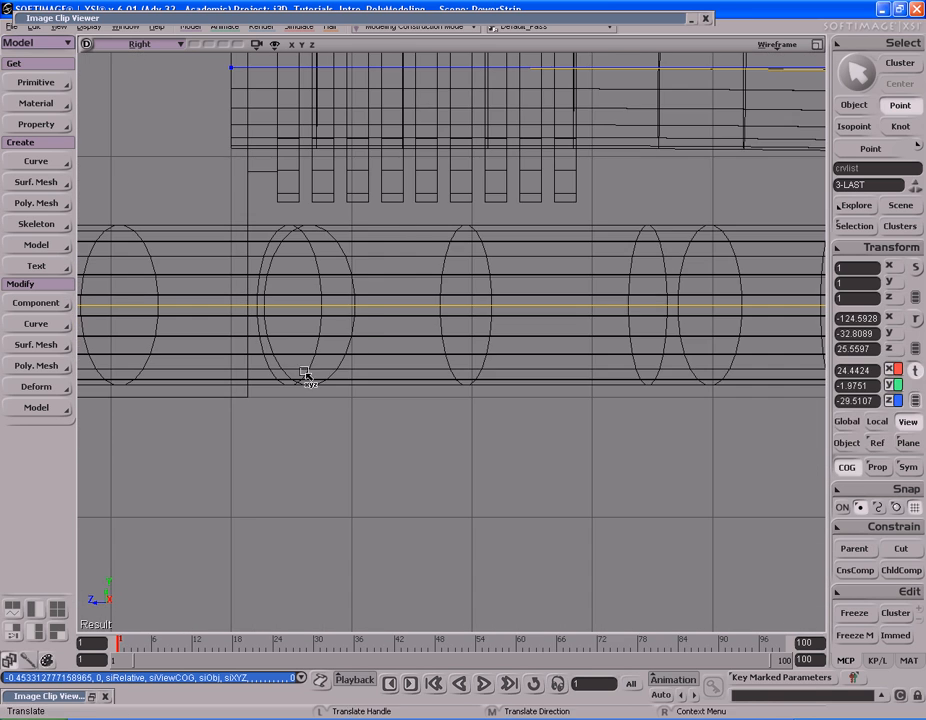
middle_drag(455, 249, 456, 262)
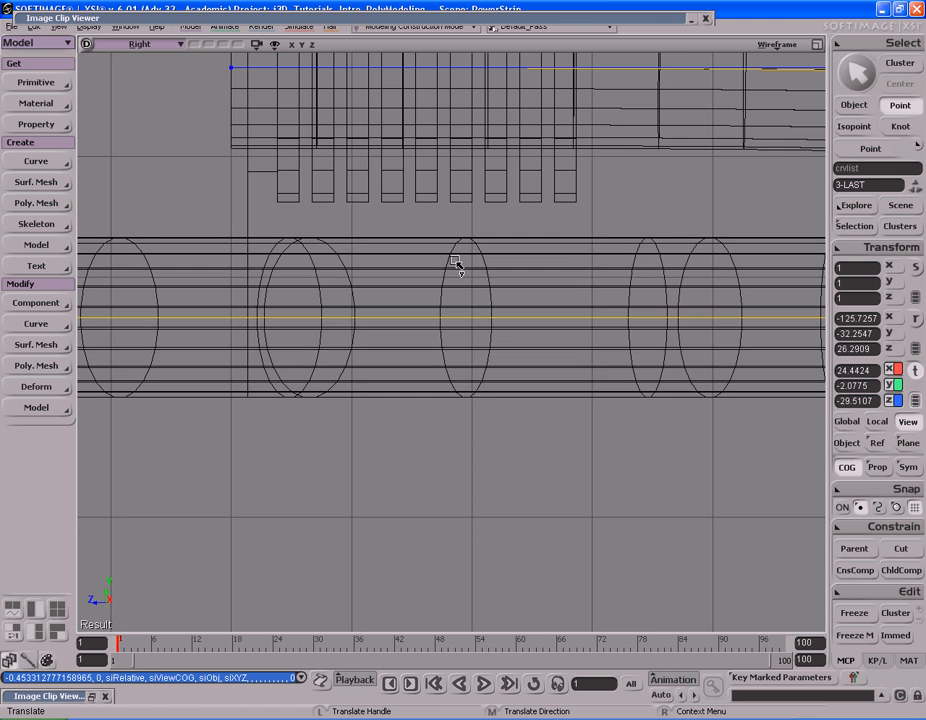
middle_drag(456, 262, 457, 263)
Examine the lowered cord in the camera view where it leaves the power strip
key(s)
middle_drag(380, 269, 584, 312)
key(F12)
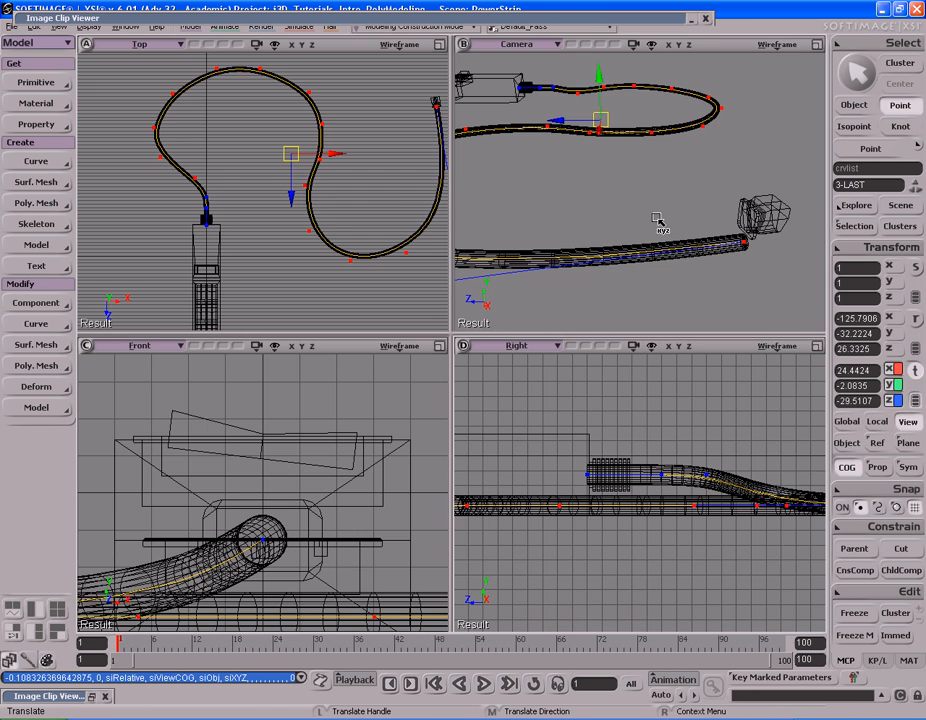
key(F12)
key(s)
right_drag(537, 335, 373, 351)
middle_drag(373, 351, 550, 351)
middle_drag(409, 346, 589, 352)
key(a)
key(s)
right_drag(438, 341, 574, 342)
middle_drag(574, 342, 372, 347)
right_drag(320, 346, 480, 343)
middle_drag(388, 341, 522, 345)
drag(522, 345, 515, 296)
right_drag(515, 296, 500, 302)
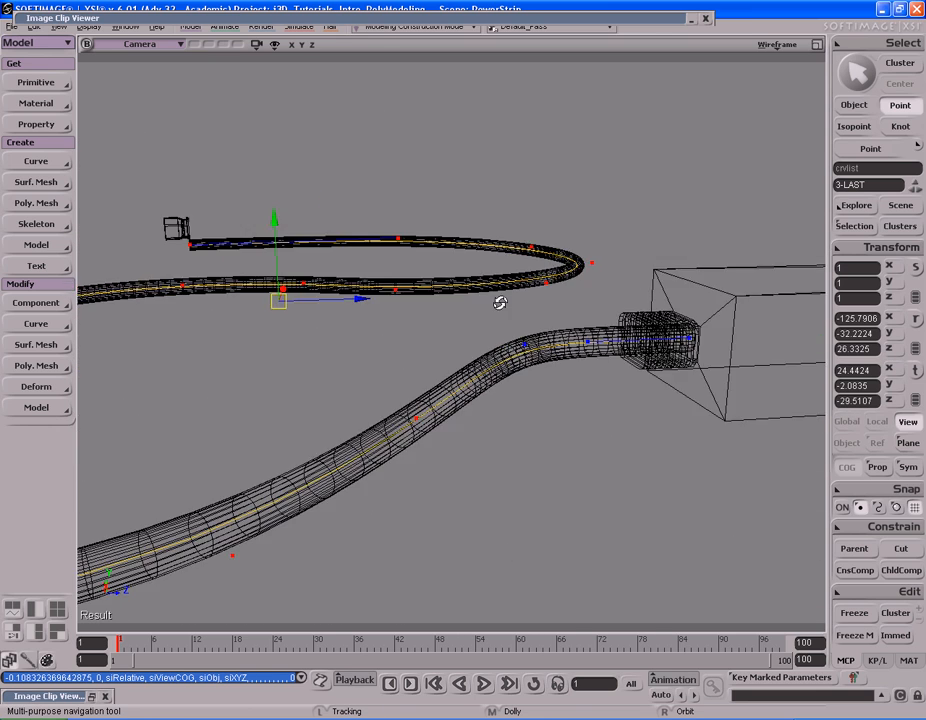
Return to object selection and shaded display, and inspect the cord's bend and its offset from the plug
key(space)
middle_click(780, 47)
key(s)
right_drag(441, 322, 438, 296)
middle_drag(438, 296, 582, 300)
mouse_move(582, 300)
right_down()
mouse_move(583, 287)
mouse_move(585, 306)
right_up()
key(s)
right_drag(488, 364, 362, 318)
middle_drag(362, 318, 515, 318)
drag(515, 318, 412, 312)
middle_drag(517, 308, 426, 310)
drag(426, 310, 500, 298)
middle_drag(500, 298, 408, 312)
Select the plug, snap its centre to the lowered cord's end in wireframe, and check the placement in shaded display
click(525, 229)
key(s)
right_drag(525, 229, 575, 240)
drag(575, 240, 519, 223)
mouse_move(519, 223)
right_down()
mouse_move(465, 260)
mouse_move(413, 256)
mouse_move(502, 240)
mouse_move(525, 204)
right_up()
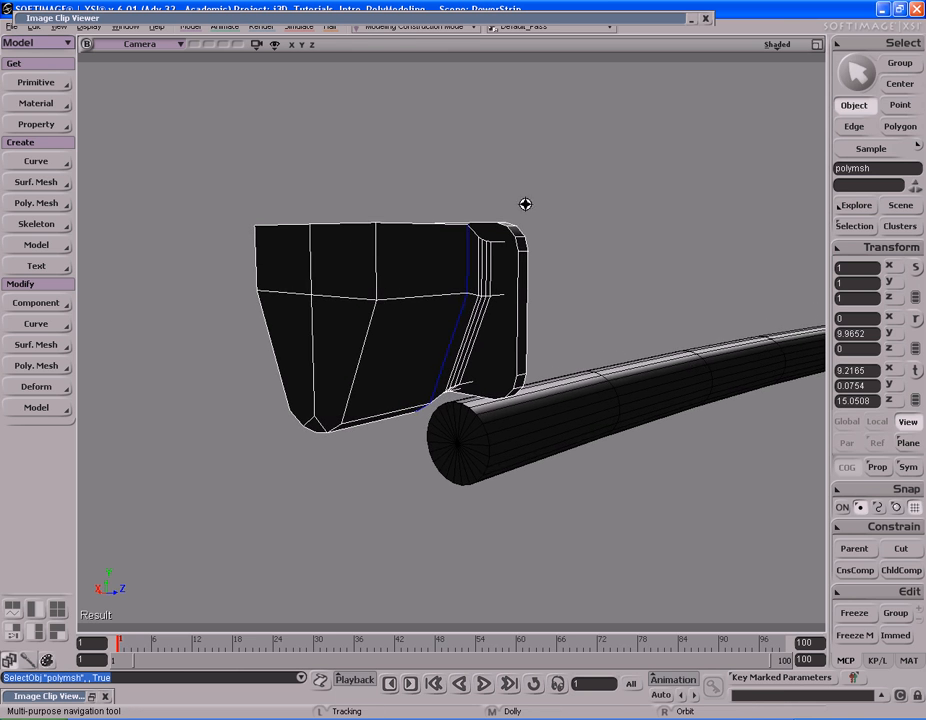
middle_click(785, 46)
key(v)
ctrl+drag(450, 462, 457, 450)
key(s)
right_drag(460, 446, 440, 380)
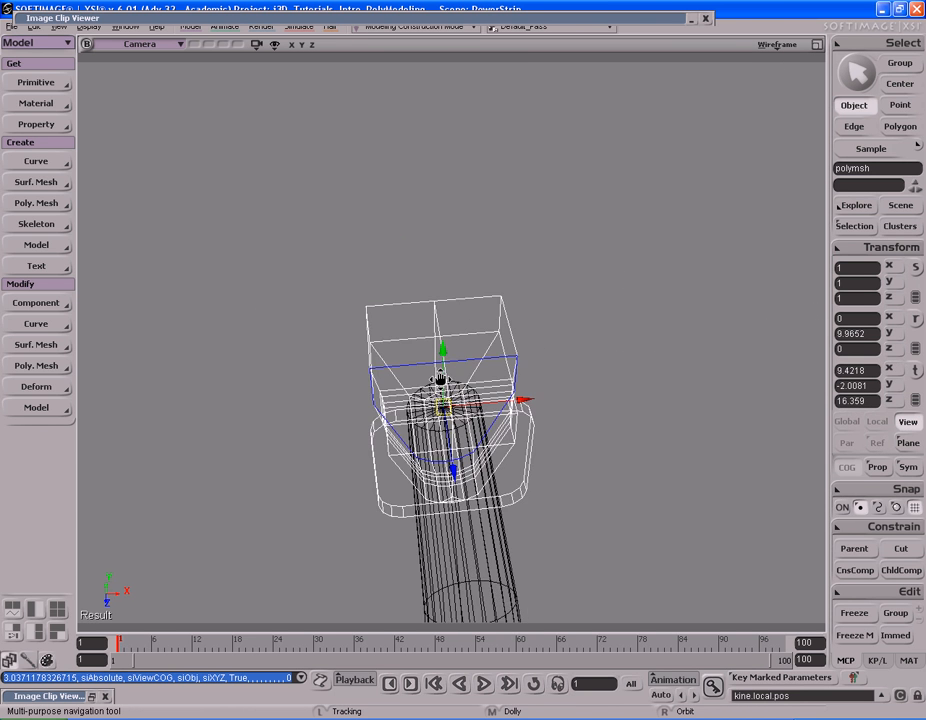
middle_click(779, 46)
key(s)
right_drag(578, 342, 533, 351)
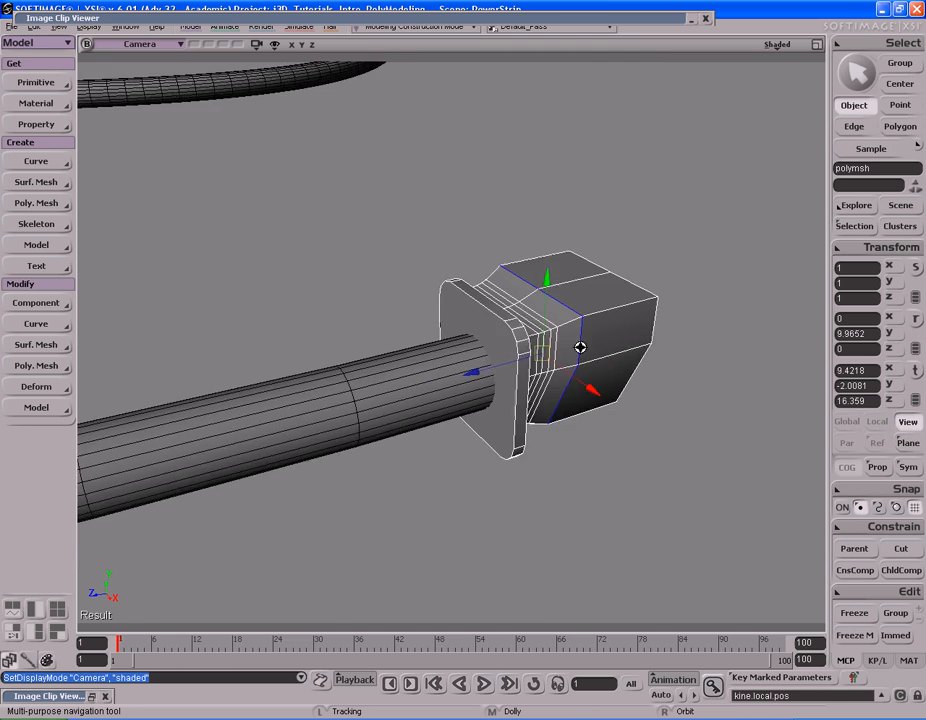
Select the cord mesh entering the plug and freeze its modeling operators
middle_drag(532, 351, 488, 352)
right_drag(488, 352, 450, 360)
key(space)
click(446, 362)
key(s)
mouse_move(536, 348)
right_down()
mouse_move(466, 328)
mouse_move(488, 329)
mouse_move(506, 385)
mouse_move(519, 384)
mouse_move(530, 329)
right_up()
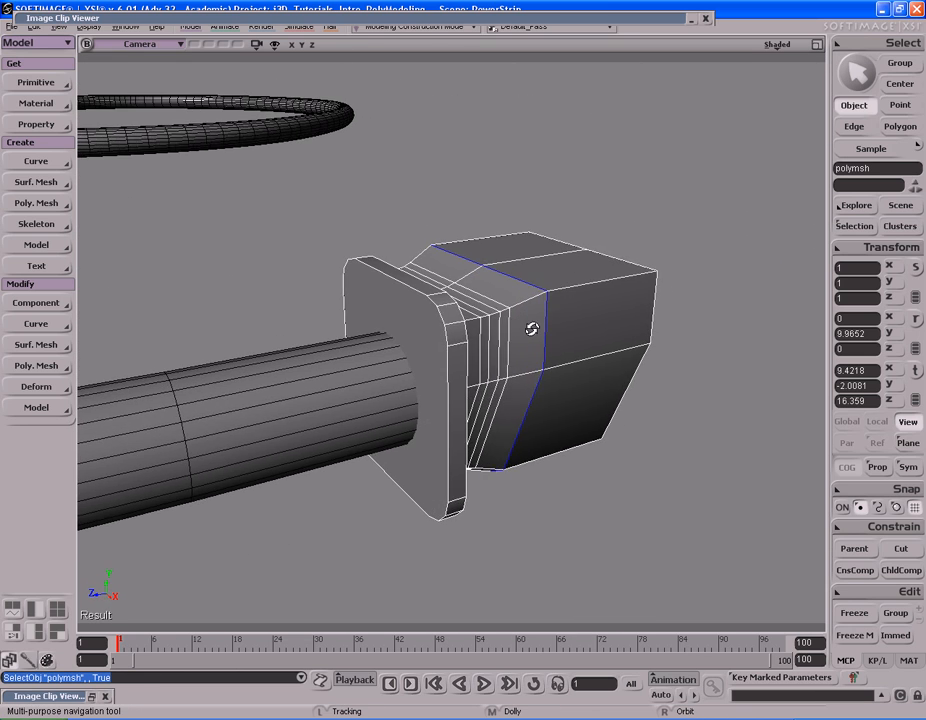
drag(468, 342, 535, 325)
key(space)
click(511, 313)
key(s)
right_drag(510, 312, 568, 304)
middle_drag(568, 304, 509, 328)
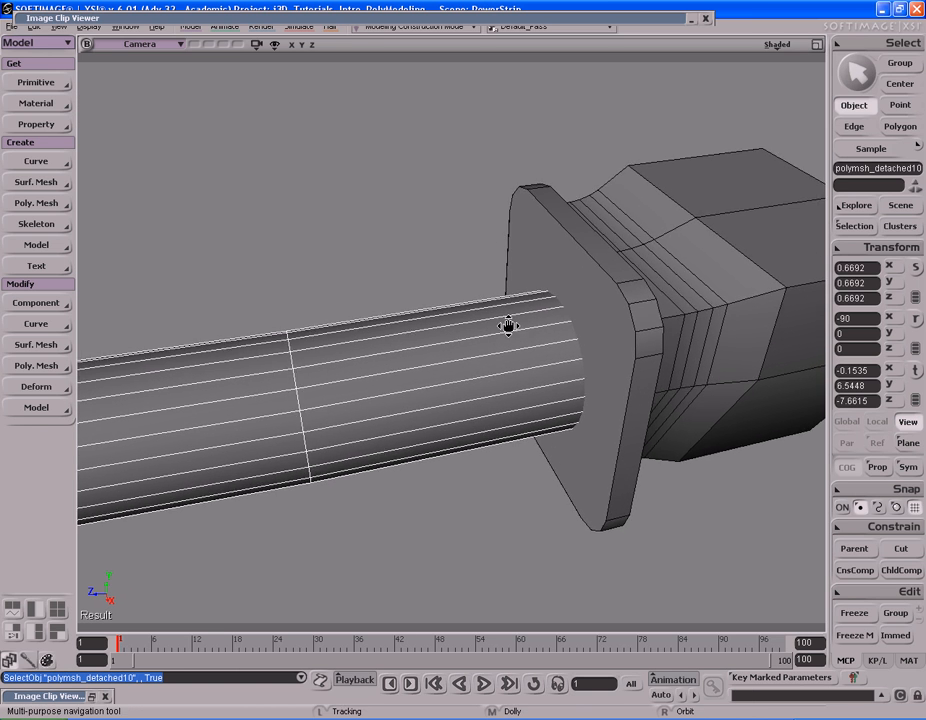
drag(509, 328, 504, 320)
key(space)
click(859, 644)
Select the parallel ring of 24 lengthwise edges in the cord's last section and compare the area with the plug reference image
key(s)
drag(600, 404, 610, 432)
key(i)
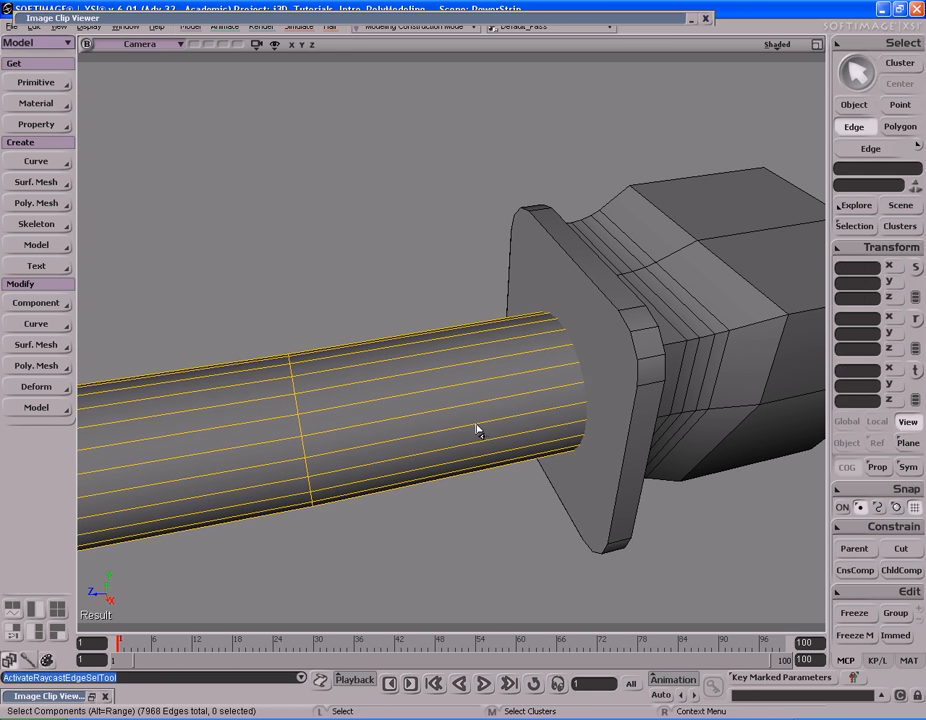
click(461, 408)
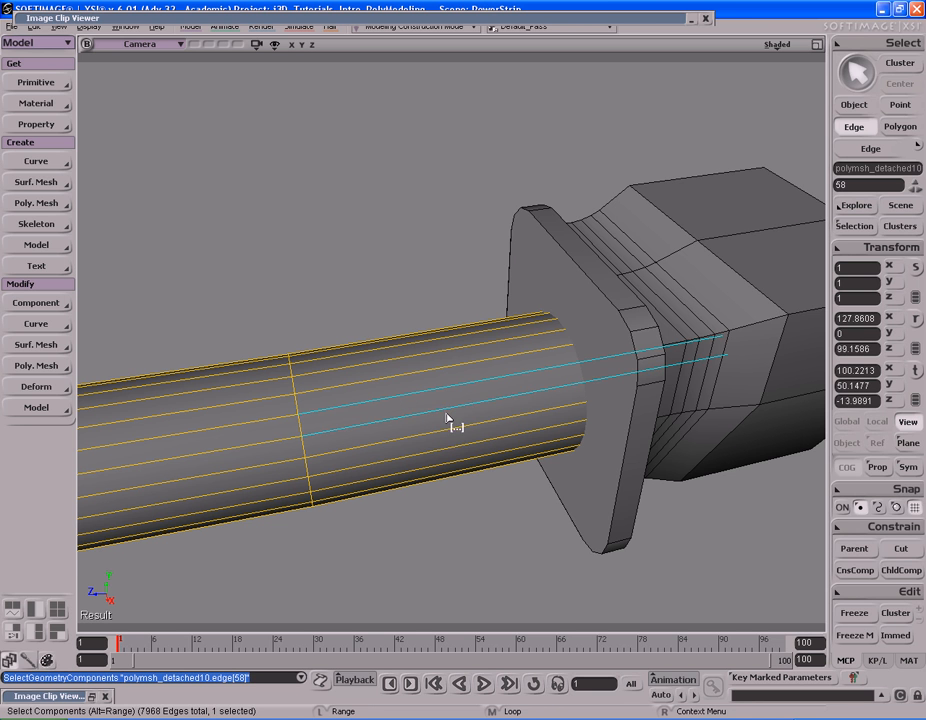
alt+middle_click(447, 414)
key(s)
middle_drag(449, 419, 542, 414)
right_drag(542, 414, 566, 420)
middle_drag(566, 420, 510, 421)
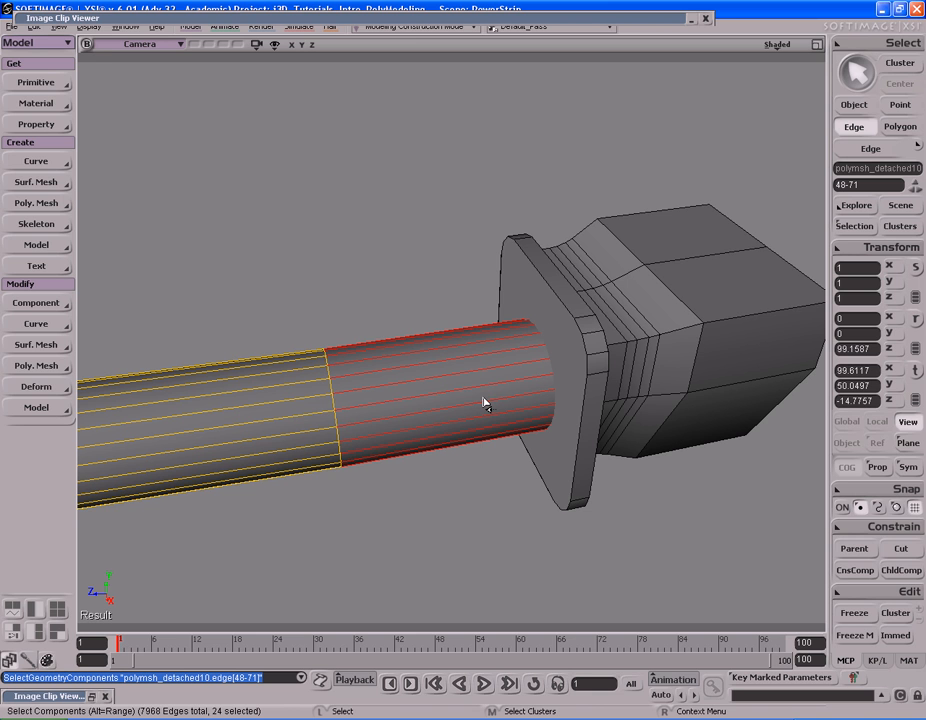
double_click(583, 16)
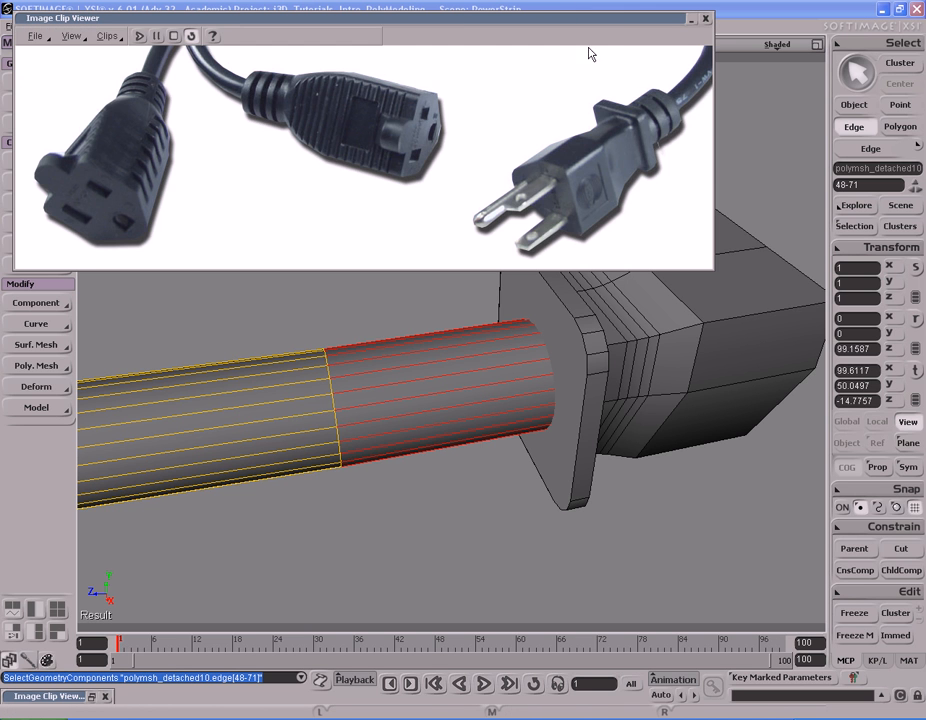
double_click(623, 19)
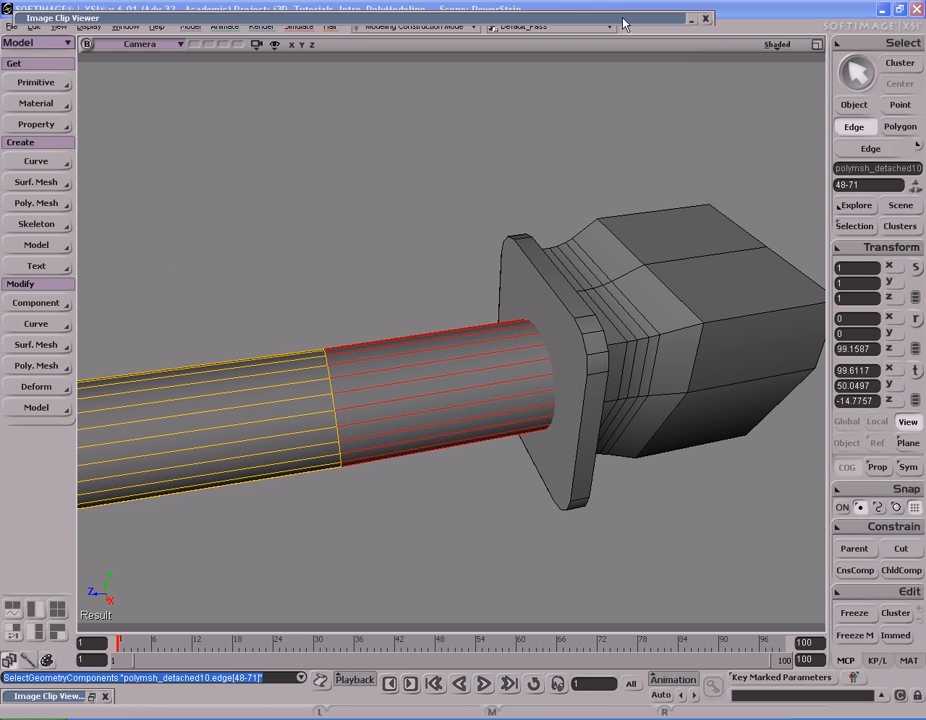
key(s)
middle_drag(643, 320, 581, 323)
drag(581, 323, 574, 318)
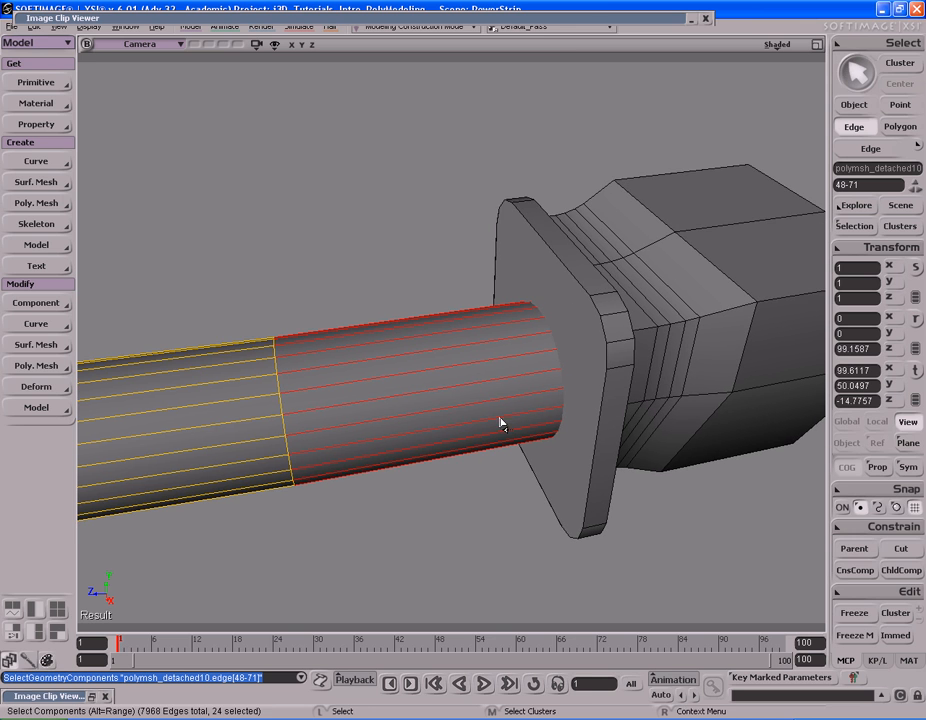
Split the selected cord edges with split control, keeping them connected and setting the edge ratio to about 63.5
right_click(443, 357)
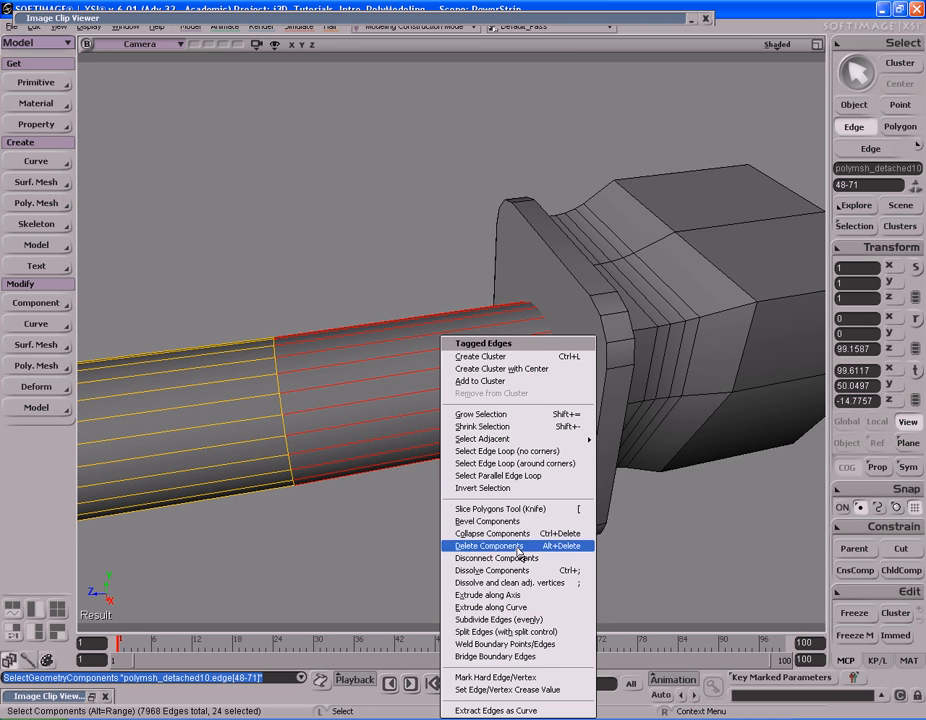
click(519, 633)
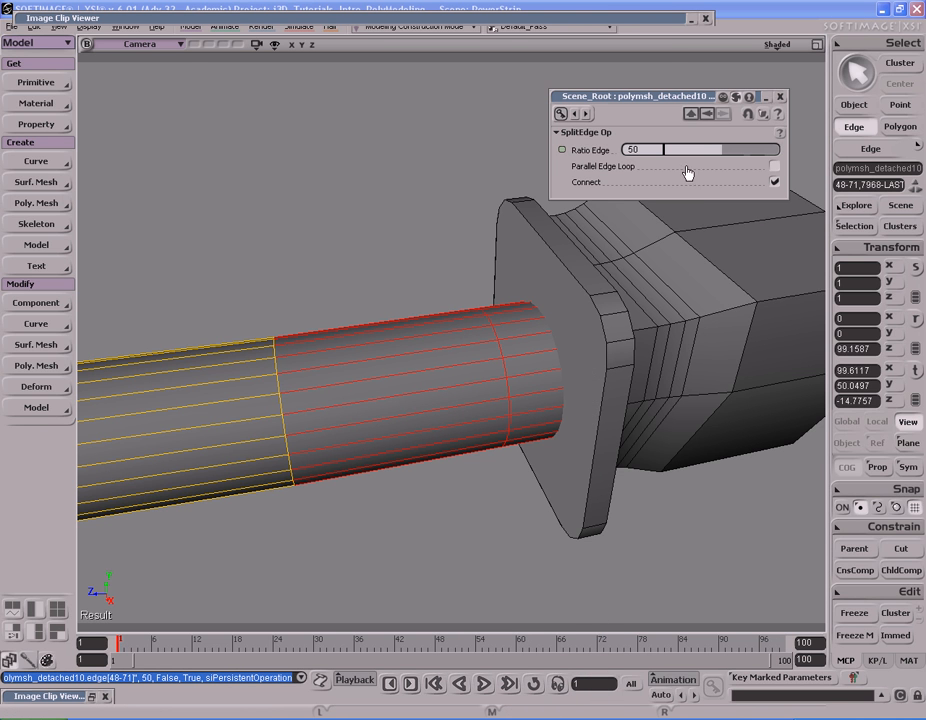
double_click(640, 16)
double_click(640, 18)
drag(724, 153, 740, 153)
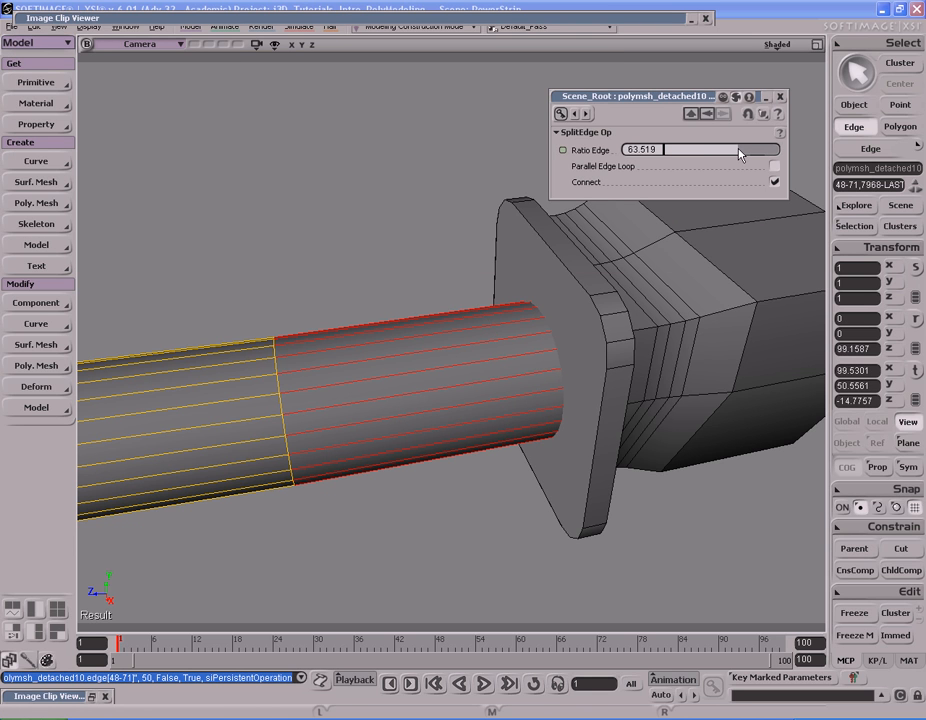
click(780, 98)
Add two more edge loops near the plug by splitting the cord's lengthwise edge ring, the first at ratio 89.929
click(502, 356)
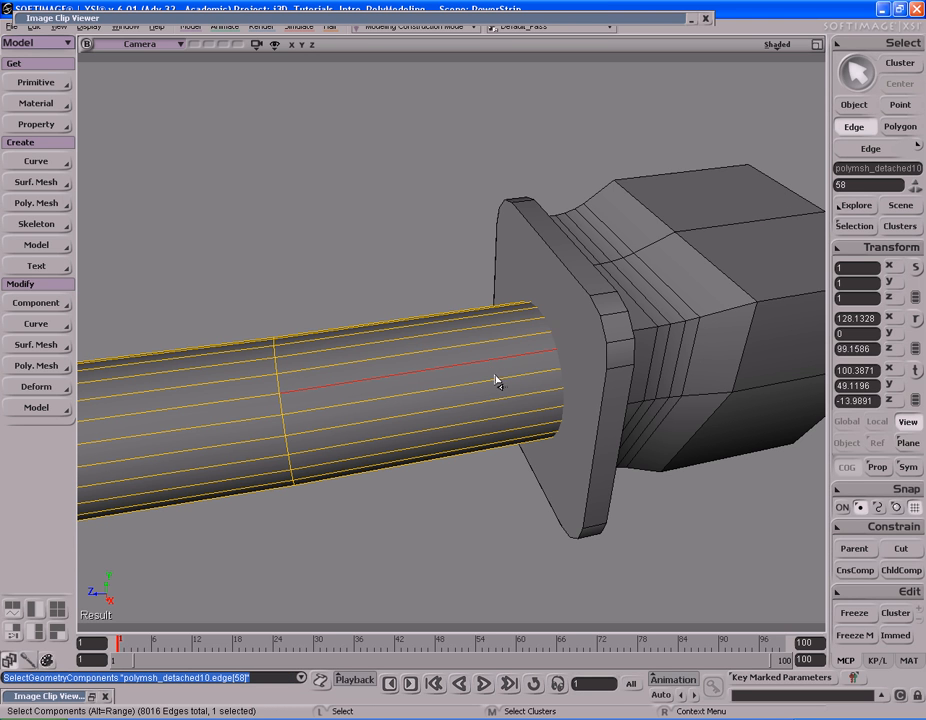
alt+middle_click(491, 364)
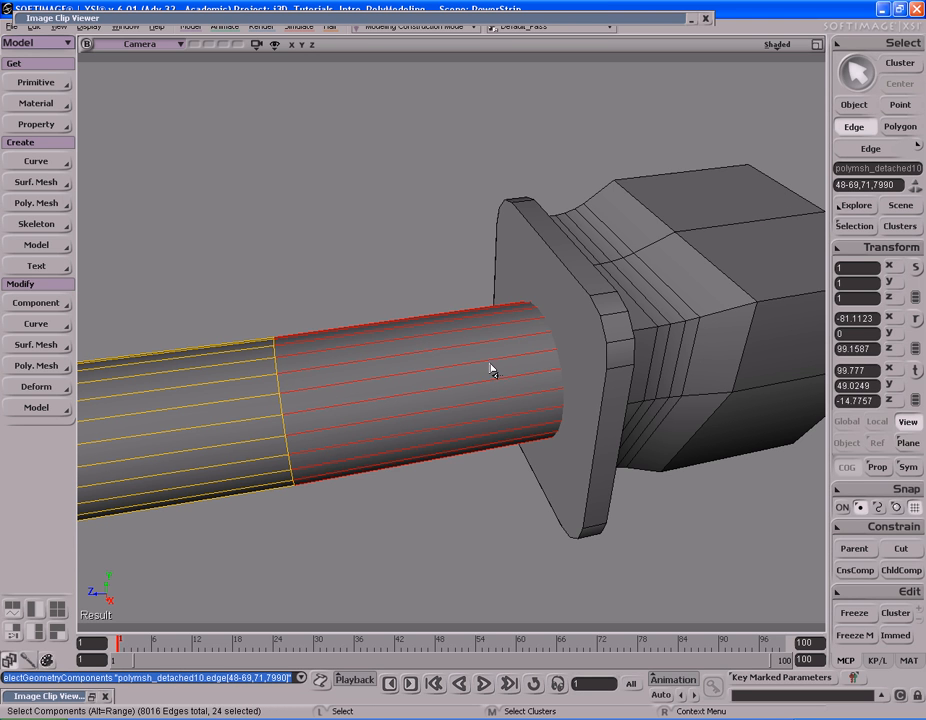
key(shift+d)
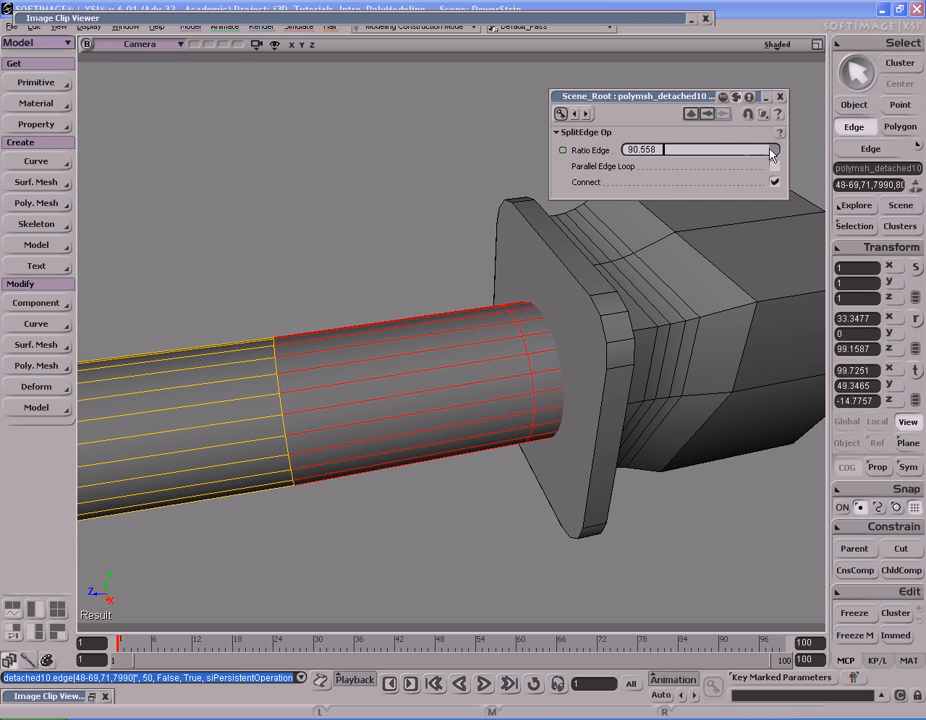
click(780, 97)
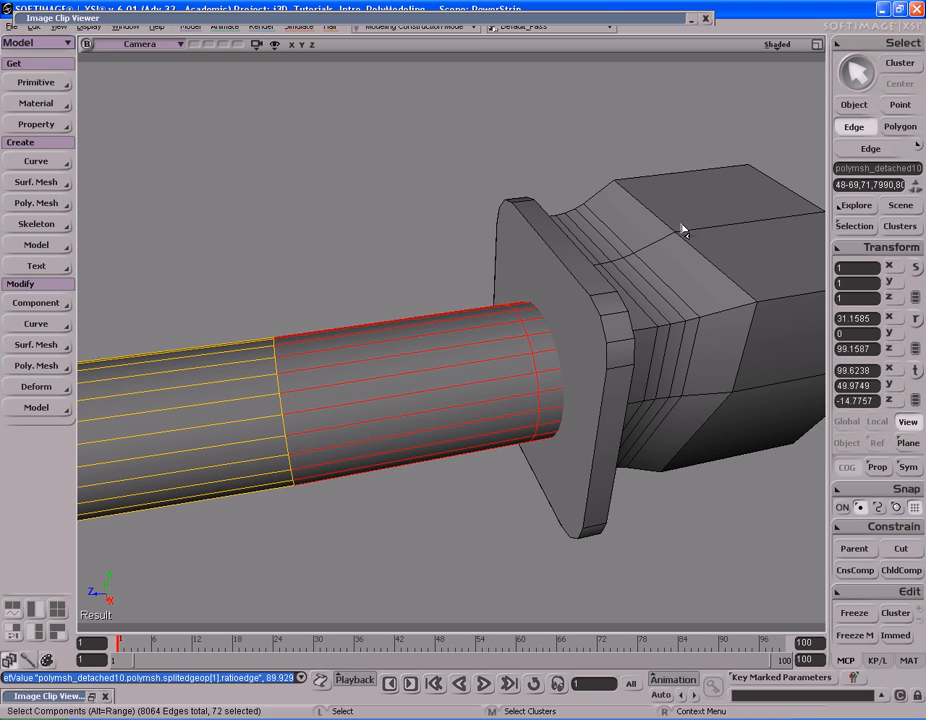
click(440, 365)
alt+click(445, 360)
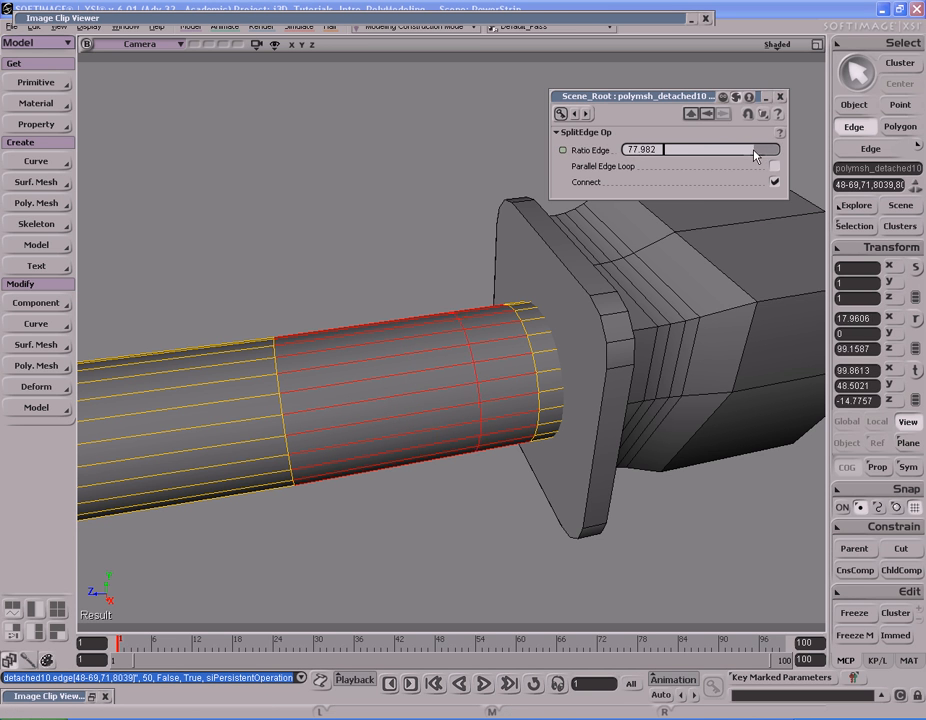
click(781, 97)
Add three further closely spaced edge loops on the cord's last section, using split ratios 91.816, 91.187 and about 89.9
click(482, 352)
alt+click(462, 385)
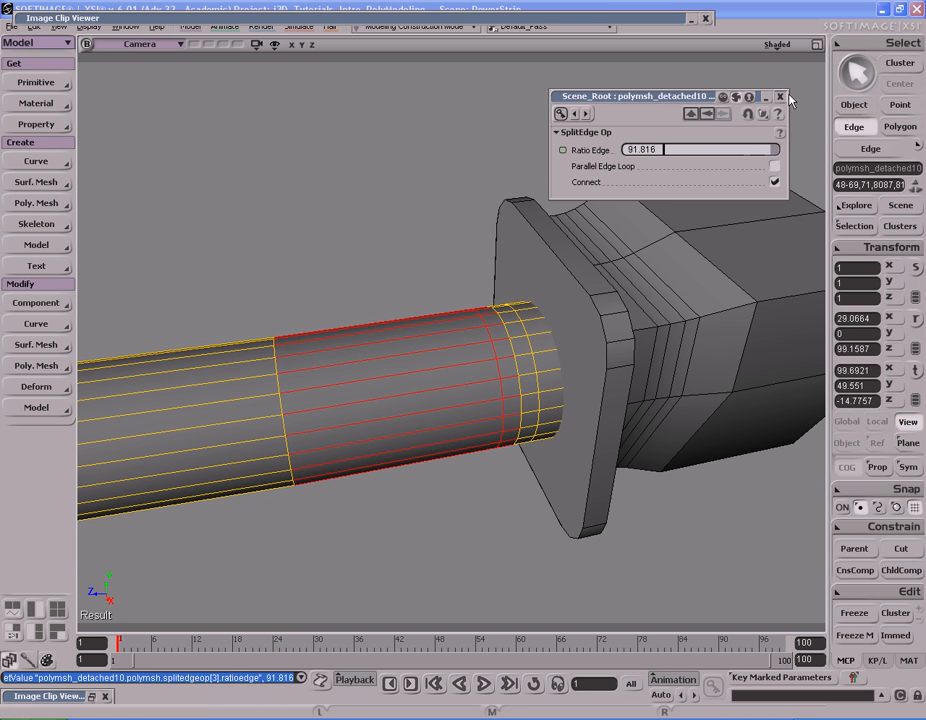
click(781, 97)
click(420, 376)
alt+click(416, 380)
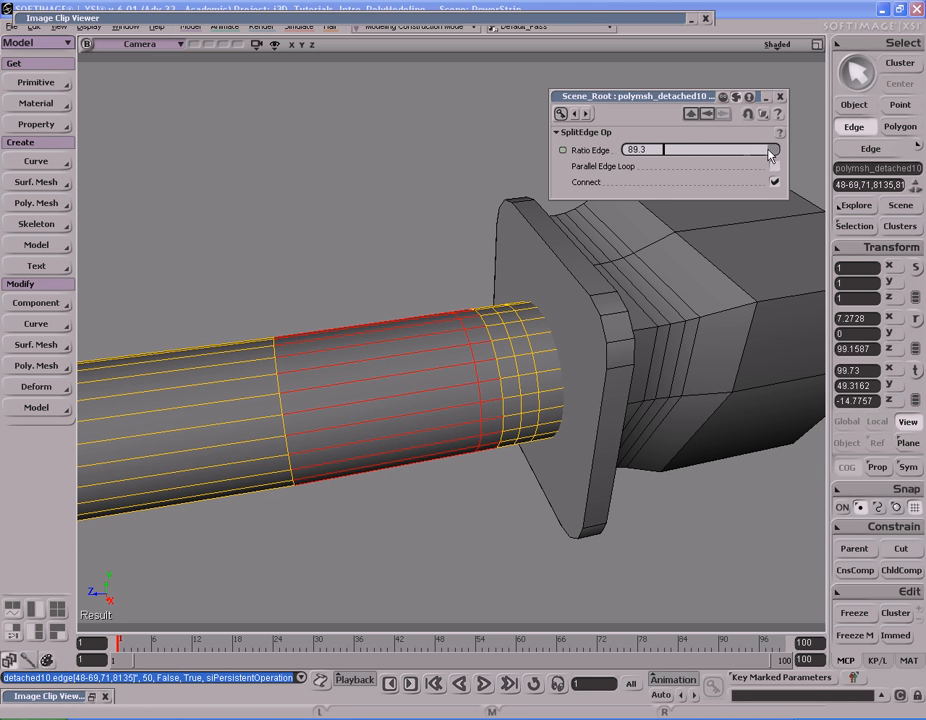
click(781, 97)
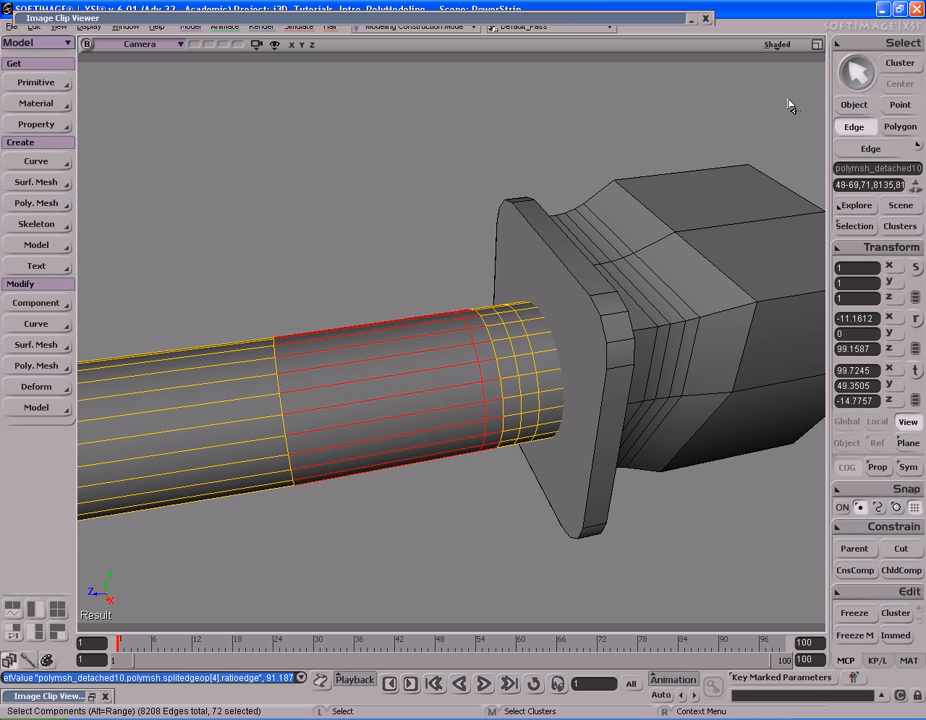
click(424, 378)
alt+click(421, 385)
key(Insert)
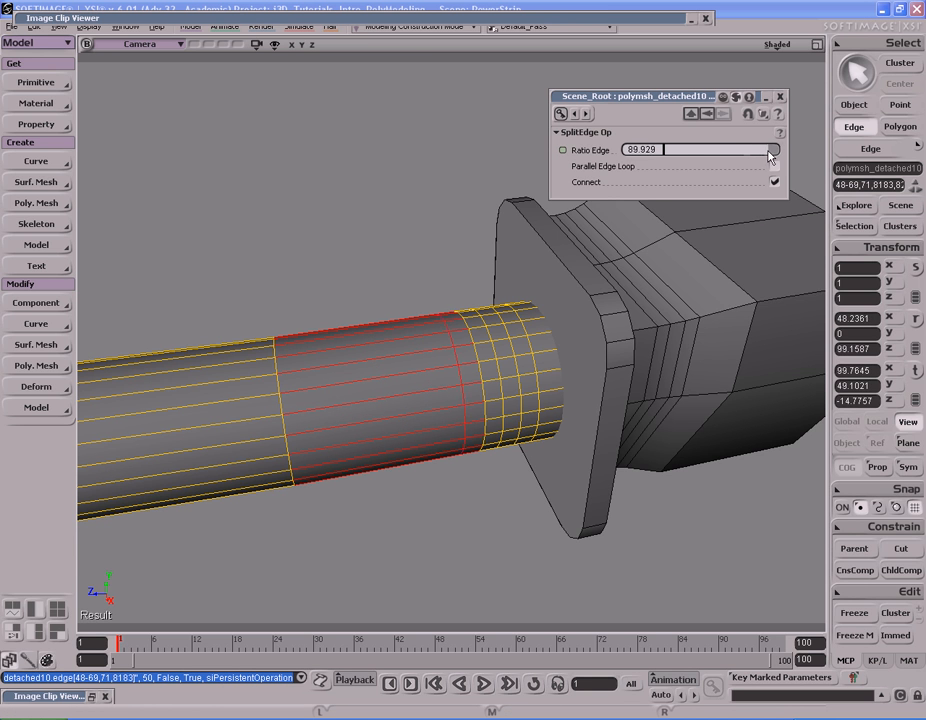
click(781, 97)
Select three alternating polygon rings around the cord just behind the plug's flange
key(s)
middle_drag(680, 292, 527, 302)
right_drag(527, 302, 537, 304)
key(y)
click(503, 282)
alt+click(521, 370)
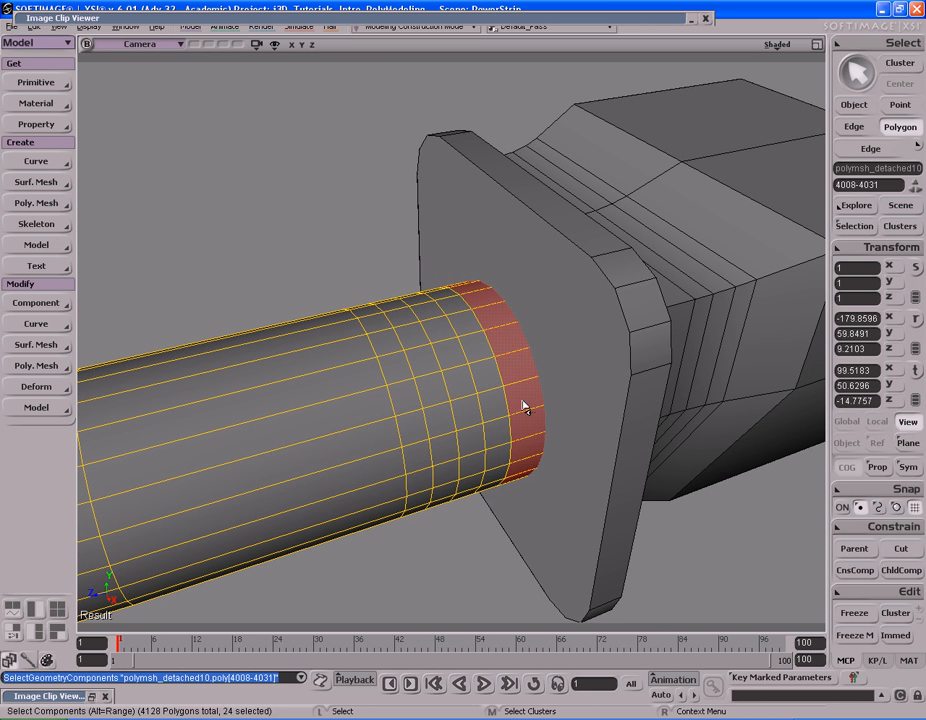
shift+click(449, 357)
alt+click(464, 400)
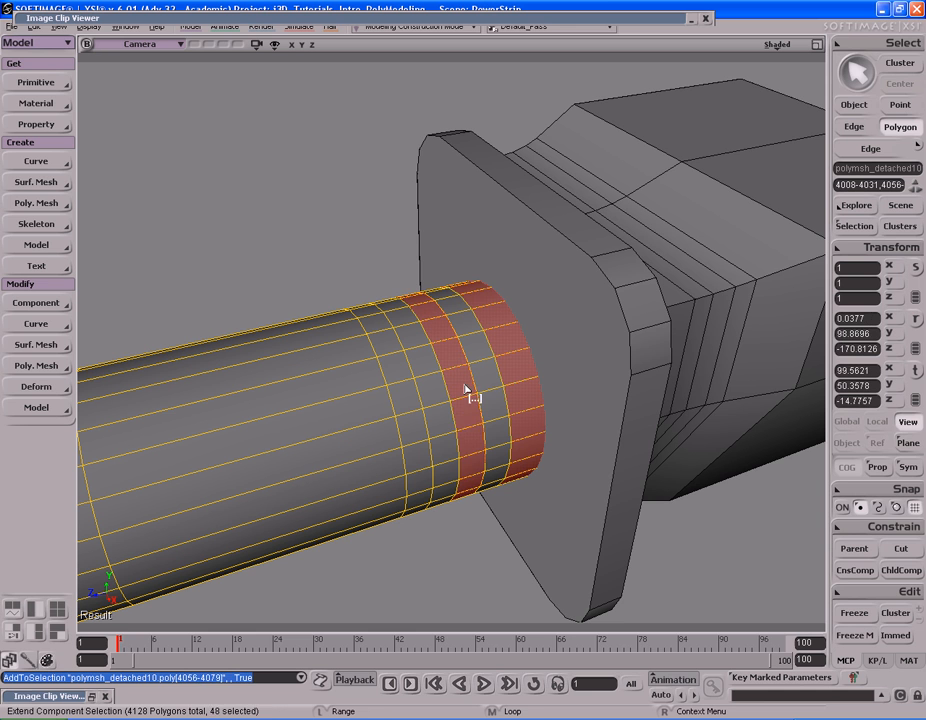
shift+click(410, 428)
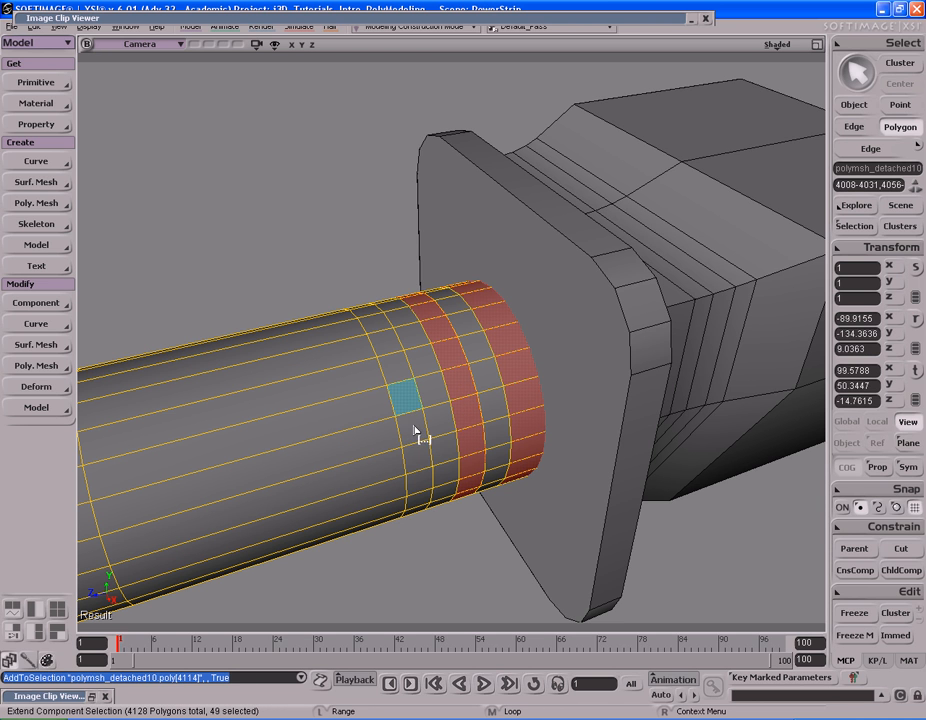
alt+middle_click(421, 430)
Extrude the three selected polygon rings and move them outward about 0.12 in local mode to form raised ribs
key(s)
middle_drag(424, 432, 504, 411)
right_drag(504, 411, 510, 409)
key(v)
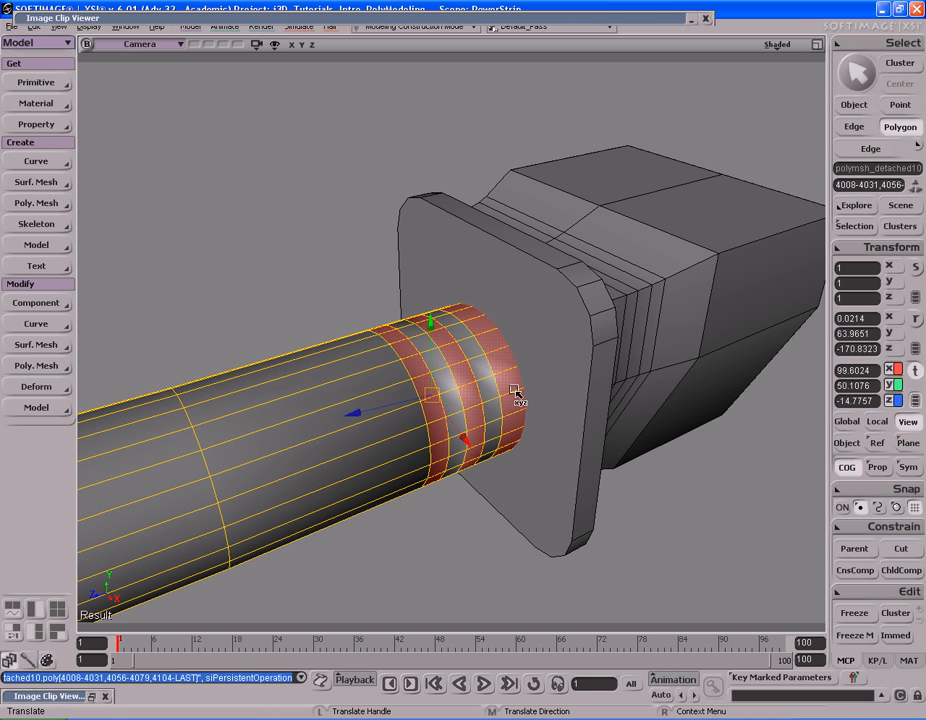
right_click(547, 272)
click(578, 304)
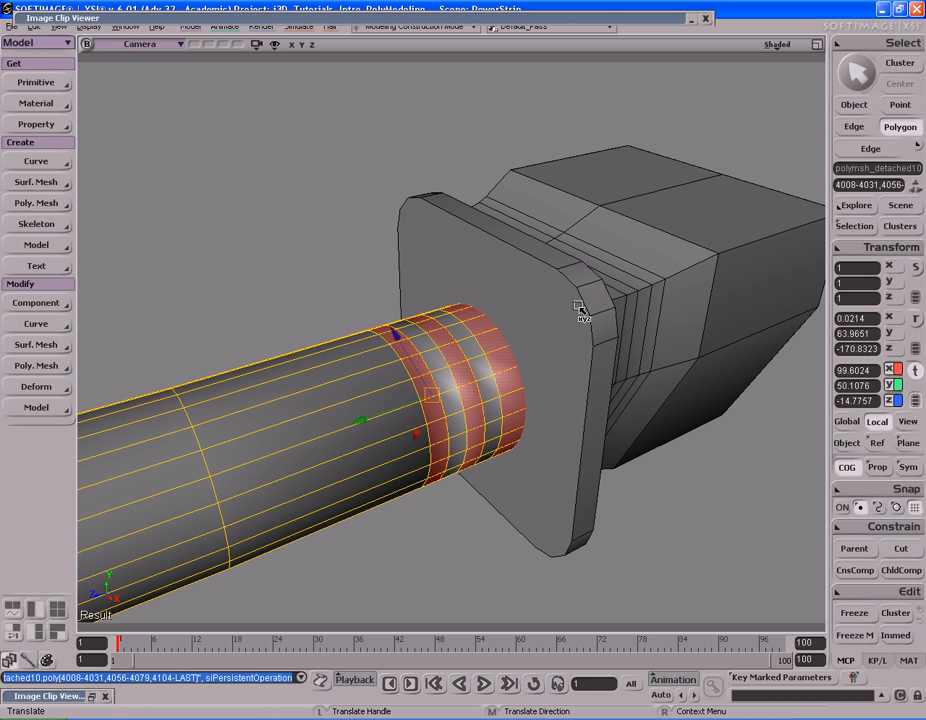
right_click(579, 305)
click(600, 394)
drag(473, 399, 480, 399)
Deselect the cord and inspect the ribs and the plug's front against the reference image
key(s)
right_drag(480, 399, 537, 349)
middle_drag(537, 349, 300, 339)
right_drag(552, 337, 571, 336)
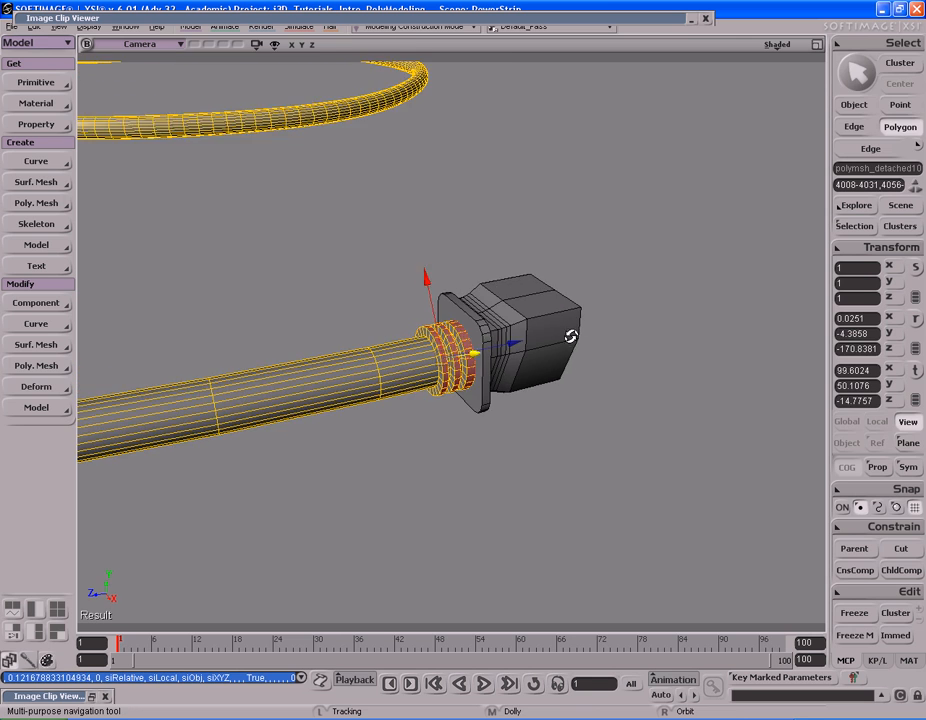
key(space)
click(614, 273)
key(s)
right_drag(616, 274, 546, 360)
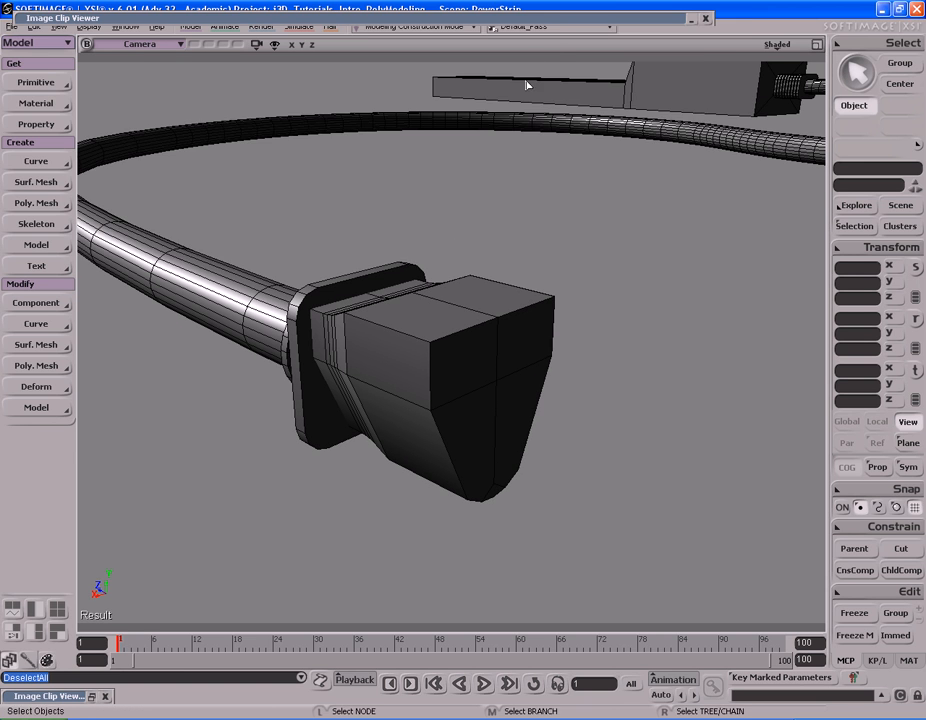
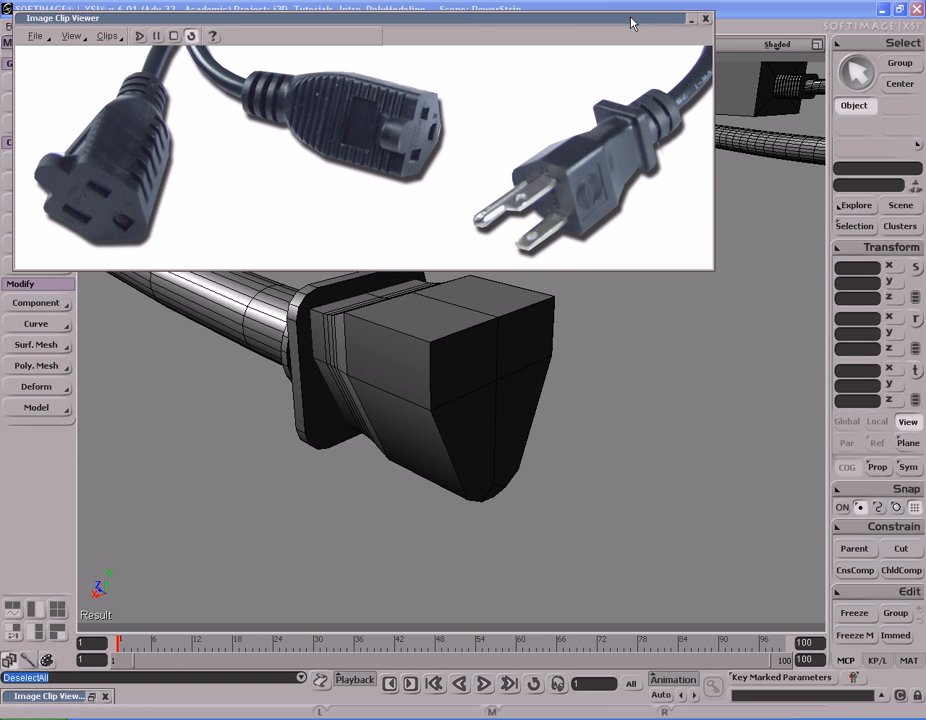
key(s)
right_drag(580, 150, 636, 96)
Display the camera view in wireframe and select the cord's end-cap polygons inside the plug
click(779, 45)
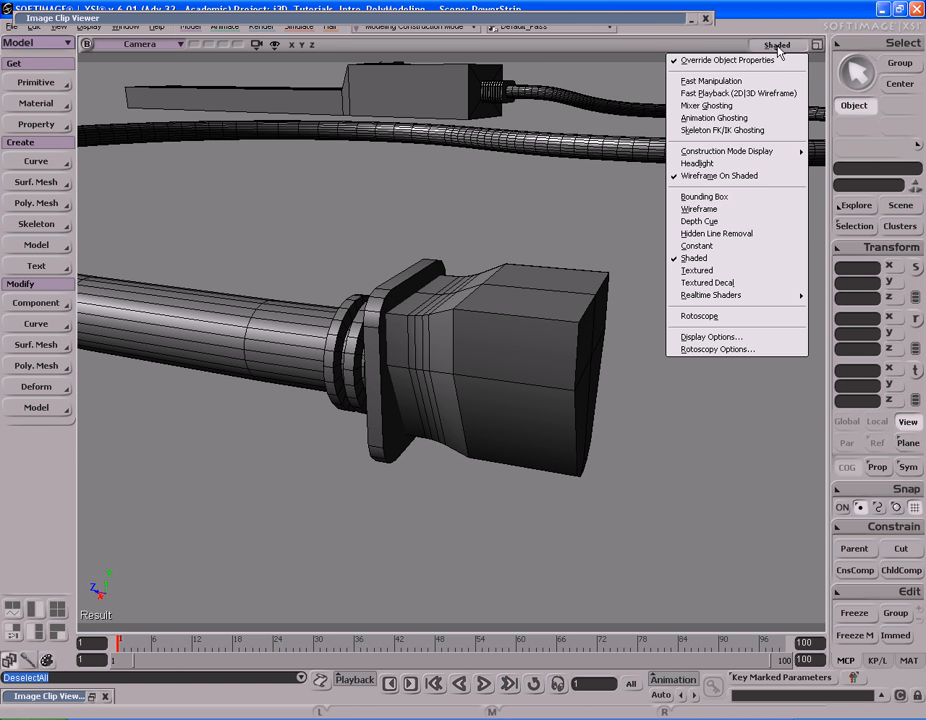
click(699, 209)
key(s)
middle_drag(624, 246, 540, 235)
right_drag(541, 235, 564, 287)
click(519, 302)
key(s)
key(u)
key(s)
mouse_move(482, 297)
mouse_down()
mouse_move(471, 364)
mouse_move(481, 308)
mouse_up()
key(s)
middle_drag(364, 292, 470, 290)
right_drag(470, 290, 519, 290)
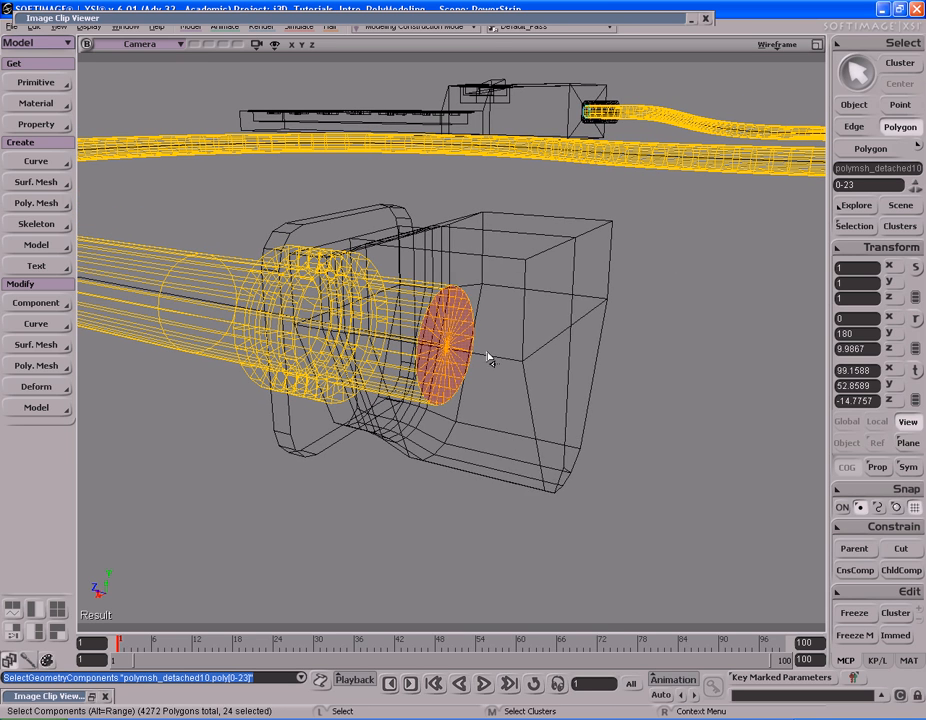
Extract the cap polygons from the cord as a separate disc, deleting the originals, and freeze the disc's modeling operators
right_click(453, 354)
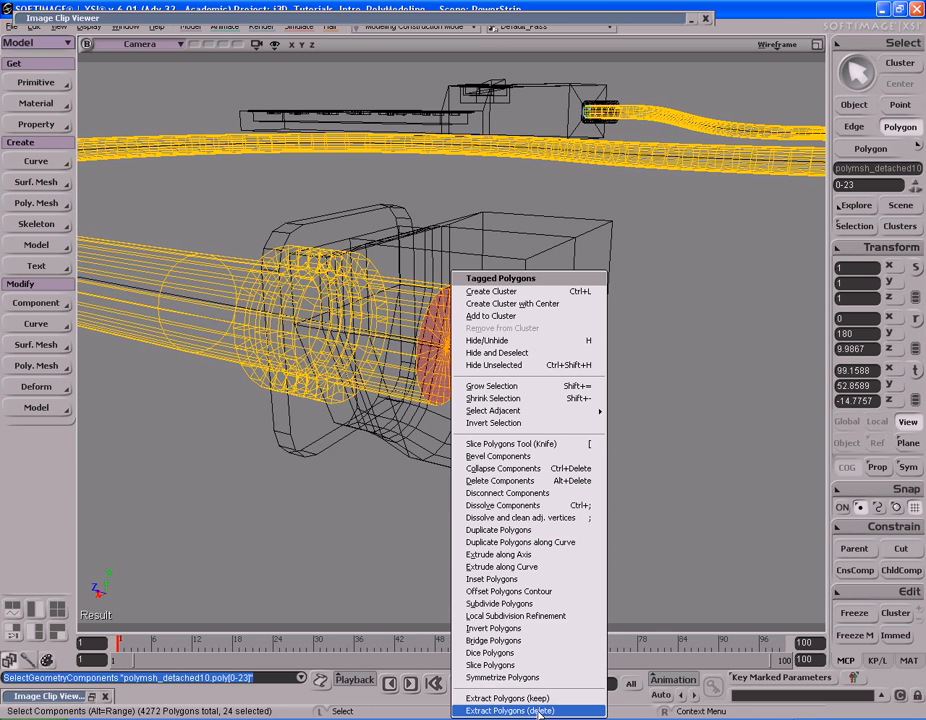
click(506, 710)
click(847, 643)
Move the extracted disc about -1.37 units along its local Z axis toward the plug's front face
key(s)
right_drag(535, 362, 582, 366)
key(v)
middle_drag(588, 373, 674, 409)
key(s)
right_drag(674, 408, 775, 486)
key(v)
key(s)
In the top view, shift the disc to X -0.2336, Z -1.3192 behind the plug's front face, and check its placement in the camera view
key(F12)
key(F12)
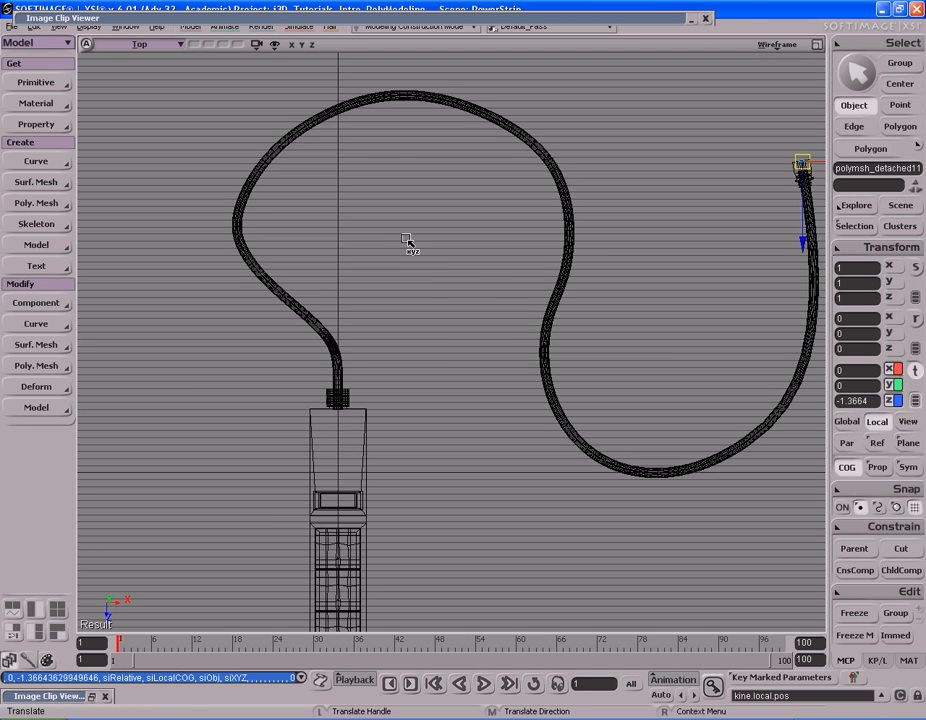
key(f)
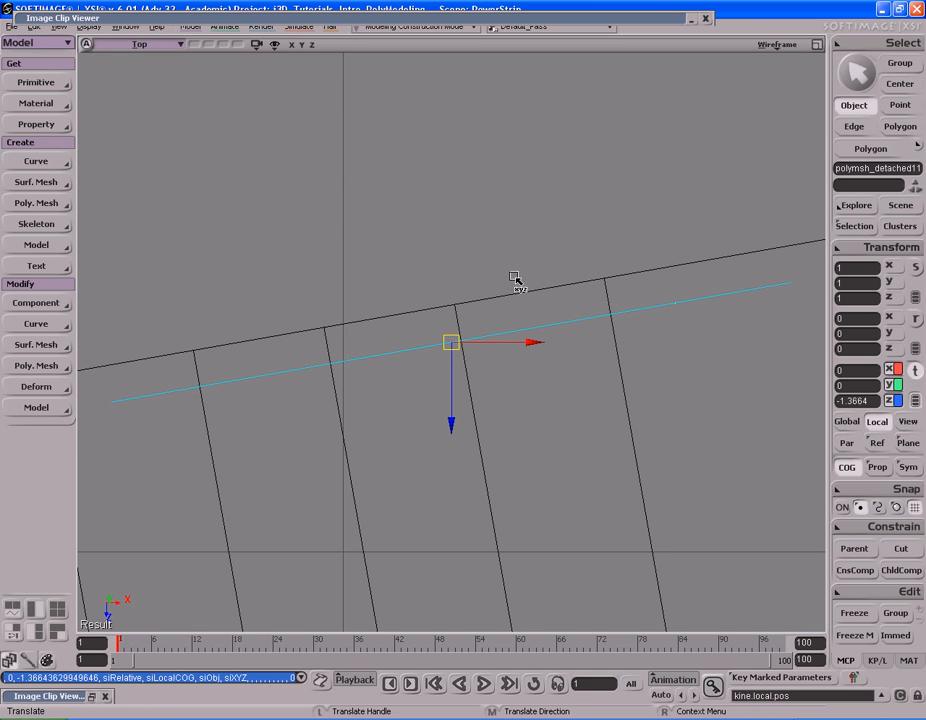
key(s)
middle_drag(514, 277, 568, 260)
right_click(650, 213)
click(652, 249)
drag(562, 213, 557, 240)
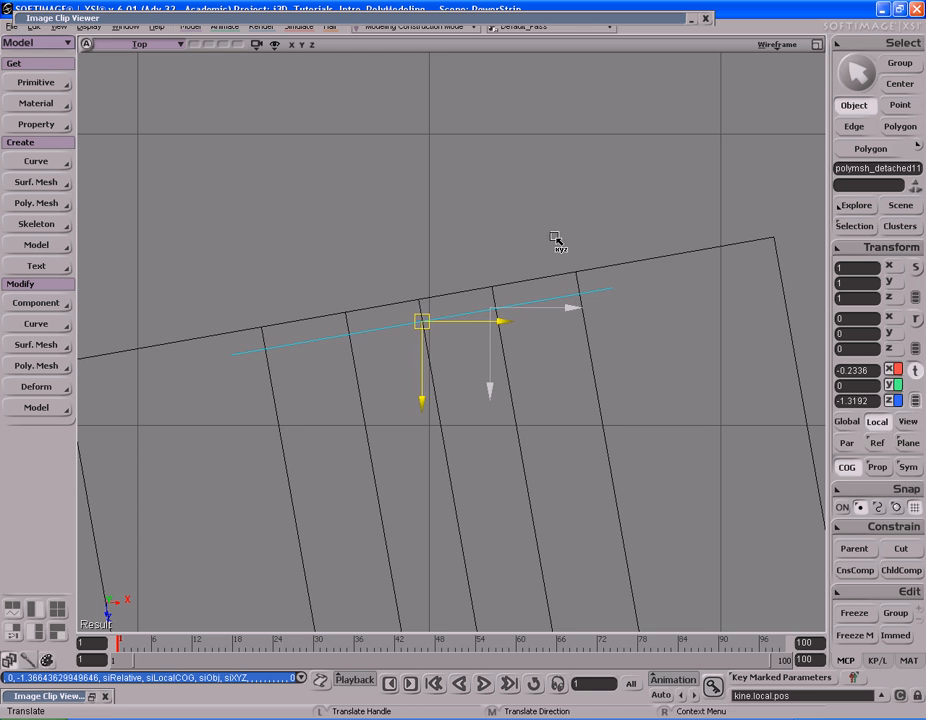
middle_drag(556, 240, 505, 258)
key(F12)
key(F12)
key(s)
right_drag(649, 337, 511, 248)
key(v)
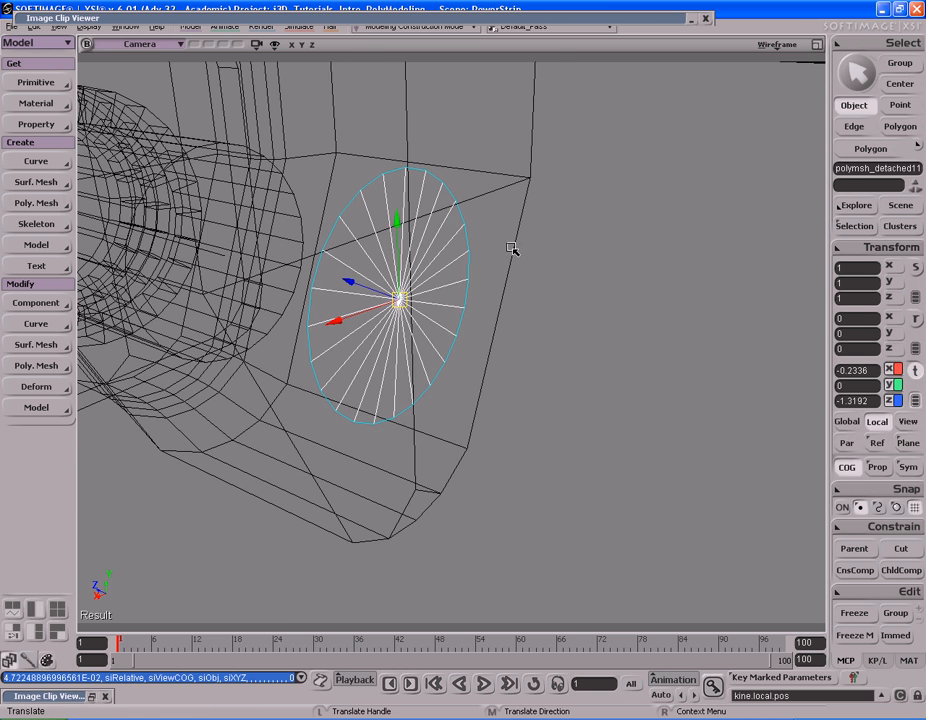
Select all the polygons of the extracted disc for moving
key(u)
mouse_move(409, 273)
mouse_down()
mouse_move(430, 265)
mouse_move(425, 258)
mouse_up()
key(s)
right_drag(530, 265, 578, 250)
key(v)
key(s)
key(v)
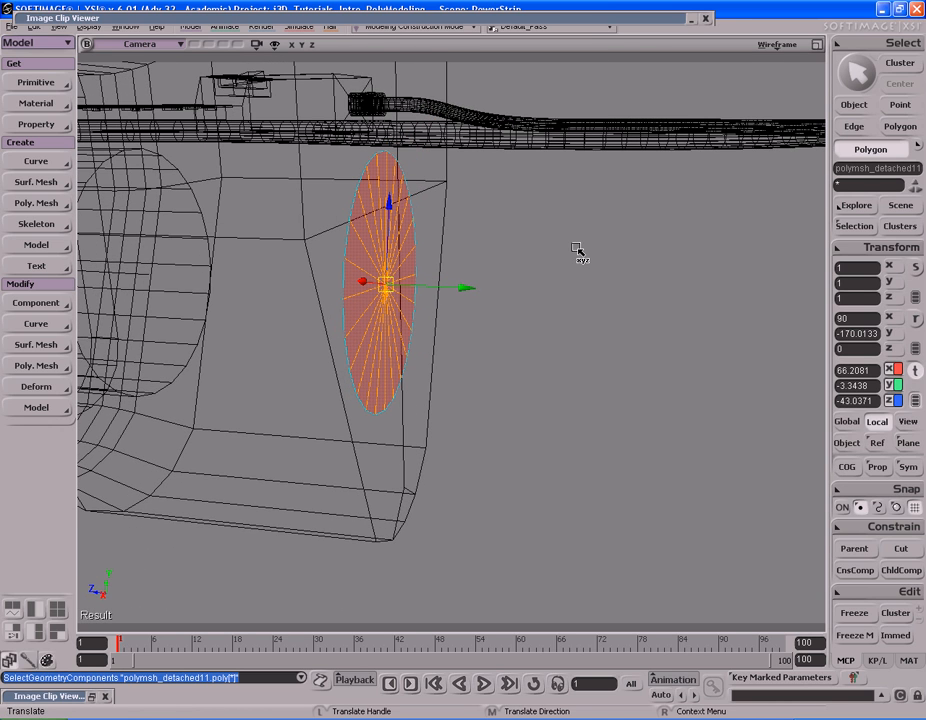
drag(477, 306, 568, 296)
key(s)
right_drag(506, 291, 608, 221)
key(v)
key(ctrl+z)
Extrude the disc's polygons along their shared local Y axis, using the COG option, to form a short cylinder
key(s)
right_click(654, 196)
click(648, 218)
key(s)
right_click(630, 236)
click(629, 250)
right_click(661, 281)
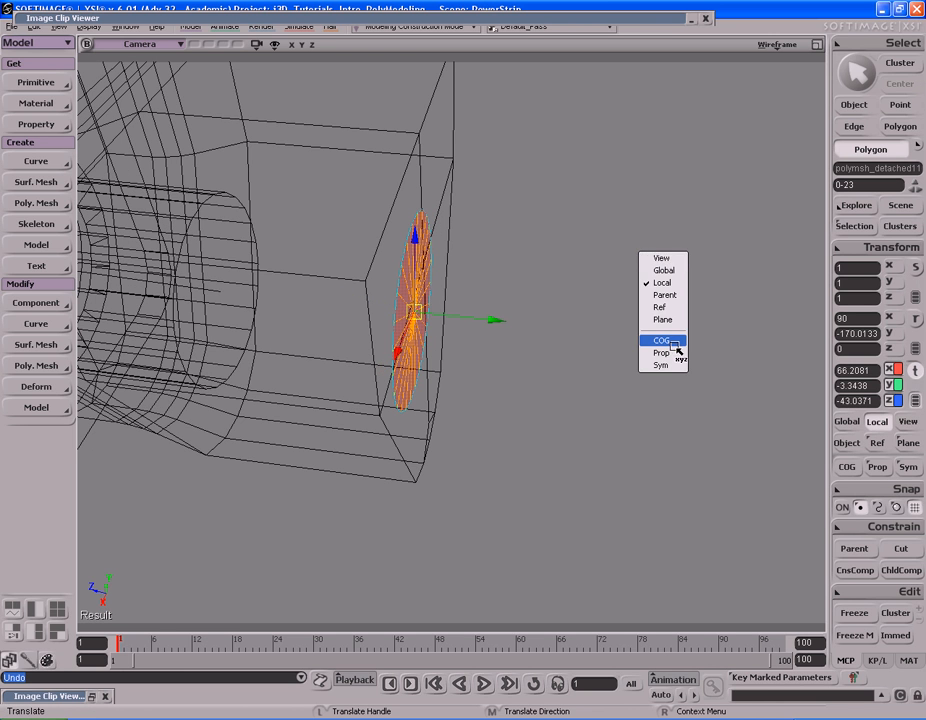
click(677, 338)
drag(496, 320, 640, 325)
key(s)
right_drag(636, 318, 603, 230)
Scale the cylinder uniformly to 0.2689, compare it with the reference image, and display the camera view shaded
key(space)
key(x)
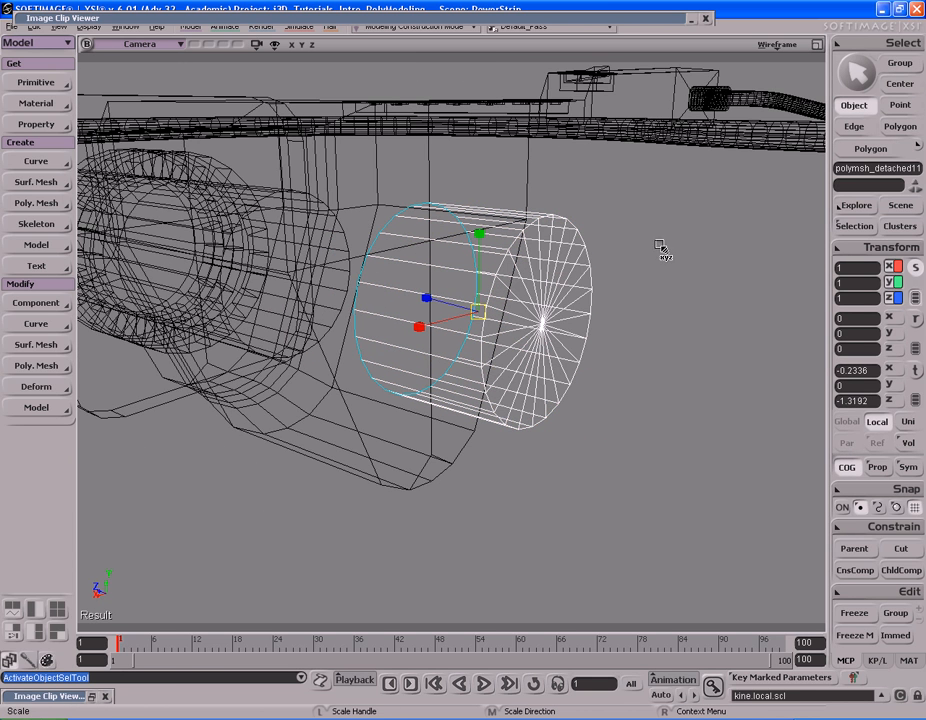
drag(669, 191, 583, 327)
double_click(573, 20)
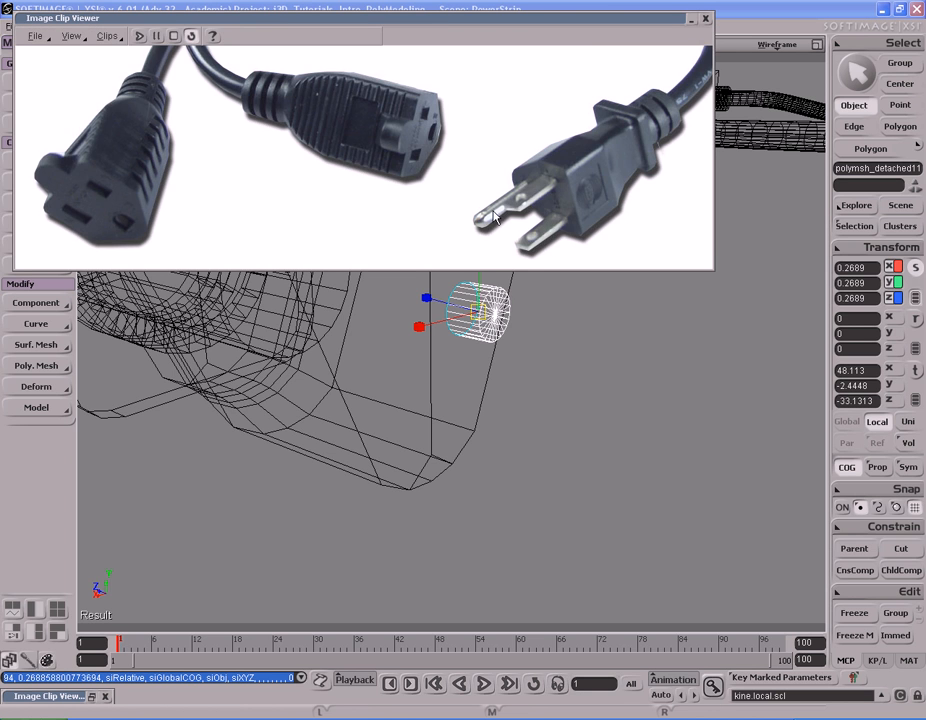
double_click(623, 20)
middle_click(775, 46)
Move the cylinder to Y -3.0715, Z -32.7331 so it sits low on the plug's front face
key(s)
mouse_move(638, 322)
right_down()
mouse_move(589, 305)
mouse_move(577, 250)
right_up()
key(v)
drag(581, 200, 579, 287)
key(s)
right_drag(580, 288, 635, 308)
drag(643, 300, 607, 295)
key(s)
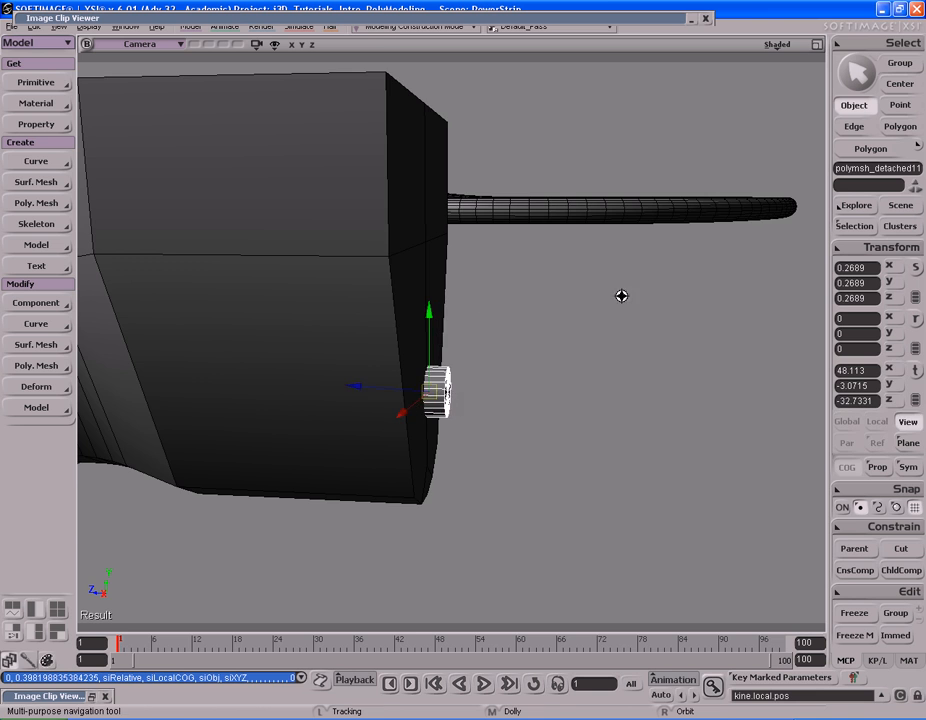
Lengthen the round prong by moving its front cap polygons outward along local Y, checking the reference image for length
right_drag(607, 295, 664, 292)
middle_drag(664, 292, 513, 260)
key(u)
click(444, 360)
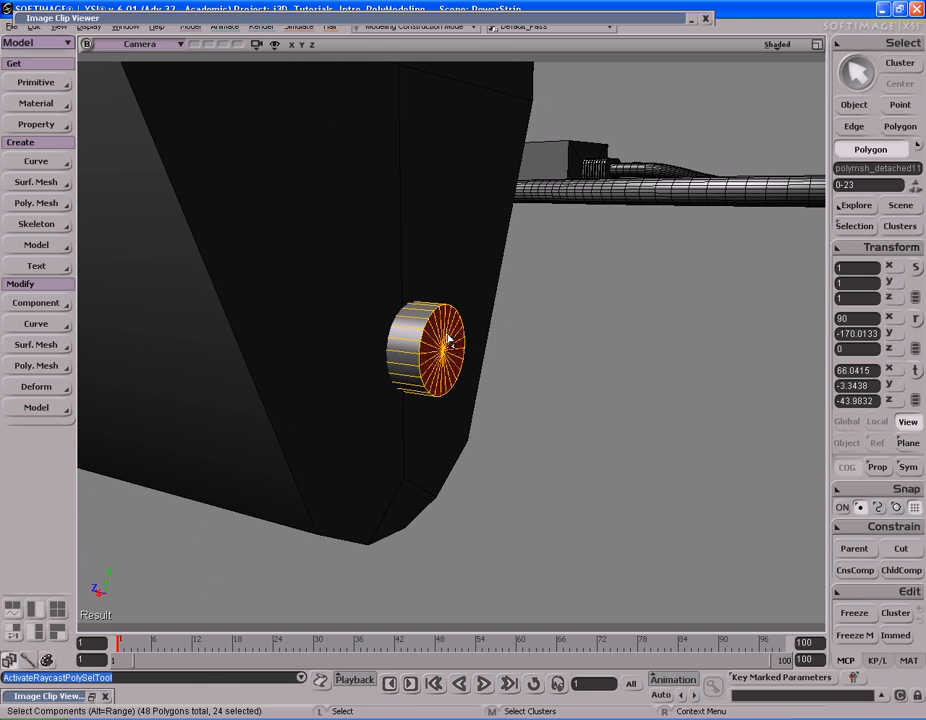
key(v)
key(s)
right_drag(577, 319, 636, 316)
drag(516, 344, 611, 346)
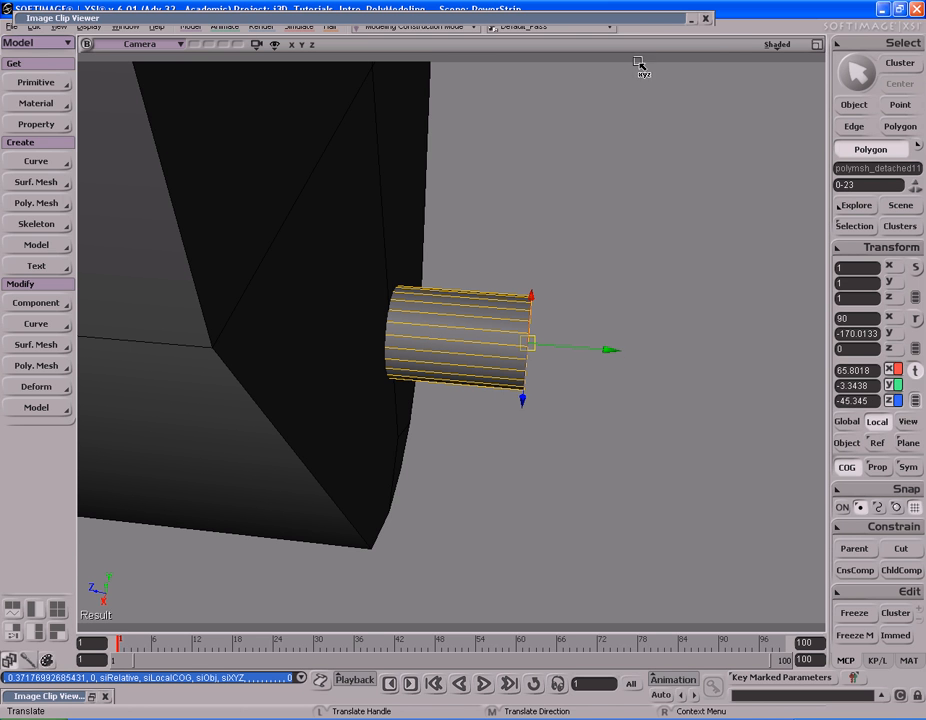
double_click(644, 21)
double_click(645, 26)
drag(606, 348, 728, 287)
Freeze the round prong's modeling operators and select the edge loop around its front rim
key(s)
middle_drag(651, 283, 652, 330)
right_drag(652, 330, 633, 275)
middle_drag(633, 275, 521, 303)
right_drag(521, 303, 570, 286)
middle_drag(570, 286, 508, 277)
key(space)
key(s)
middle_drag(614, 279, 536, 289)
right_drag(536, 289, 541, 345)
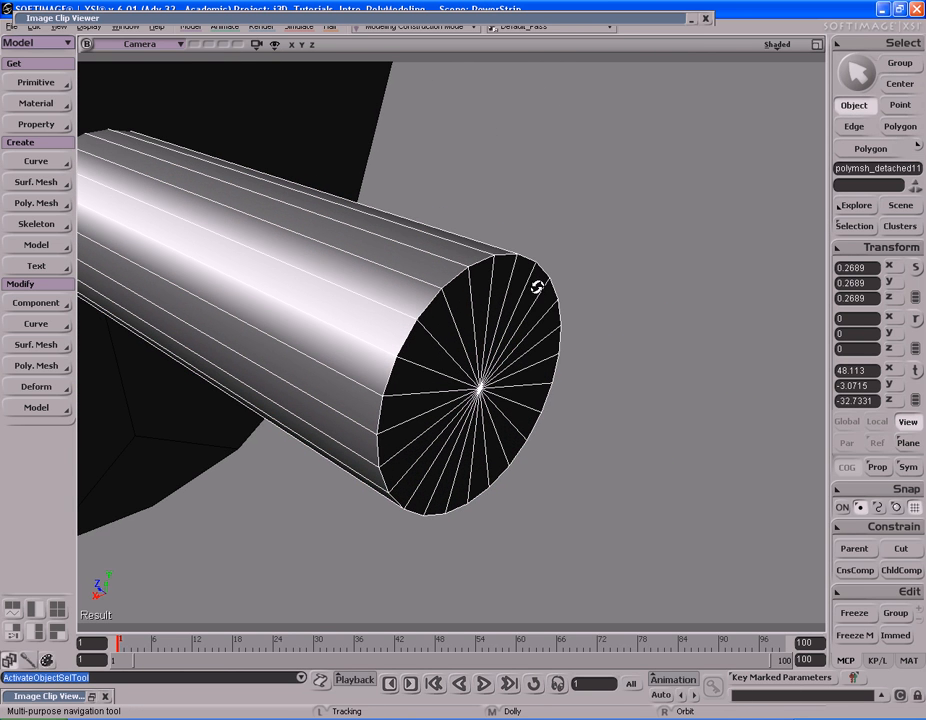
key(space)
key(e)
click(856, 636)
key(i)
click(430, 307)
alt+middle_click(459, 276)
key(s)
middle_drag(597, 328, 573, 337)
right_drag(573, 337, 548, 270)
Bevel the front rim edges with increased rounding and a distance of 2 to dome the prong's tip
right_click(548, 270)
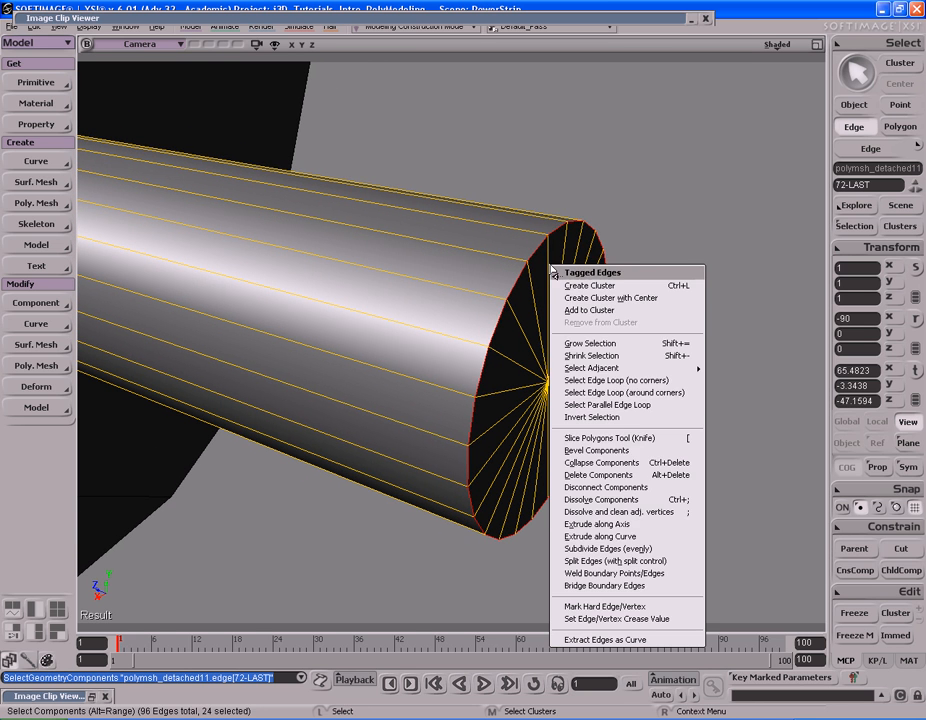
click(605, 445)
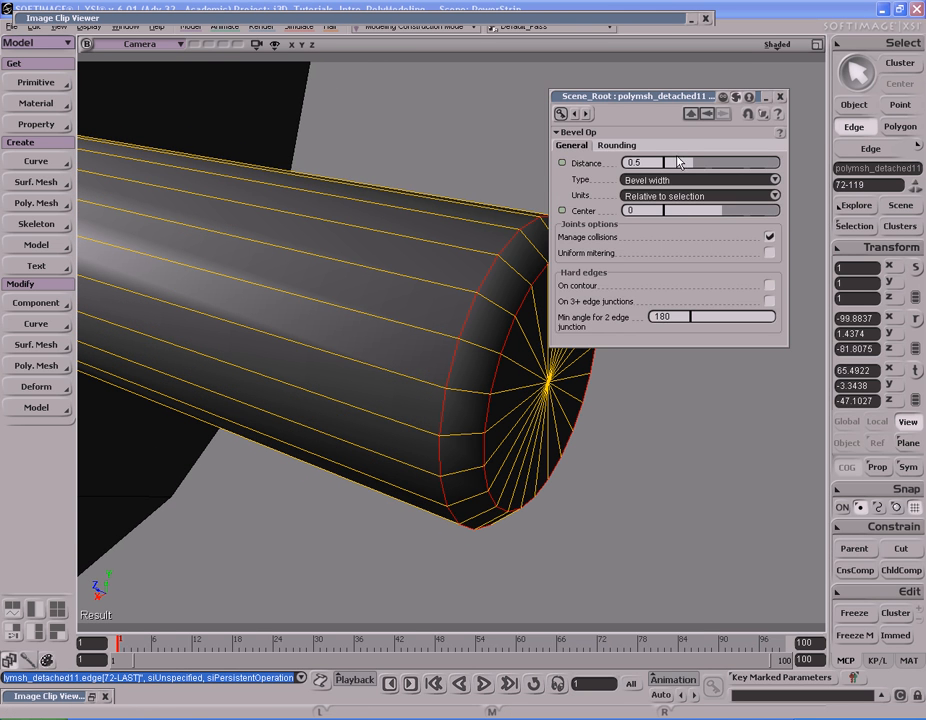
click(617, 146)
drag(675, 170, 784, 171)
click(572, 145)
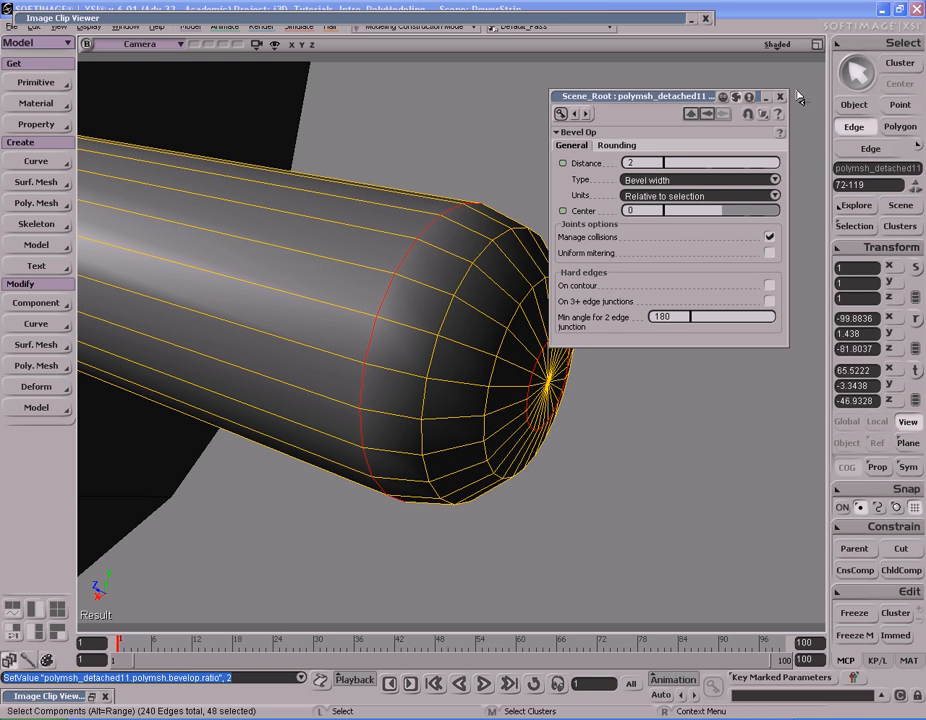
click(781, 98)
Deselect the edges, select the prong as an object, and preview it in a render region
key(s)
middle_drag(430, 231, 638, 257)
click(638, 257)
key(s)
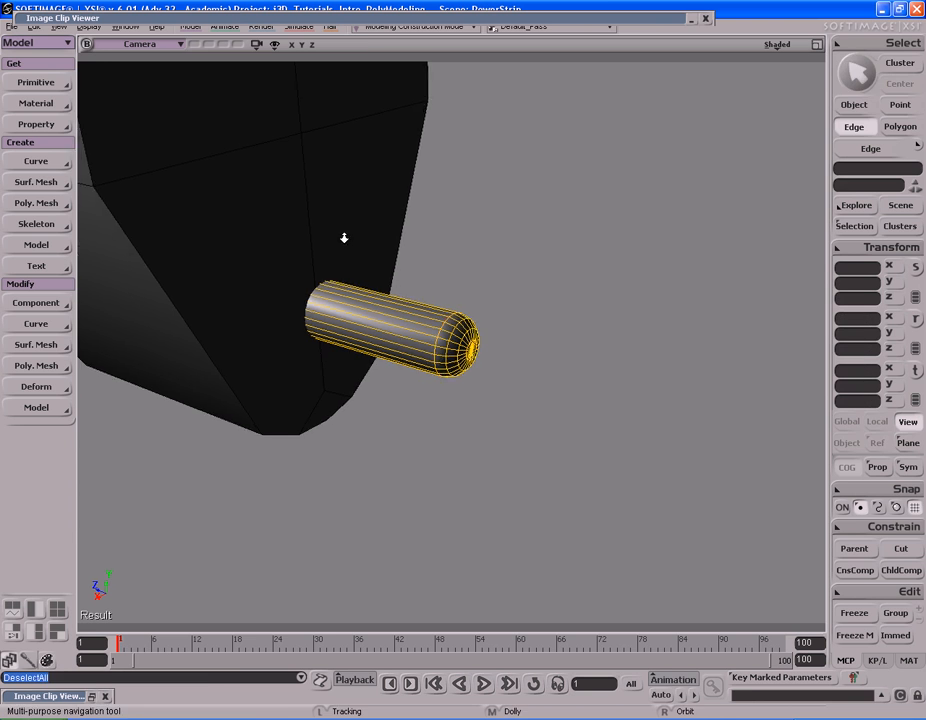
middle_drag(345, 238, 615, 233)
key(space)
right_drag(601, 246, 612, 238)
key(q)
drag(344, 278, 510, 383)
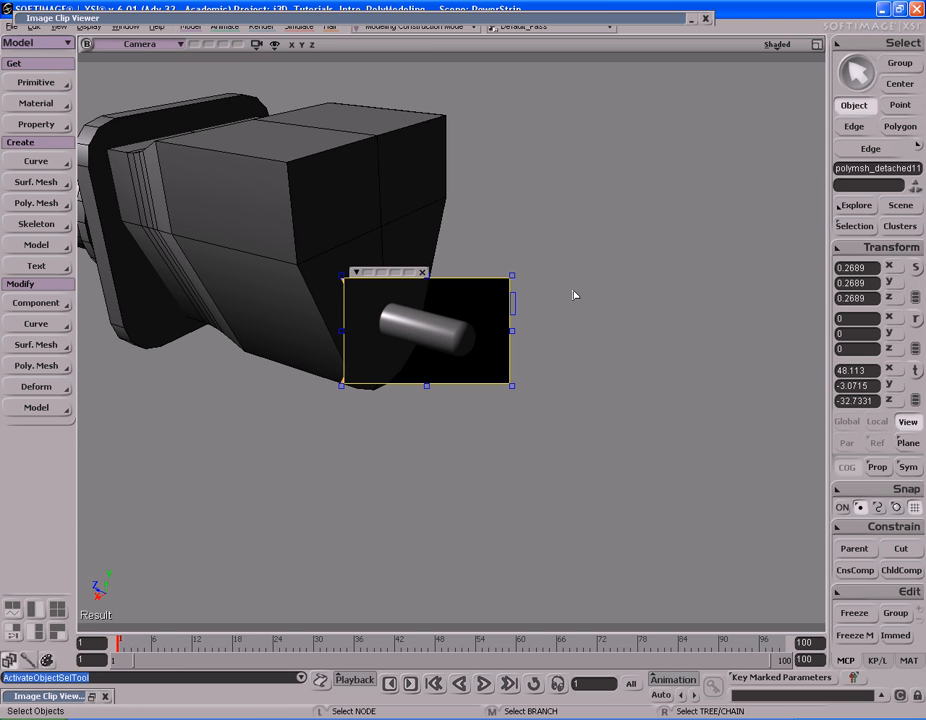
key(q)
middle_click(581, 252)
Thin the round prong by scaling it to 0.1723 in X and Y
key(s)
right_drag(581, 252, 527, 308)
middle_drag(632, 300, 428, 311)
key(s)
mouse_move(470, 313)
right_down()
mouse_move(540, 320)
mouse_move(570, 281)
mouse_move(470, 297)
right_up()
key(x)
key(s)
key(s)
right_drag(383, 261, 515, 284)
middle_drag(608, 277, 457, 300)
right_drag(457, 300, 325, 272)
key(s)
drag(362, 267, 400, 242)
key(s)
right_drag(400, 242, 597, 258)
Move the round prong to X 54.5619, Y -3.3944, Z -32.8337 to center it on the plug, and check the reference image
key(v)
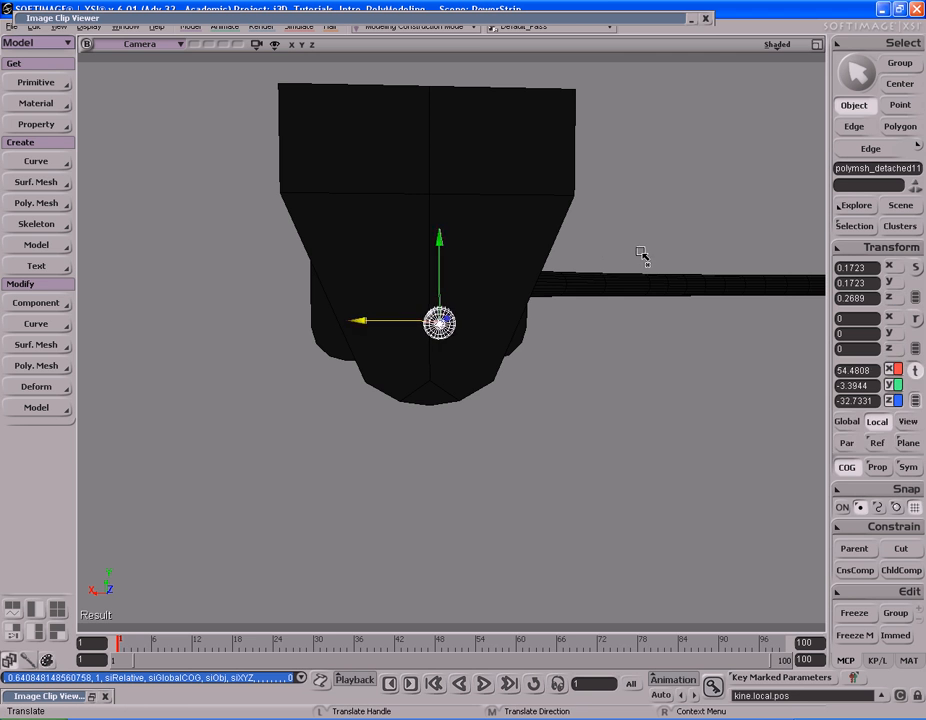
key(s)
right_drag(596, 240, 563, 226)
key(s)
key(s)
key(space)
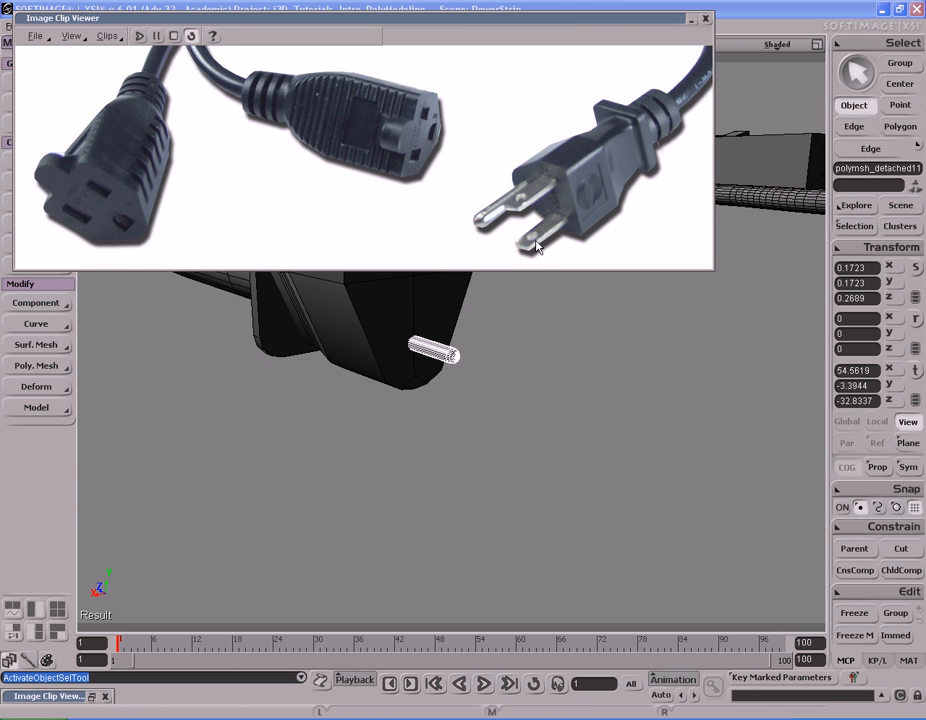
double_click(634, 19)
Select the two upper front-face polygons of the plug body, using the reference image to locate the flat blades
key(s)
right_drag(554, 217, 593, 236)
middle_drag(593, 236, 432, 262)
click(405, 190)
key(s)
right_drag(405, 188, 459, 225)
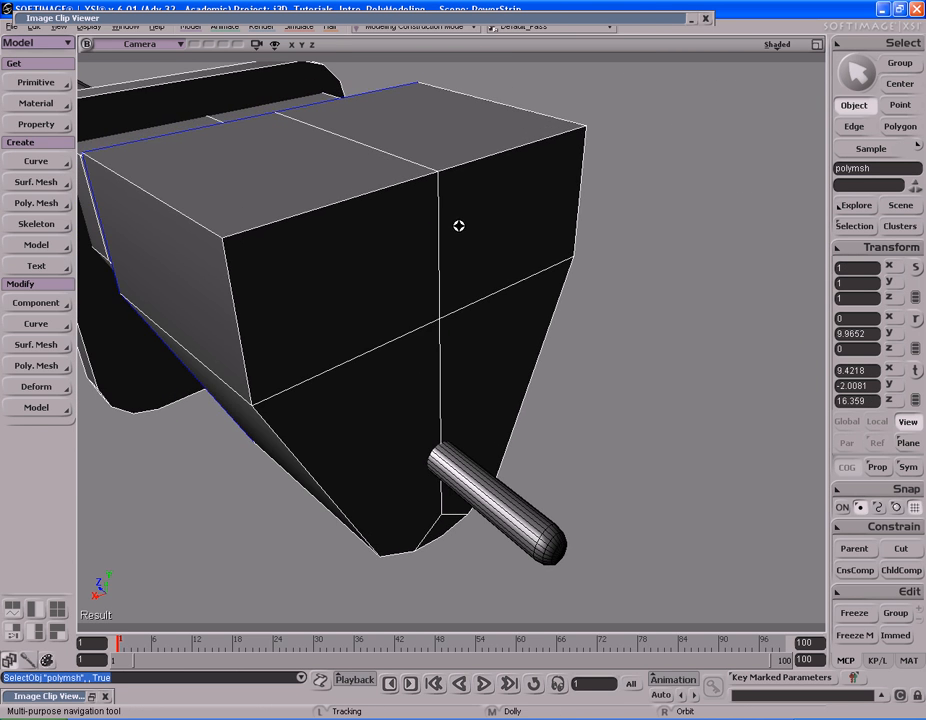
middle_drag(459, 225, 428, 227)
key(u)
click(389, 296)
key(s)
right_drag(389, 296, 482, 263)
double_click(598, 19)
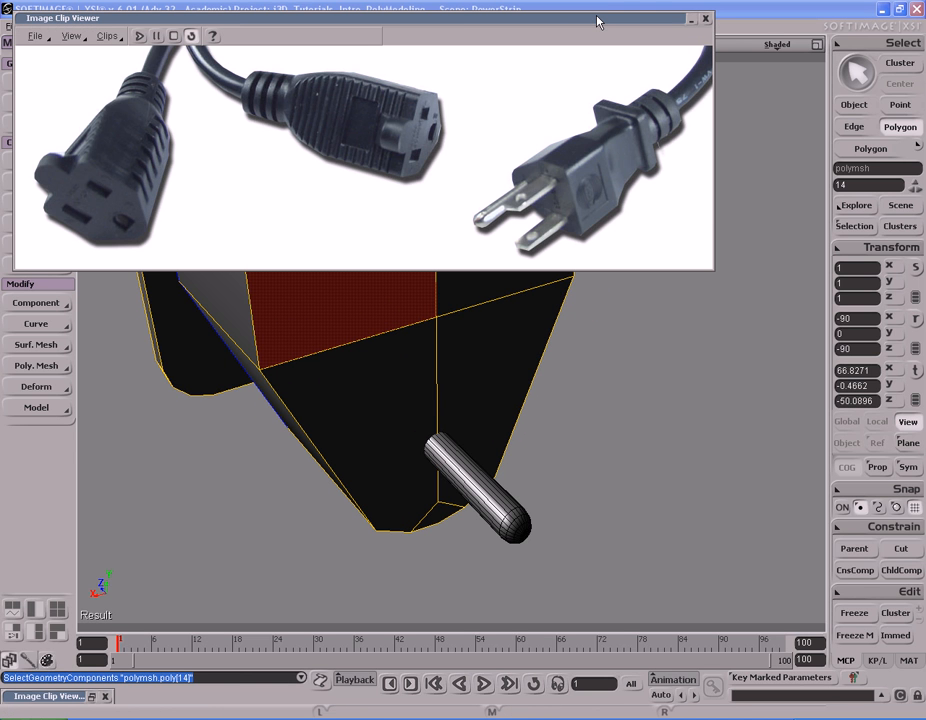
double_click(598, 19)
key(s)
right_drag(590, 60, 515, 262)
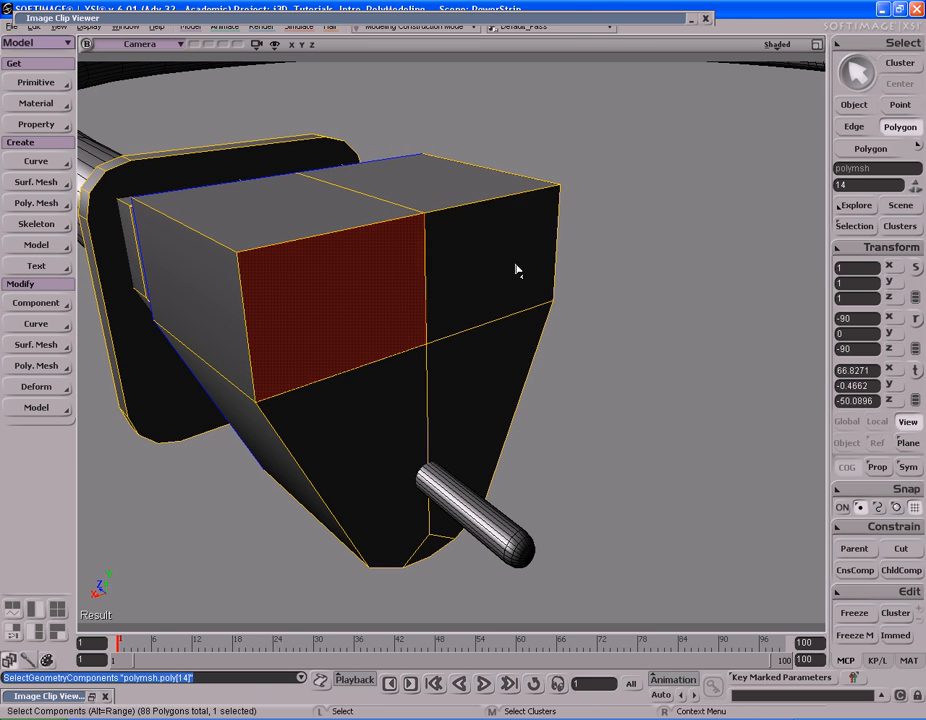
shift+click(501, 266)
Inset the two upper front polygons separately, with Merge off and an inset amount of 0.245
right_click(501, 266)
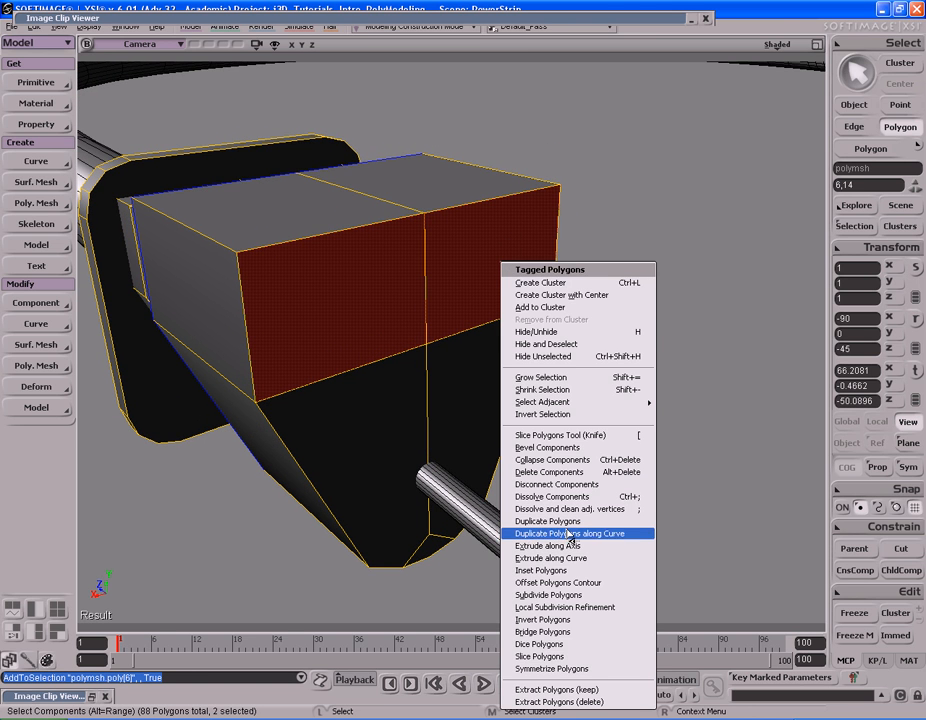
click(578, 570)
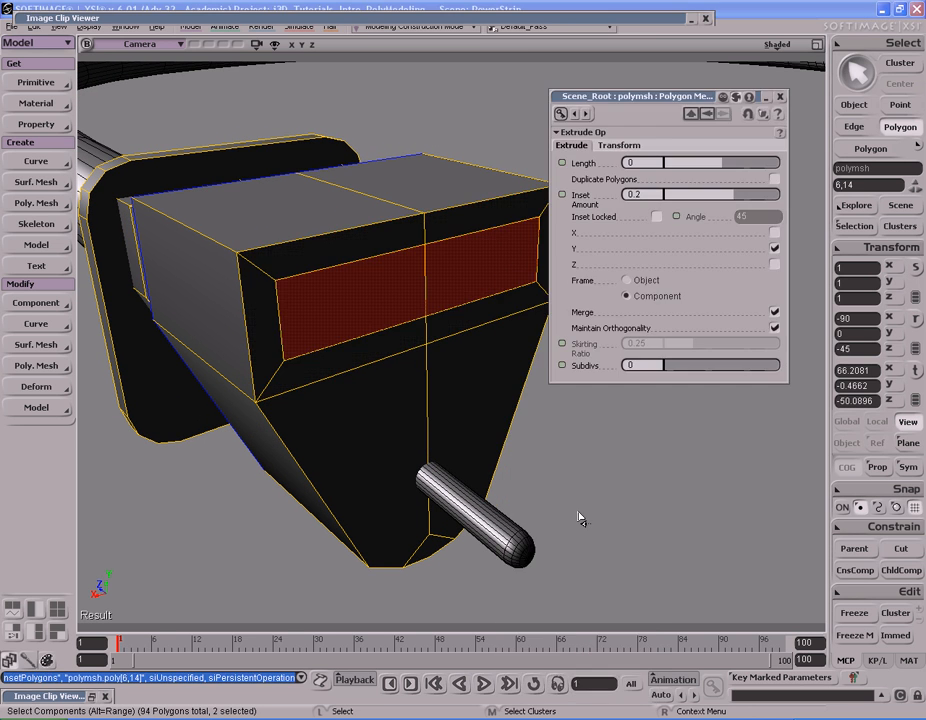
click(775, 313)
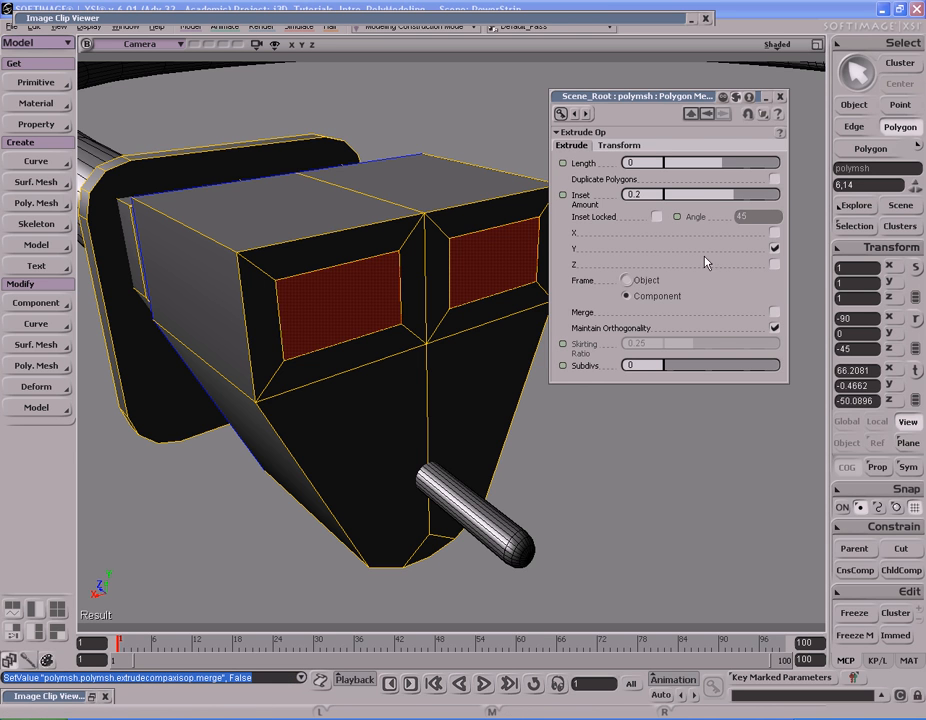
mouse_move(731, 200)
mouse_down()
mouse_move(750, 197)
mouse_move(737, 200)
mouse_up()
click(643, 148)
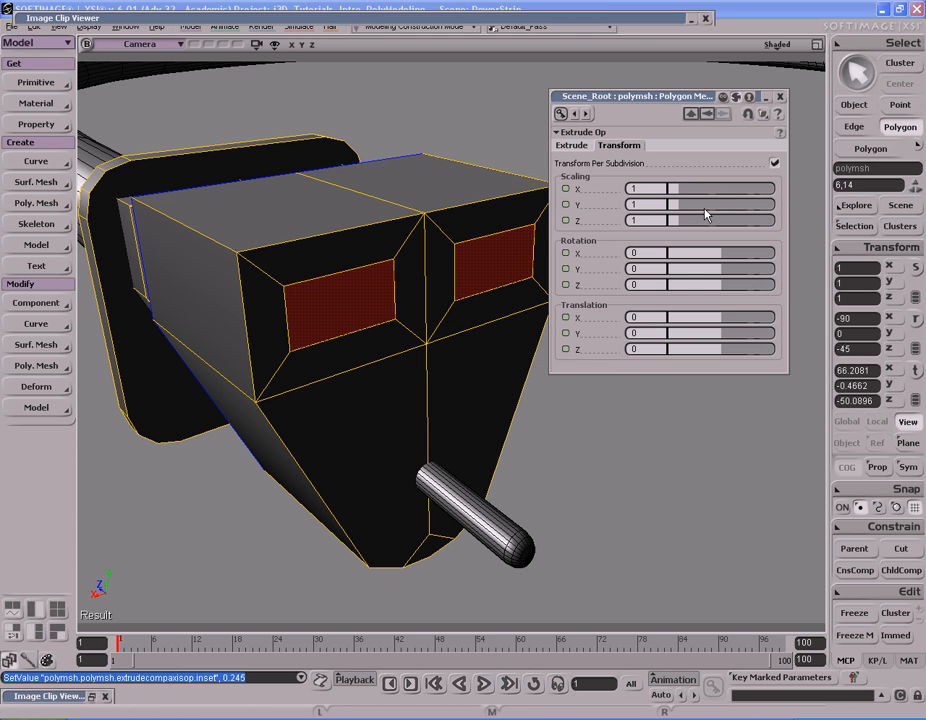
drag(680, 190, 683, 222)
key(ctrl+z)
key(ctrl+z)
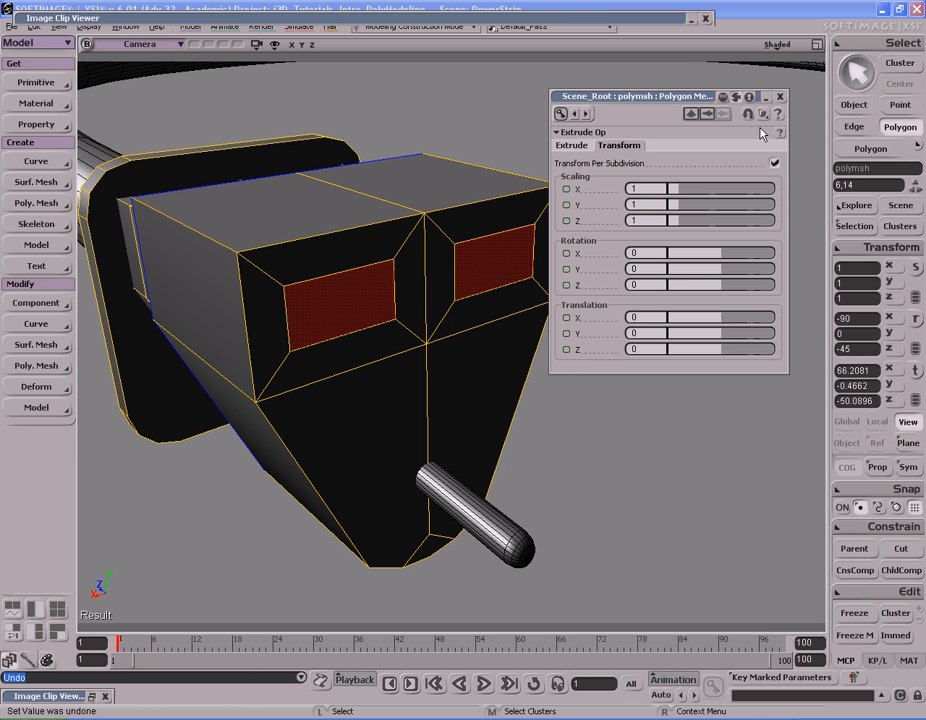
Using local scaling, narrow one inset polygon on the plug's front to about 0.223 along its local Z axis
click(780, 97)
key(s)
drag(548, 296, 571, 296)
right_drag(571, 296, 594, 300)
key(x)
right_click(658, 218)
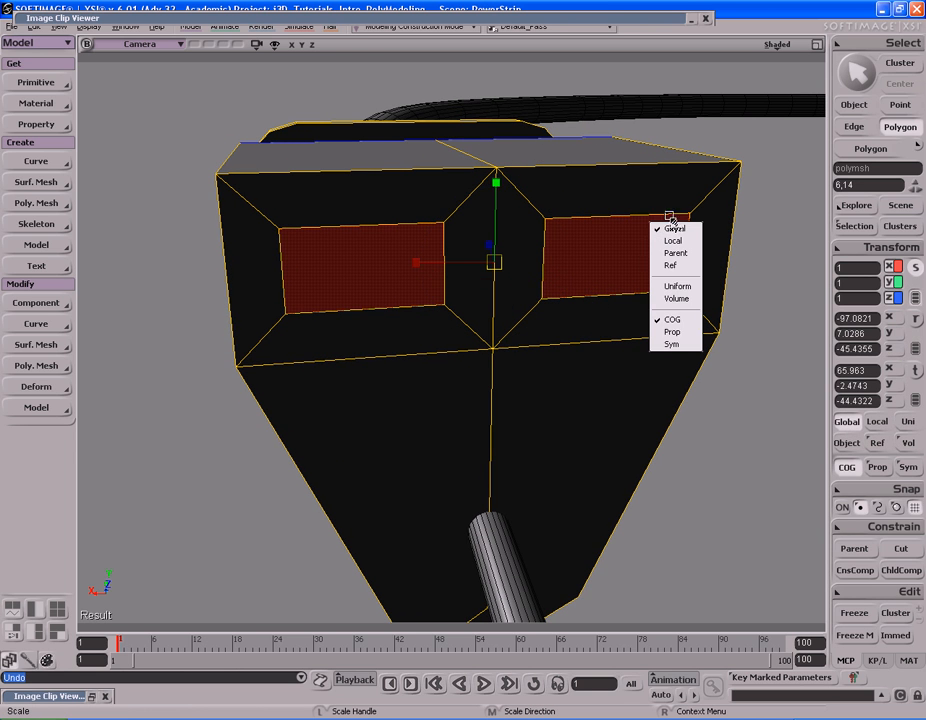
click(676, 320)
right_click(719, 233)
click(716, 260)
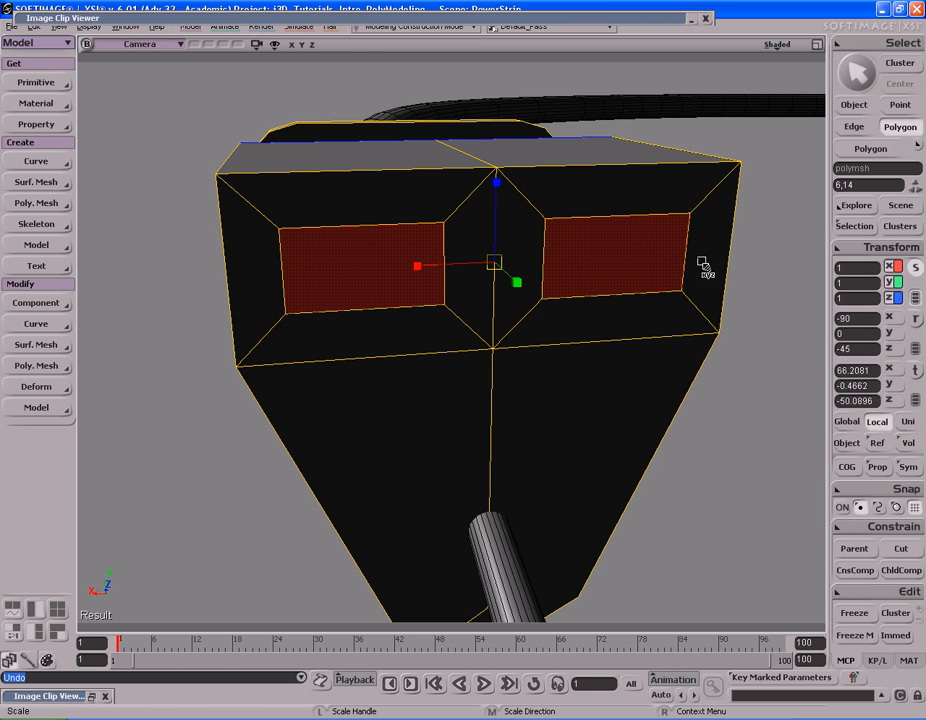
drag(437, 267, 568, 278)
key(ctrl+z)
click(449, 290)
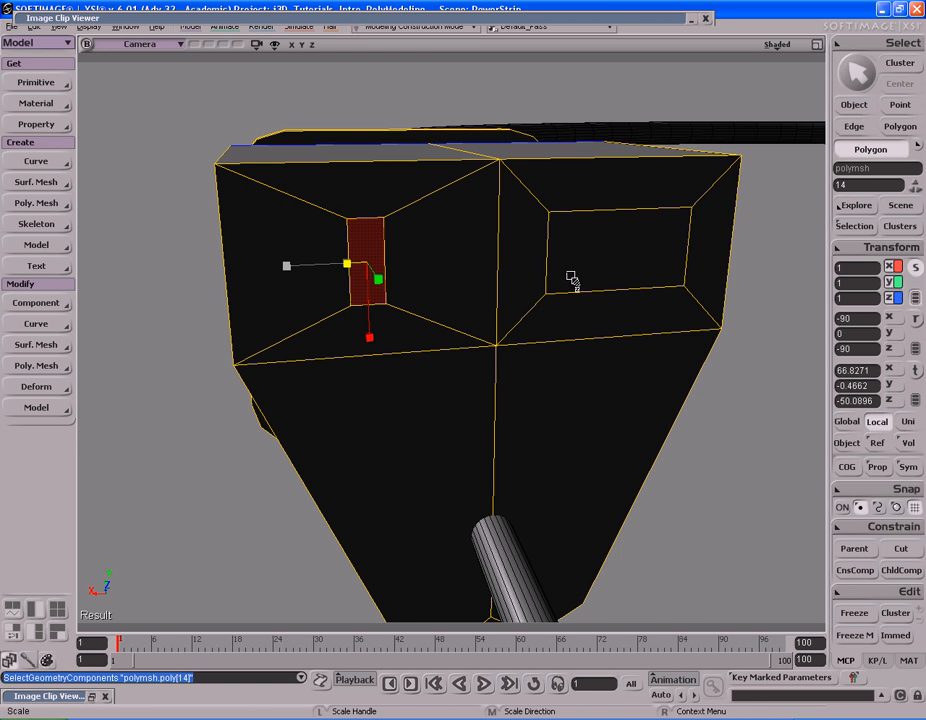
Compare the narrow inset polygon with the reference image and scale it to about 0.948 along its local X axis
key(s)
right_drag(570, 277, 519, 275)
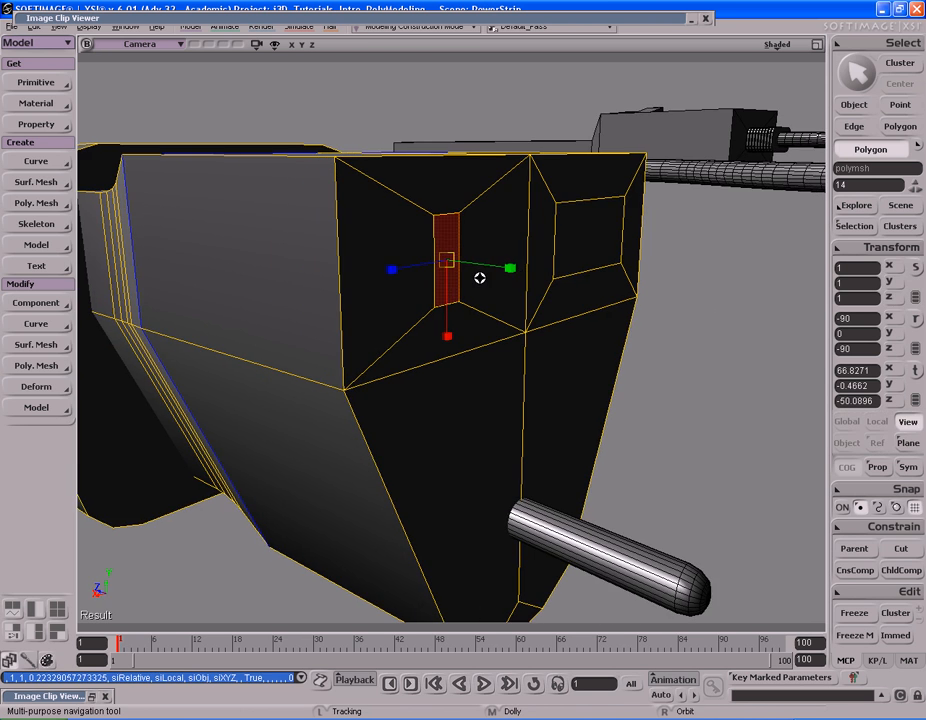
middle_drag(519, 275, 547, 254)
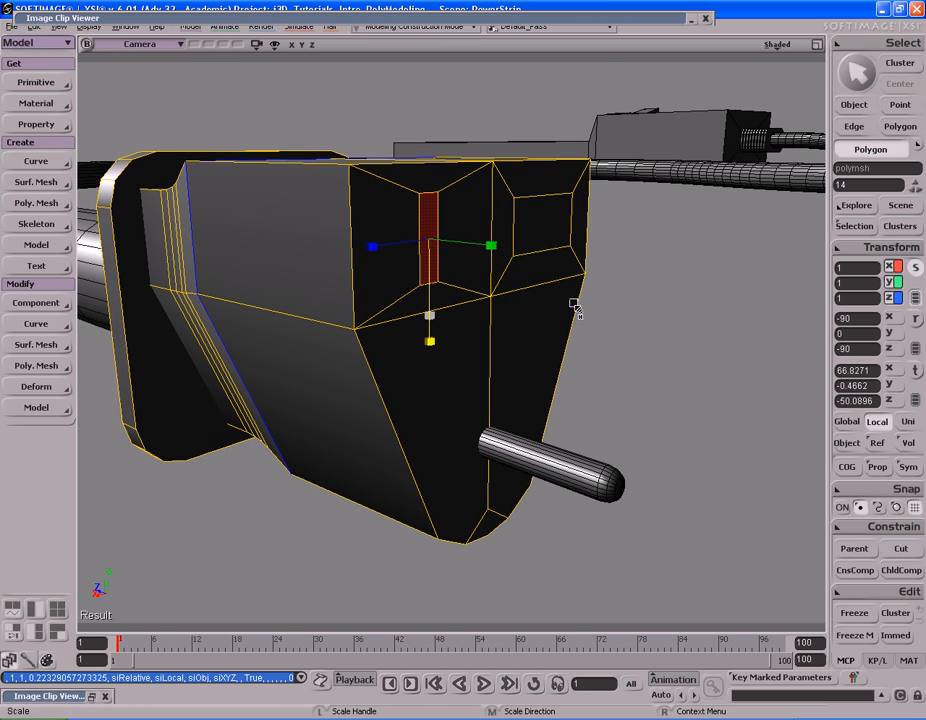
double_click(600, 21)
double_click(600, 21)
key(s)
mouse_move(549, 237)
right_down()
mouse_move(584, 256)
mouse_move(548, 230)
mouse_move(572, 242)
mouse_move(550, 246)
right_up()
key(s)
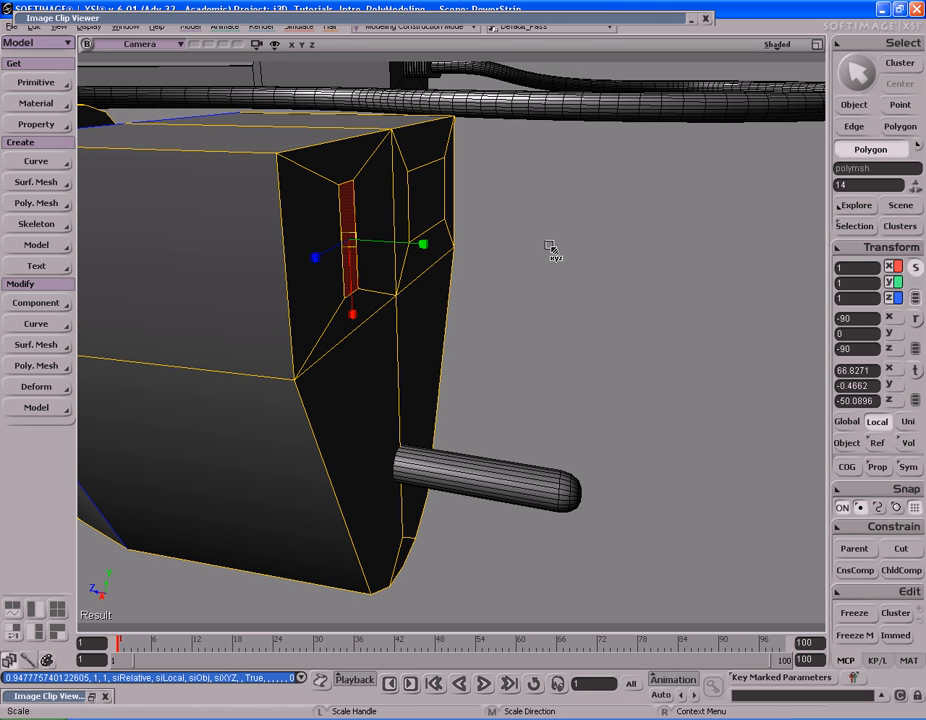
Extrude the narrow polygon outward about 0.887 units along local Y as a flat blade, and check the reference image
key(ctrl+d)
drag(515, 236, 635, 246)
key(s)
right_drag(632, 161, 608, 70)
double_click(617, 22)
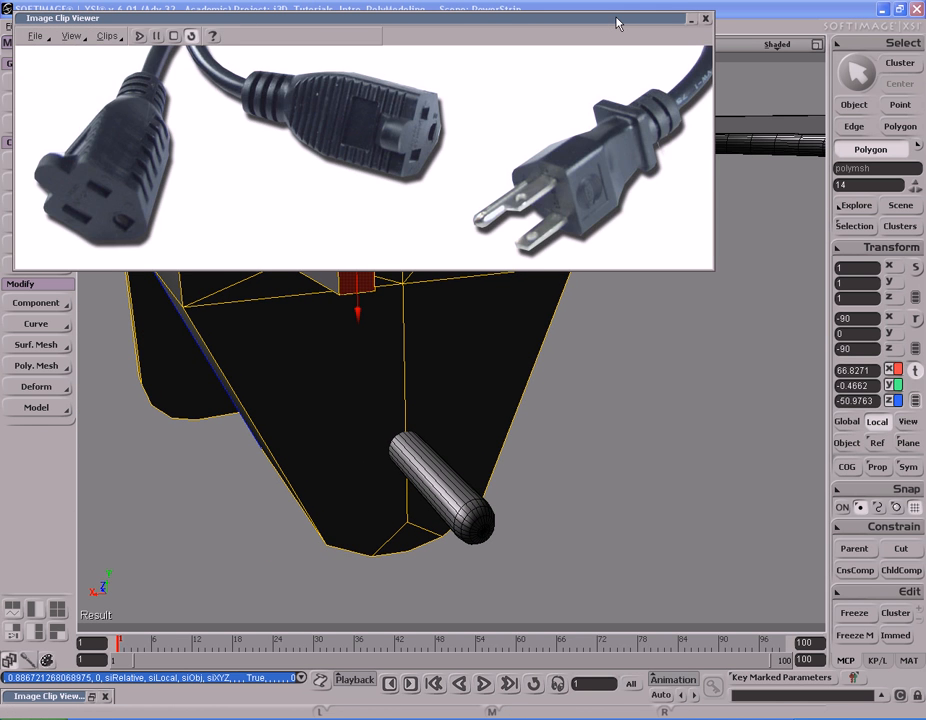
double_click(617, 22)
Grow the polygon selection from the blade's tip to the whole blade and prepare it for scaling
right_drag(488, 196, 465, 242)
key(f)
key(x)
right_drag(498, 280, 537, 281)
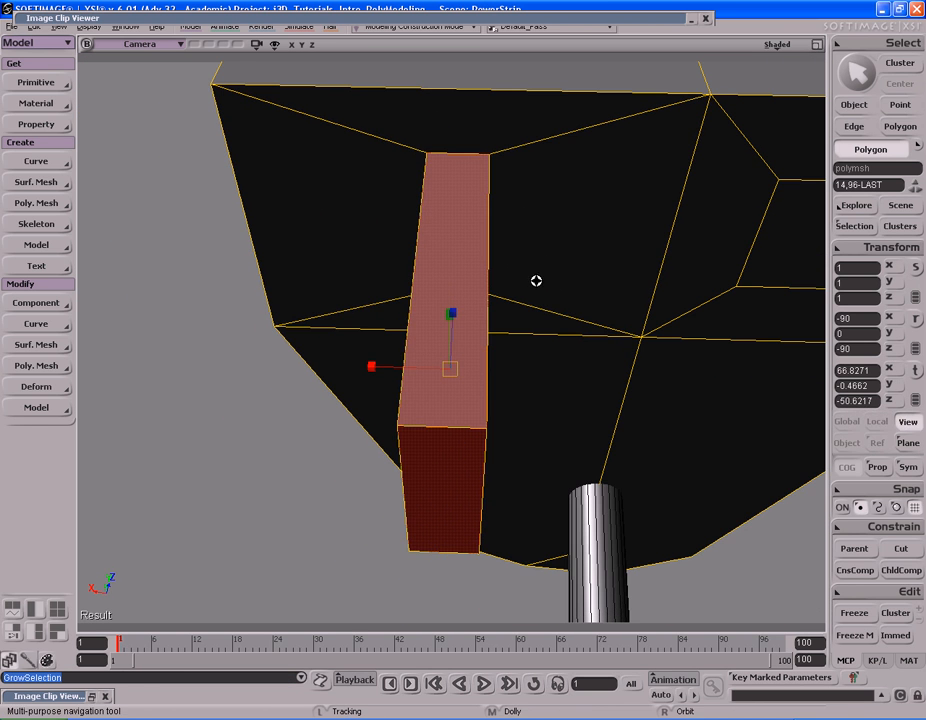
drag(597, 262, 589, 250)
key(ctrl+z)
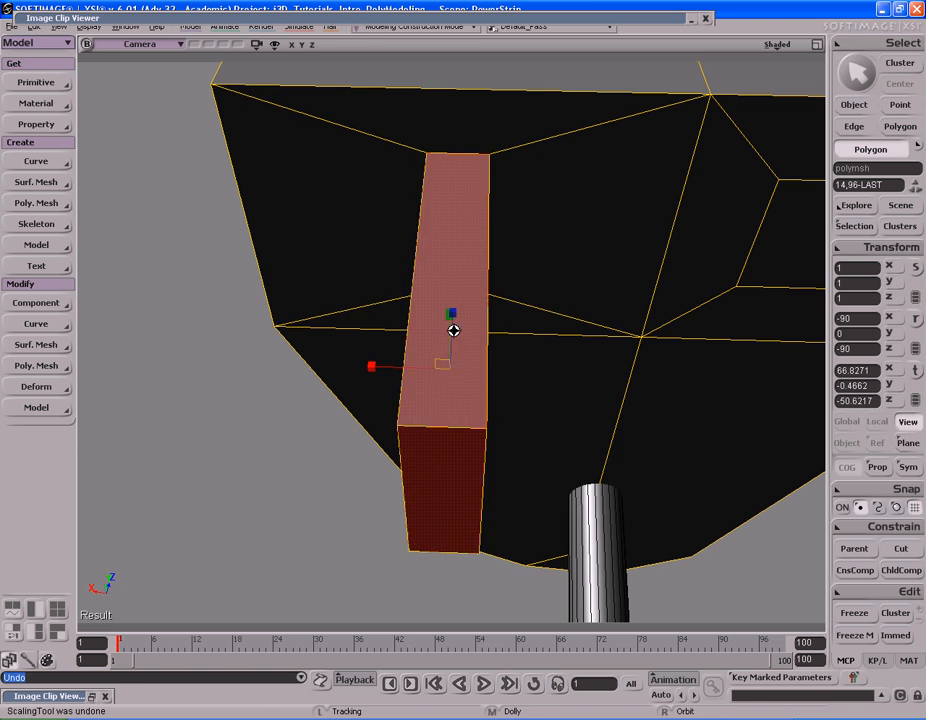
right_drag(443, 343, 470, 337)
drag(379, 372, 400, 371)
key(ctrl+z)
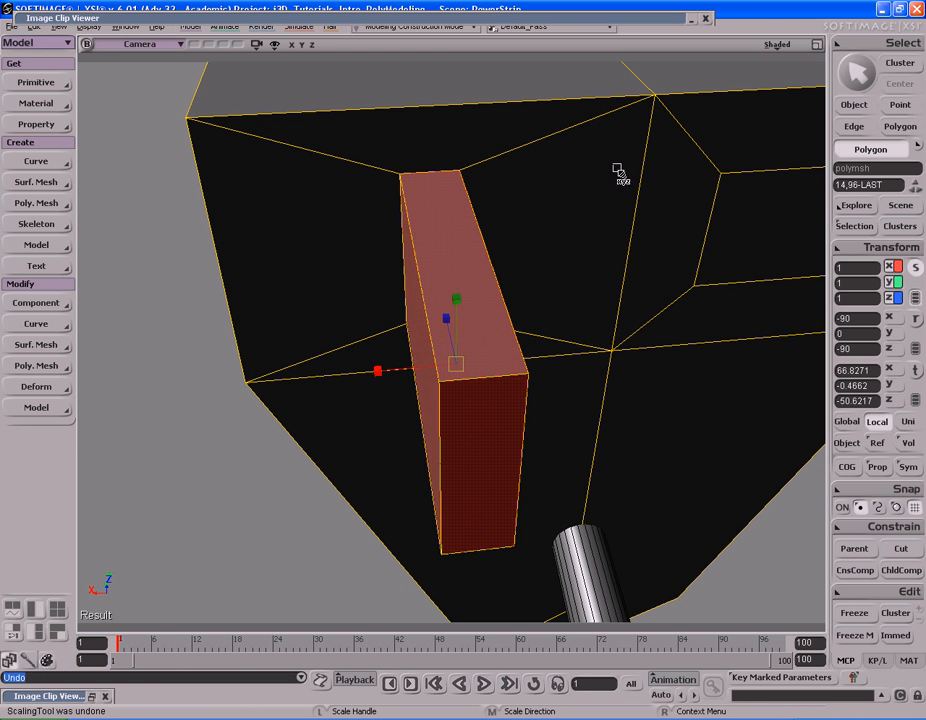
Thin the whole blade to about 0.426 along its local Z axis, with COG scaling on
right_drag(617, 172, 657, 213)
right_drag(650, 270, 650, 270)
right_drag(471, 380, 407, 347)
drag(379, 359, 450, 362)
Scale the blade's height to about 0.756 along its local X axis
key(s)
right_drag(410, 361, 720, 356)
middle_drag(720, 356, 547, 345)
right_drag(546, 344, 643, 312)
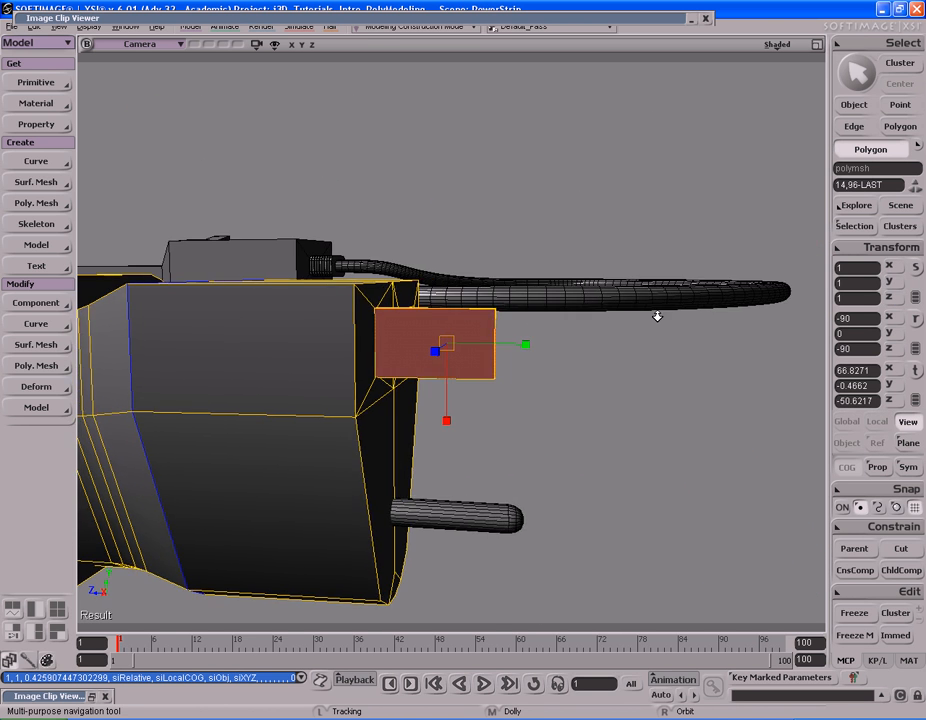
middle_drag(643, 312, 575, 322)
key(x)
drag(446, 420, 446, 409)
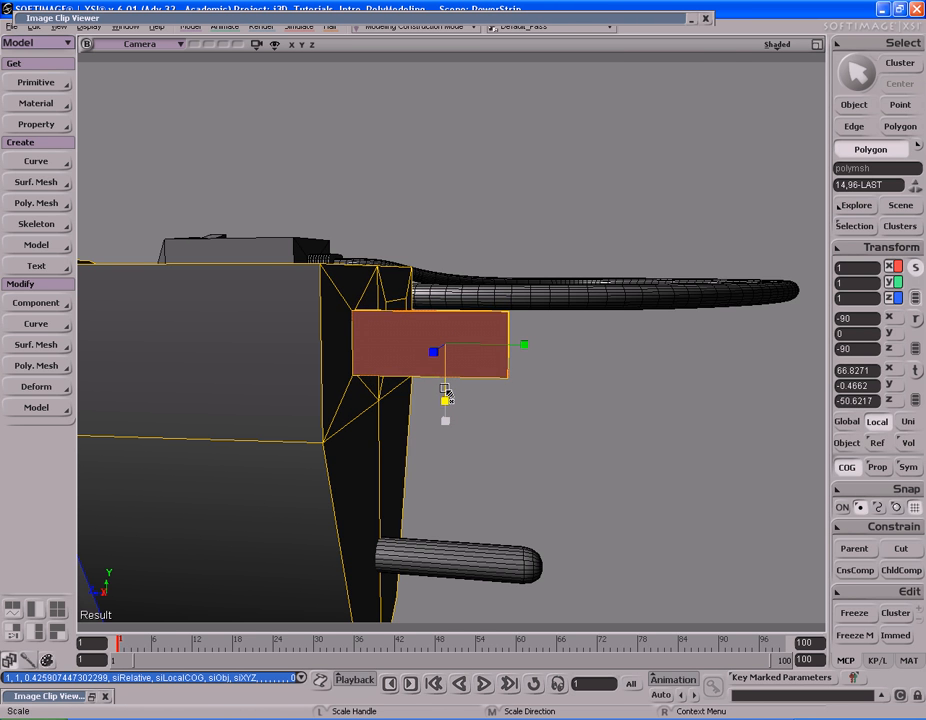
key(s)
right_drag(443, 393, 610, 393)
middle_drag(610, 393, 481, 402)
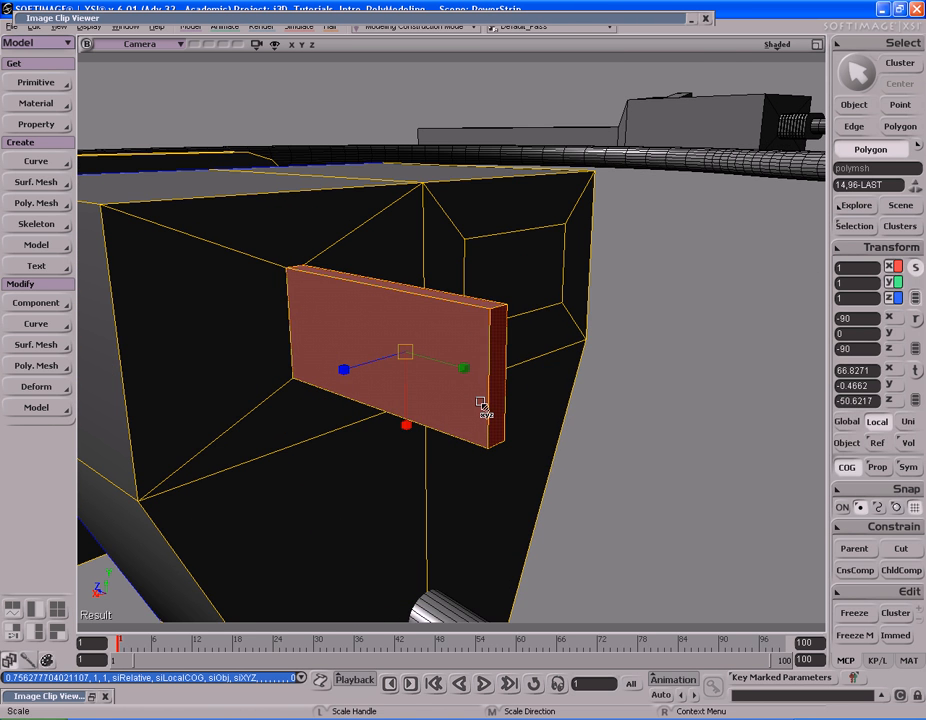
Split the blade's four lengthwise edges with Connect on, placing the cut near the tip after checking the hole in the reference image
key(s)
right_drag(481, 402, 543, 401)
key(space)
key(s)
middle_drag(543, 401, 482, 381)
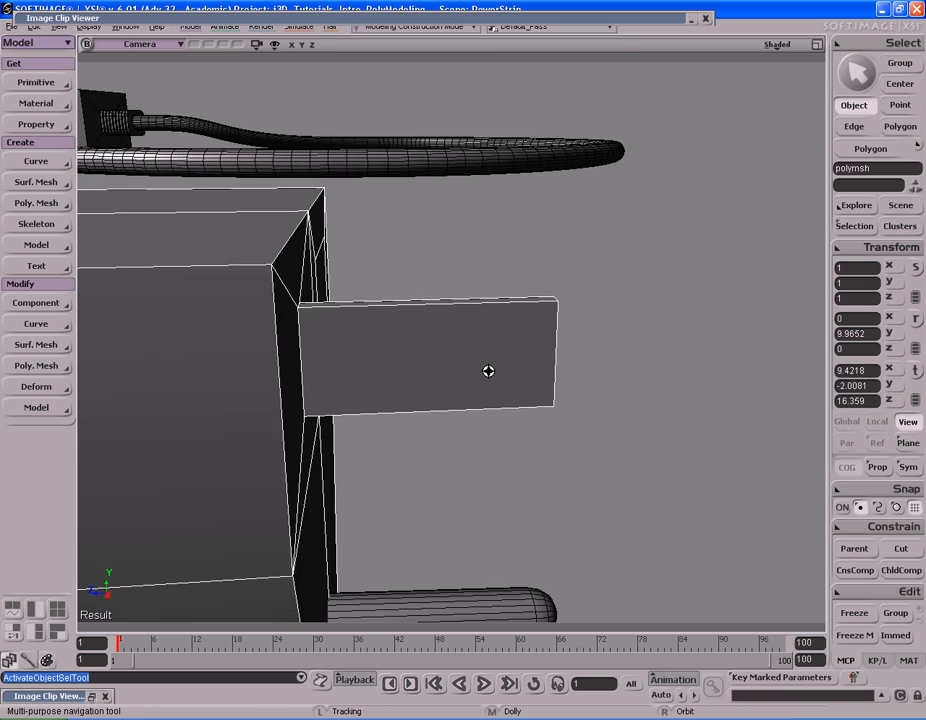
right_drag(482, 381, 489, 377)
key(e)
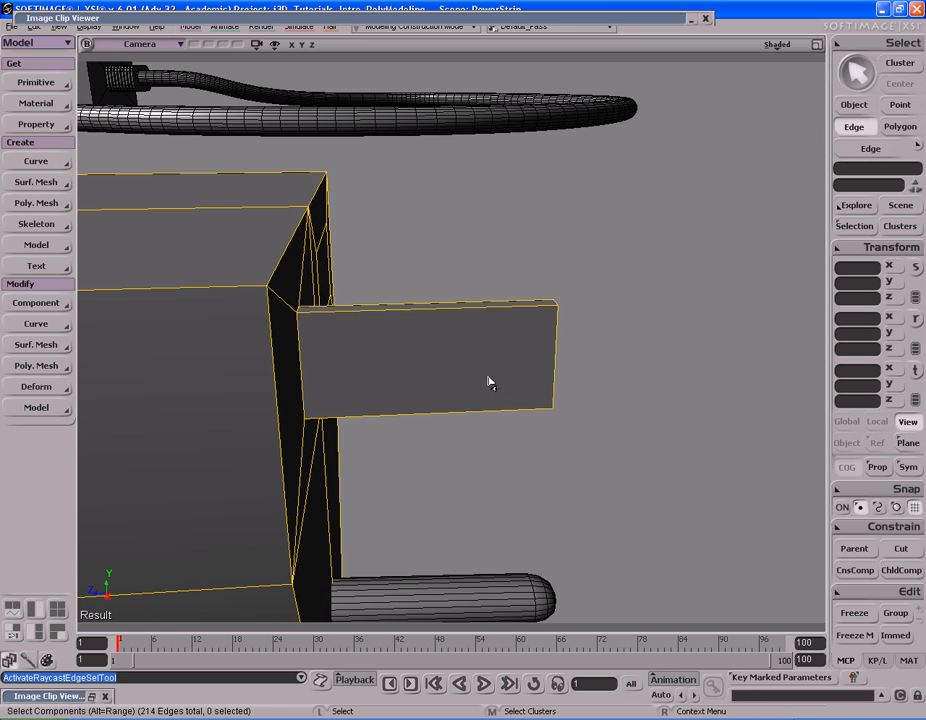
click(488, 306)
alt+middle_click(489, 308)
key(s)
right_drag(489, 309, 517, 326)
right_click(518, 328)
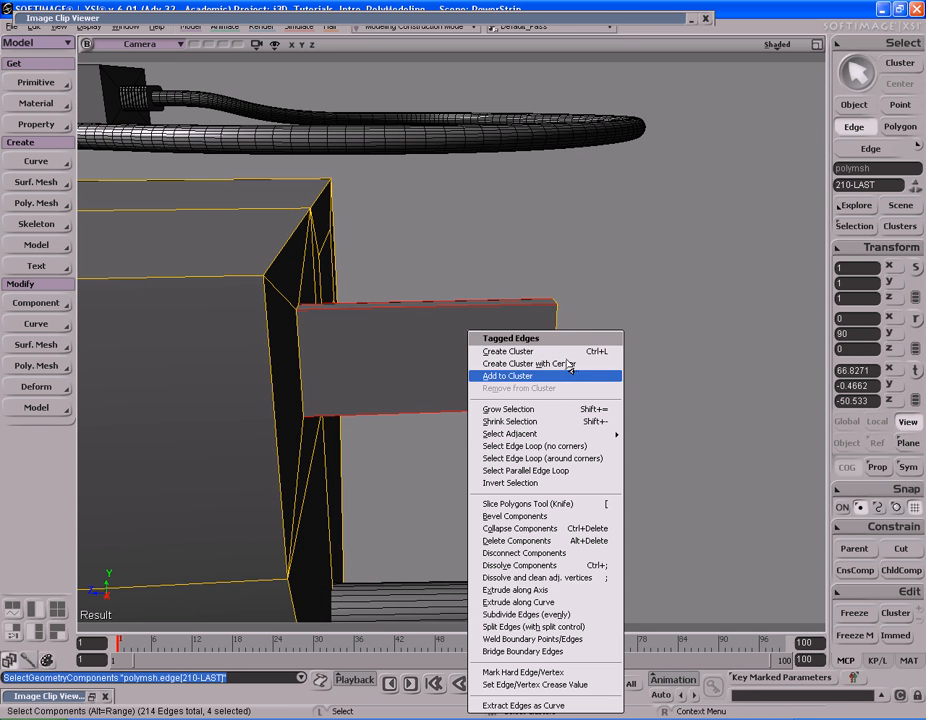
click(535, 626)
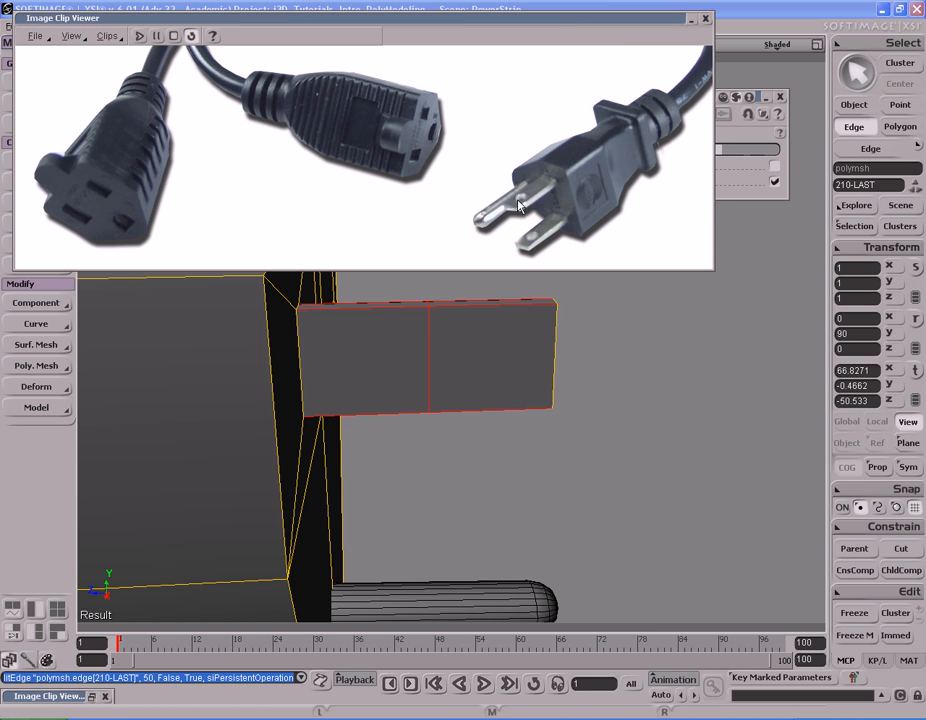
double_click(623, 18)
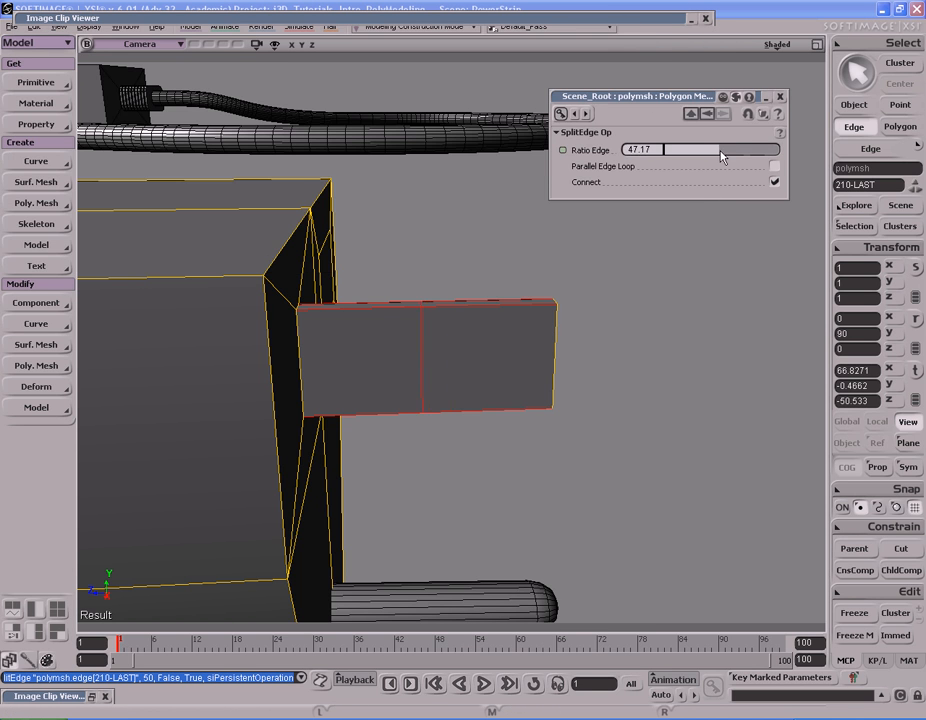
click(780, 98)
Split the four lengthwise edges behind the first cut at an edge ratio of 75.467, with Connect on
click(478, 307)
key(s)
right_drag(483, 309, 492, 352)
alt+middle_click(478, 316)
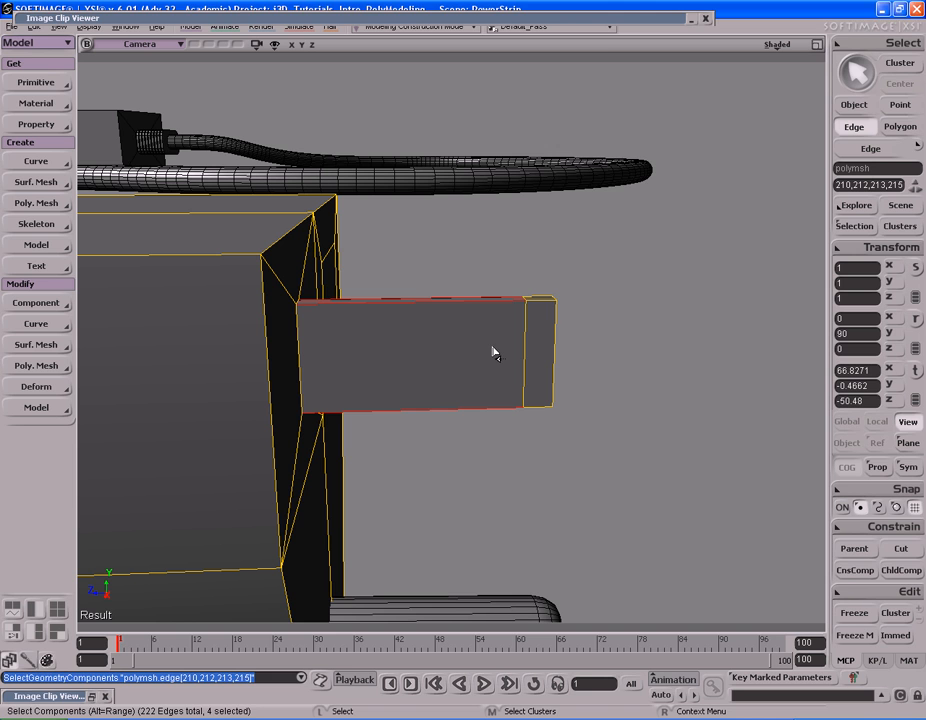
key(period)
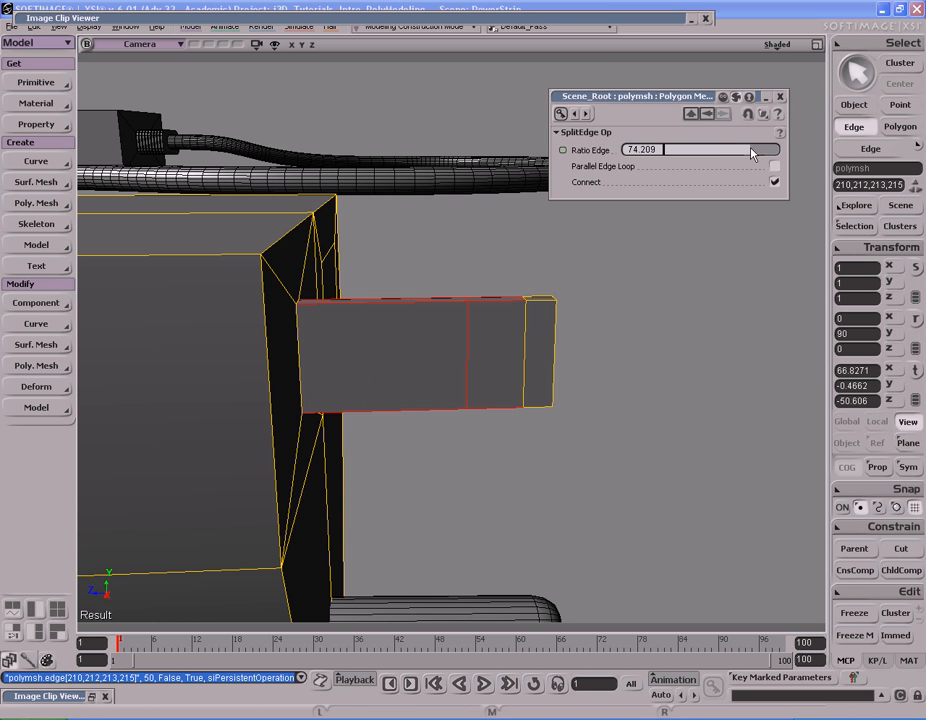
drag(751, 153, 750, 153)
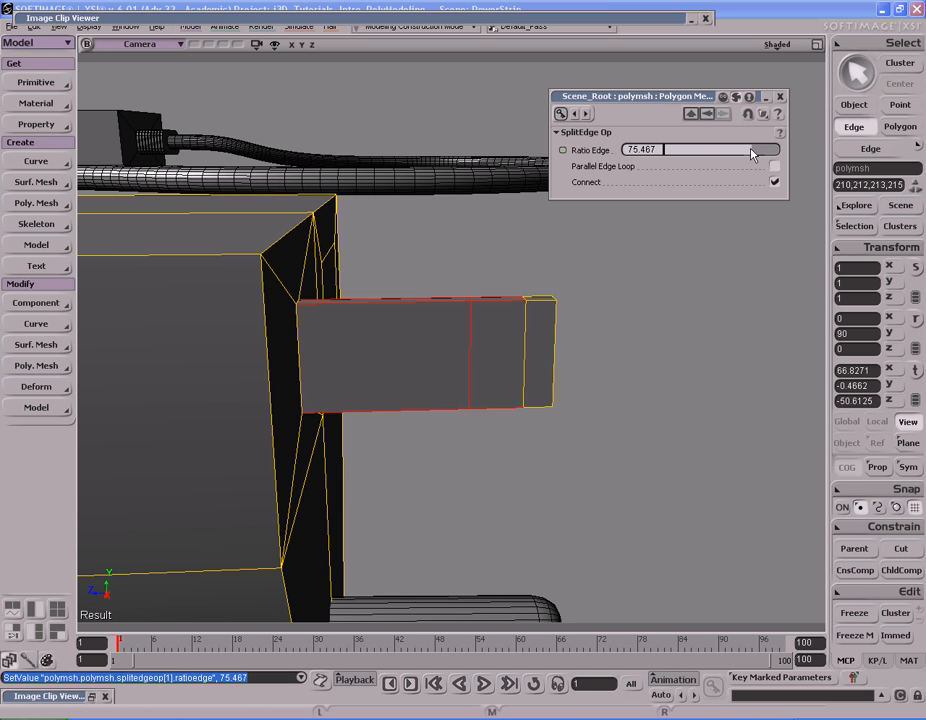
click(781, 97)
Split the four vertical edges of the two cuts on both blade faces, with Connect on
key(s)
middle_drag(680, 205, 606, 262)
right_drag(606, 262, 583, 250)
mouse_move(486, 340)
mouse_down()
mouse_move(551, 311)
mouse_move(575, 311)
mouse_up()
key(s)
right_drag(555, 335, 440, 304)
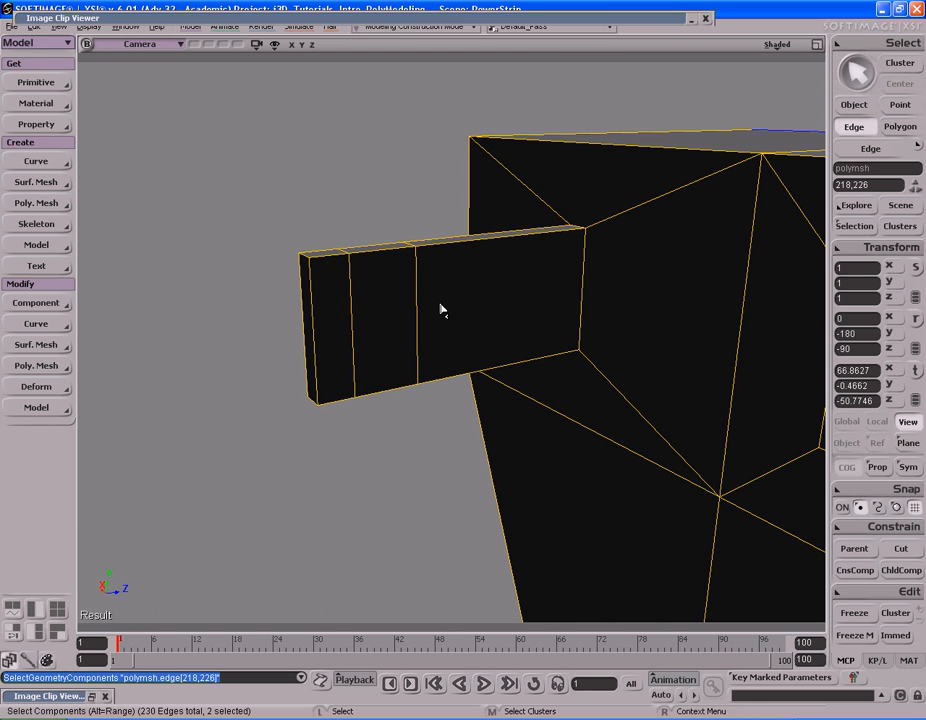
key(s)
right_drag(358, 300, 404, 296)
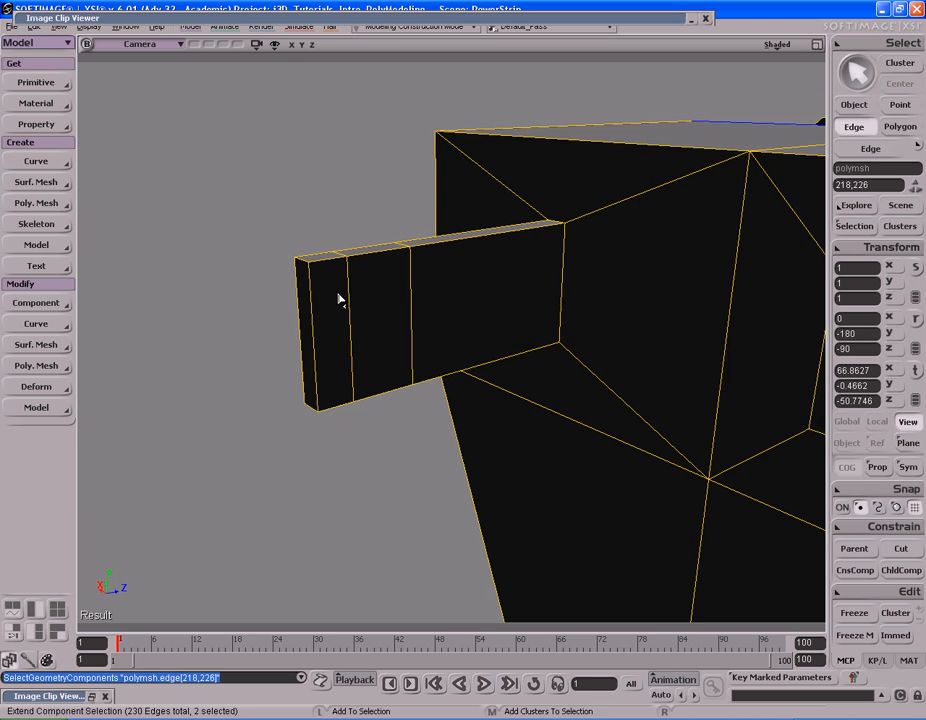
shift+drag(340, 297, 438, 299)
key(s)
right_drag(457, 294, 601, 302)
right_click(601, 302)
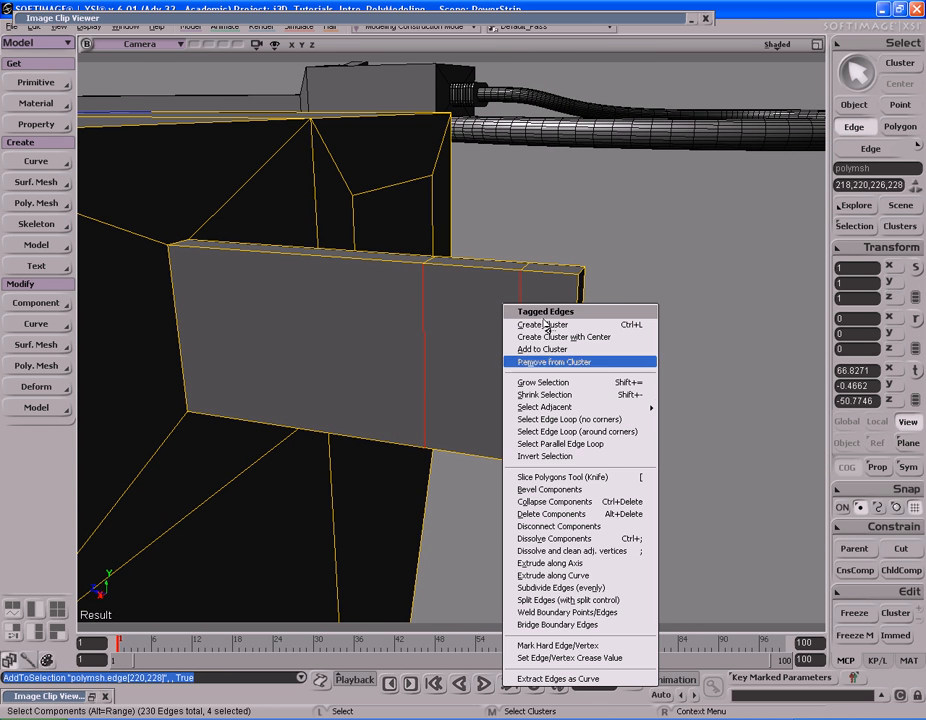
click(597, 600)
key(s)
right_drag(695, 374, 626, 388)
key(s)
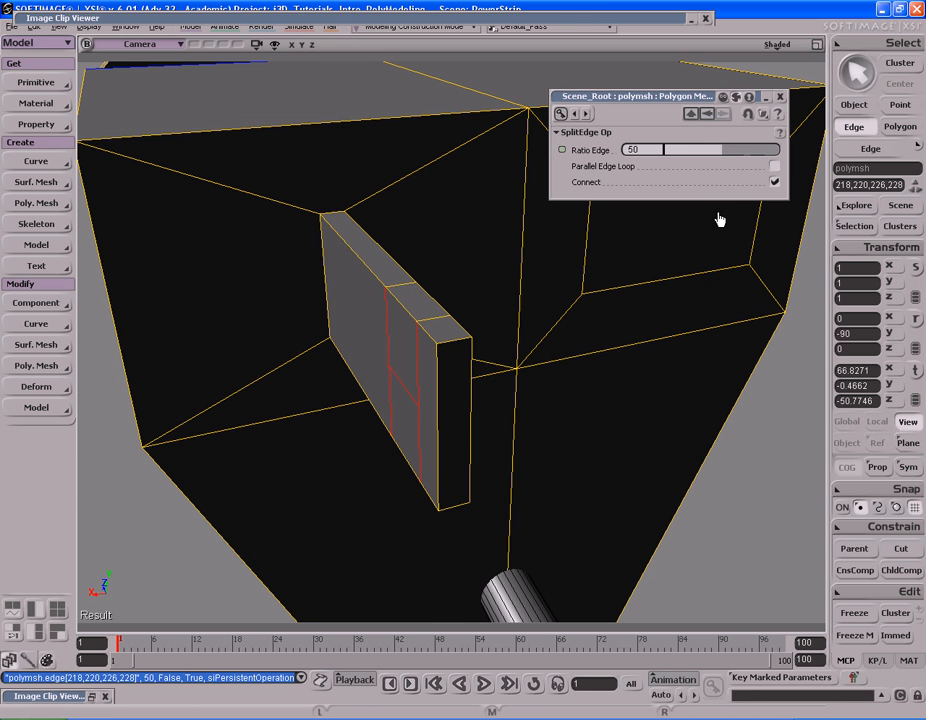
Raise the split's edge ratio to move the new cross cuts close to the blade's upper edge
drag(724, 153, 707, 153)
key(s)
right_drag(680, 220, 720, 171)
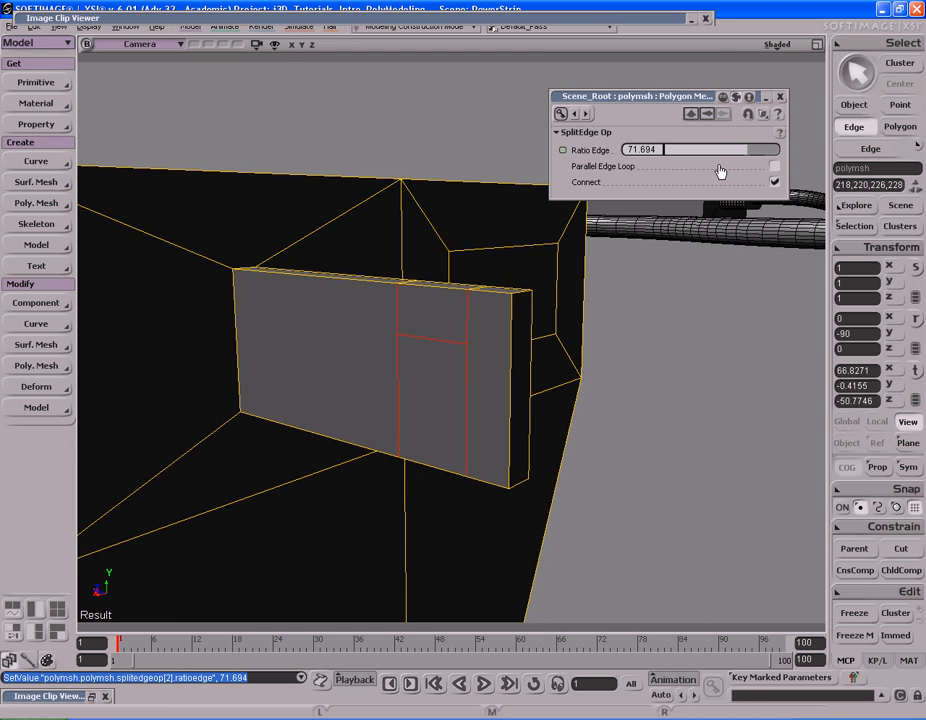
drag(750, 153, 757, 153)
click(780, 97)
Split the four vertical edges below the upper cross cuts on both blade faces at an edge ratio of 32.079
drag(497, 387, 517, 386)
right_drag(517, 386, 445, 373)
shift+drag(384, 377, 445, 375)
right_drag(445, 375, 518, 378)
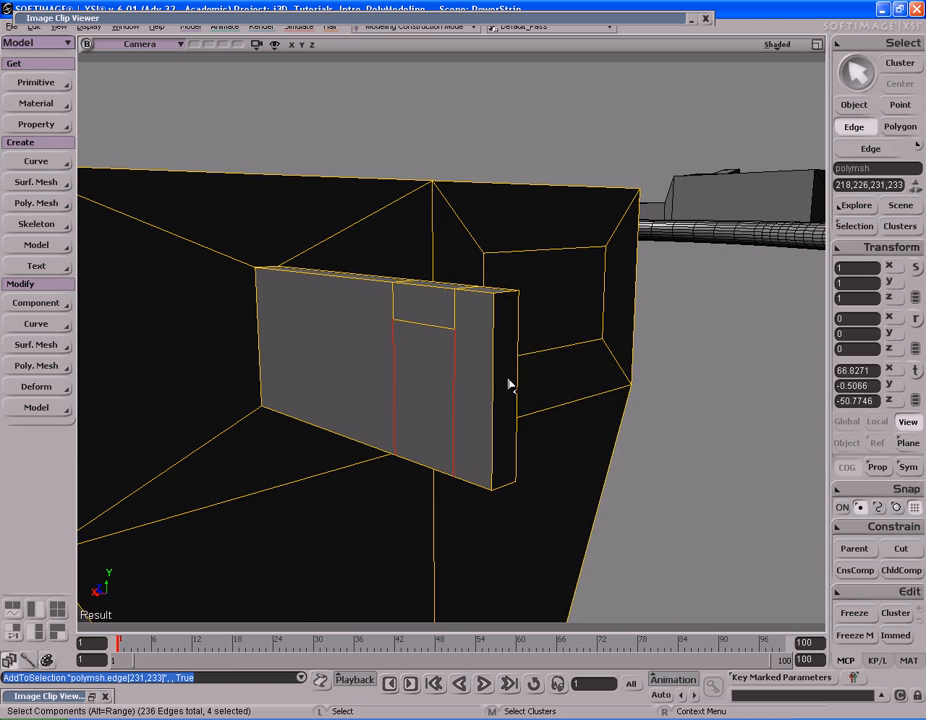
right_click(517, 378)
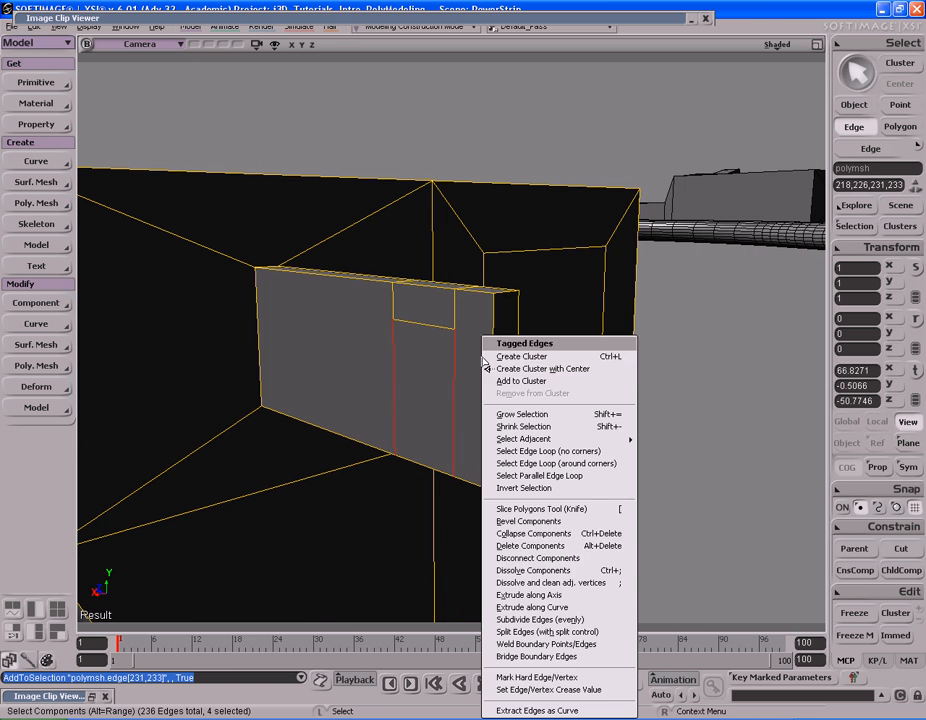
click(561, 632)
right_drag(642, 256, 470, 380)
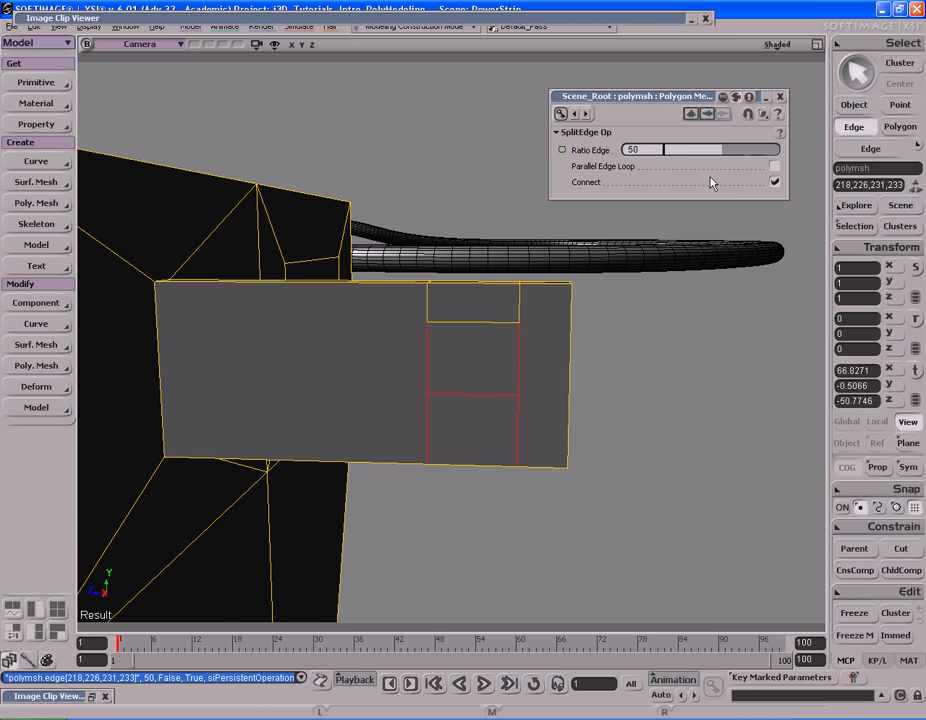
click(708, 152)
drag(703, 154, 707, 155)
click(780, 97)
Bridge the two opposite middle polygons on the blade's faces to open a square hole through it
right_drag(430, 400, 527, 430)
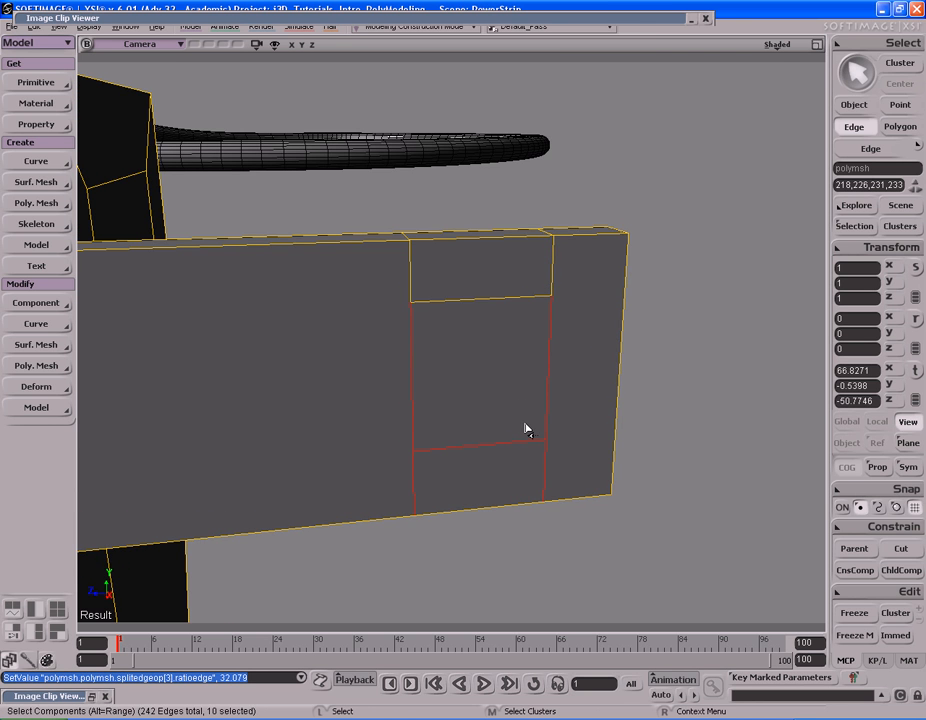
key(u)
click(502, 368)
right_drag(595, 360, 510, 583)
shift+click(432, 376)
key(s)
right_drag(513, 509, 588, 404)
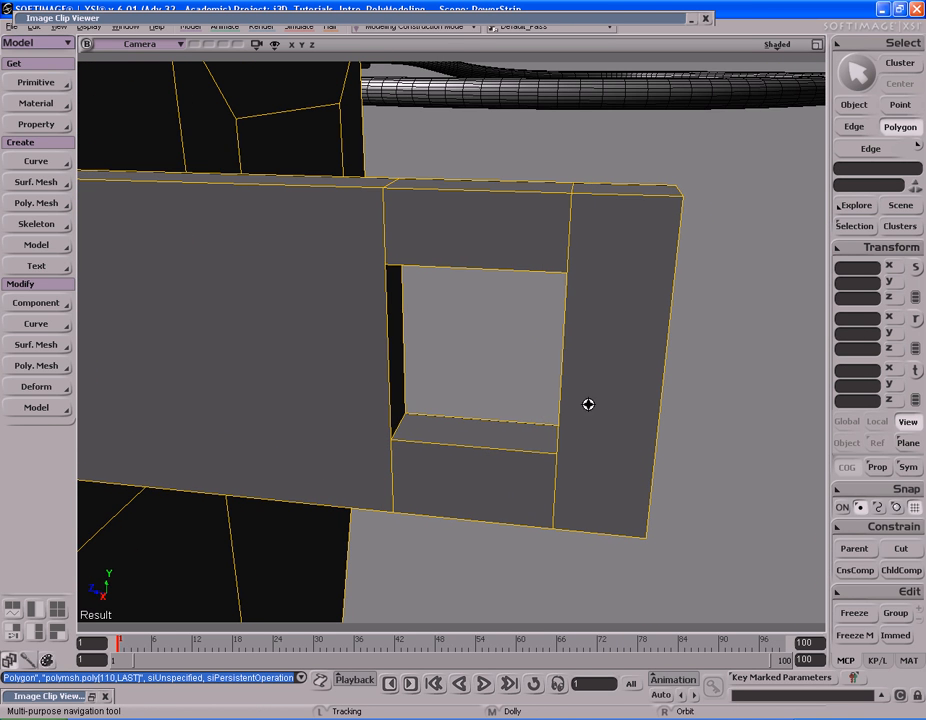
Subdivide the eight rim edges on both sides of the square hole into 2 segments, with Connect on
key(i)
drag(482, 410, 487, 461)
key(s)
right_drag(488, 463, 506, 265)
shift+drag(492, 216, 497, 248)
key(s)
right_drag(515, 283, 562, 320)
shift+drag(562, 318, 598, 316)
key(s)
right_drag(592, 316, 532, 327)
key(s)
right_drag(421, 343, 442, 353)
shift+drag(387, 344, 468, 345)
key(s)
mouse_move(496, 342)
right_down()
mouse_move(490, 356)
mouse_move(306, 341)
mouse_move(537, 333)
mouse_move(564, 352)
mouse_move(542, 369)
right_up()
key(shift+d)
Select the four cross edges midway along the hole's walls and scale them outward to about 1.468 in the local YZ plane
key(s)
key(e)
click(360, 356)
key(s)
right_drag(362, 358, 465, 280)
shift+click(449, 443)
key(s)
shift+click(558, 361)
key(s)
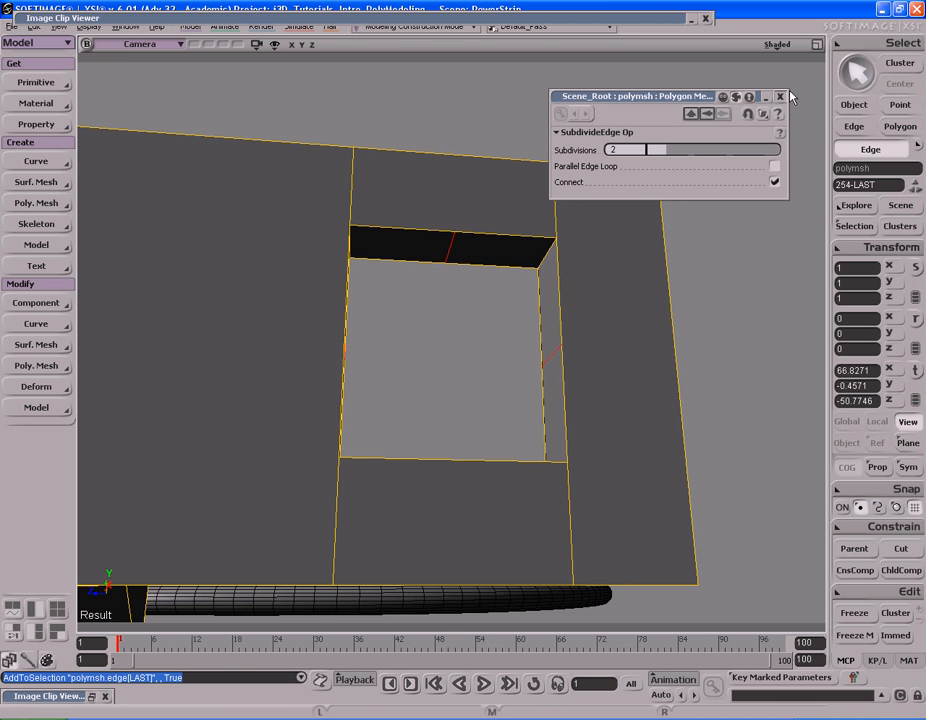
click(783, 98)
key(s)
right_drag(581, 402, 561, 371)
key(x)
key(s)
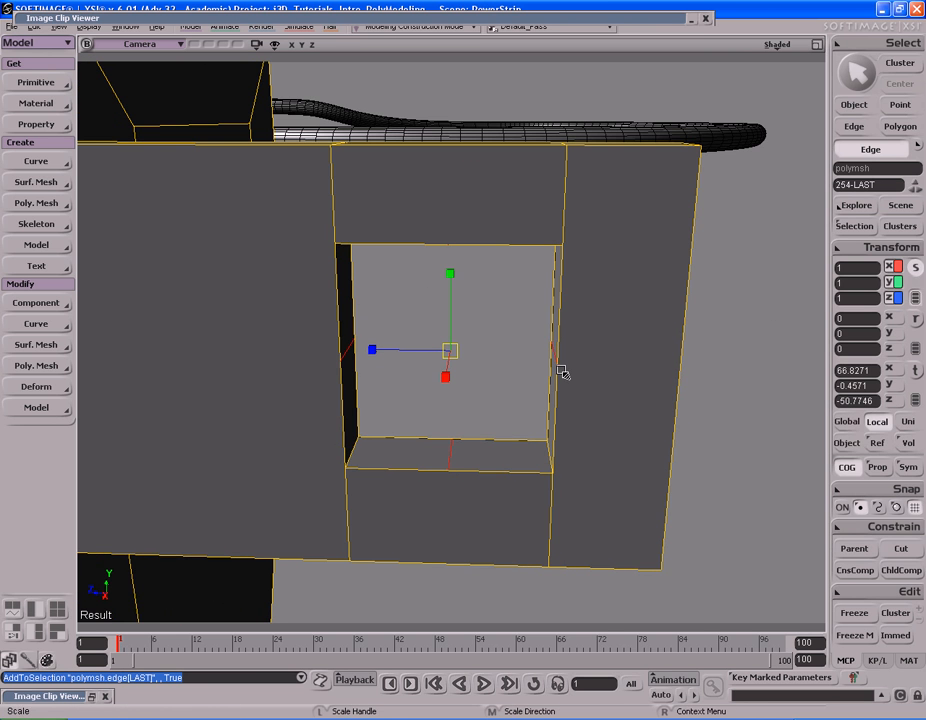
key(s)
right_drag(498, 397, 517, 343)
drag(410, 313, 371, 271)
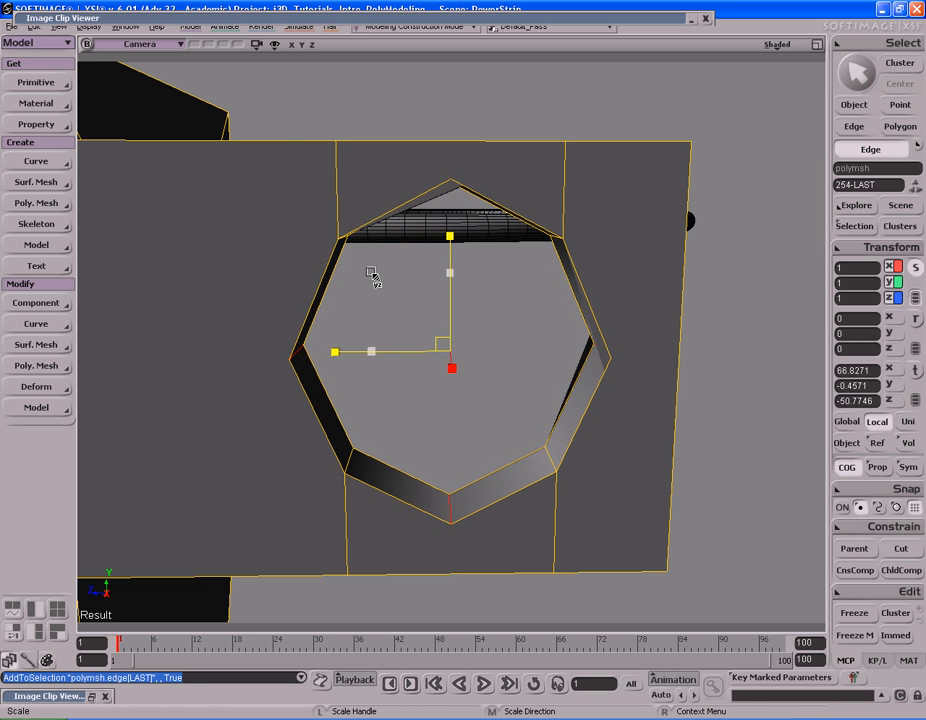
Bevel the hole's four selected cross edges with a distance of 4 and 2 rounding subdivisions
key(s)
right_drag(372, 272, 514, 347)
key(space)
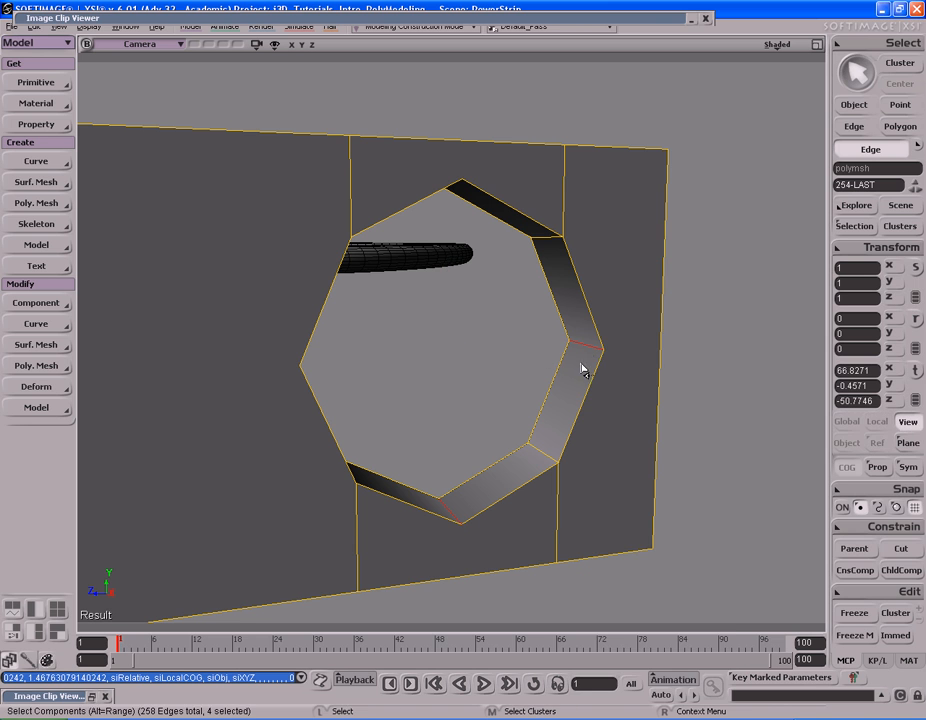
right_click(582, 309)
click(638, 493)
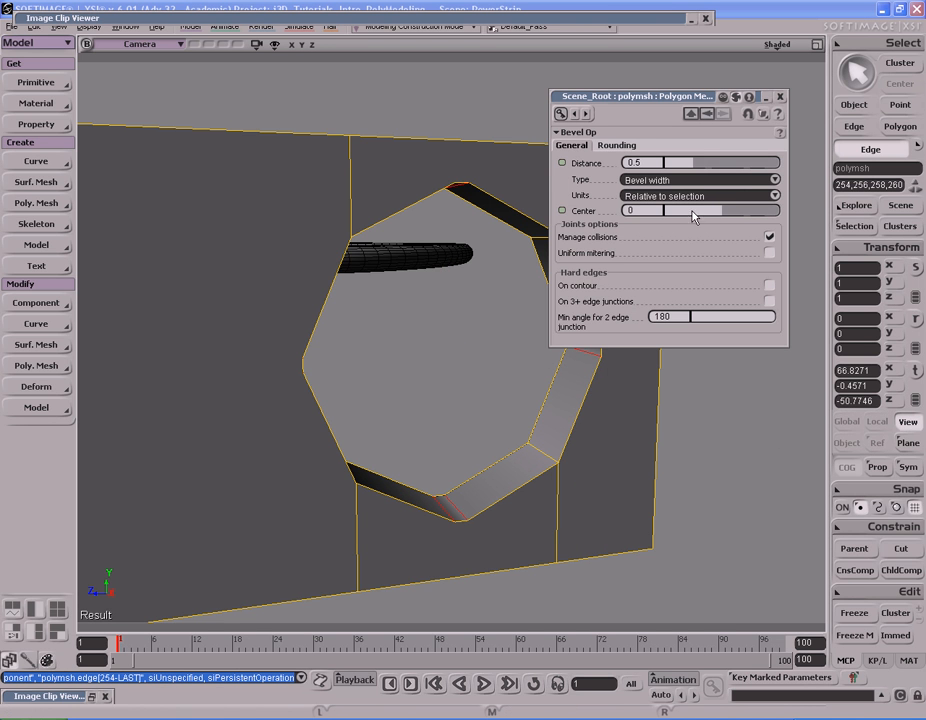
click(617, 145)
click(682, 166)
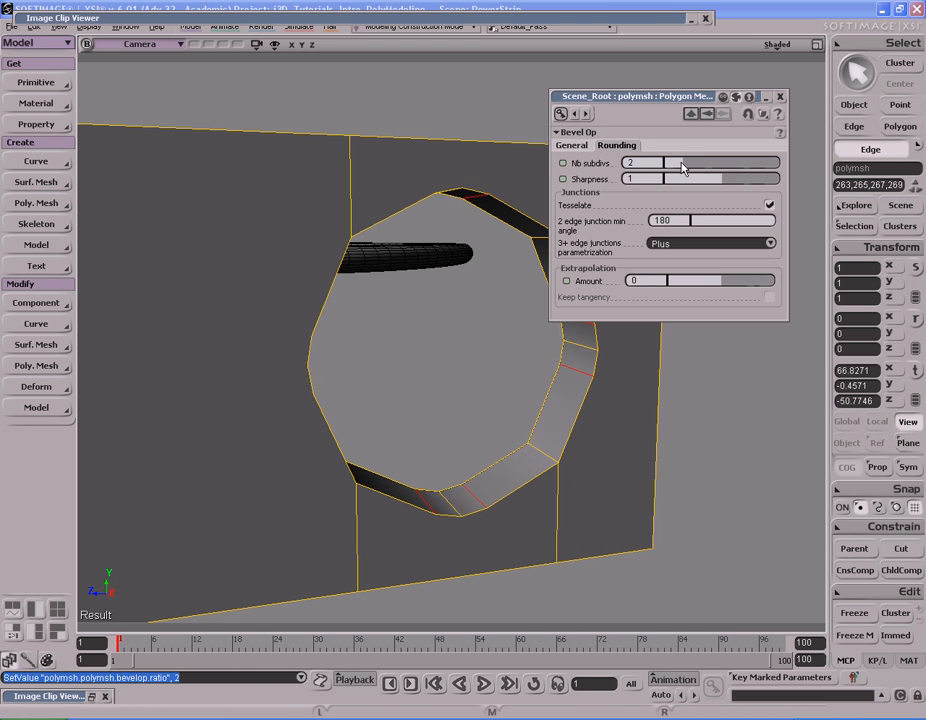
click(590, 147)
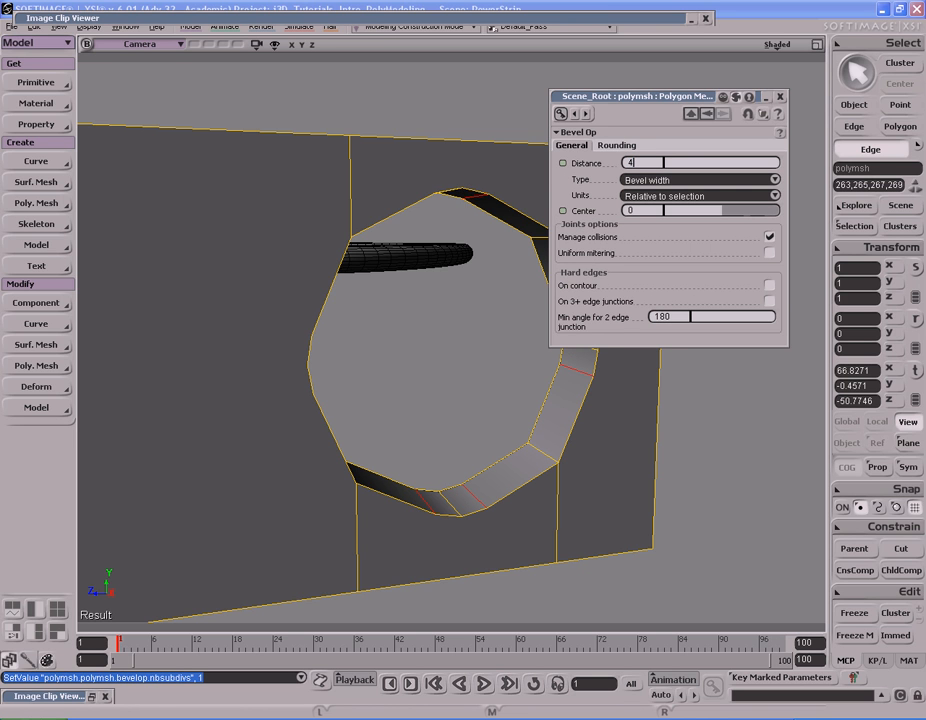
key(Return)
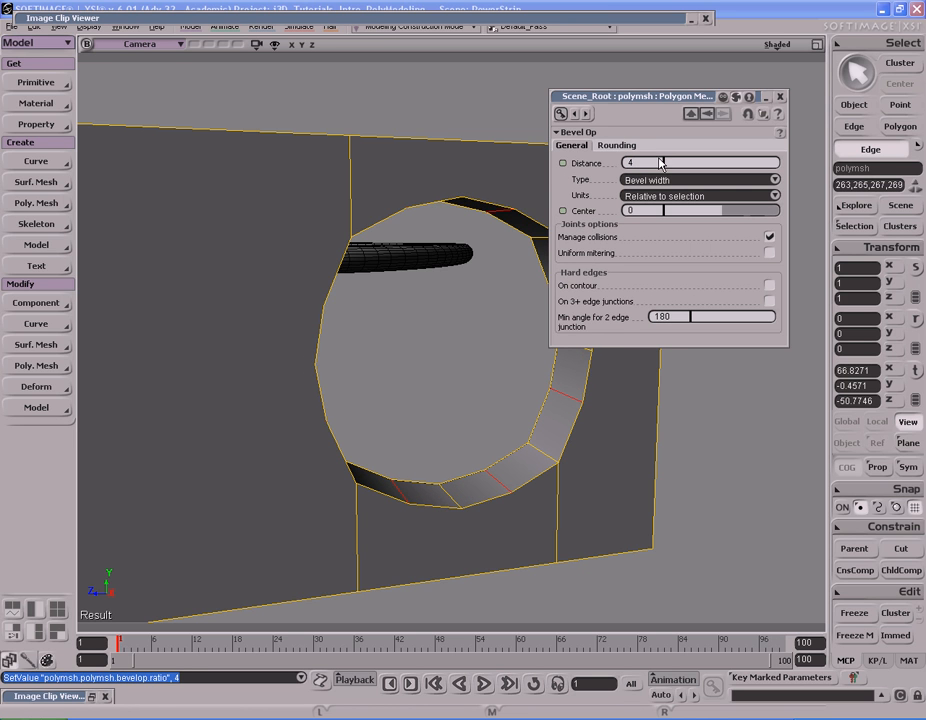
click(618, 146)
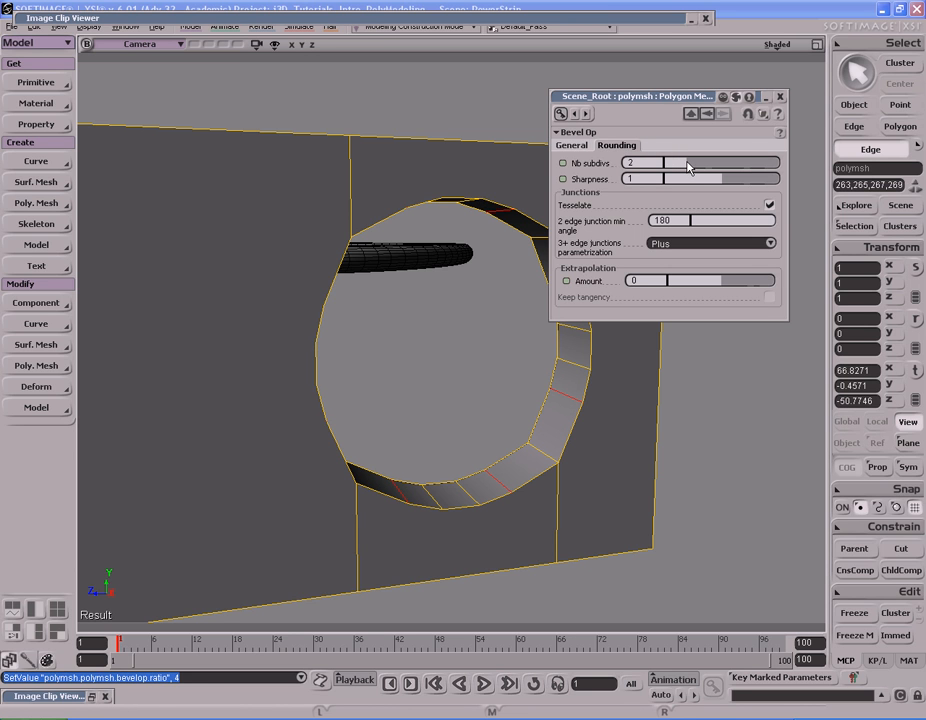
click(584, 145)
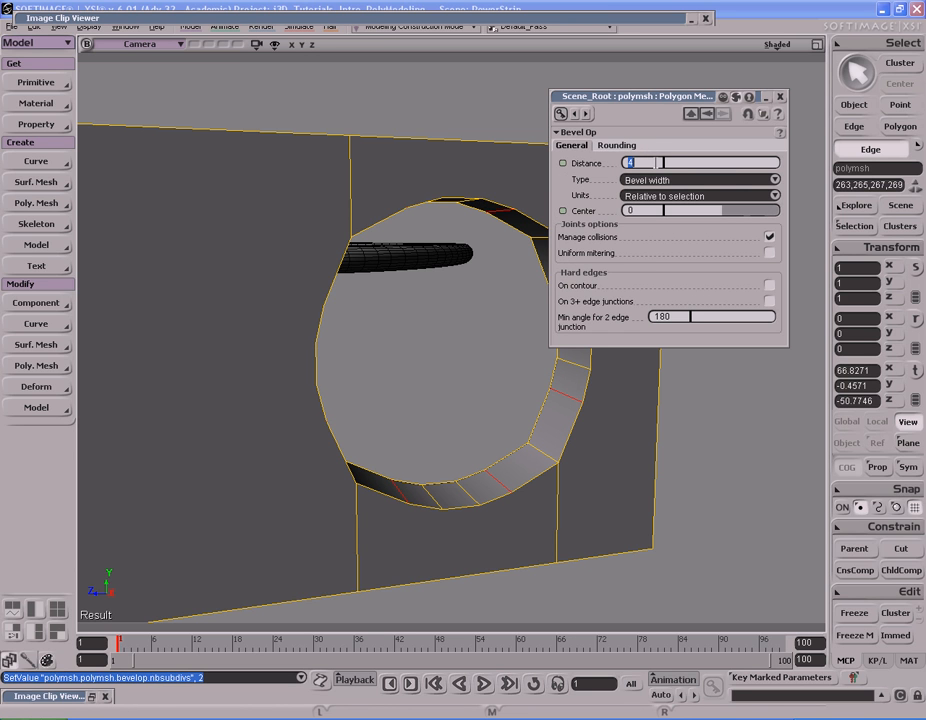
key(Return)
Close the bevel settings, deselect the plug, and examine the blade's rounded hole and the overall plug from several angles
key(s)
right_drag(575, 330, 494, 386)
middle_drag(494, 386, 619, 383)
right_drag(619, 383, 480, 385)
key(space)
key(s)
middle_drag(480, 385, 575, 376)
click(781, 97)
key(s)
middle_drag(440, 338, 545, 330)
right_drag(545, 330, 585, 340)
click(608, 332)
key(s)
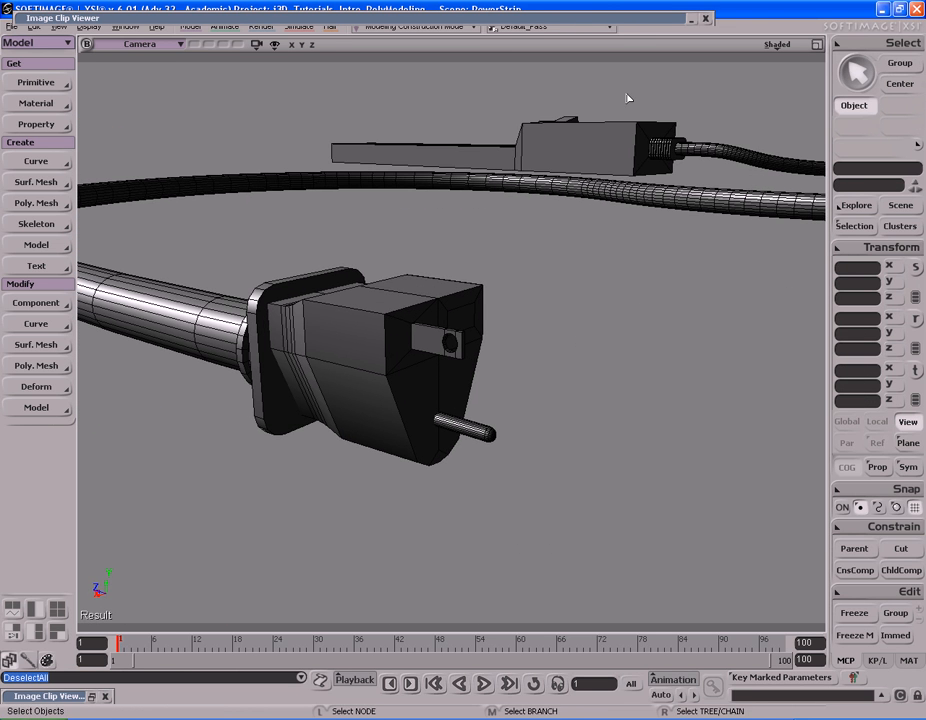
Check the plug against the reference image and select the plug mesh
double_click(624, 19)
double_click(623, 19)
key(s)
right_drag(552, 322, 511, 360)
middle_drag(511, 360, 498, 345)
key(space)
click(492, 344)
key(x)
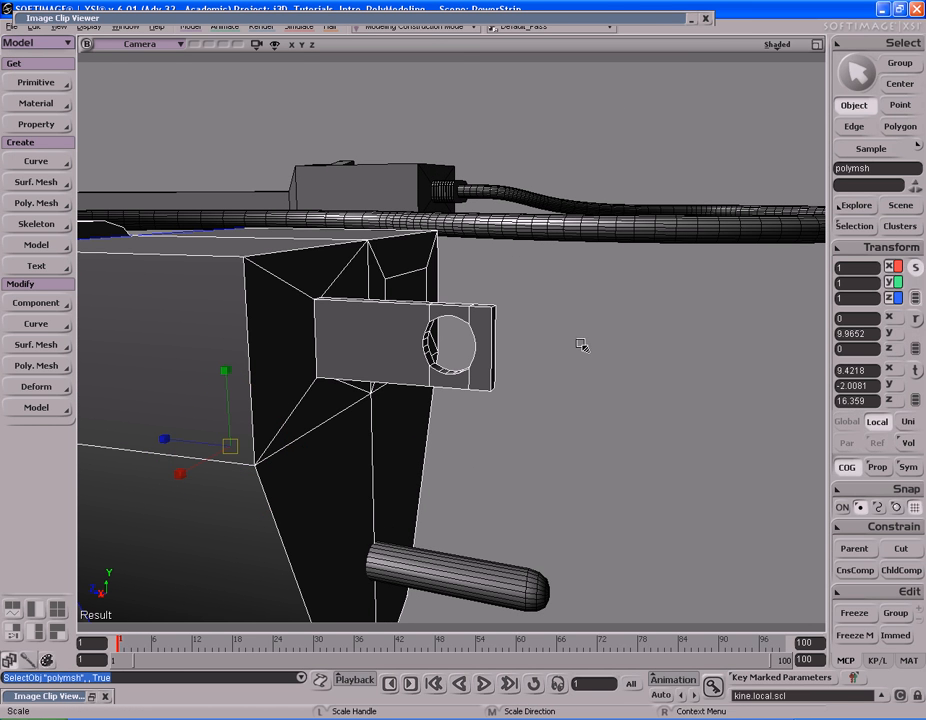
Select the blade's end face, grow the selection over the whole blade, and add the remaining hole-wall polygons
key(u)
key(s)
mouse_move(490, 364)
right_down()
mouse_move(513, 358)
mouse_move(504, 374)
right_up()
click(501, 369)
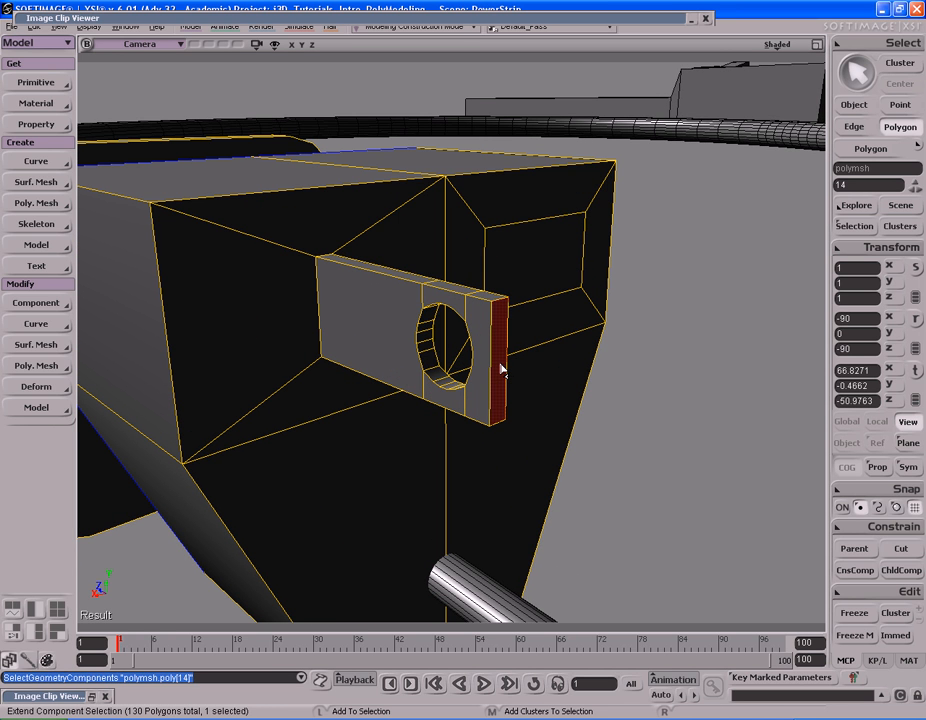
key(s)
right_drag(501, 367, 464, 343)
middle_drag(464, 343, 508, 339)
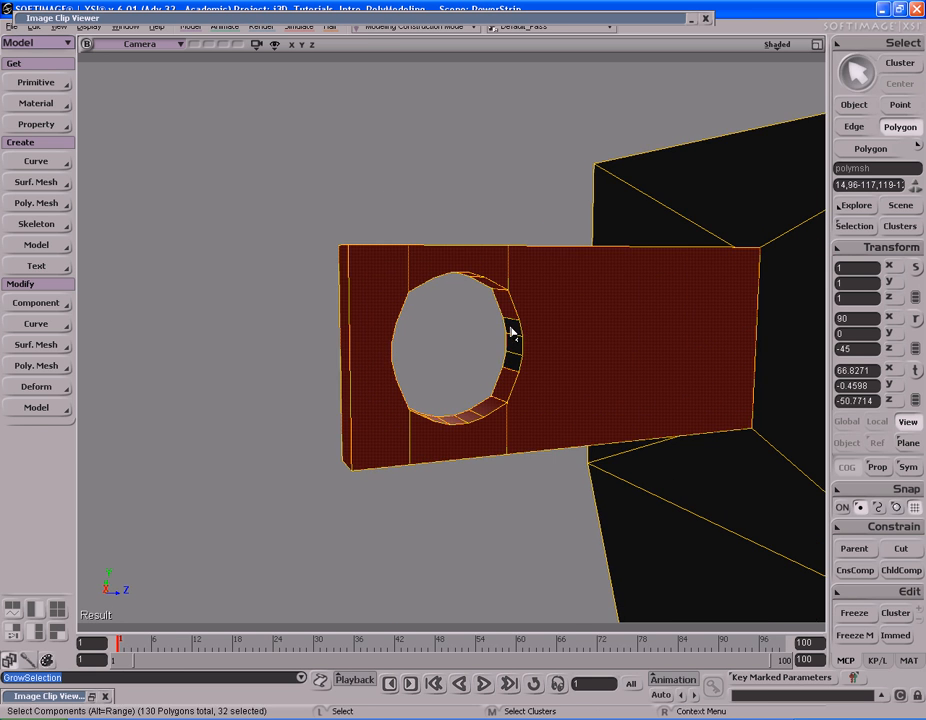
shift+click(514, 368)
Scale the selected blade polygons to slim the blade
key(s)
right_drag(525, 364, 548, 352)
key(x)
drag(609, 318, 610, 302)
key(s)
Select the points around the blade's hole and outer end
right_drag(355, 316, 598, 316)
middle_drag(598, 316, 570, 325)
key(t)
key(s)
right_drag(568, 325, 556, 340)
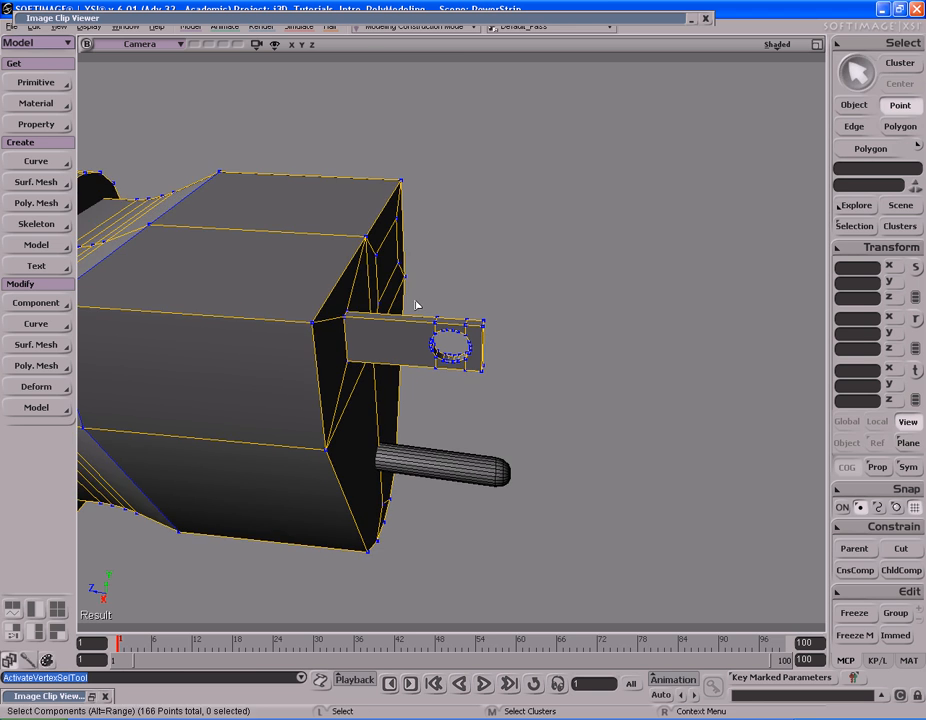
key(s)
right_drag(413, 307, 451, 317)
right_drag(498, 381, 525, 374)
Move the selected hole and end points outward to lengthen the blade, and deselect the plug
key(v)
right_click(595, 322)
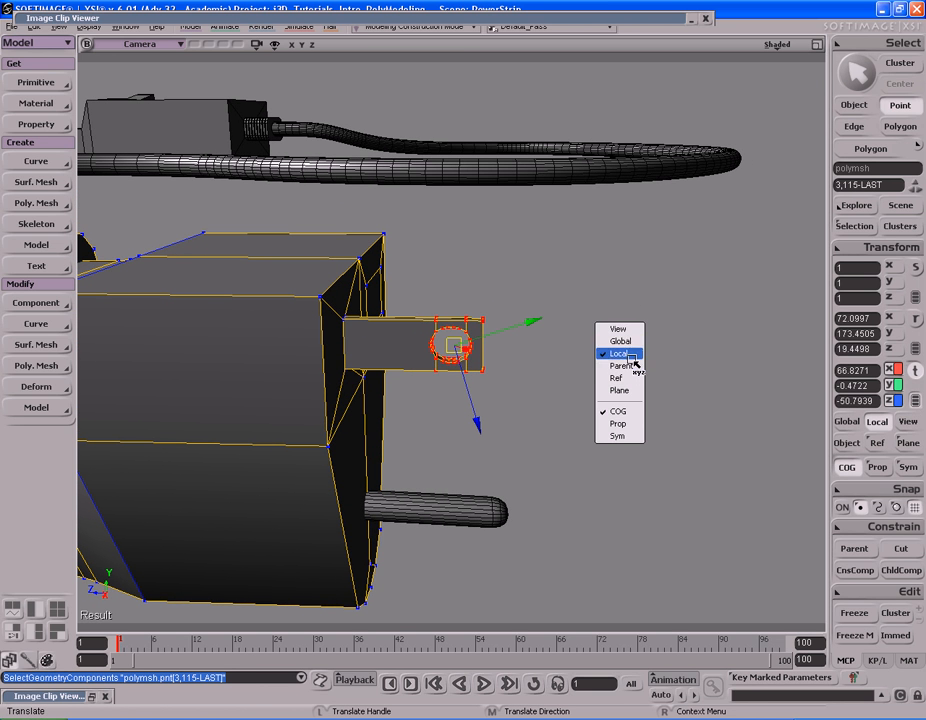
click(620, 328)
key(s)
right_drag(581, 360, 578, 442)
key(v)
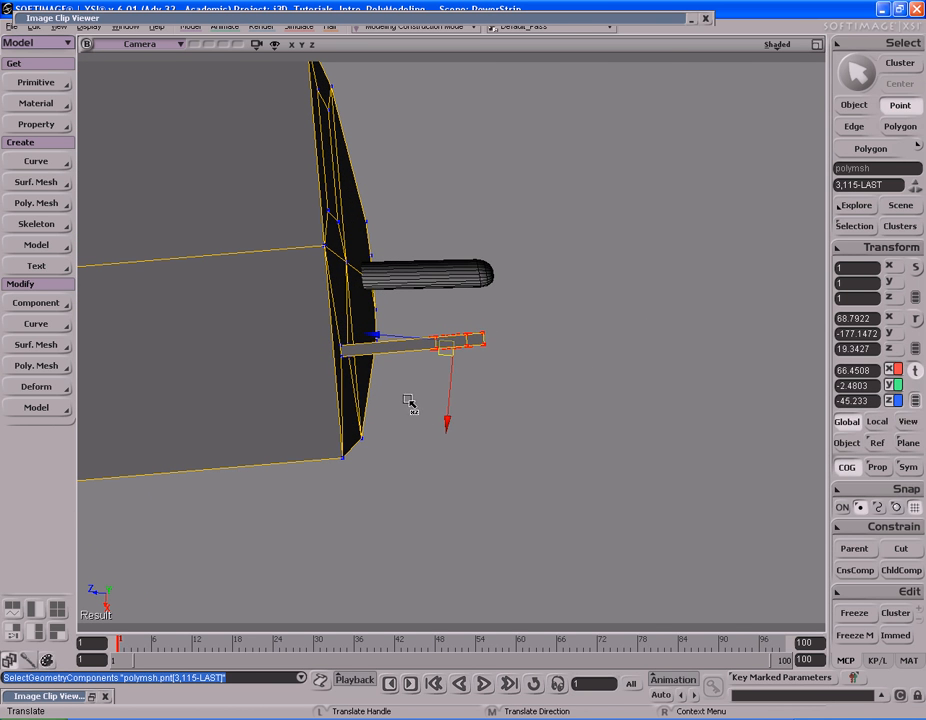
key(s)
right_drag(421, 397, 618, 360)
key(space)
click(539, 376)
Reselect the plug and duplicate all the polygons of its blade
key(s)
middle_drag(618, 360, 517, 320)
mouse_move(517, 320)
right_down()
mouse_move(547, 320)
mouse_move(511, 325)
right_up()
key(s)
drag(460, 333, 595, 331)
middle_drag(595, 331, 494, 322)
key(space)
click(447, 327)
right_drag(494, 322, 407, 287)
key(u)
key(s)
right_click(407, 287)
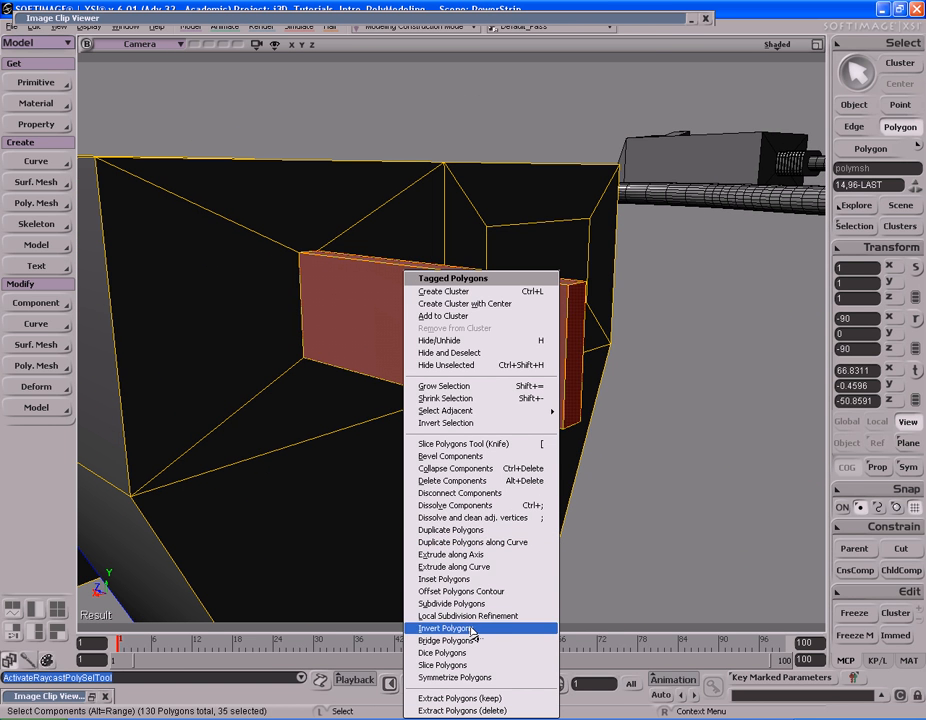
click(465, 531)
Move the duplicated blade across the plug's face to the second blade position in Local mode, undoing the last surplus move
key(s)
right_drag(639, 453, 524, 425)
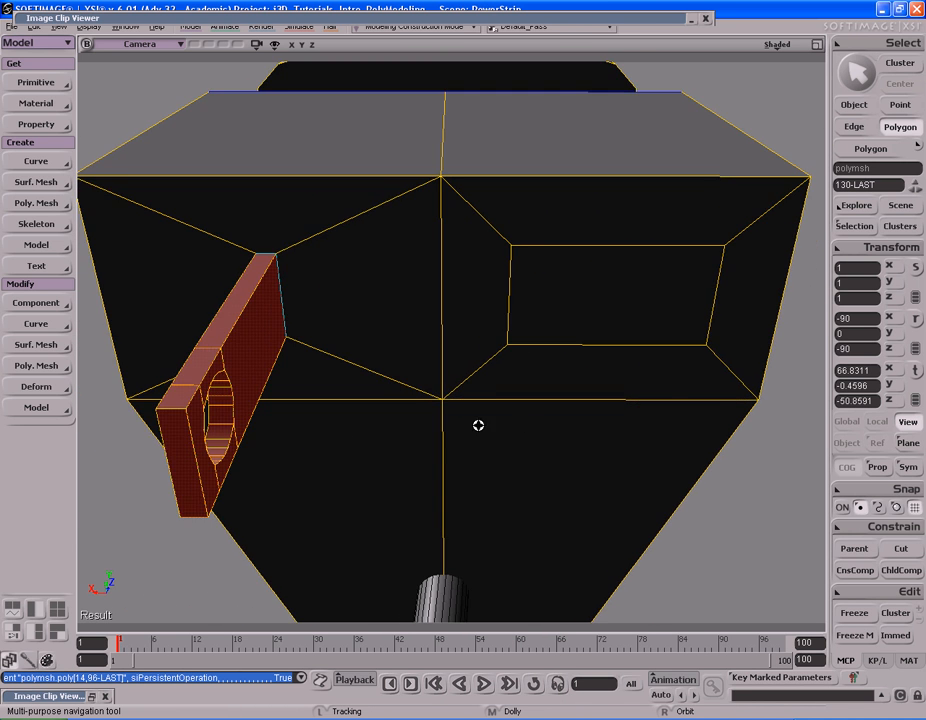
middle_drag(524, 425, 558, 425)
key(v)
key(s)
right_drag(508, 362, 510, 380)
right_click(511, 379)
click(552, 348)
key(s)
mouse_move(426, 439)
right_down()
mouse_move(428, 366)
mouse_move(428, 438)
right_up()
key(v)
drag(253, 421, 510, 401)
key(s)
right_drag(510, 401, 581, 394)
key(v)
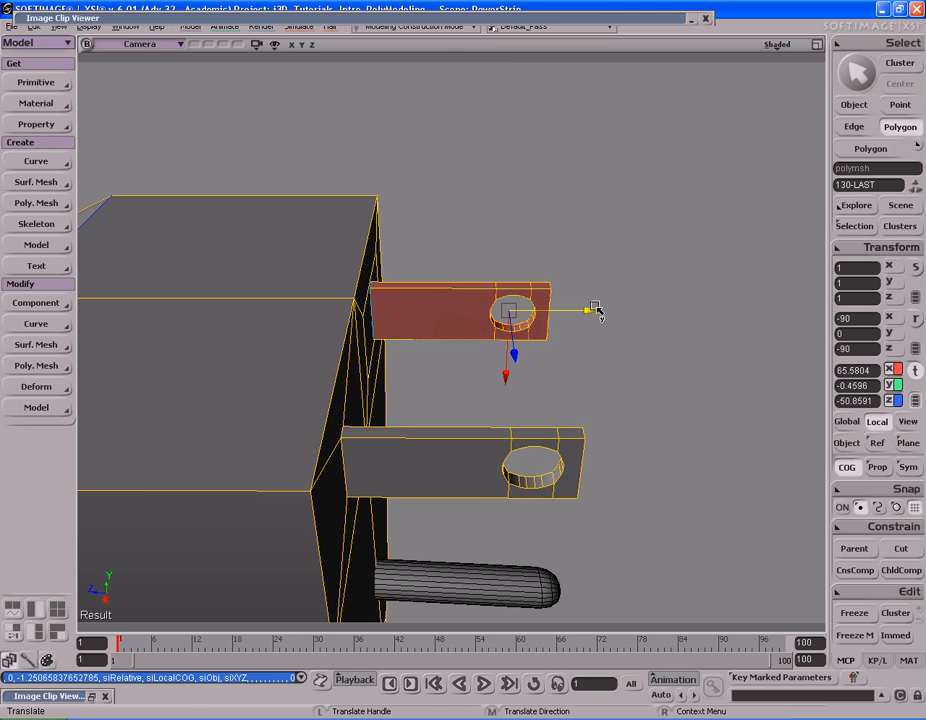
key(ctrl+z)
Deselect the plug and compare its two blades with the reference image
key(space)
key(s)
right_drag(614, 389, 664, 410)
key(ctrl+shift+a)
right_drag(576, 374, 624, 369)
drag(616, 372, 606, 358)
middle_drag(641, 366, 560, 366)
drag(576, 332, 572, 345)
right_drag(577, 361, 549, 352)
key(space)
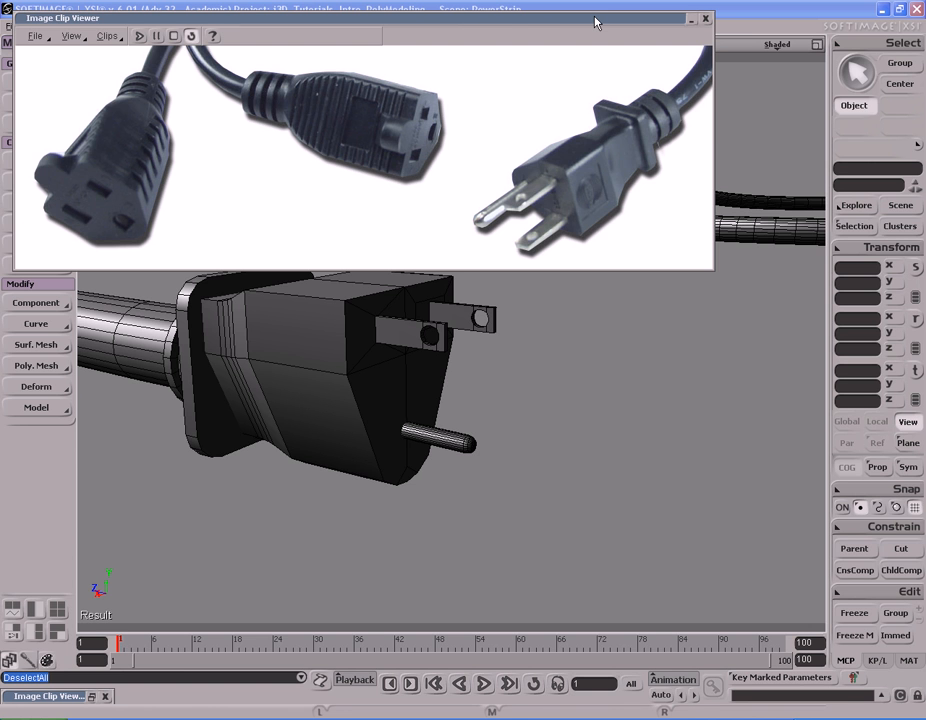
double_click(595, 22)
Try to scale the plug to 0.8636 in X and 1.0754 in Y and Z
key(s)
right_drag(596, 290, 520, 359)
click(494, 263)
right_drag(494, 263, 581, 362)
key(x)
drag(492, 331, 472, 330)
key(s)
right_drag(470, 330, 496, 325)
key(x)
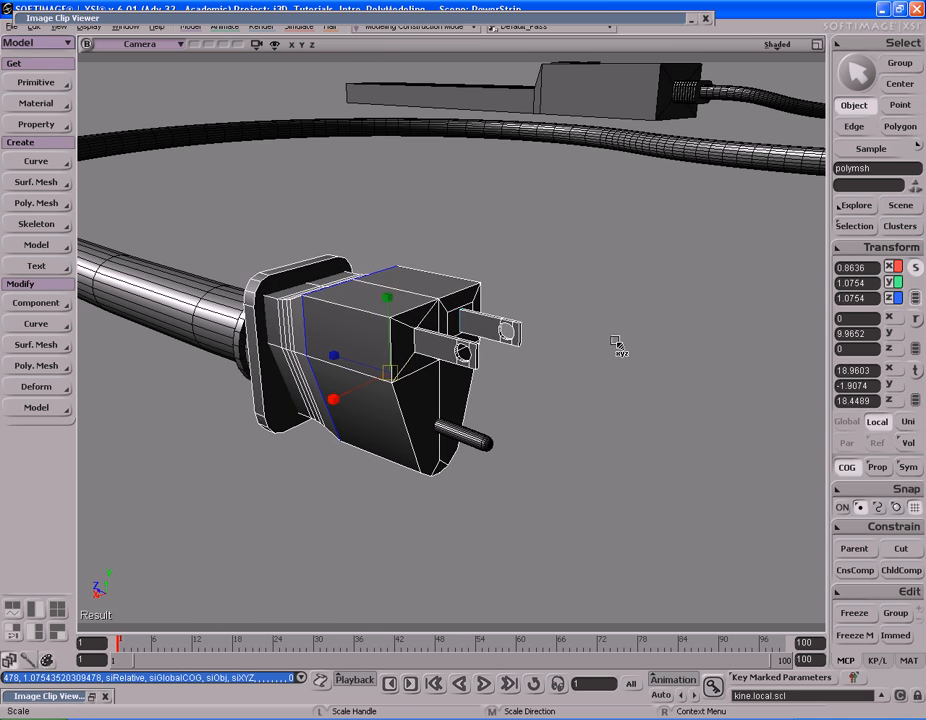
key(ctrl+z)
key(space)
Check the reference image, select the plug and ground prong, and select the points at the outer ends of both blades and the prong
drag(567, 314, 588, 342)
key(s)
right_drag(583, 361, 610, 343)
middle_drag(610, 343, 562, 343)
right_drag(562, 343, 528, 402)
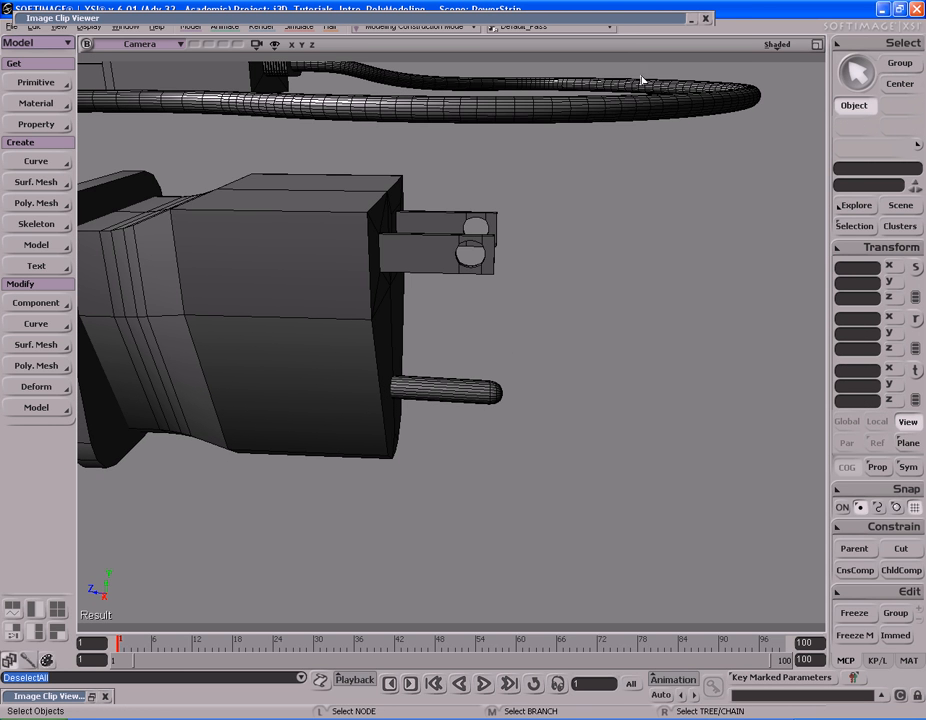
double_click(619, 20)
key(s)
mouse_move(590, 365)
right_down()
mouse_move(600, 343)
mouse_move(597, 377)
right_up()
click(460, 400)
shift+click(459, 260)
key(s)
right_drag(459, 260, 524, 293)
key(t)
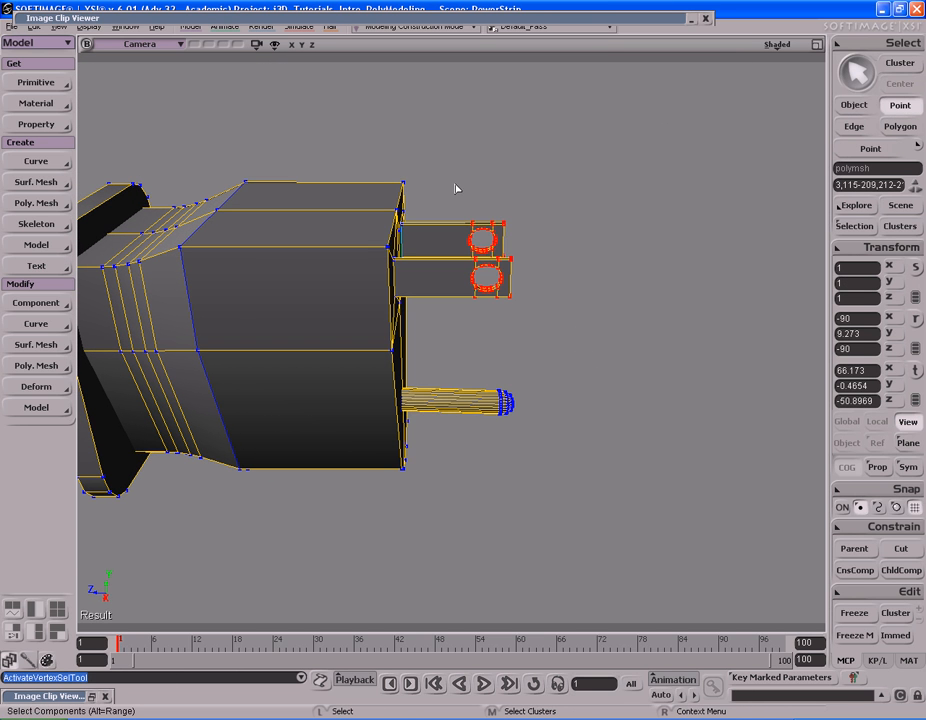
drag(588, 473, 588, 473)
In the Top view, shift the ground prong's tip points sideways to align the prong with the blades
key(s)
right_drag(566, 300, 566, 407)
key(F12)
key(F12)
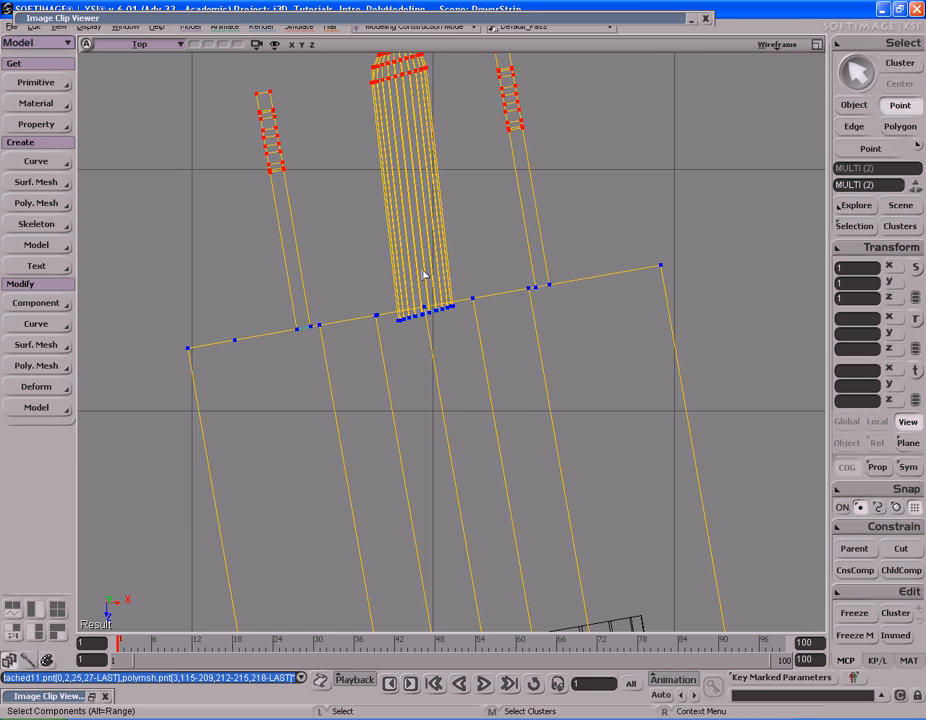
drag(518, 234, 502, 308)
key(v)
drag(385, 240, 435, 273)
Select the end points of both blades and the ground prong and move them toward the plug to shorten all three
key(space)
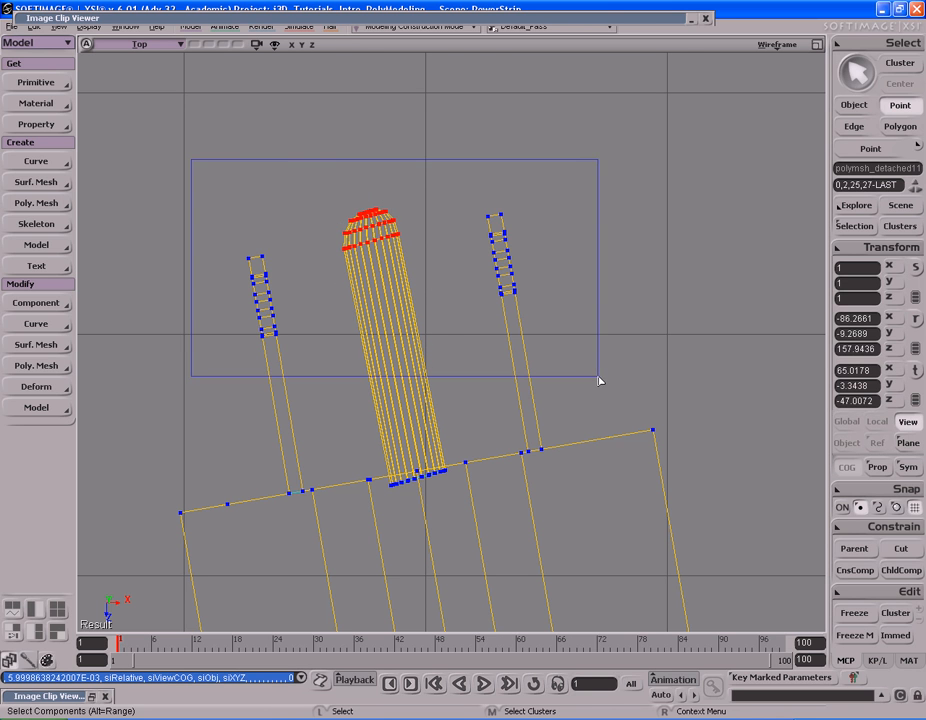
drag(600, 380, 594, 374)
key(v)
drag(515, 374, 446, 344)
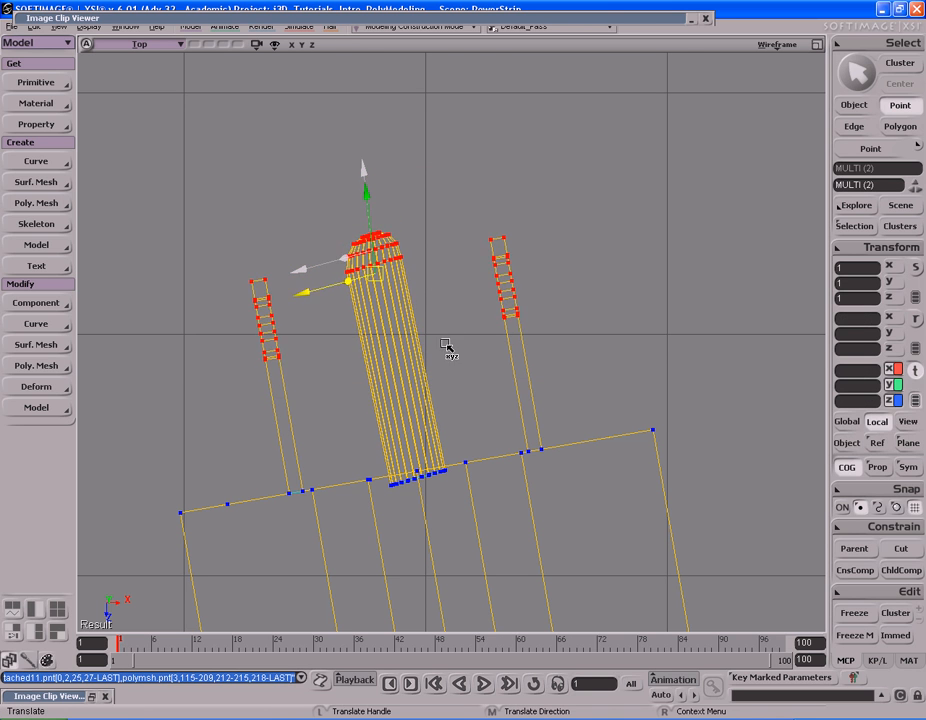
key(F12)
key(F12)
Deselect the points and examine the plug, cord and power strip from several angles in the Camera view
key(s)
right_drag(611, 330, 443, 243)
middle_drag(443, 243, 610, 260)
key(space)
key(s)
right_drag(610, 260, 413, 295)
click(603, 290)
key(s)
middle_drag(413, 295, 560, 281)
right_drag(560, 281, 570, 285)
drag(565, 259, 562, 281)
right_drag(562, 281, 582, 252)
drag(589, 289, 584, 278)
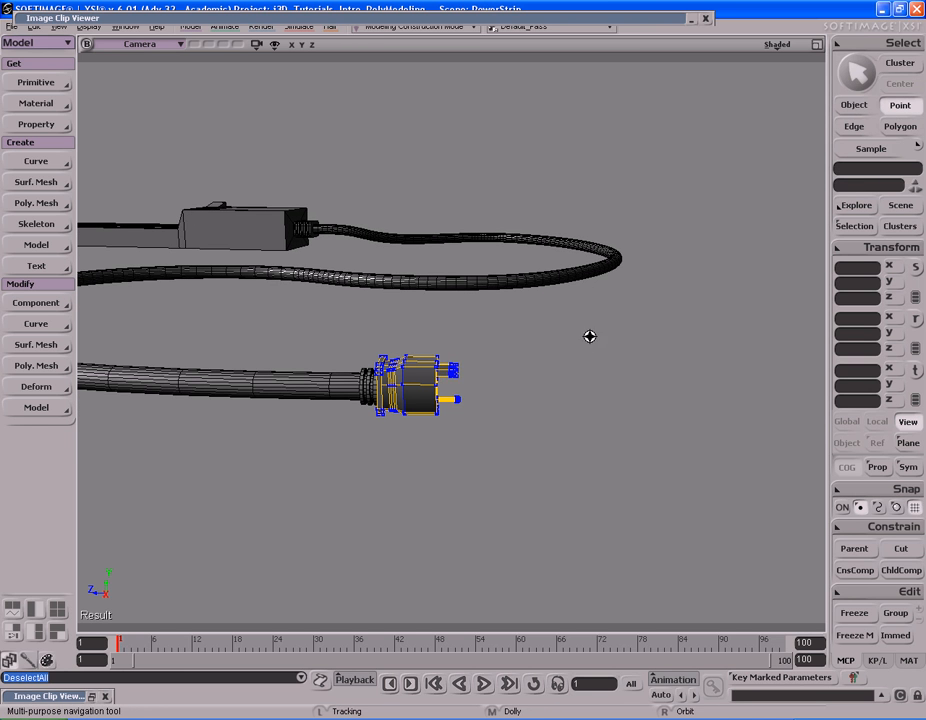
drag(592, 341, 614, 298)
middle_drag(614, 298, 533, 287)
Select the cord, its curve, the plug and the ground prong, and freeze their modeling history
key(space)
key(s)
drag(543, 274, 548, 294)
click(548, 296)
key(s)
right_drag(548, 296, 480, 265)
middle_drag(365, 285, 590, 274)
right_drag(590, 274, 578, 296)
key(space)
drag(479, 377, 630, 487)
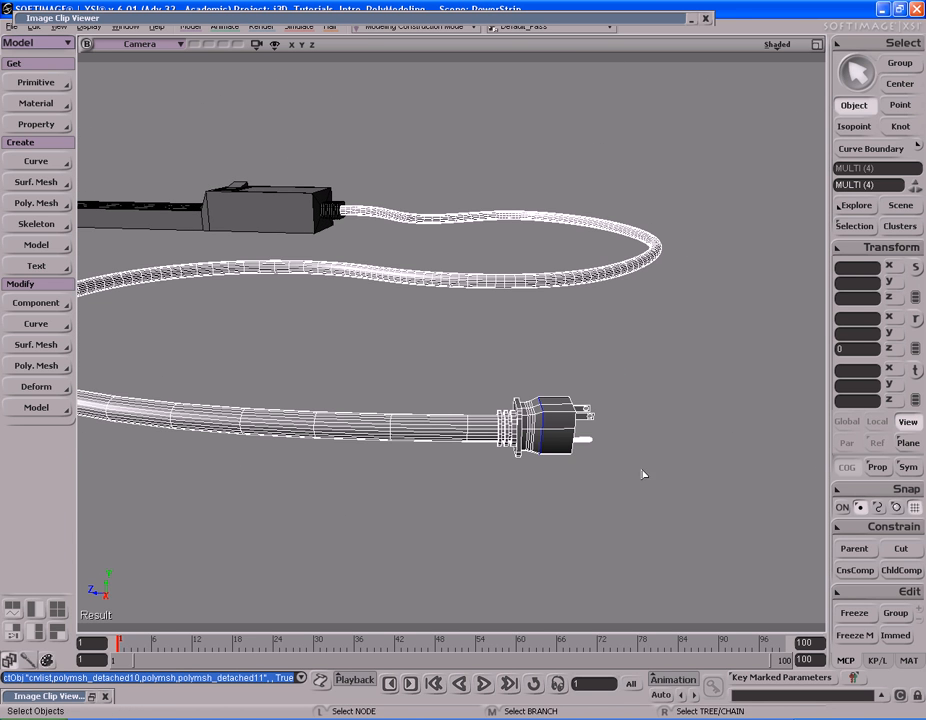
click(855, 636)
Find the crvlist curve in the scene explorer, delete it, and close the explorer
key(s)
right_drag(635, 461, 548, 342)
drag(206, 205, 673, 484)
mouse_move(685, 455)
right_down()
mouse_move(672, 461)
mouse_move(606, 442)
mouse_move(666, 438)
mouse_move(673, 446)
right_up()
key(8)
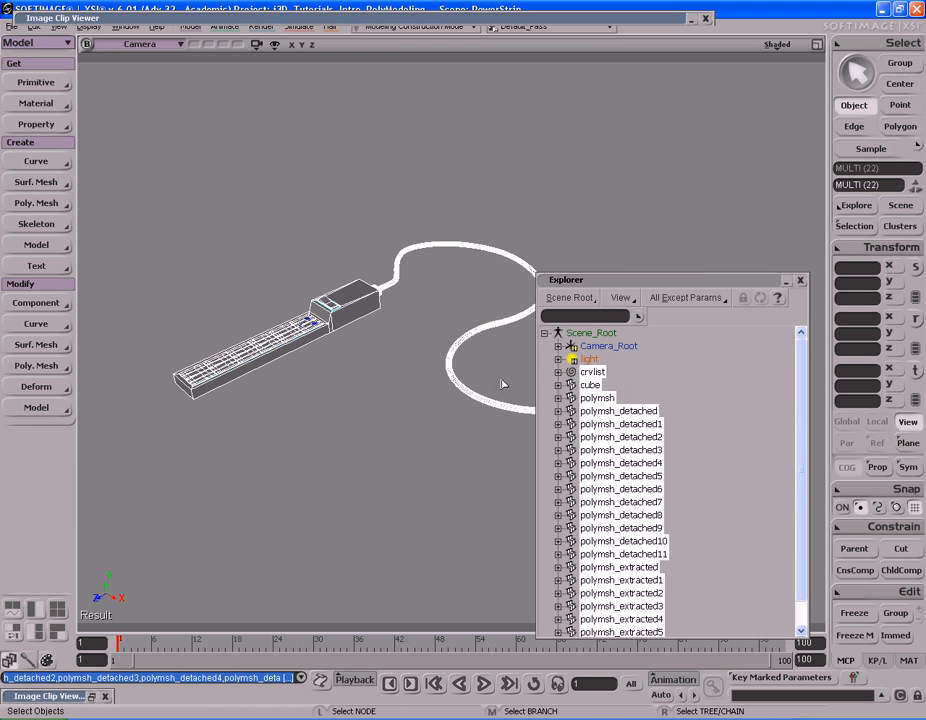
click(594, 372)
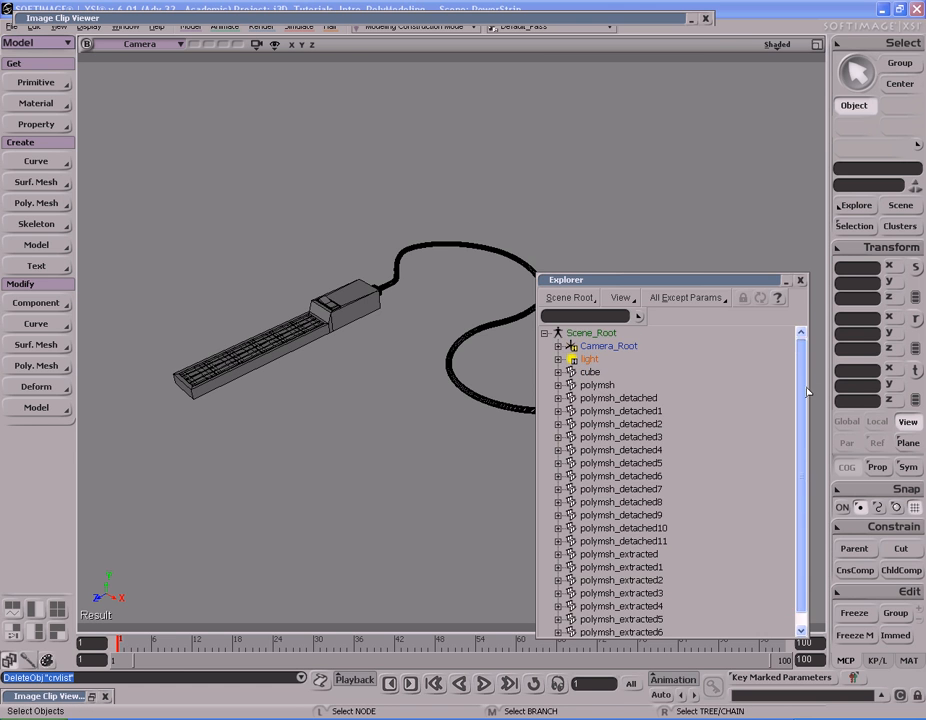
click(800, 280)
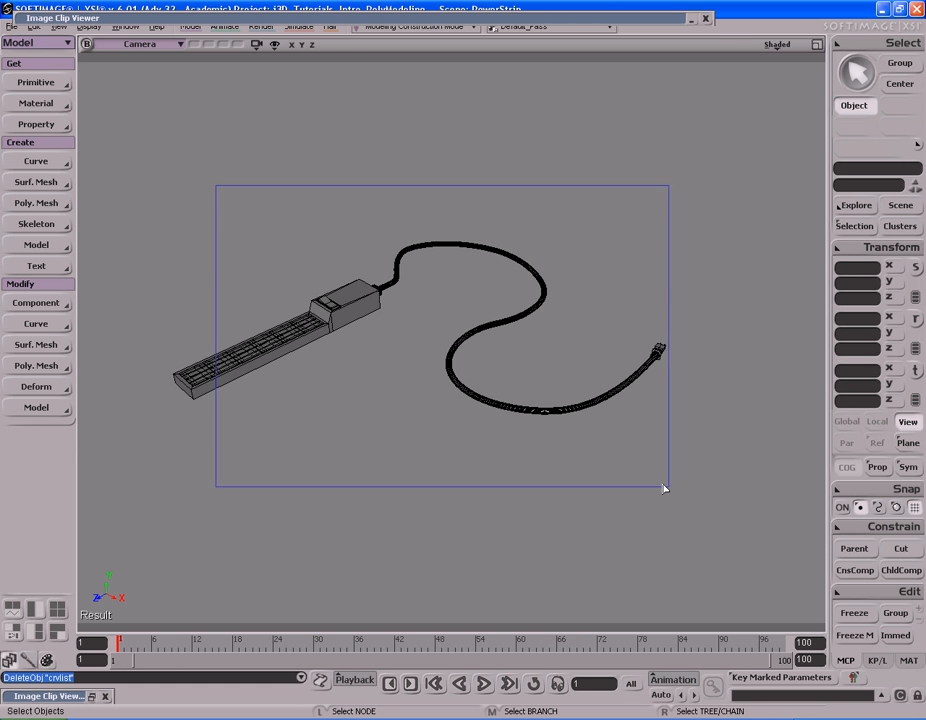
Freeze modeling on all the power strip's meshes and merge them into one polygon mesh, deleting the merge inputs
drag(640, 477, 671, 489)
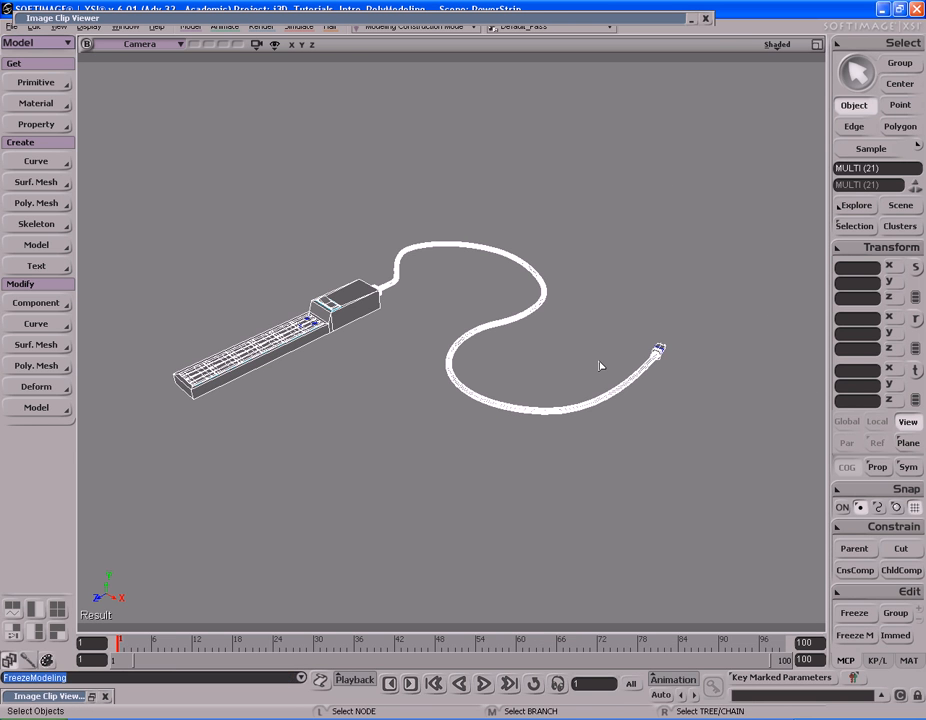
right_click(547, 310)
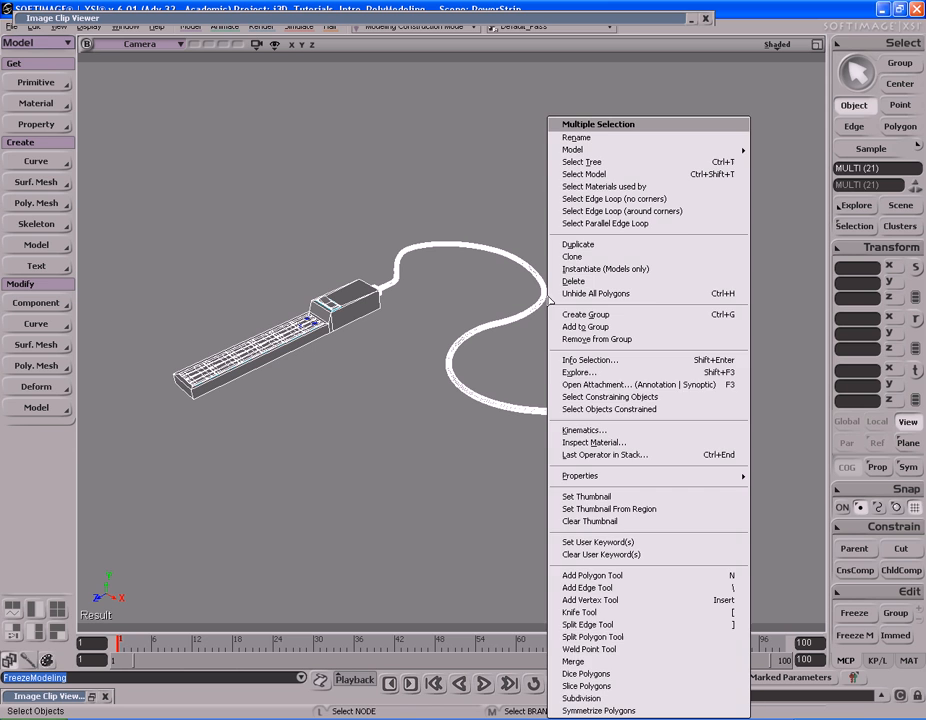
click(651, 661)
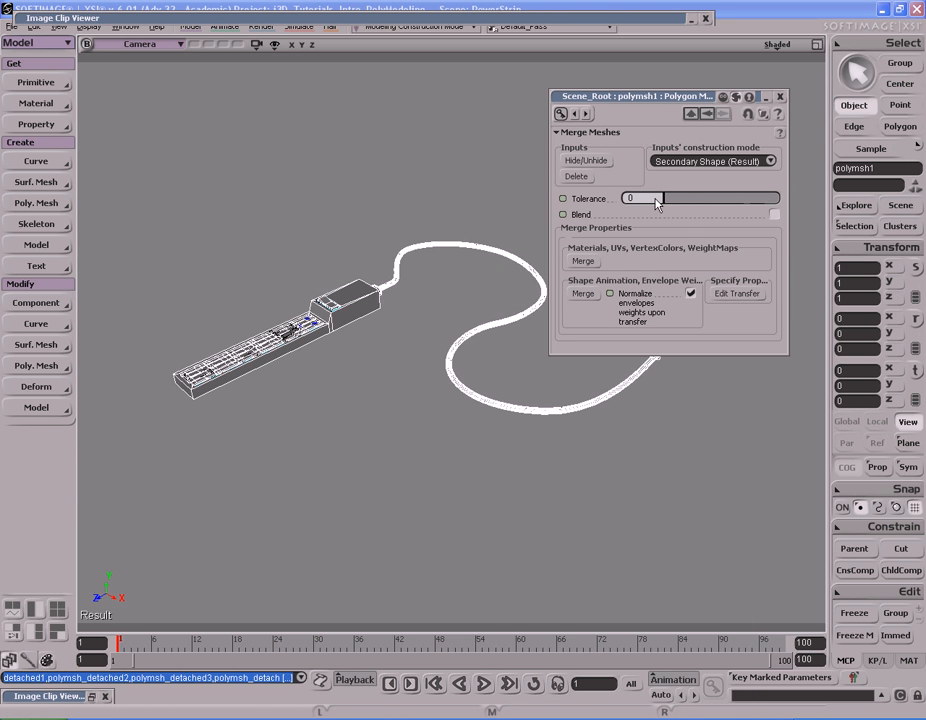
click(586, 178)
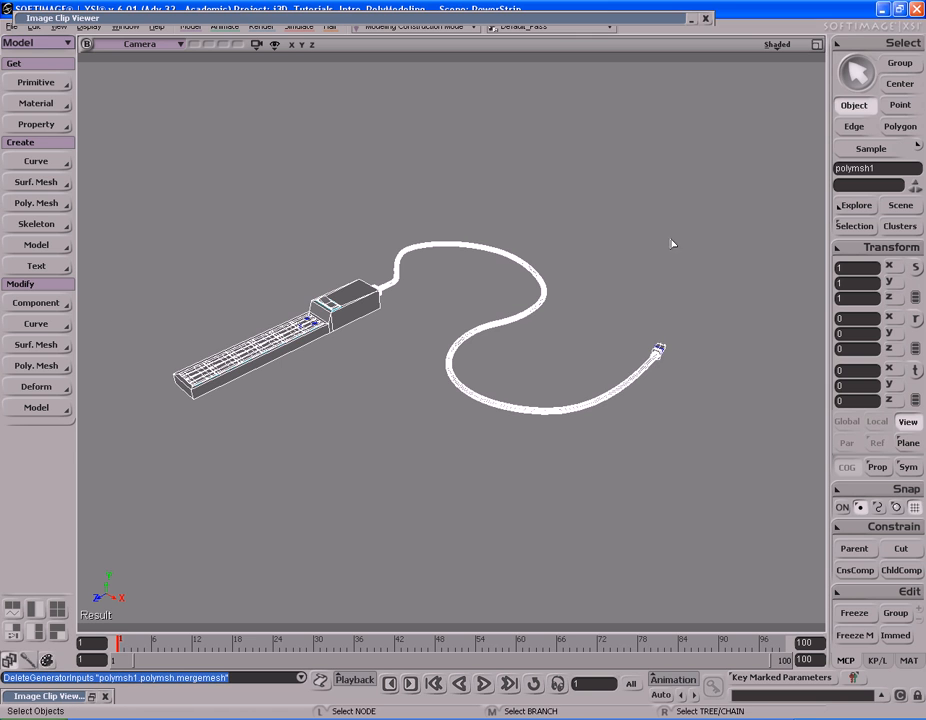
key(s)
right_drag(588, 310, 572, 304)
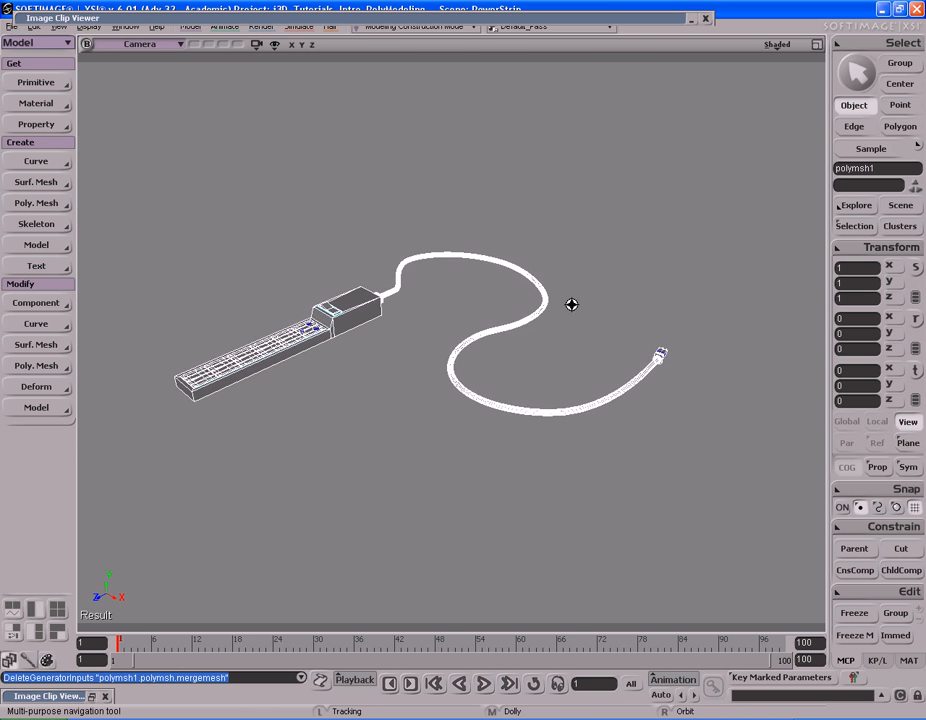
Deselect the merged mesh and examine the whole power strip, cord and plug from several angles in the Camera view
click(551, 288)
click(546, 295)
key(s)
right_drag(655, 350, 540, 370)
click(590, 448)
key(s)
right_drag(592, 453, 678, 422)
middle_drag(678, 422, 535, 436)
right_drag(492, 378, 551, 368)
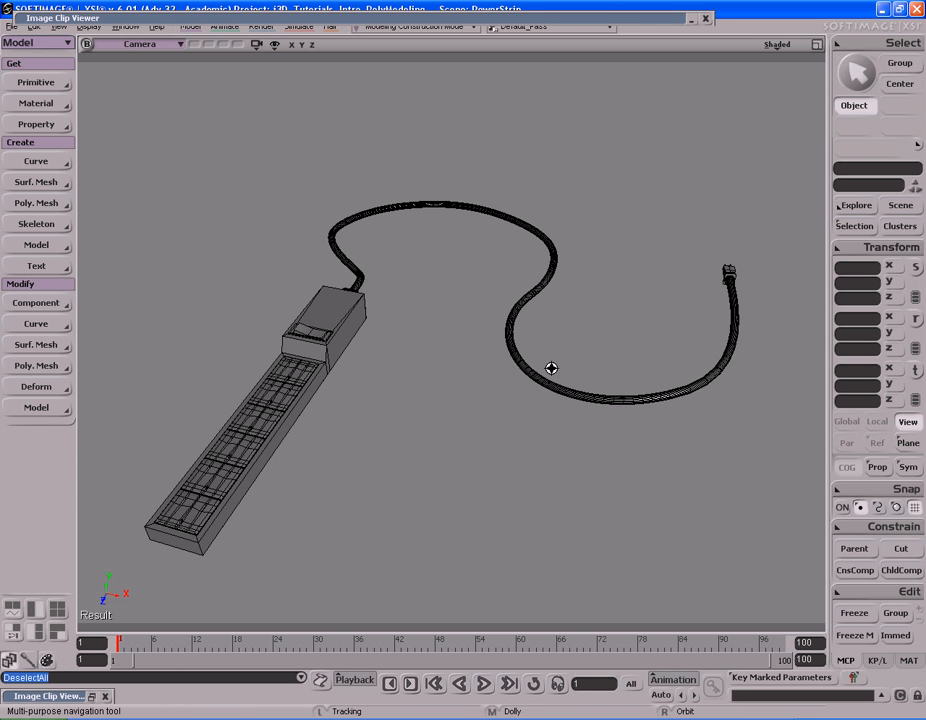
right_drag(598, 349, 598, 355)
right_drag(496, 345, 557, 380)
Select the merged mesh, rename it Power Strip in its general properties, and close the property editor
key(space)
click(540, 342)
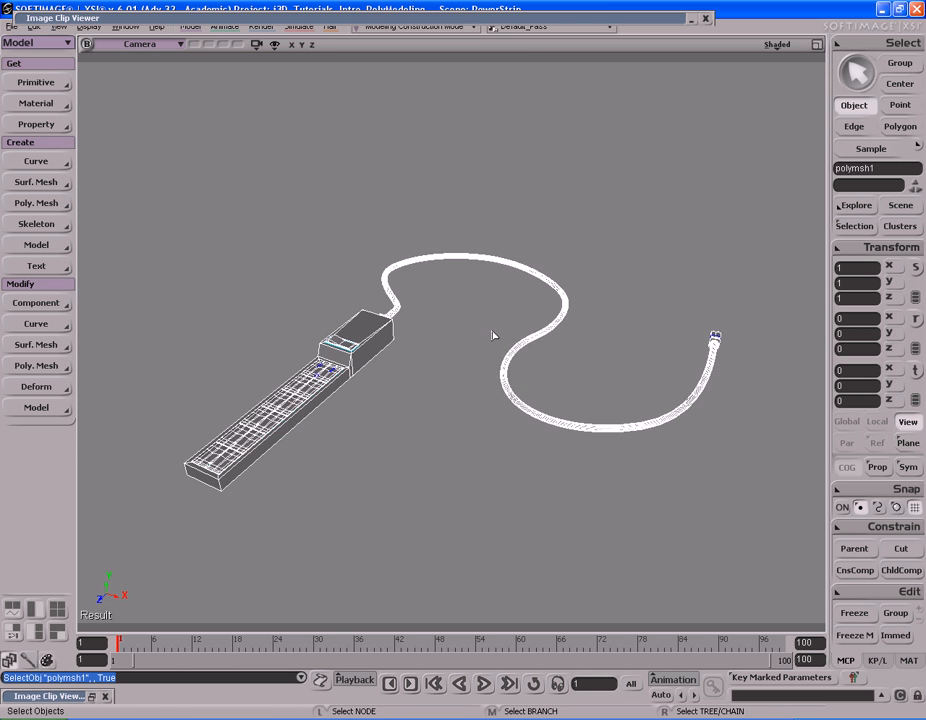
scroll(492, 335, down, 2)
key(Return)
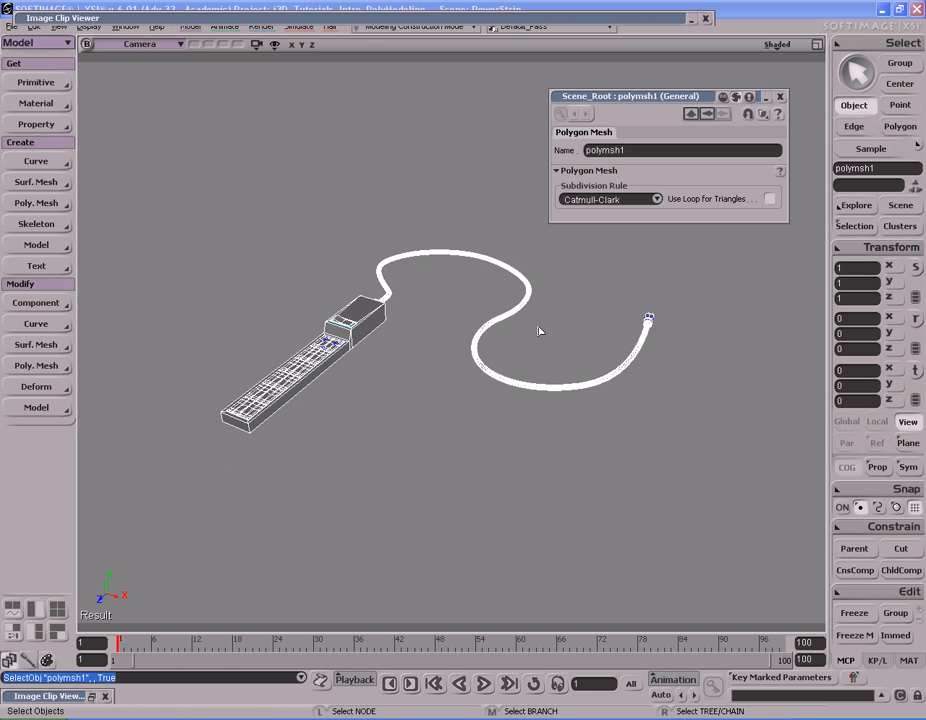
click(680, 149)
text(Power Strip)
key(Return)
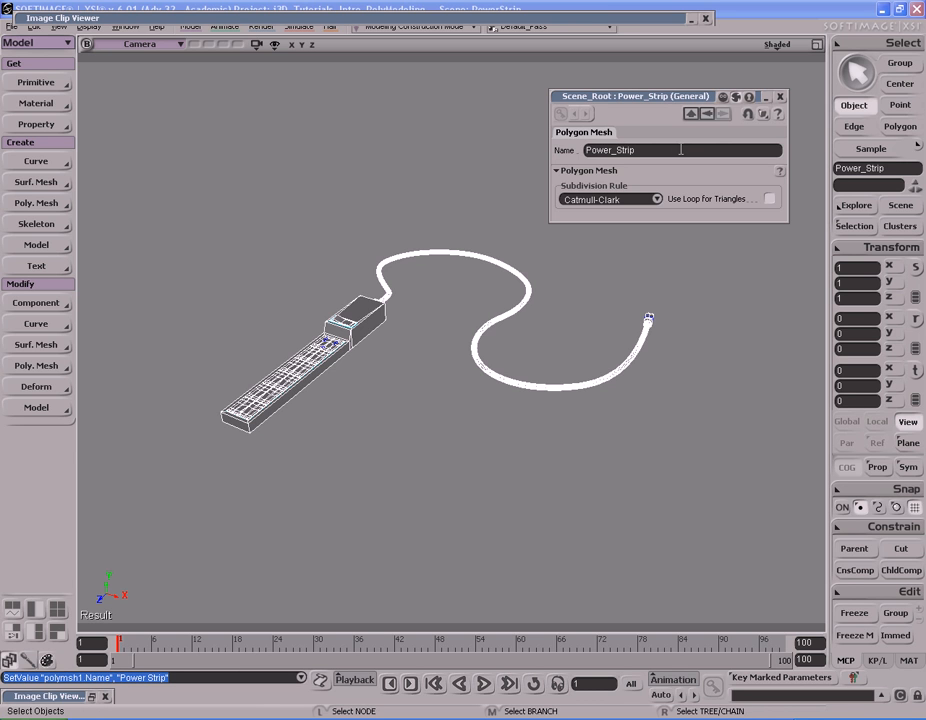
click(781, 98)
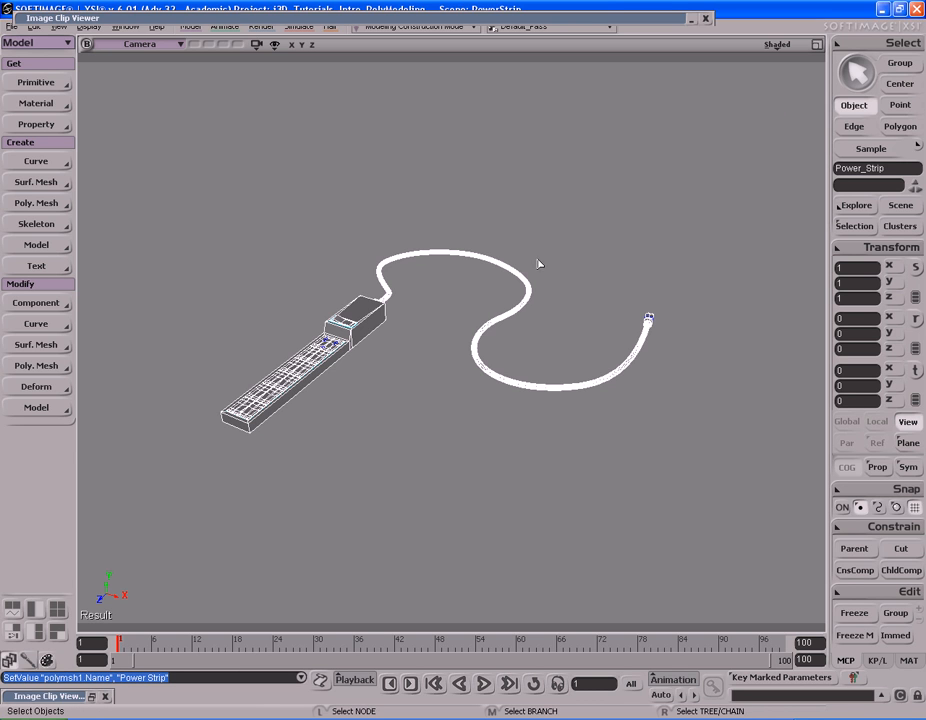
Start a dotXSI export of the power strip, accept the Ascii 3.6 export options, and show the dotXSI folder as a detailed list
click(11, 26)
mouse_move(54, 182)
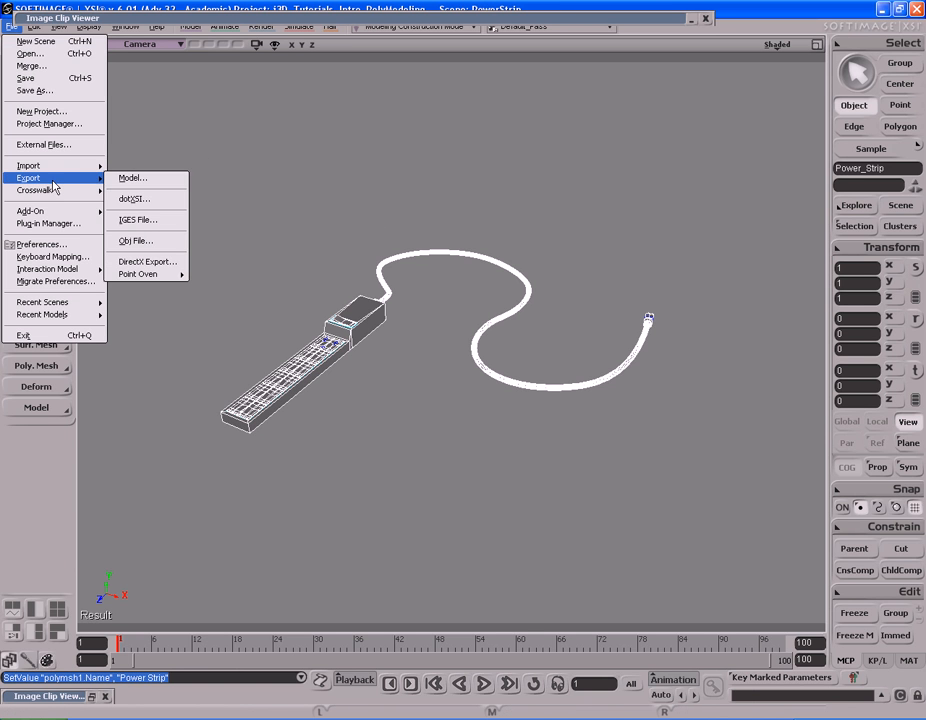
click(147, 198)
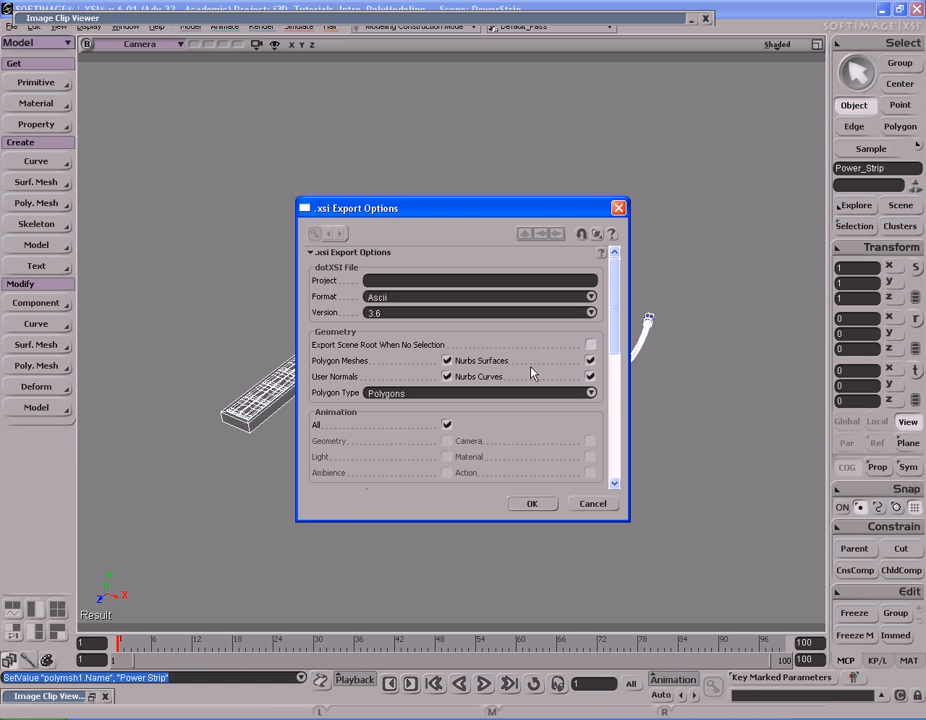
click(549, 506)
click(745, 169)
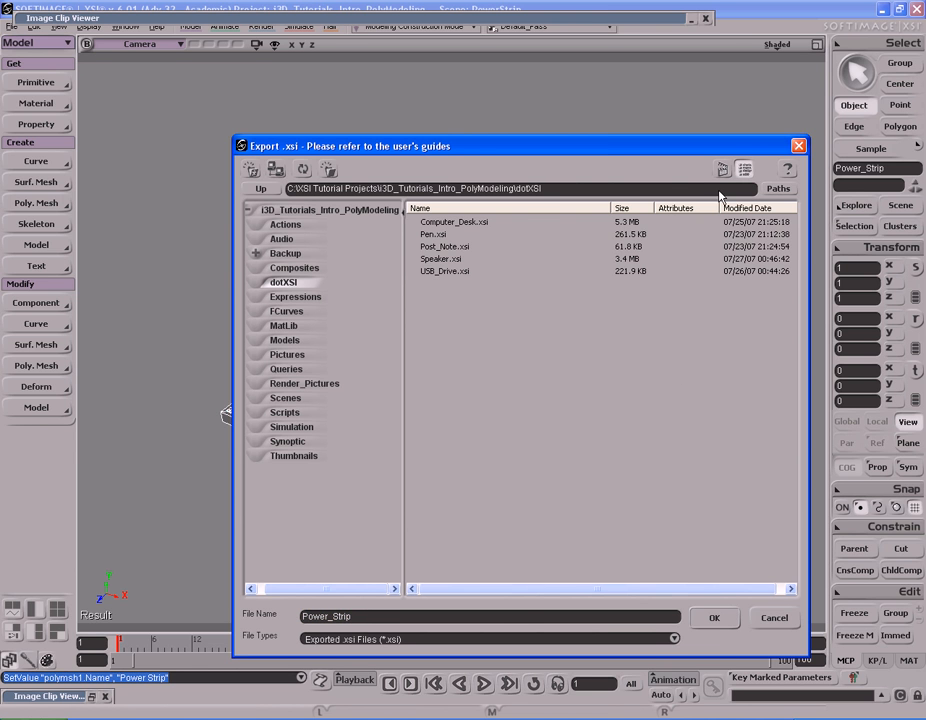